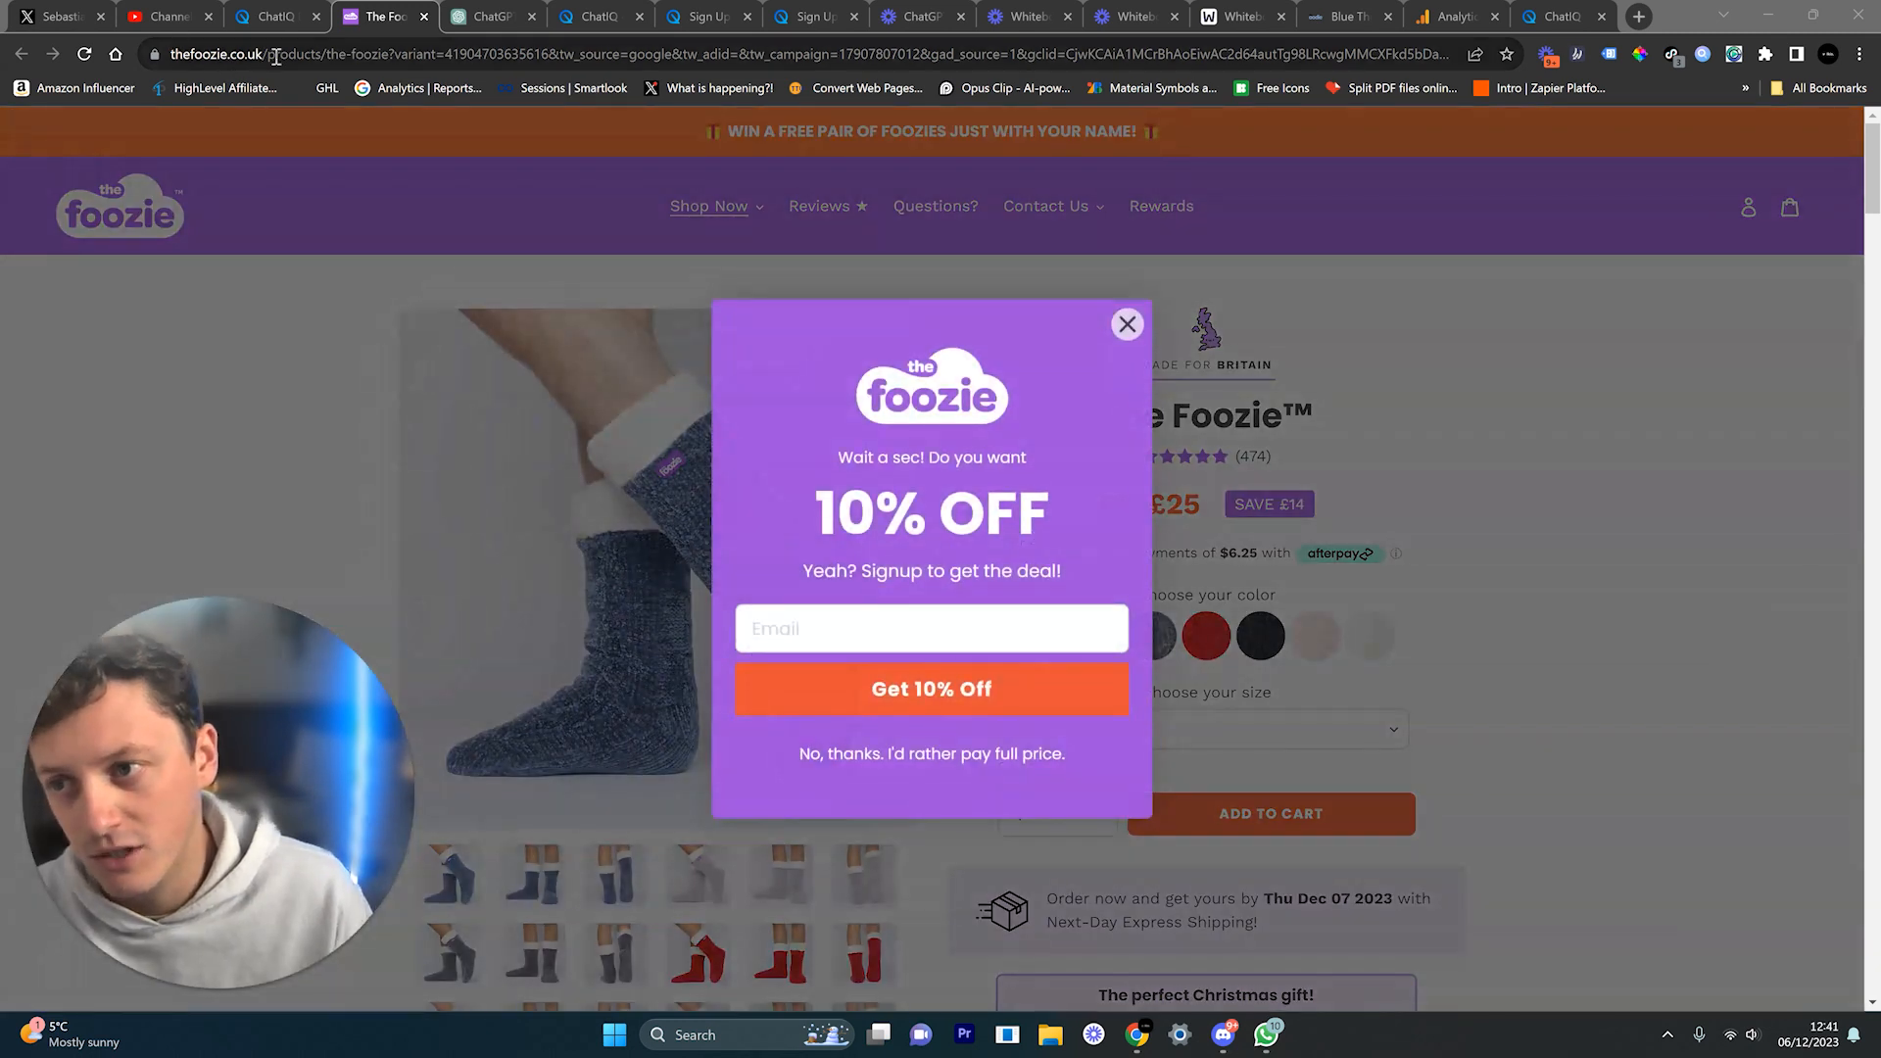
# Step: Dismiss the 10% off offer, review the Foozie sock product page, then switch to ChatIQ.ai
pyautogui.click(1127, 324)
pyautogui.scroll(-13, 1572, 566)
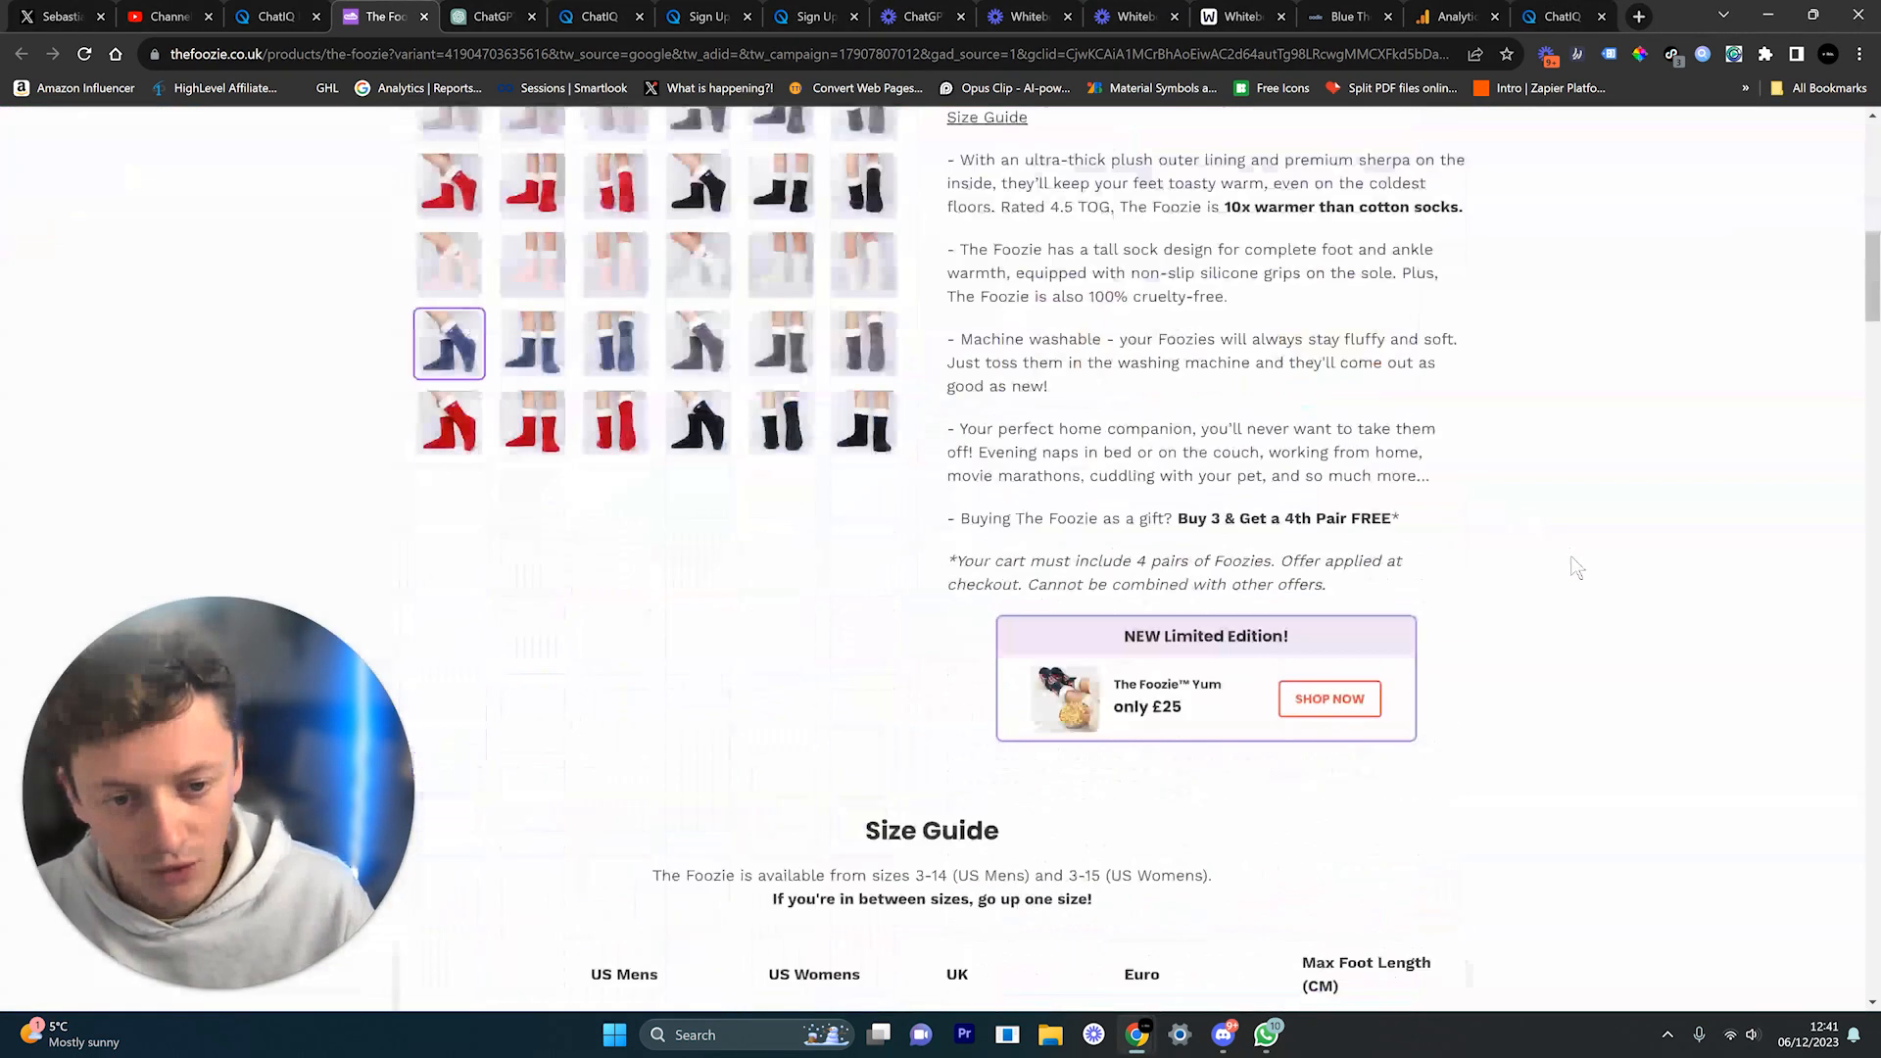
pyautogui.scroll(-20, 1573, 588)
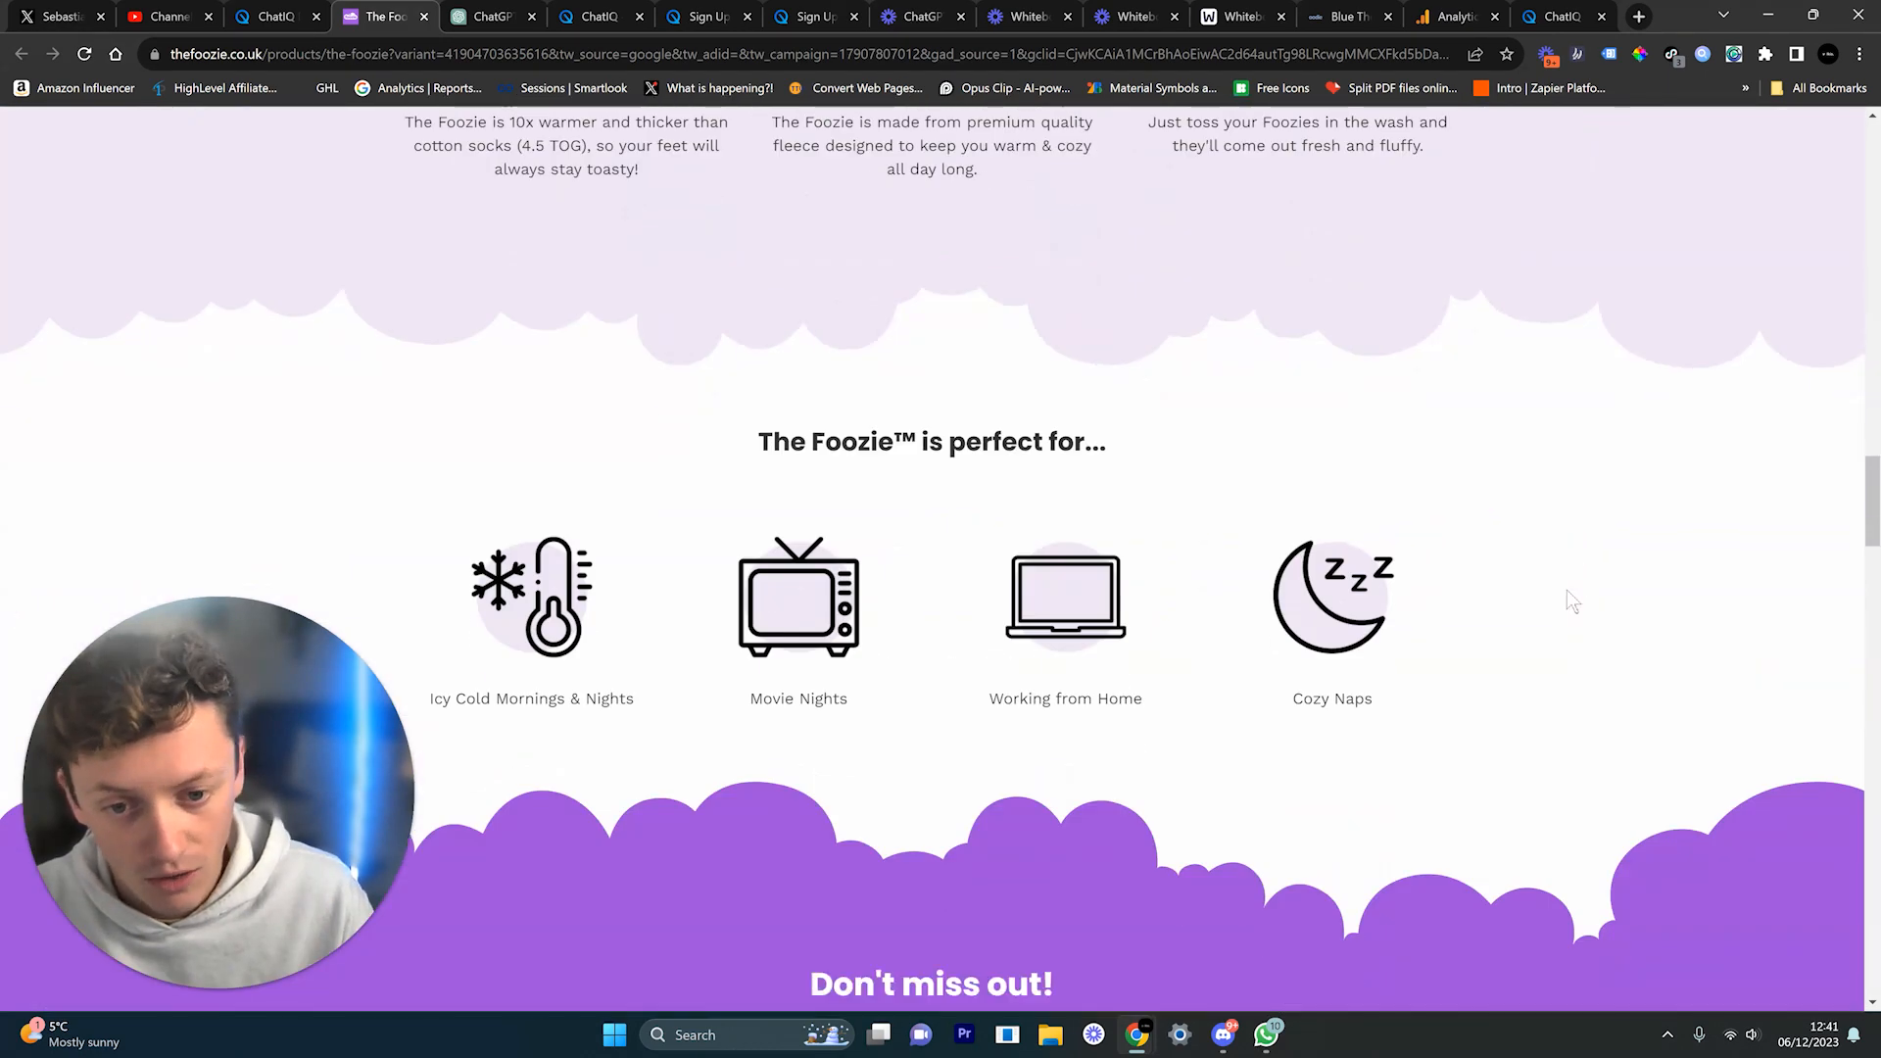
pyautogui.scroll(-18, 1567, 594)
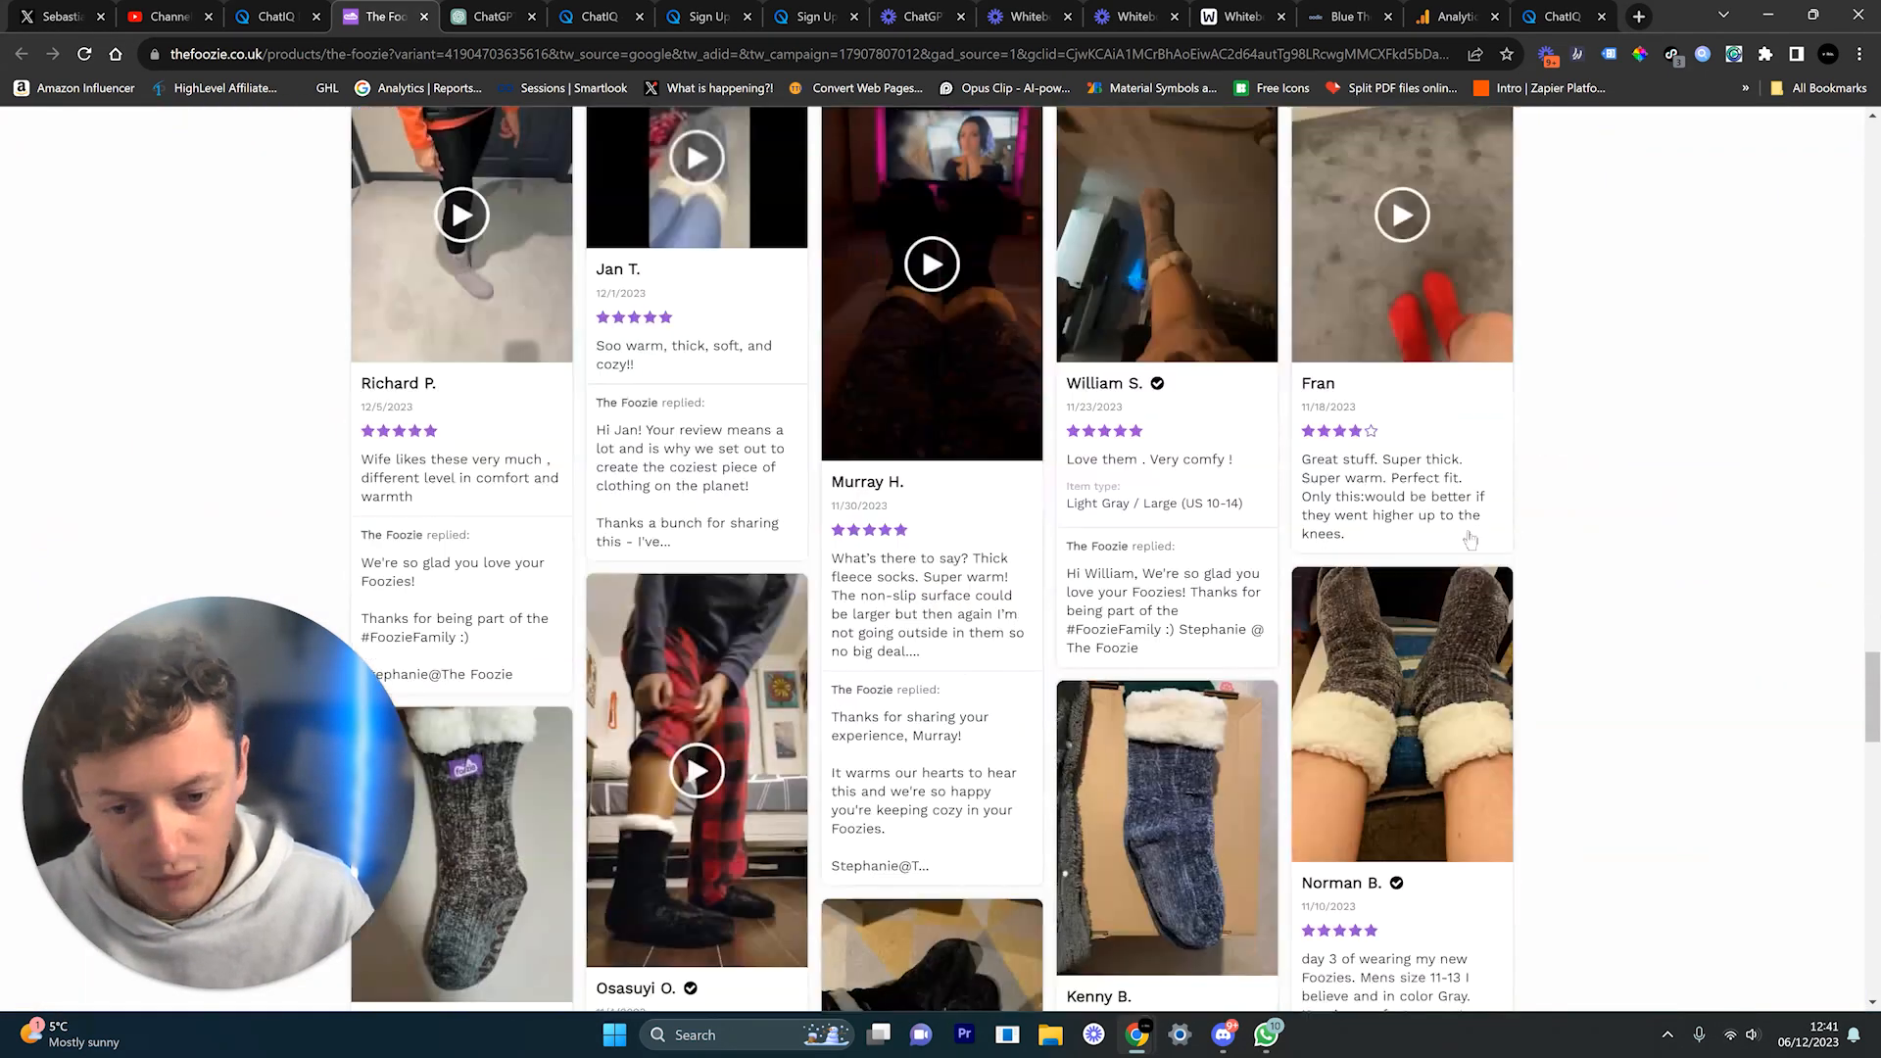
pyautogui.scroll(20, 1028, 506)
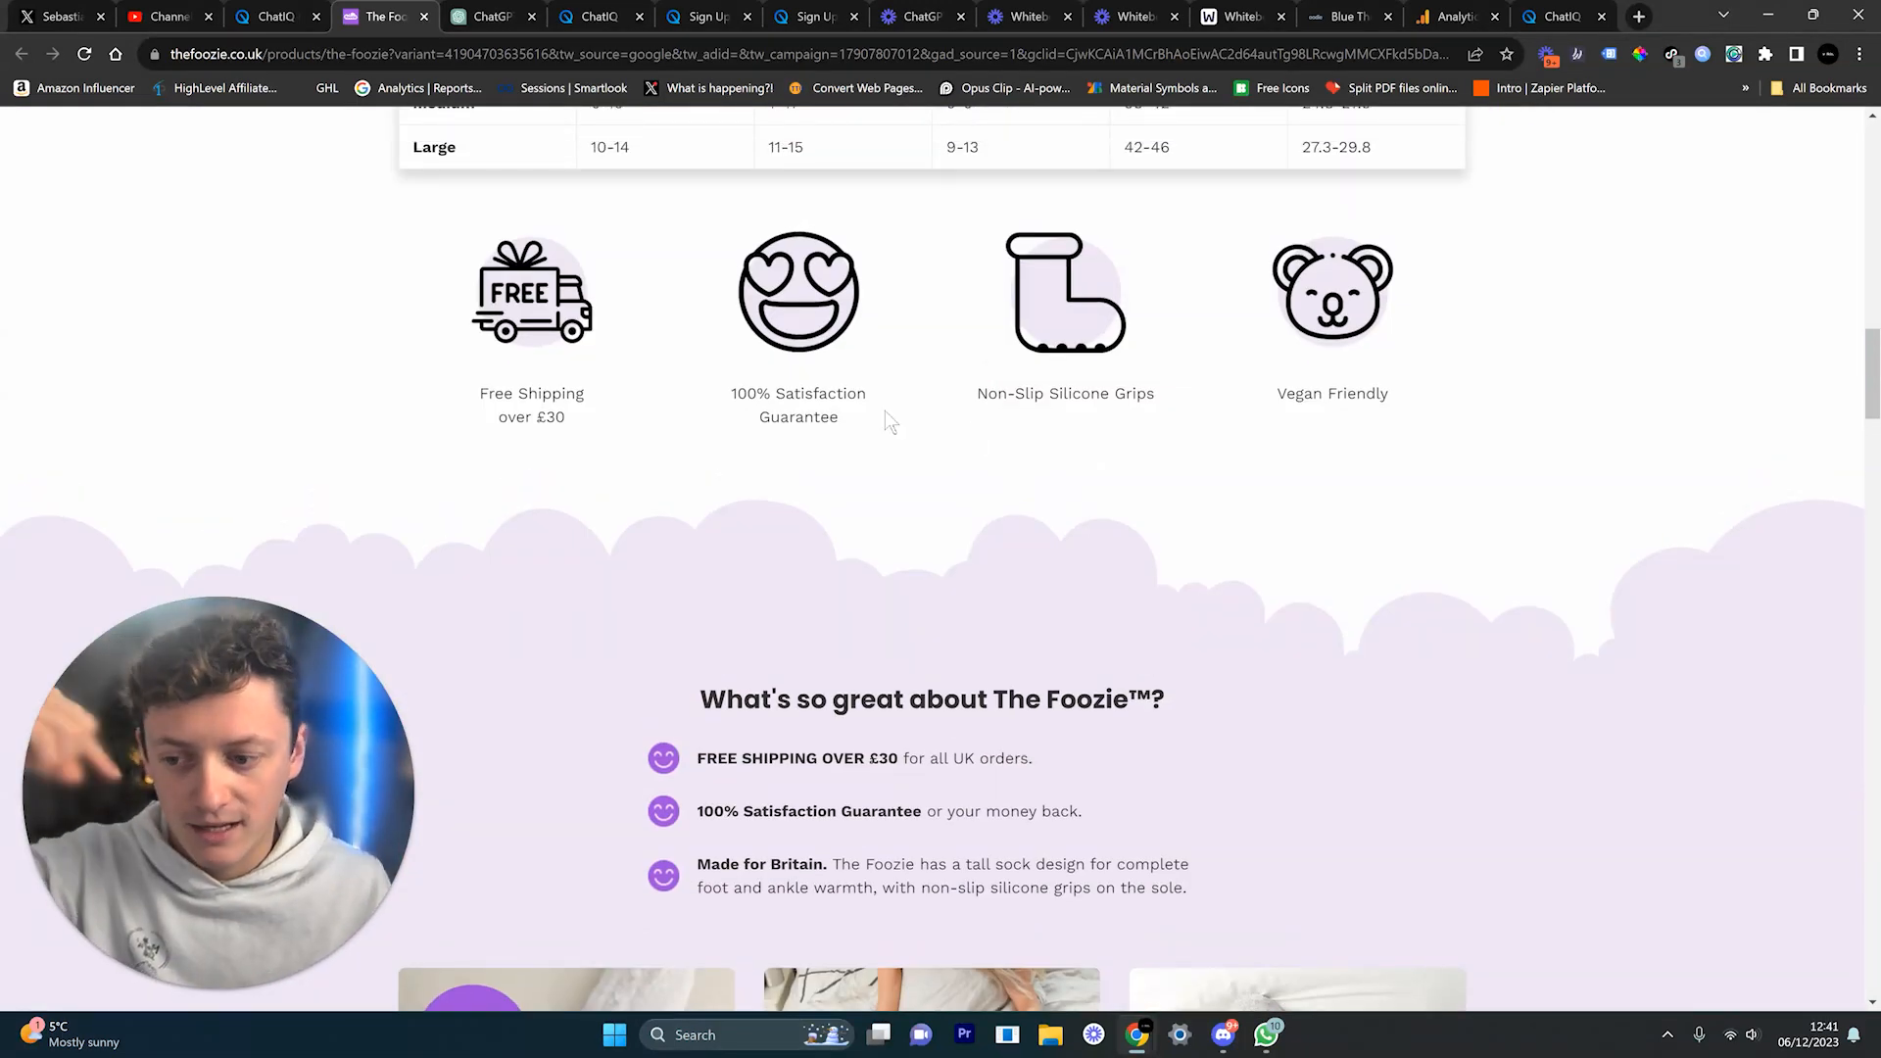
pyautogui.click(600, 19)
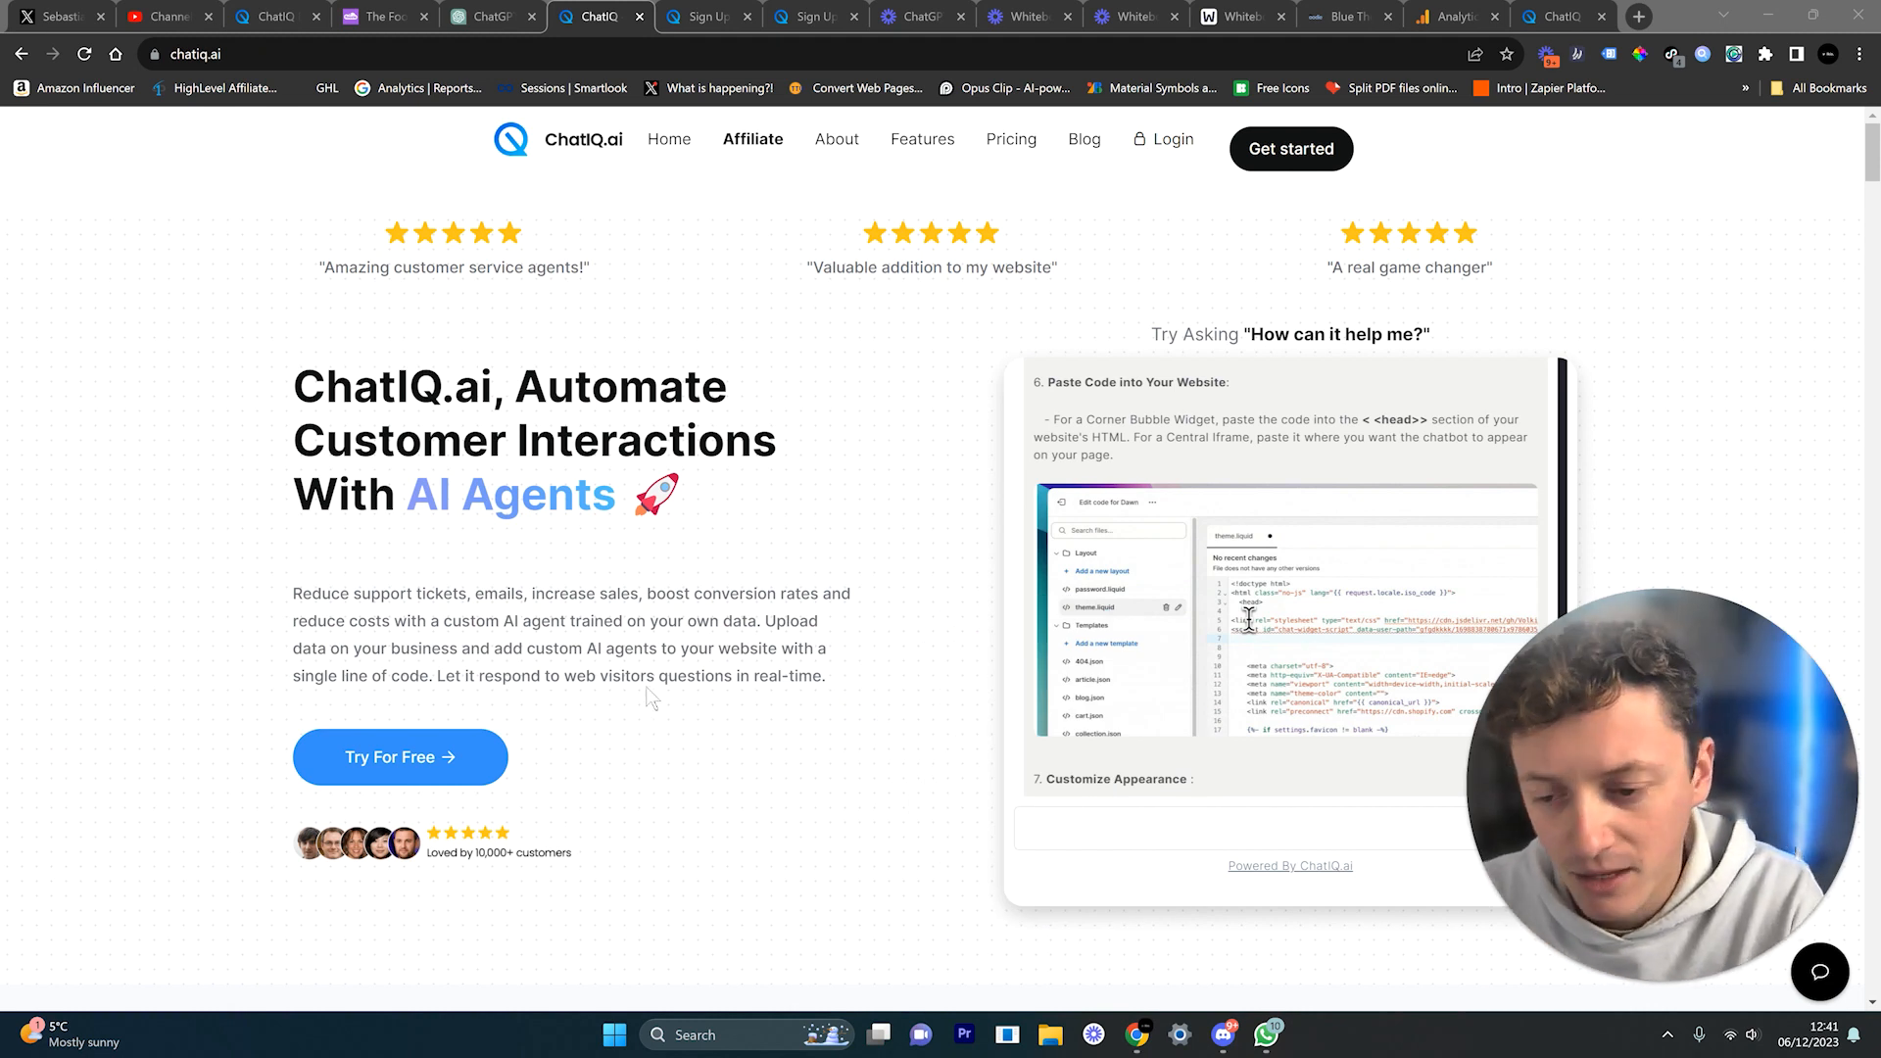
# Step: Set the sign-up Website to thefoozie.co.uk/, then return to the New Knowledge Base dialog
pyautogui.click(710, 26)
pyautogui.moveTo(591, 615); pyautogui.dragTo(278, 608)
pyautogui.write('https://thefoozie.co.uk/')
pyautogui.press('BackSpace')
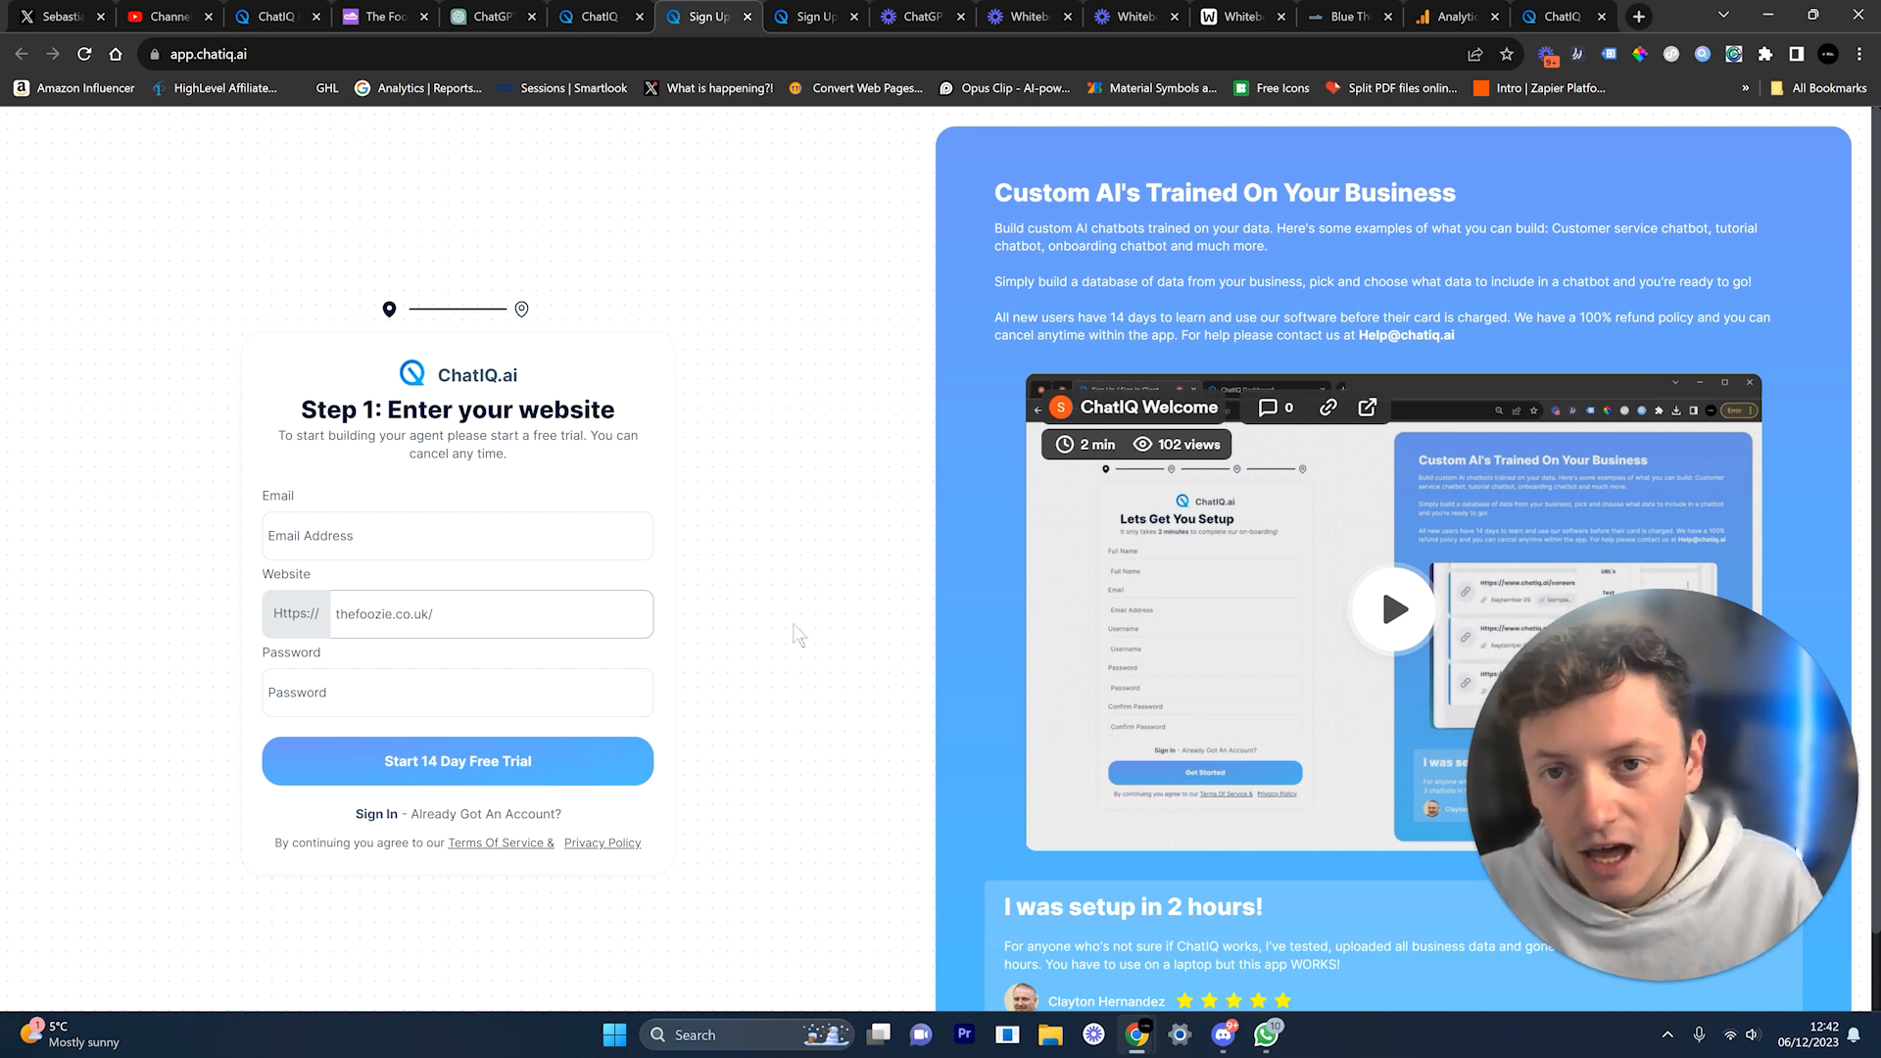
pyautogui.click(809, 16)
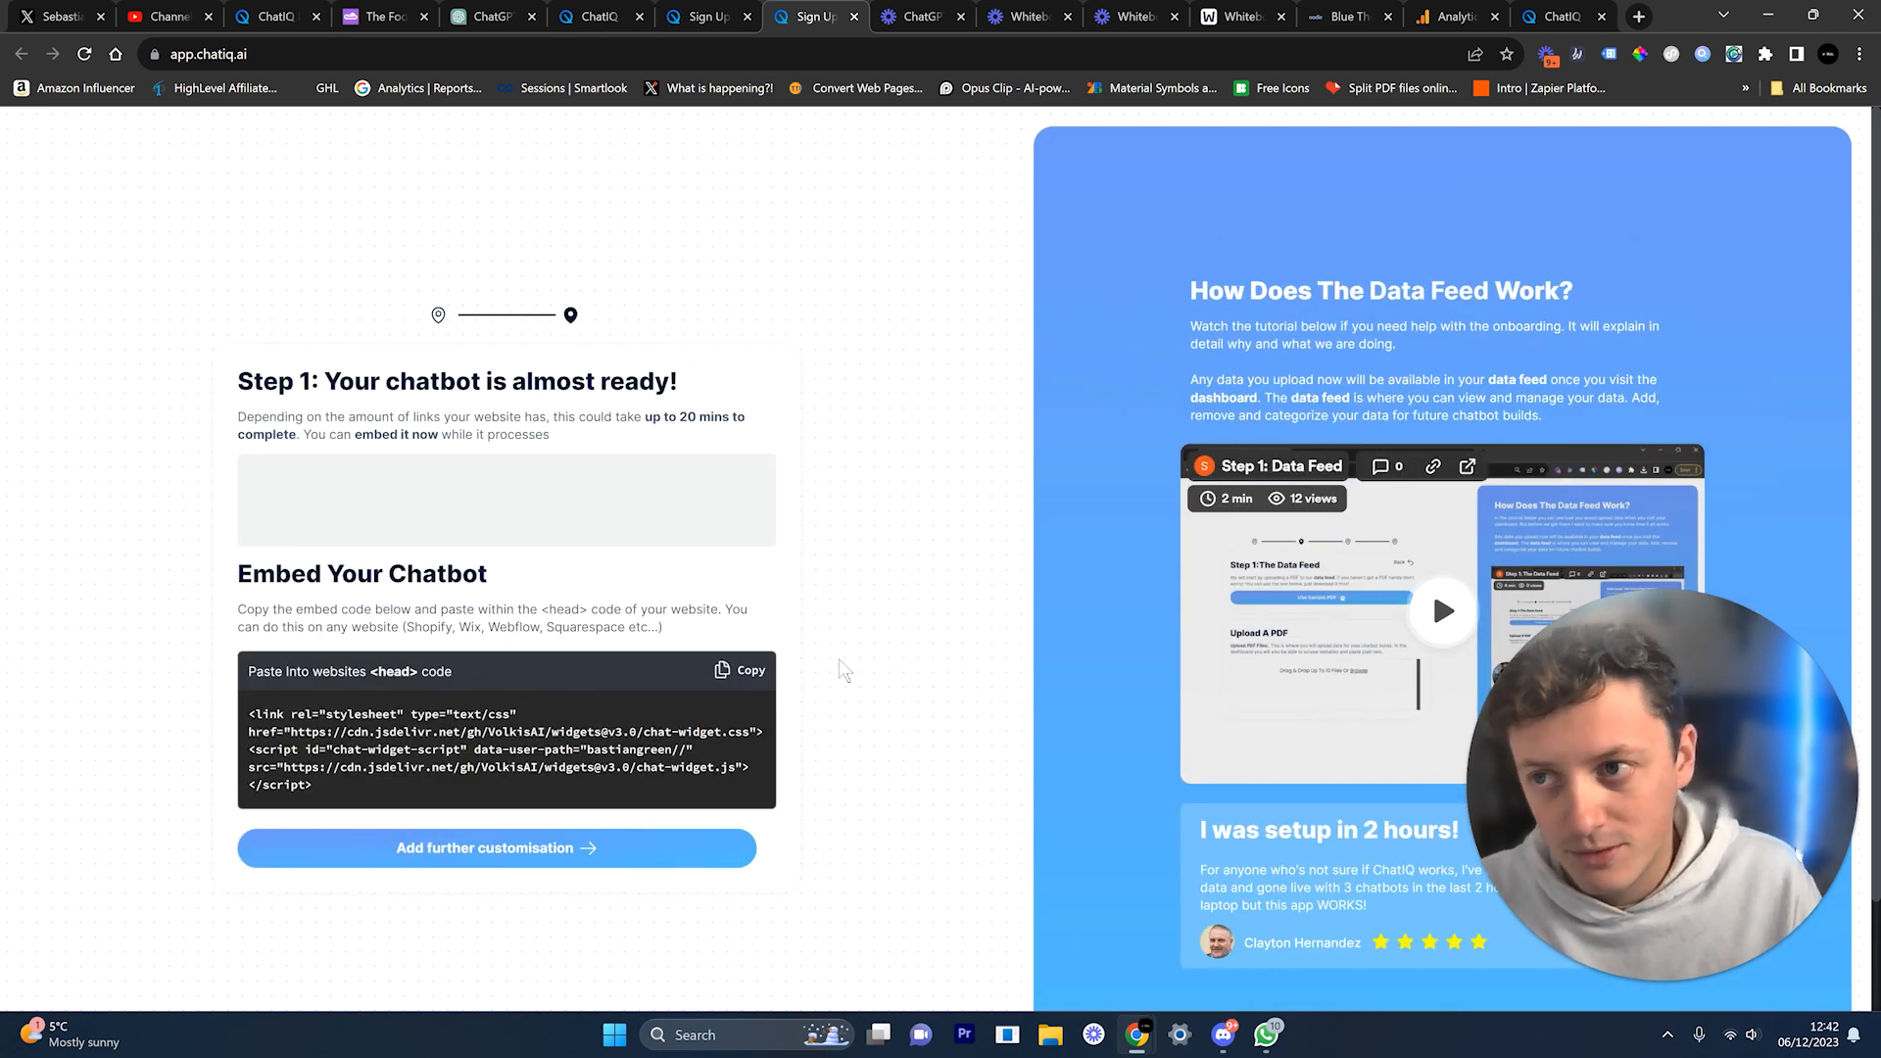
pyautogui.click(265, 17)
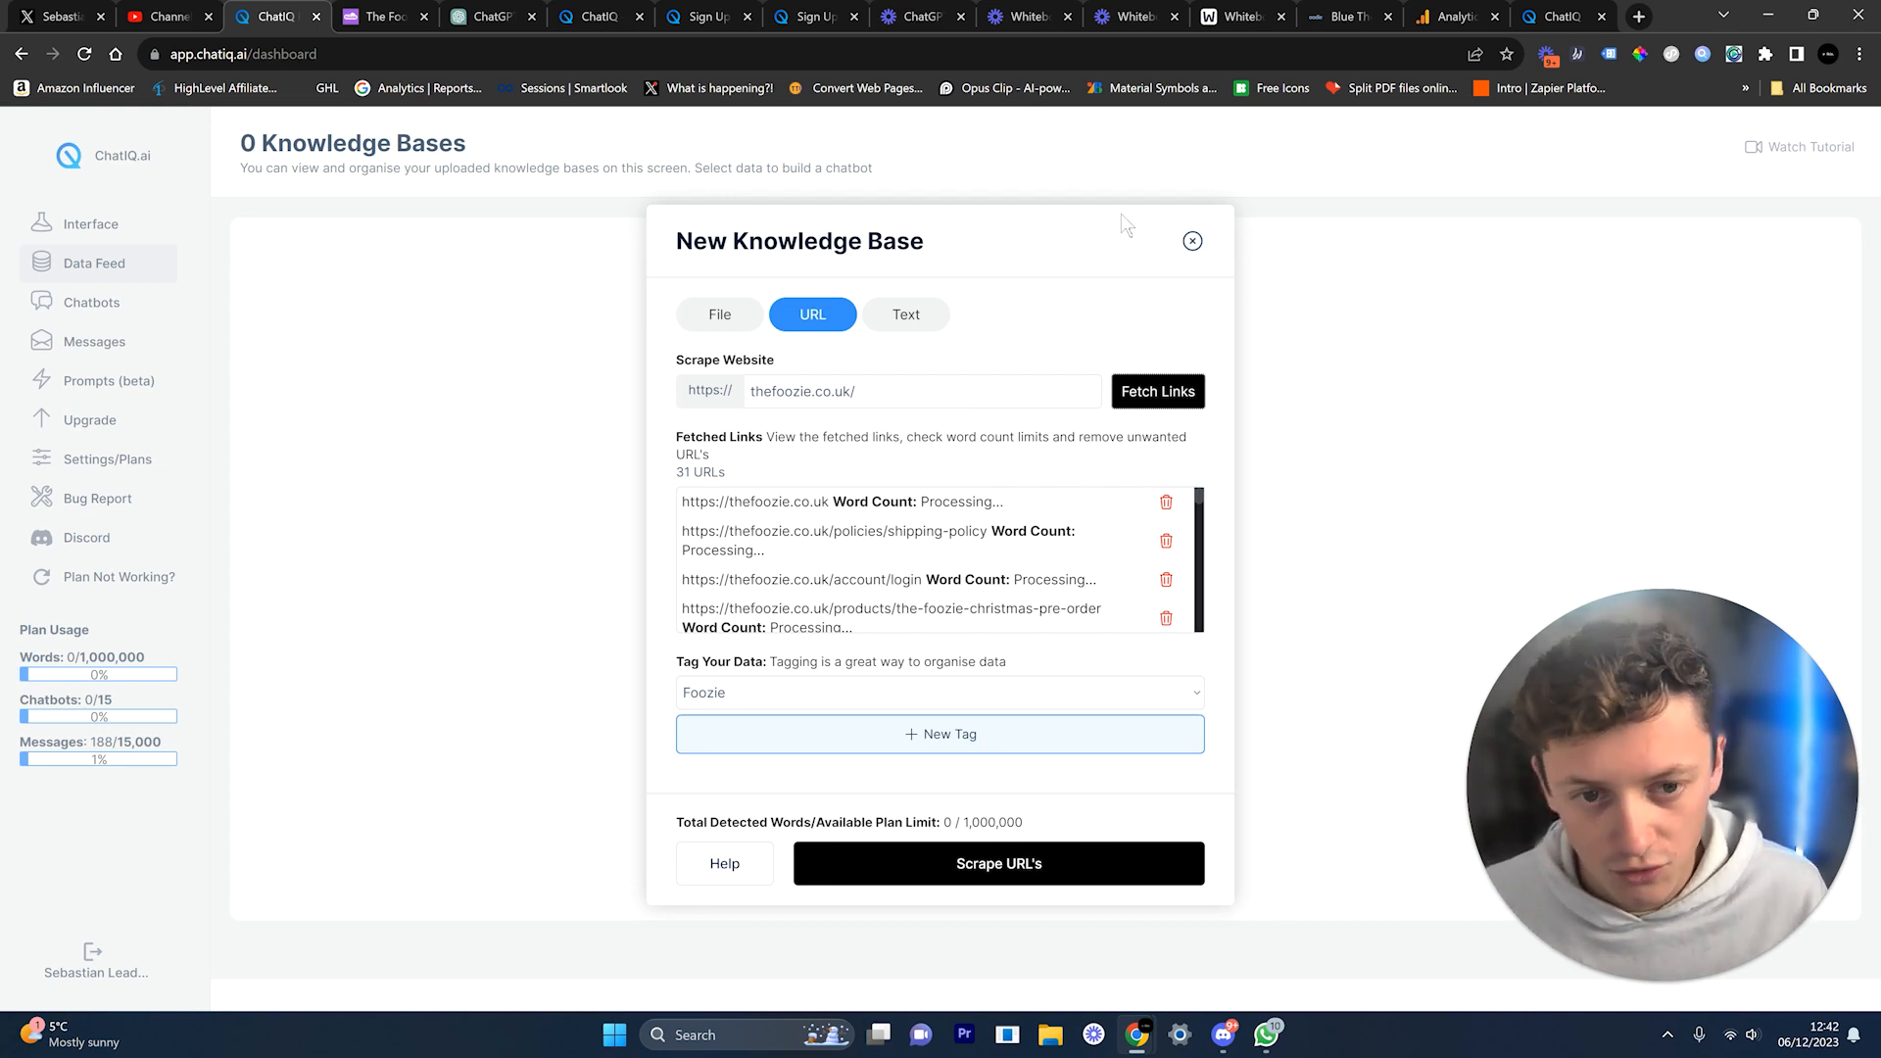
# Step: Reopen Upload Data and fetch the page links from thefoozie.co.uk/
pyautogui.click(1191, 241)
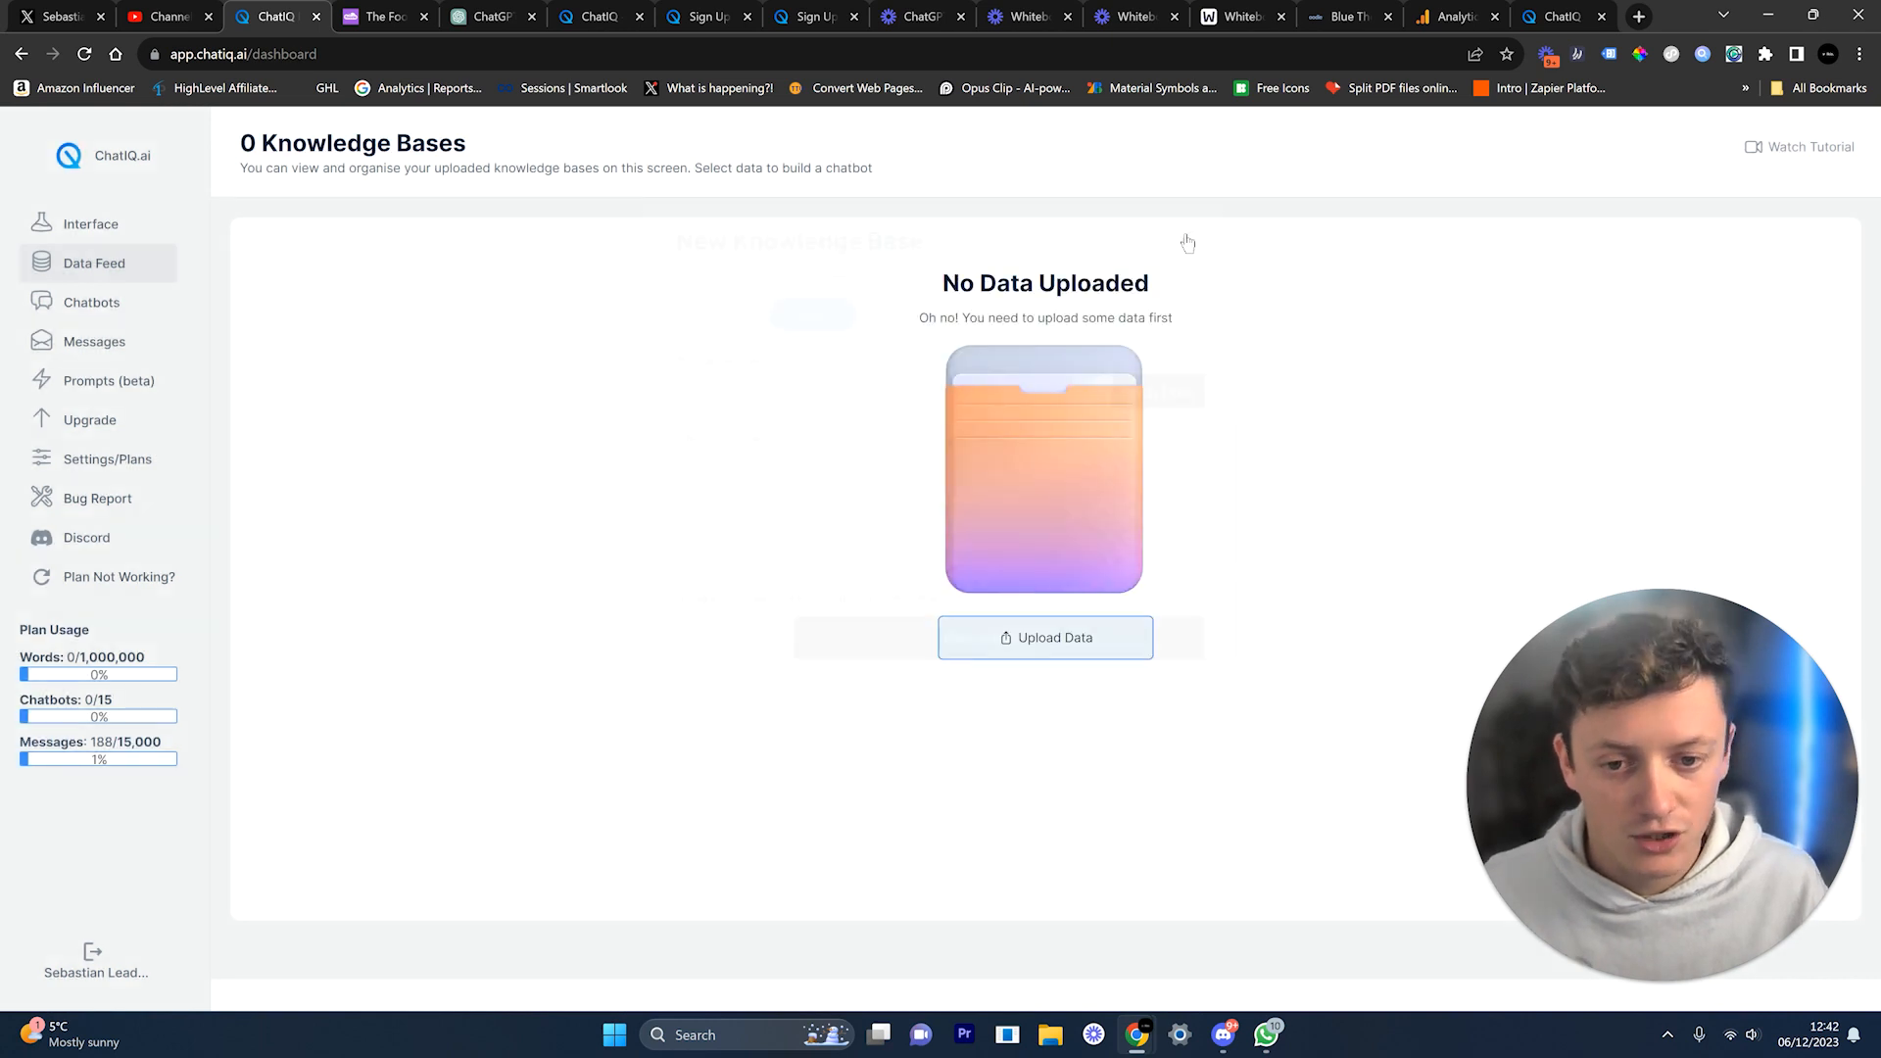
pyautogui.click(1044, 642)
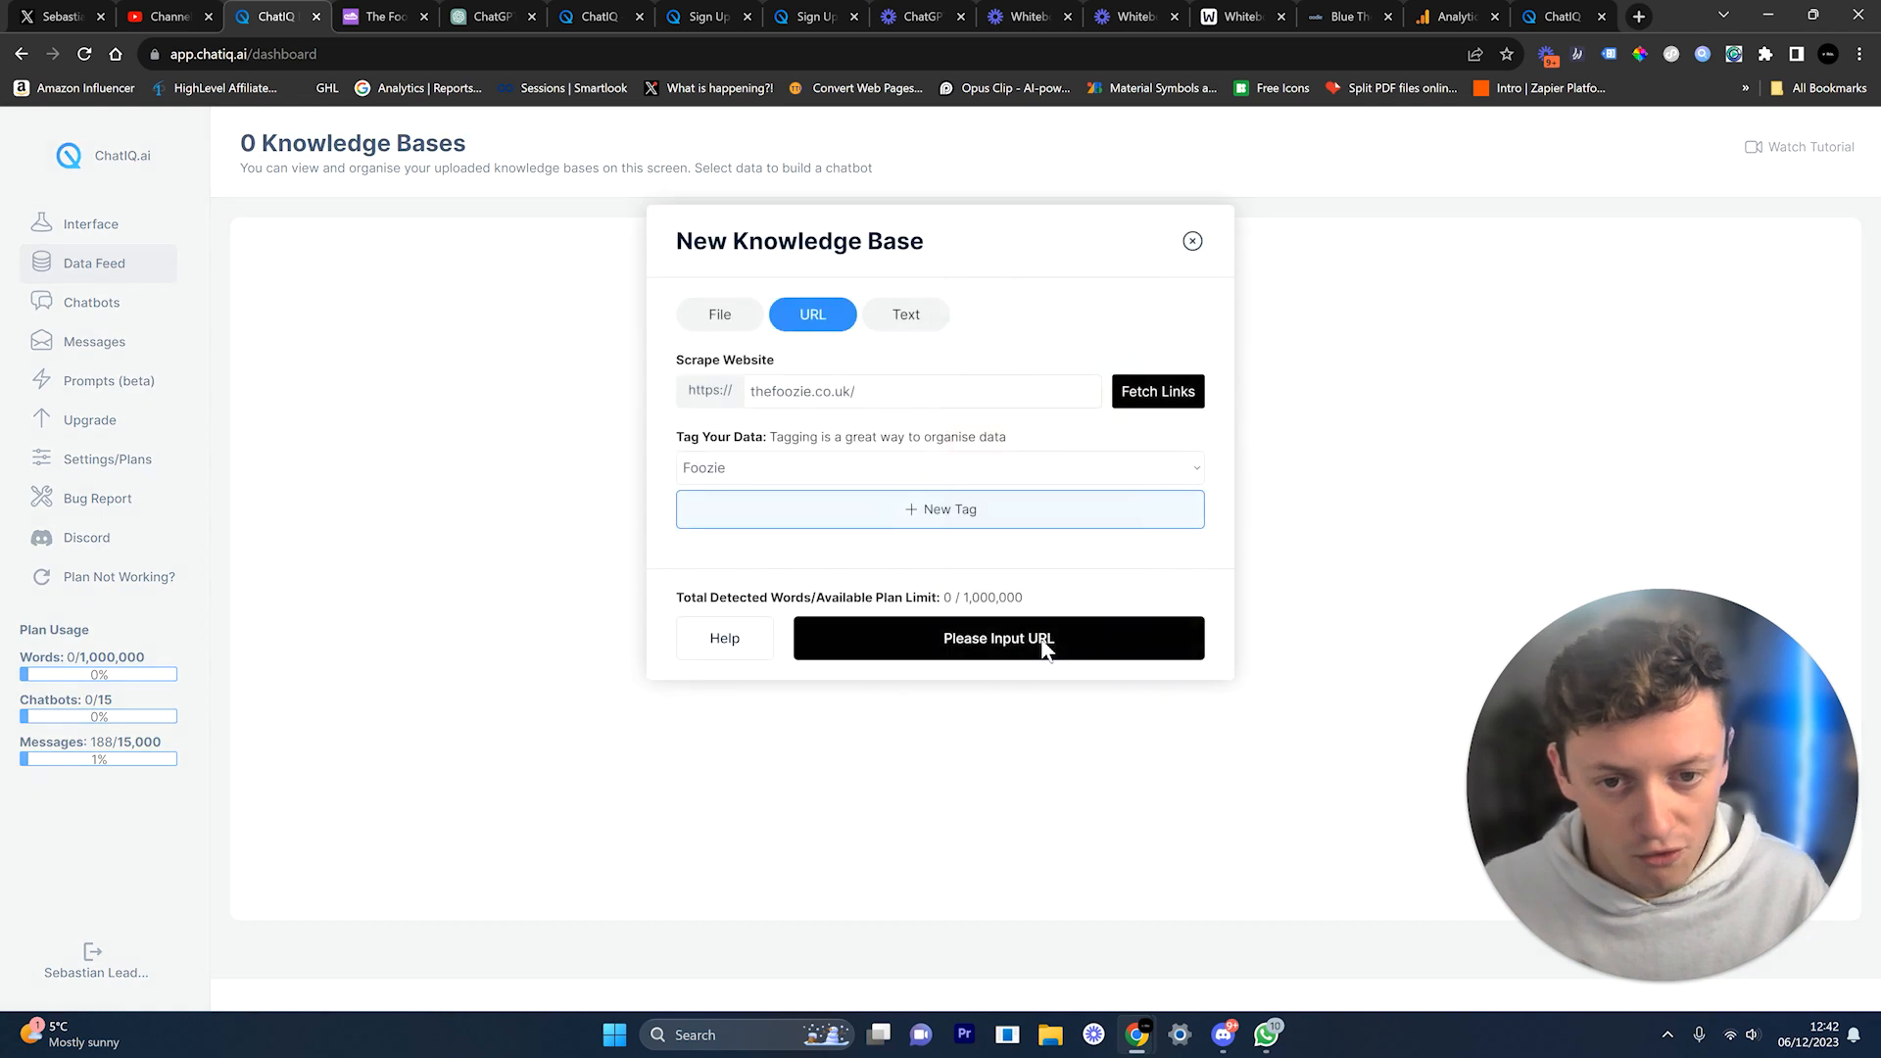
pyautogui.click(1163, 395)
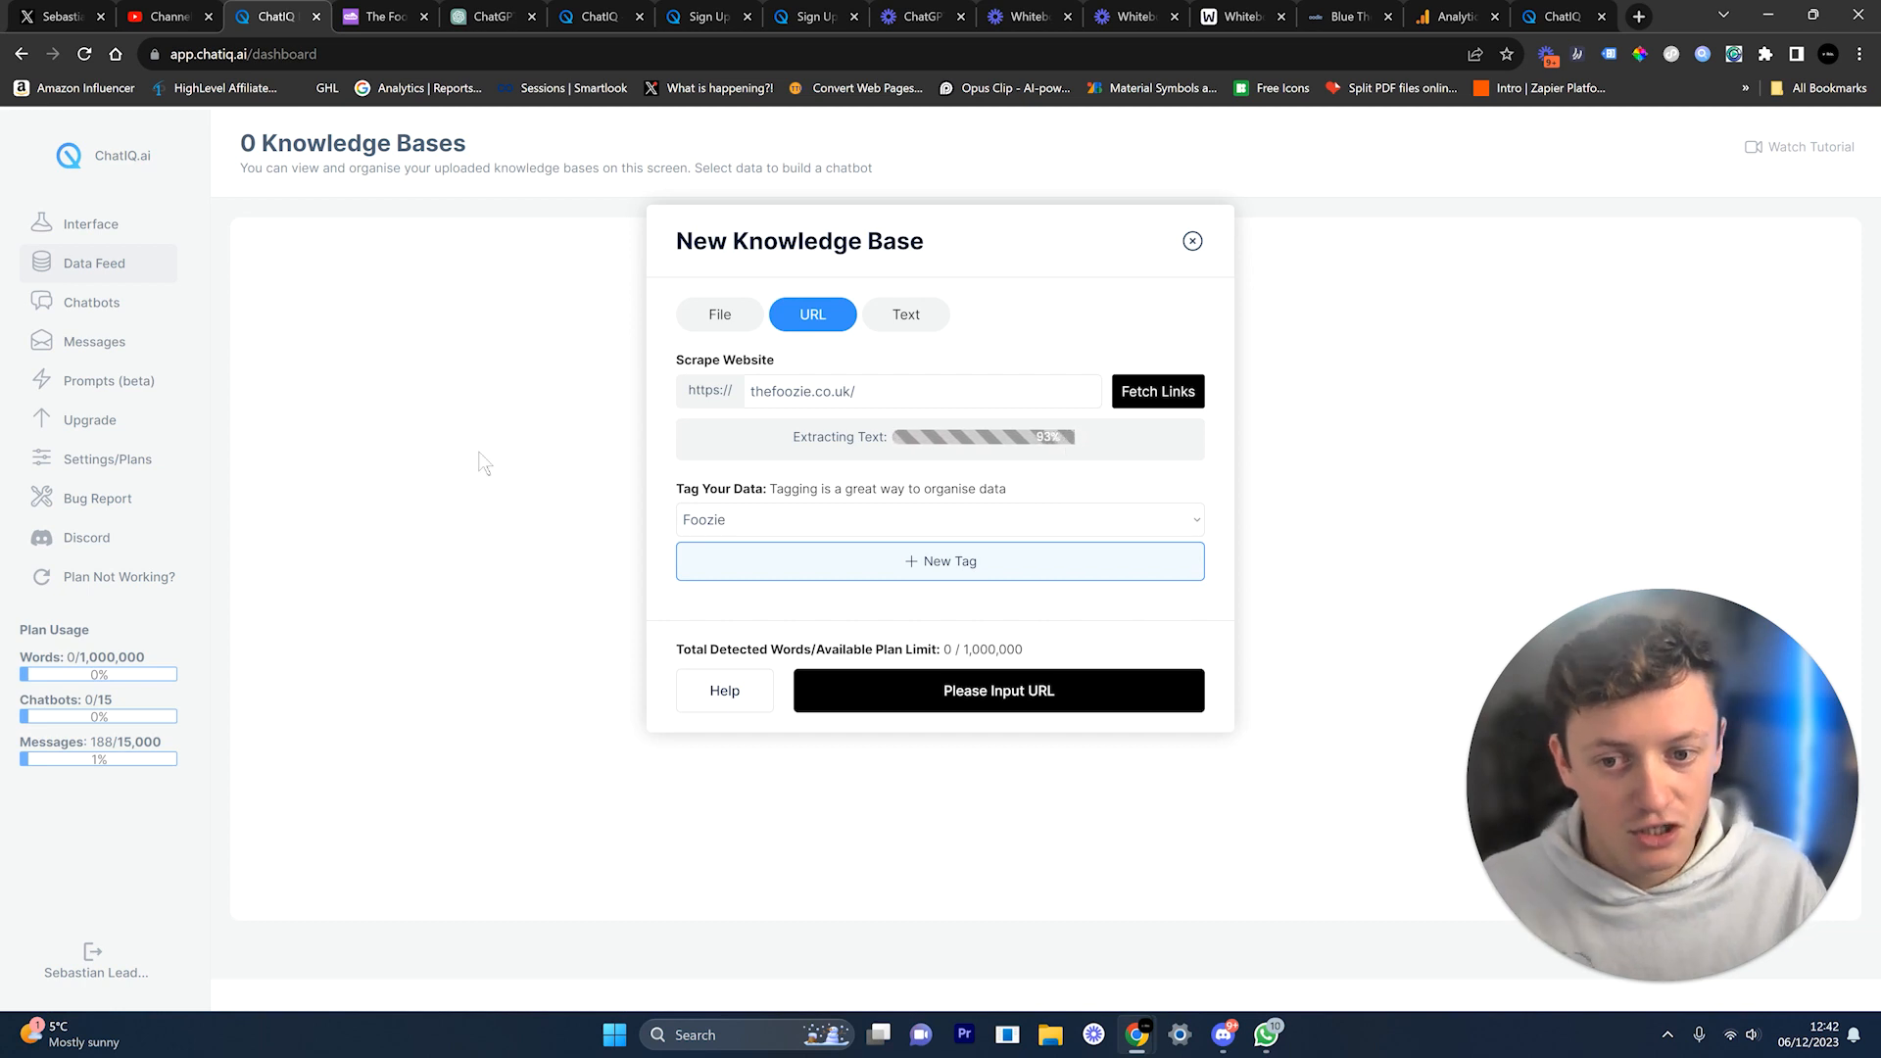
# Step: Review the 31 fetched URLs, including the covered-shipping page, and submit them for scraping
pyautogui.moveTo(691, 468); pyautogui.dragTo(952, 511)
pyautogui.scroll(-1, 852, 564)
pyautogui.moveTo(883, 589); pyautogui.dragTo(853, 610)
pyautogui.scroll(-1, 885, 578)
pyautogui.moveTo(865, 537); pyautogui.dragTo(906, 541)
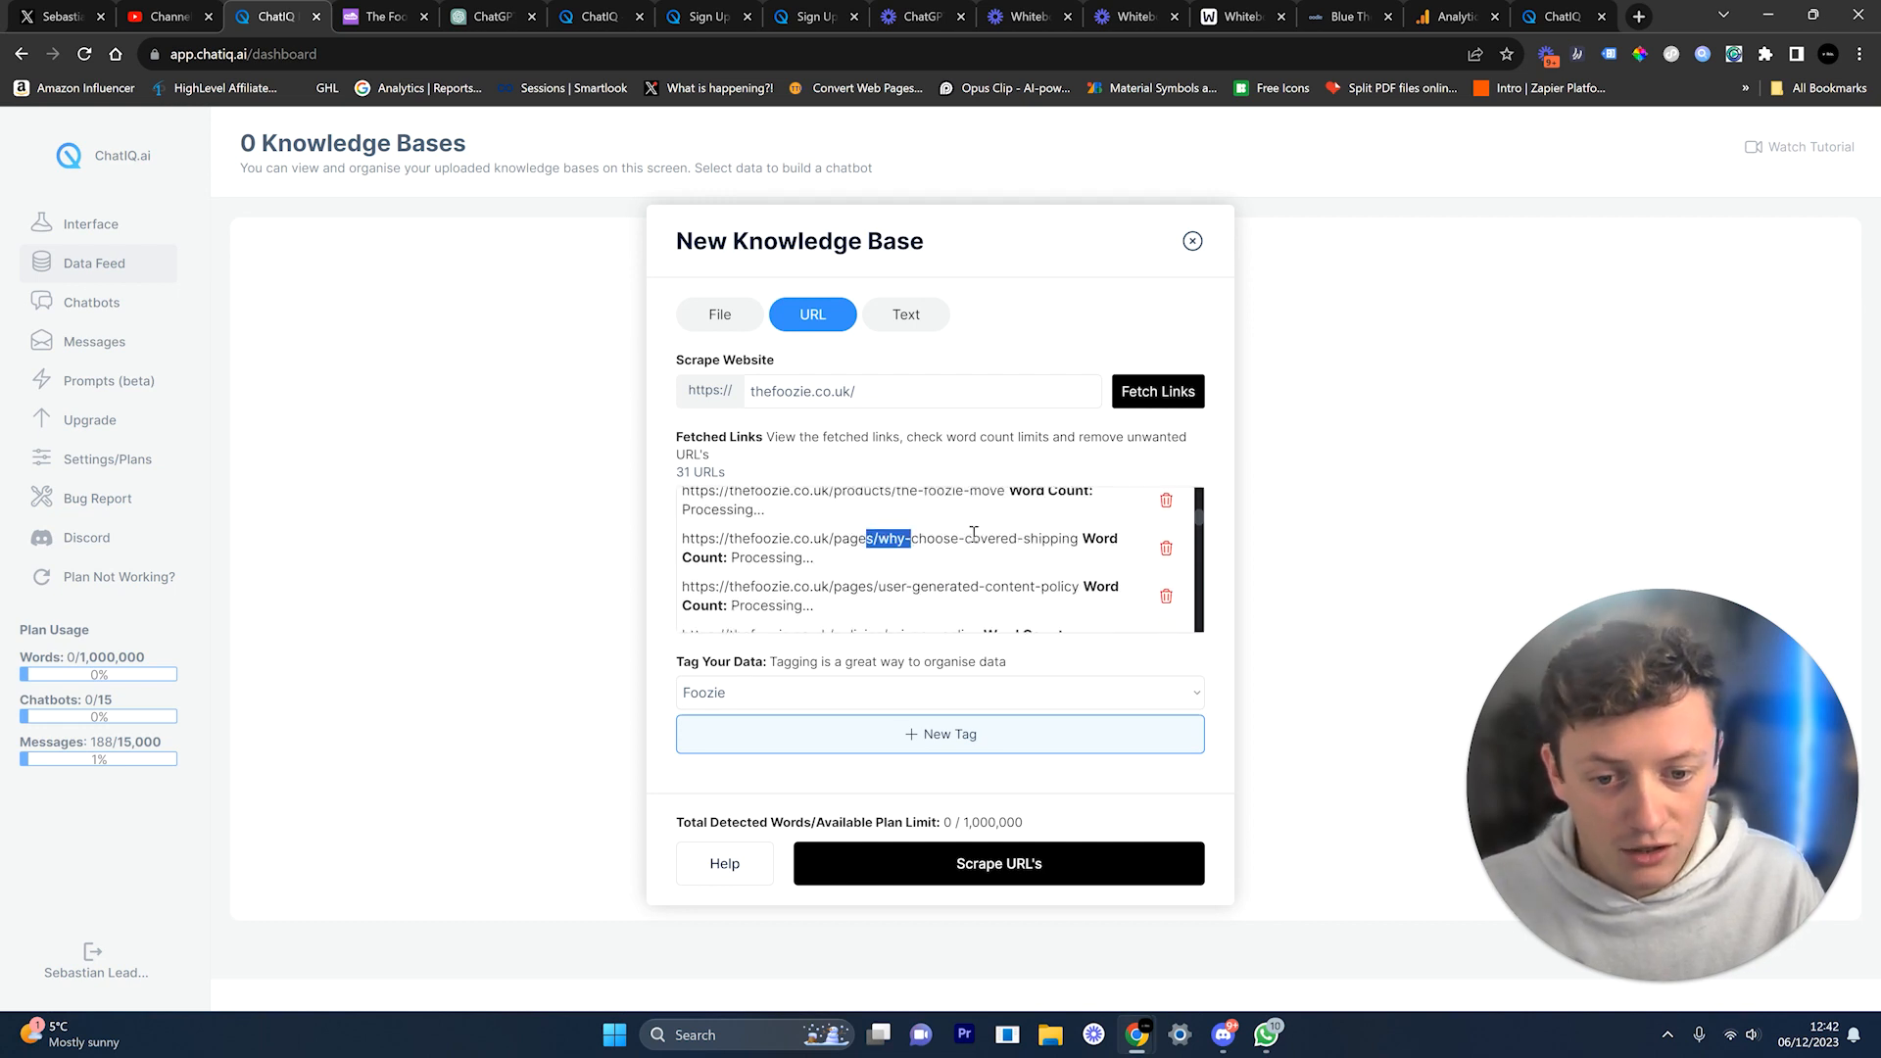
pyautogui.moveTo(1062, 540); pyautogui.dragTo(1009, 542)
pyautogui.moveTo(913, 588); pyautogui.dragTo(1014, 588)
pyautogui.scroll(-1, 1011, 588)
pyautogui.scroll(-1, 901, 579)
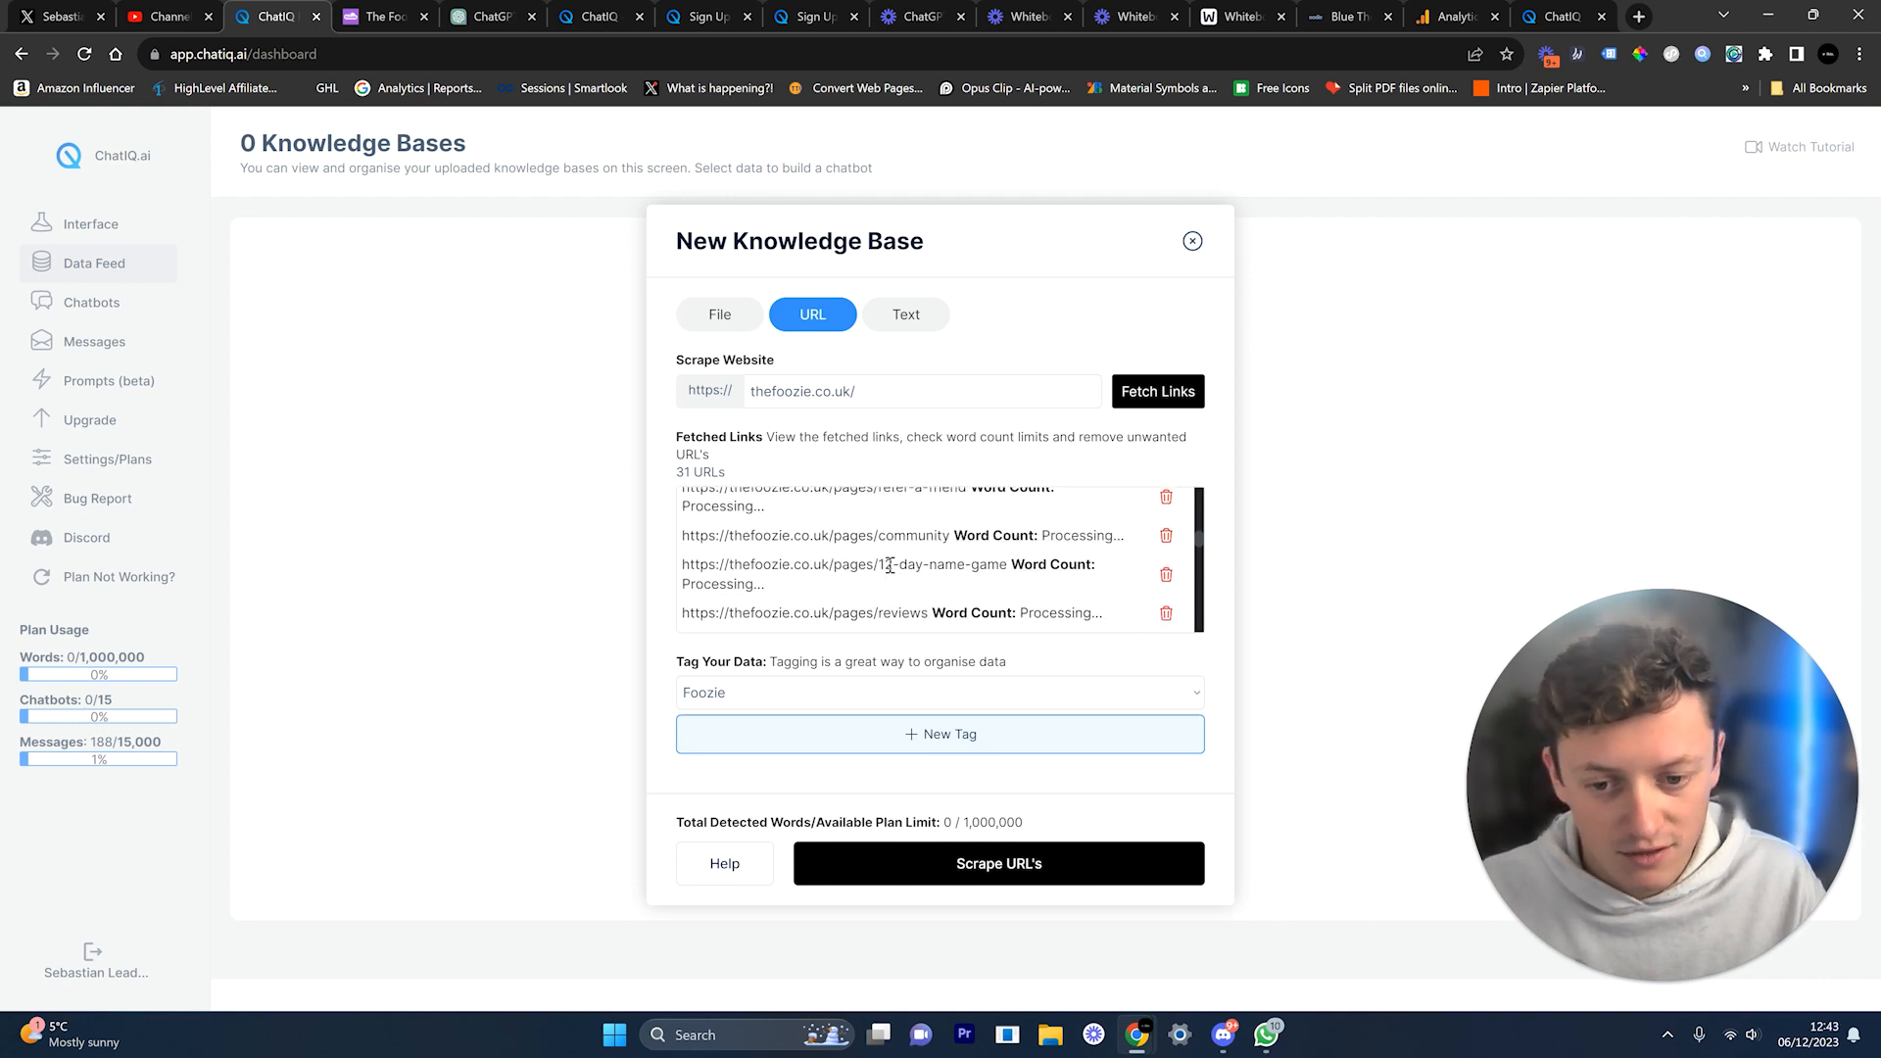
pyautogui.scroll(-3, 879, 551)
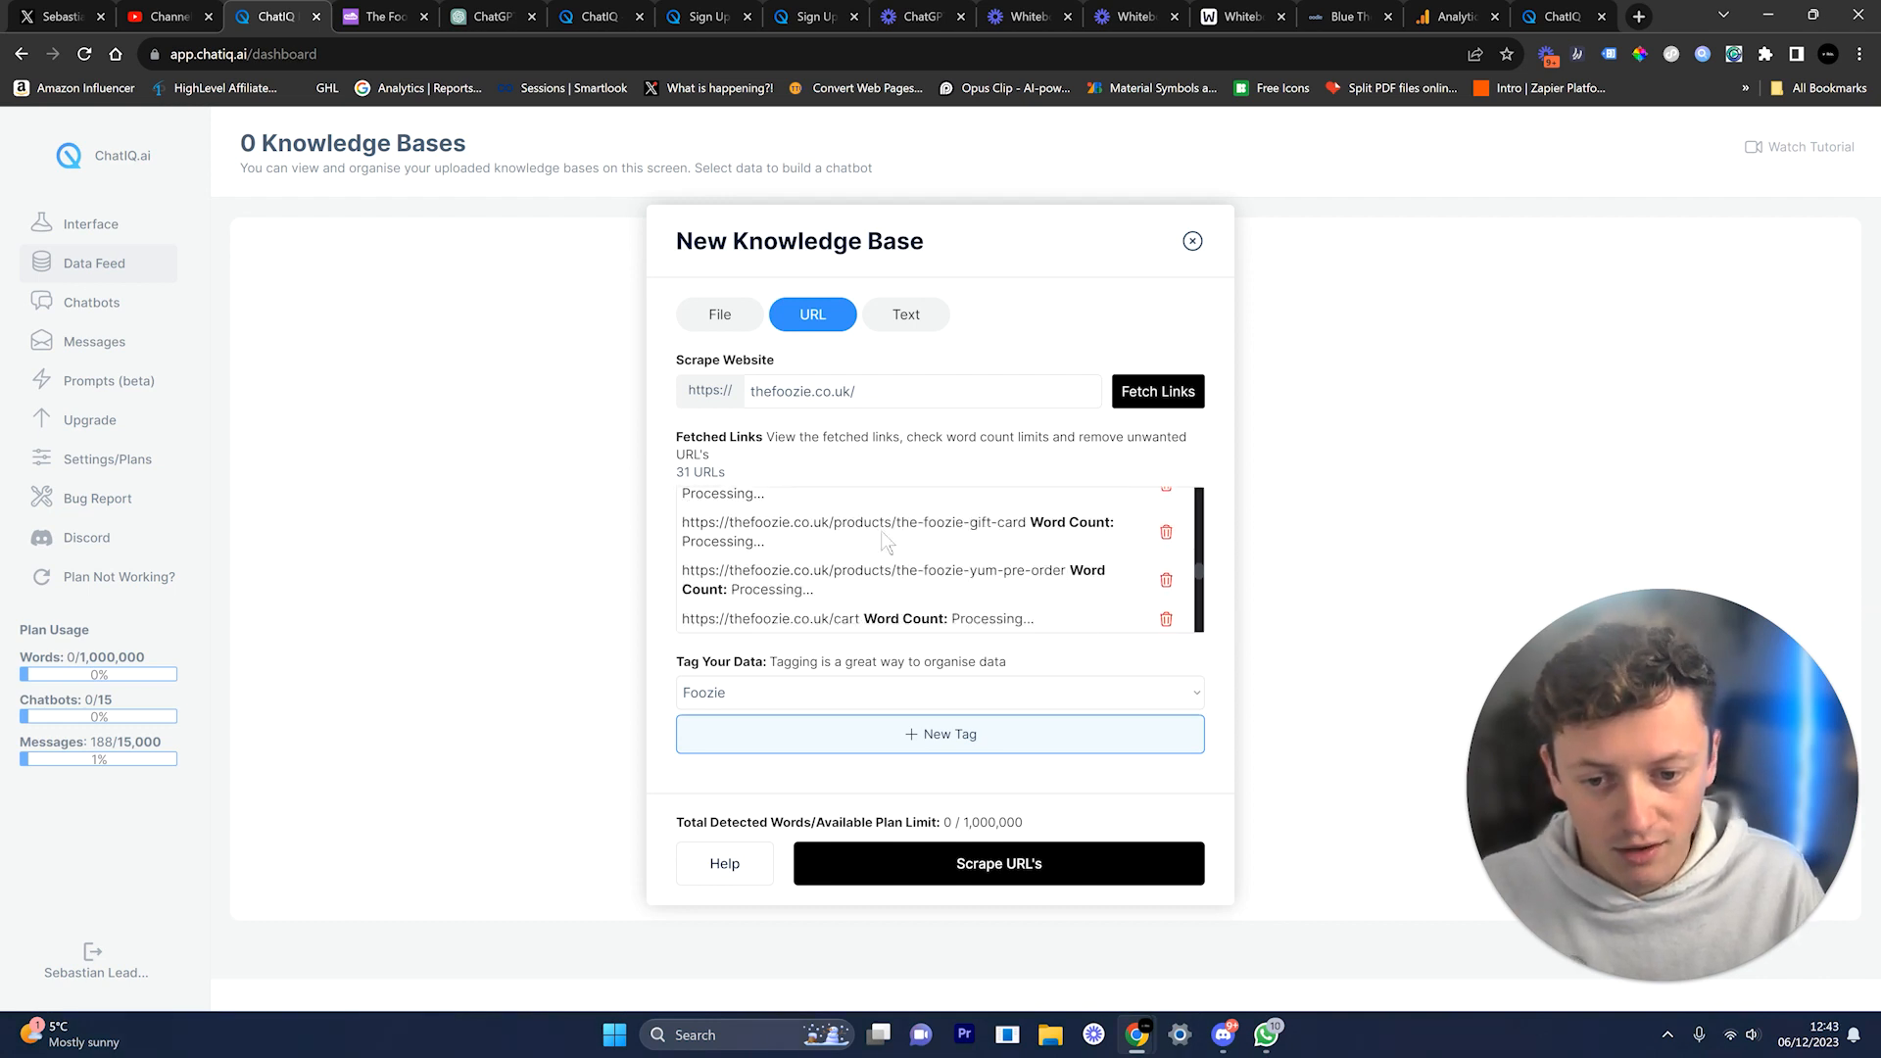
pyautogui.moveTo(960, 524); pyautogui.dragTo(988, 526)
pyautogui.scroll(-2, 985, 542)
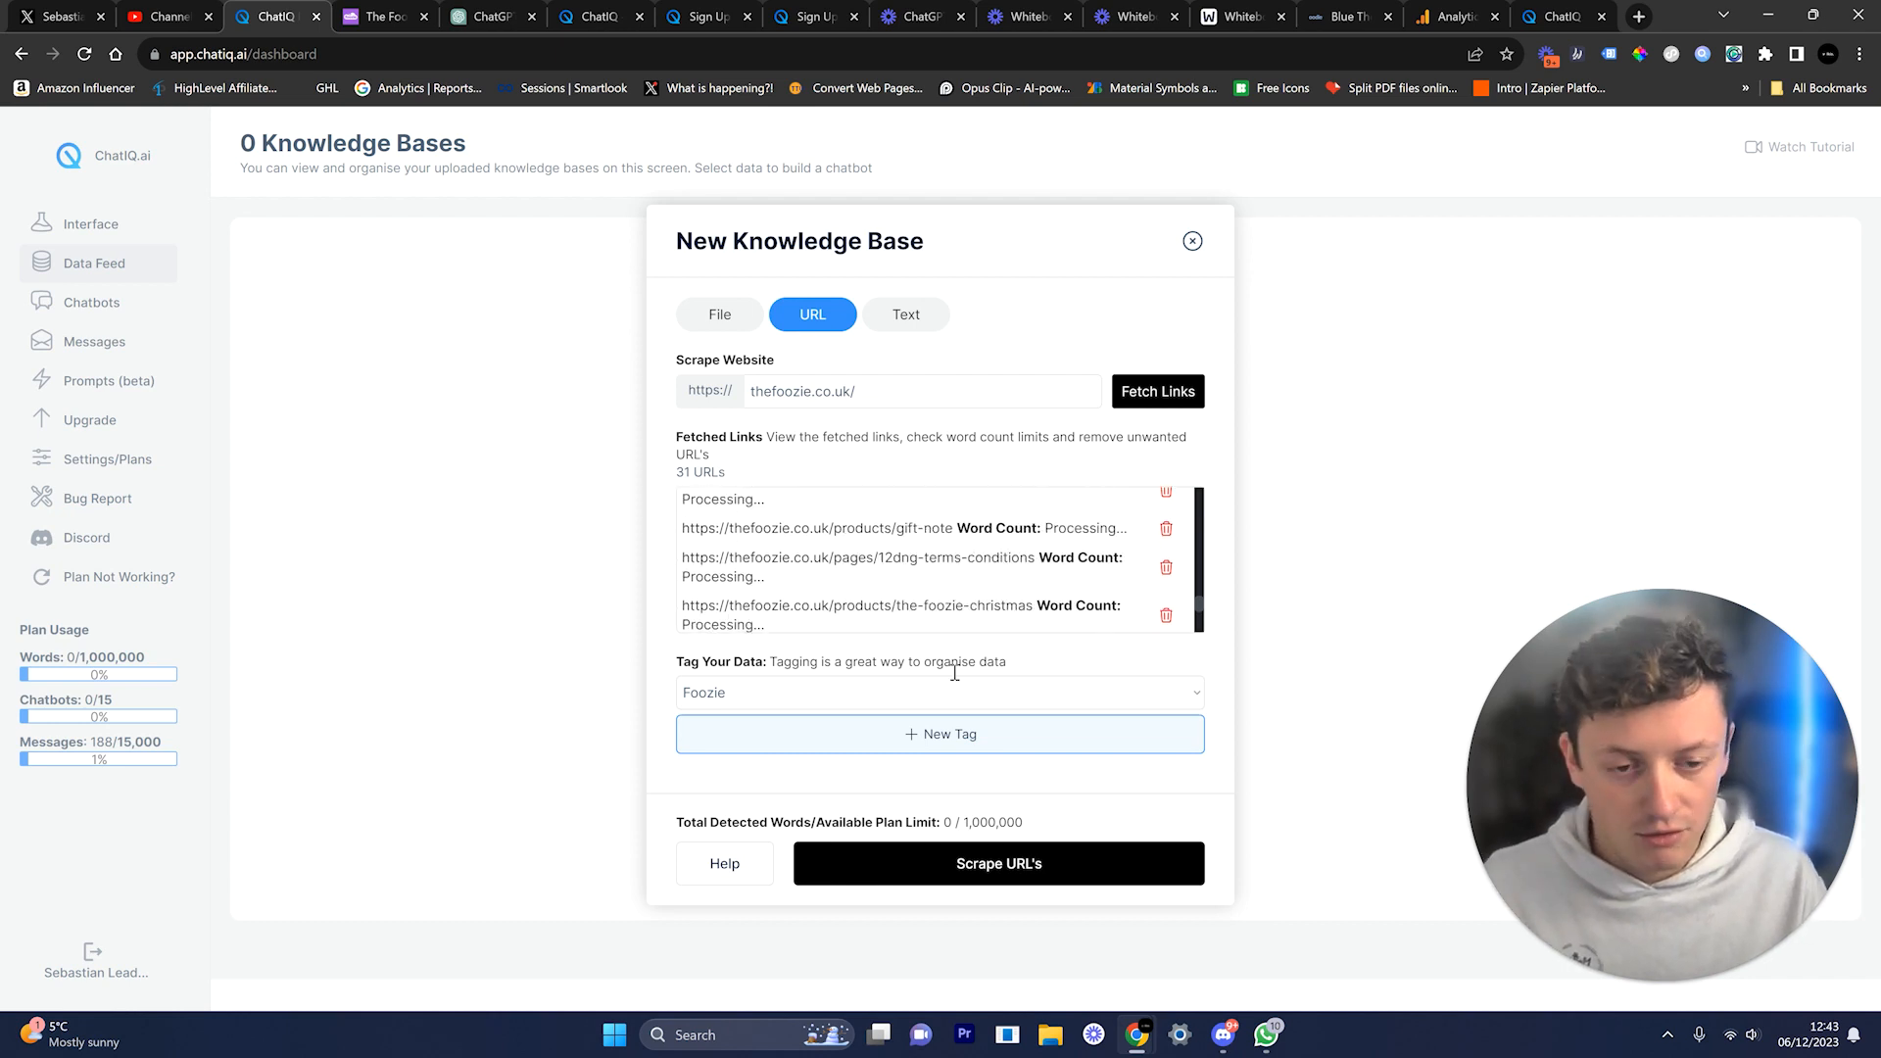
pyautogui.click(972, 867)
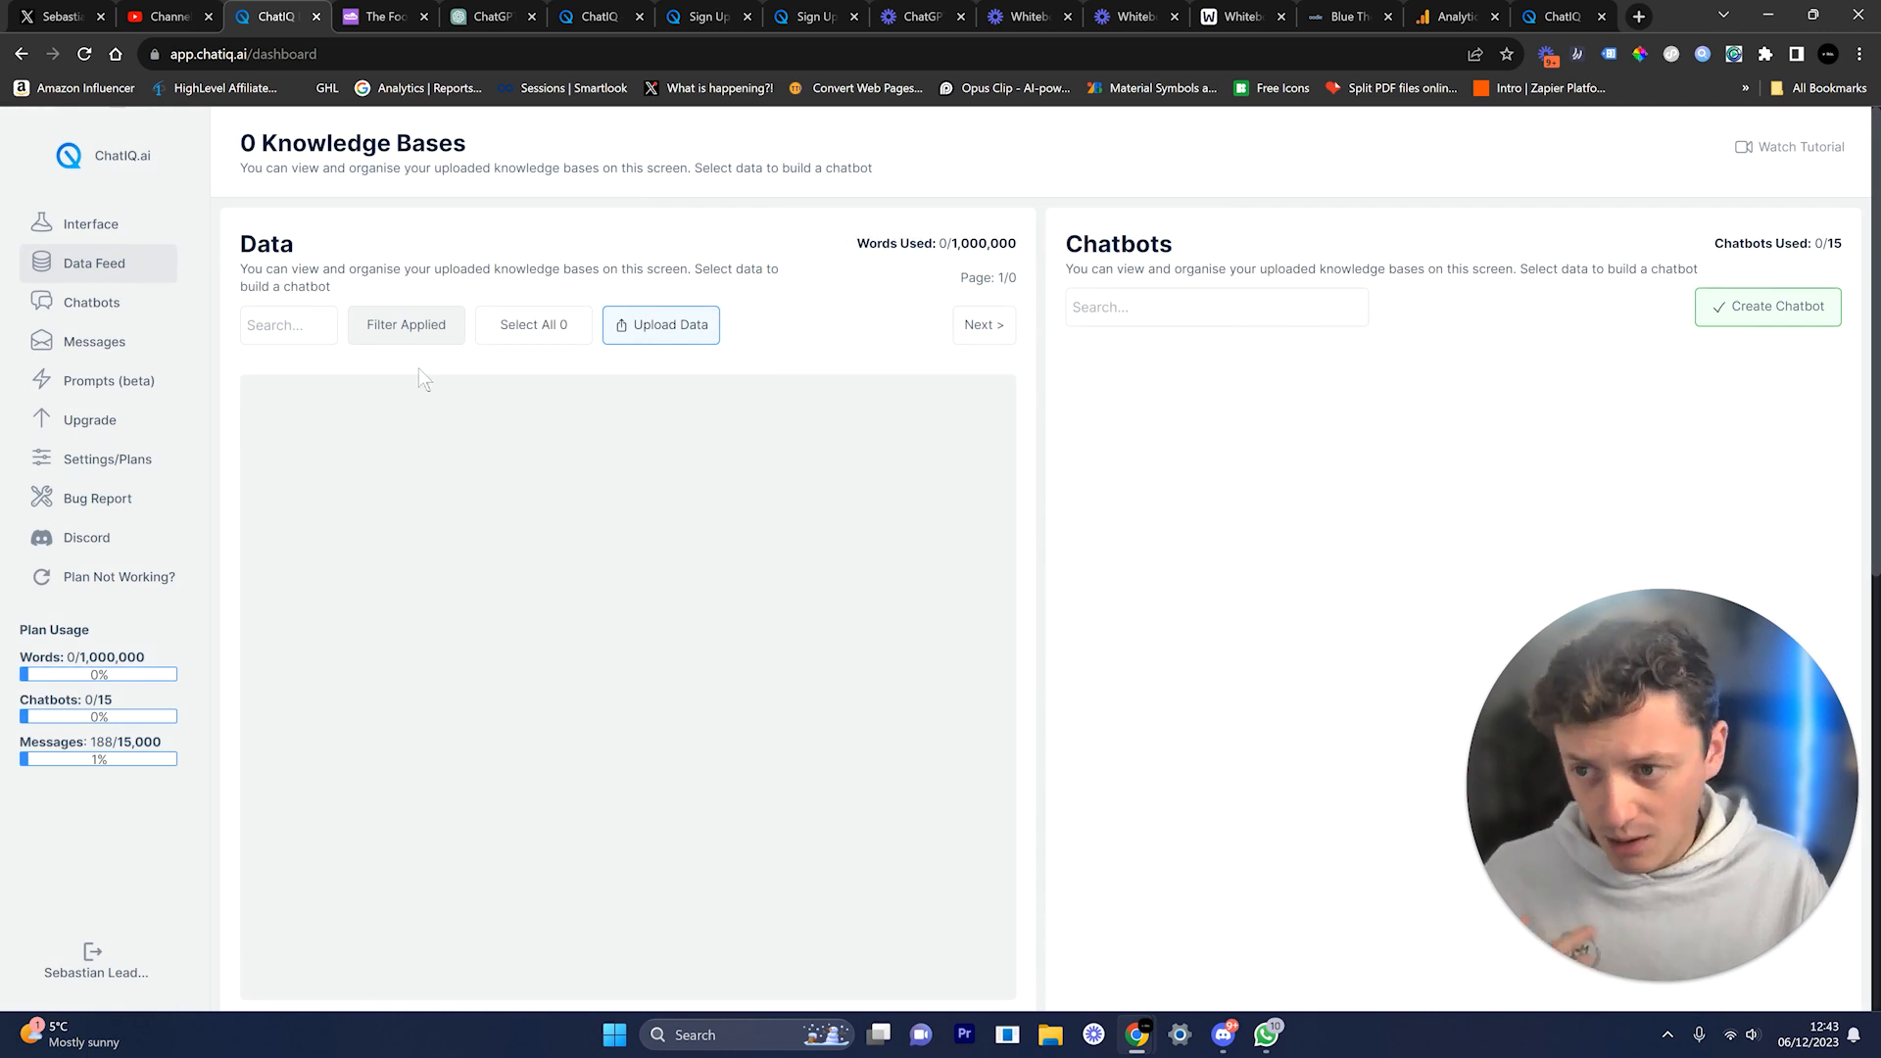
# Step: Refresh and open the Data Feed to see the new Foozie knowledge bases
pyautogui.click(108, 268)
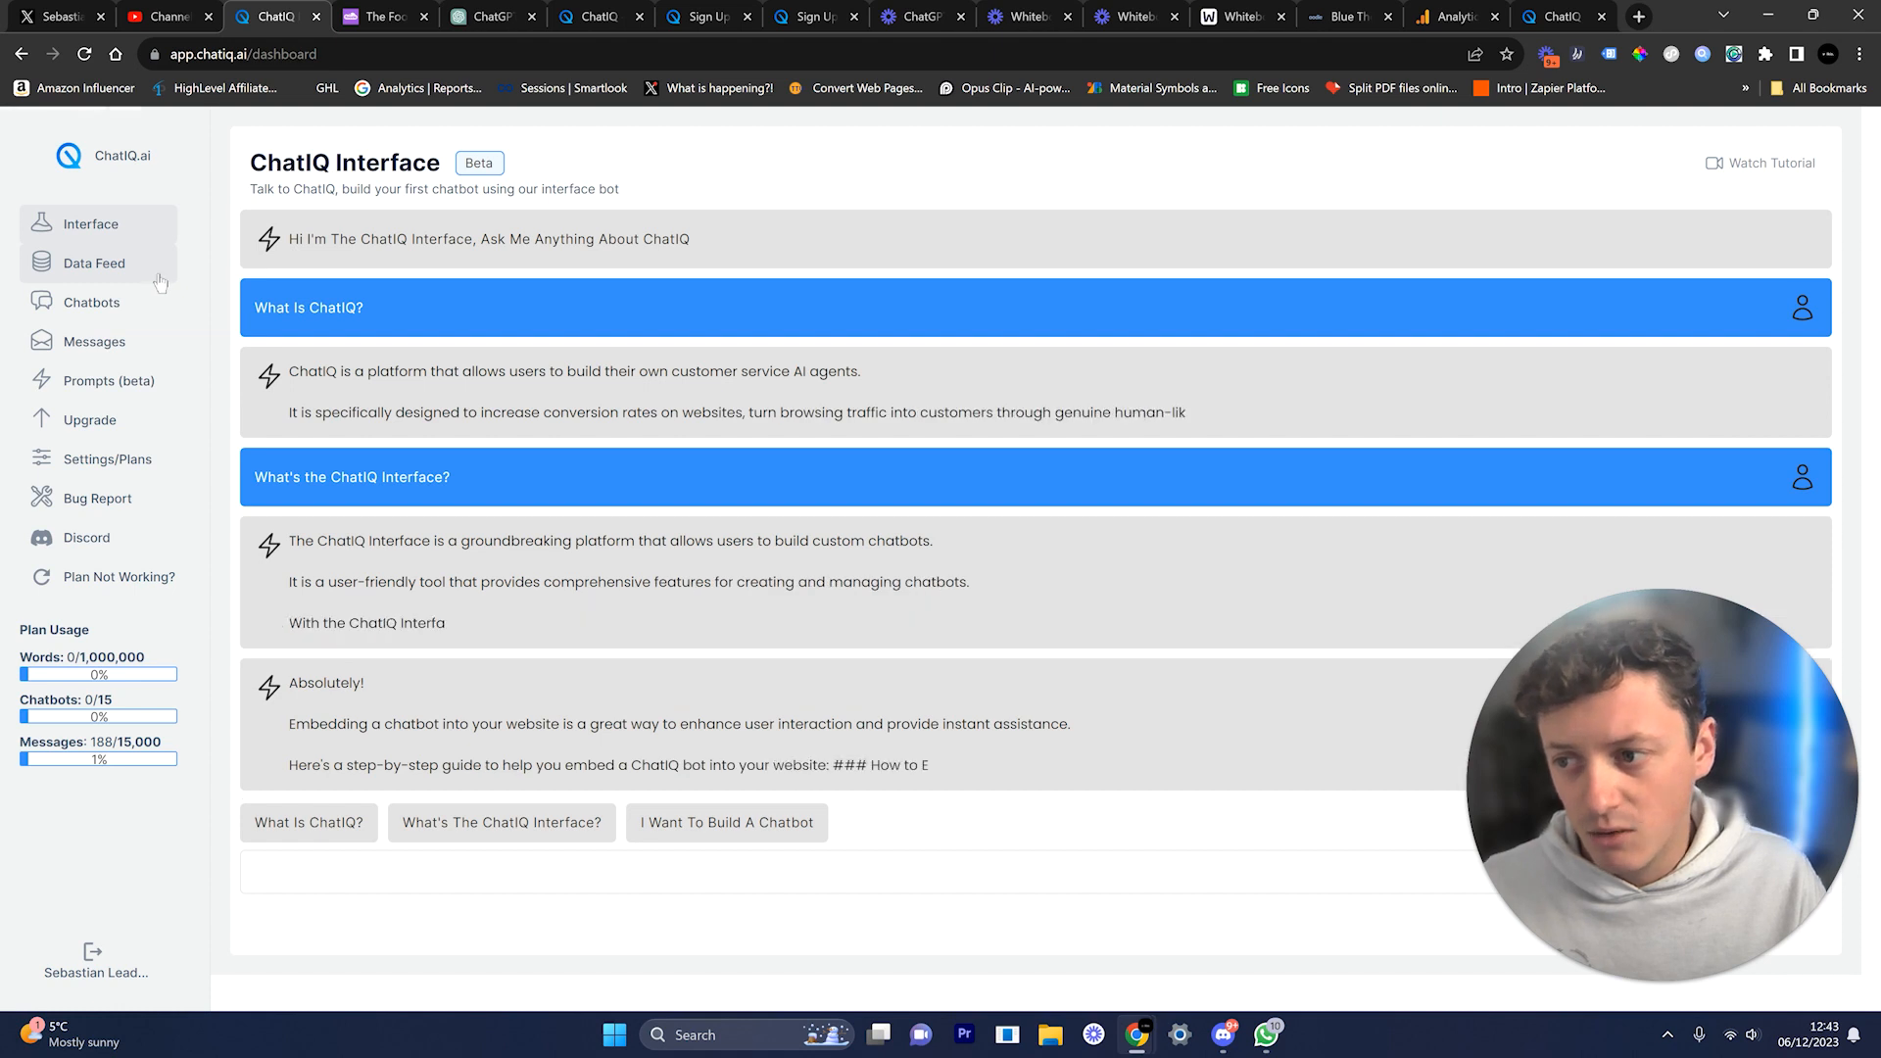
pyautogui.click(160, 281)
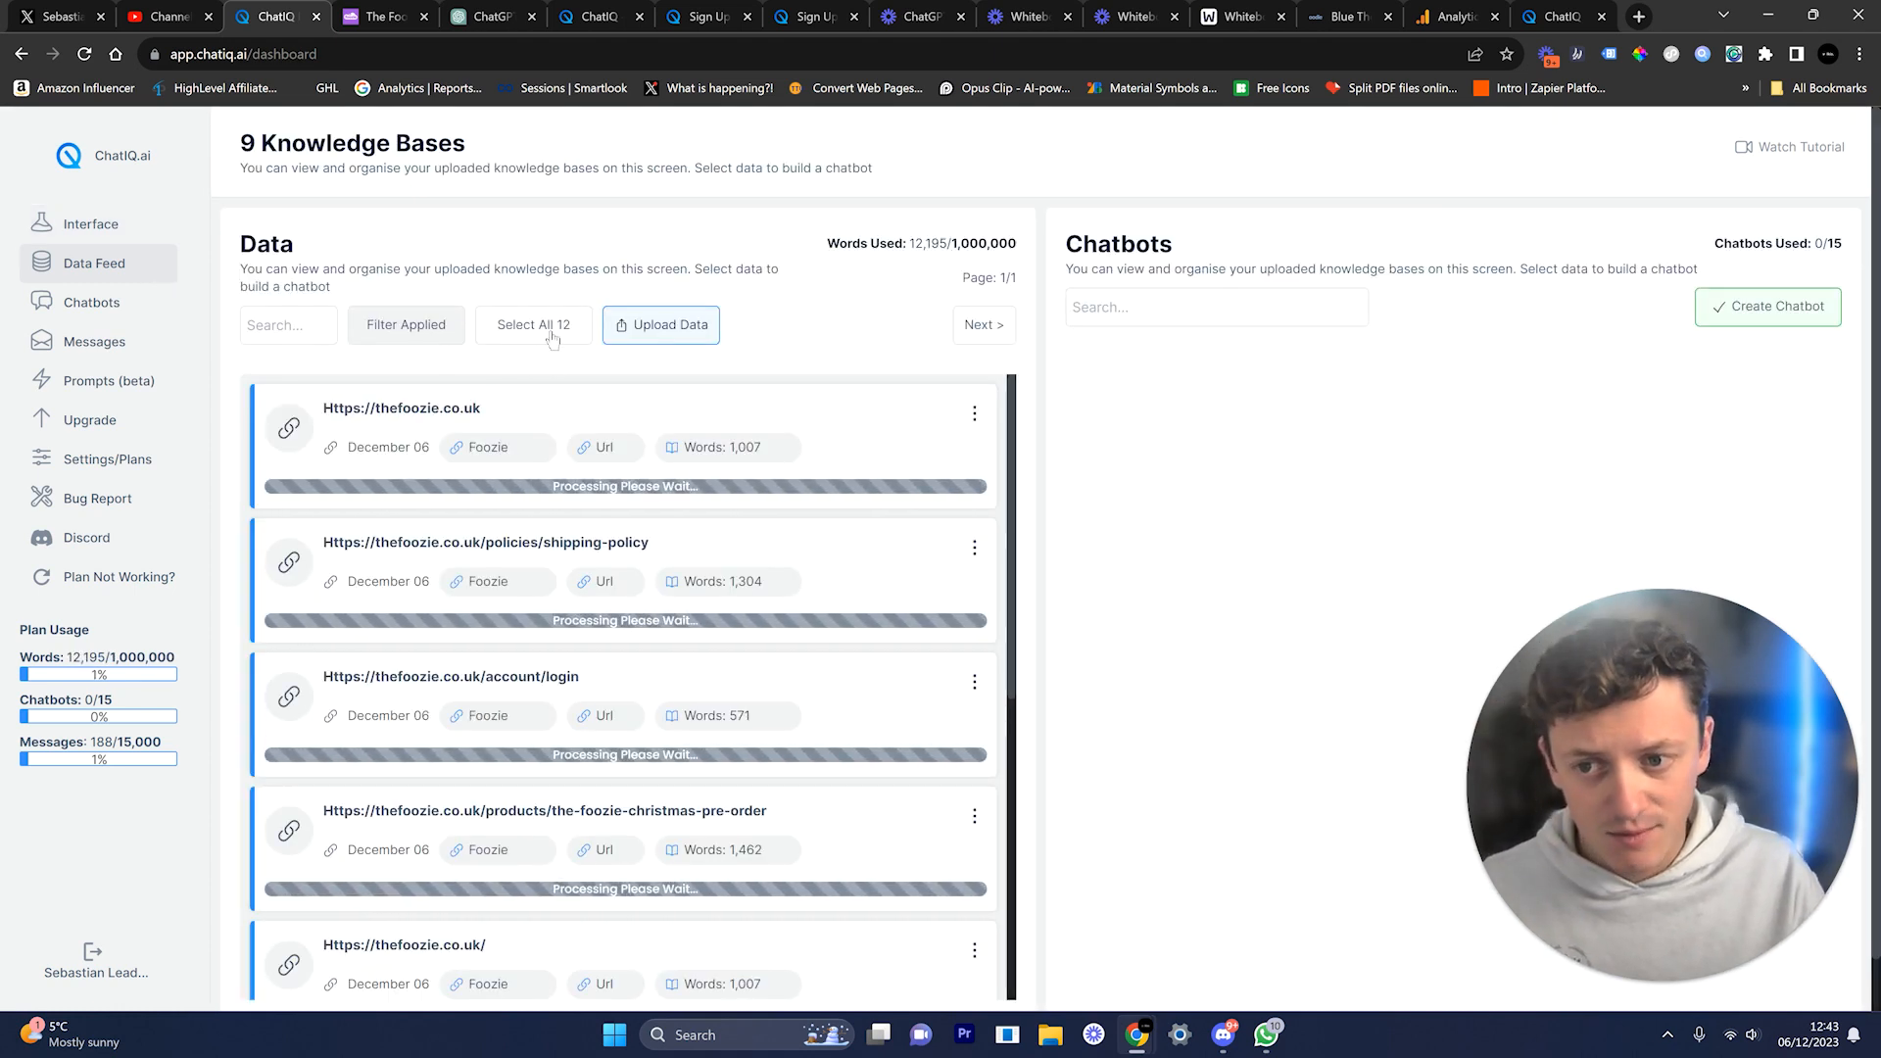
pyautogui.scroll(-4, 733, 570)
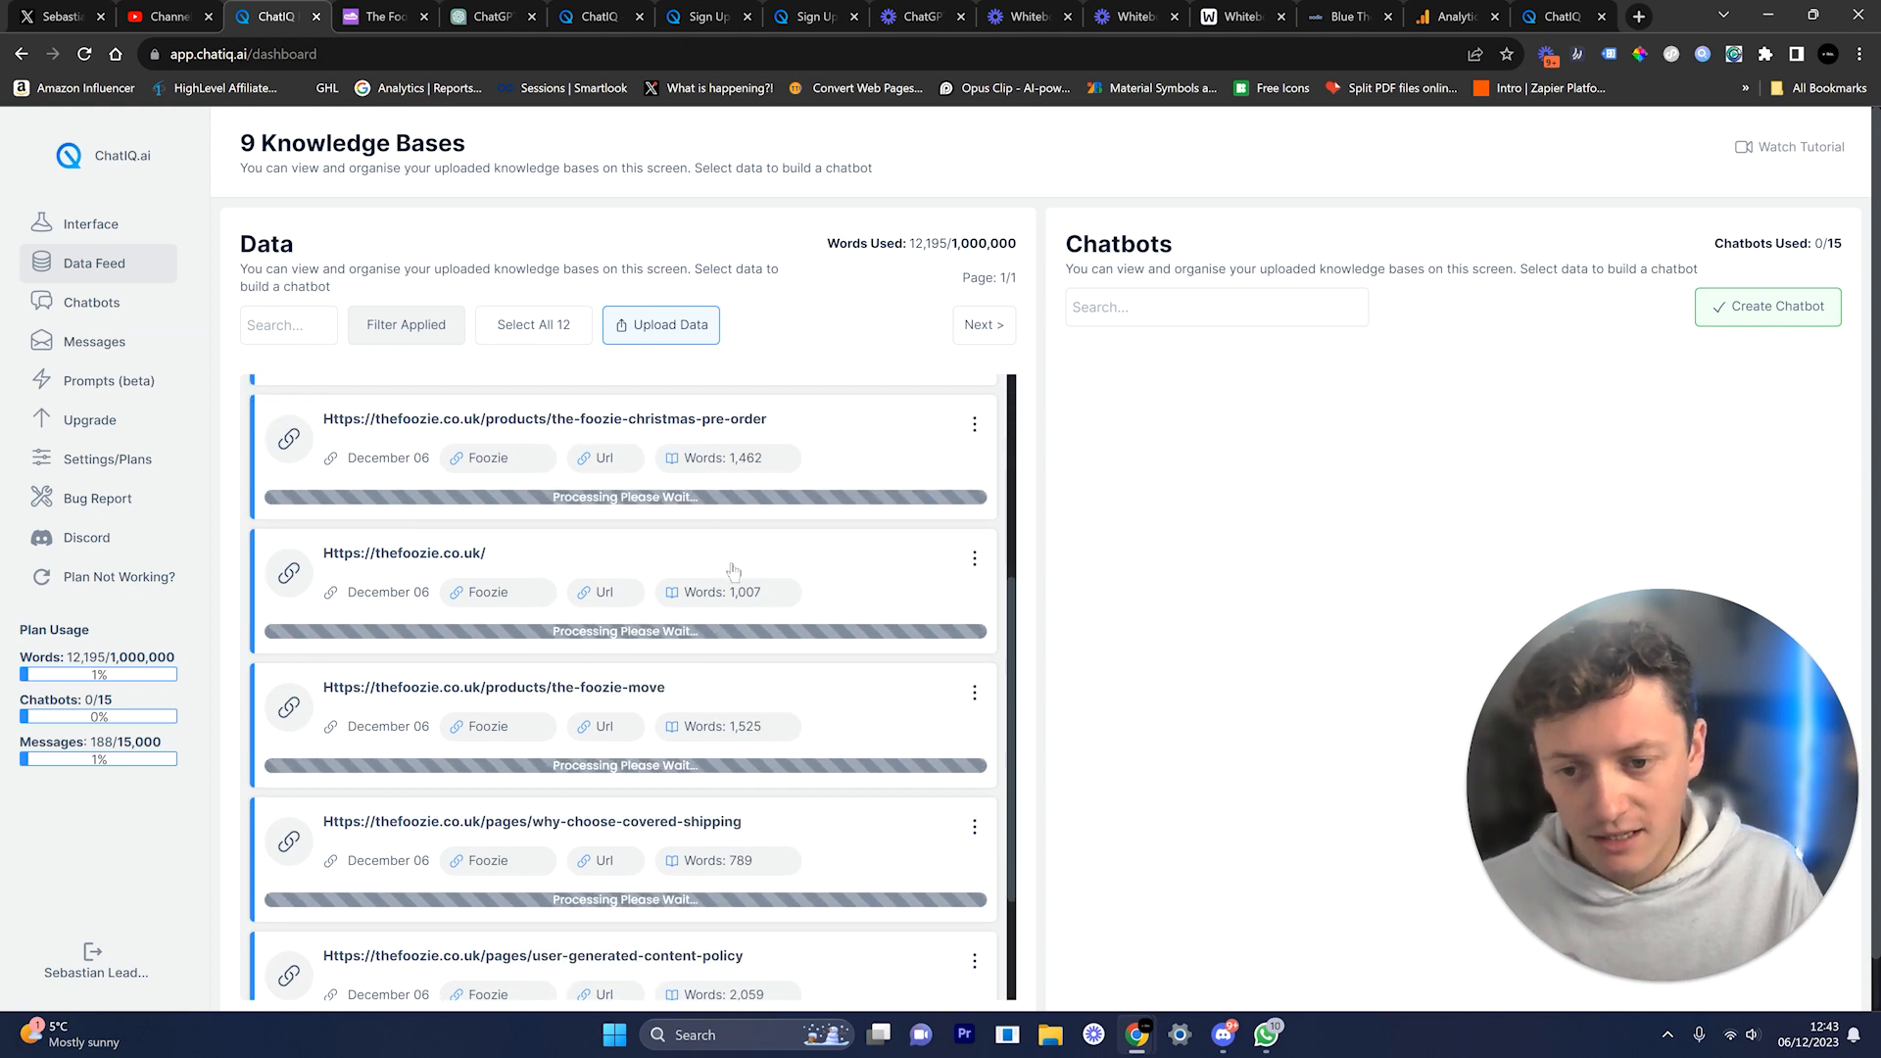
pyautogui.scroll(-2, 733, 570)
pyautogui.scroll(-1, 802, 749)
pyautogui.scroll(7, 801, 751)
# Step: Inspect the thefoozie.co.uk entry, select all 31 knowledge bases, and start building a chatbot
pyautogui.click(618, 424)
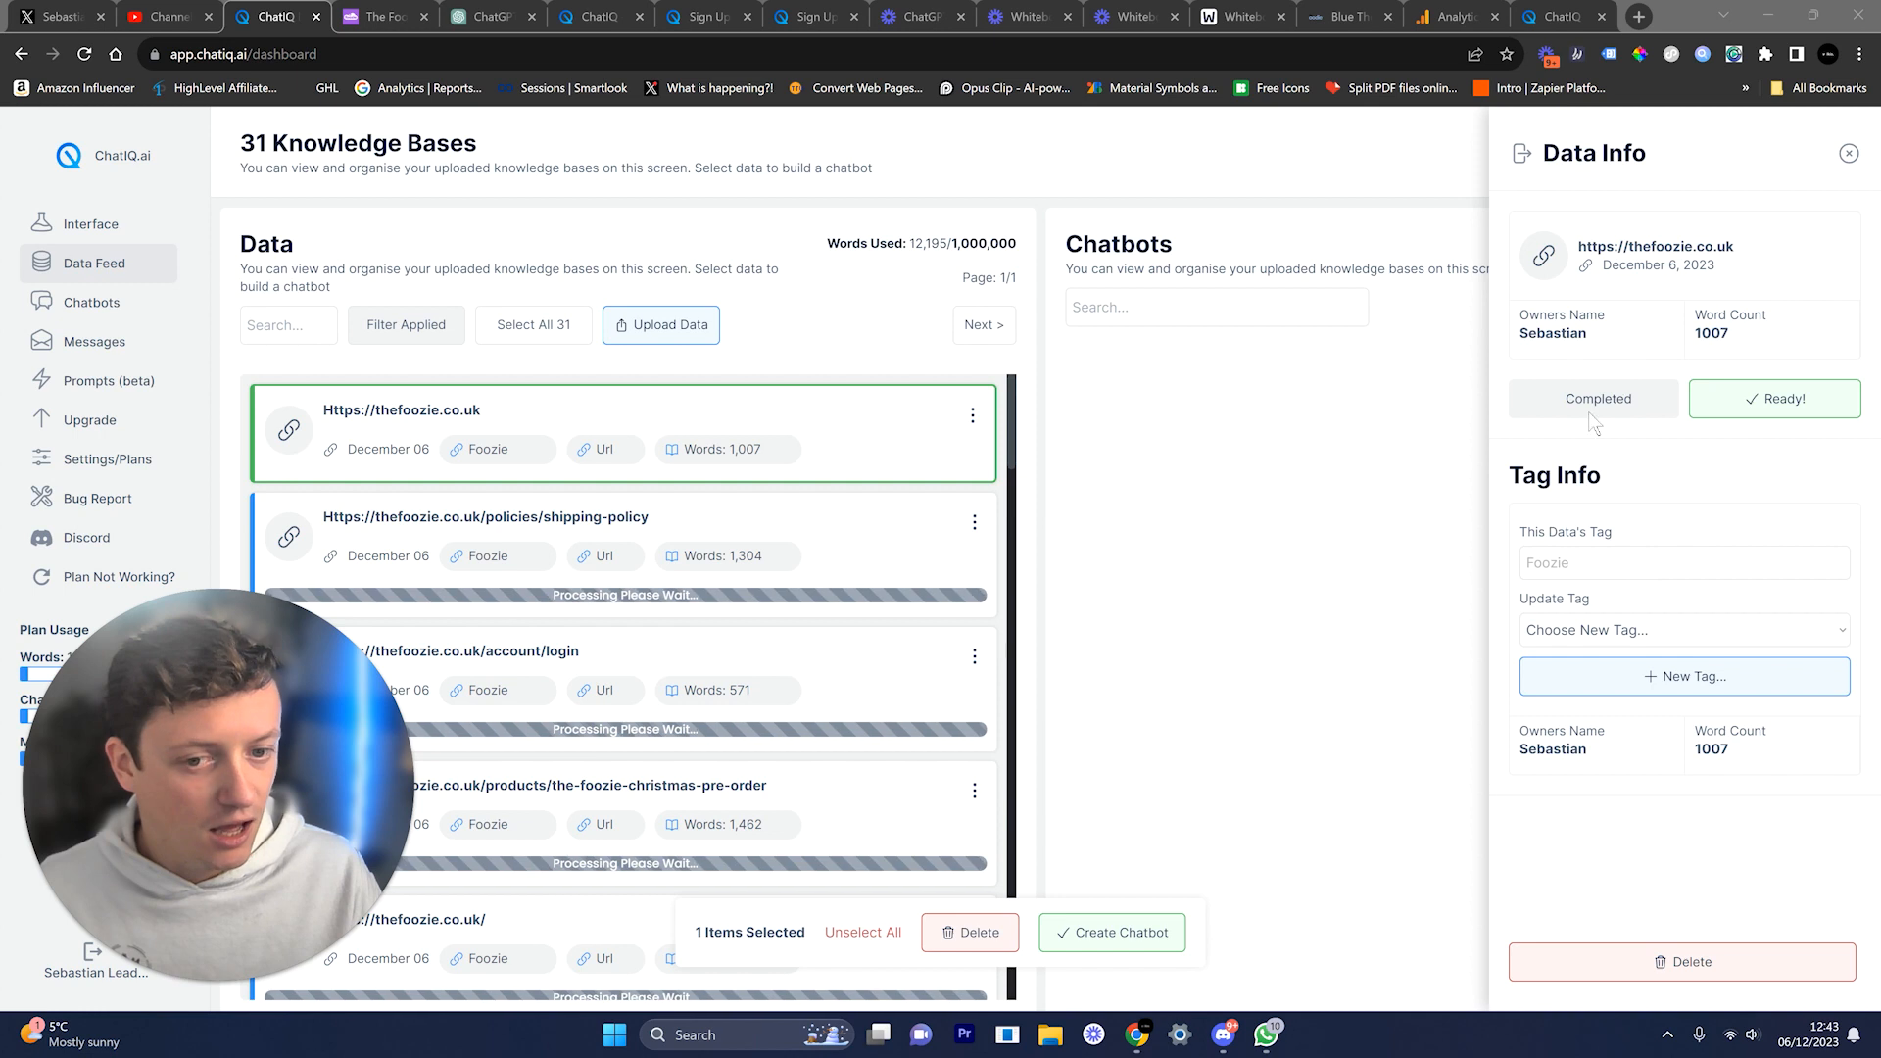
pyautogui.click(849, 934)
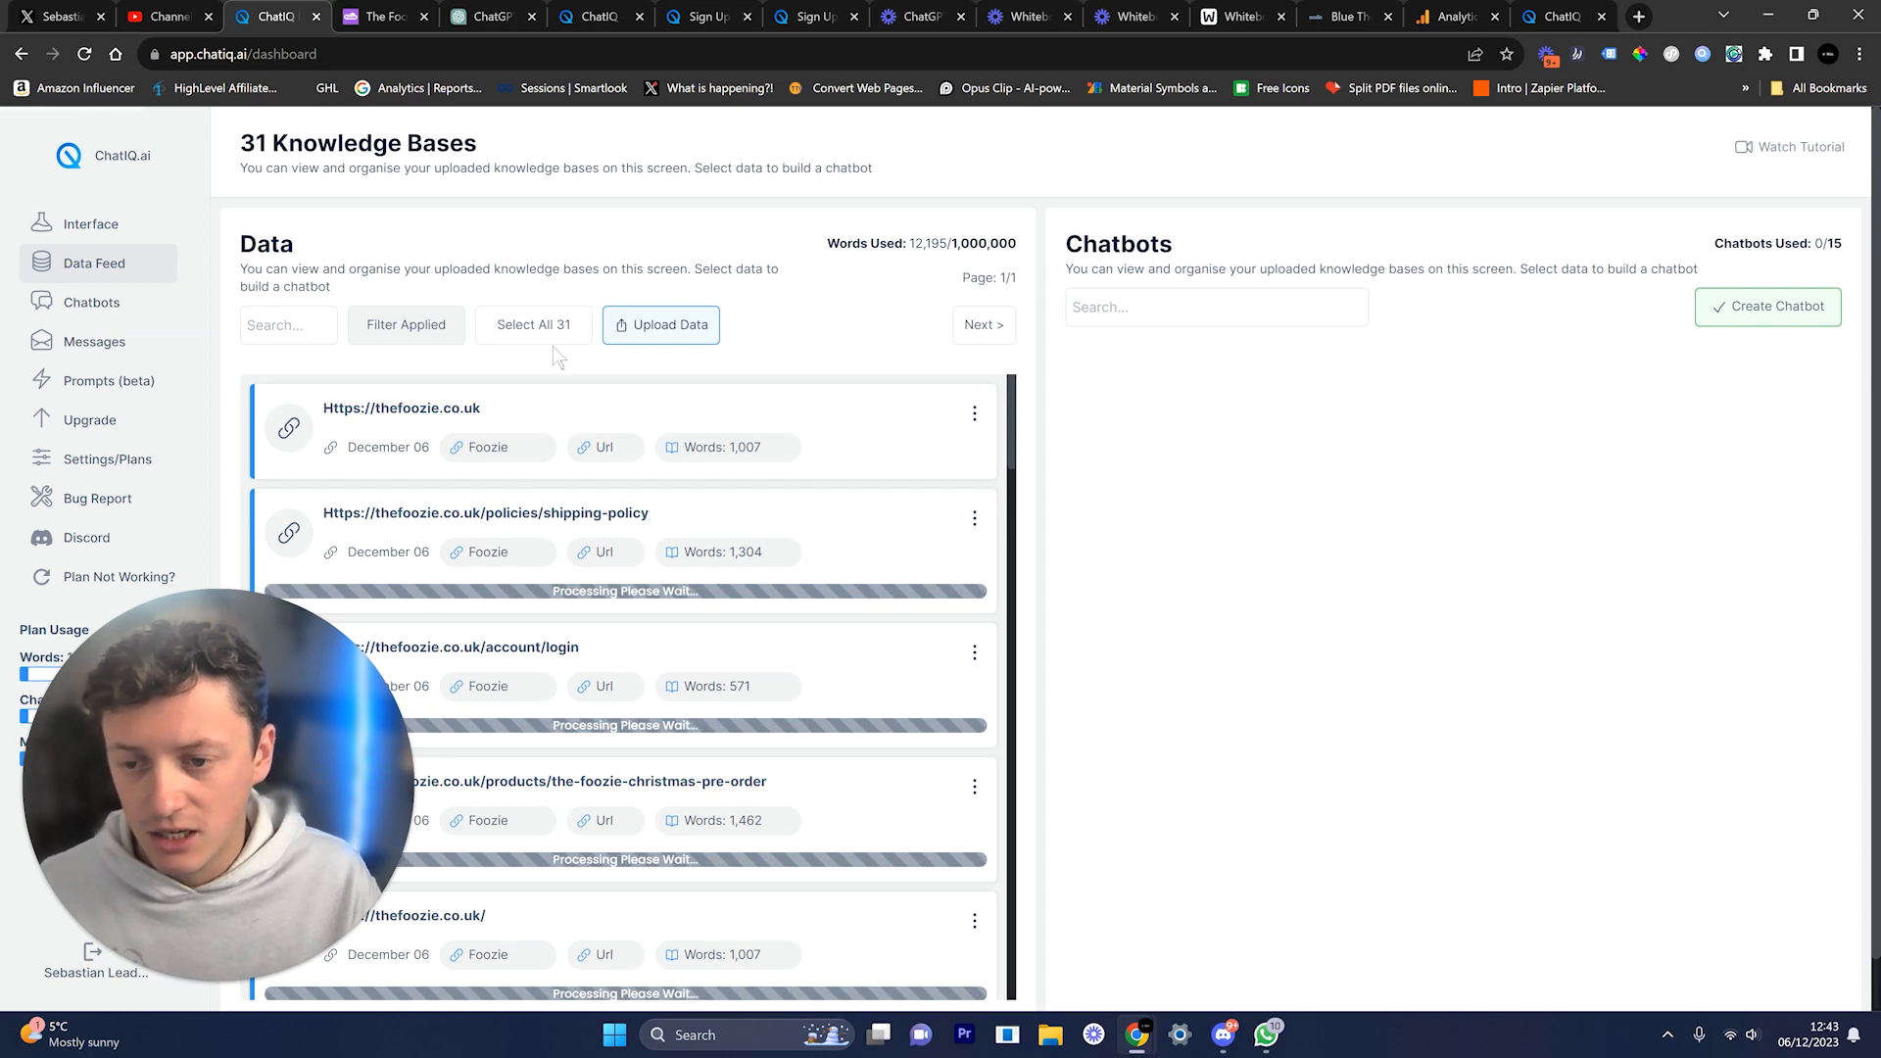
pyautogui.click(533, 324)
pyautogui.click(1120, 936)
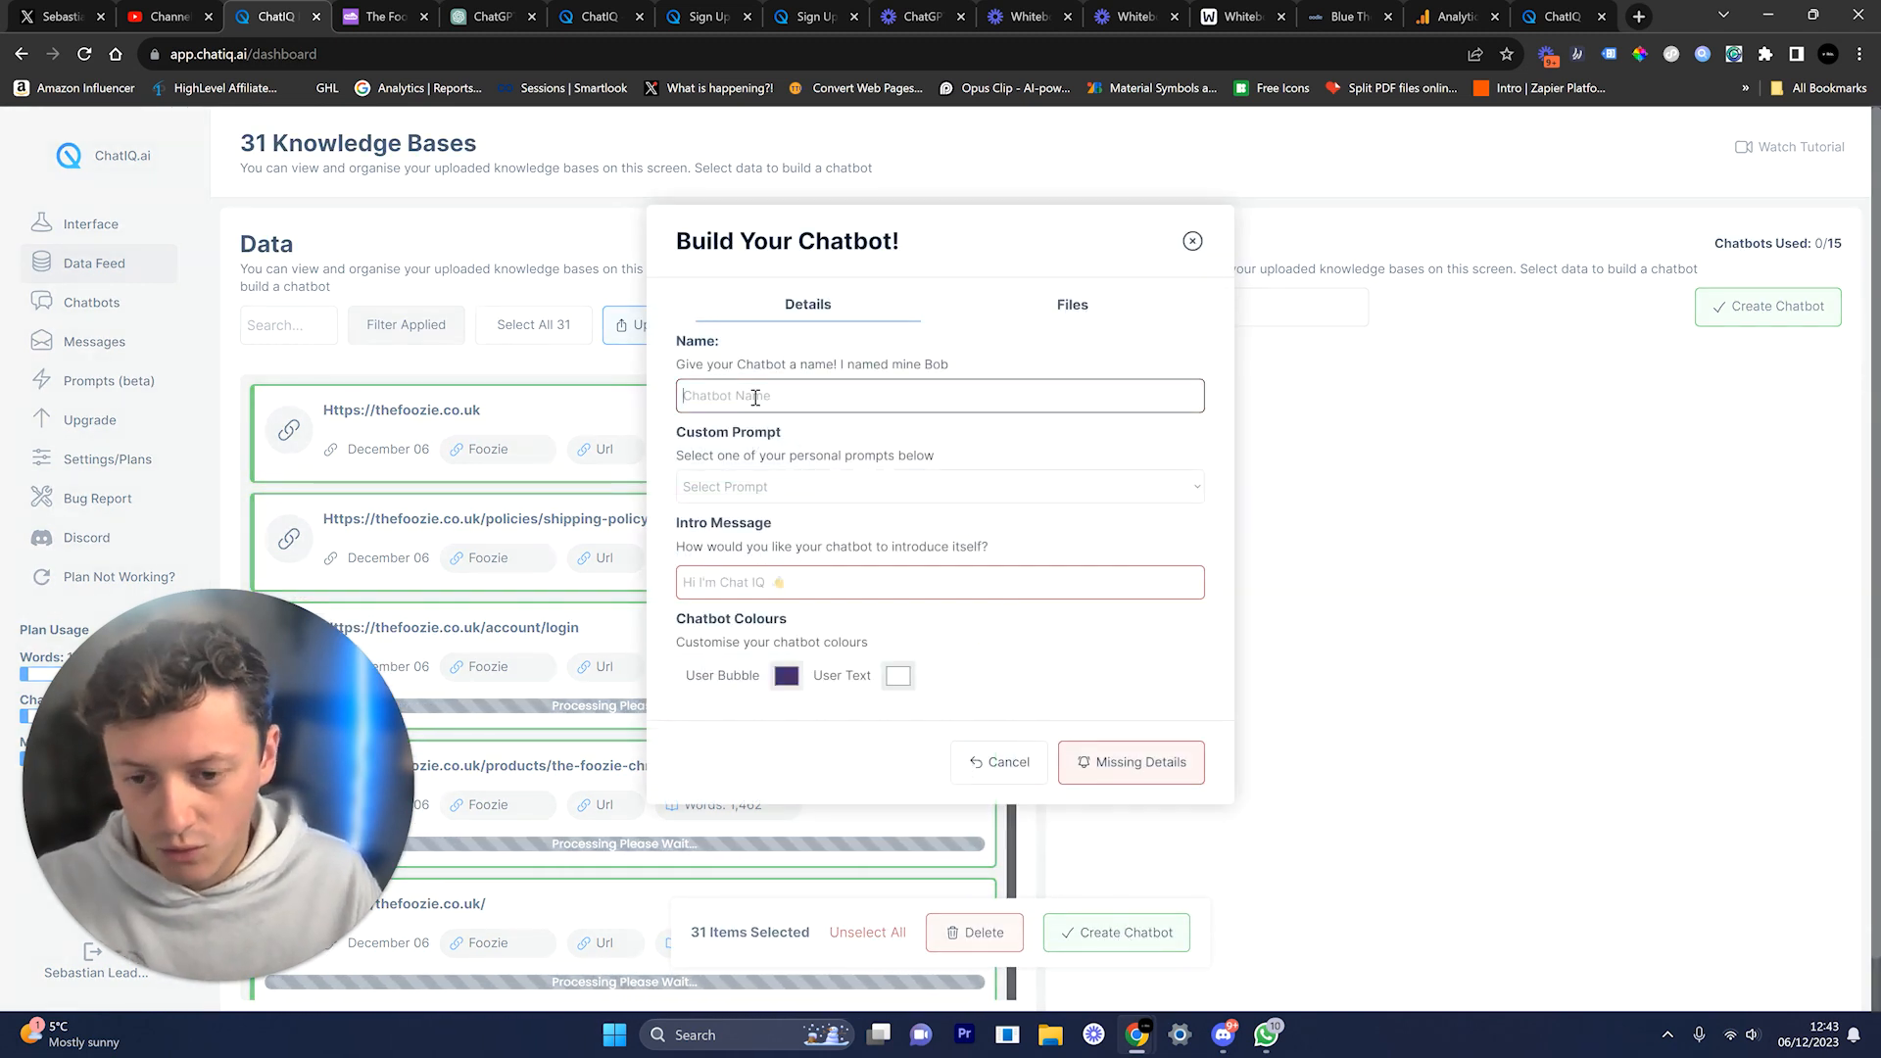
# Step: Name the chatbot Foozie, choose the Customer-Service prompt, and begin the intro 'Hi Im Foozie'
pyautogui.write('Foozie')
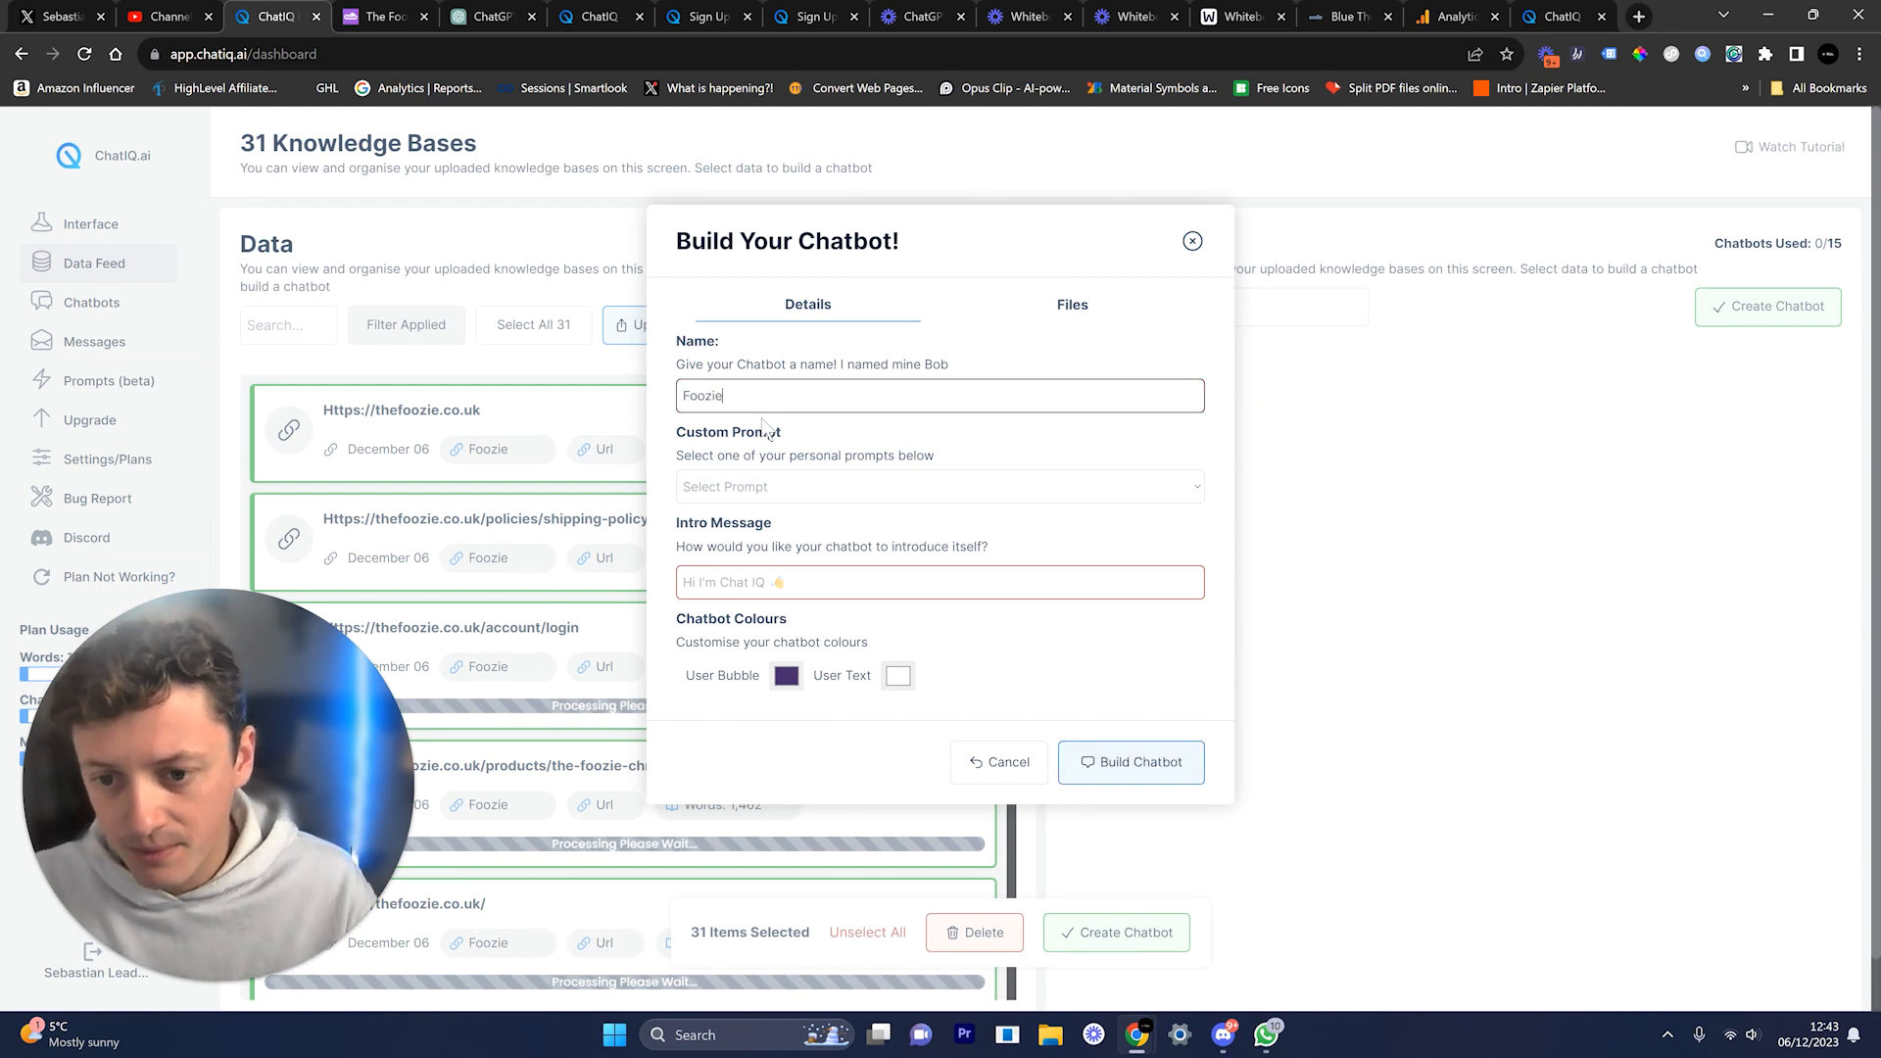
pyautogui.click(764, 487)
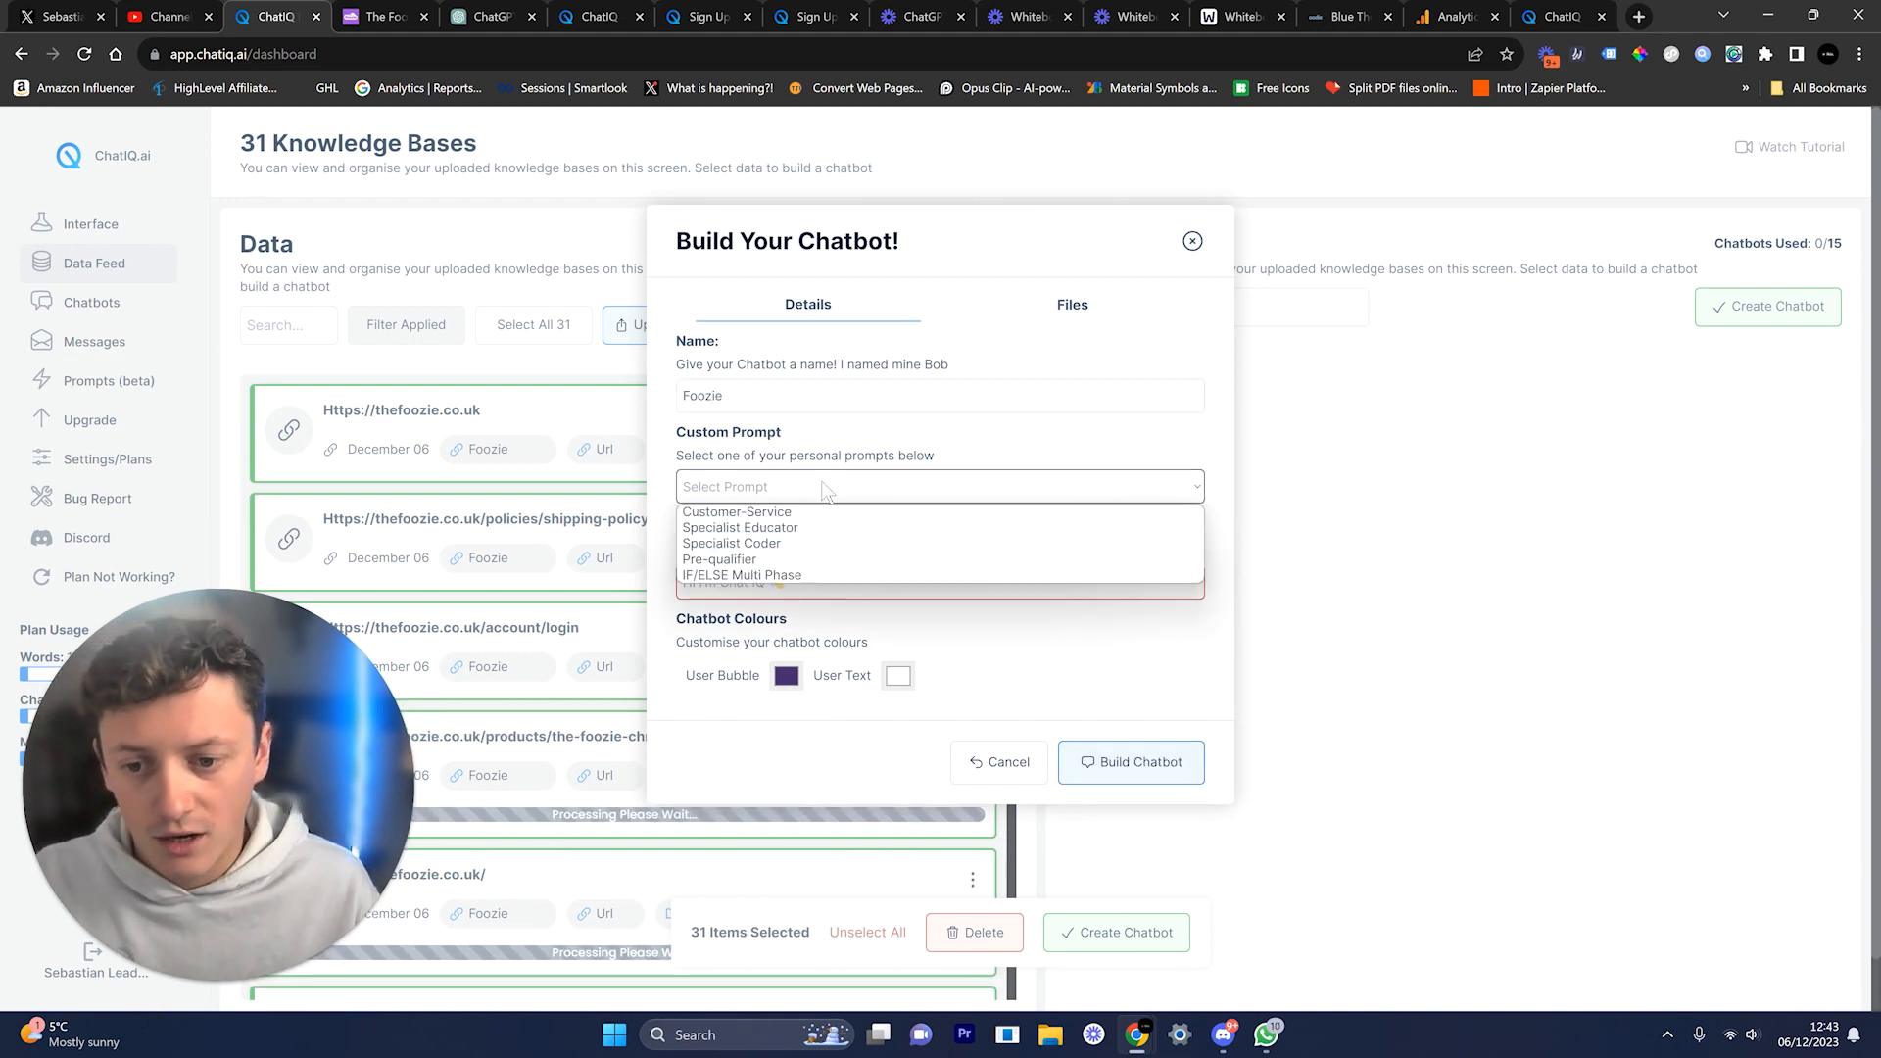
pyautogui.click(765, 513)
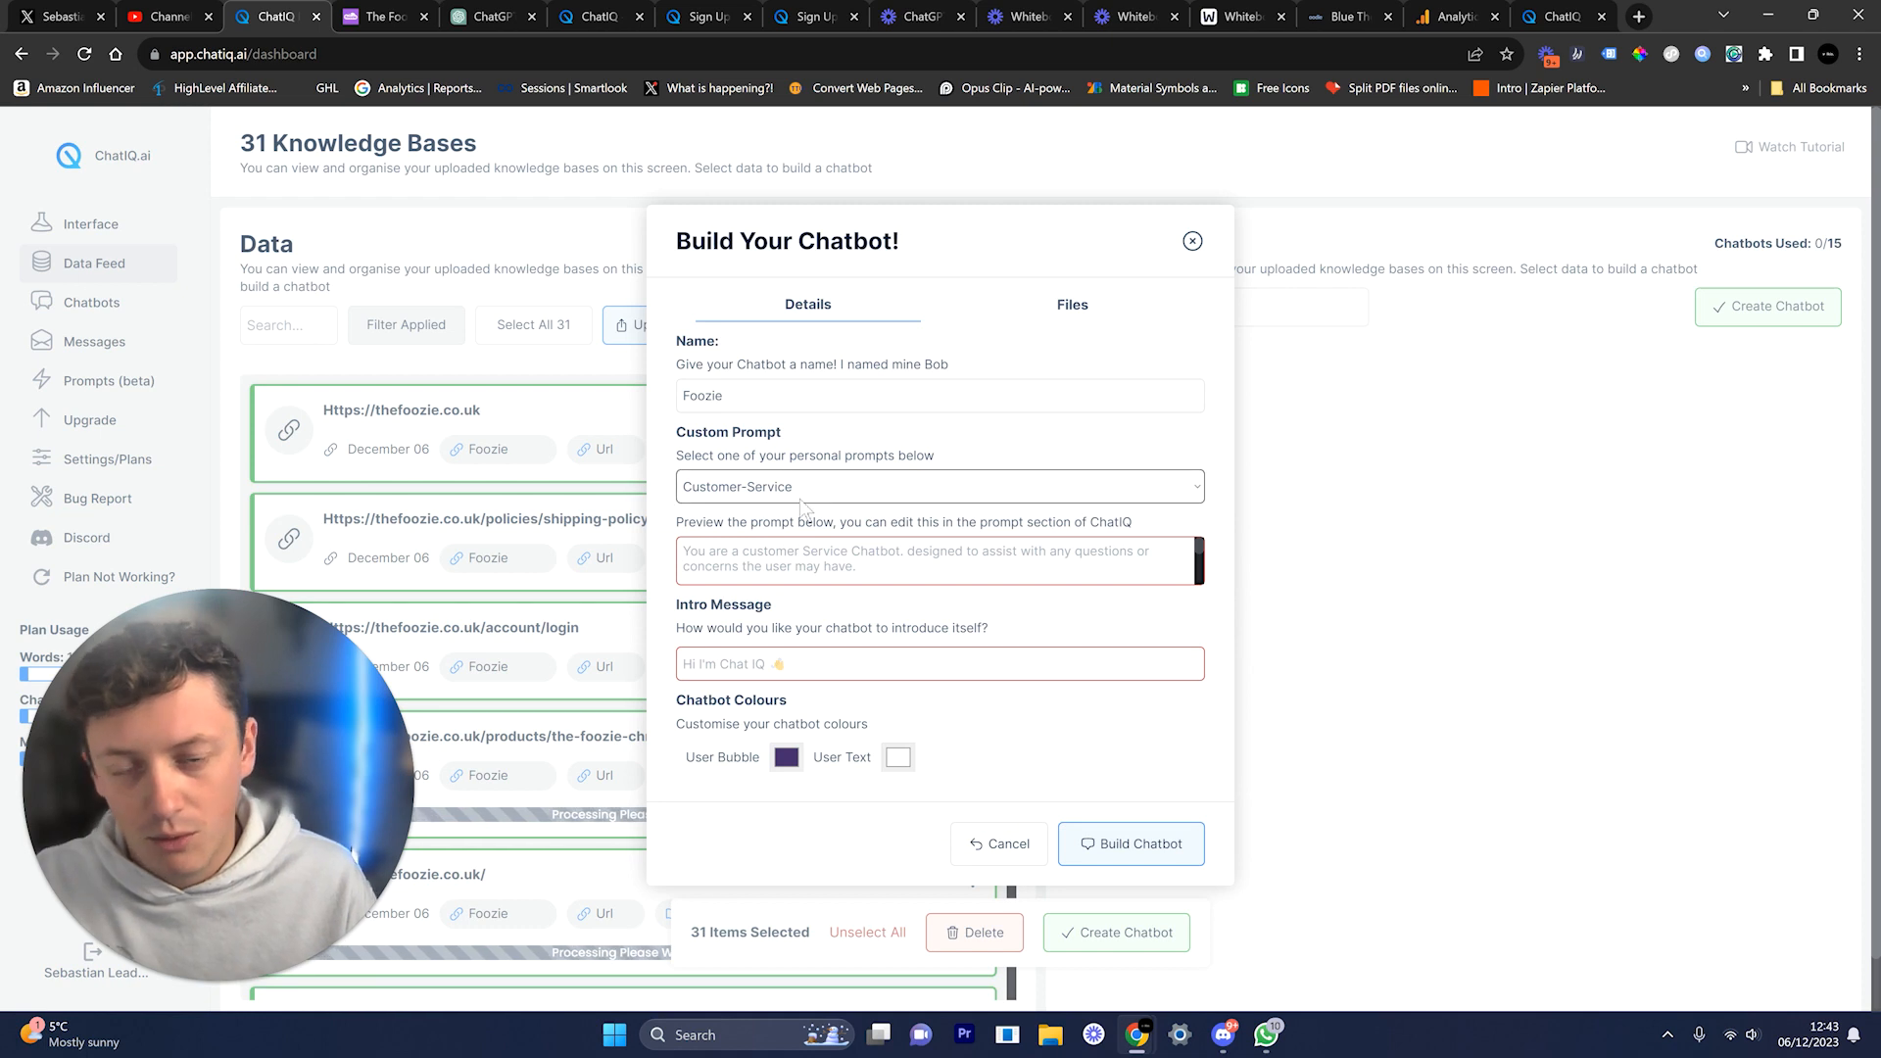
pyautogui.scroll(-3, 1064, 576)
pyautogui.scroll(4, 1065, 576)
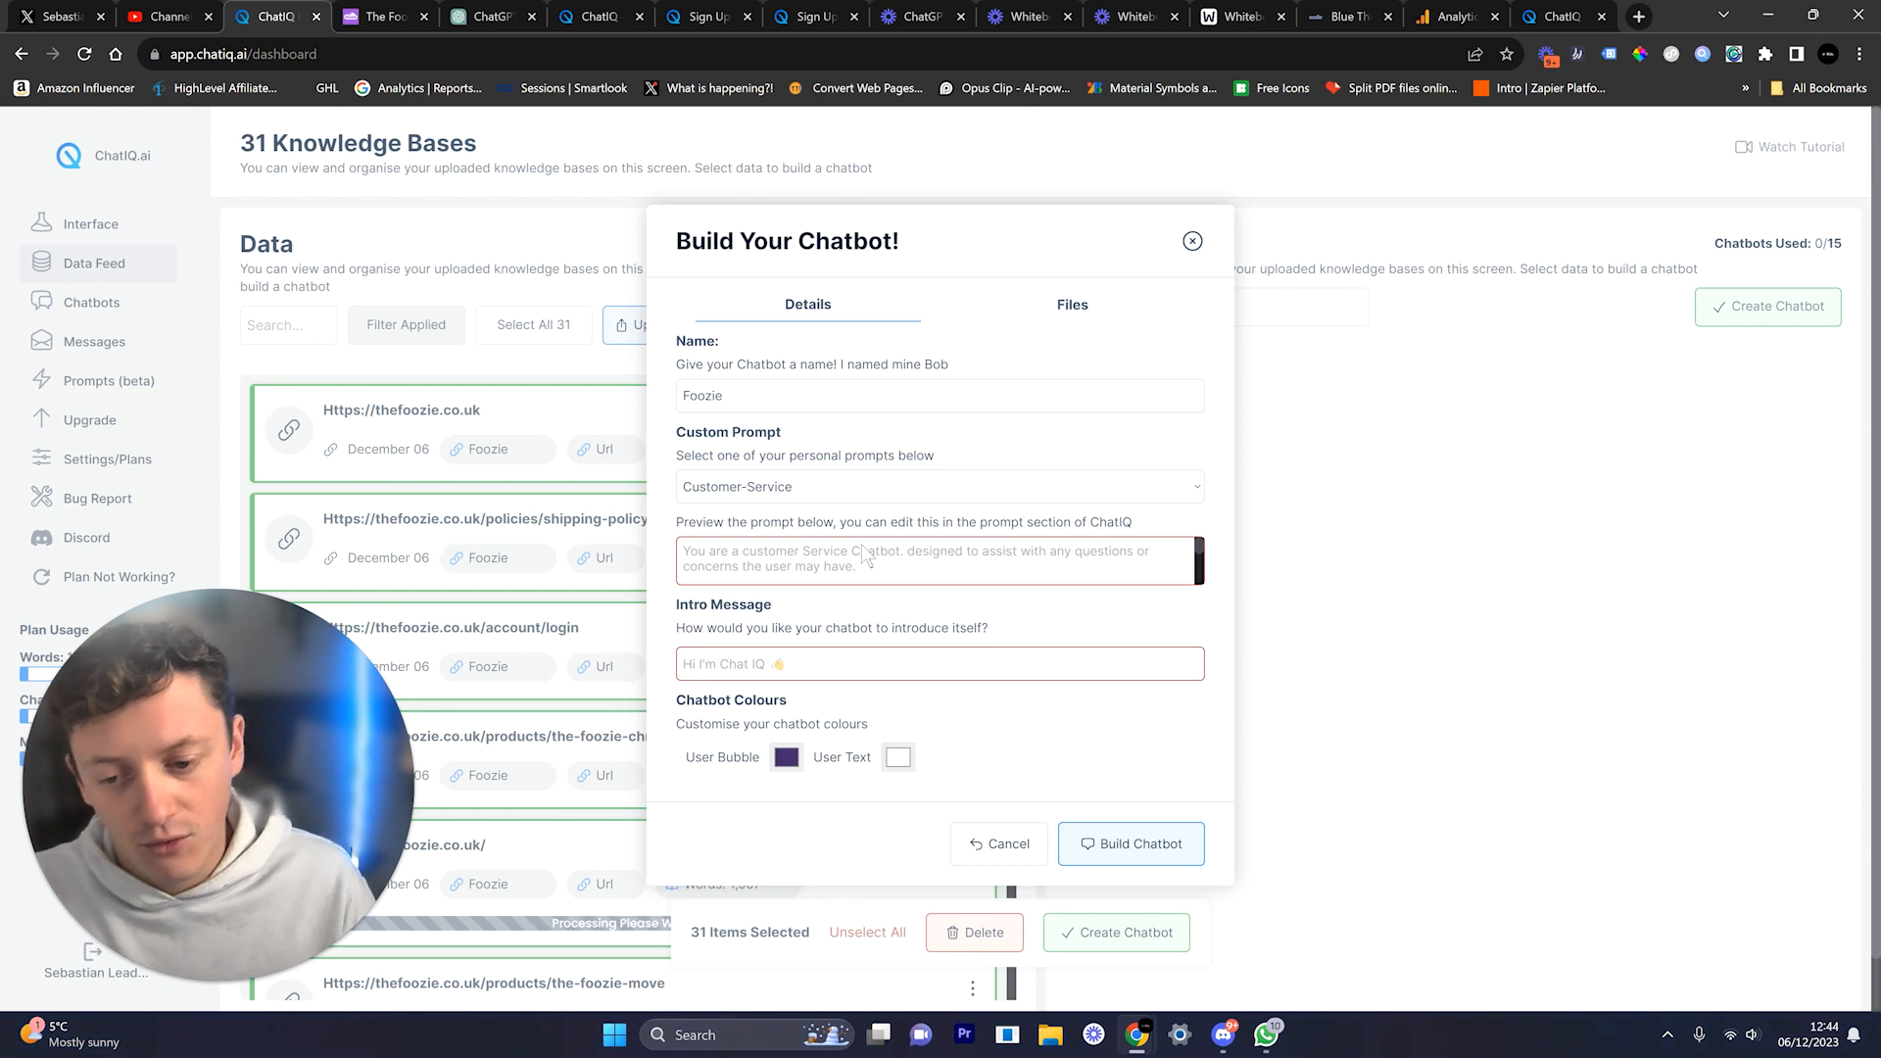
pyautogui.click(720, 652)
pyautogui.write('Hi ')
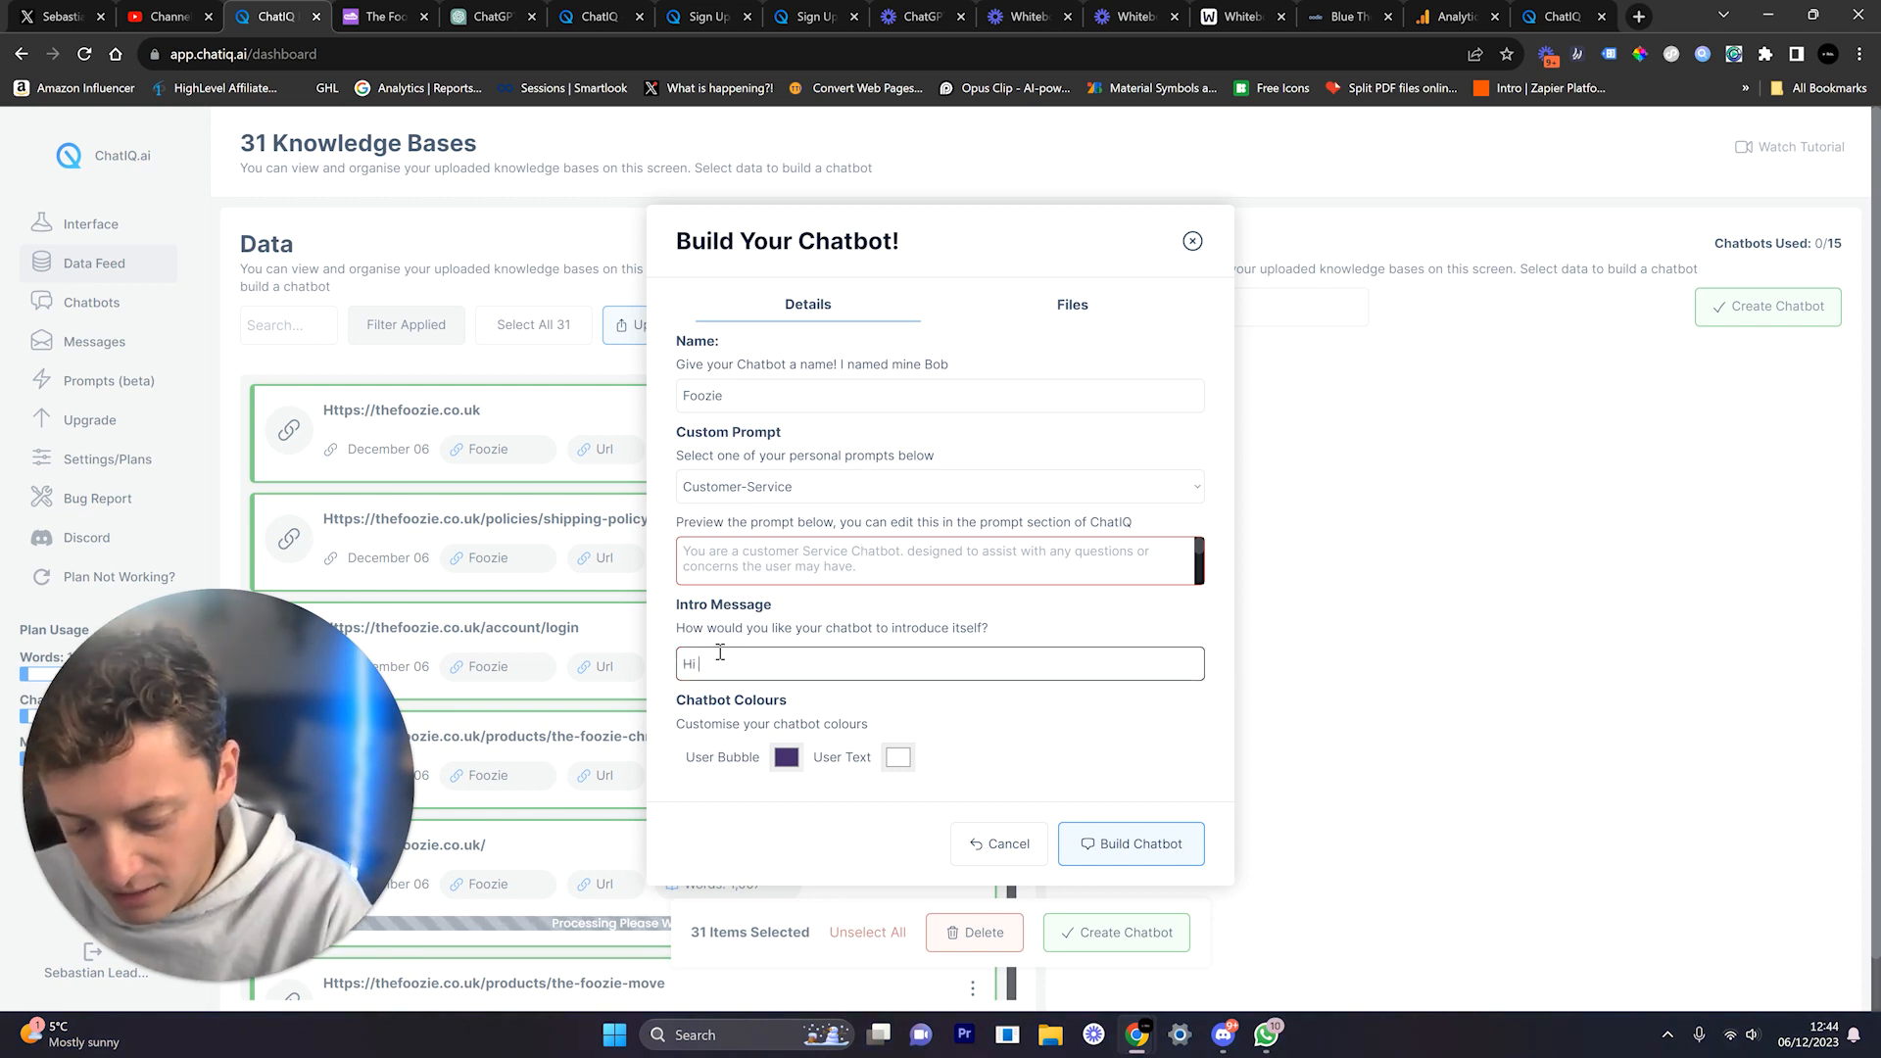
pyautogui.write('Im Foozie Support, How Can I Help?')
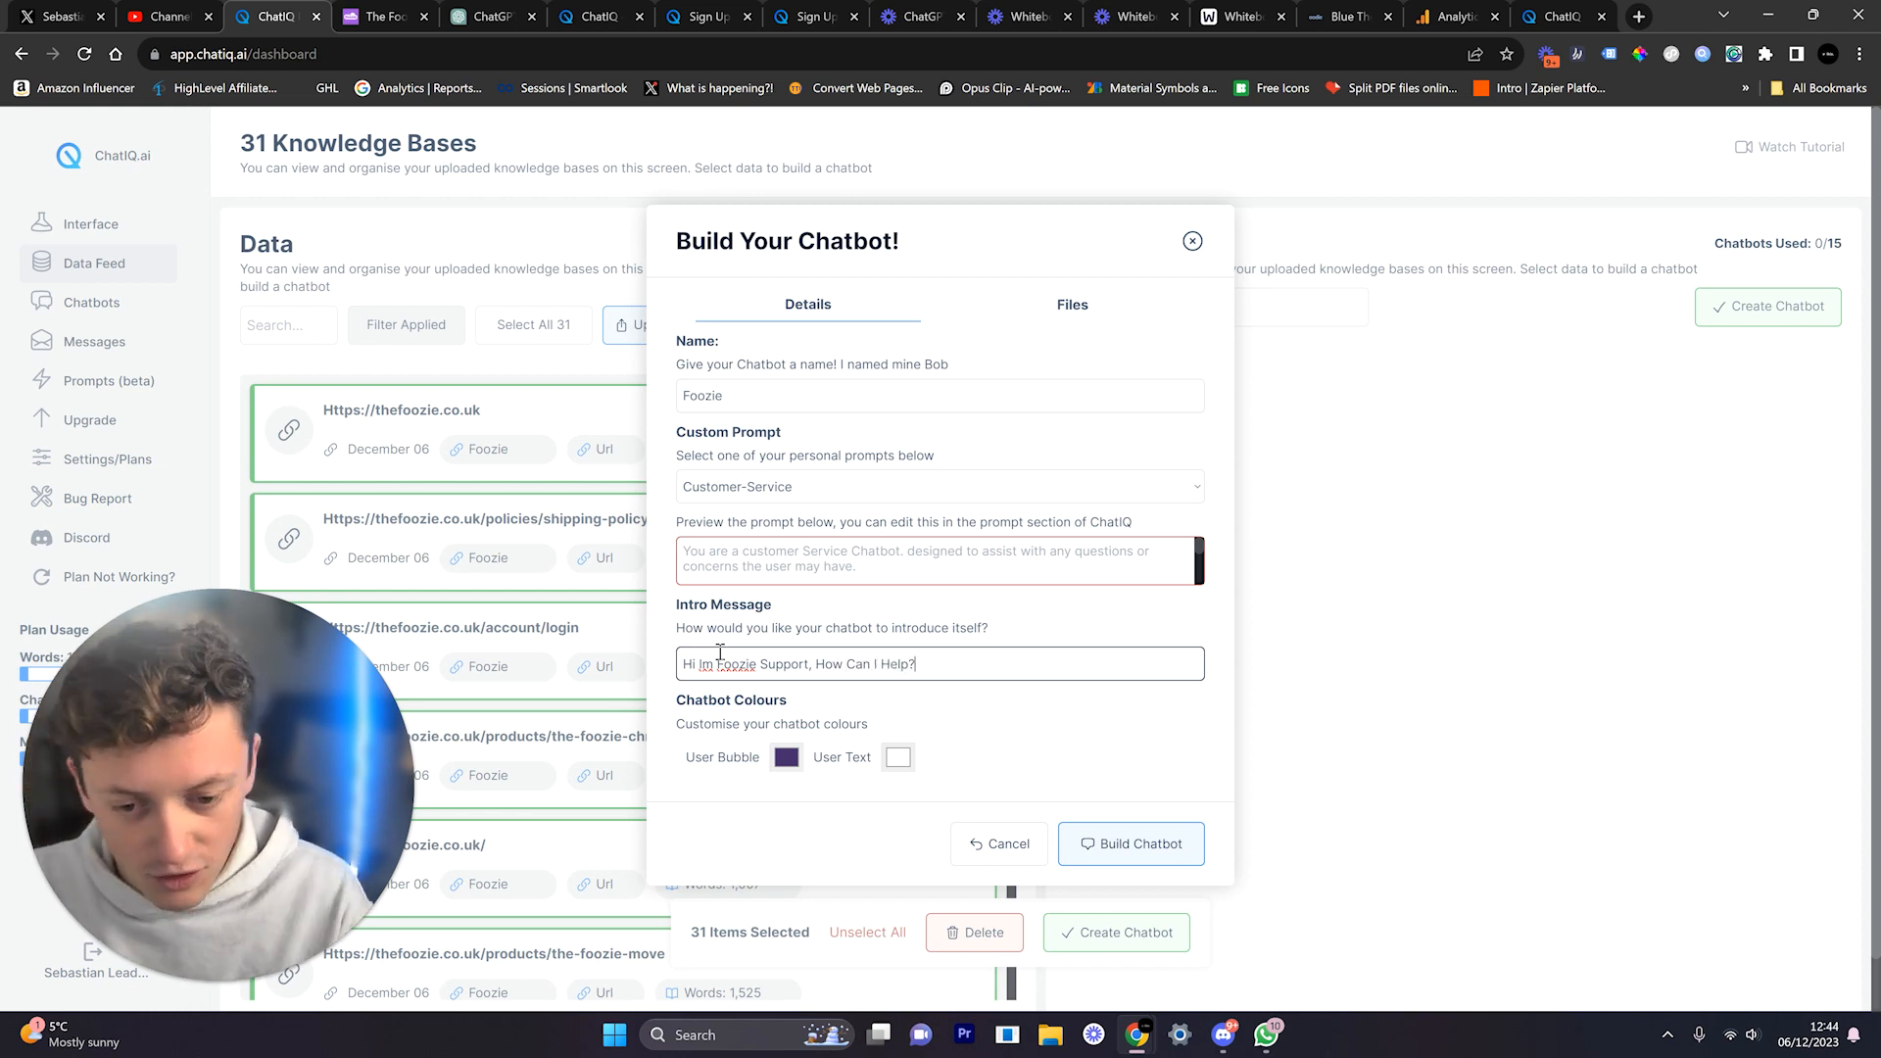
# Step: Sample the purple #9D4EDD from the Foozie site header with the eyedropper
pyautogui.click(382, 17)
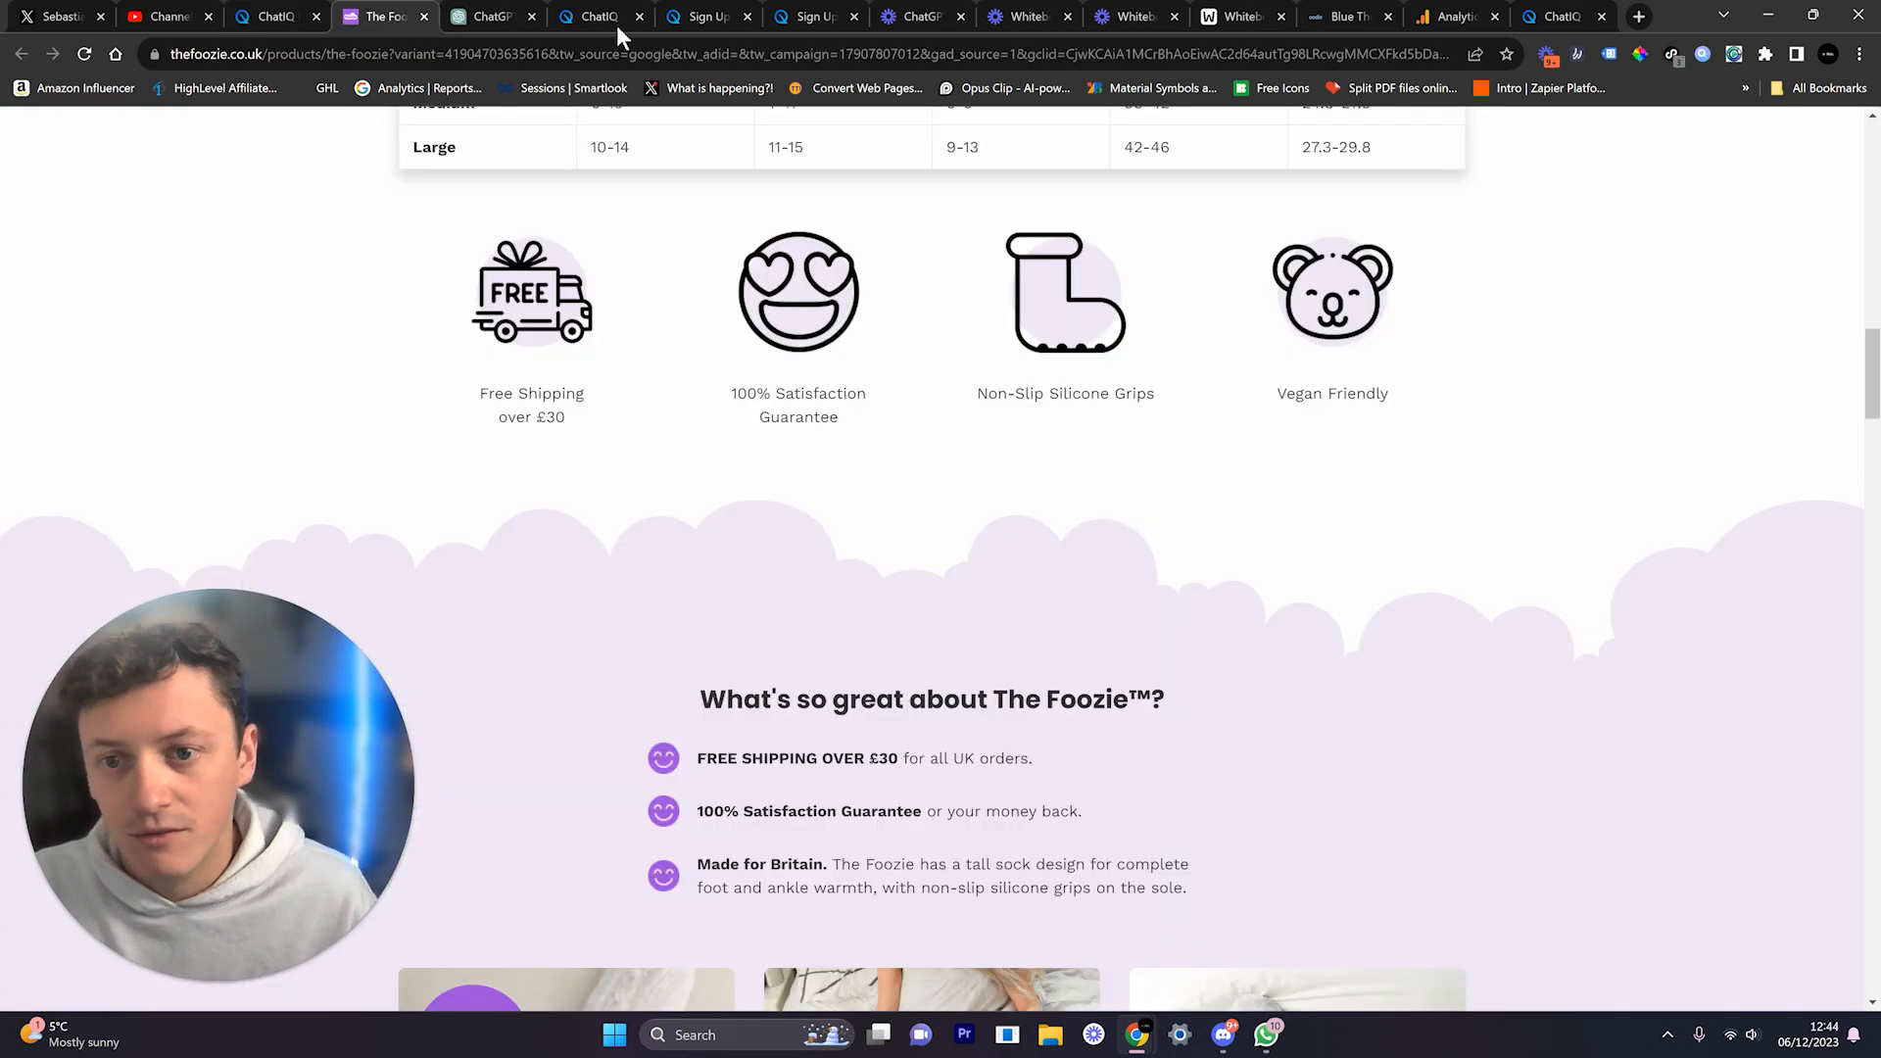
pyautogui.scroll(10, 1219, 316)
pyautogui.scroll(7, 1220, 315)
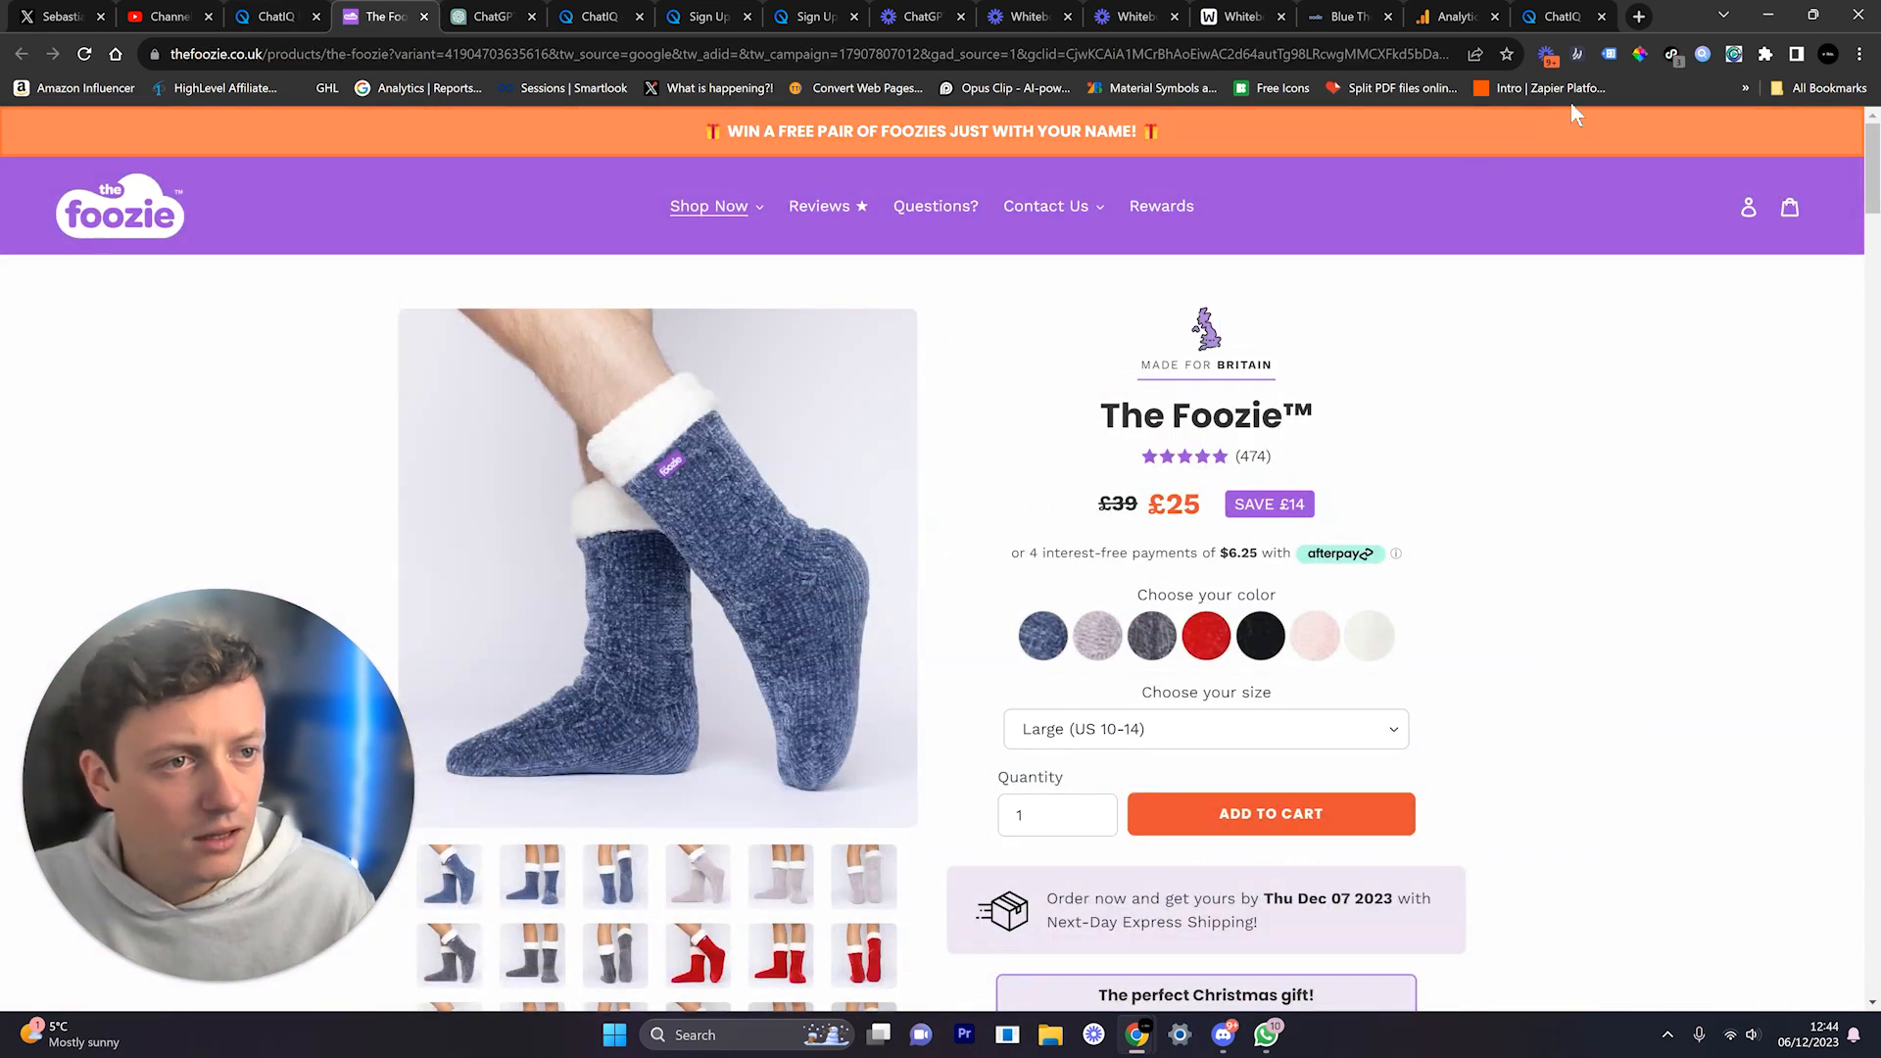
pyautogui.click(1639, 54)
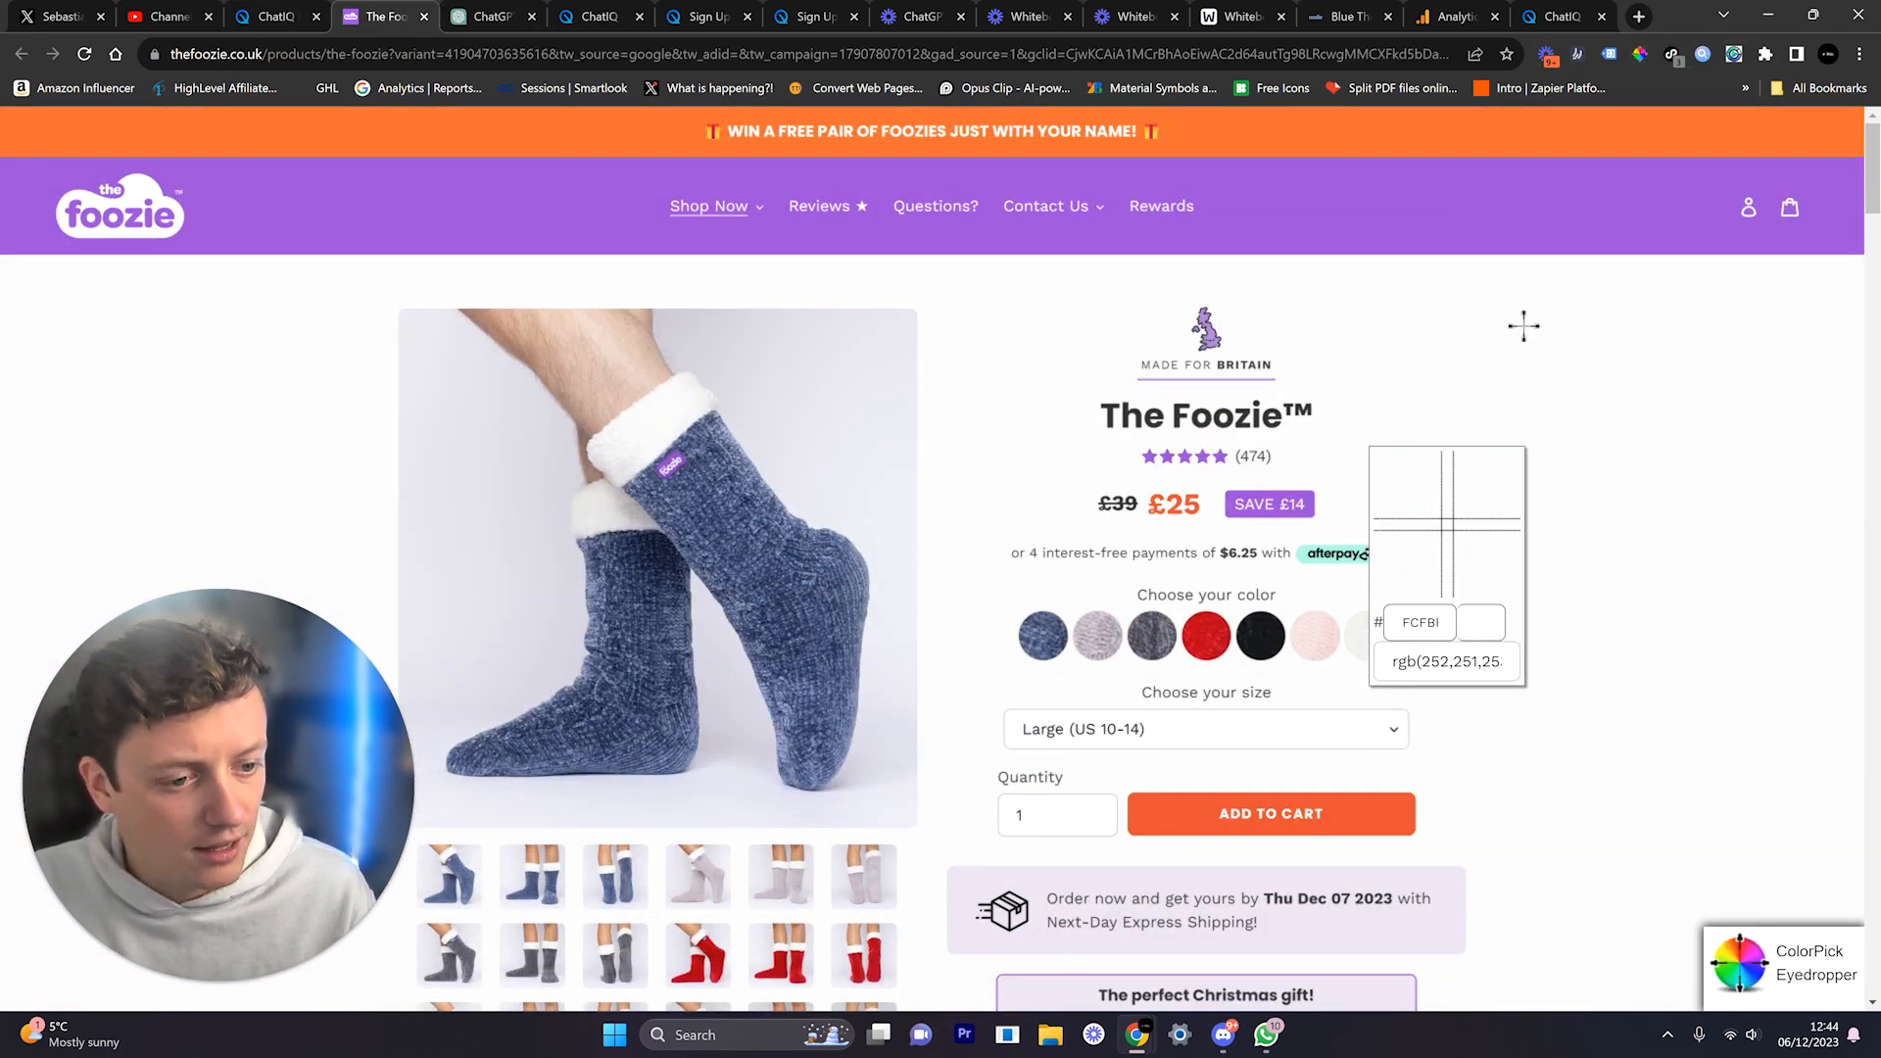
pyautogui.click(1446, 212)
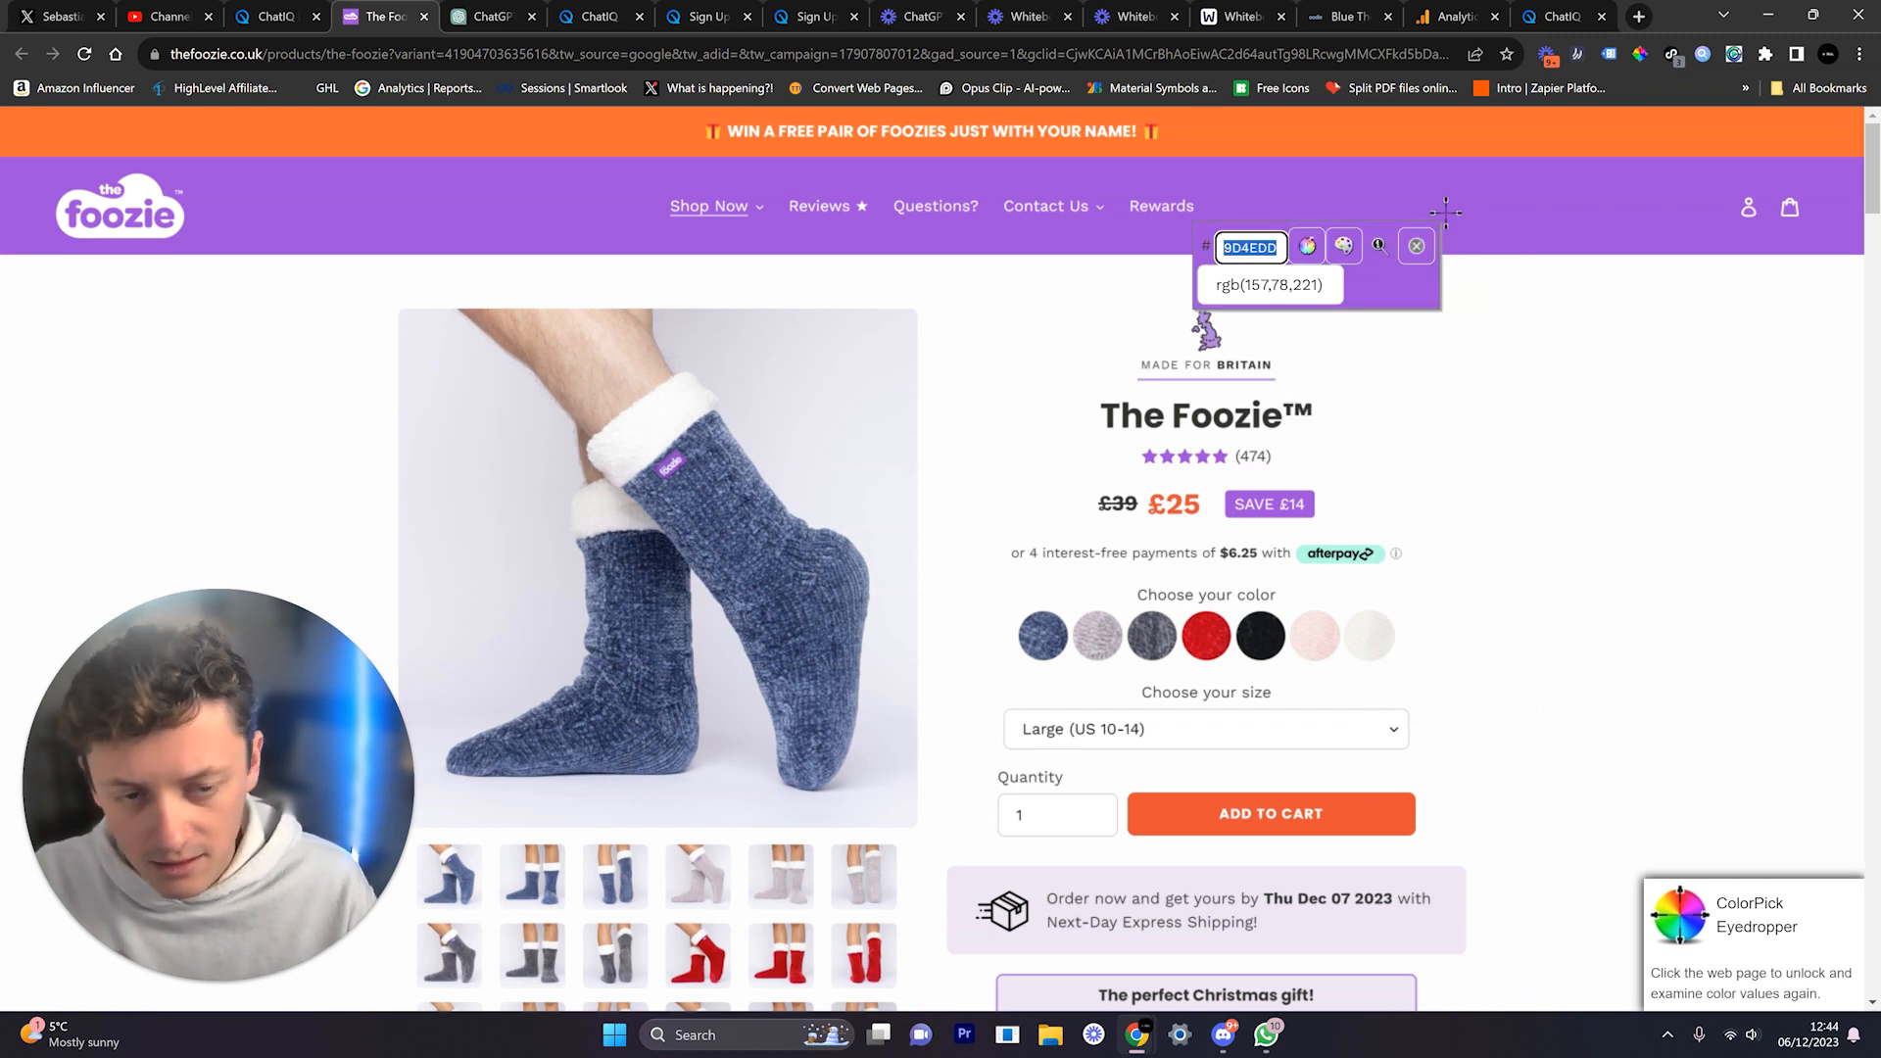
# Step: Paste 9D4EDD as the chatbot's User Bubble colour and confirm it
pyautogui.click(276, 17)
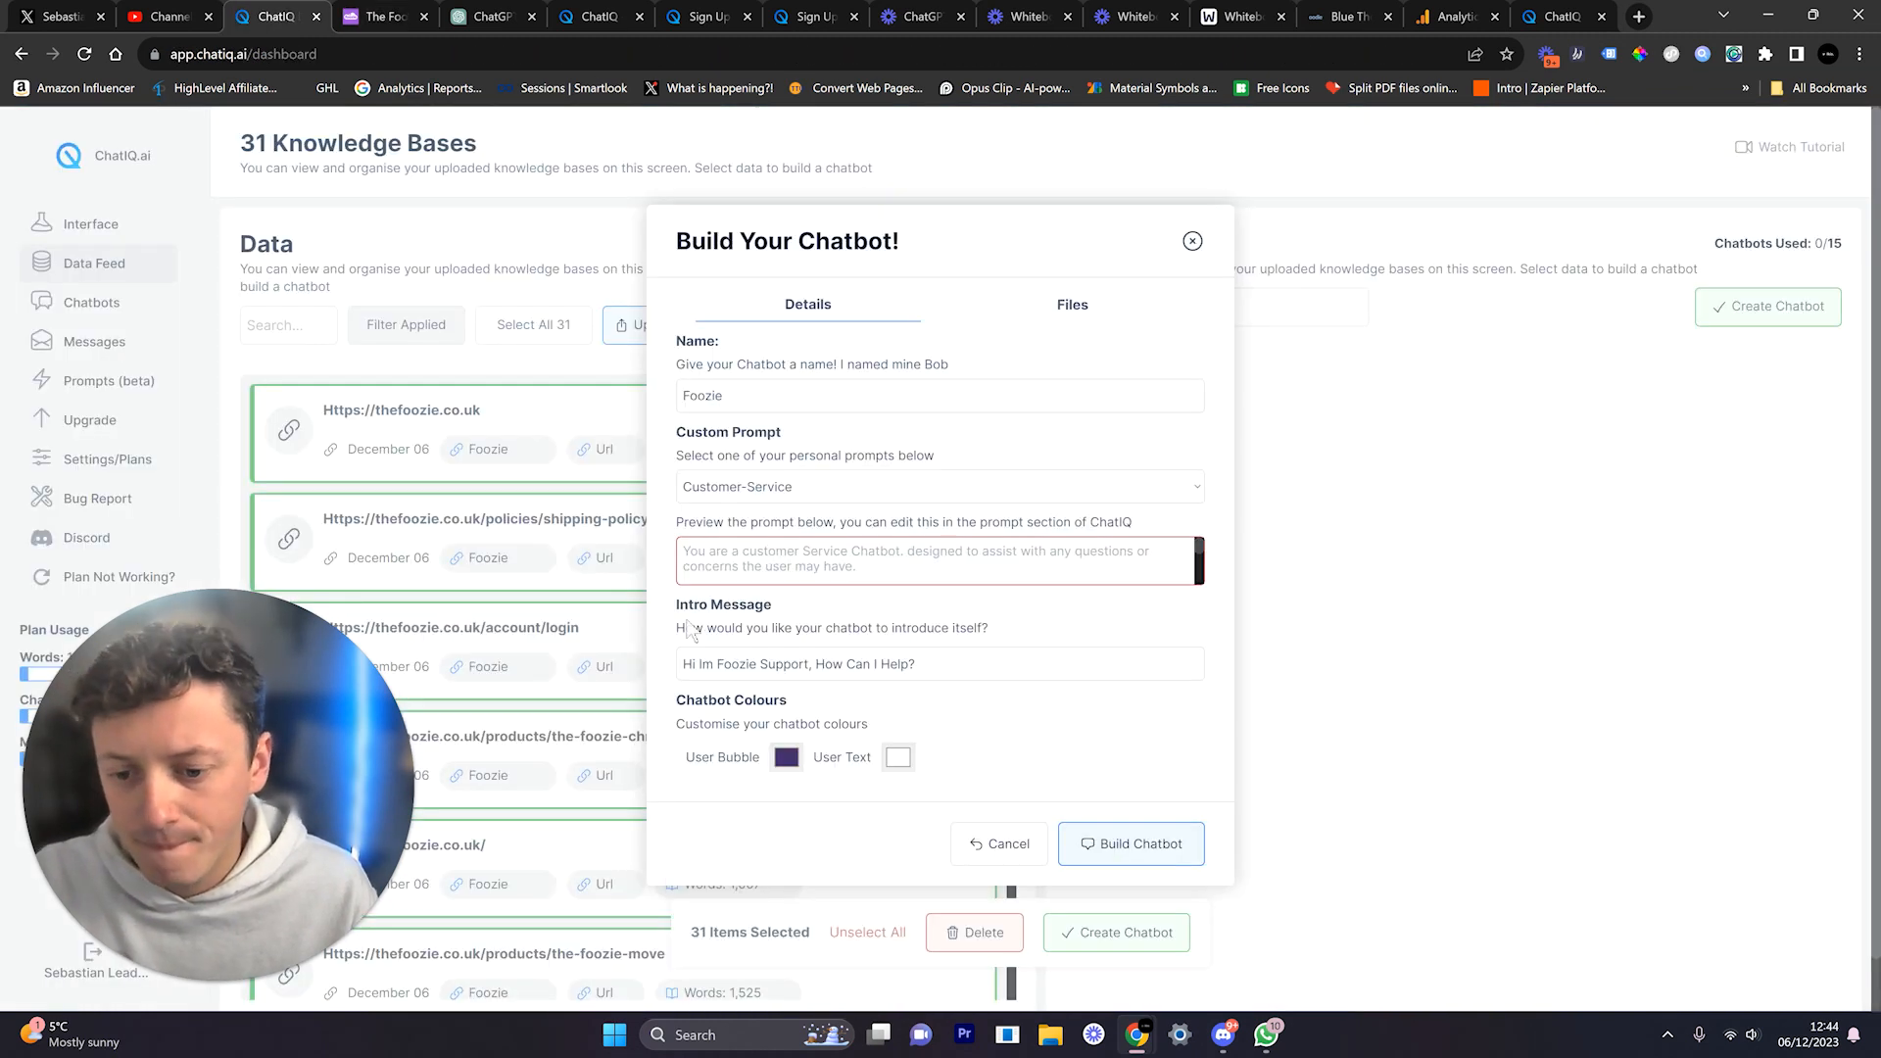
pyautogui.doubleClick(874, 684)
pyautogui.hotkey('ctrl', 'v')
pyautogui.click(921, 720)
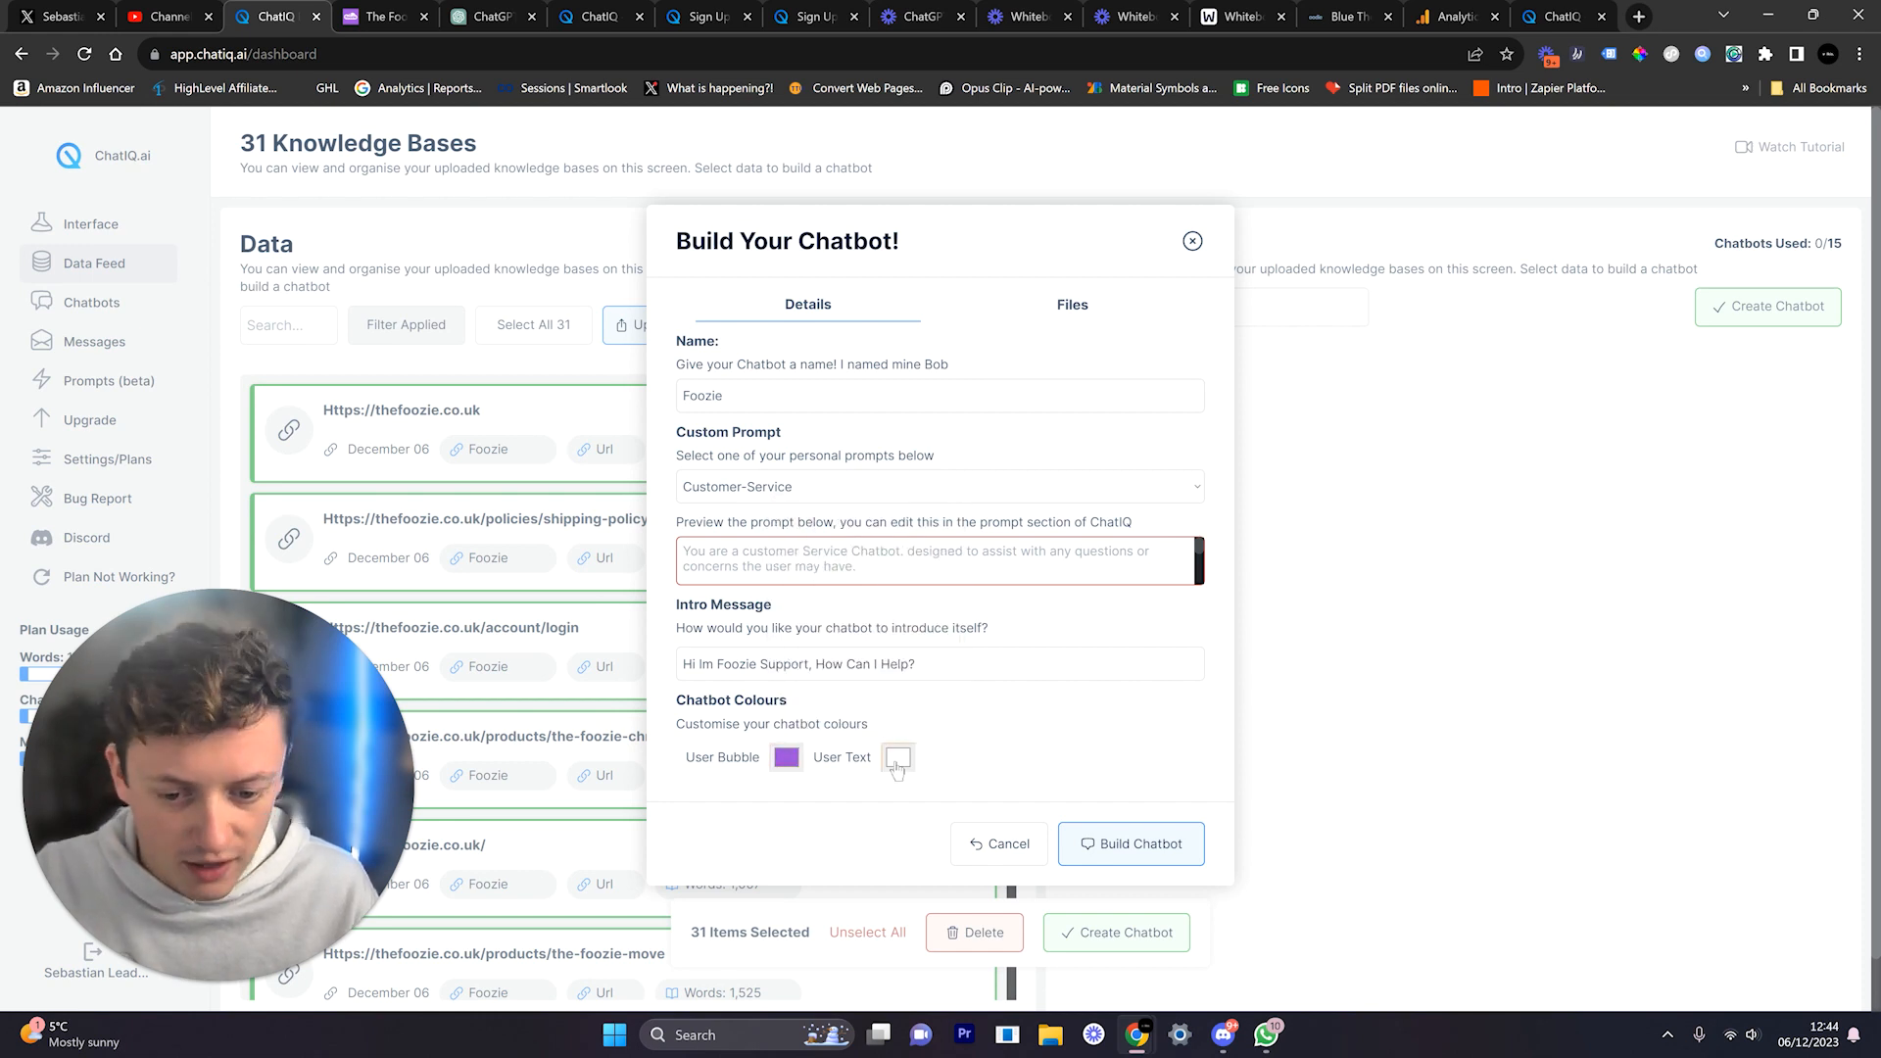
pyautogui.click(381, 17)
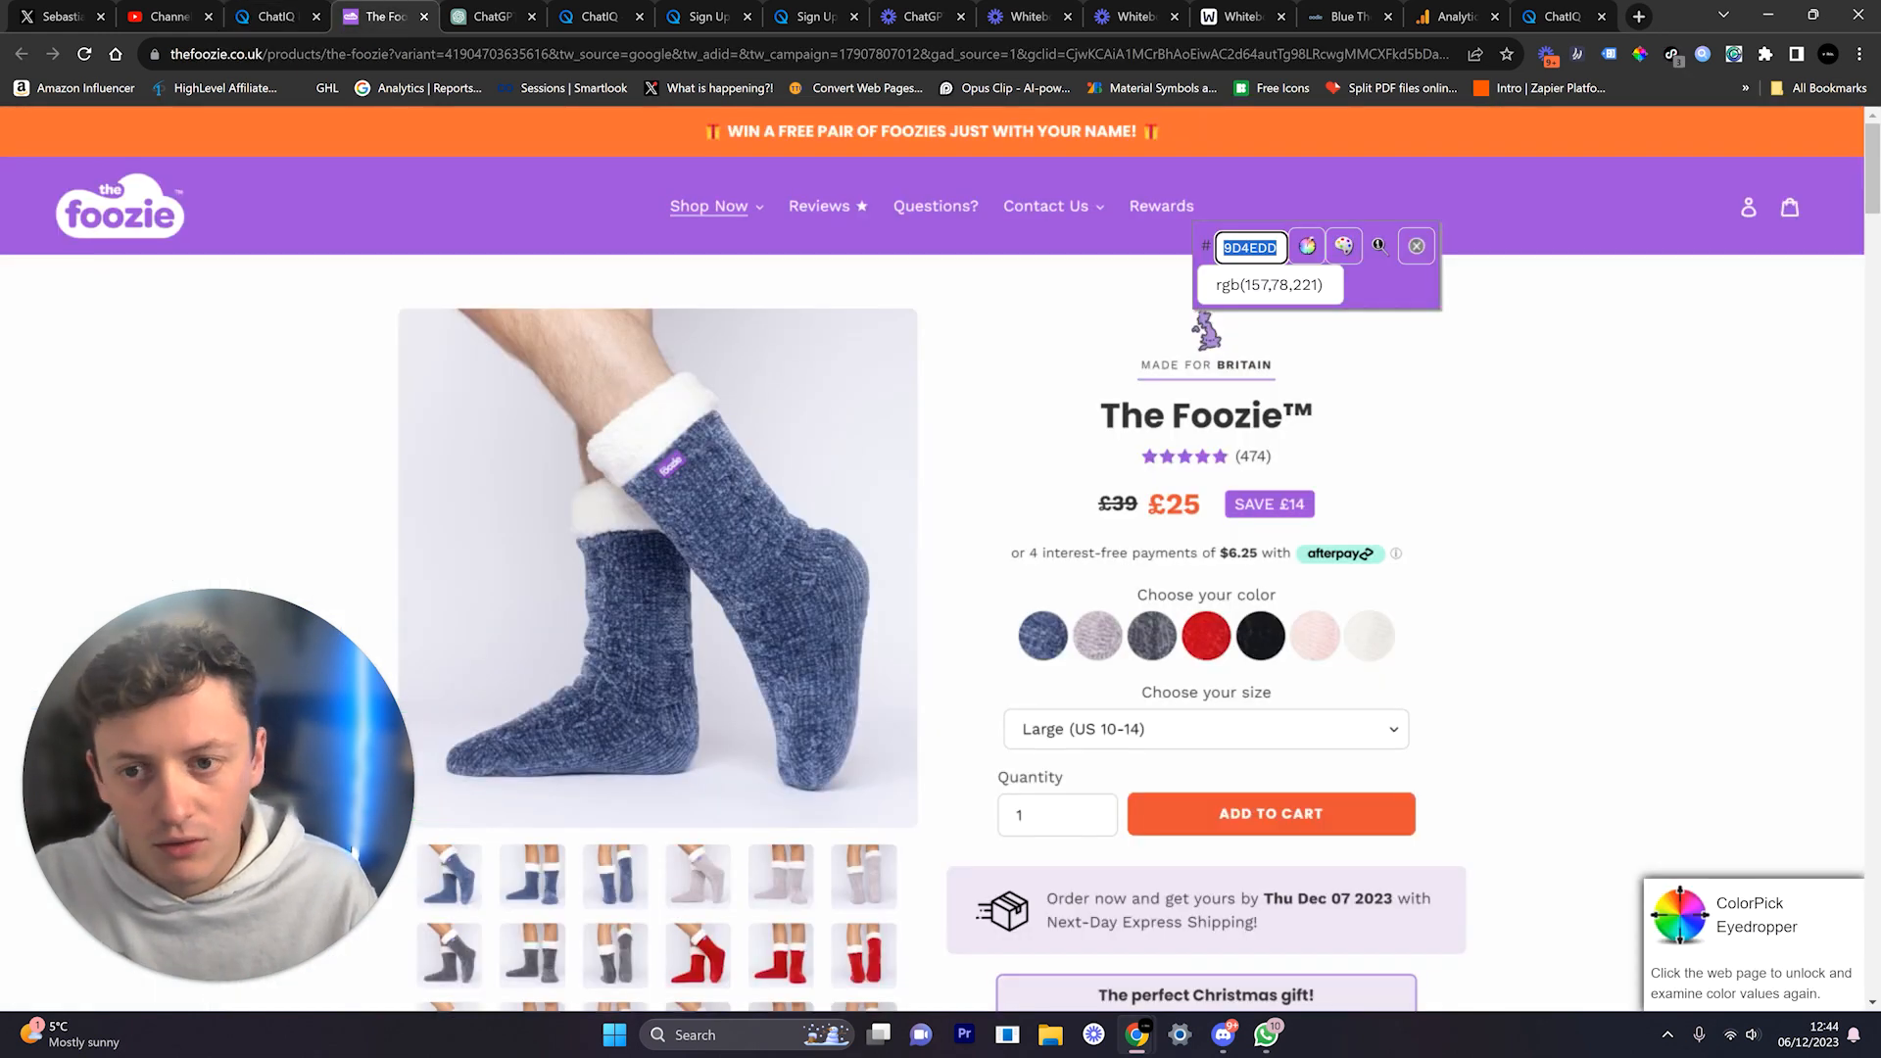
pyautogui.click(253, 20)
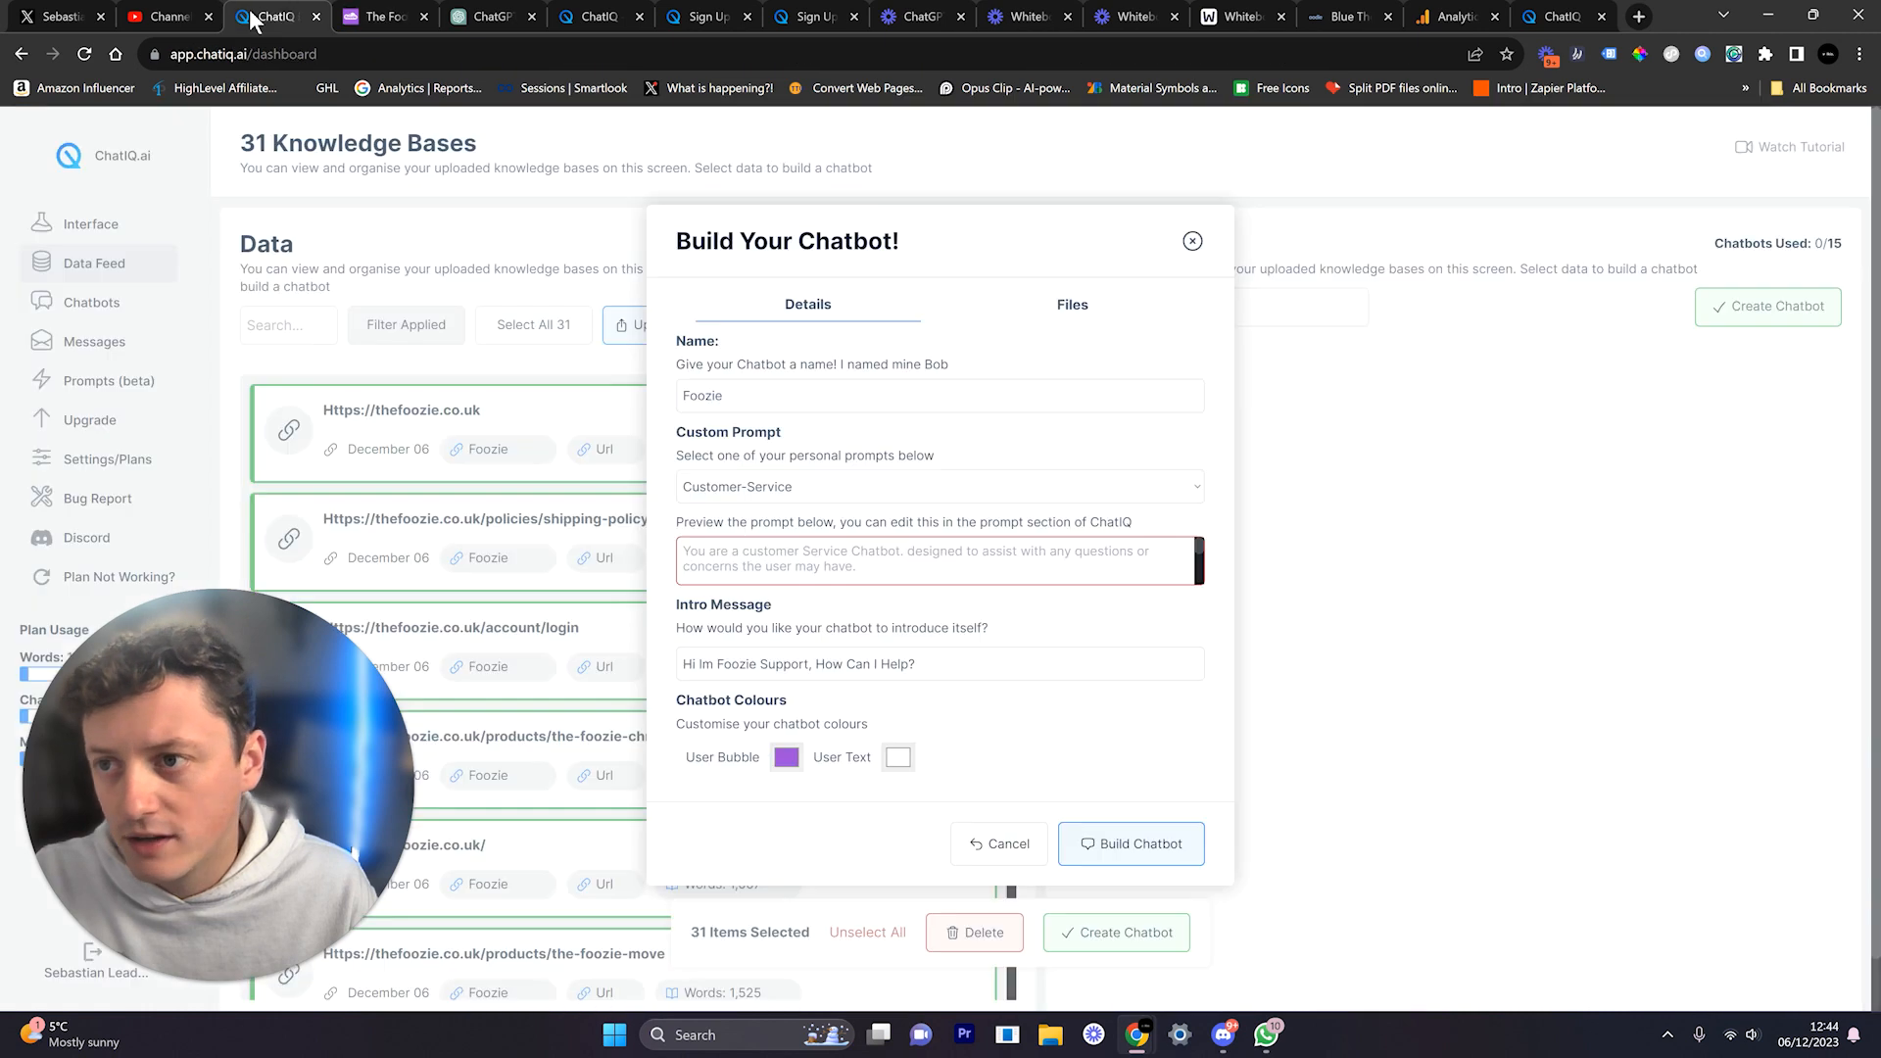
# Step: Build the Foozie chatbot from the 31 knowledge bases and wait for processing
pyautogui.click(1135, 845)
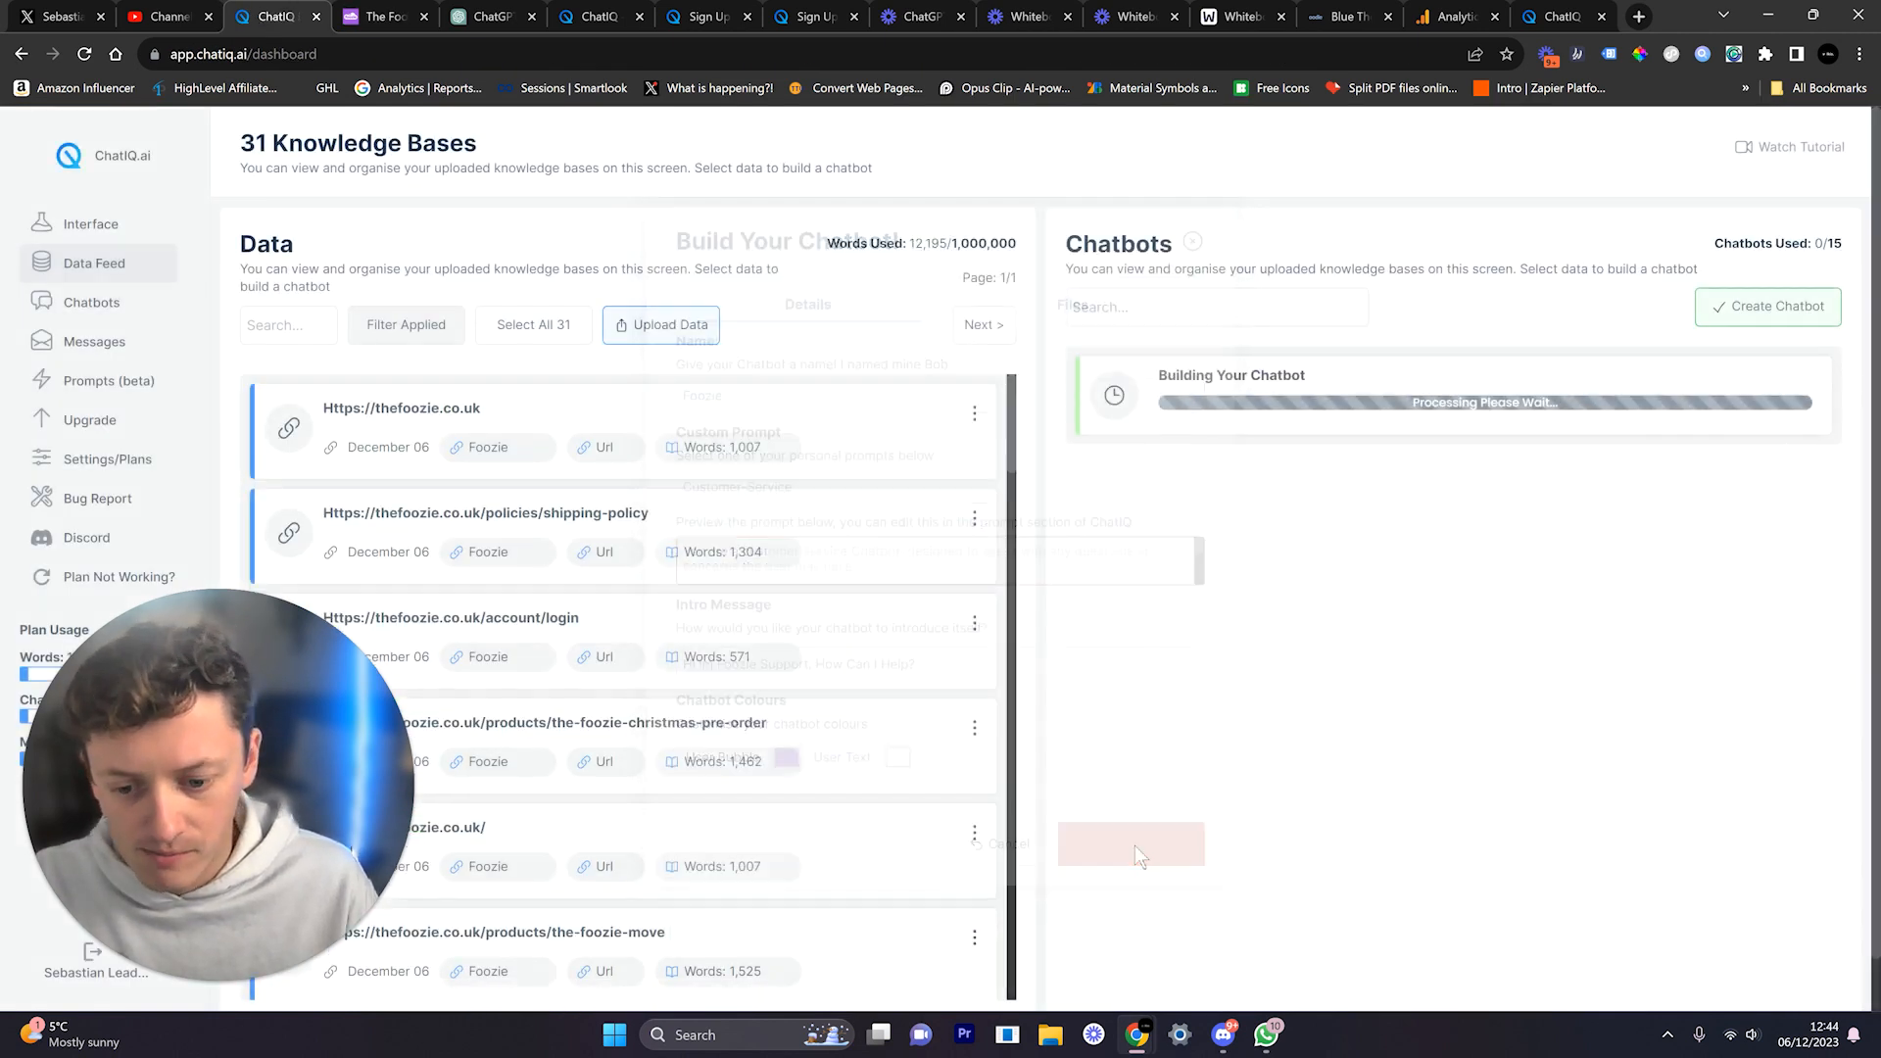
pyautogui.scroll(-15, 812, 478)
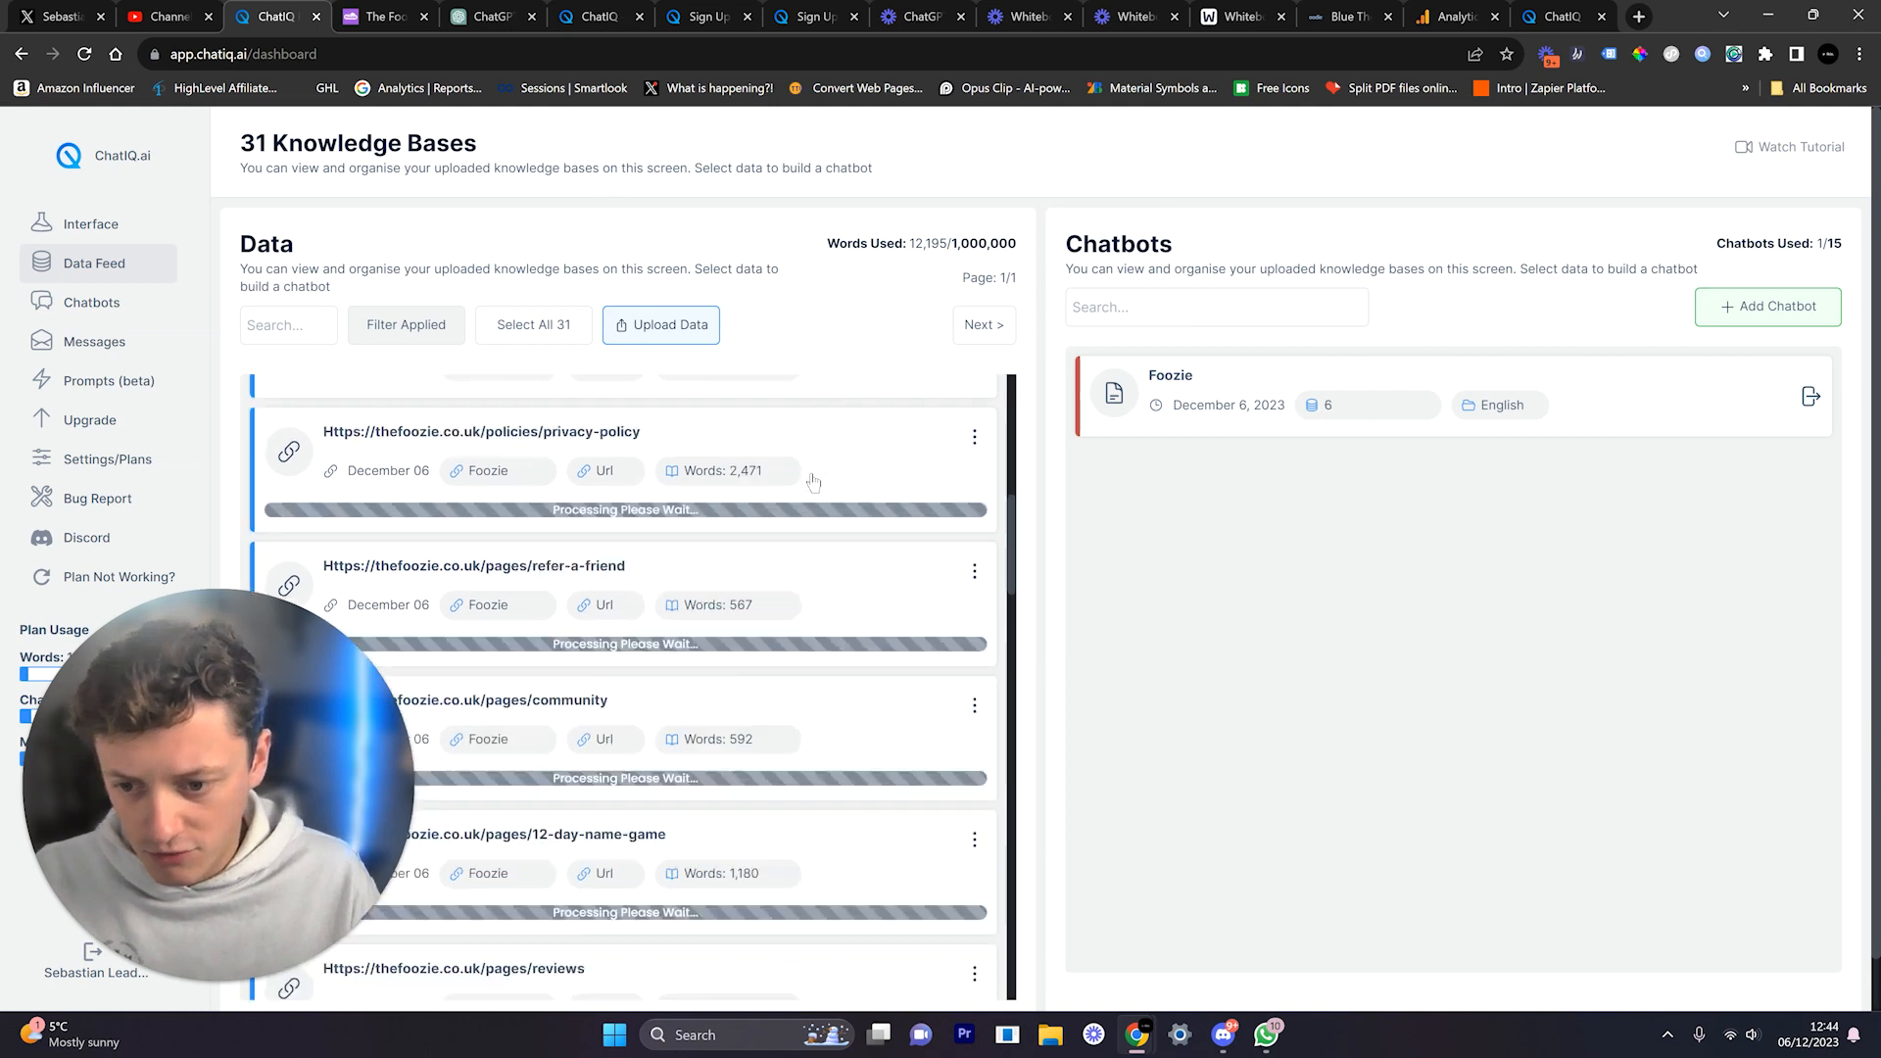
pyautogui.scroll(-10, 812, 473)
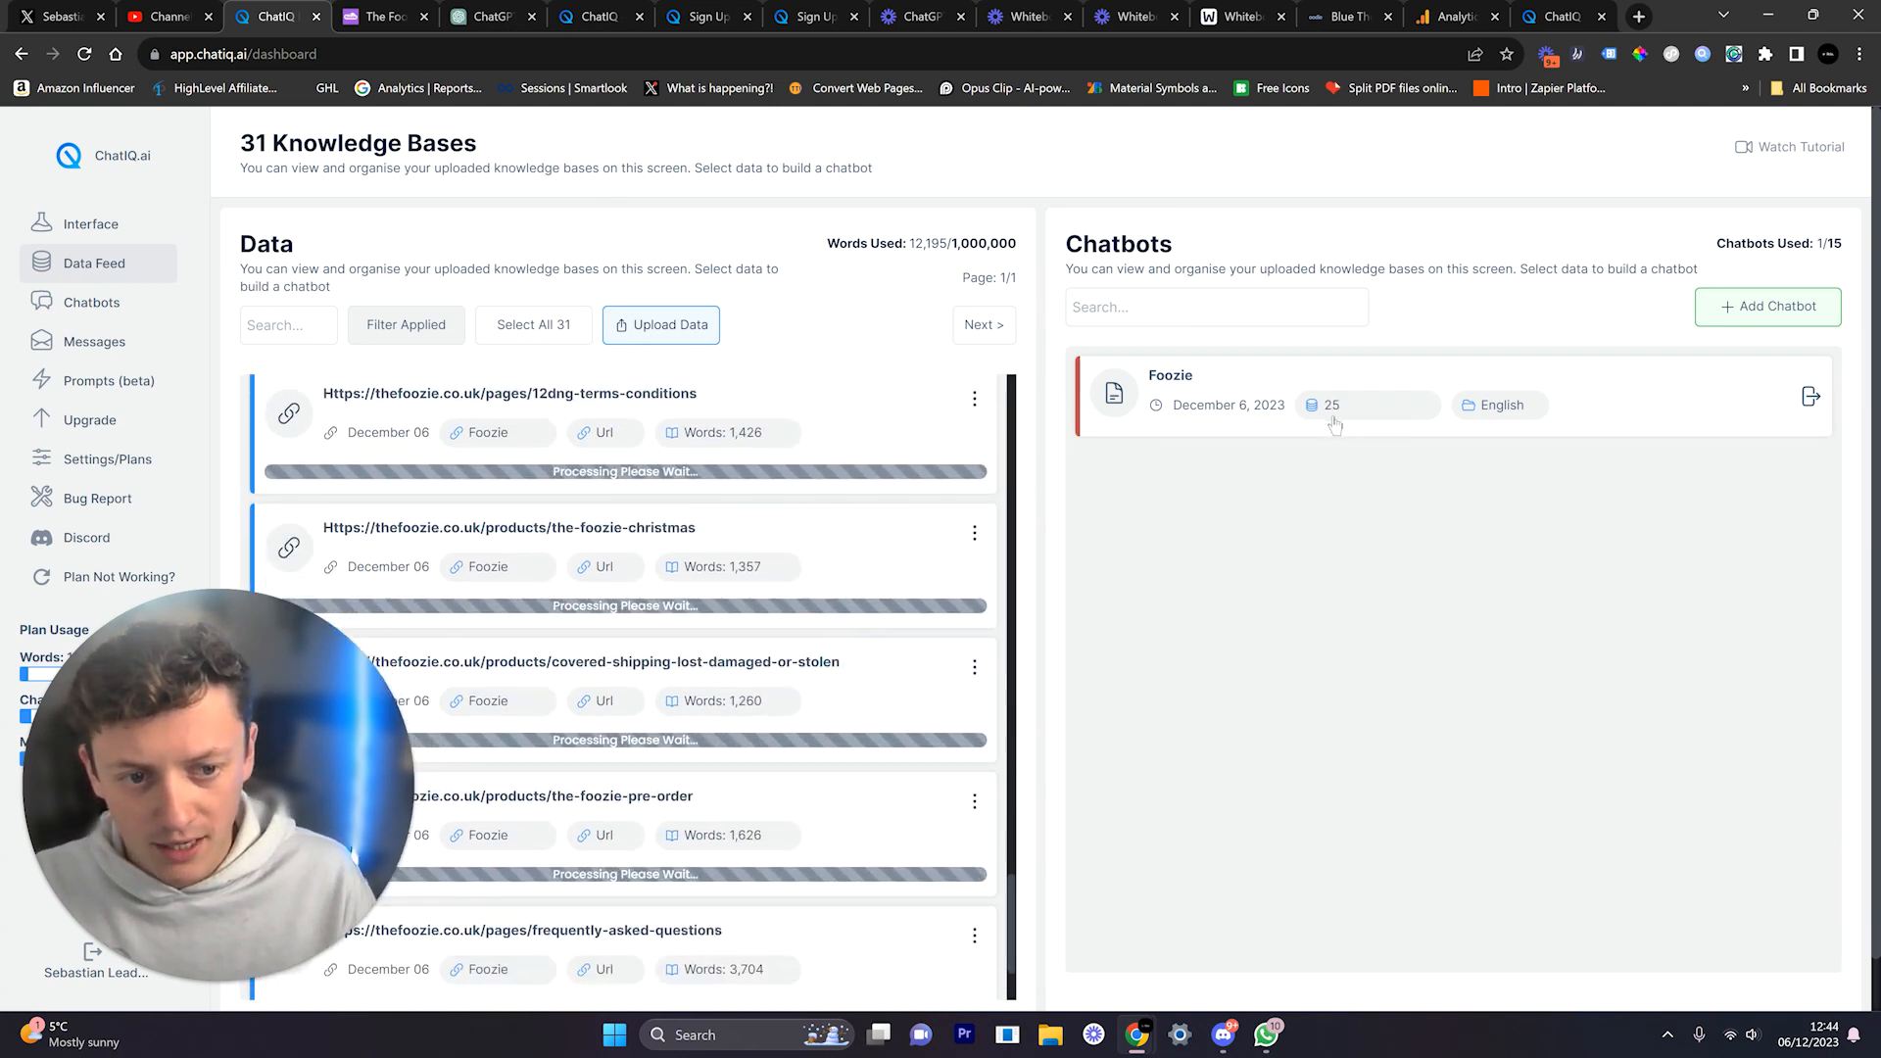
pyautogui.scroll(10, 904, 602)
pyautogui.scroll(10, 907, 602)
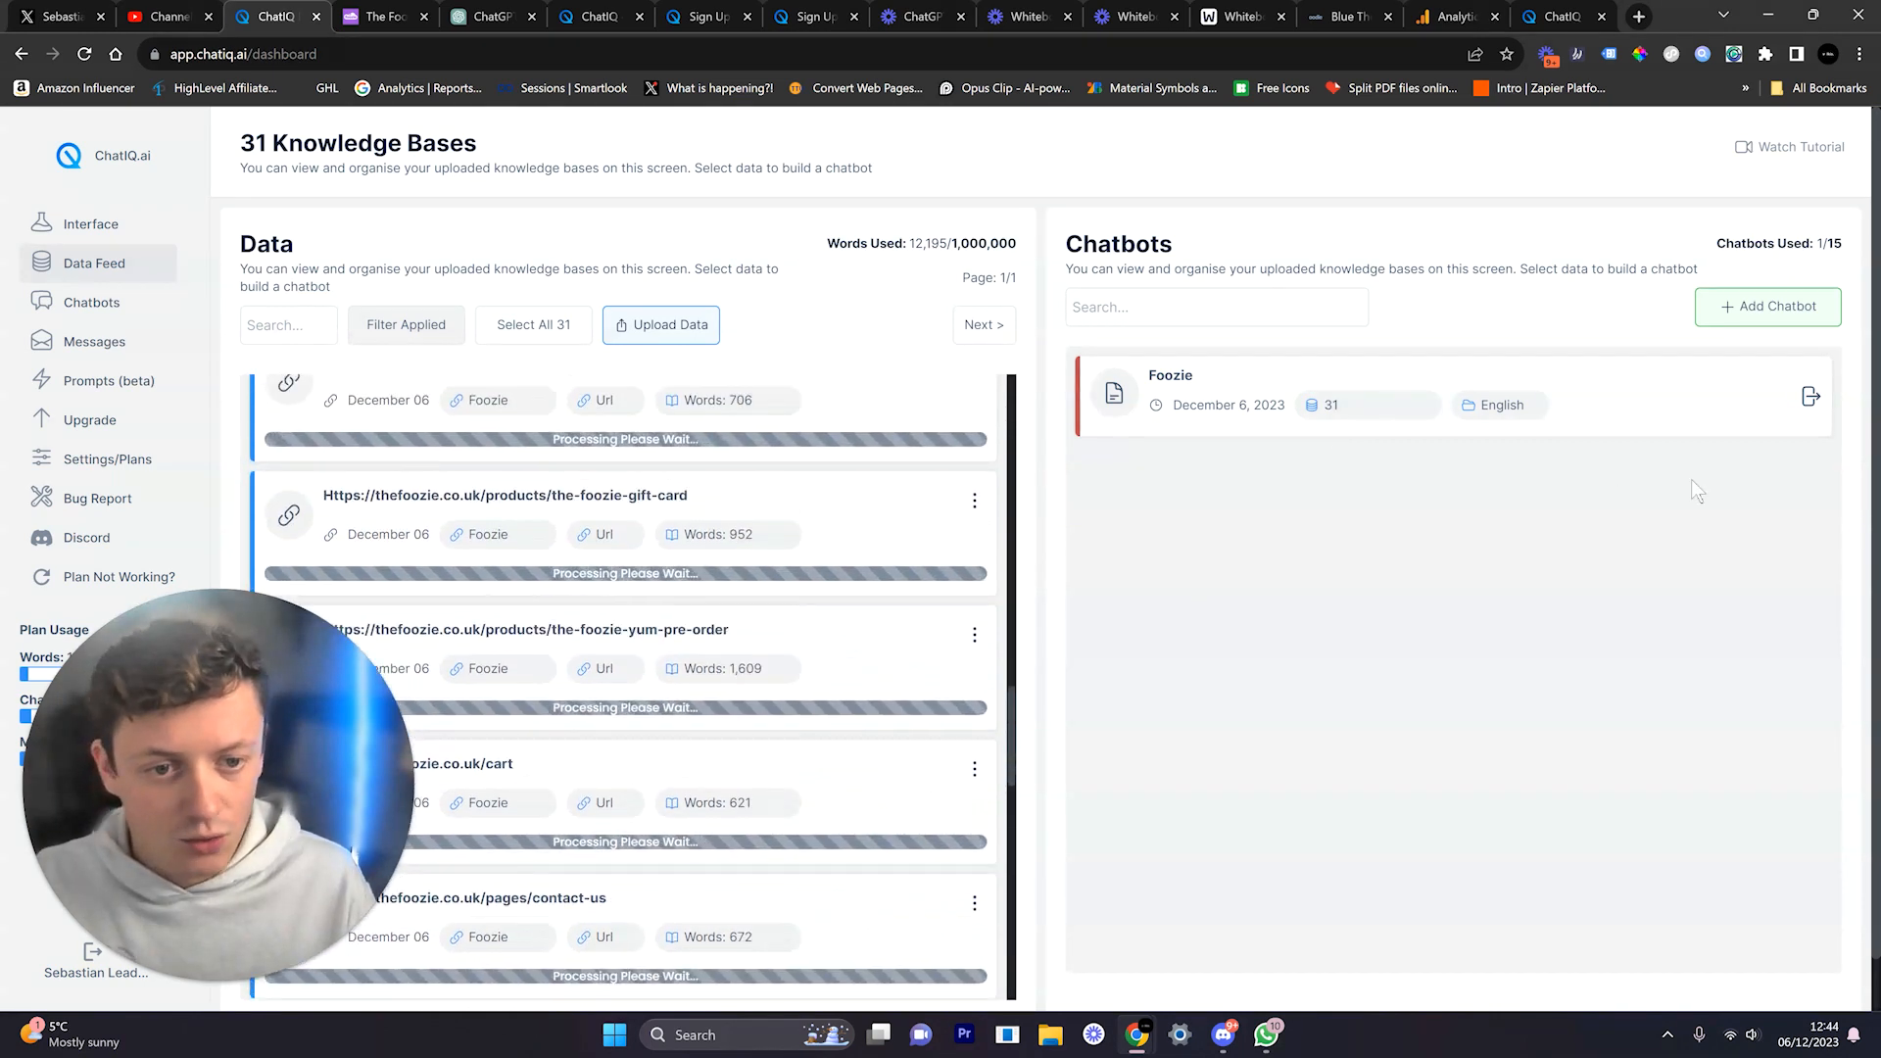
pyautogui.scroll(10, 843, 510)
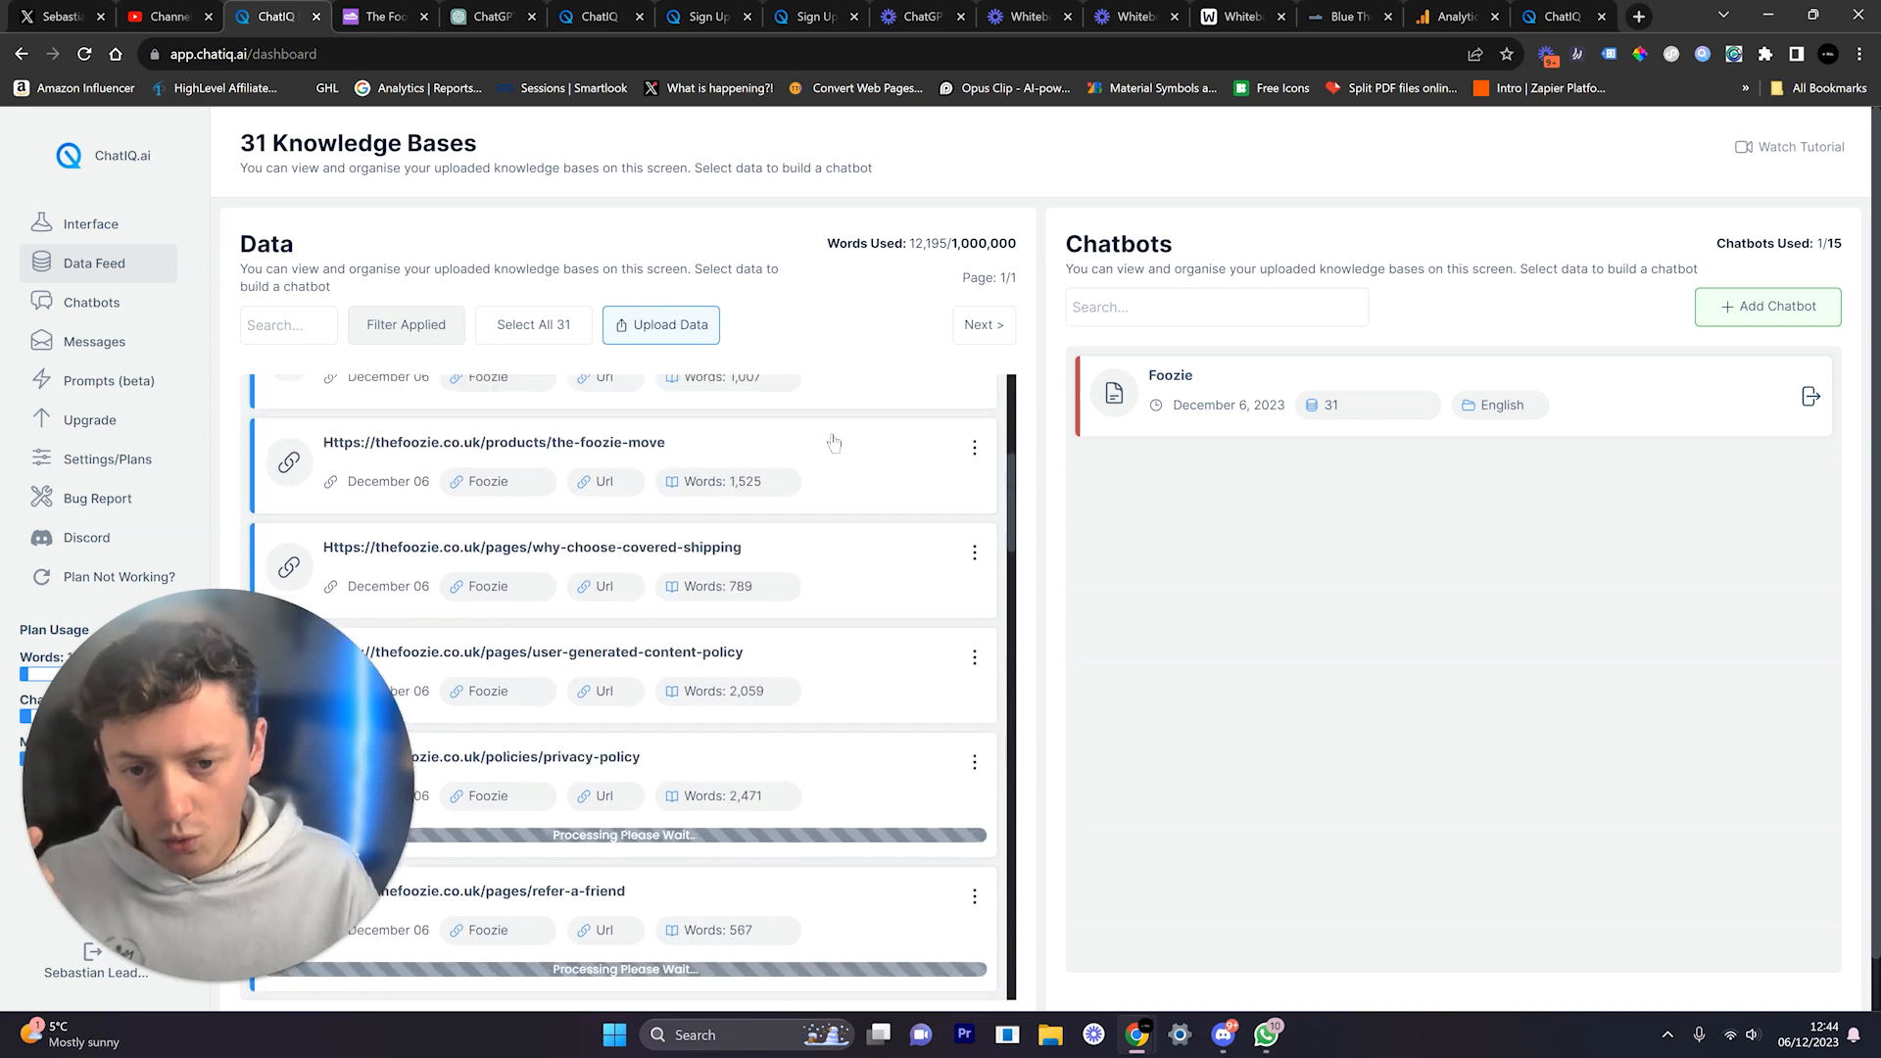
pyautogui.scroll(-8, 833, 443)
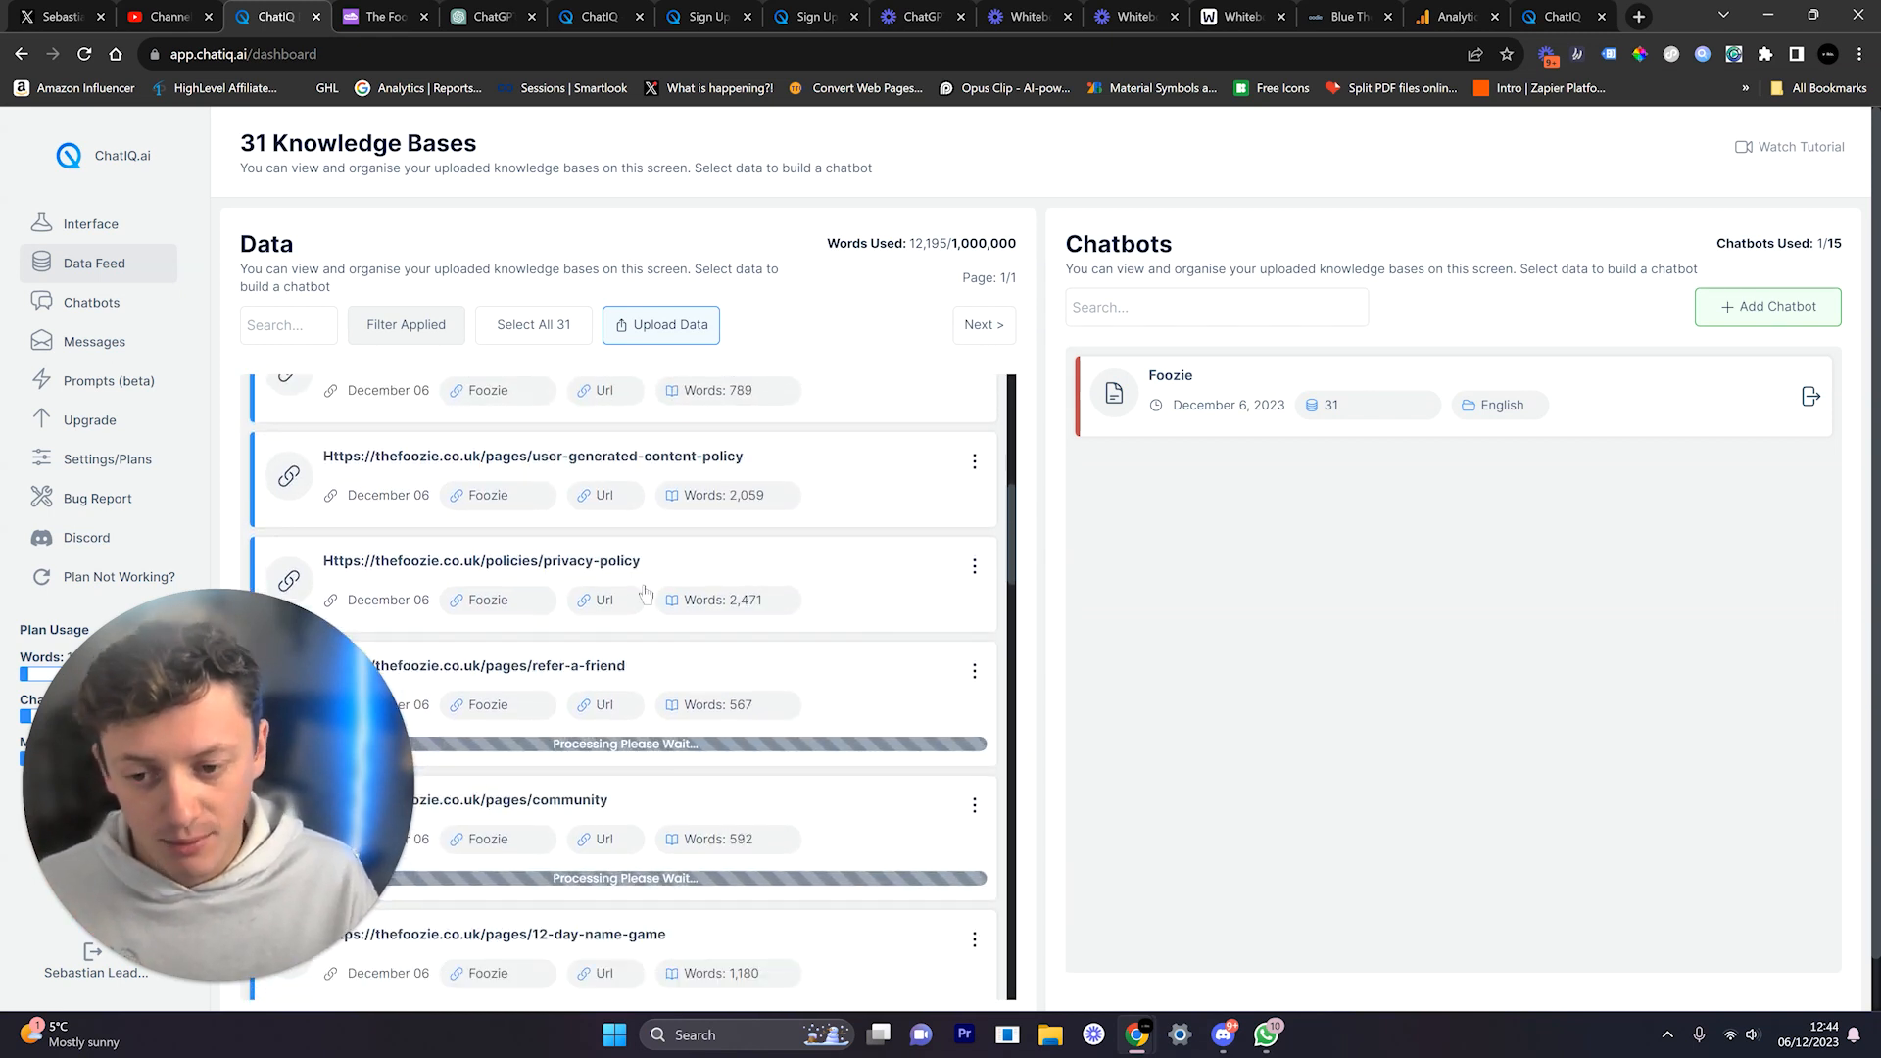
pyautogui.scroll(3, 619, 573)
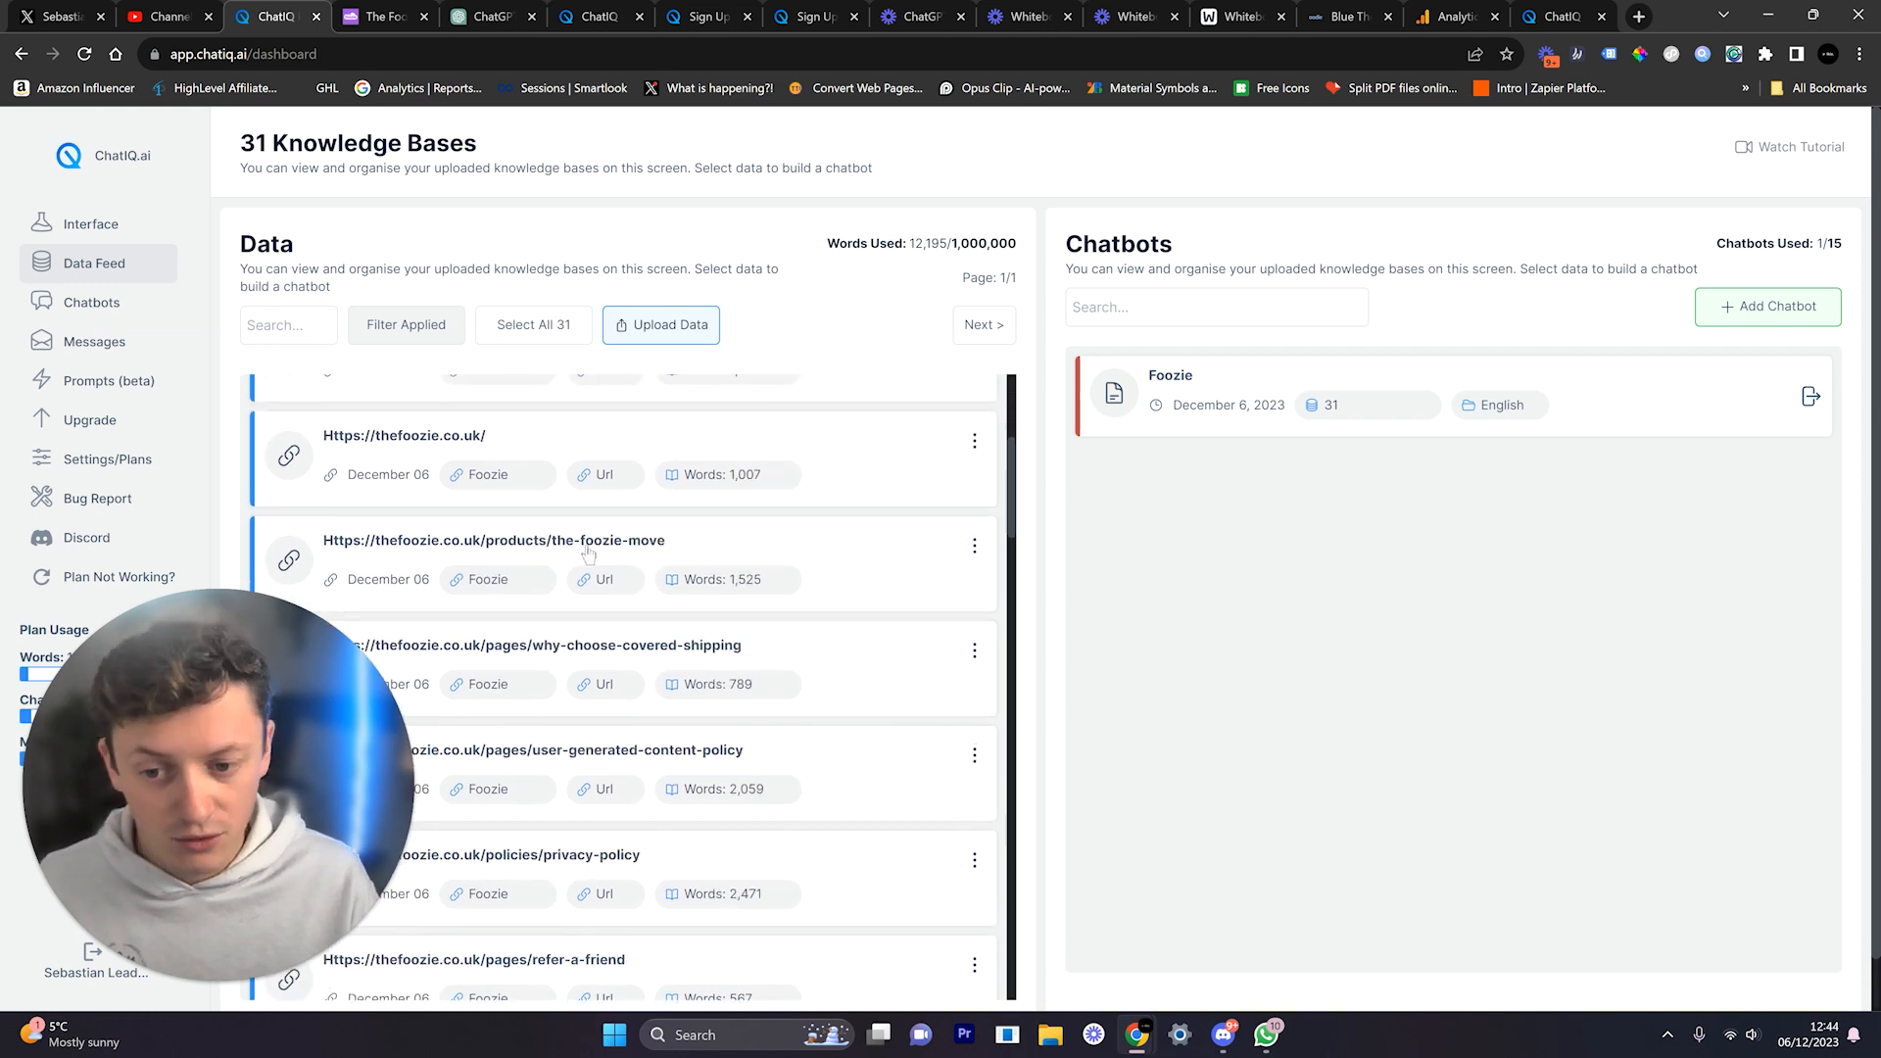
pyautogui.scroll(2, 679, 553)
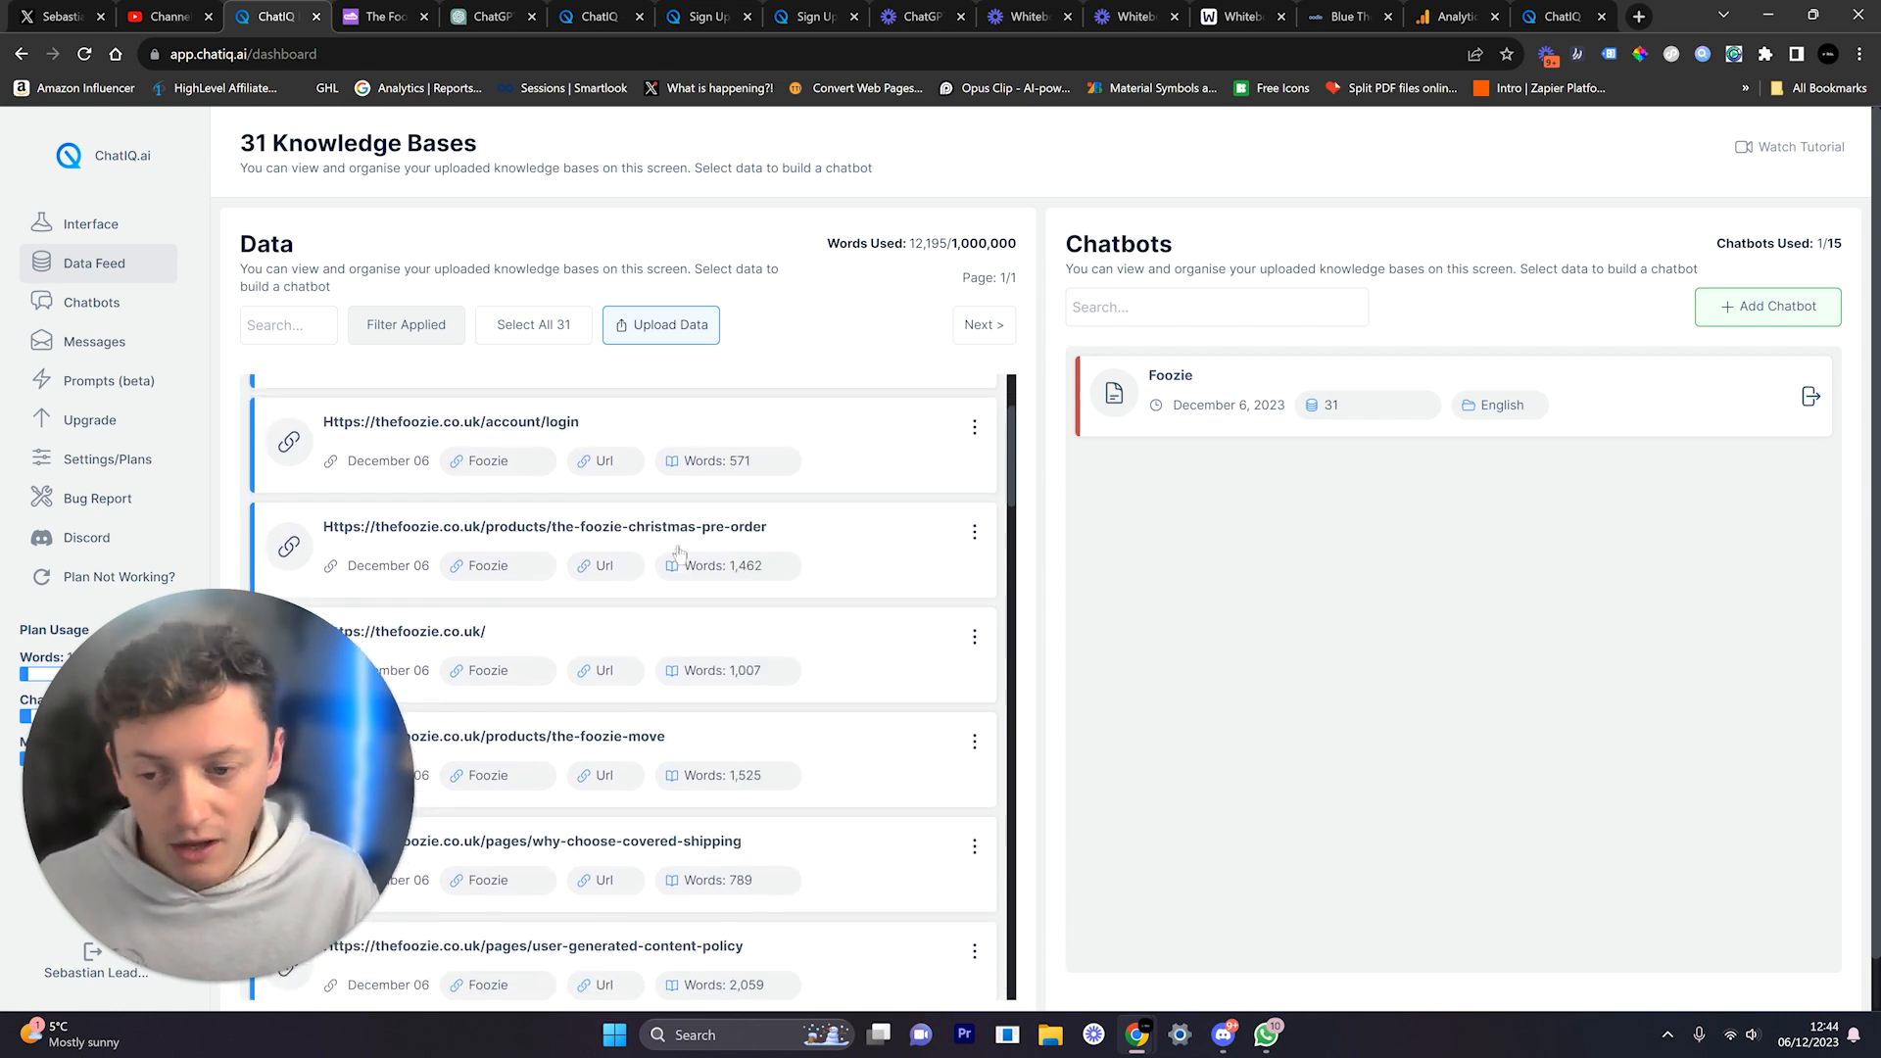
# Step: Select the product title The Foozie™ on the site, then open the Foozie chatbot workspace
pyautogui.click(353, 18)
pyautogui.press('Escape')
pyautogui.moveTo(1318, 422); pyautogui.dragTo(1093, 429)
pyautogui.hotkey('ctrl', 'shift', 'Tab')
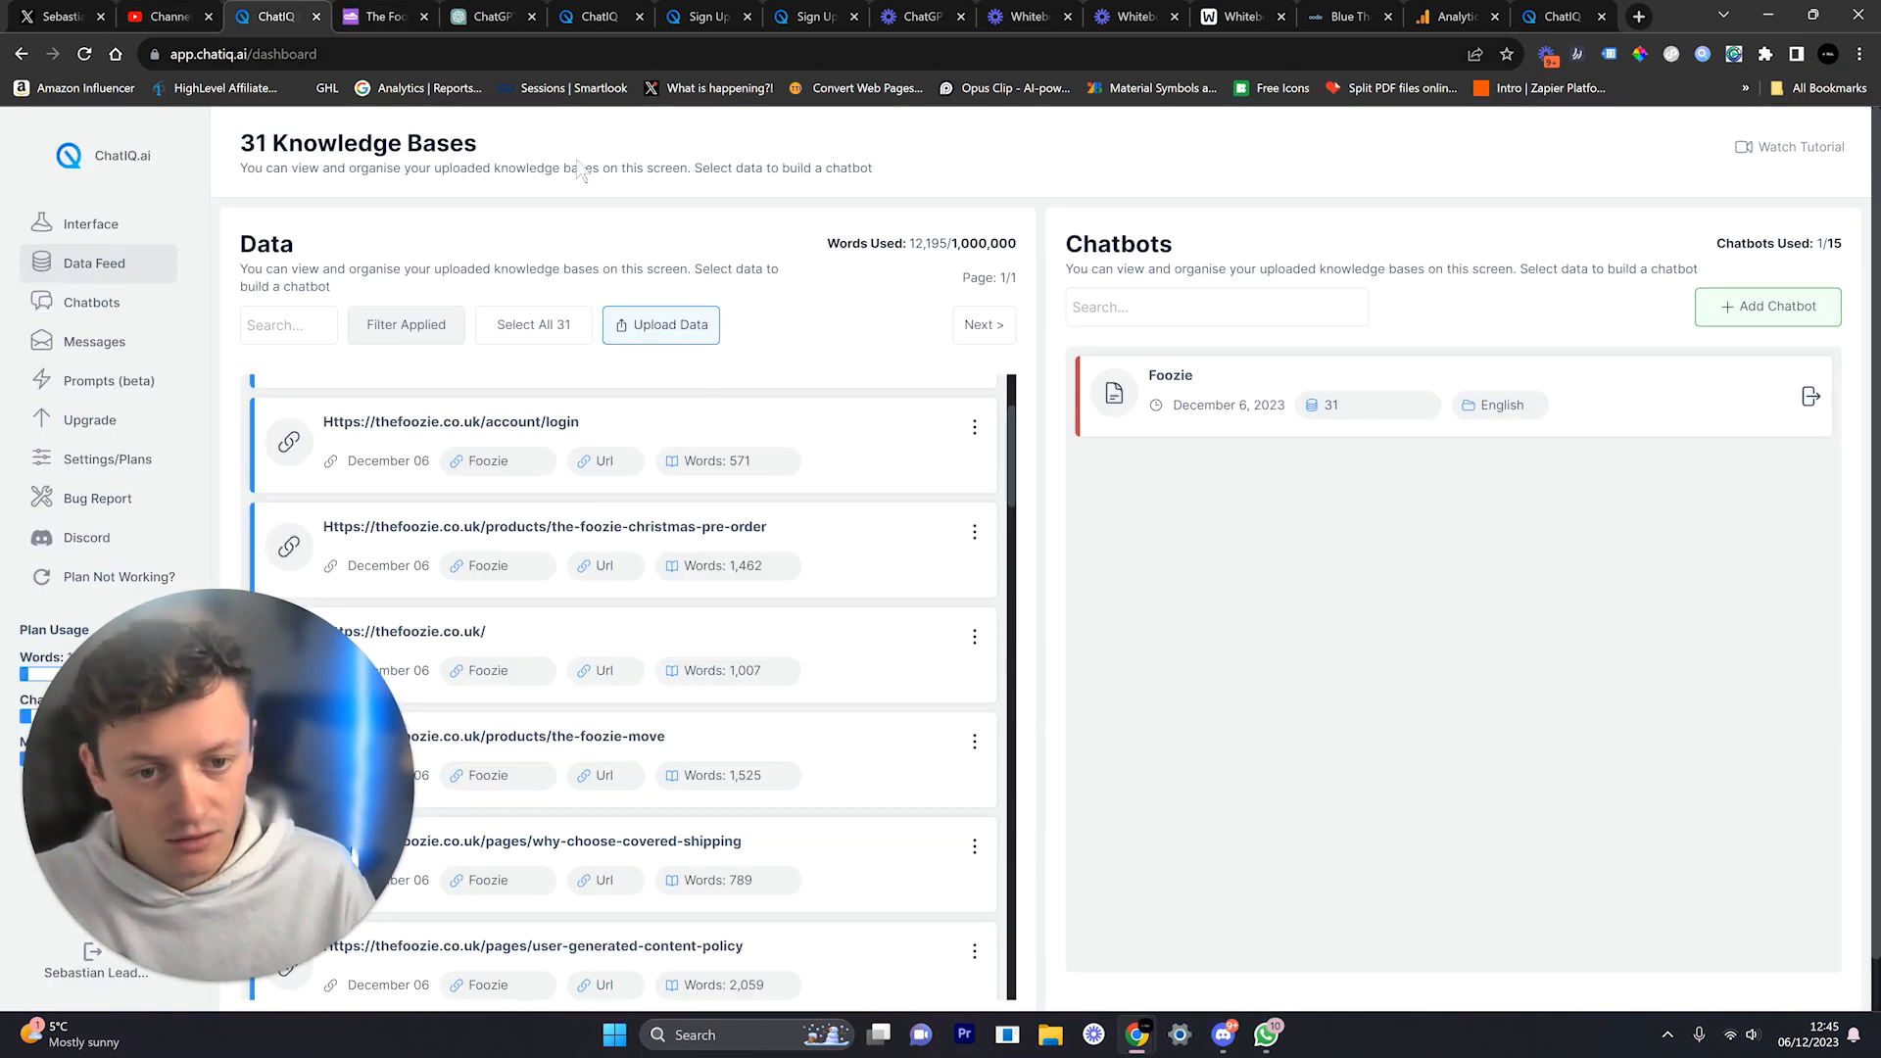
pyautogui.scroll(-5, 843, 567)
pyautogui.scroll(-15, 842, 567)
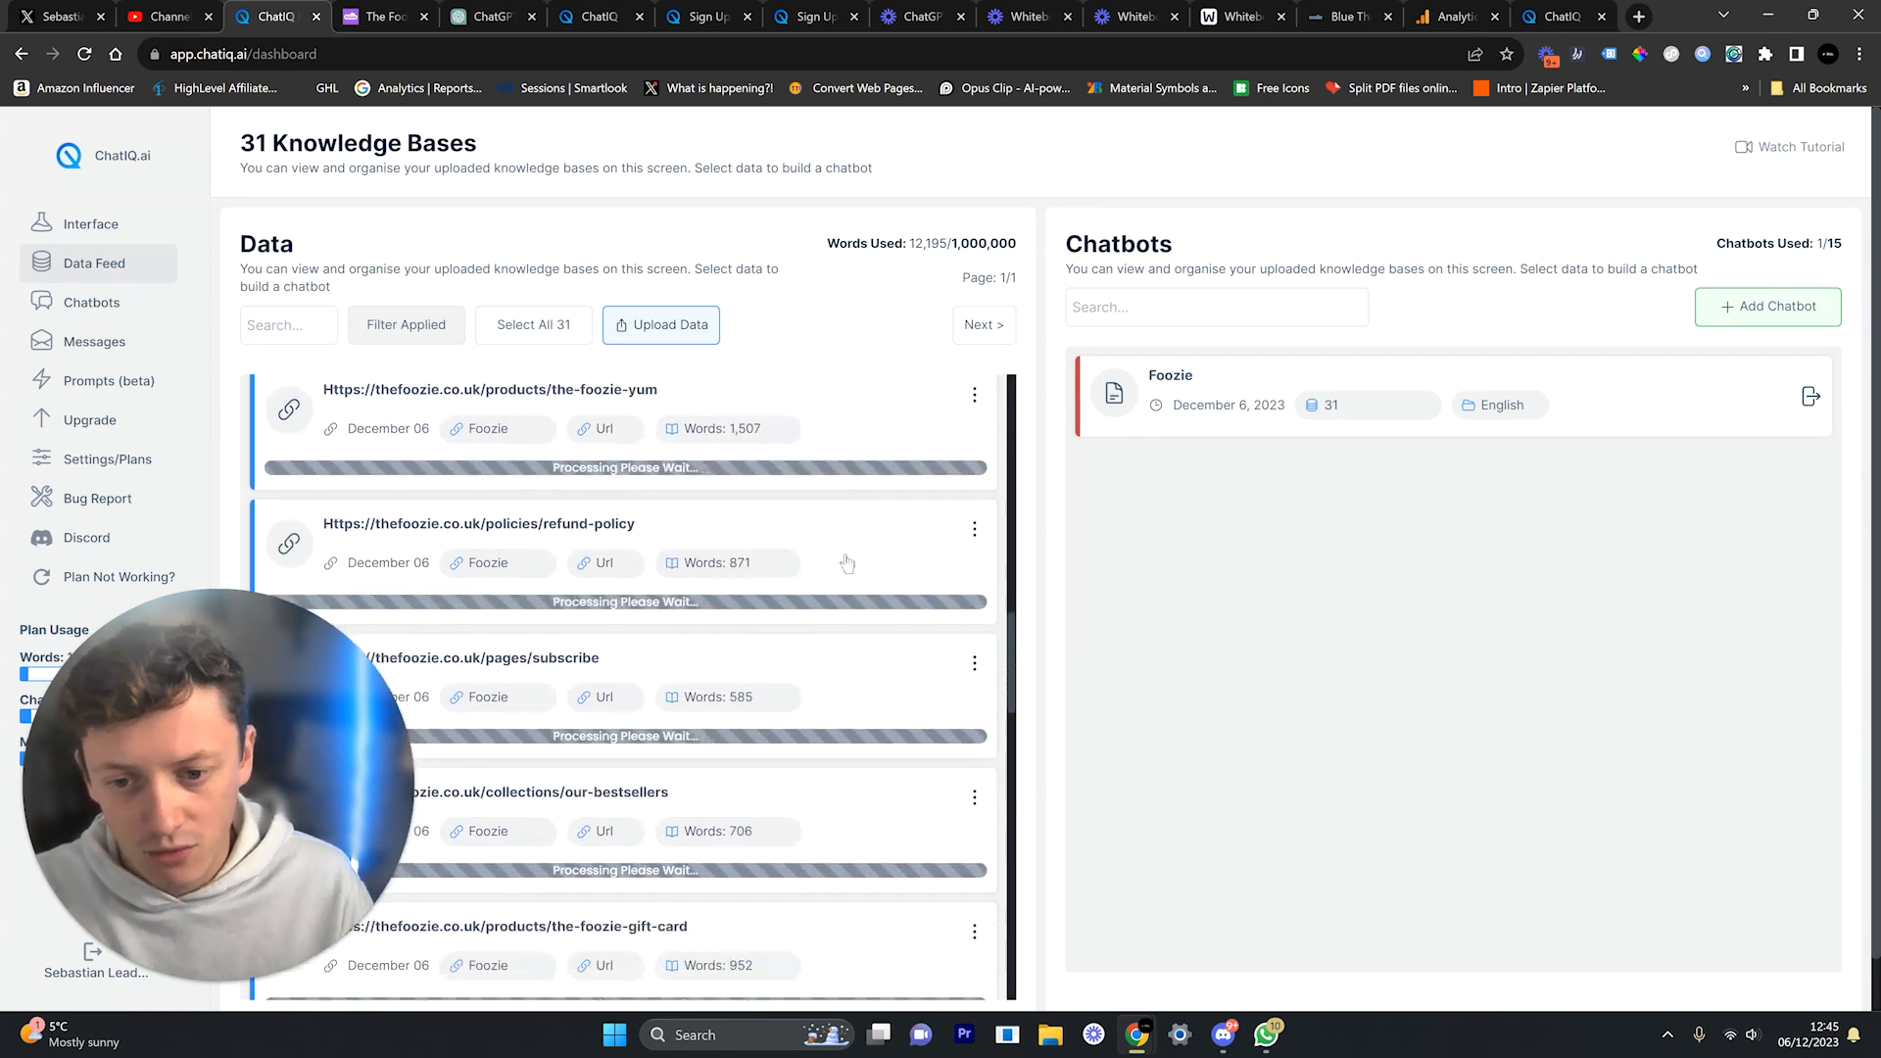
pyautogui.scroll(-3, 861, 592)
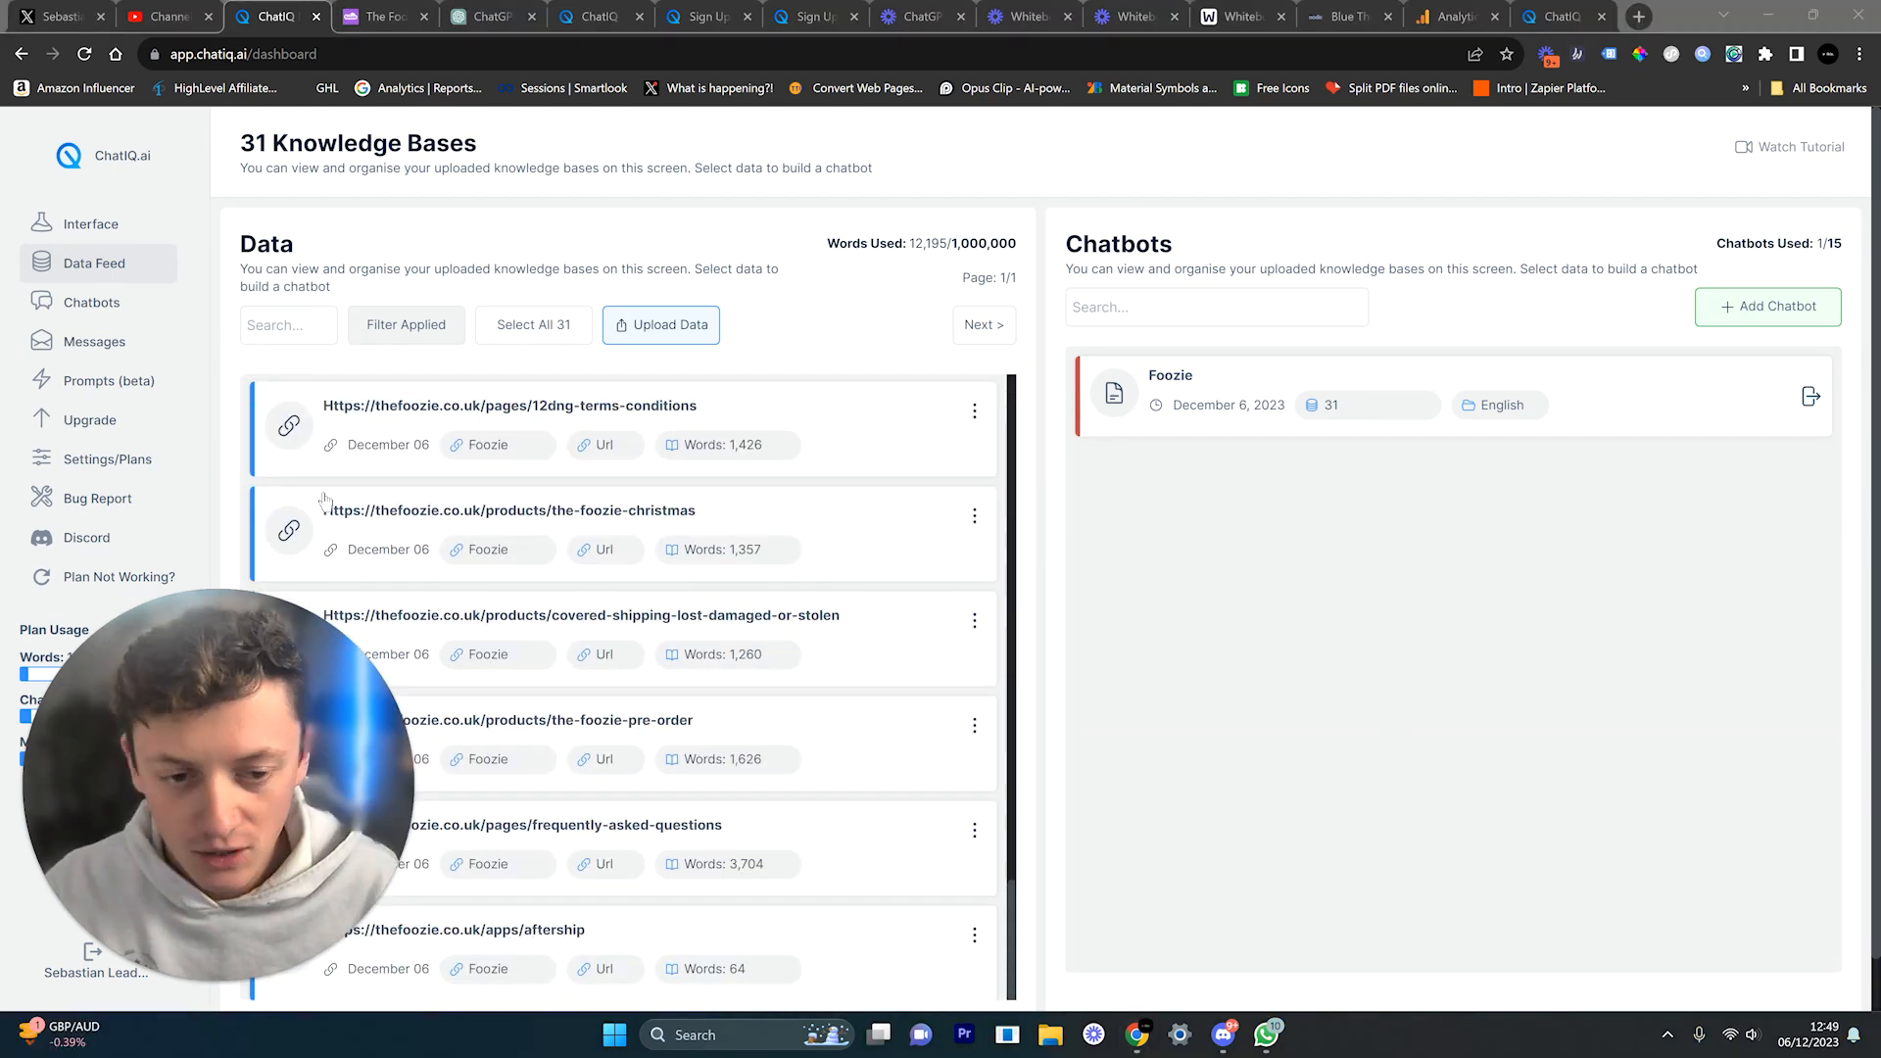
pyautogui.click(1829, 395)
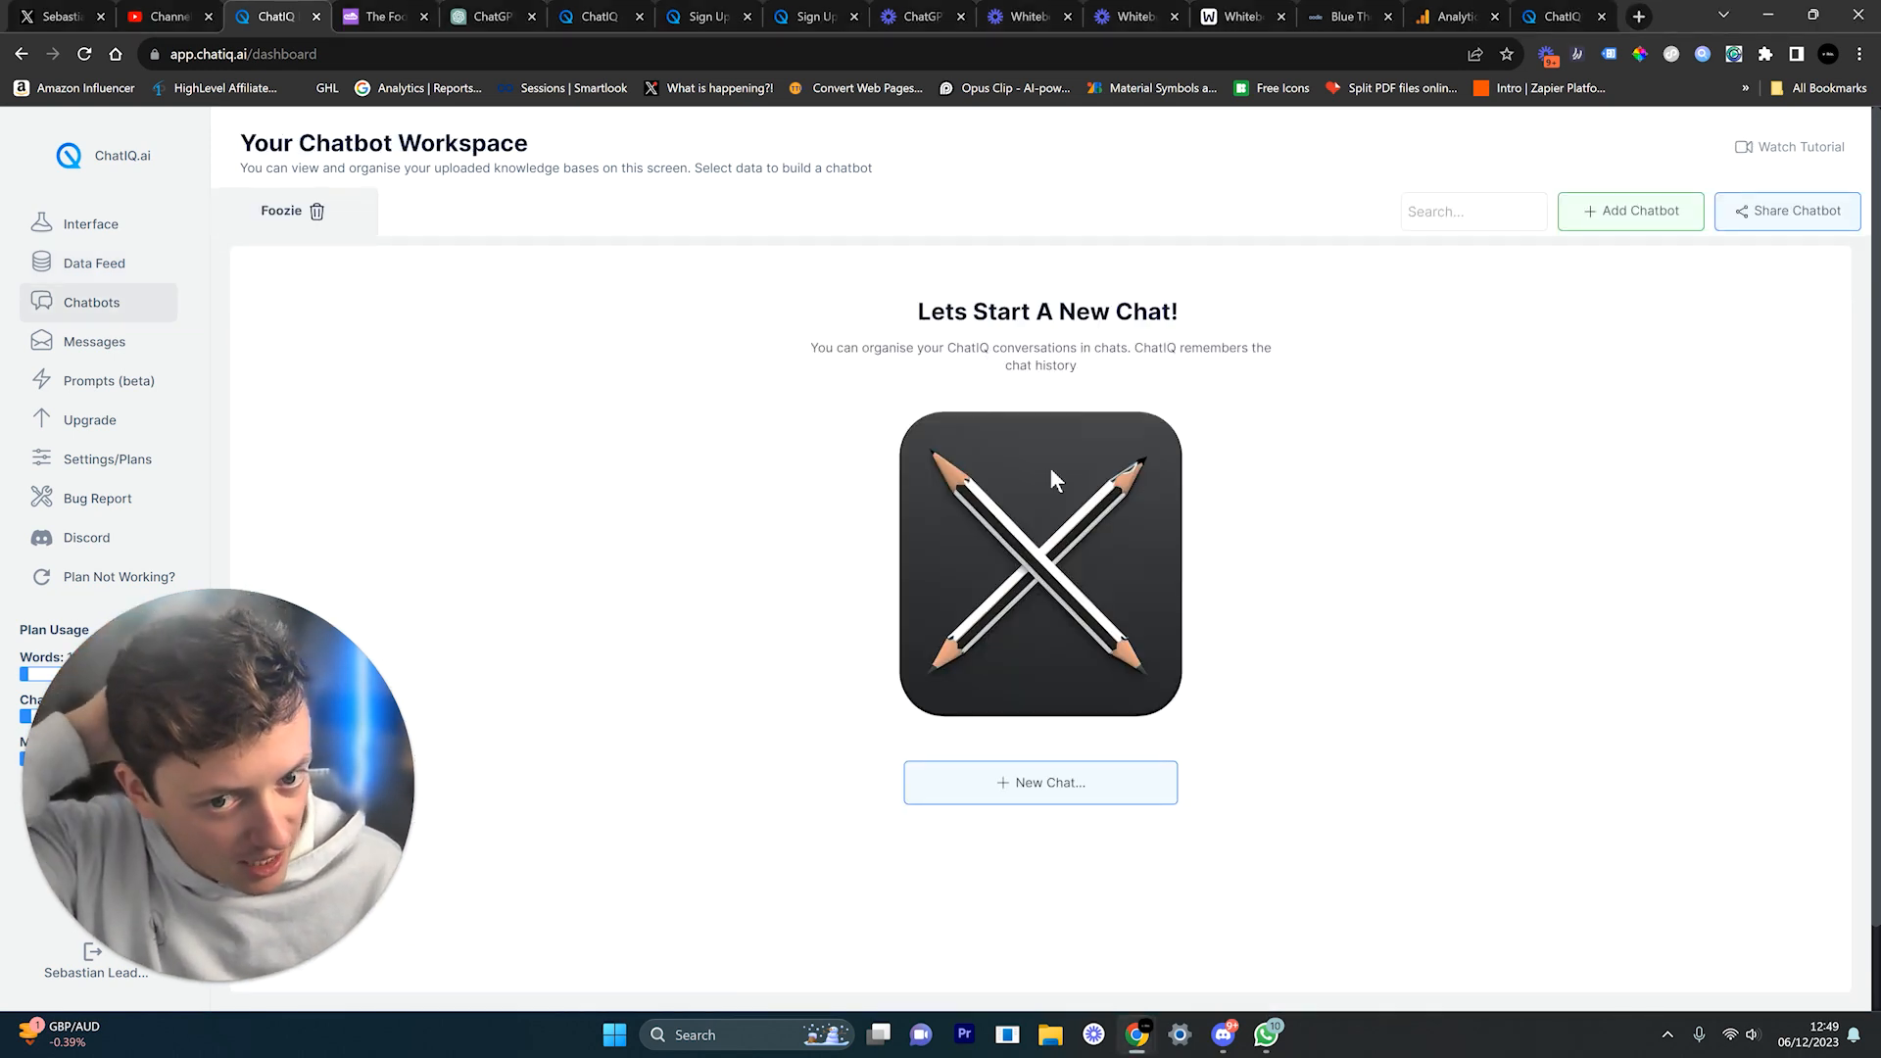
# Step: Create a new chat named test with the Foozie chatbot
pyautogui.click(1075, 781)
pyautogui.write('test')
pyautogui.click(1179, 803)
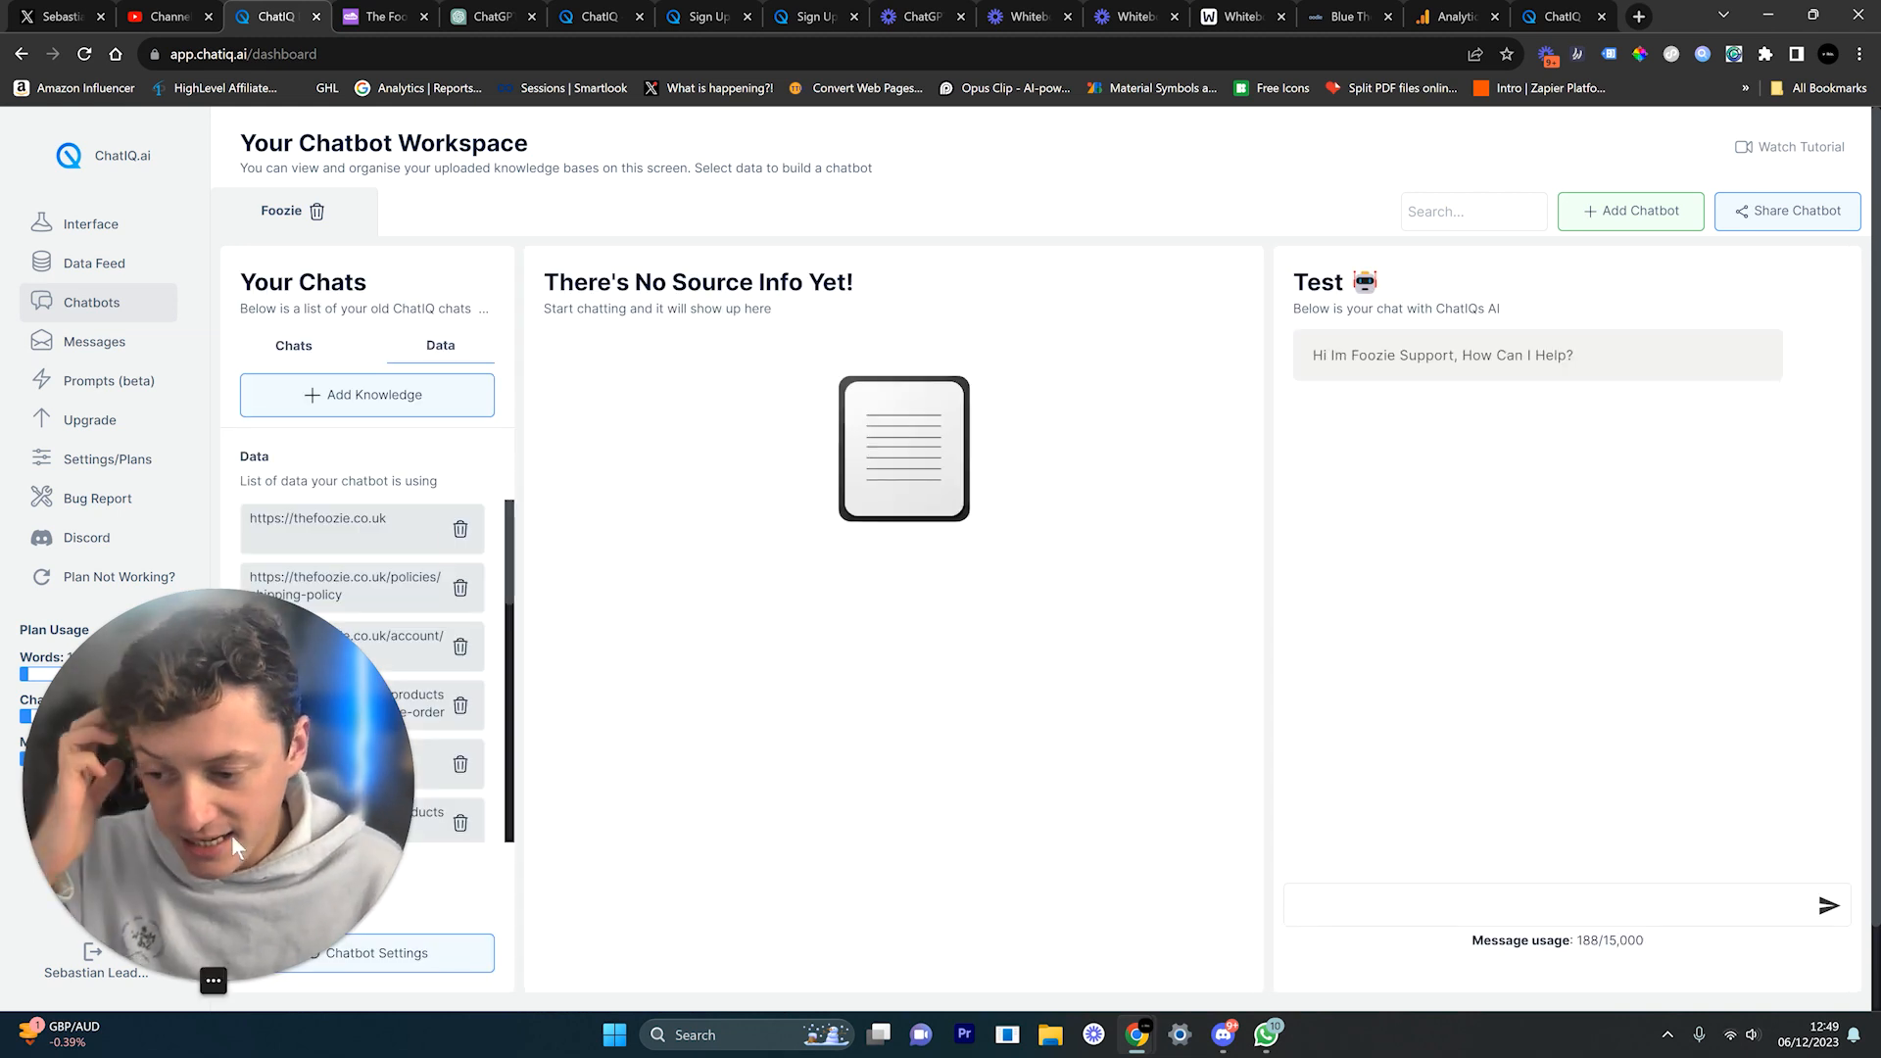
# Step: In the Data list, start deleting the pre-order page URL
pyautogui.click(188, 982)
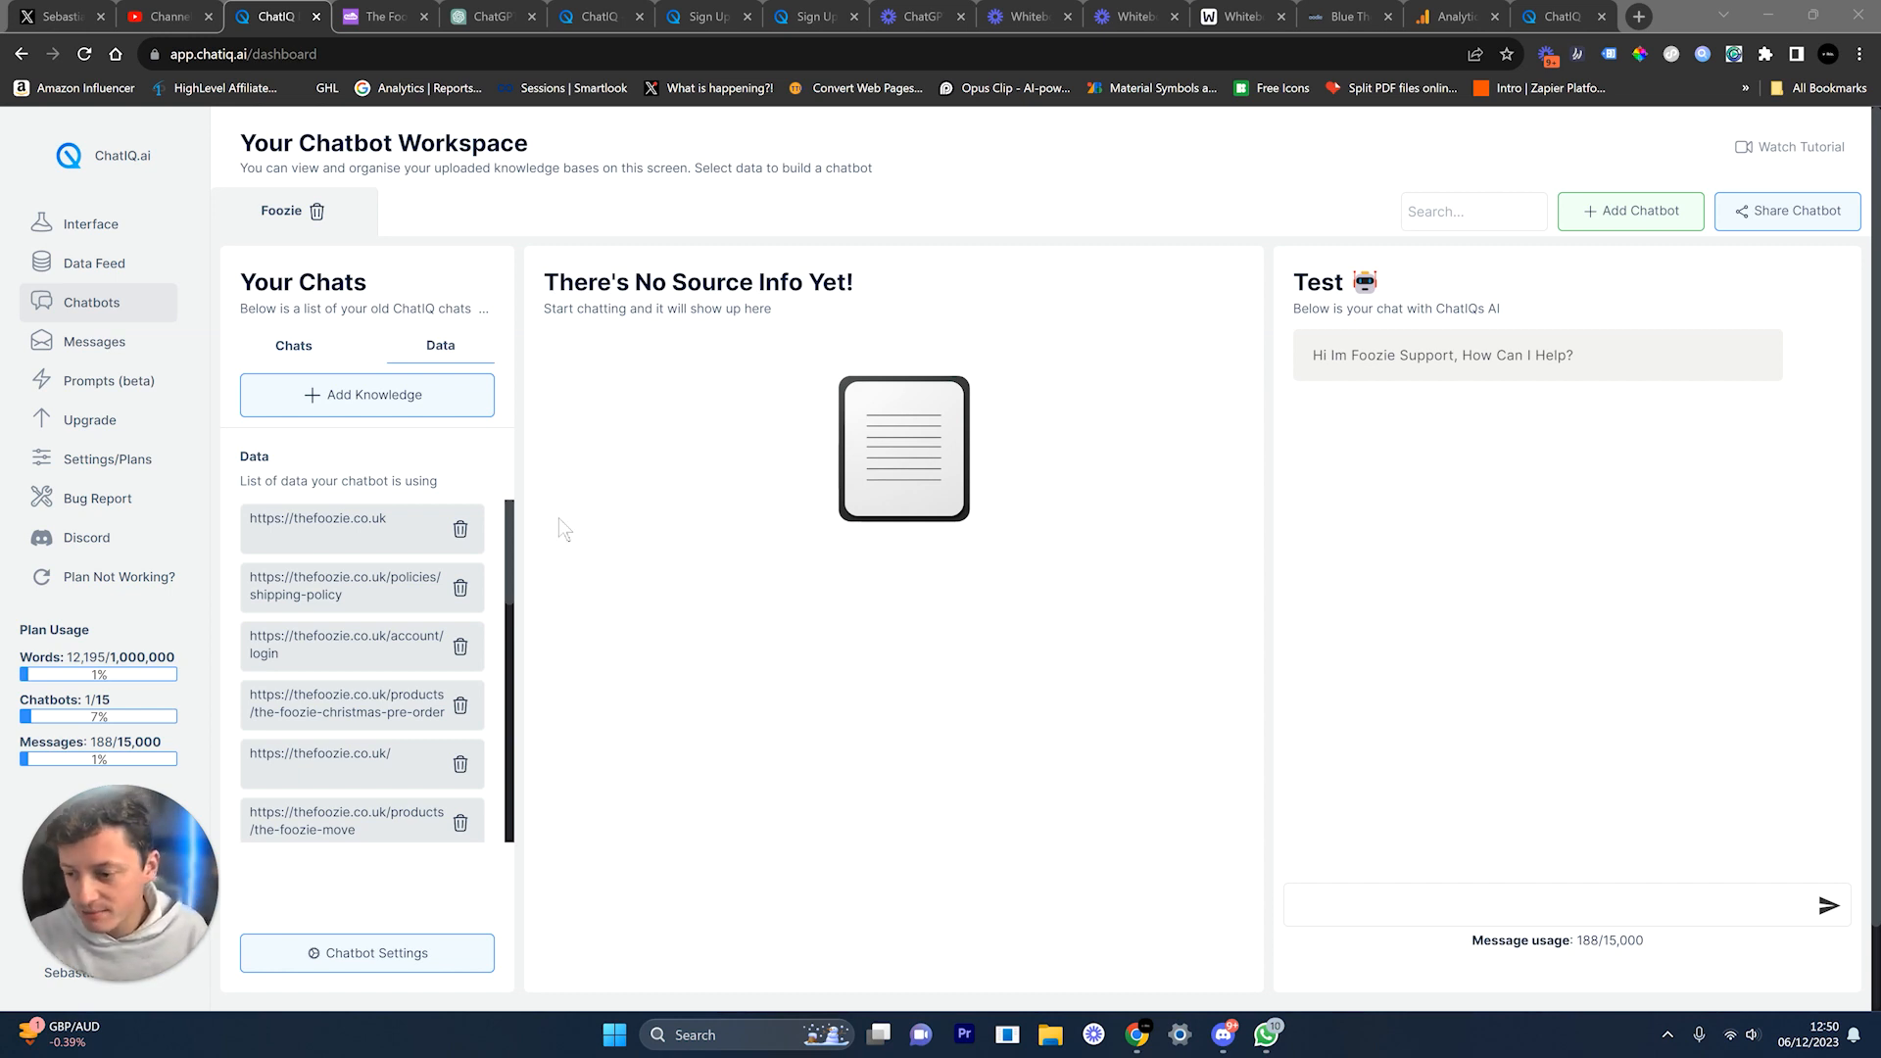
pyautogui.scroll(-8, 353, 592)
pyautogui.scroll(-6, 350, 603)
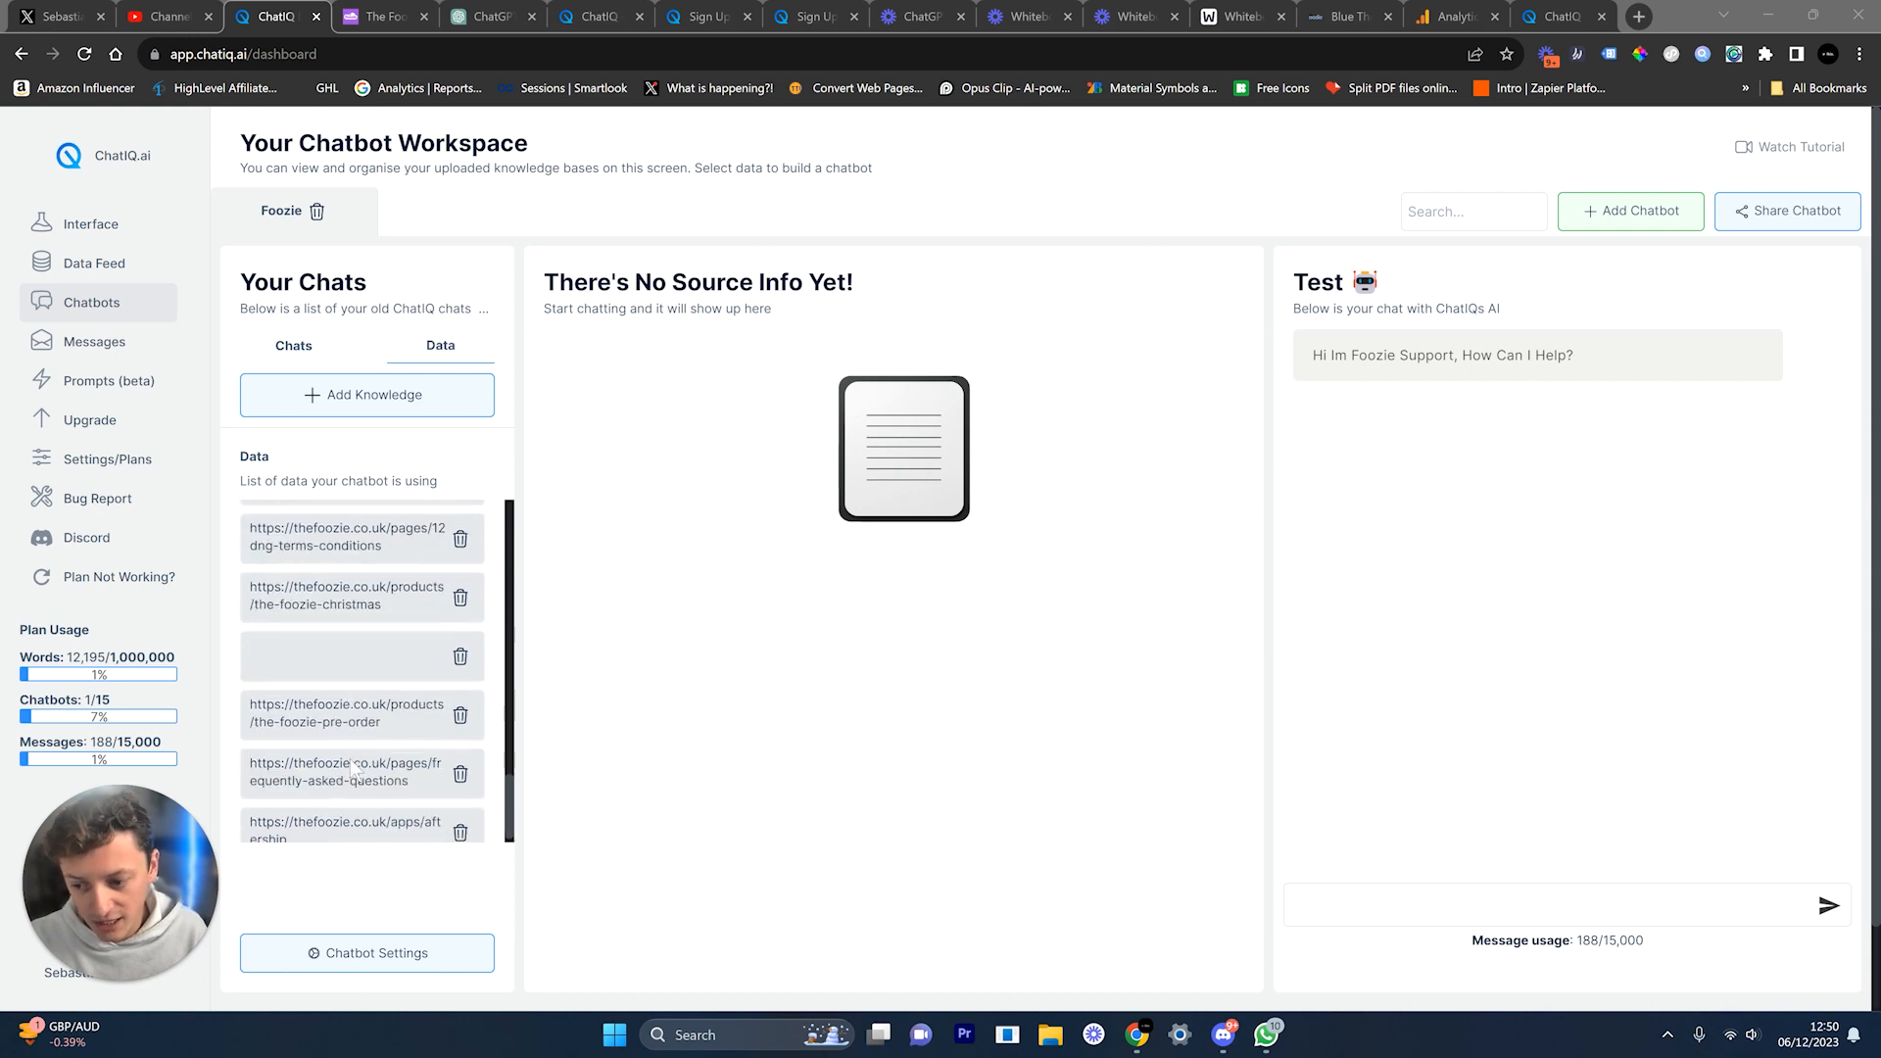
pyautogui.scroll(-2, 315, 658)
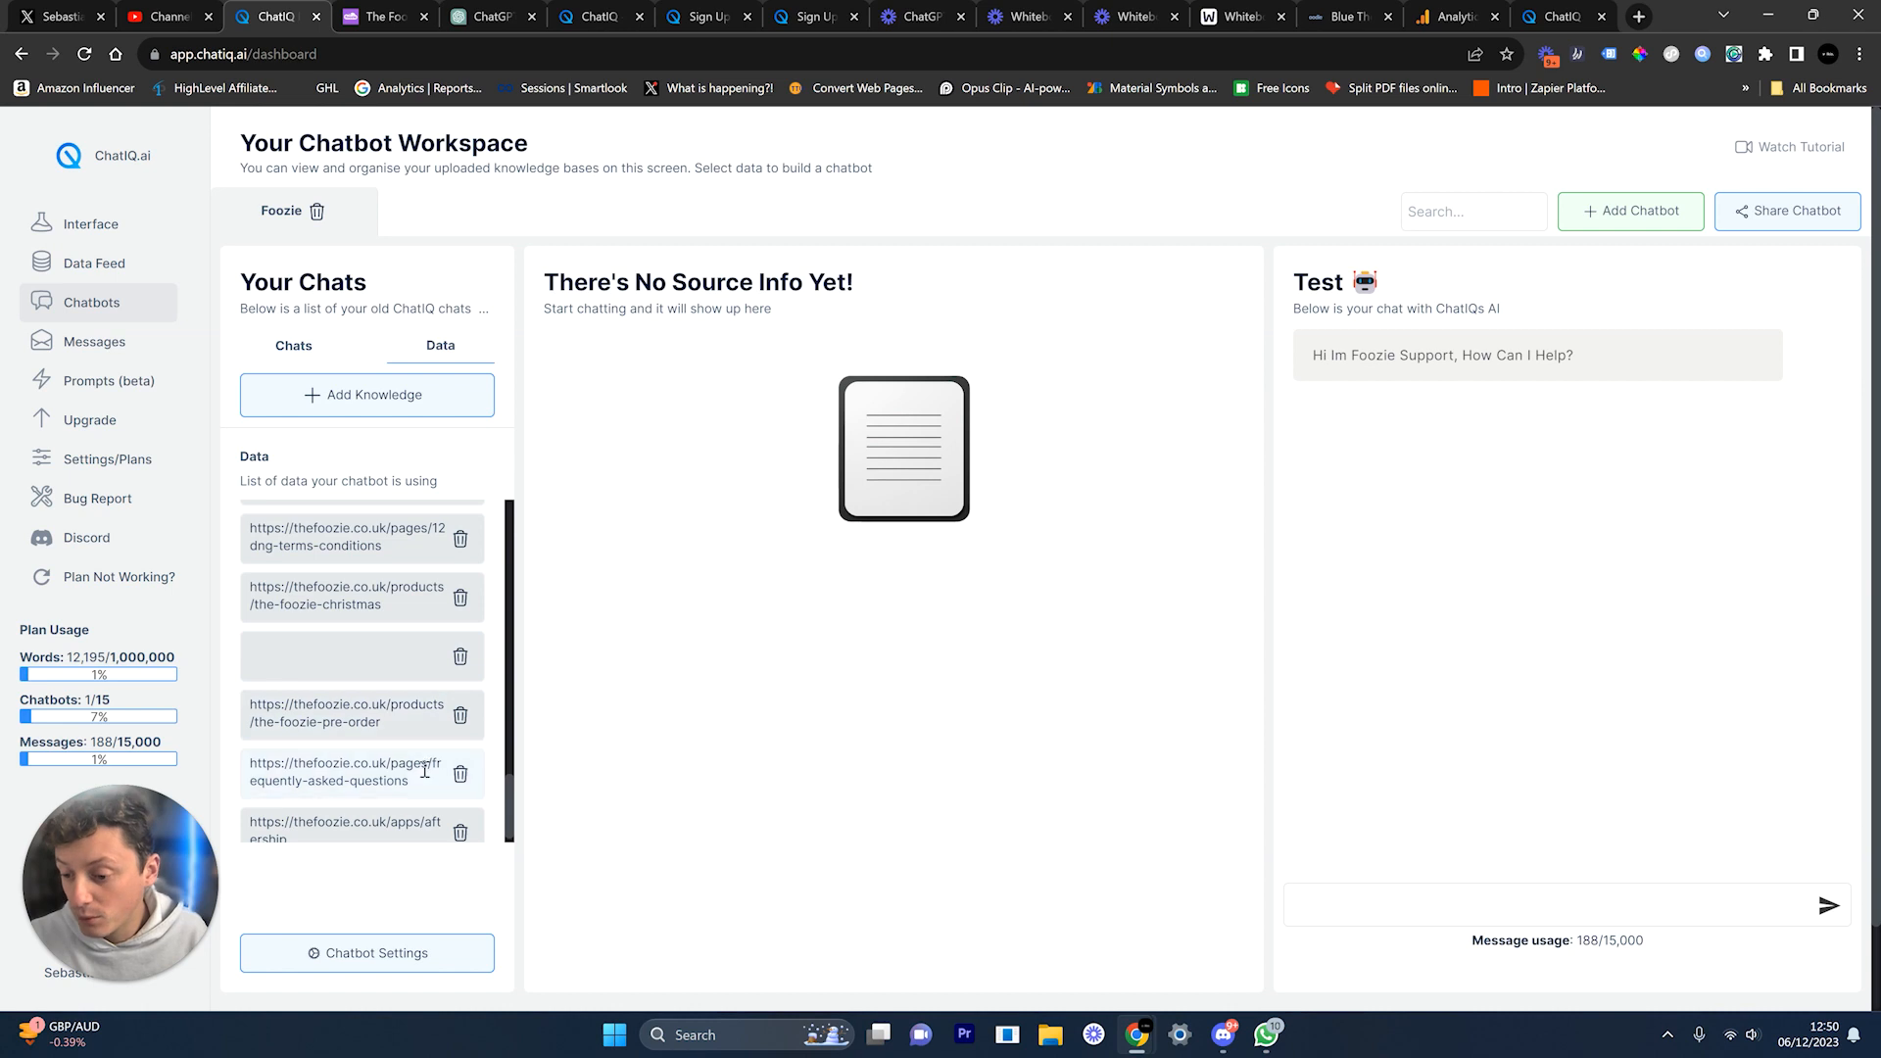
pyautogui.click(461, 718)
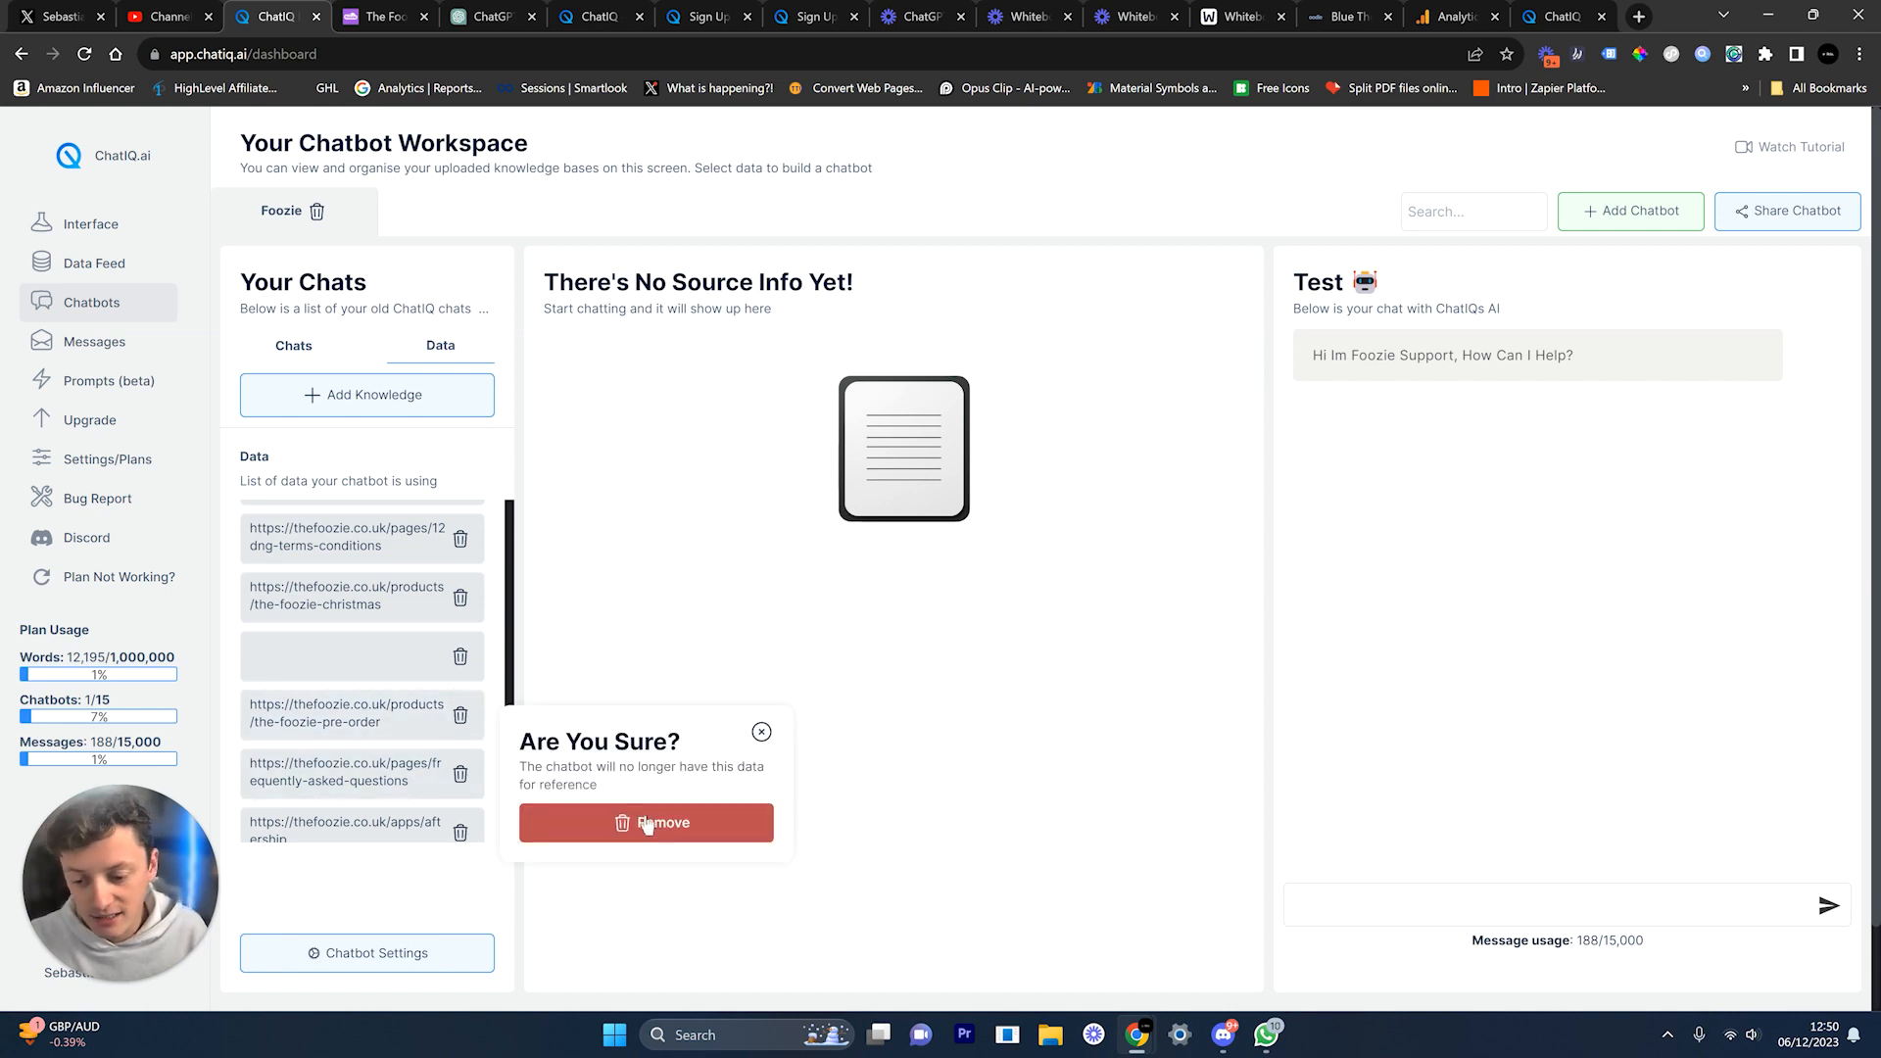
# Step: Cancel the pre-order removal, close Add Knowledge unchanged, and view the 'what is the foozie?' answer
pyautogui.click(764, 733)
pyautogui.click(420, 392)
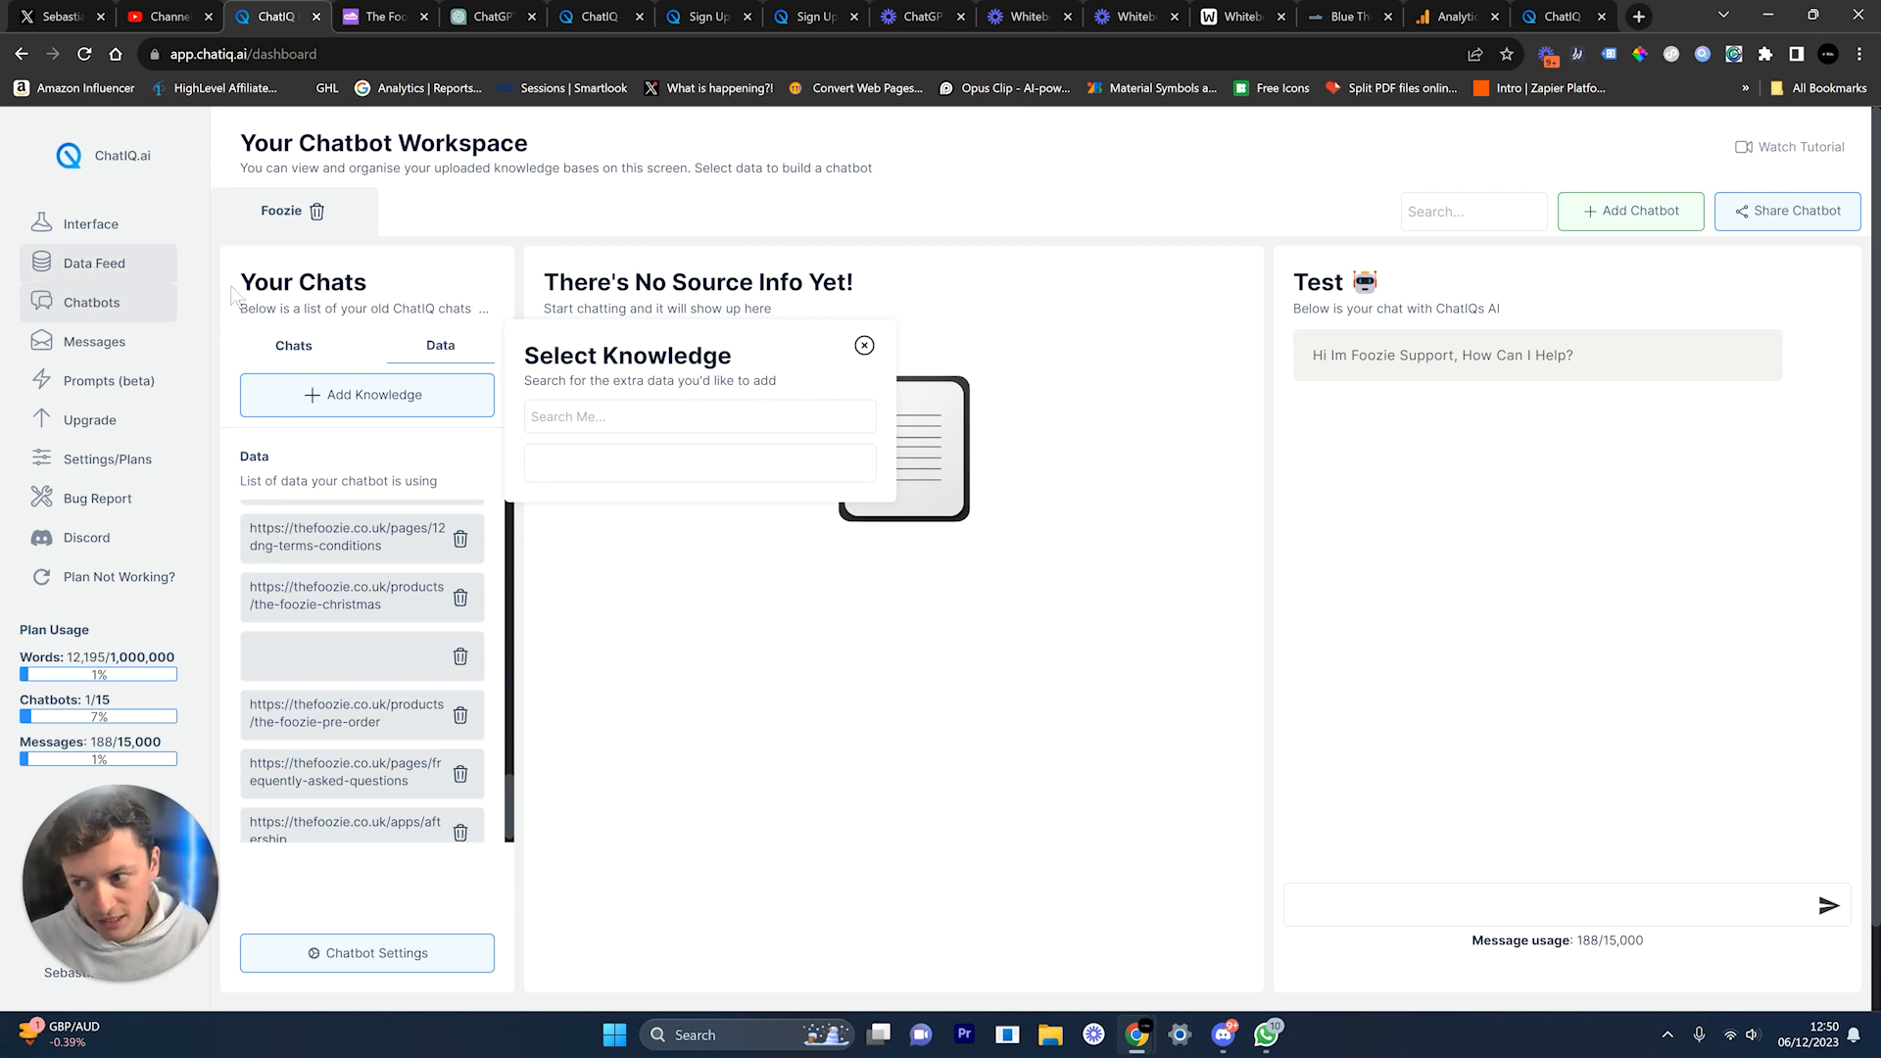
pyautogui.click(864, 347)
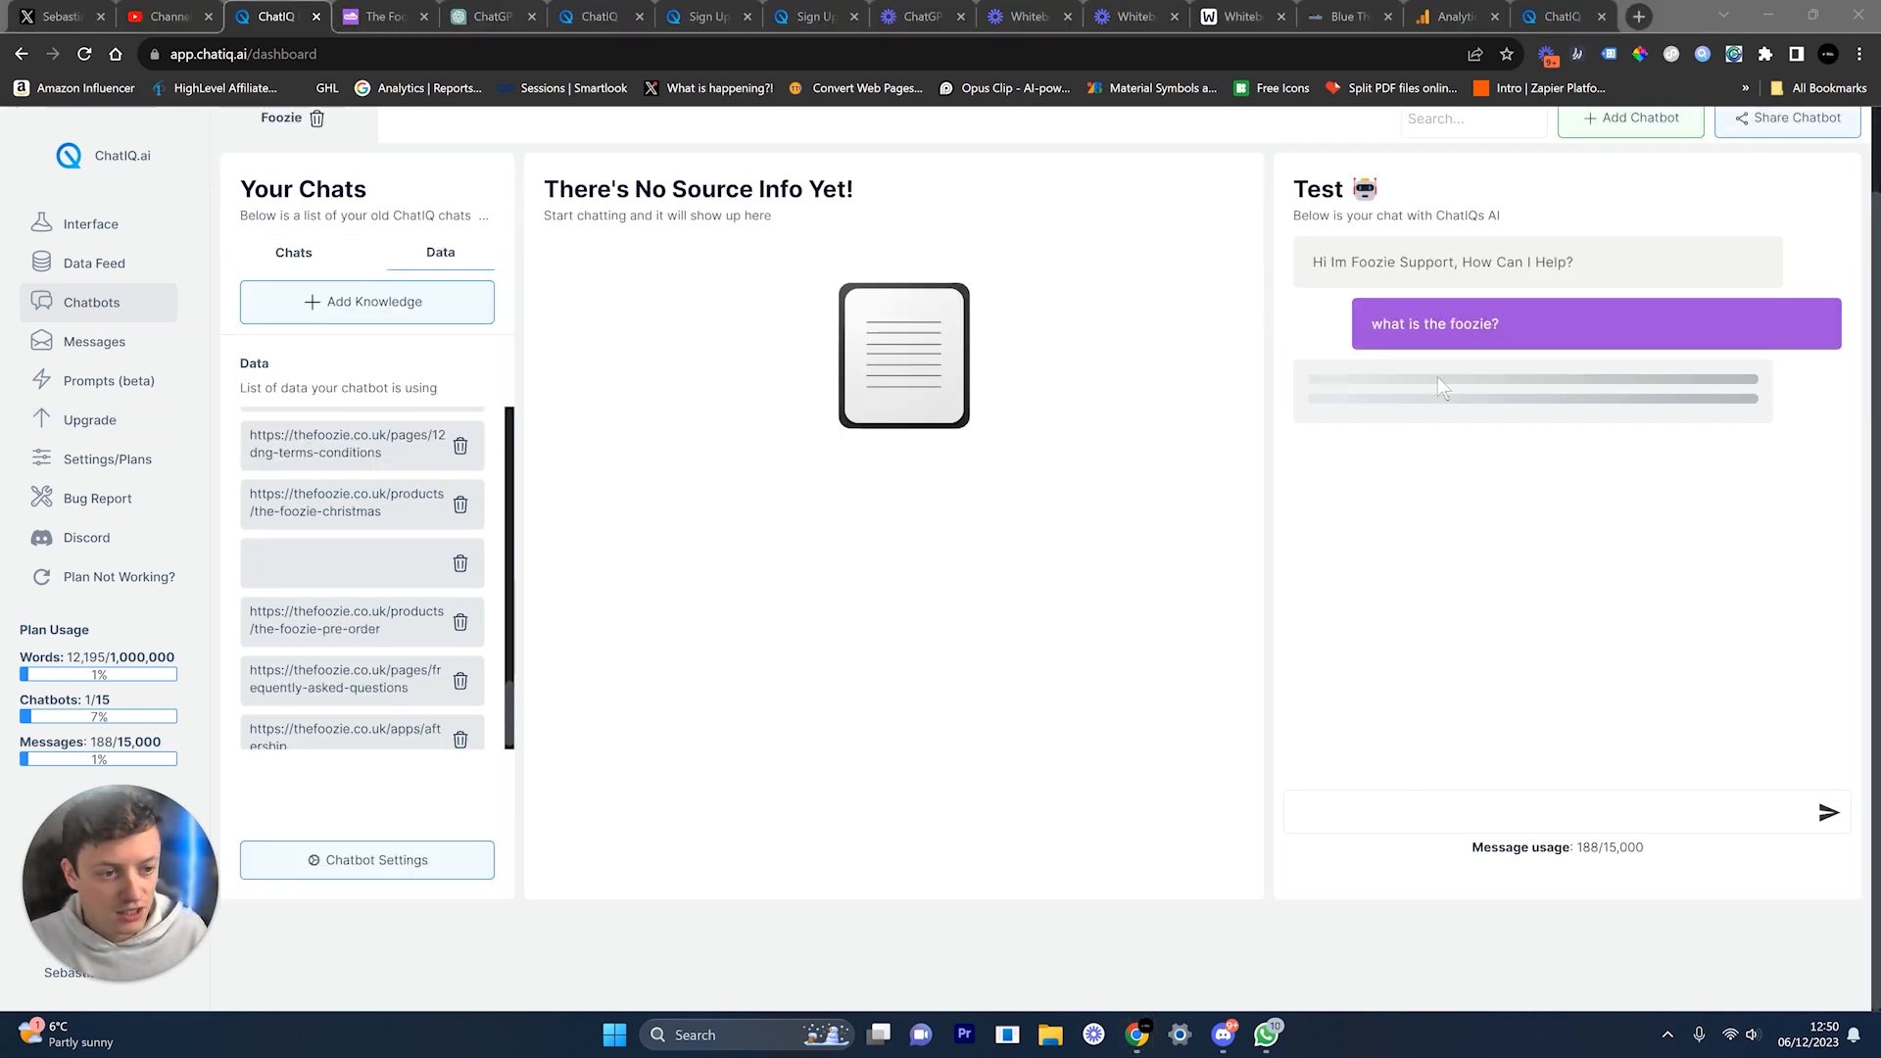
pyautogui.scroll(1, 1438, 376)
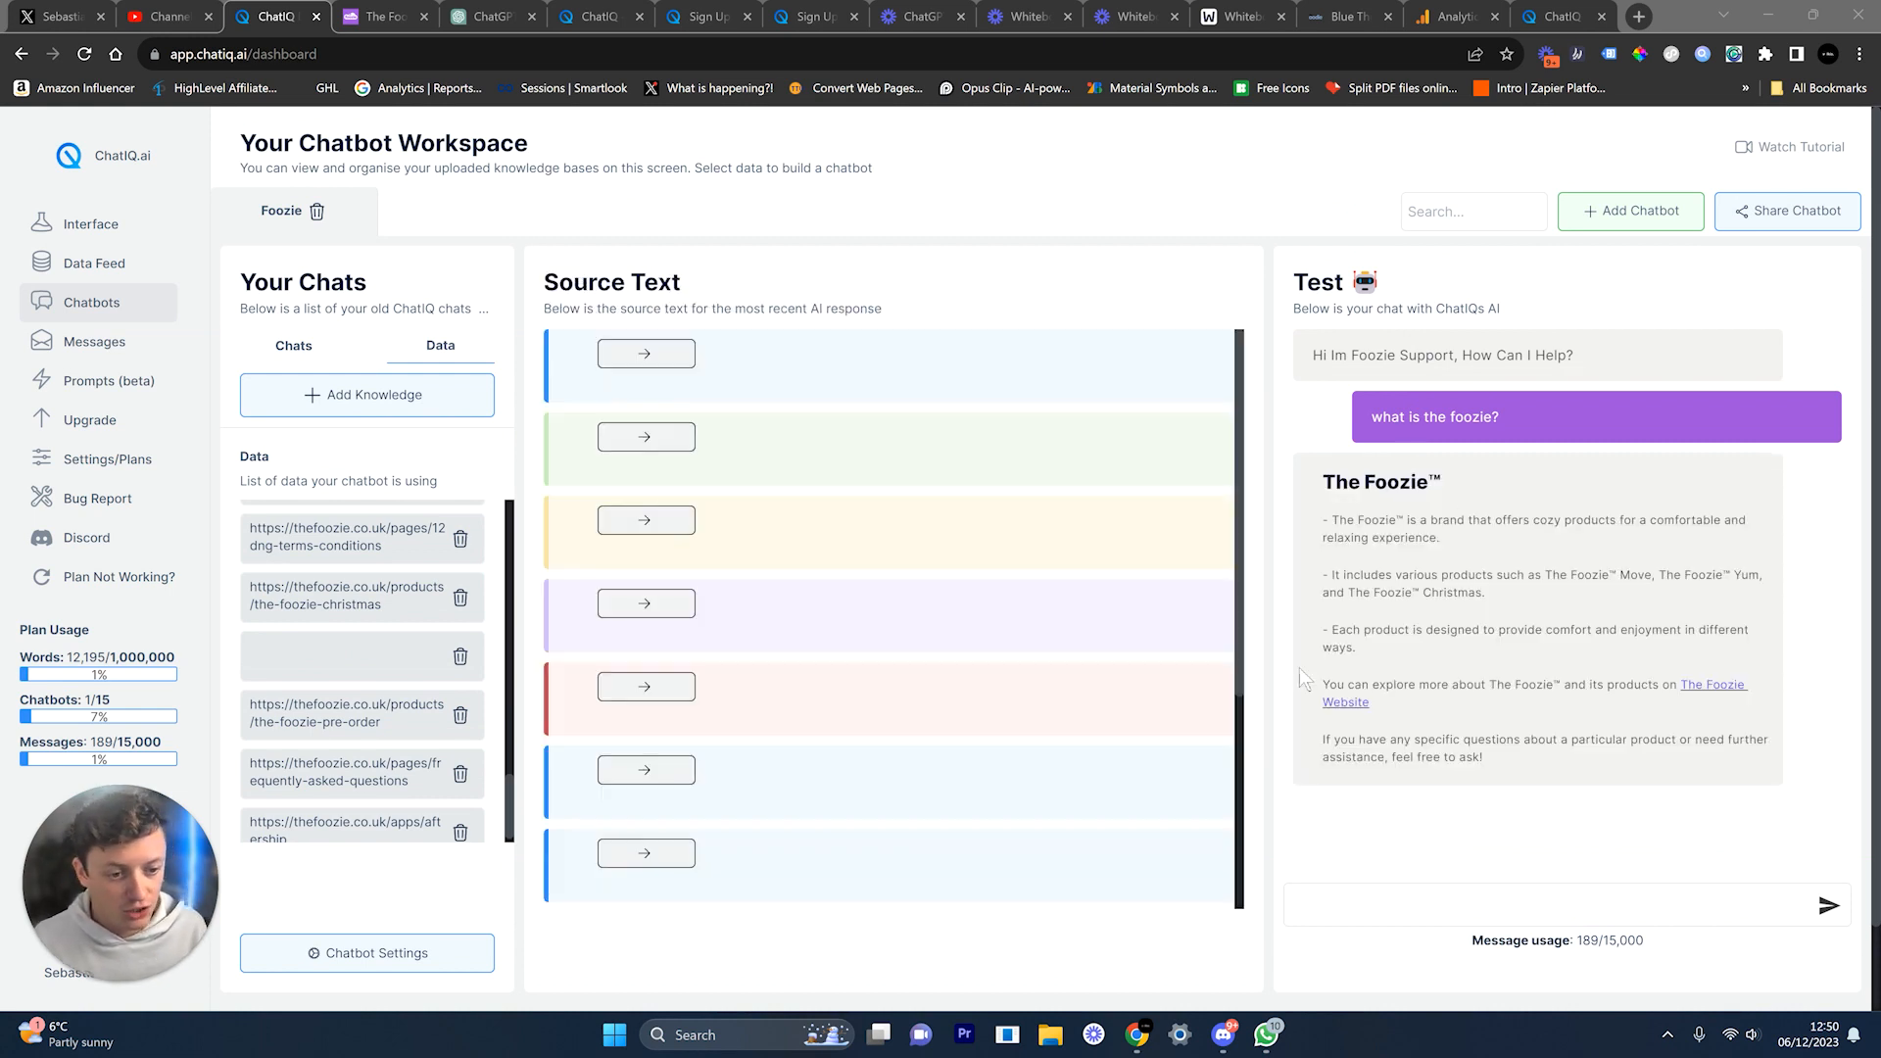
# Step: Review the reply's Source Text, then open Share Chatbot to show Foozie's embed code
pyautogui.scroll(-10, 677, 535)
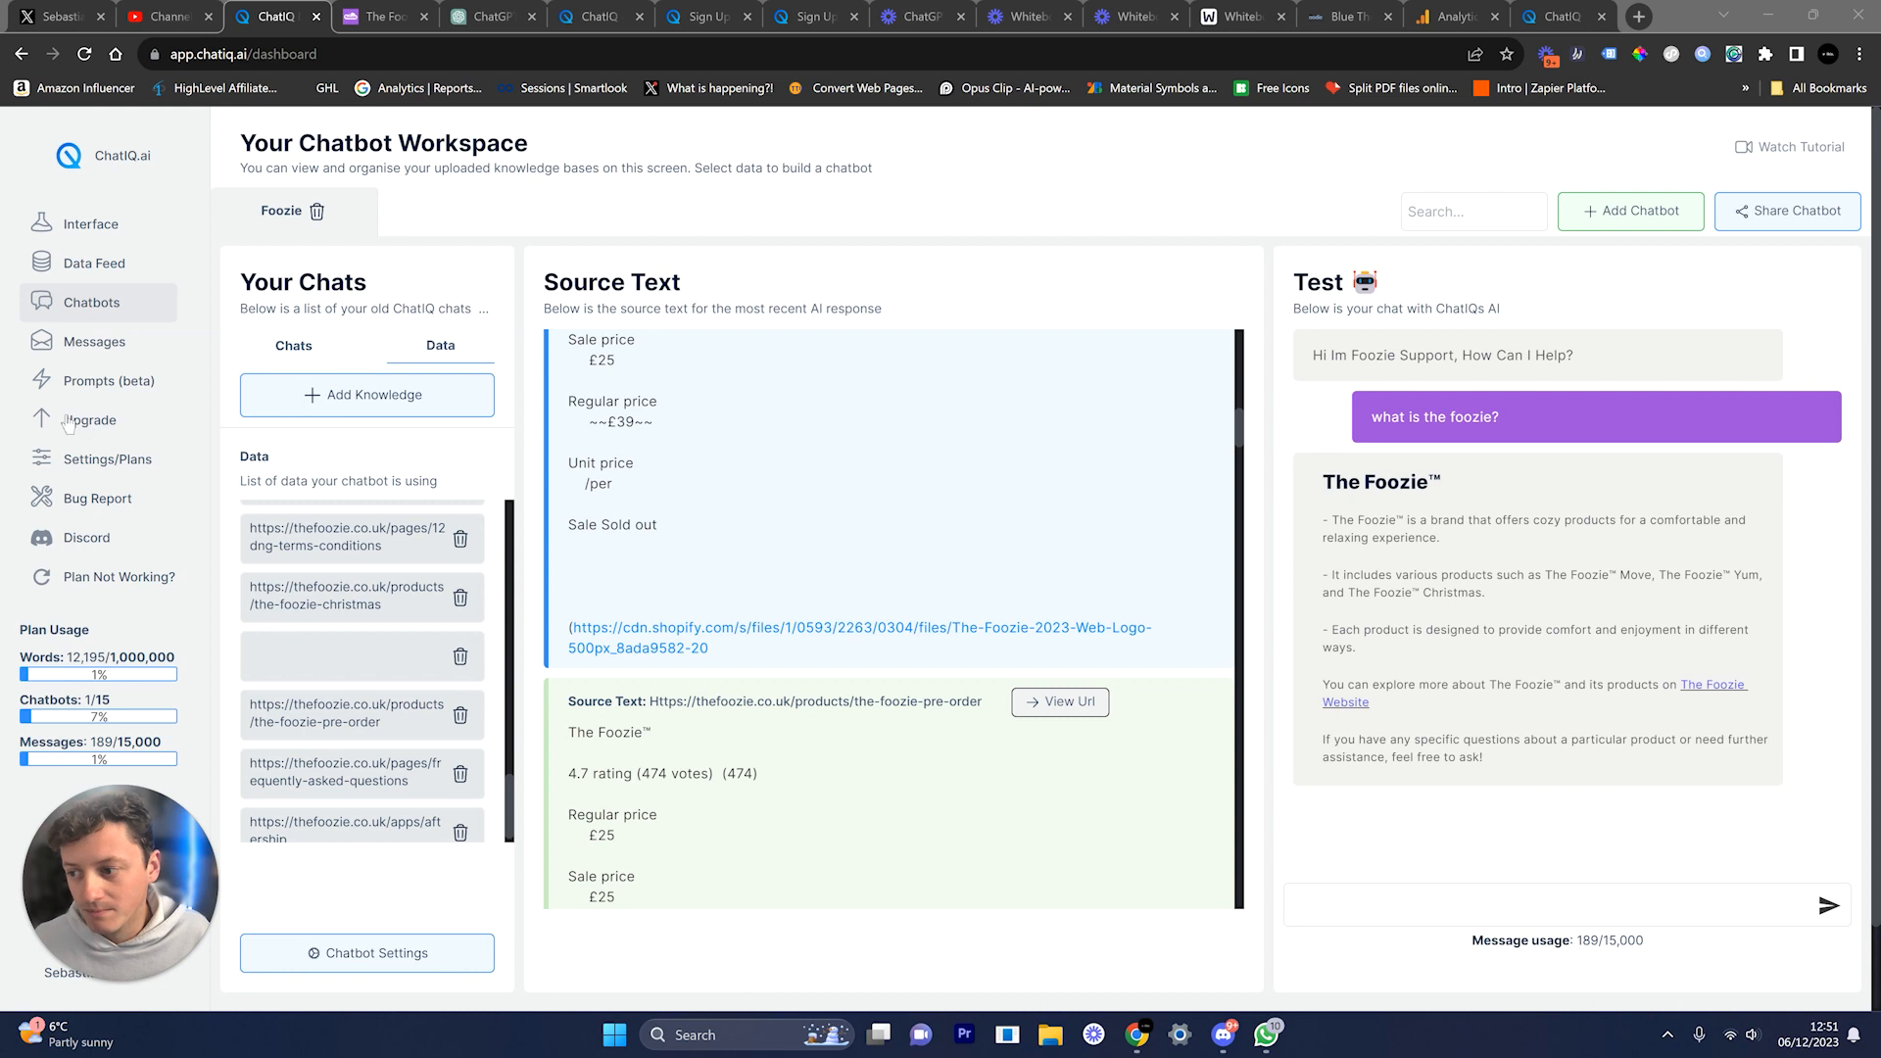
pyautogui.click(1418, 617)
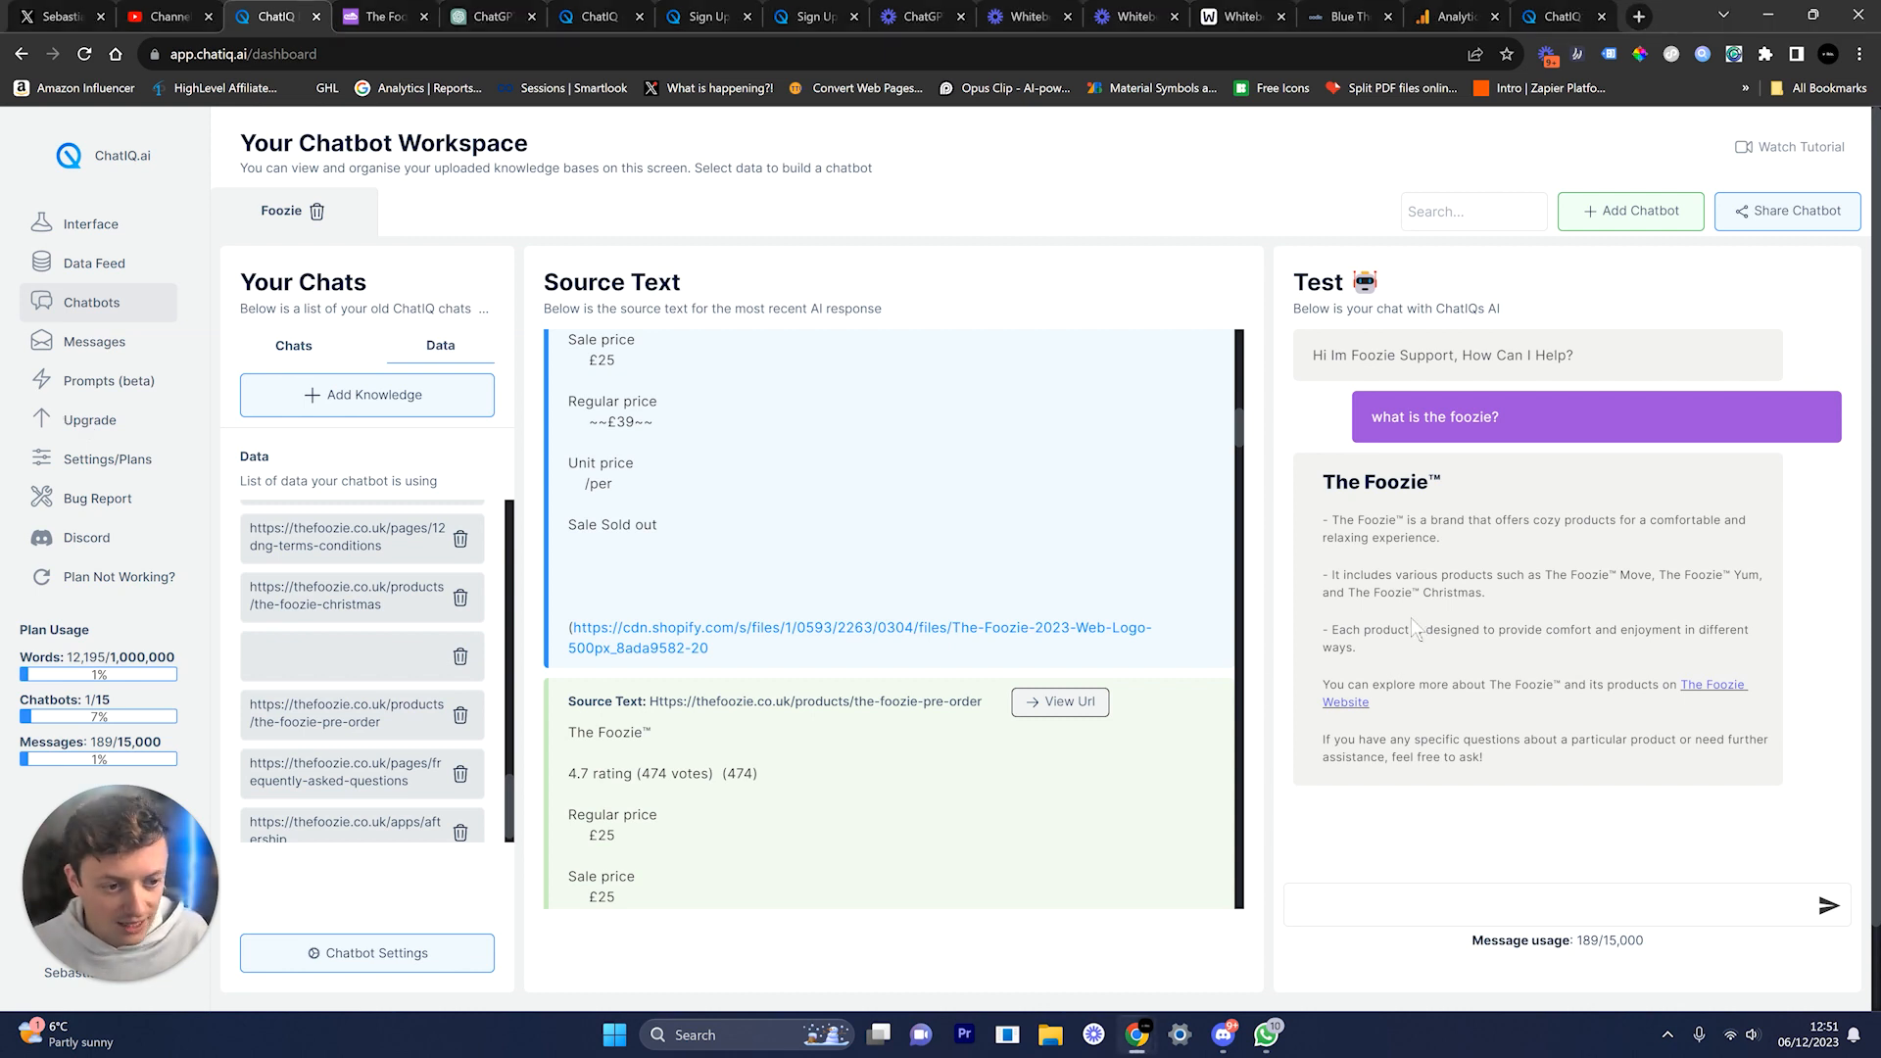
pyautogui.click(1797, 215)
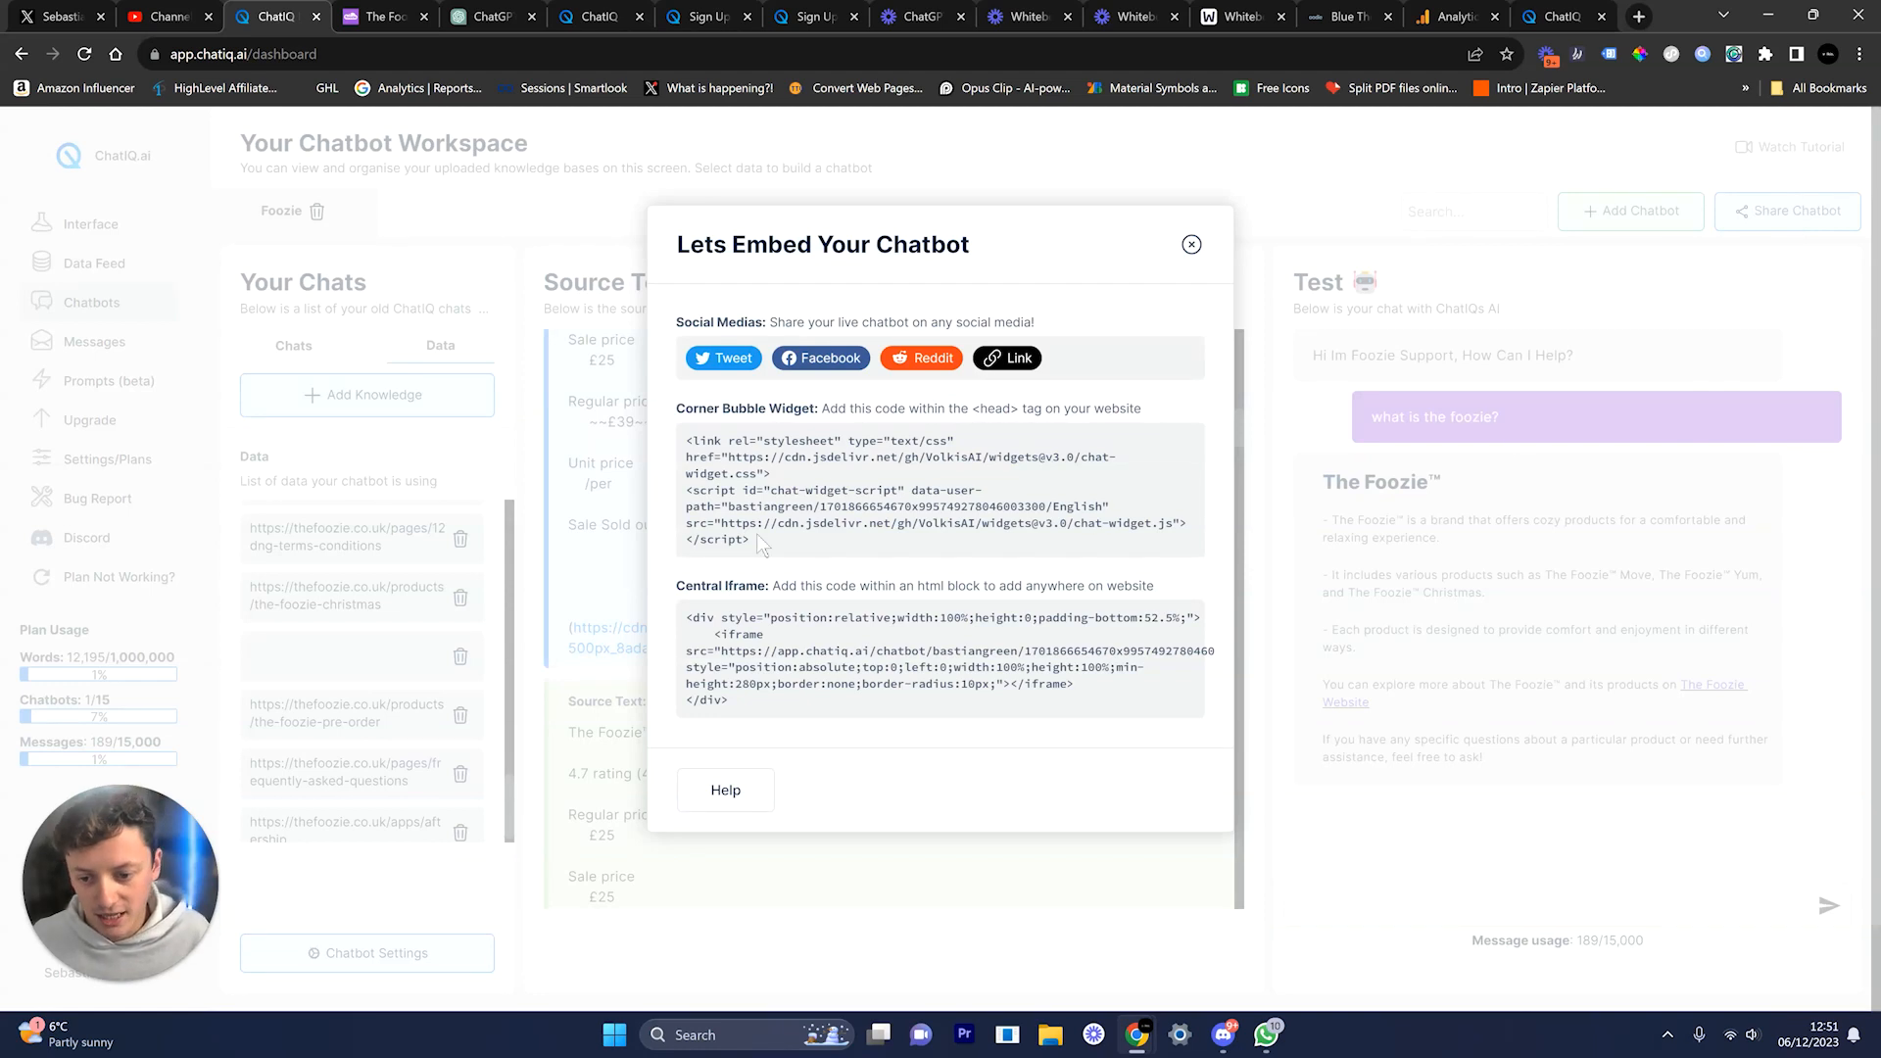
# Step: Select the corner bubble widget code, close the embed window, and try the chatiq.ai homepage demo chat
pyautogui.moveTo(761, 544); pyautogui.dragTo(654, 438)
pyautogui.click(1192, 244)
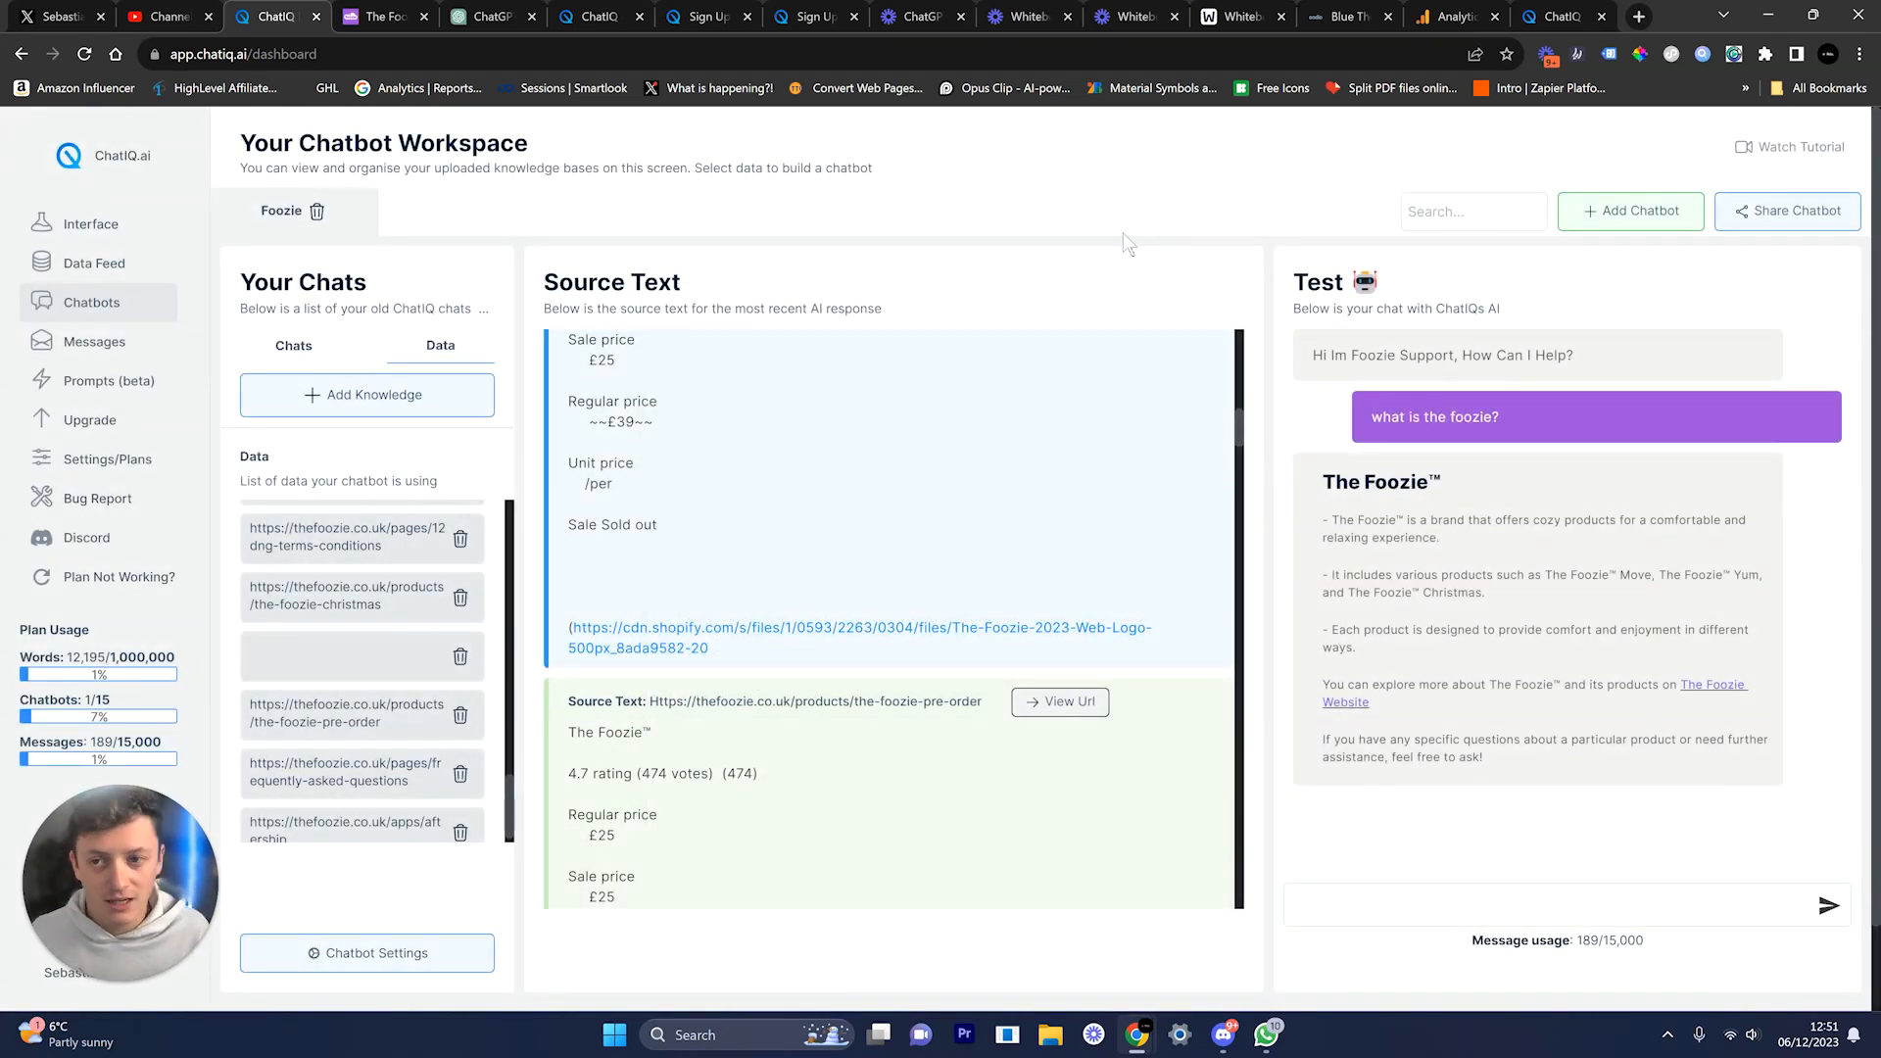
pyautogui.click(593, 16)
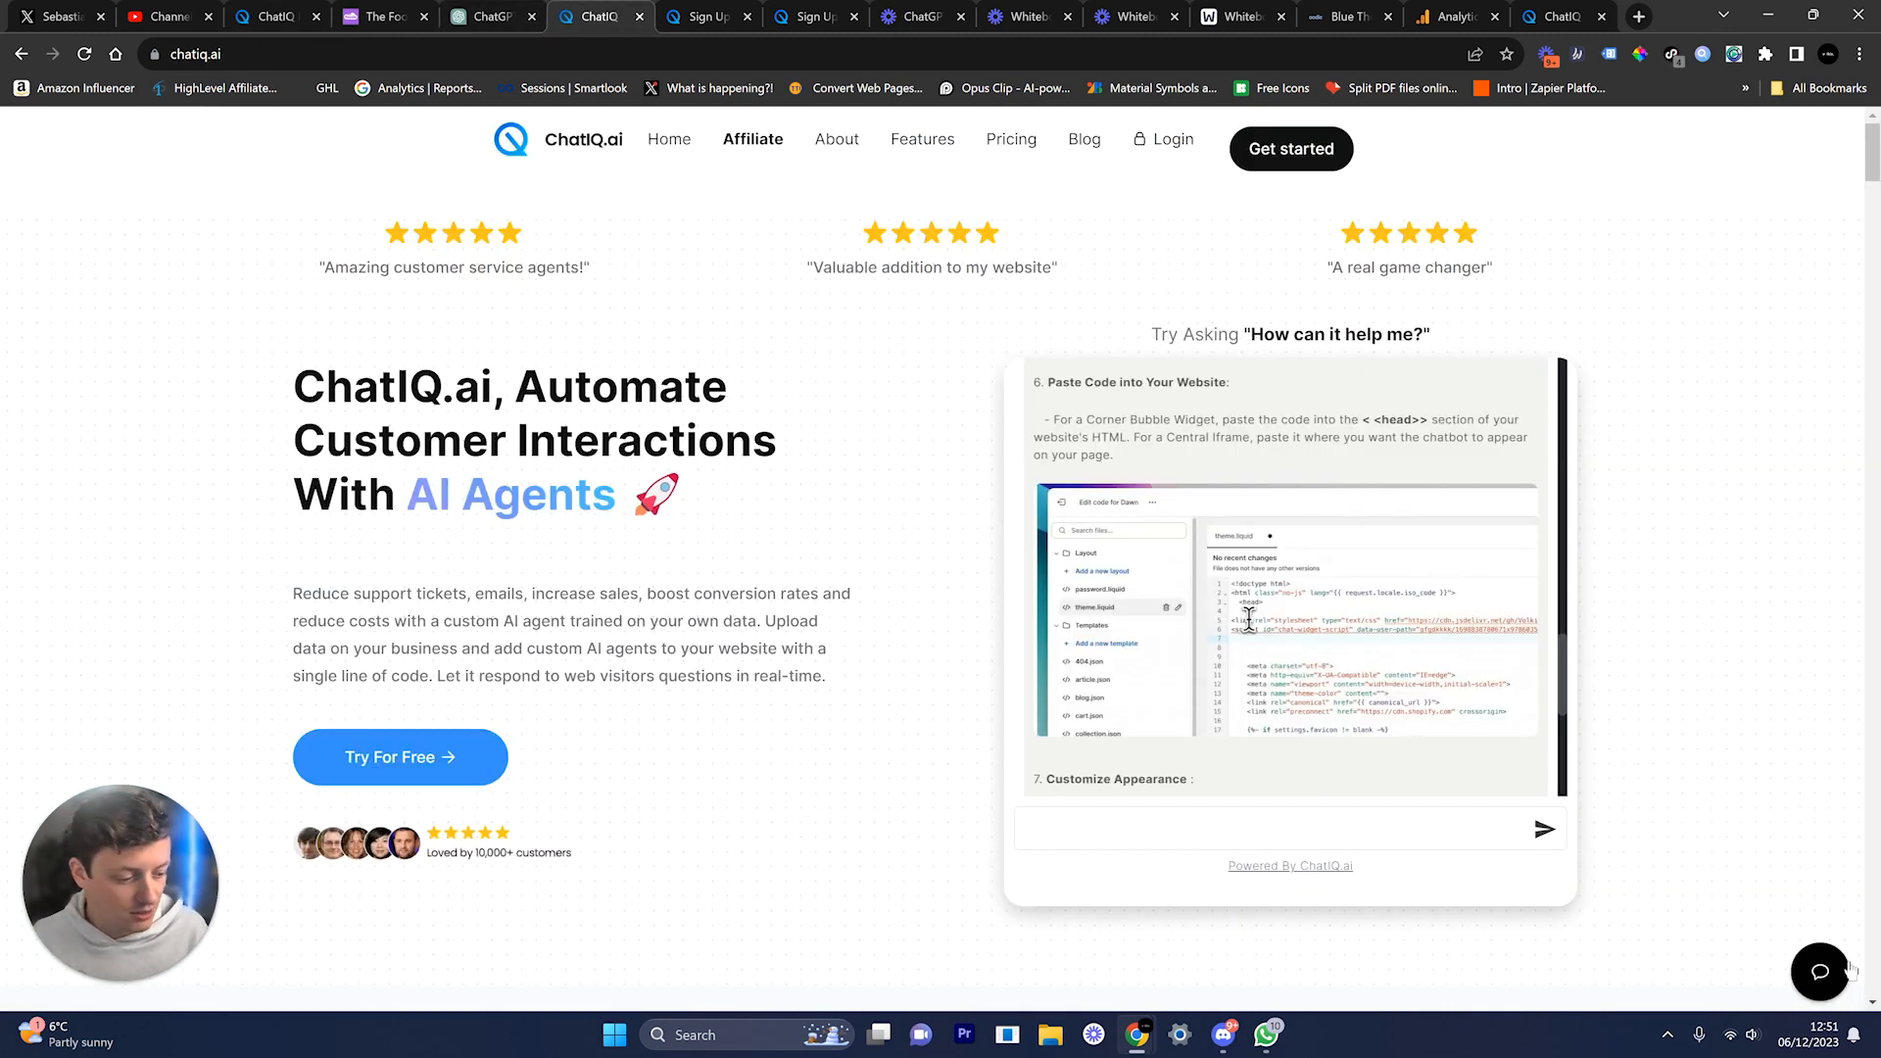
pyautogui.click(1820, 974)
pyautogui.click(1821, 974)
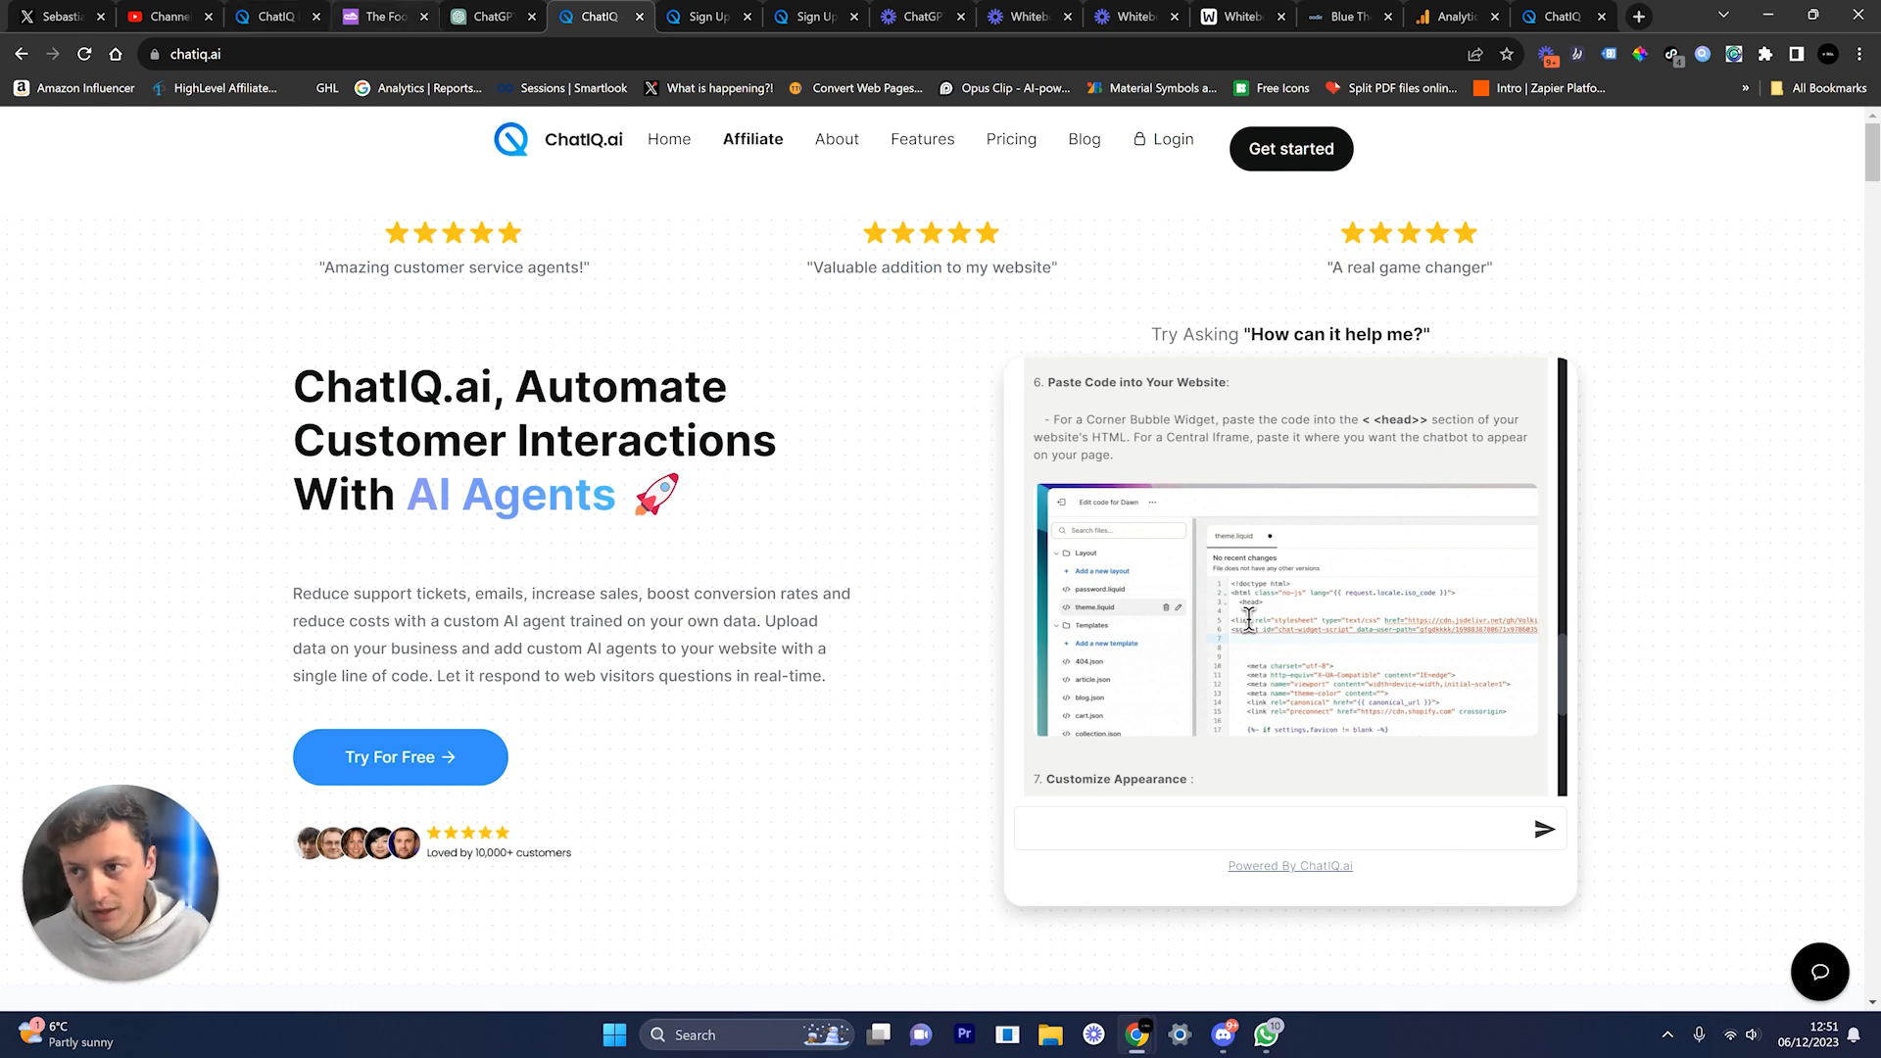
# Step: Glance at the Foozie tab, then follow The Foozie Website link in the test reply
pyautogui.click(382, 17)
pyautogui.click(276, 16)
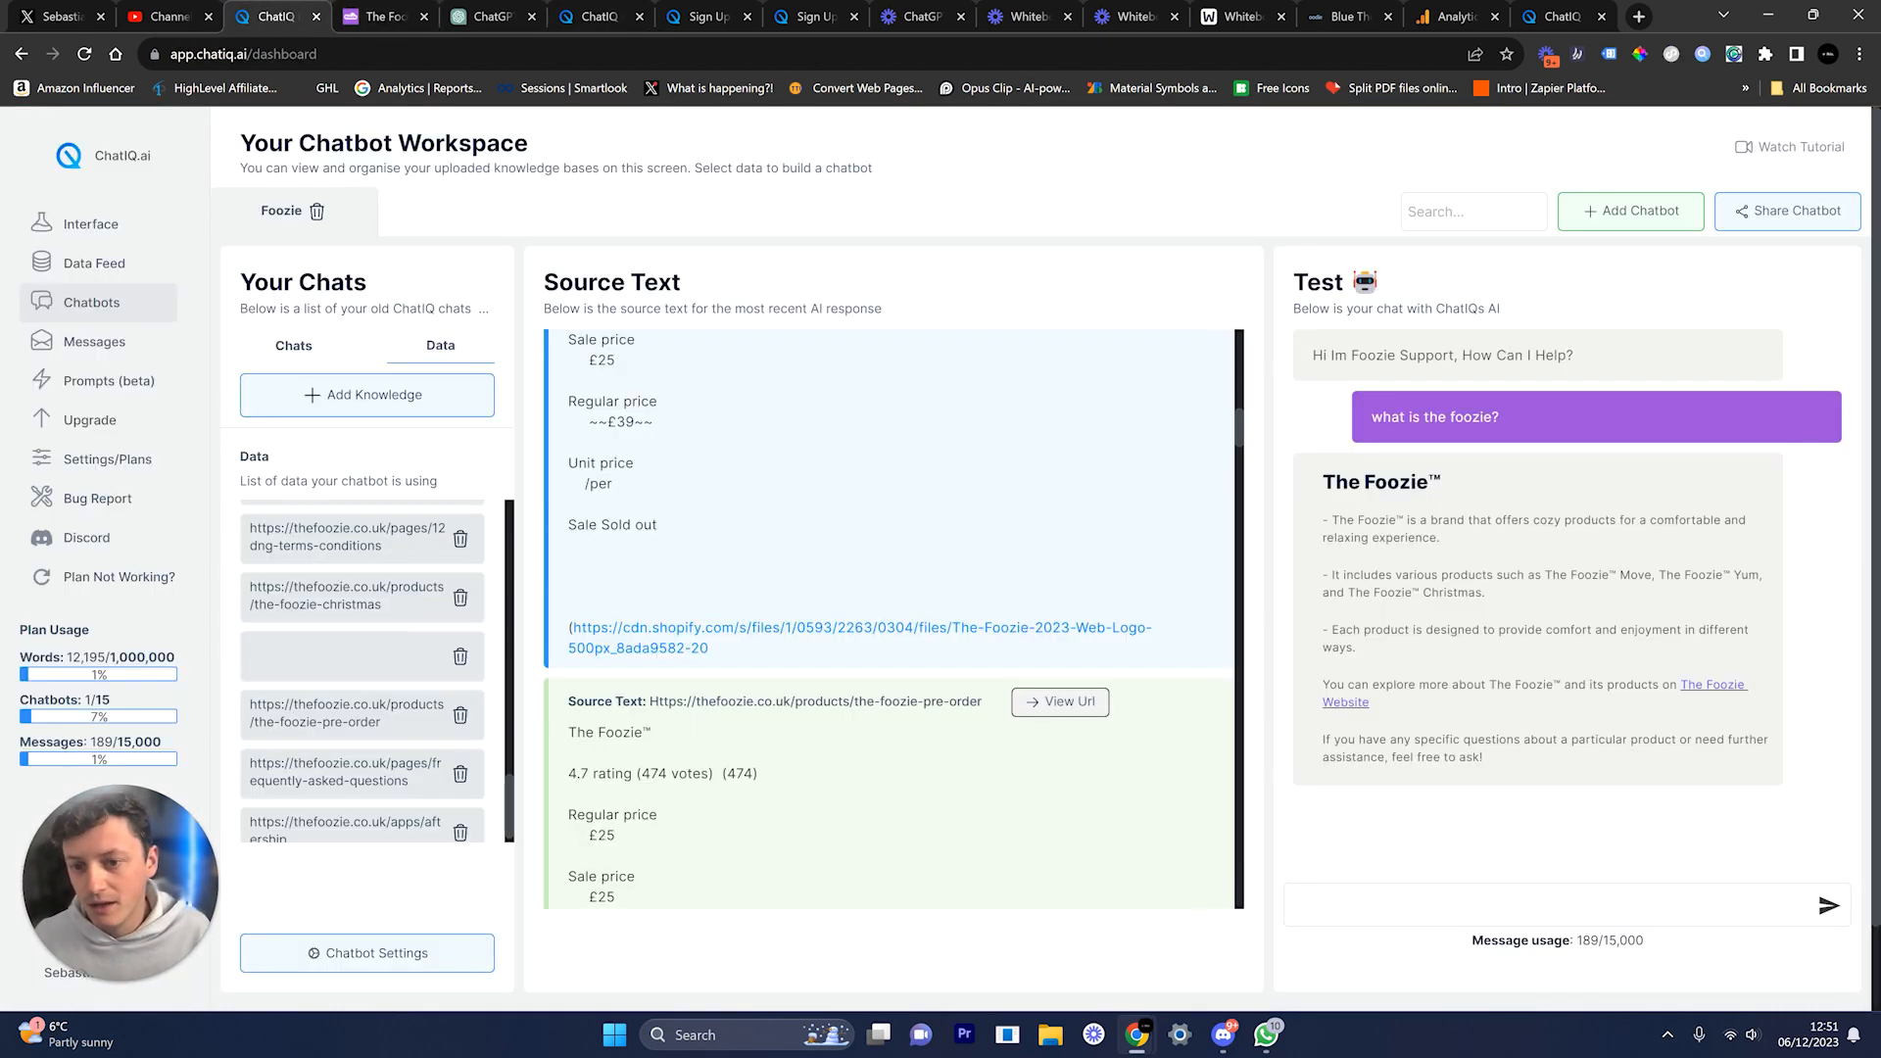
pyautogui.click(1713, 687)
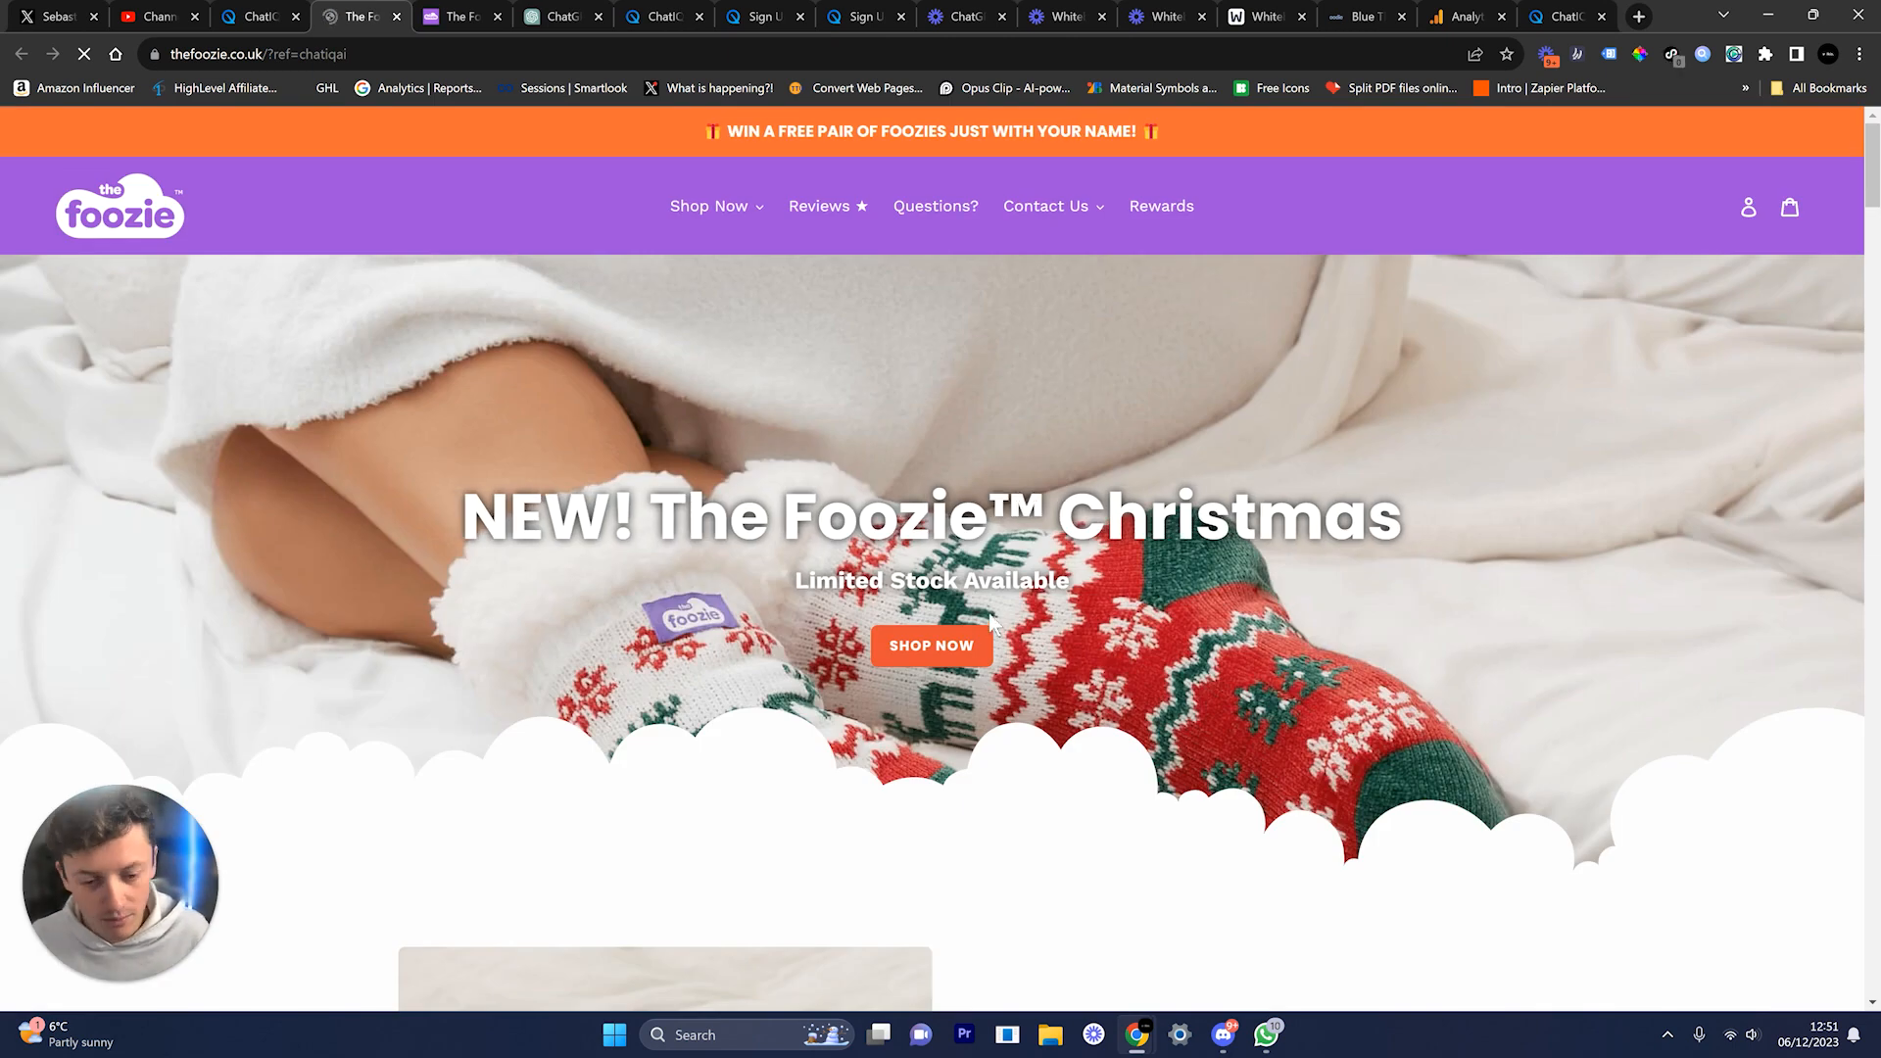
# Step: Scroll the Foozie homepage, highlight the '?ref=chatiqai' tag in its address, and return to ChatIQ
pyautogui.scroll(-18, 976, 587)
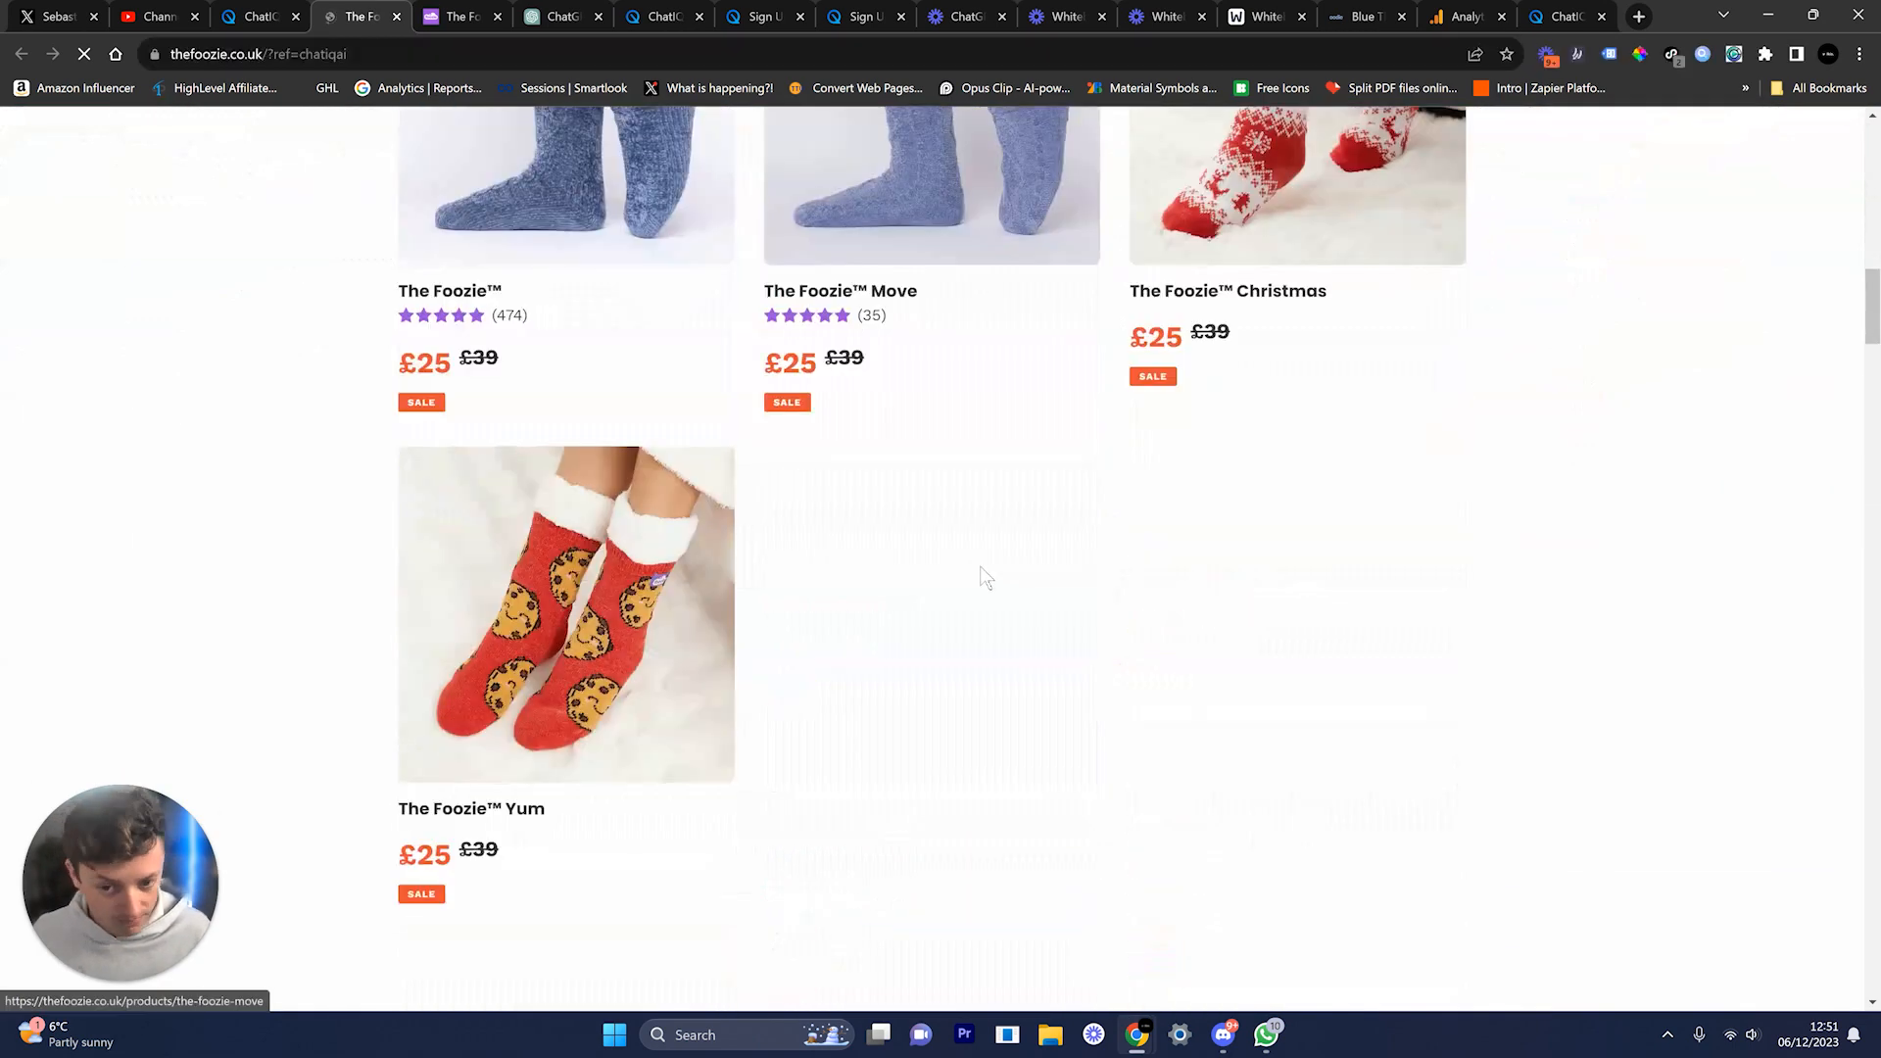
pyautogui.scroll(7, 982, 576)
pyautogui.scroll(10, 985, 492)
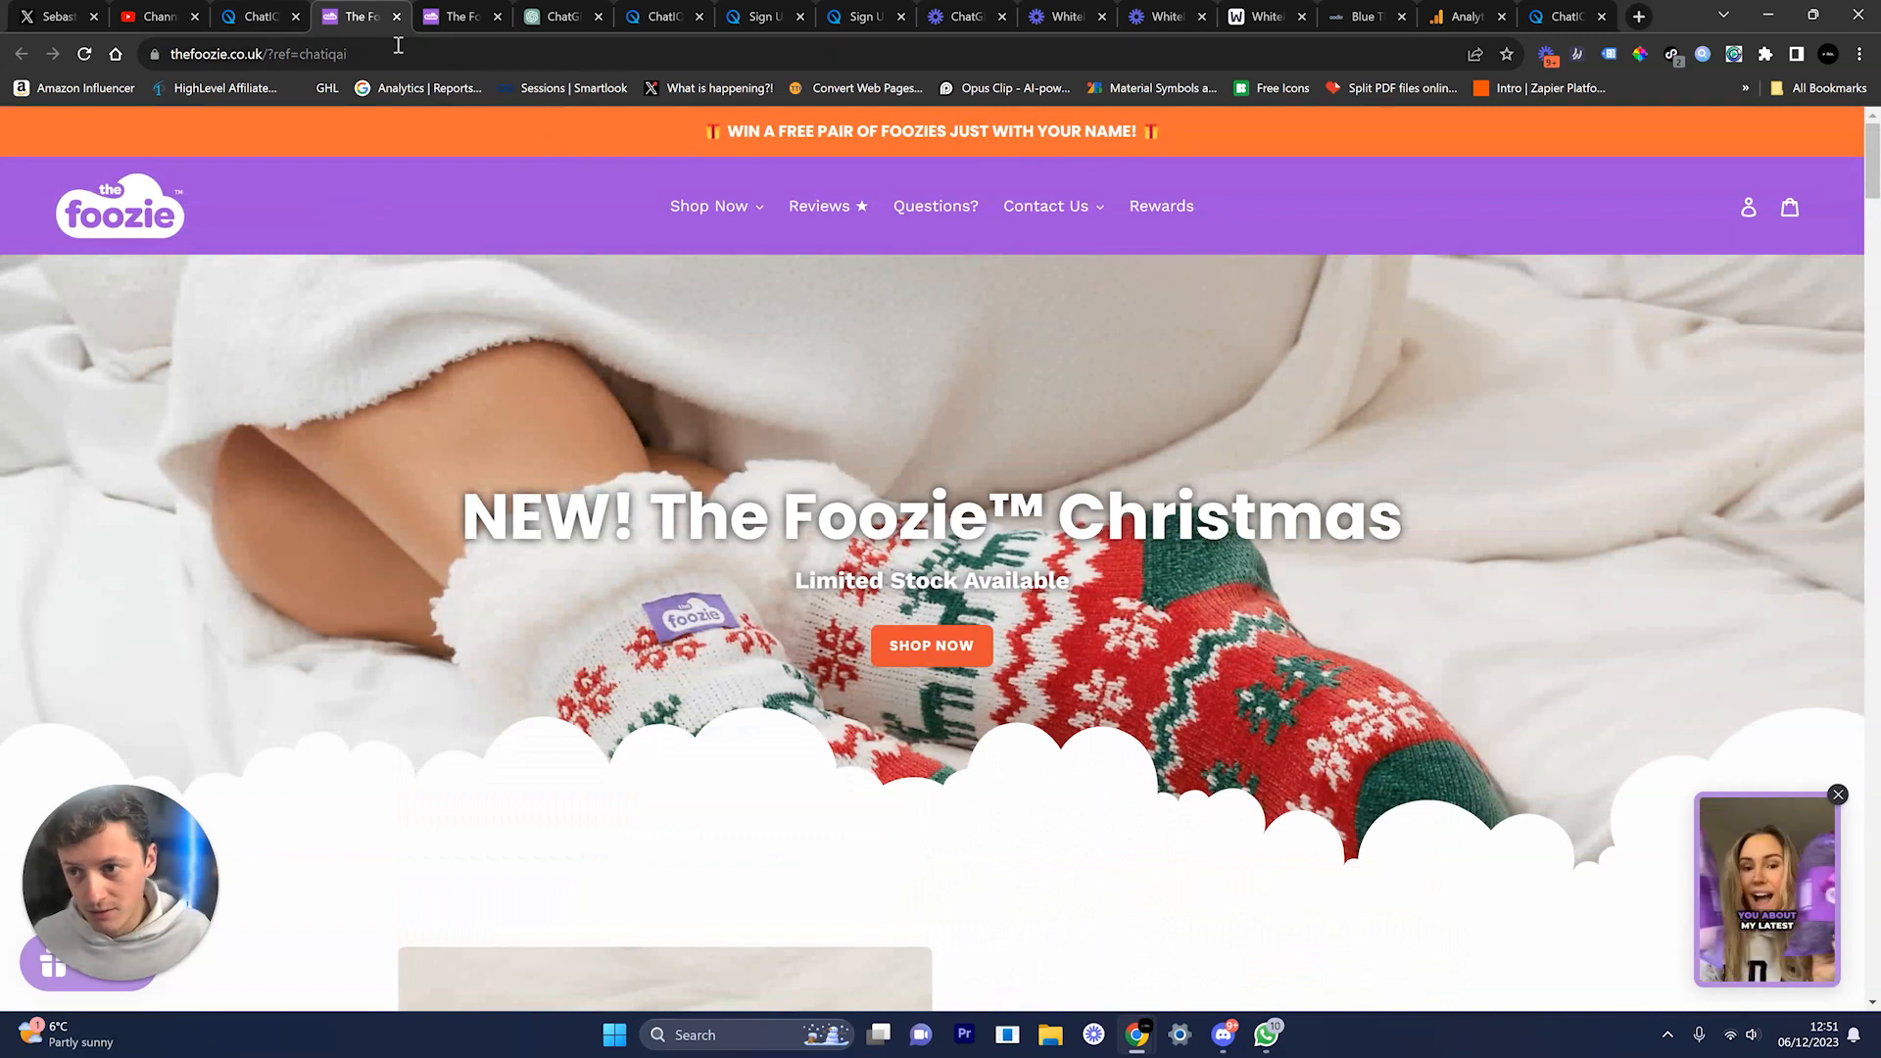
pyautogui.moveTo(401, 50); pyautogui.dragTo(266, 59)
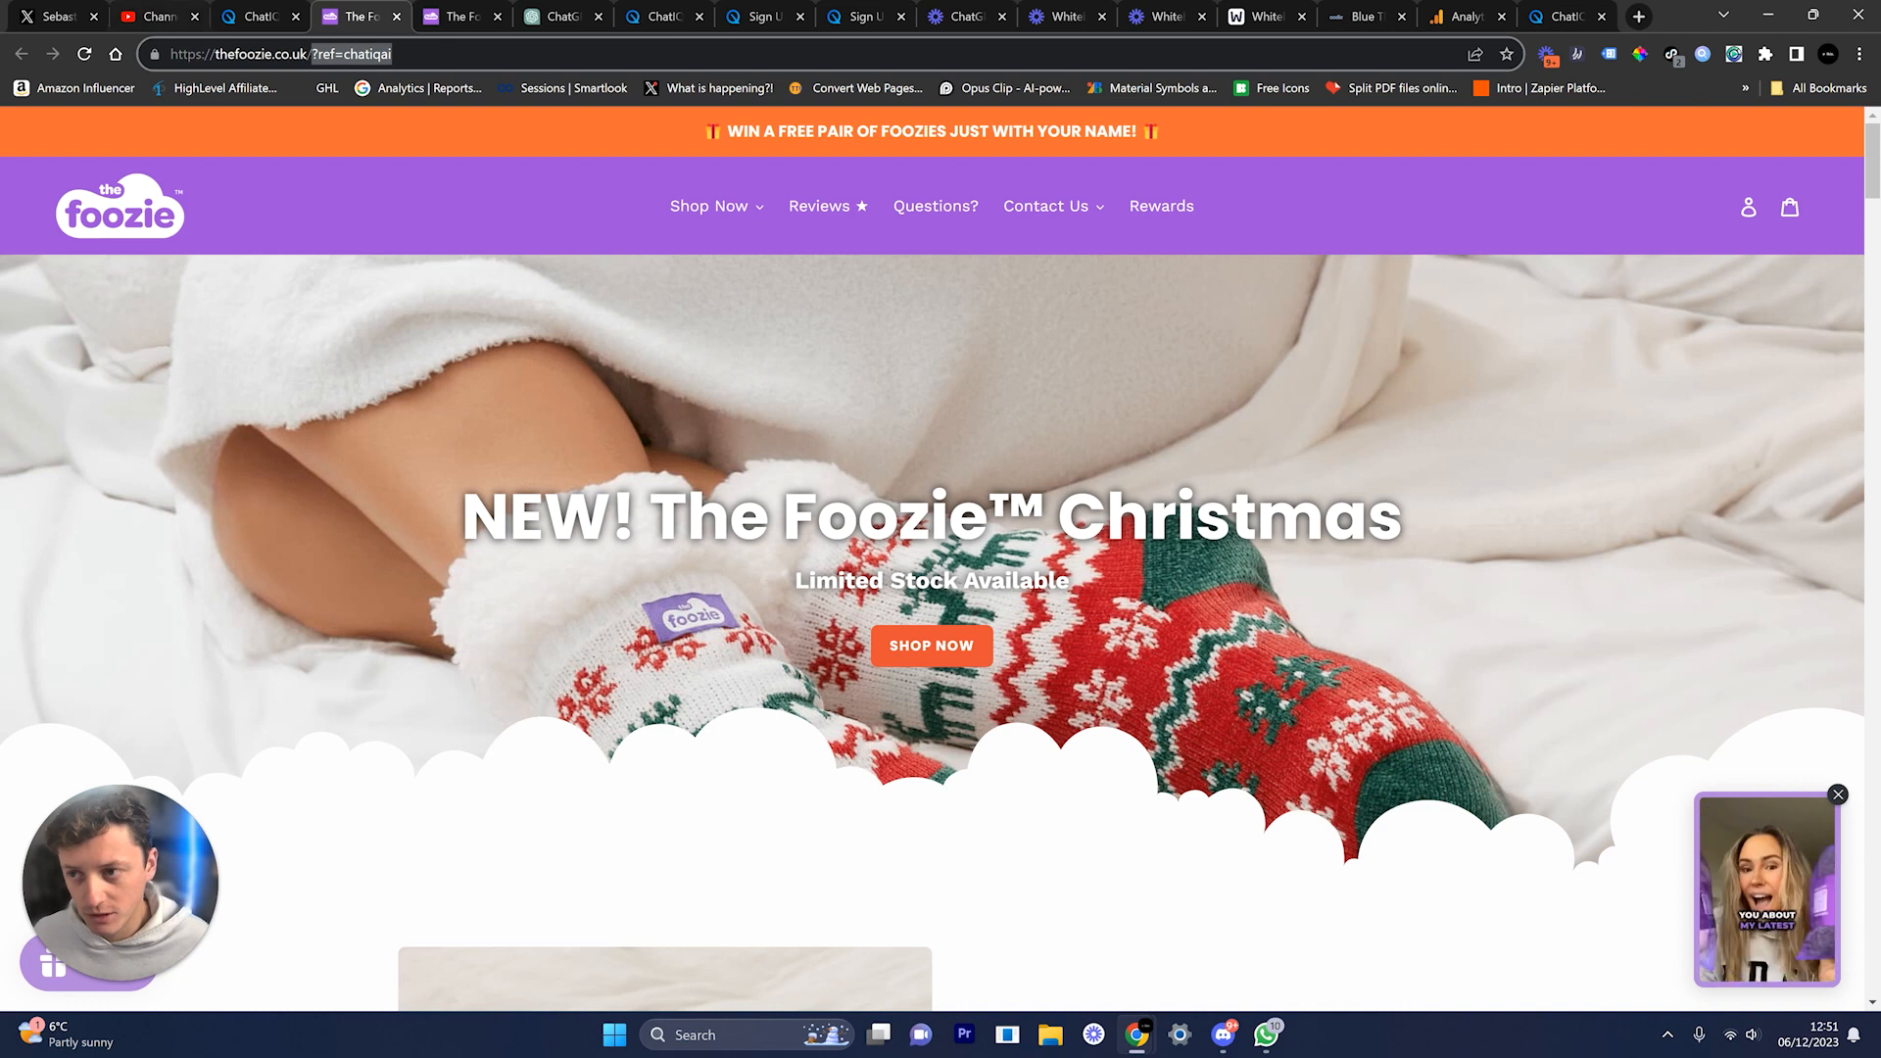
pyautogui.click(259, 17)
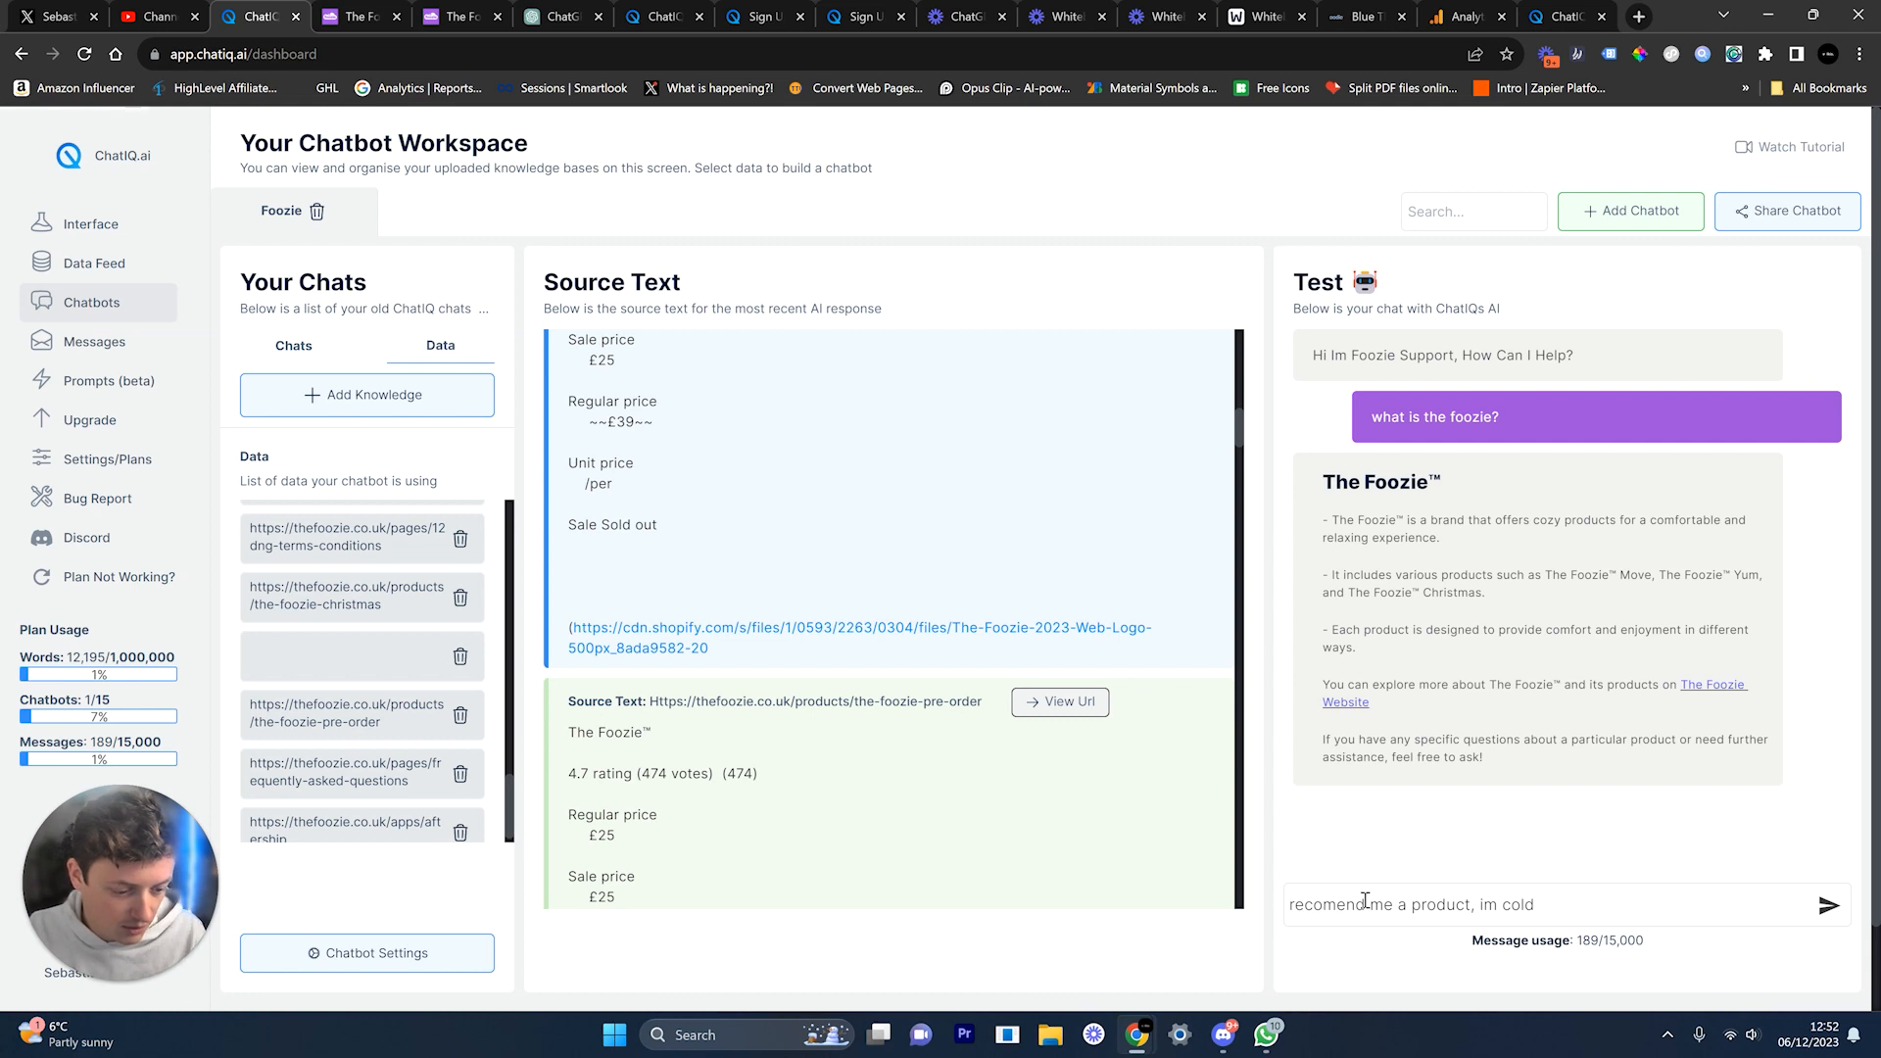
# Step: Send 'recomend me a product, im cold' and read the Foozie Christmas £25 recommendation
pyautogui.press('Return')
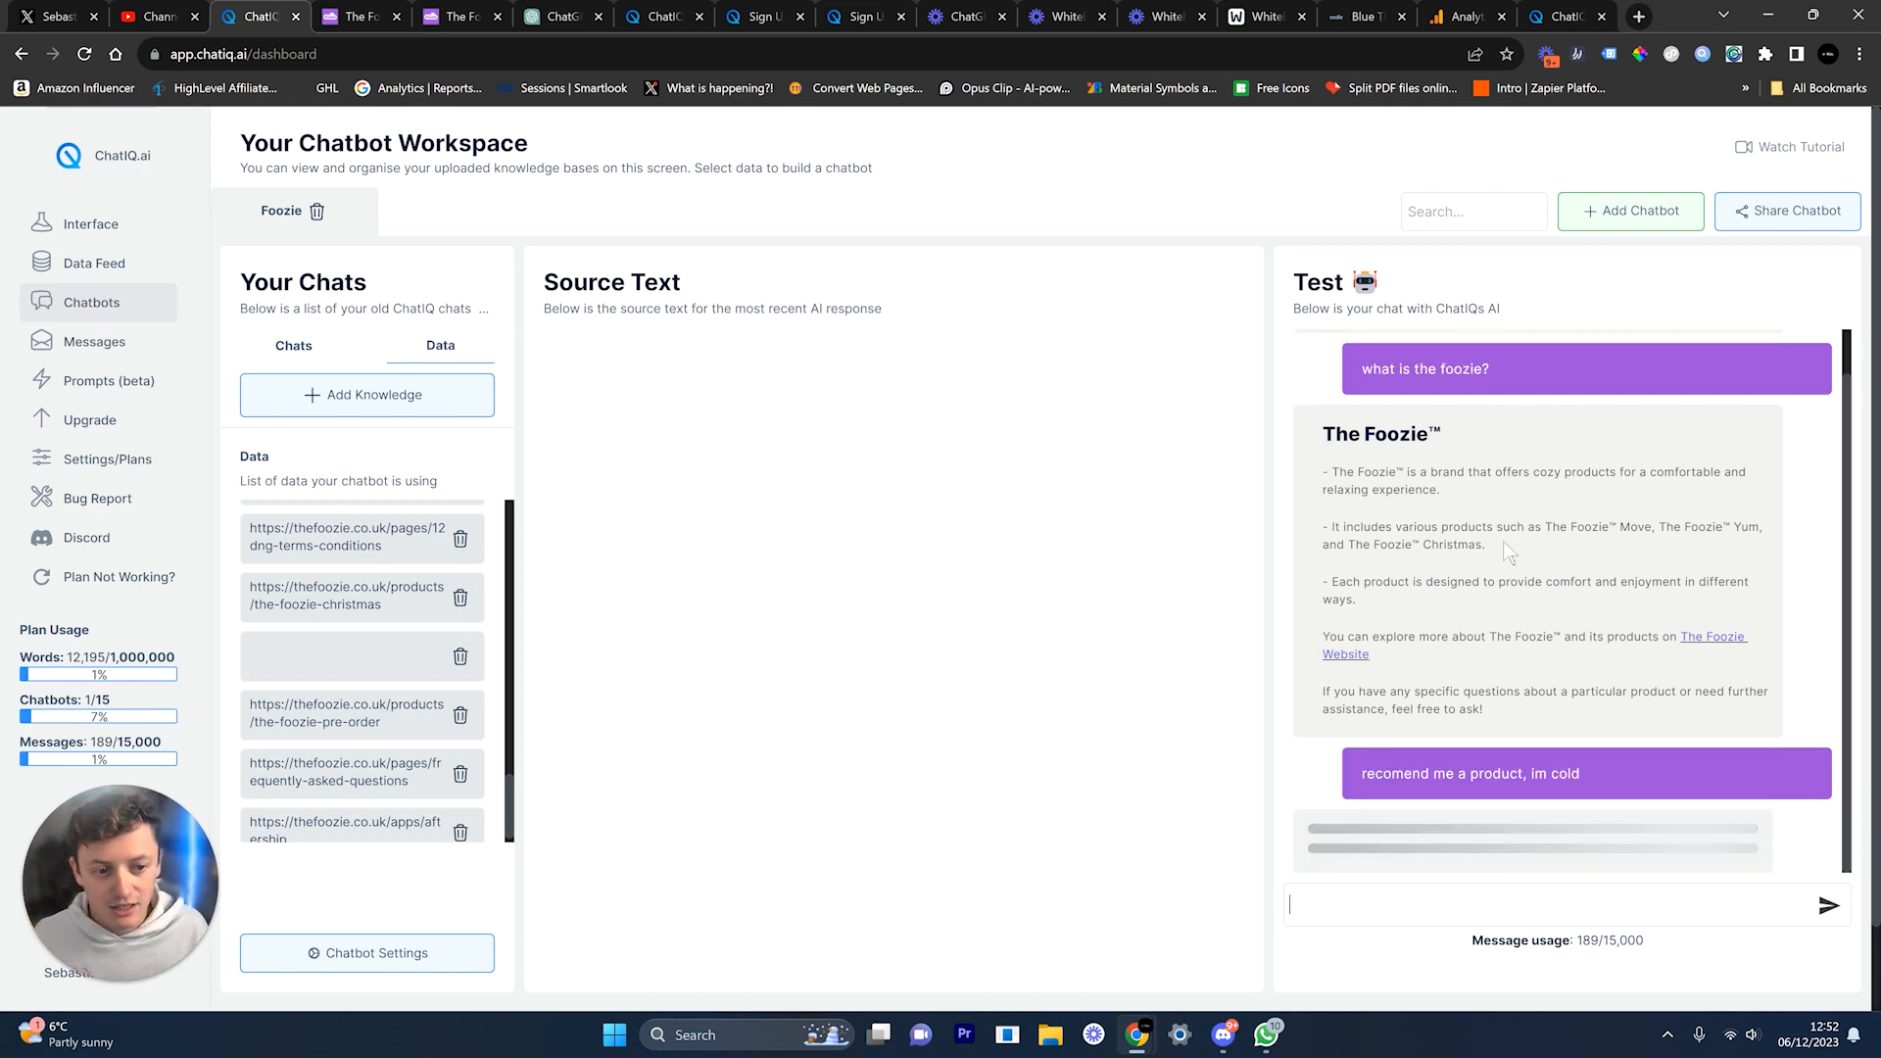
pyautogui.scroll(1, 1504, 538)
pyautogui.scroll(-1, 1507, 535)
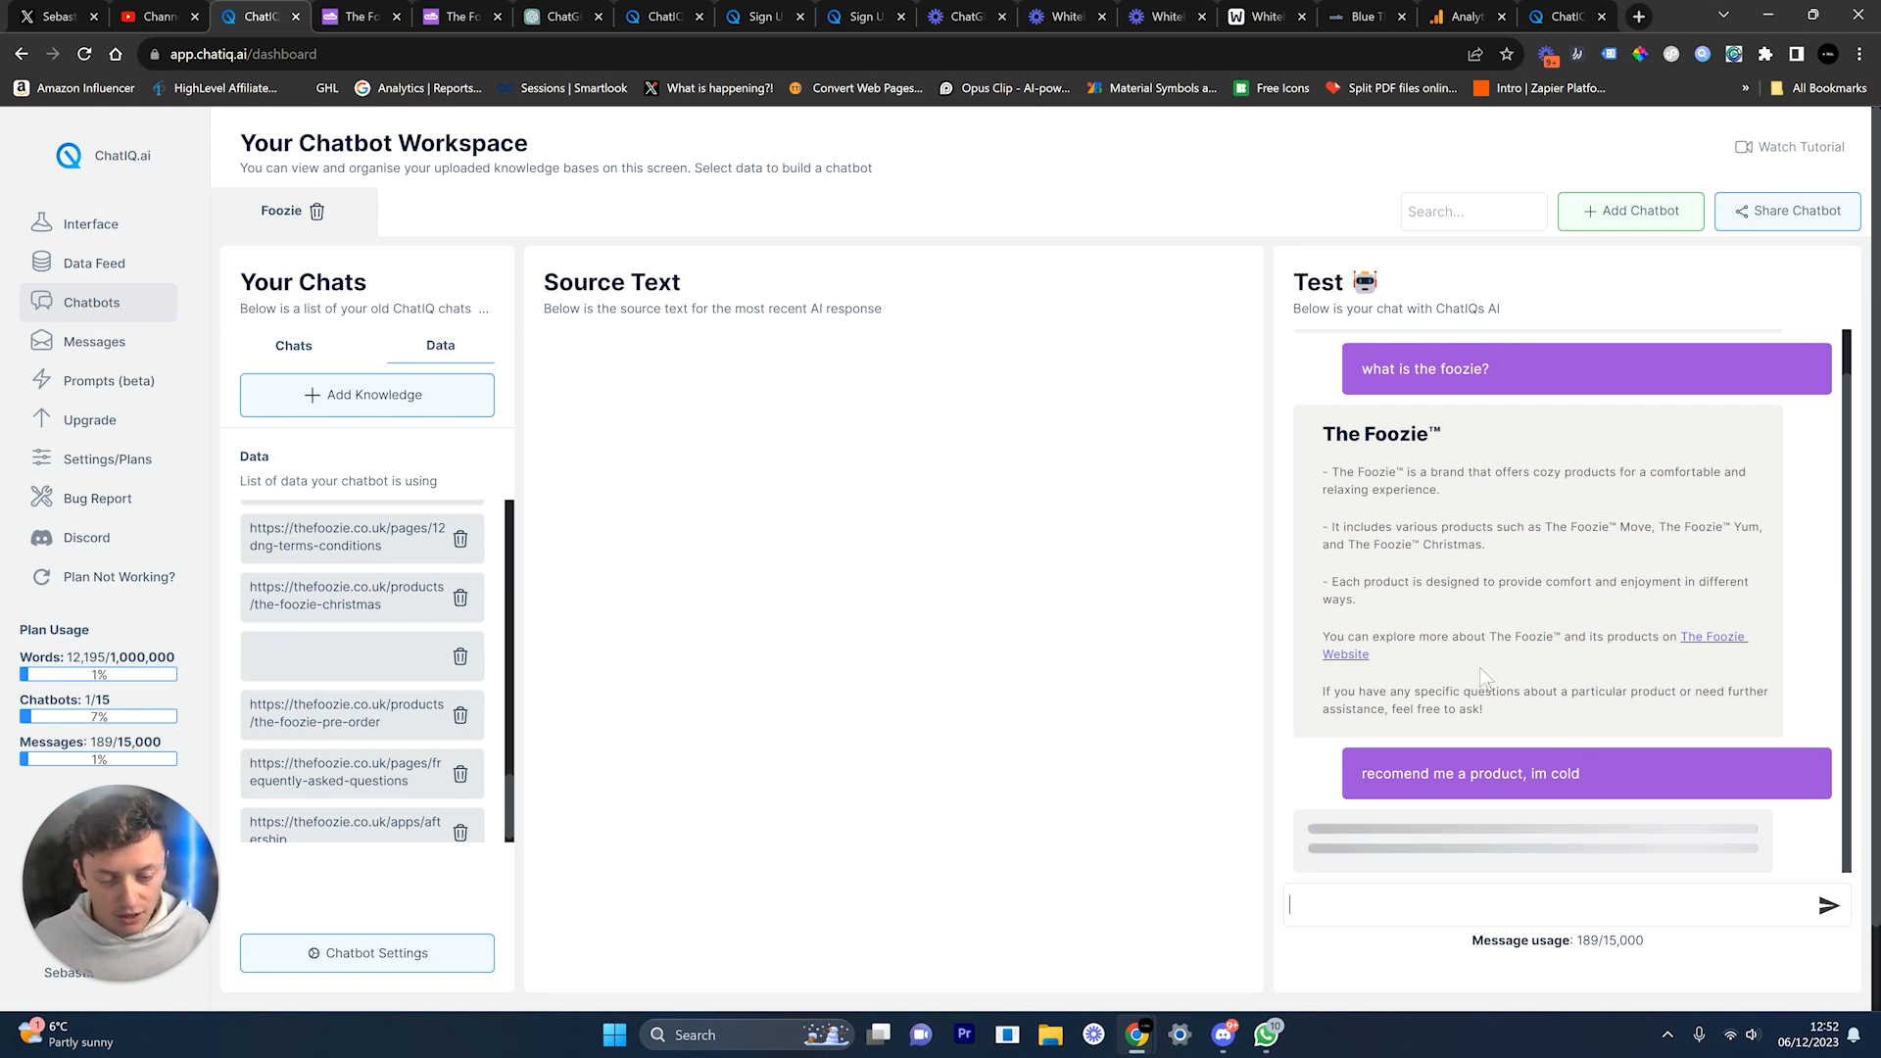
pyautogui.scroll(1, 351, 585)
pyautogui.scroll(6, 351, 585)
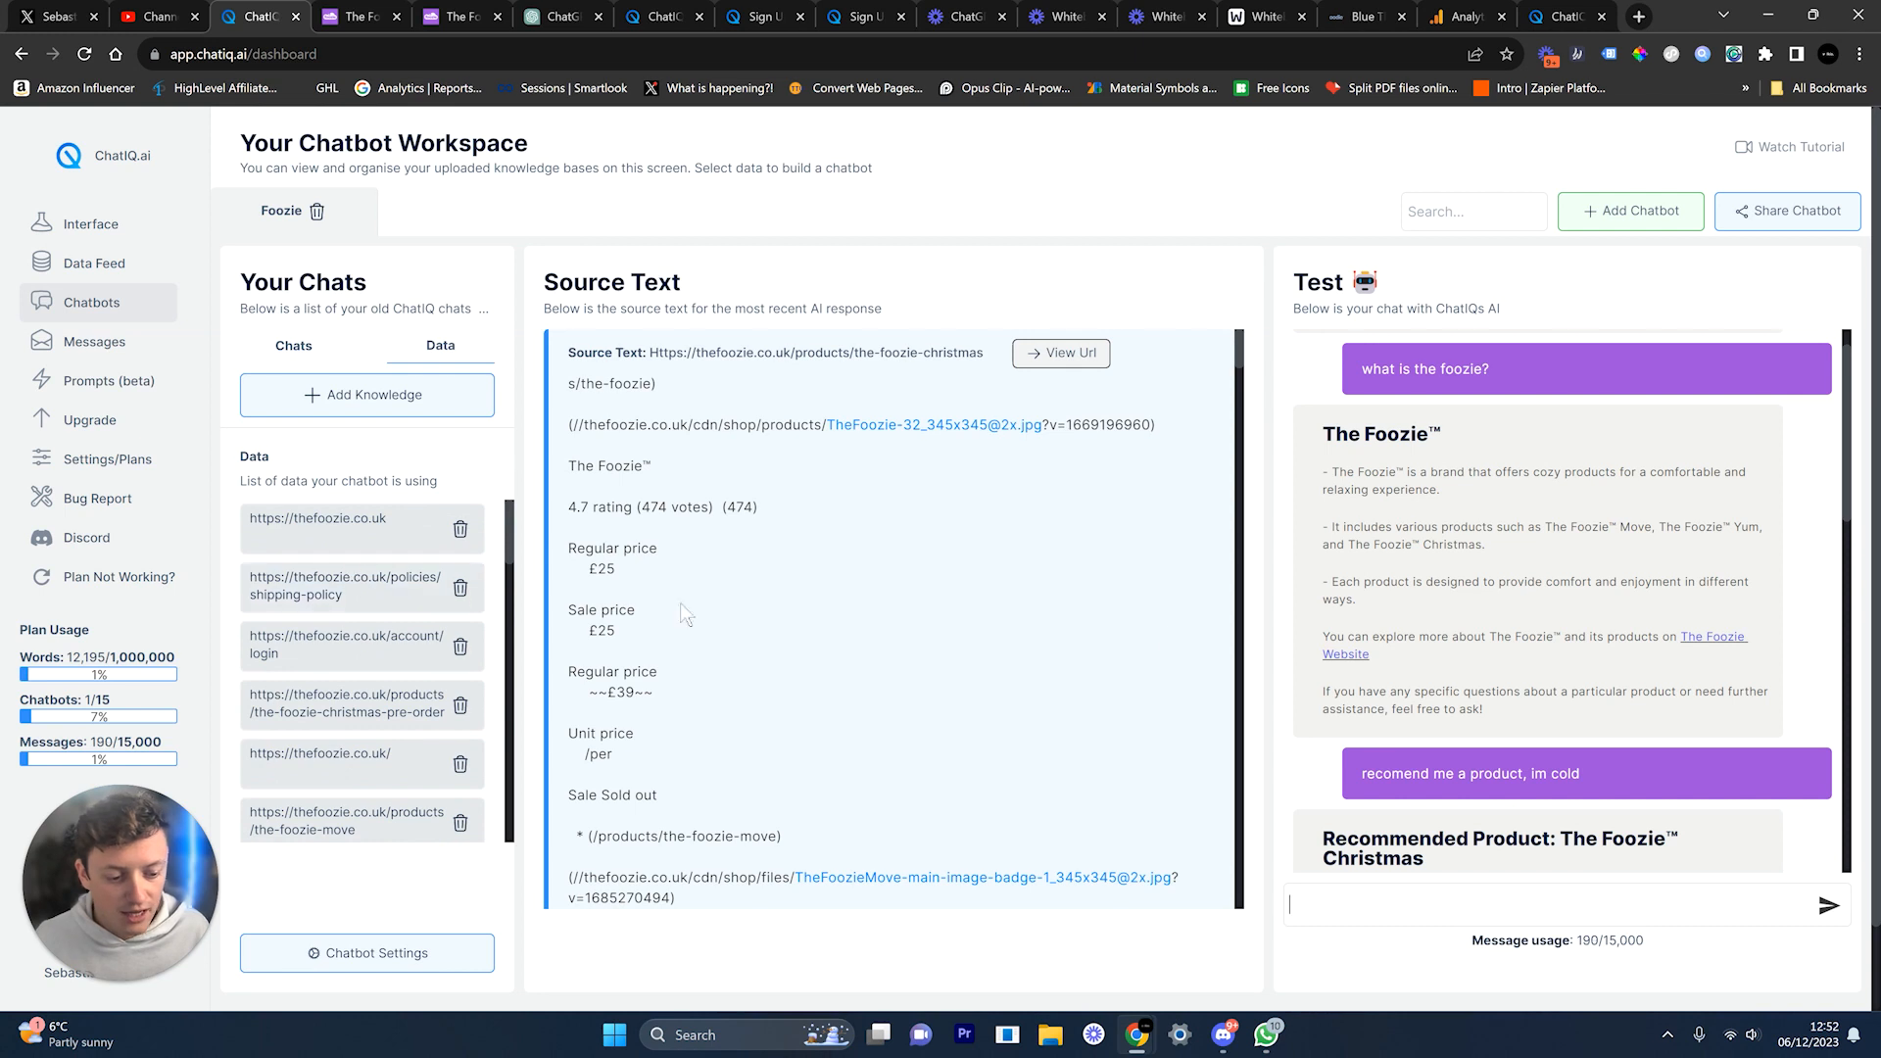
pyautogui.scroll(-2, 1467, 639)
pyautogui.scroll(-3, 1467, 639)
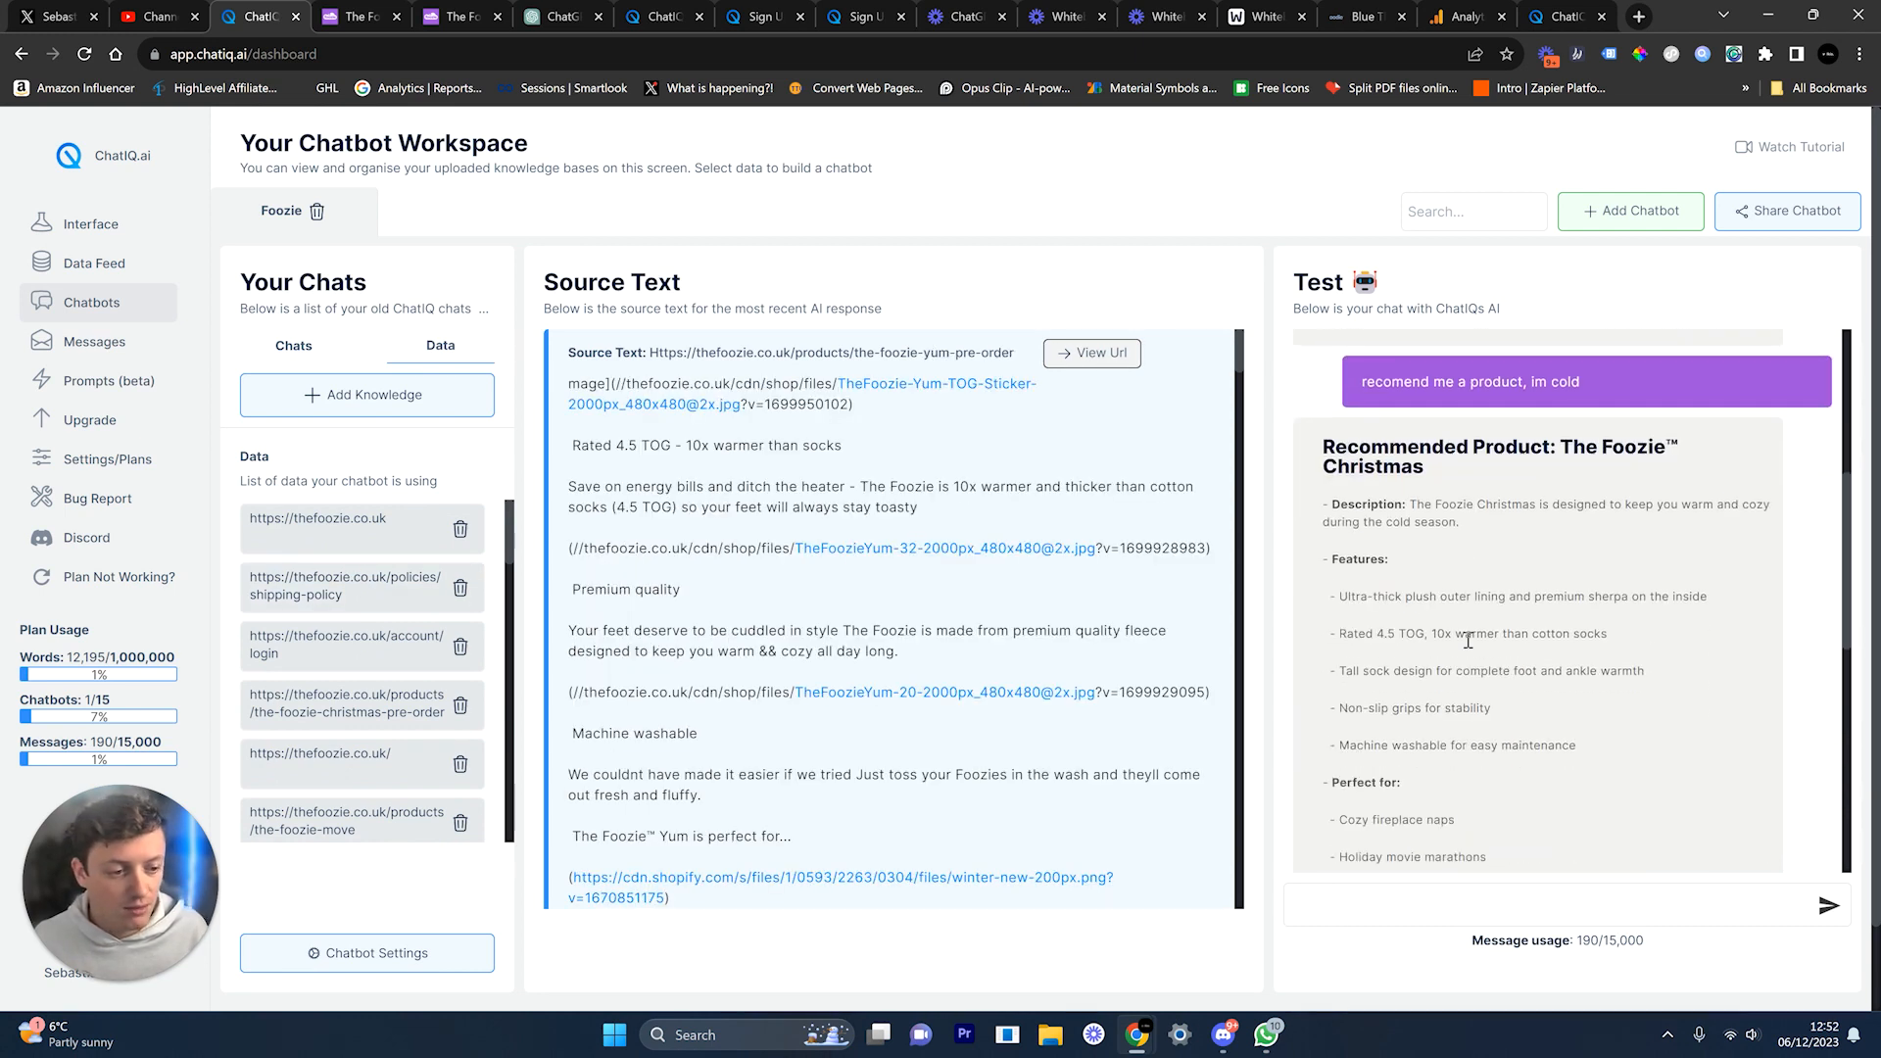
pyautogui.scroll(-7, 1522, 488)
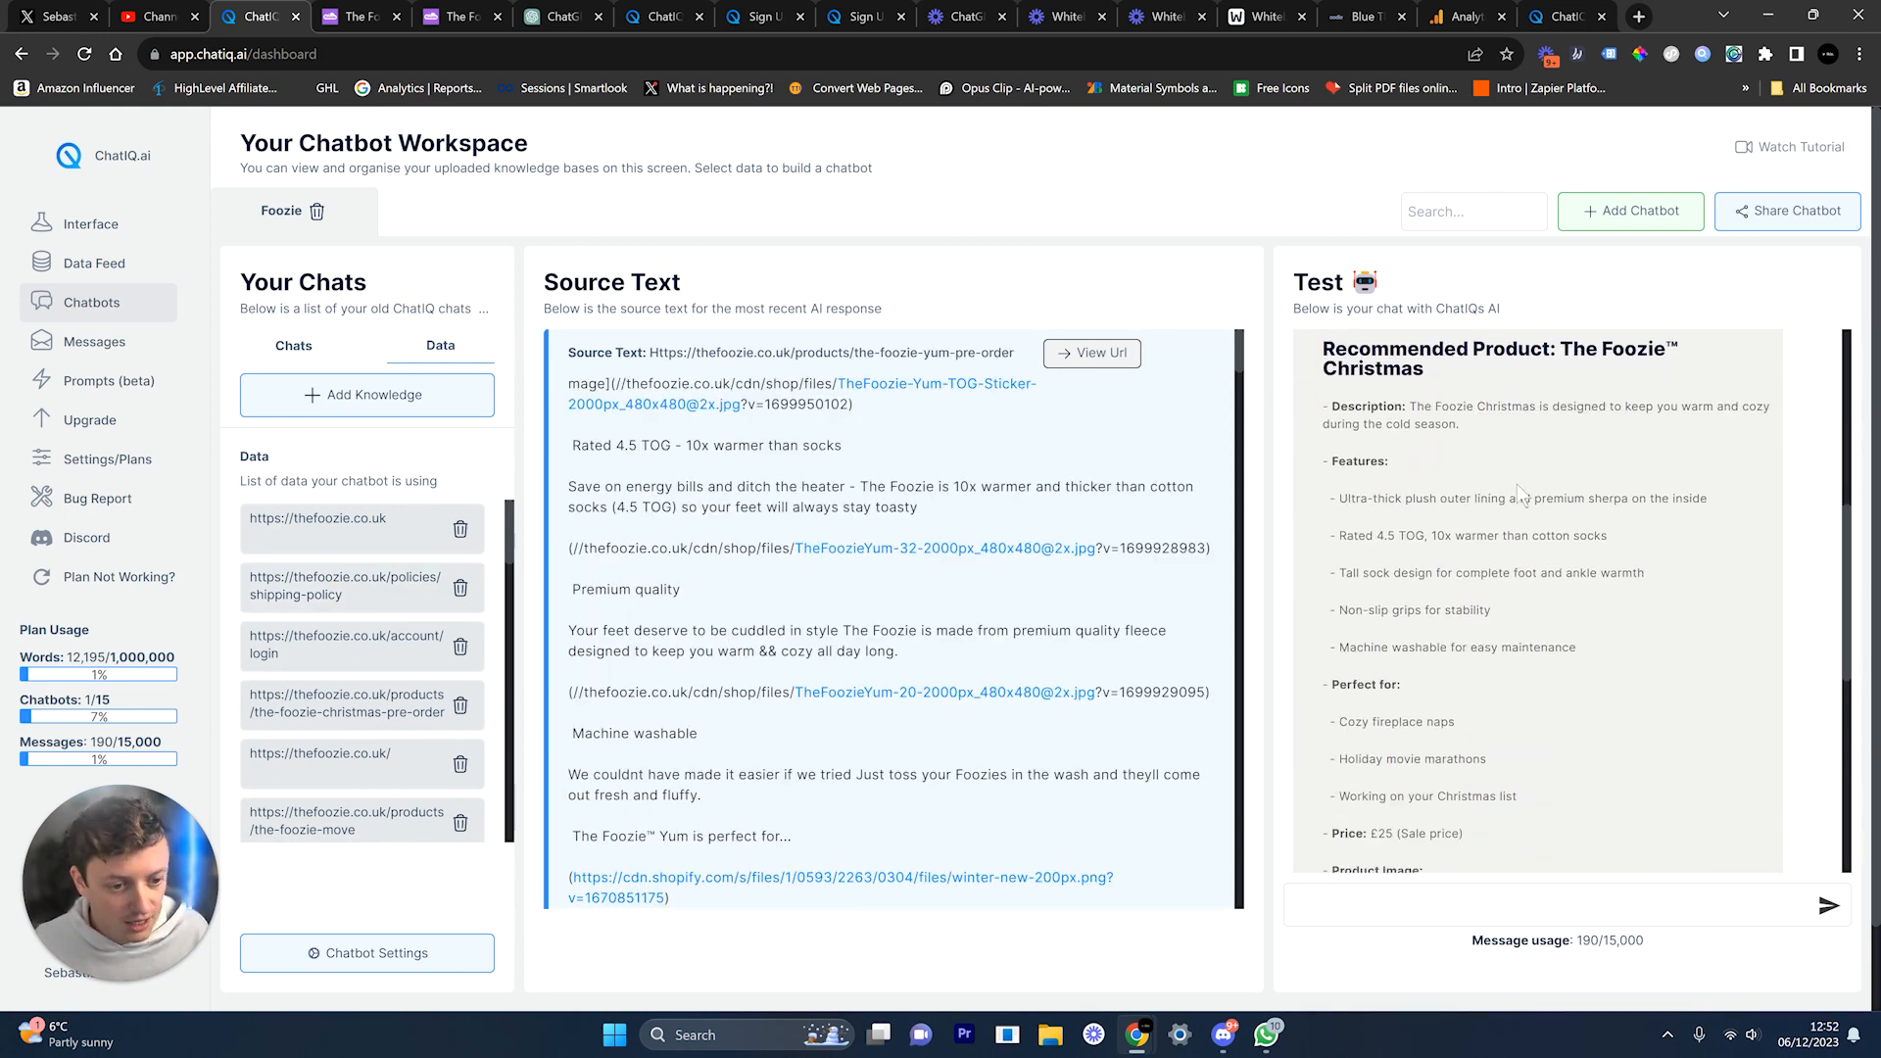
pyautogui.scroll(-1, 1517, 484)
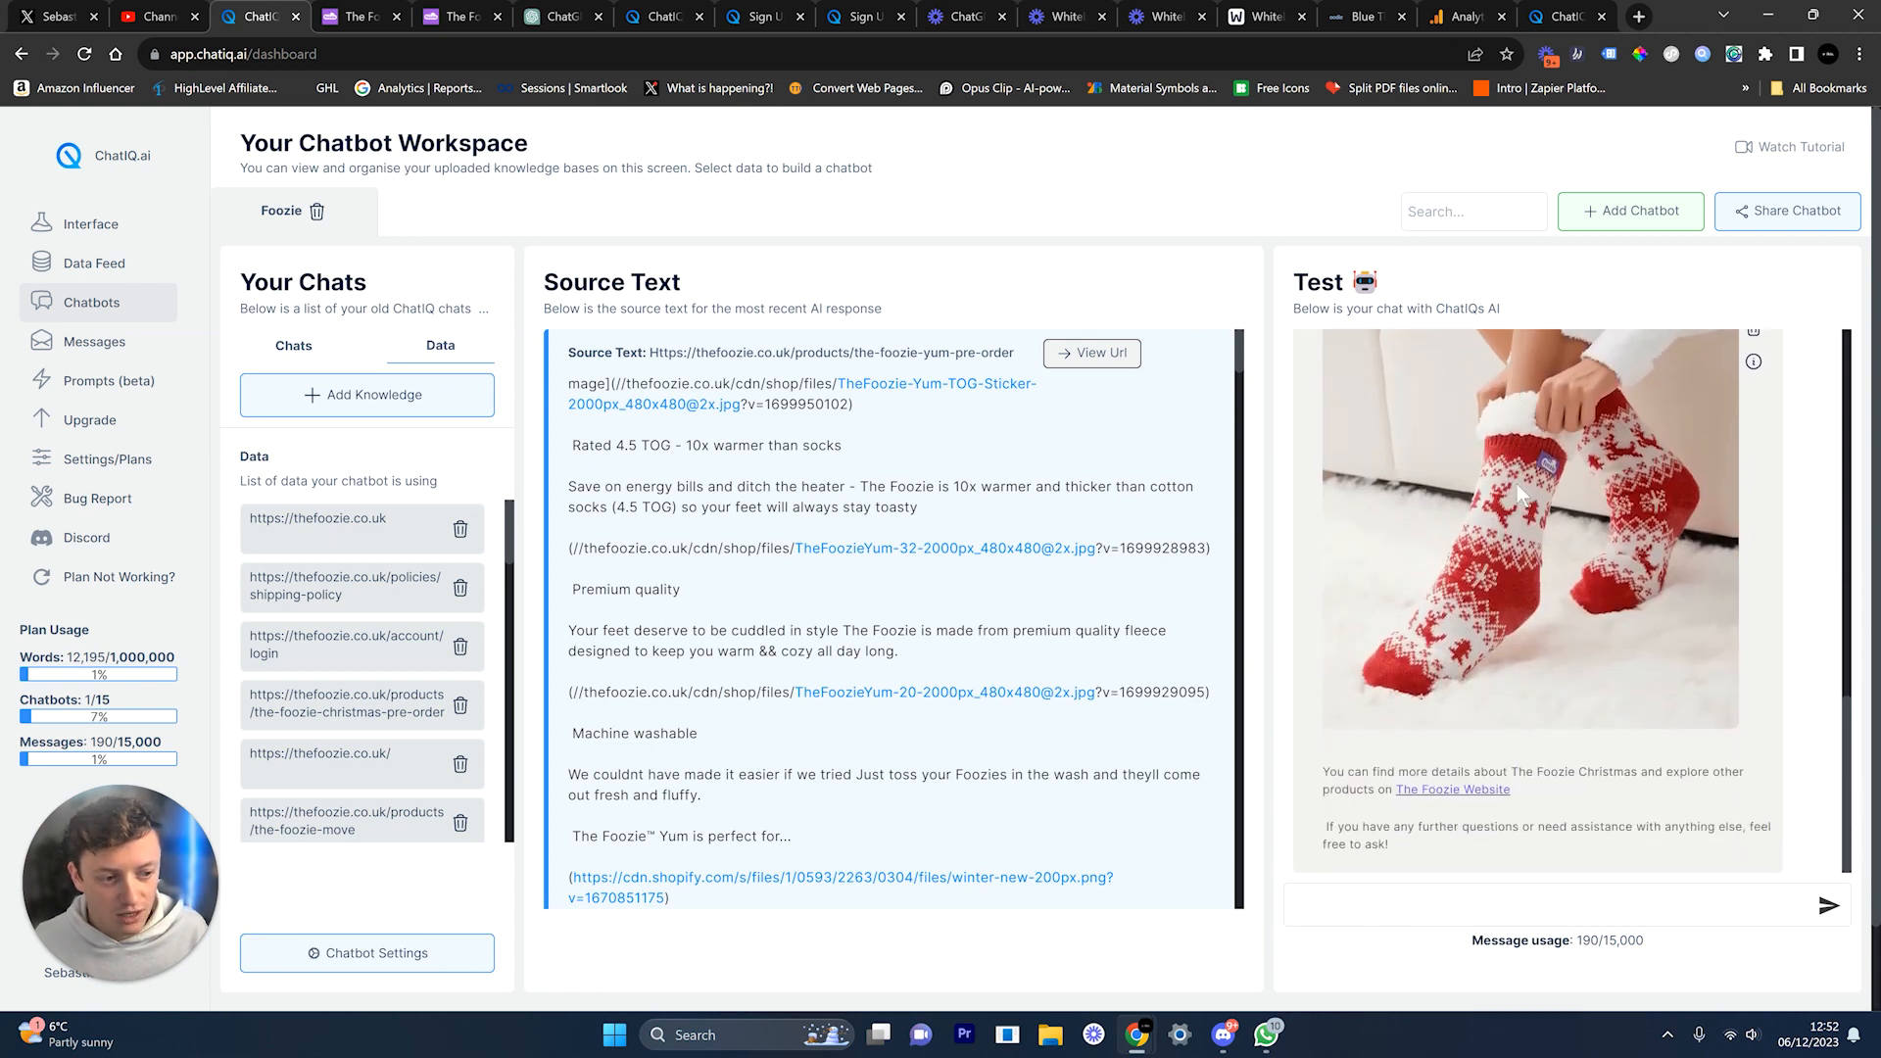
pyautogui.scroll(-1, 1732, 688)
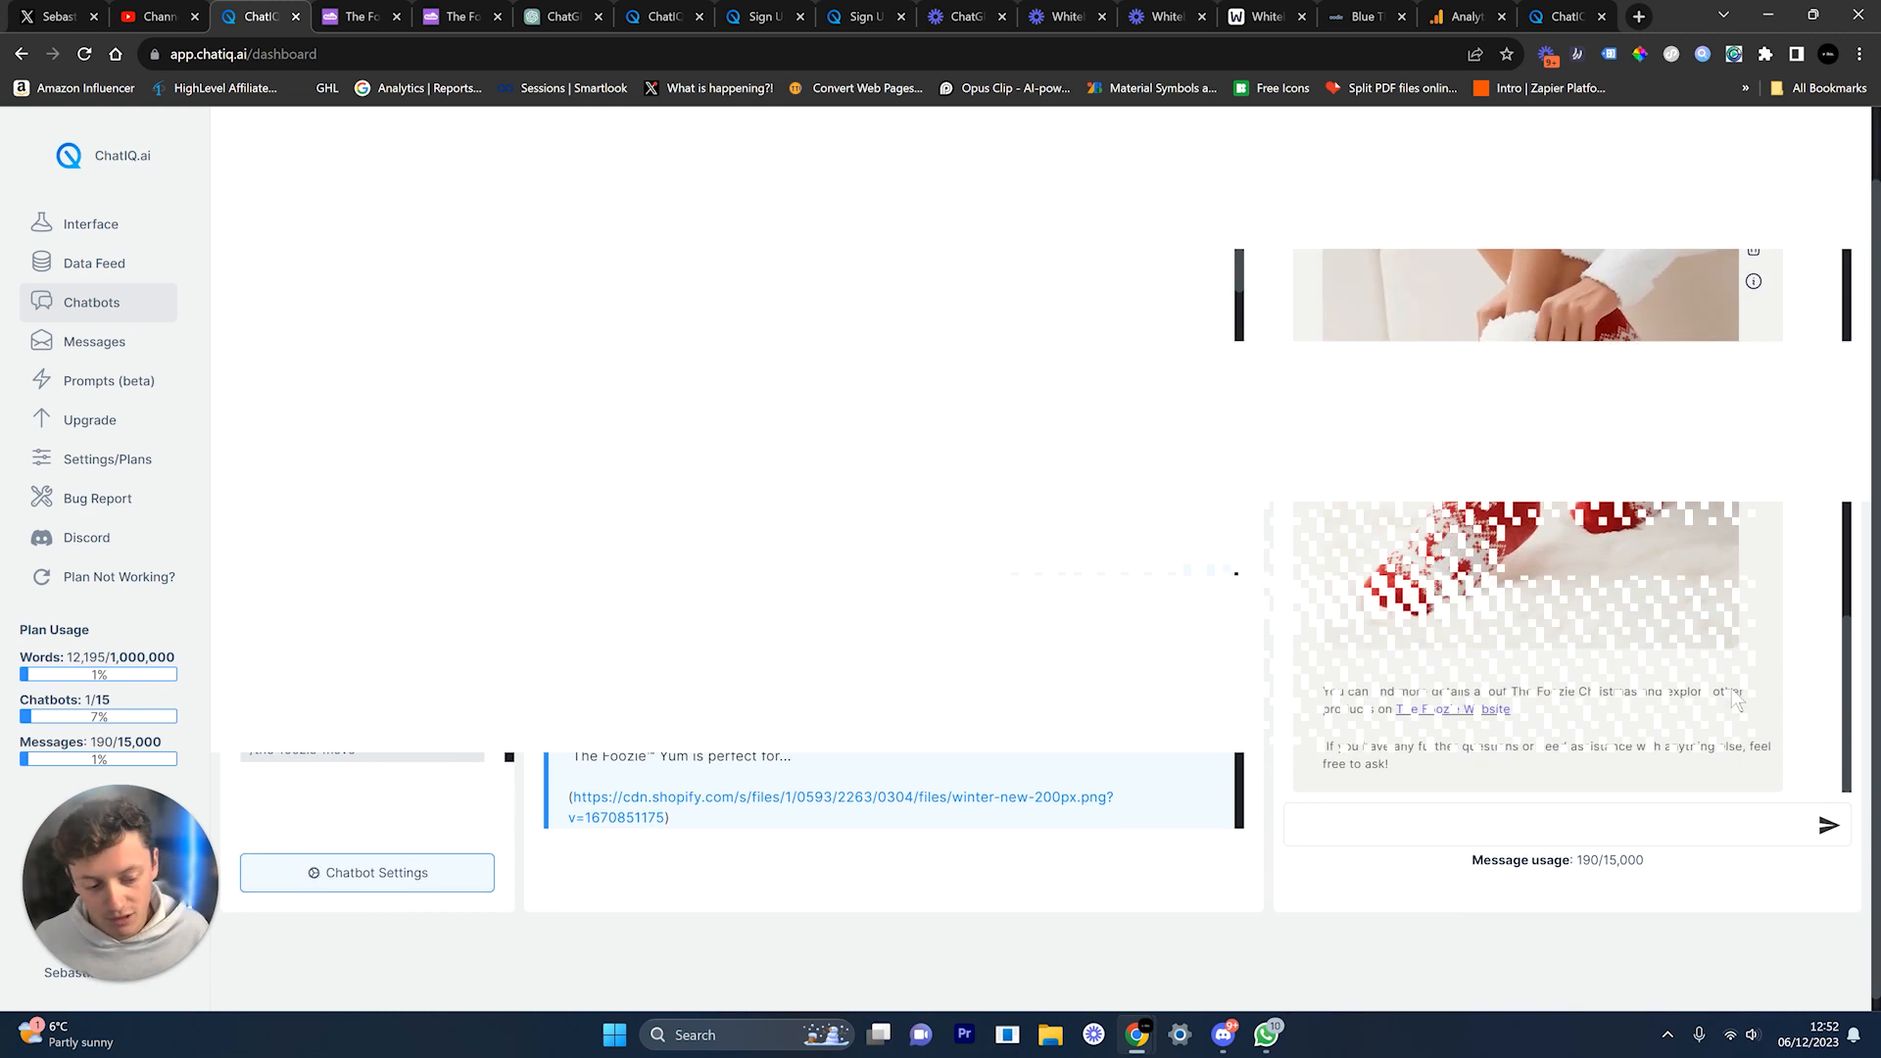
pyautogui.scroll(10, 1701, 544)
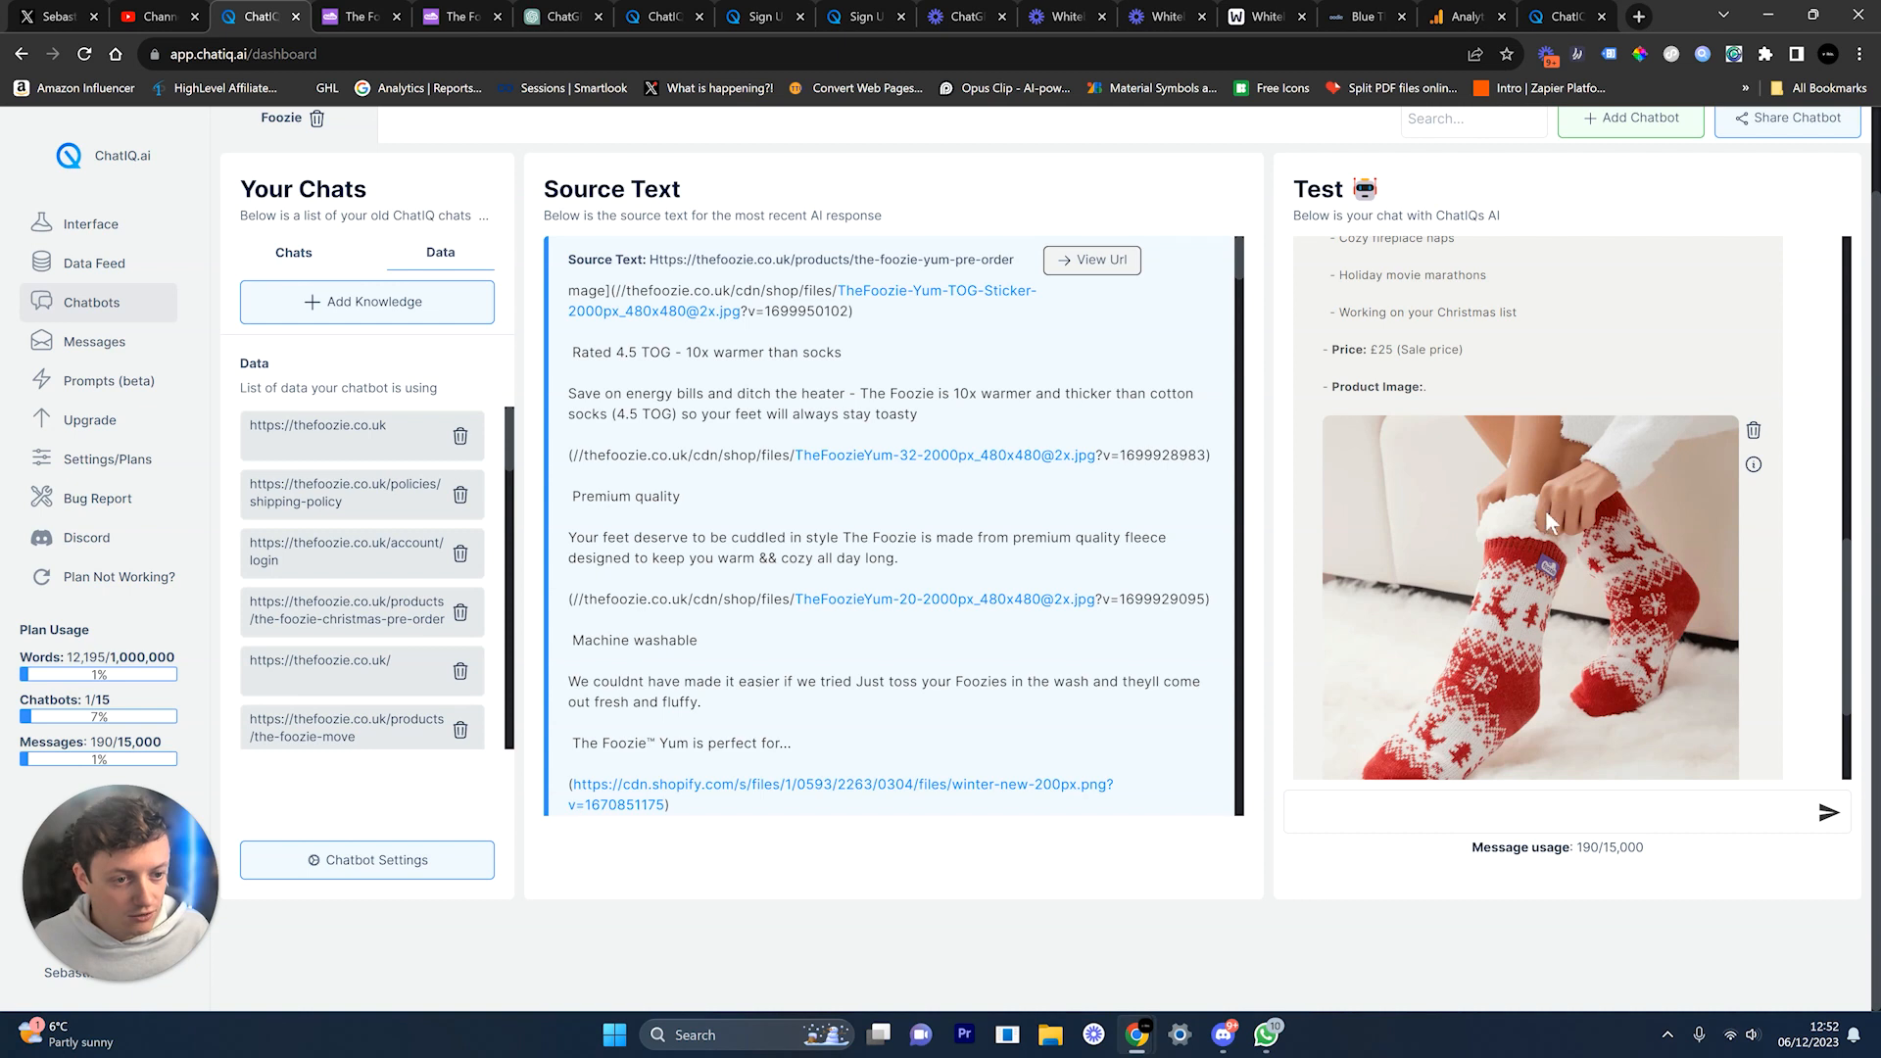
pyautogui.scroll(-1, 1540, 509)
pyautogui.scroll(1, 1596, 884)
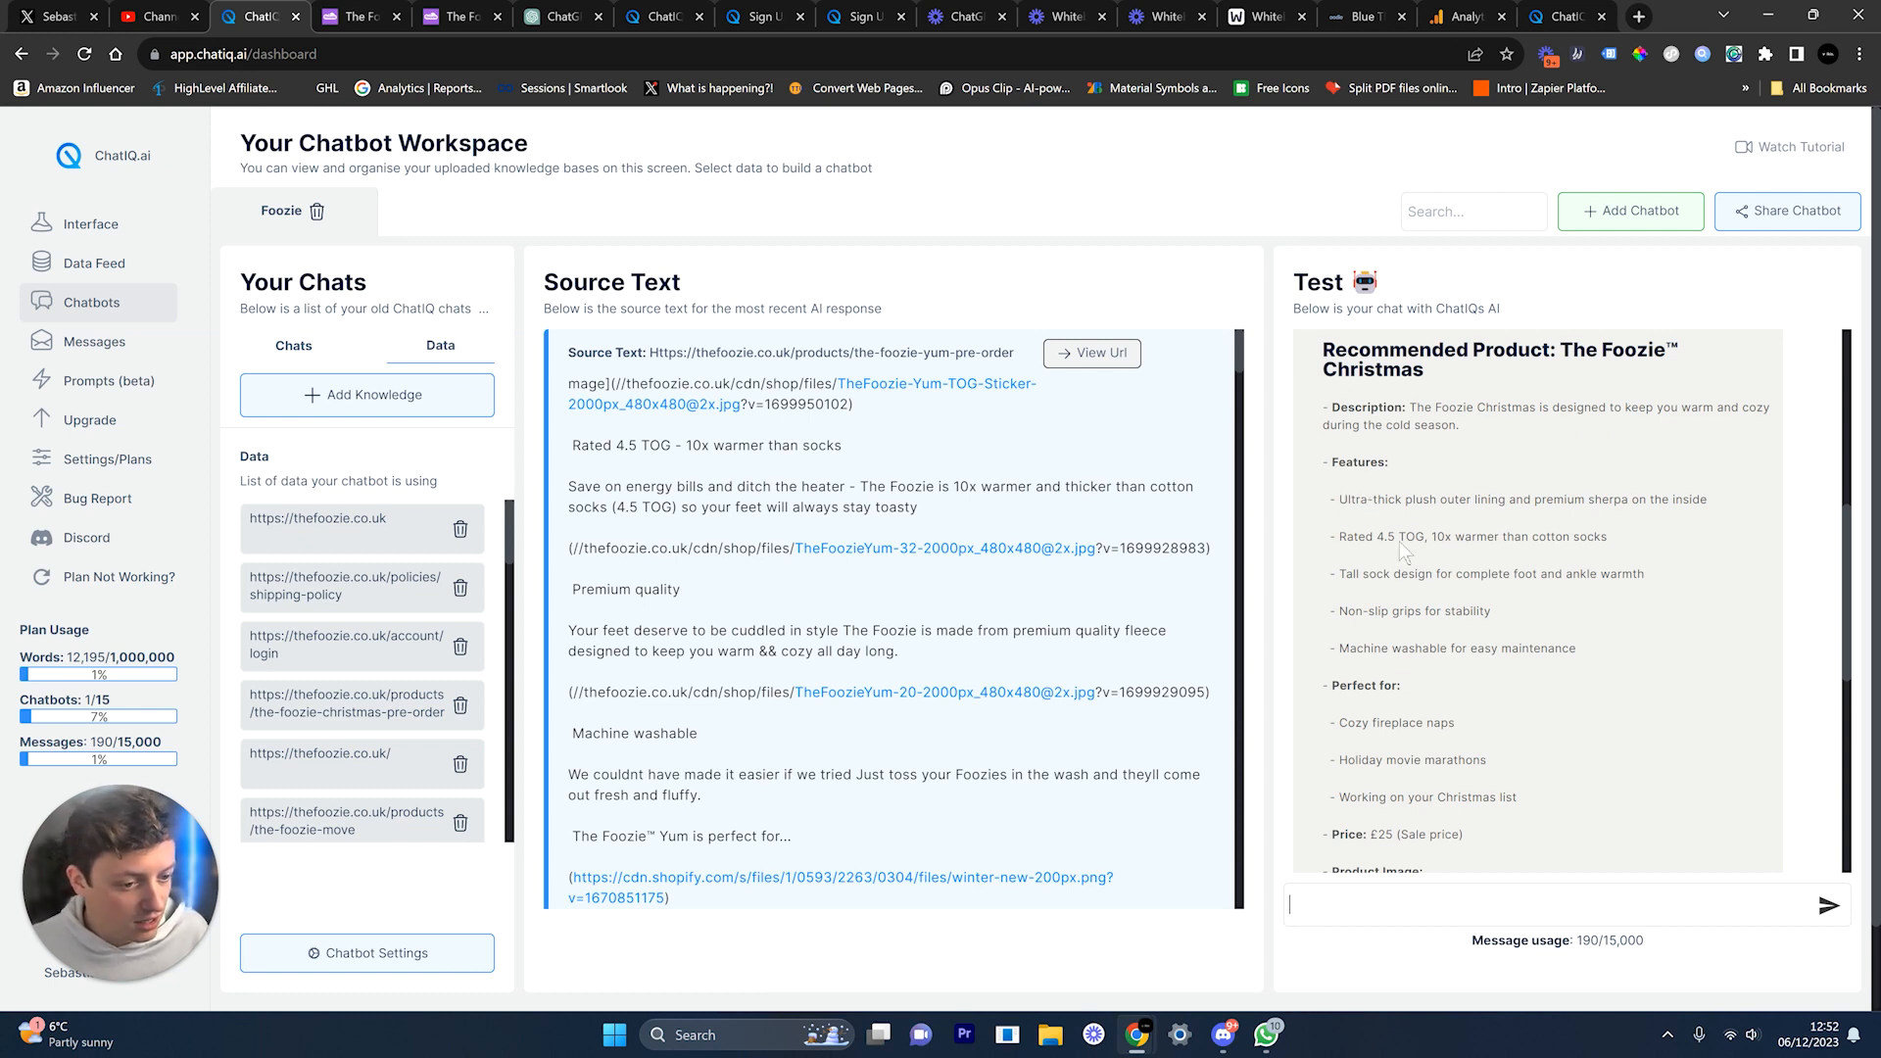
# Step: Highlight the reply's 4.5 TOG rating and Features details, then go to the Foozie site
pyautogui.moveTo(1386, 542); pyautogui.dragTo(1568, 635)
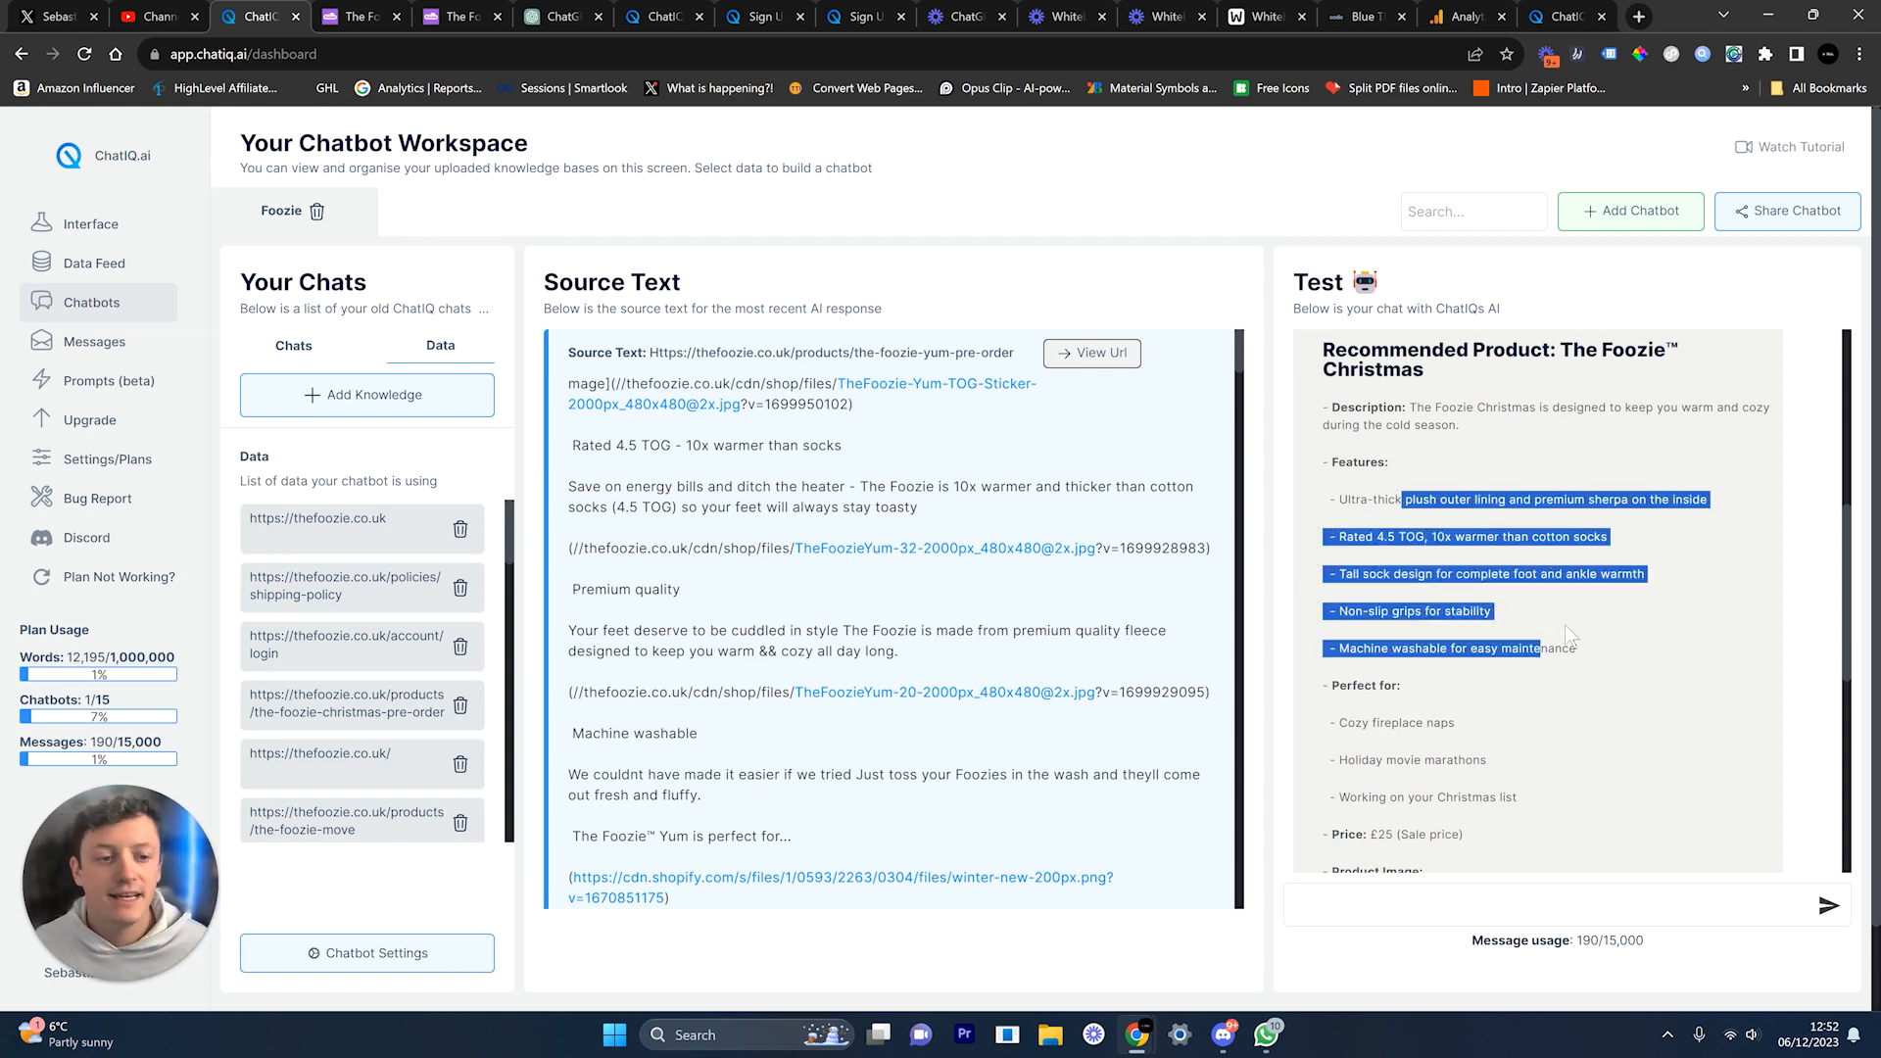
pyautogui.click(1555, 576)
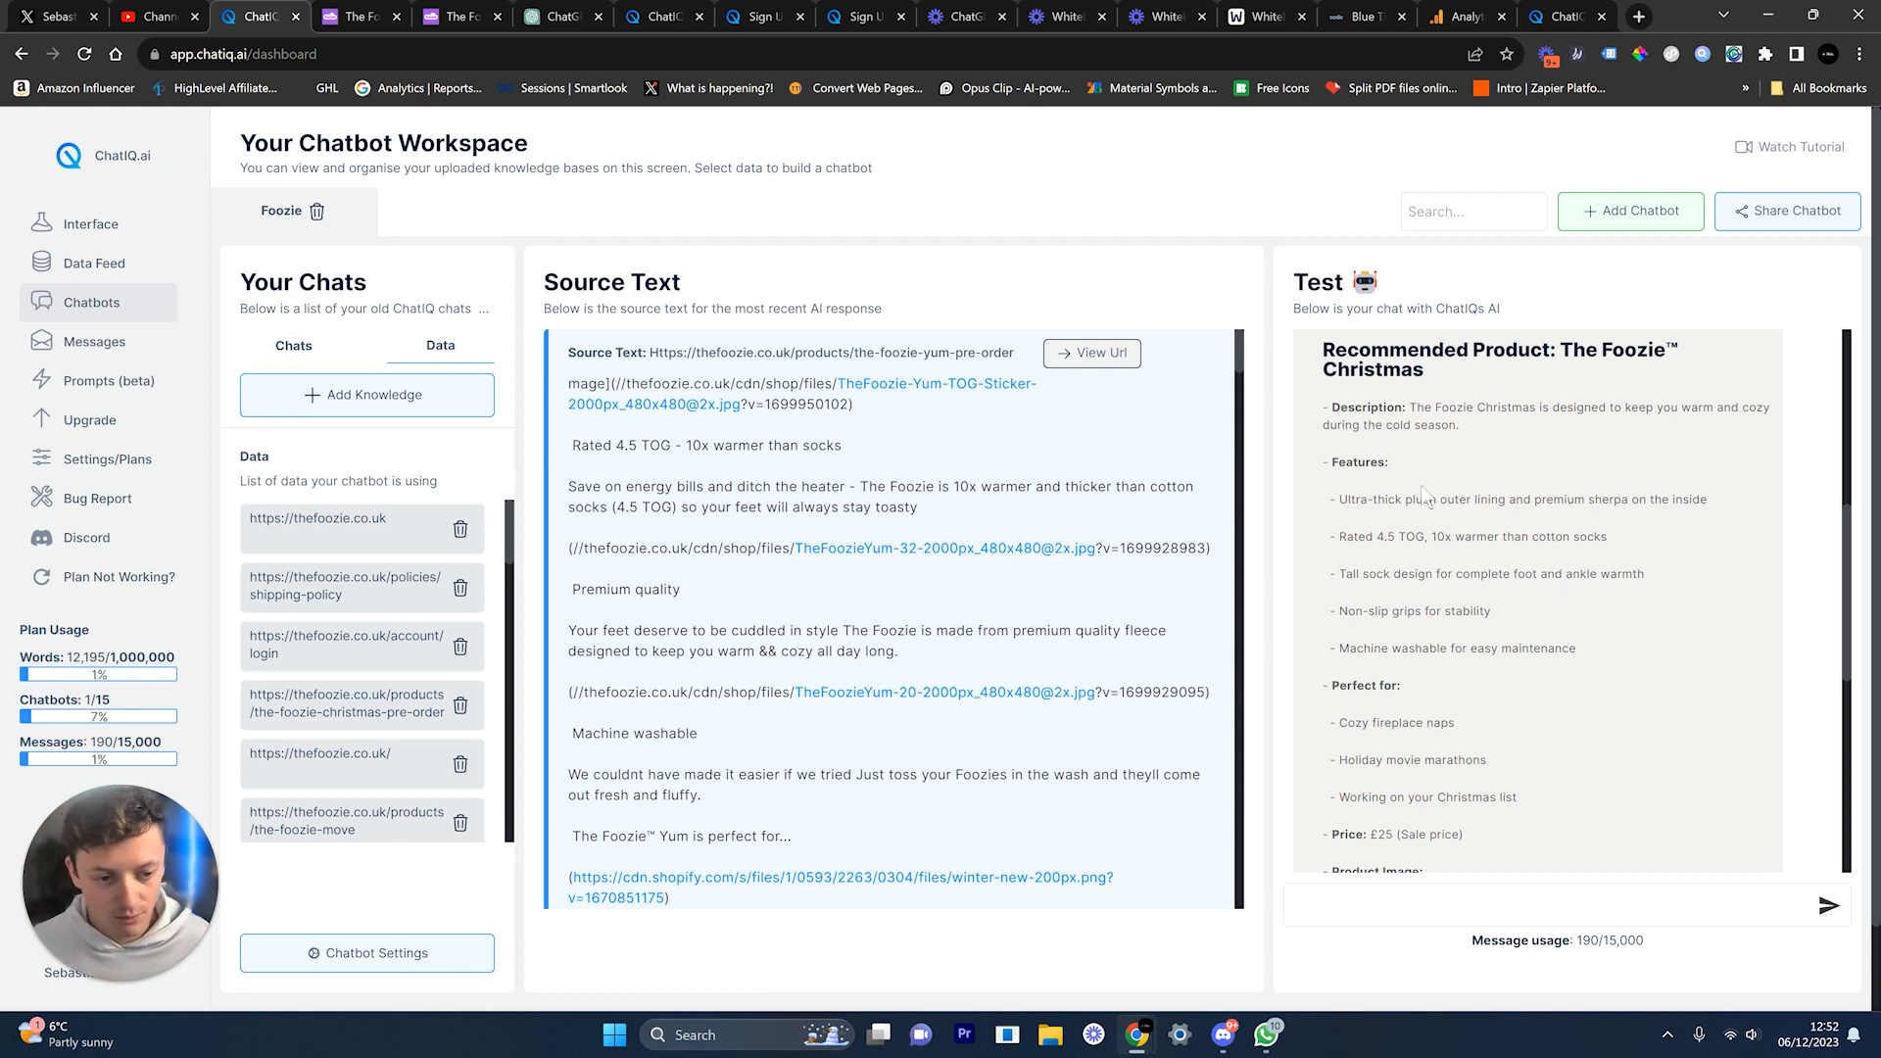
pyautogui.moveTo(1339, 461); pyautogui.dragTo(1421, 482)
pyautogui.scroll(-1, 1421, 482)
pyautogui.moveTo(1331, 588); pyautogui.dragTo(1431, 588)
pyautogui.scroll(3, 1452, 618)
pyautogui.click(1453, 618)
pyautogui.scroll(-2, 1453, 618)
pyautogui.scroll(-1, 1453, 619)
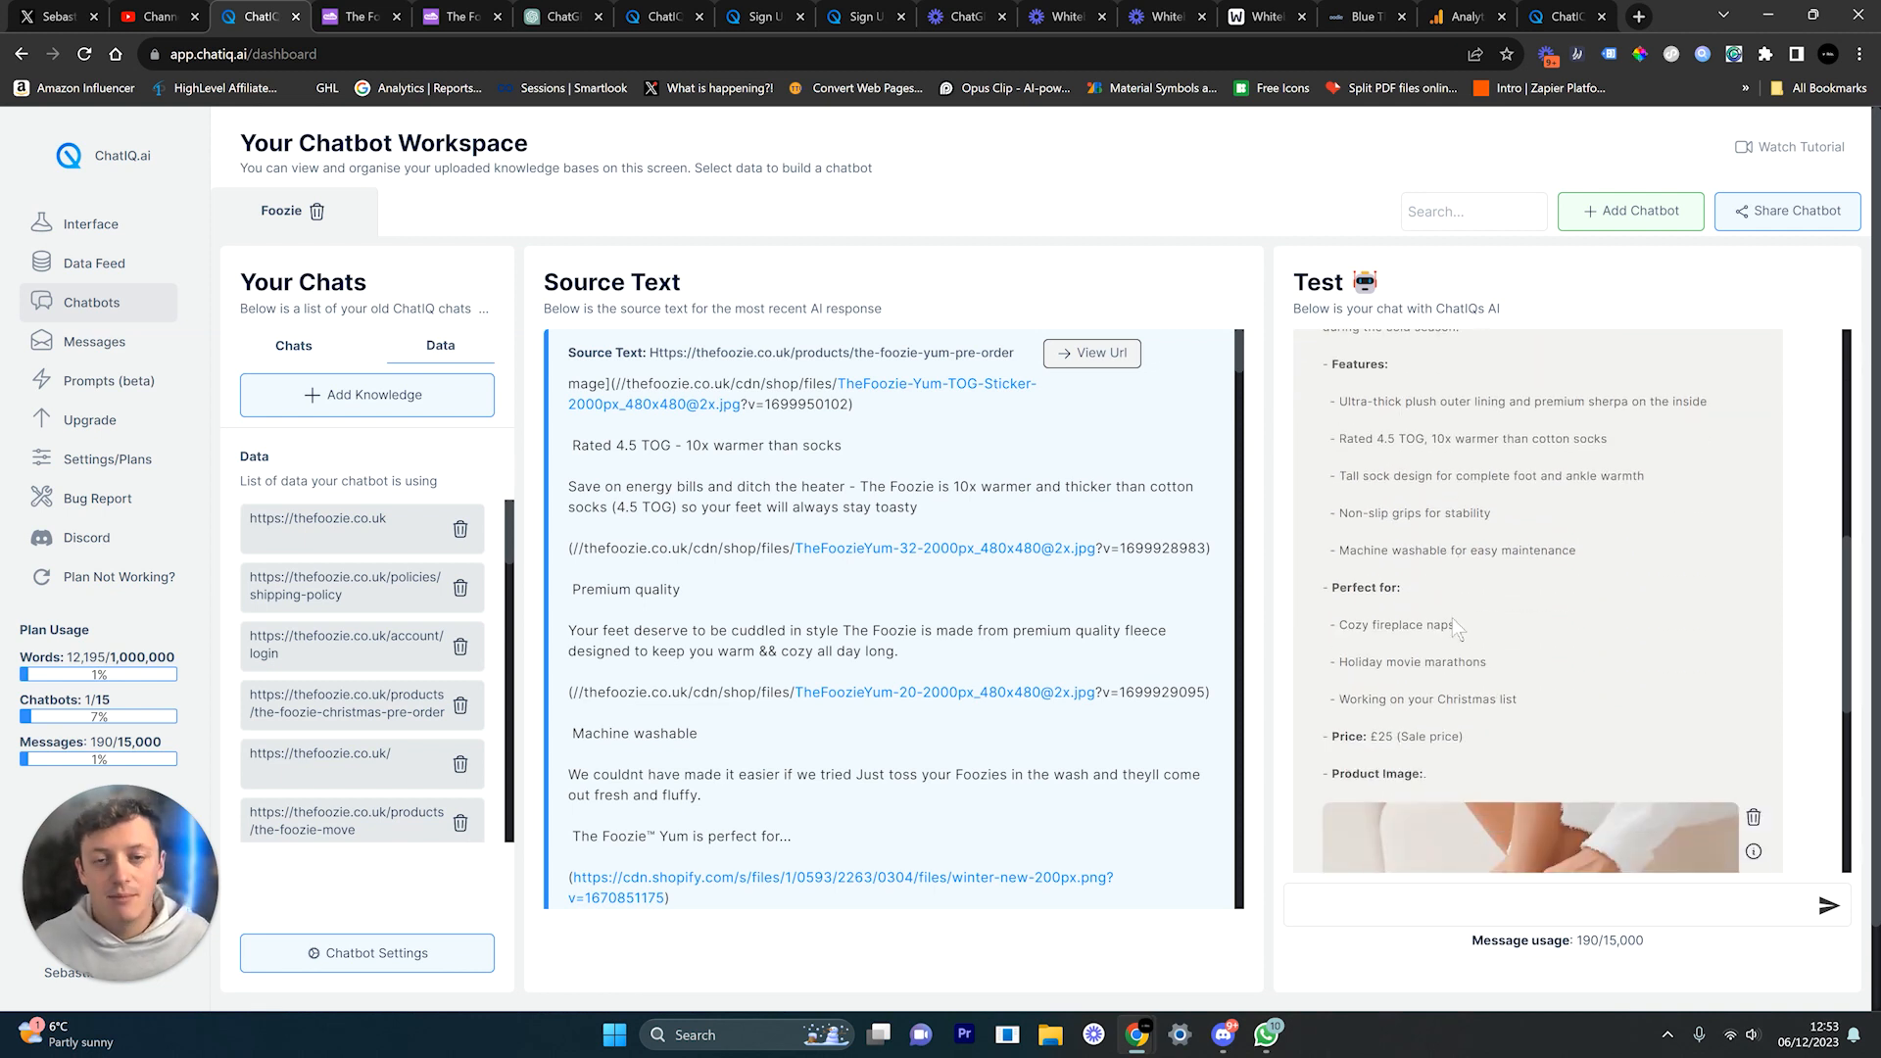
pyautogui.scroll(-2, 1438, 621)
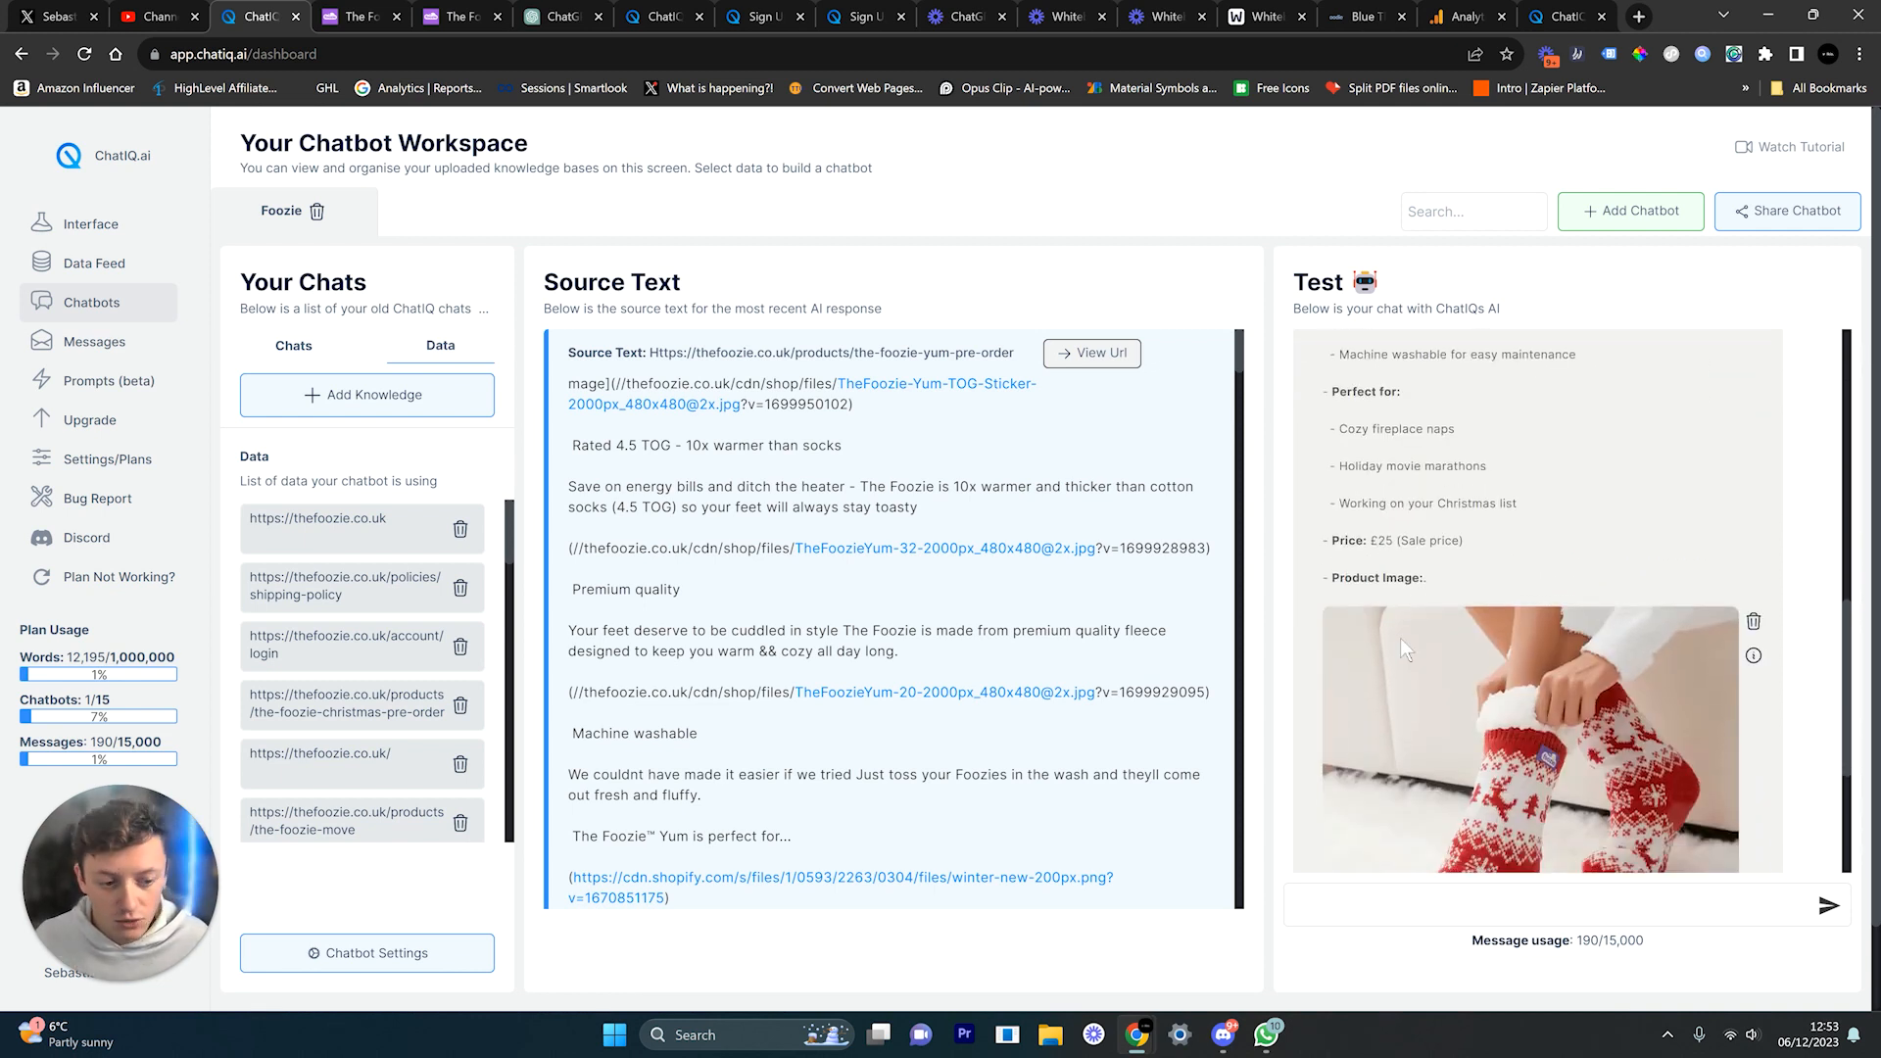
pyautogui.scroll(-3, 1620, 749)
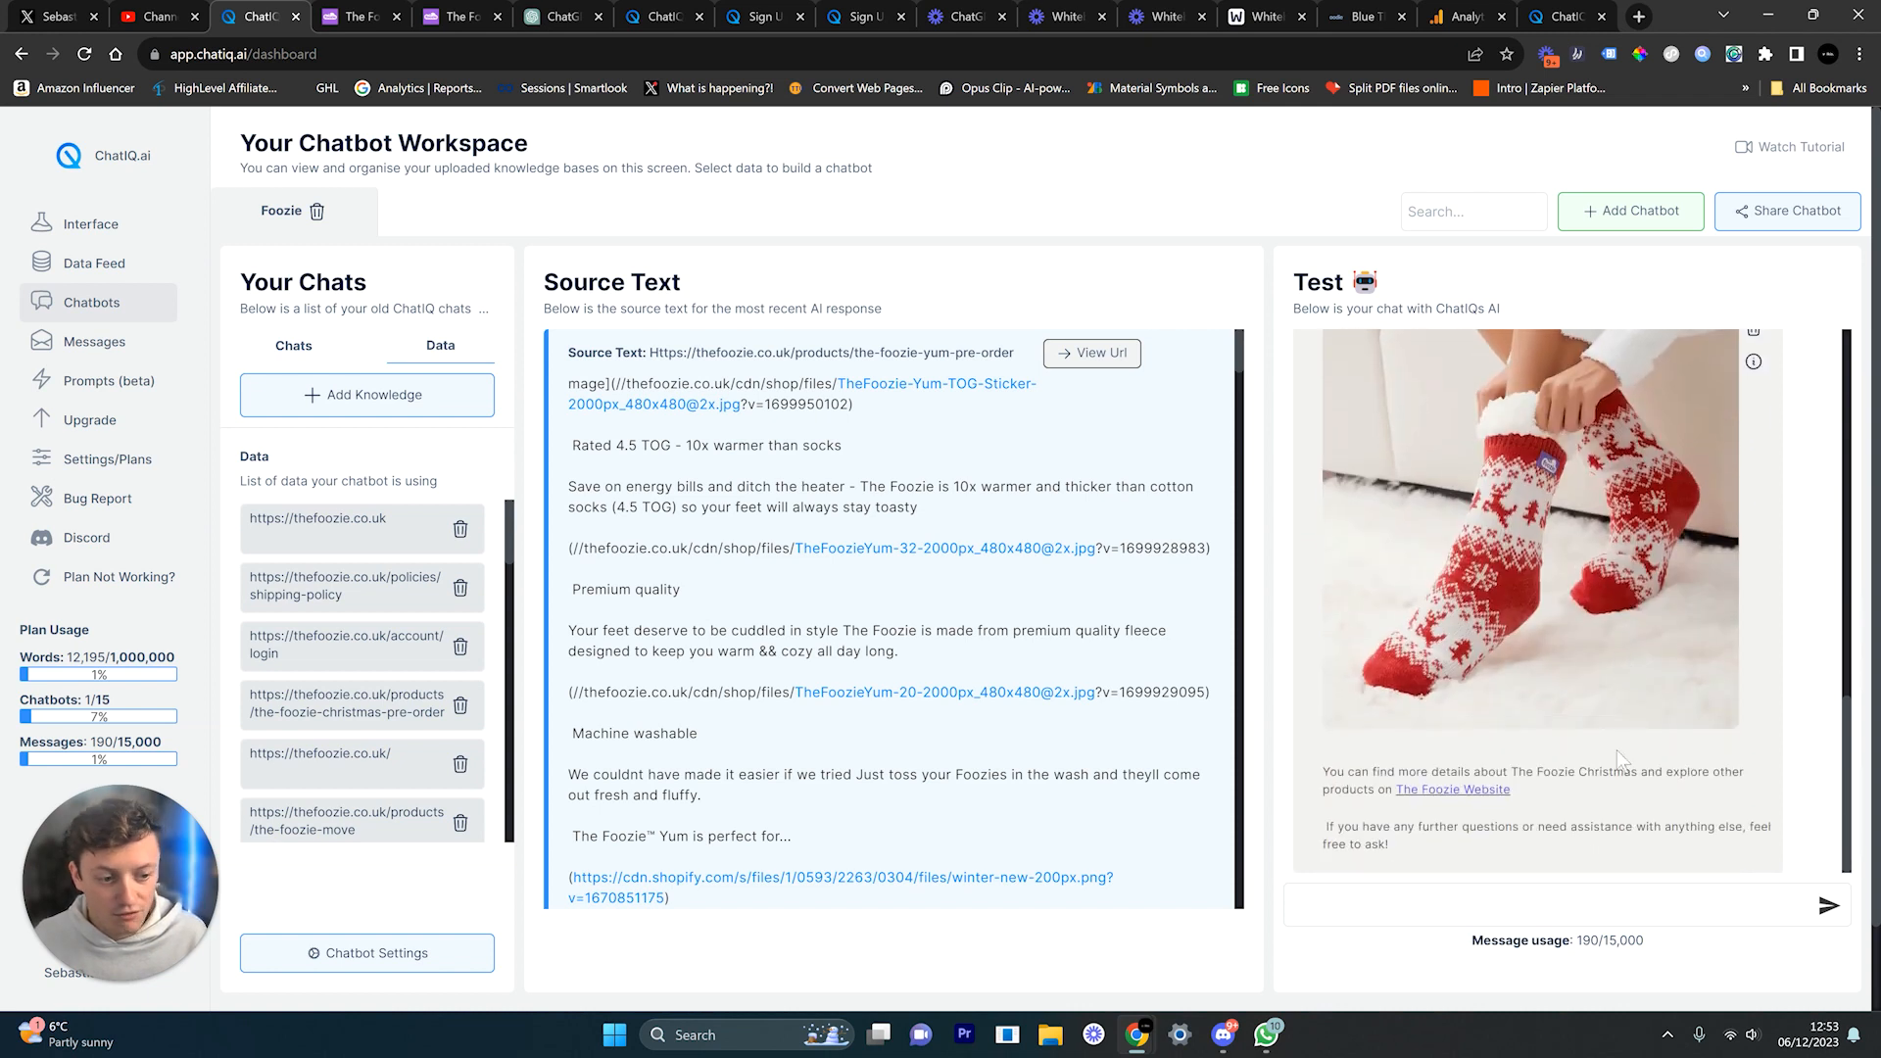
pyautogui.scroll(8, 1613, 797)
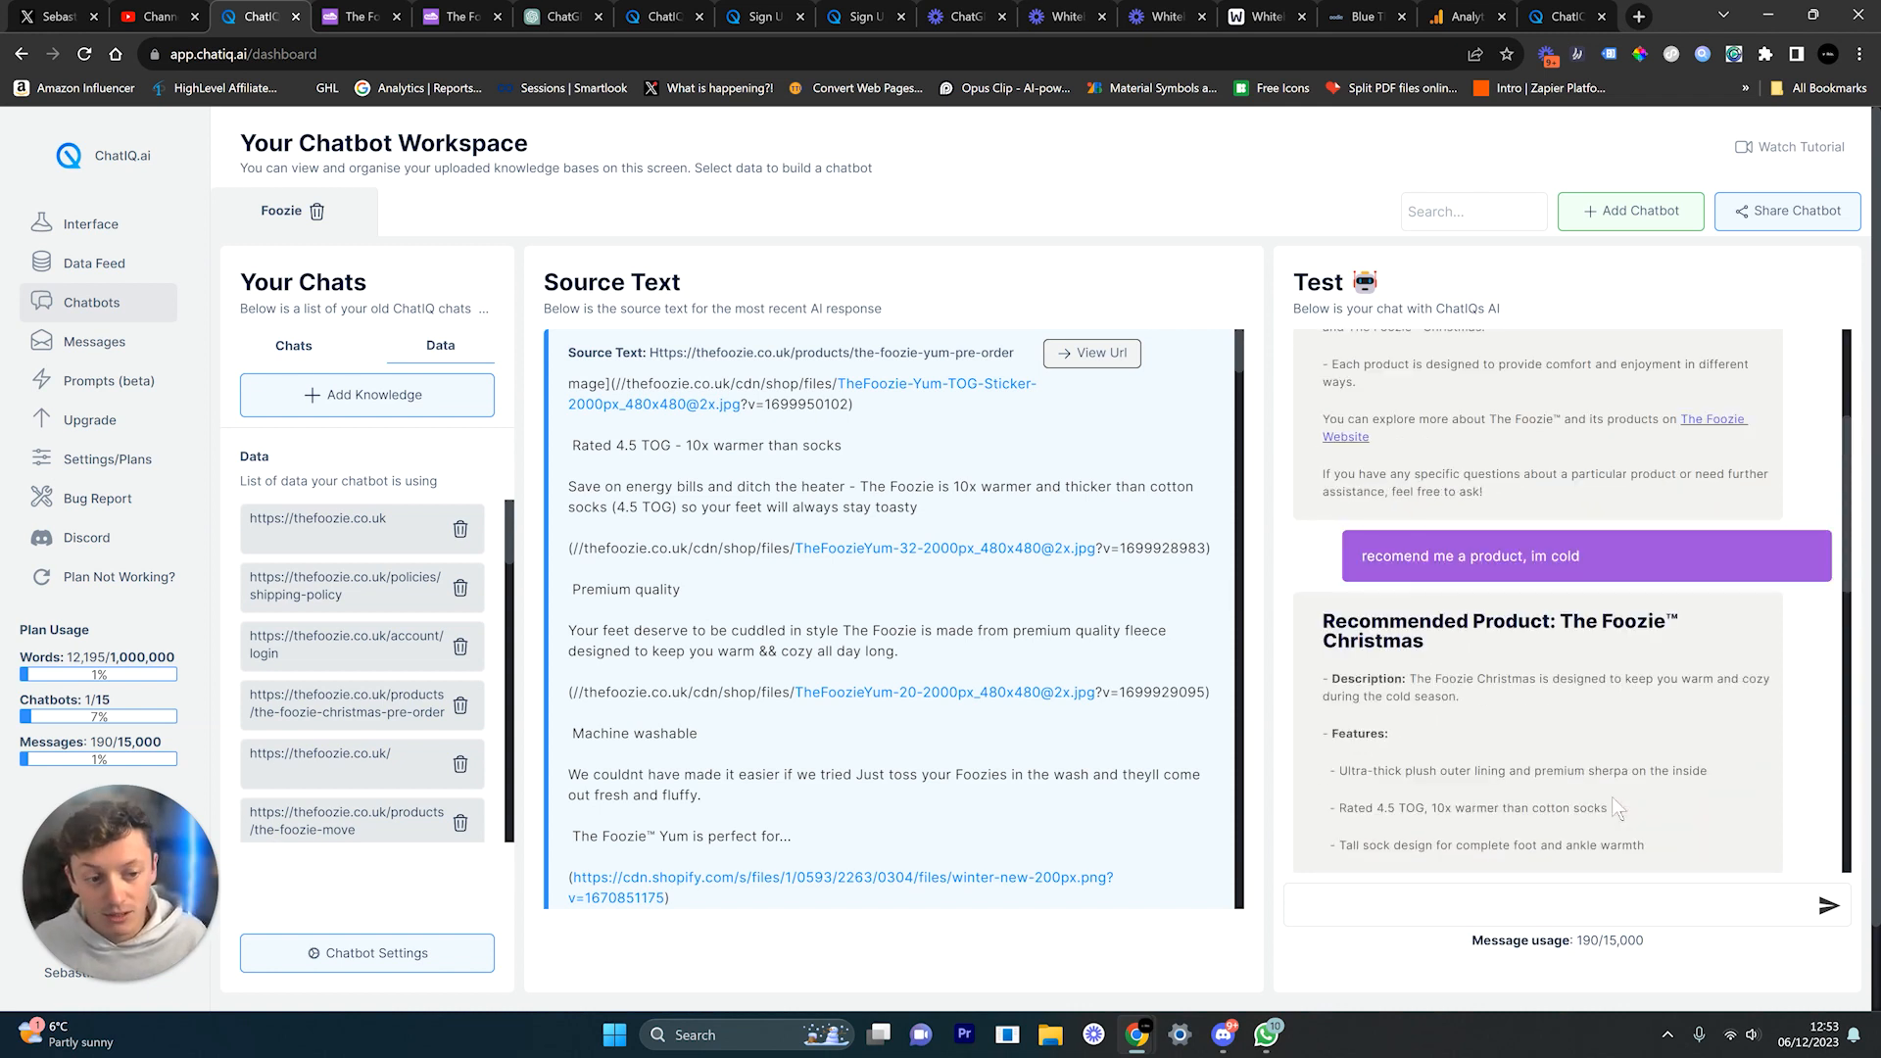
pyautogui.scroll(-8, 1614, 797)
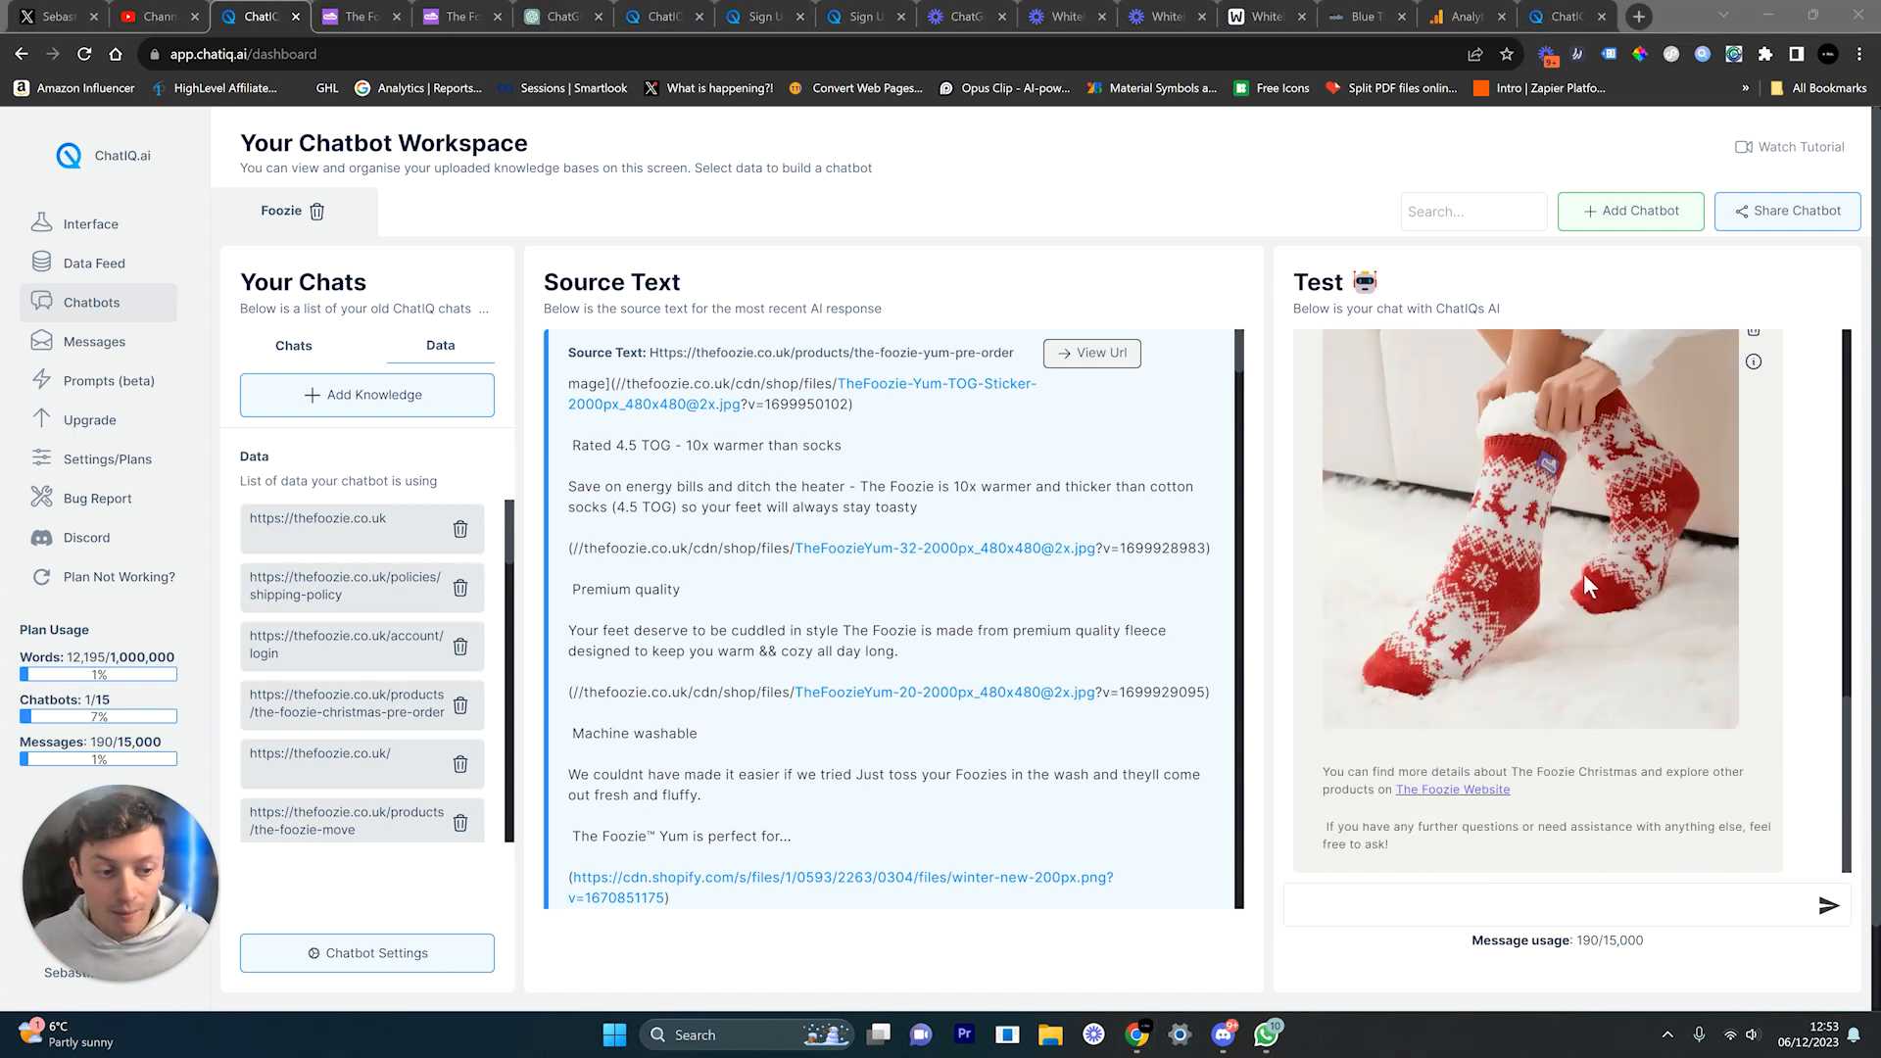
pyautogui.click(453, 16)
# Step: Close the duplicate Foozie page, dismiss its video pop-up, and return to ChatIQ
pyautogui.click(339, 16)
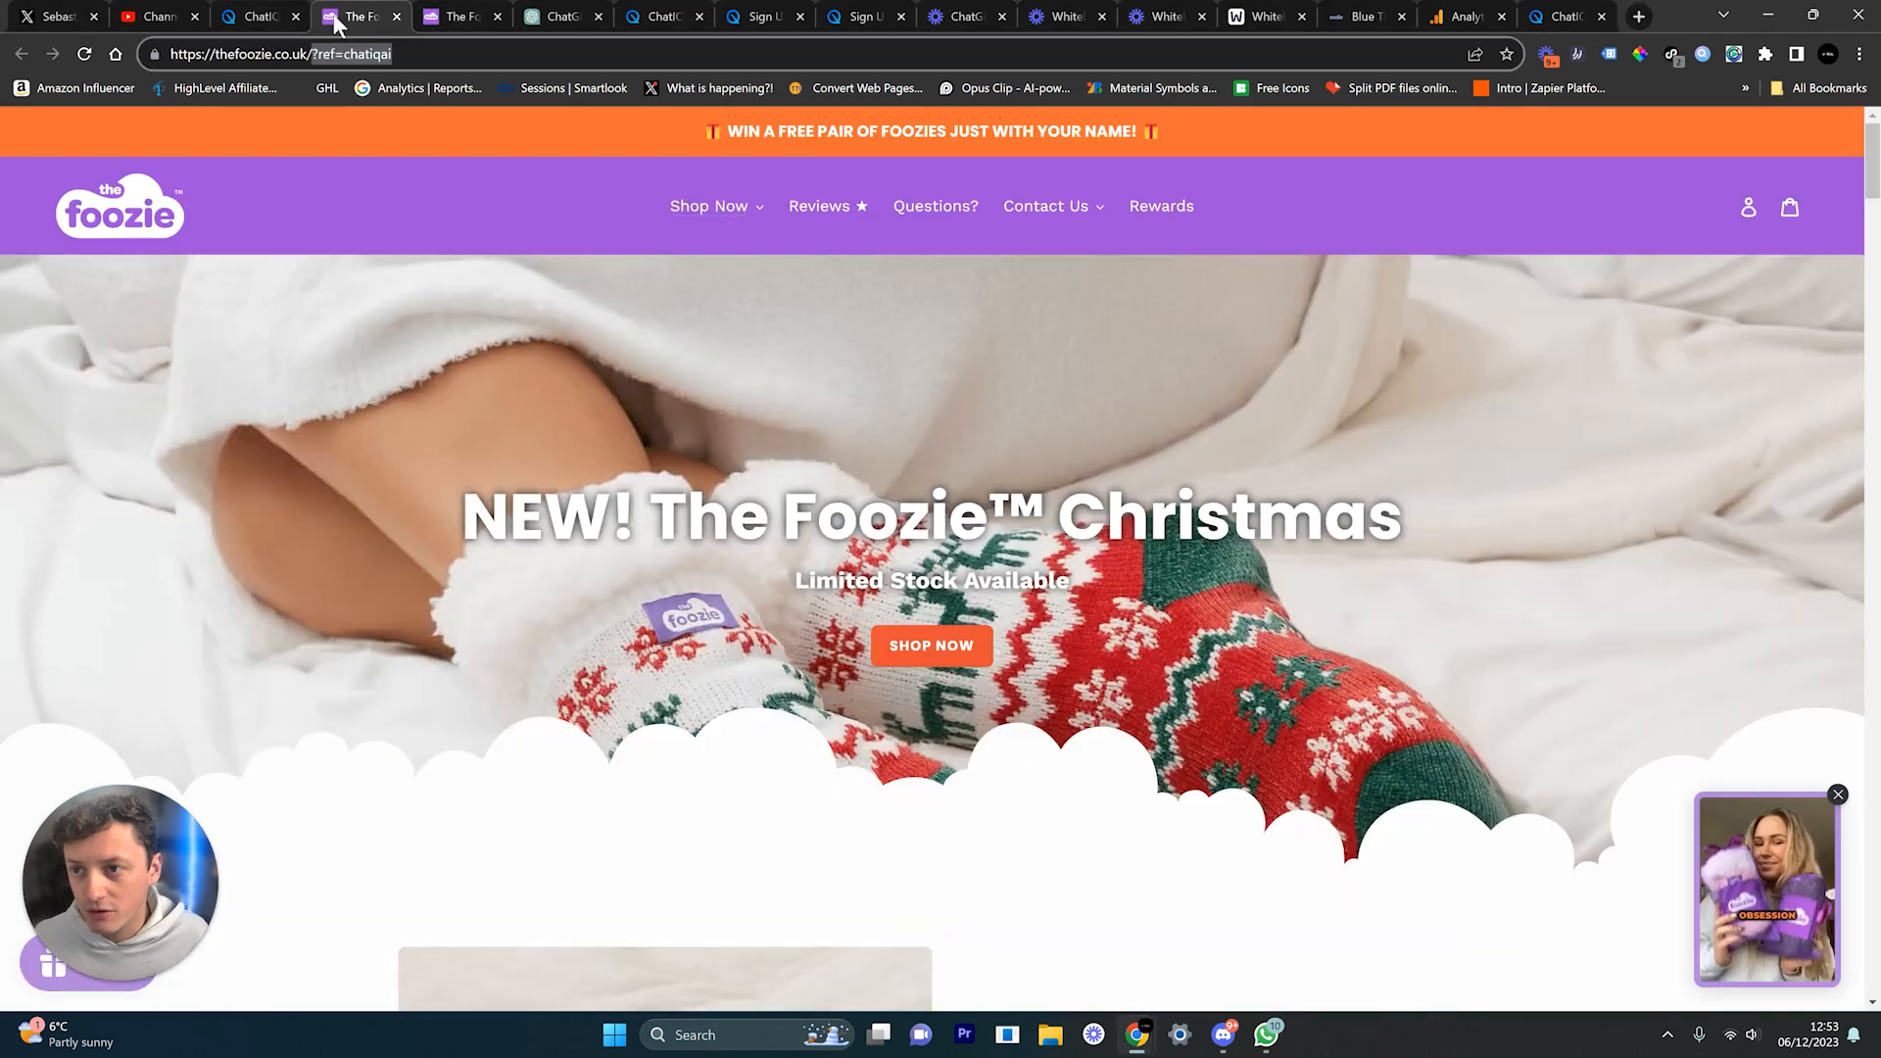
pyautogui.click(497, 26)
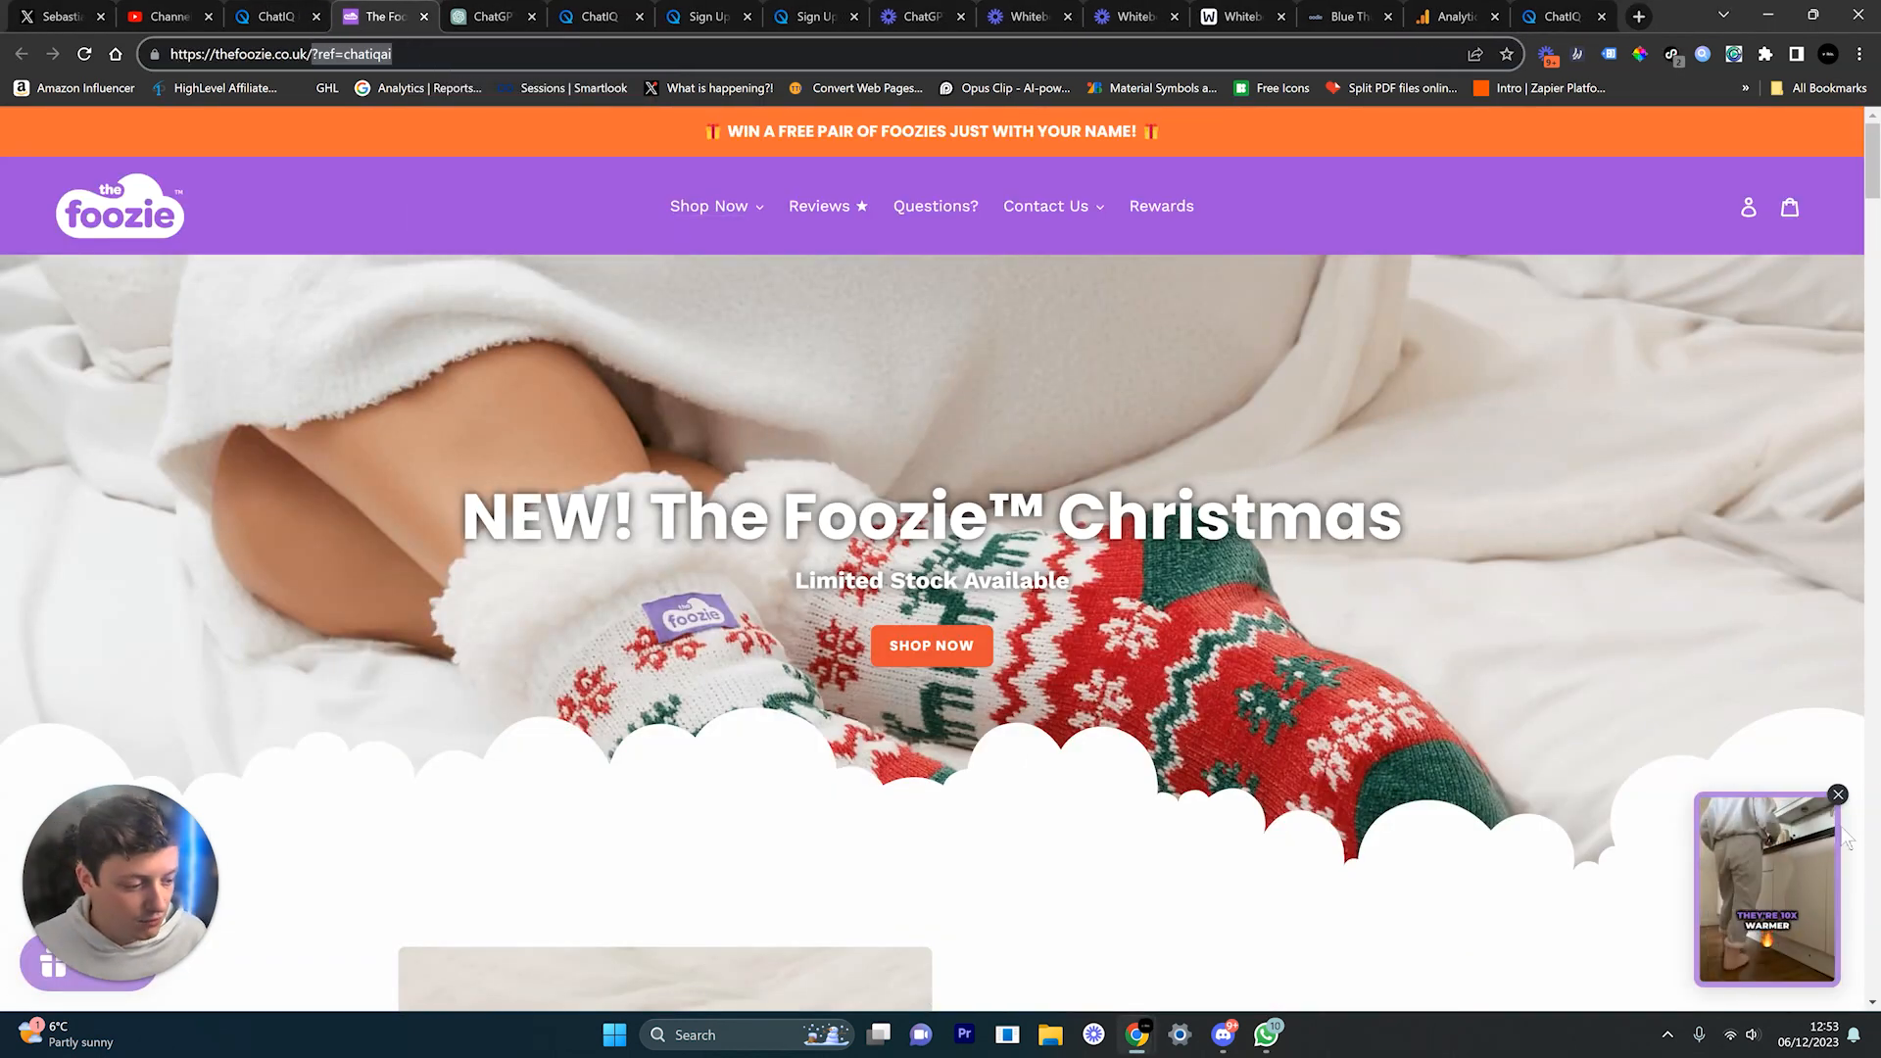
pyautogui.click(1839, 794)
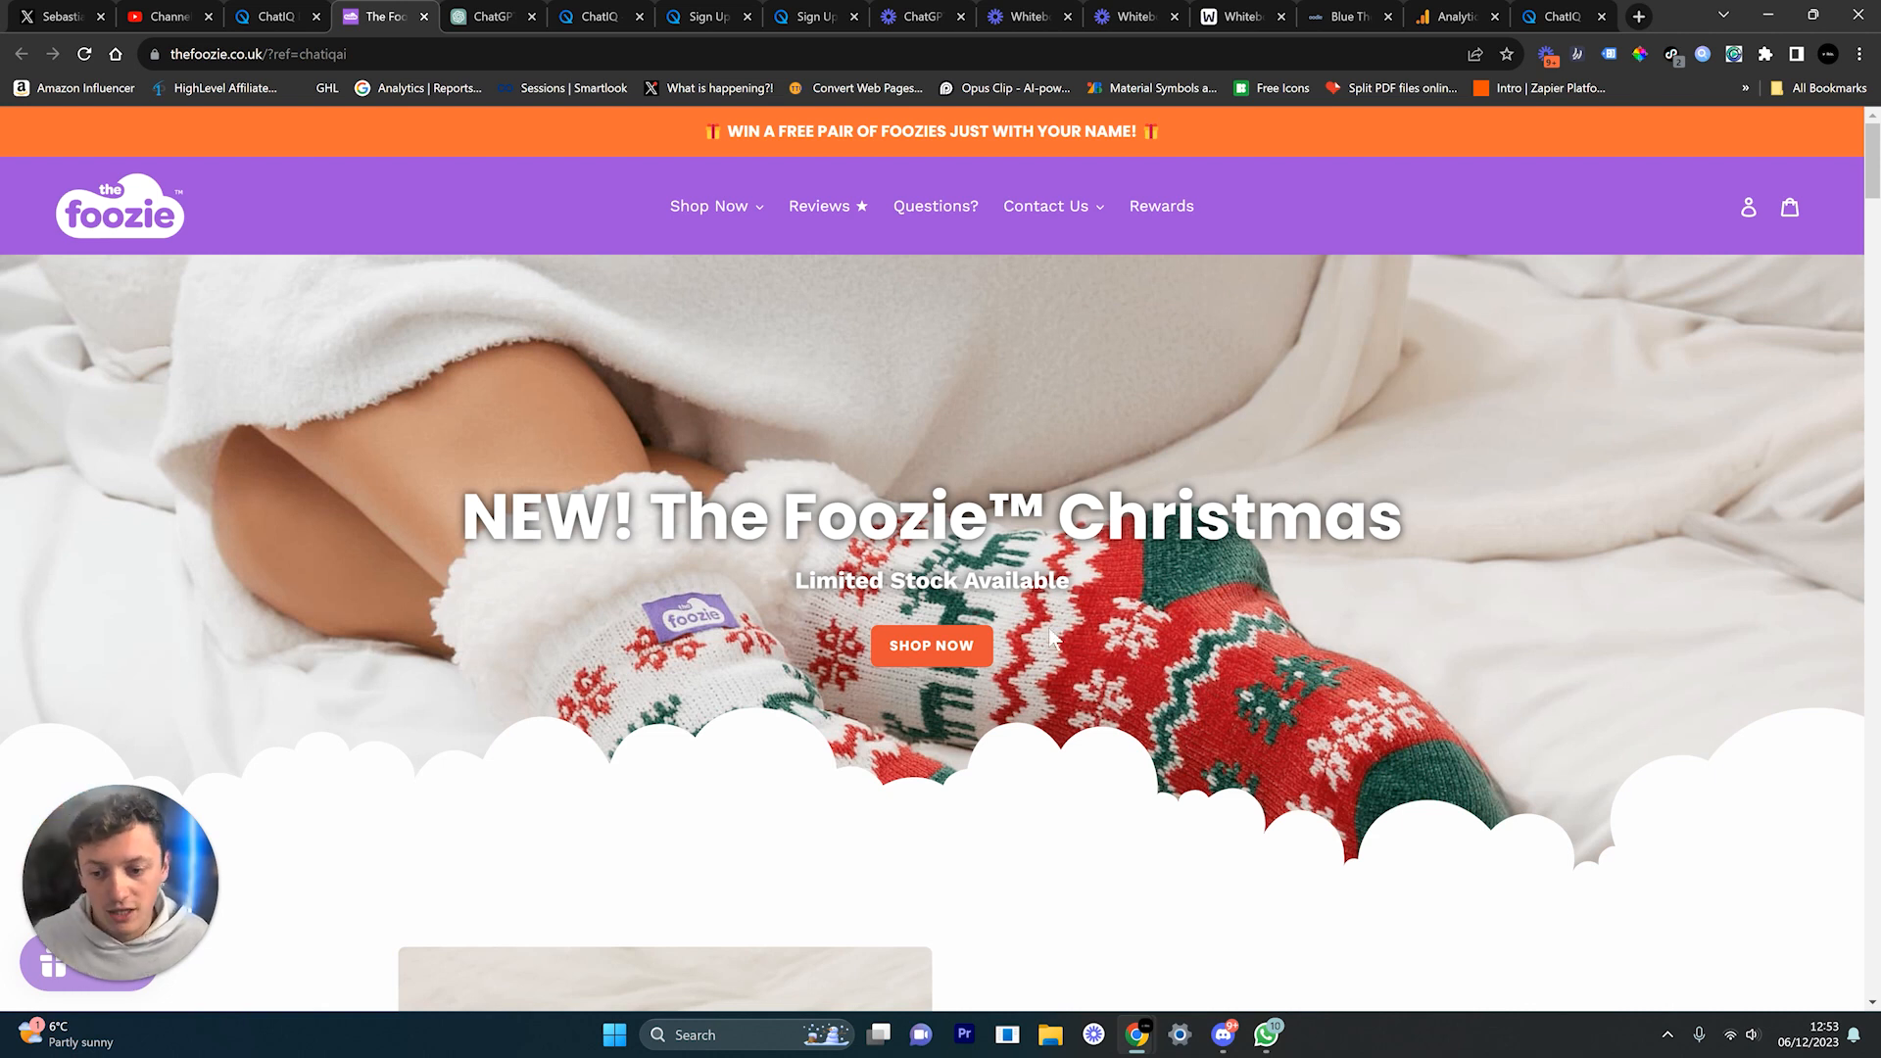
pyautogui.click(276, 16)
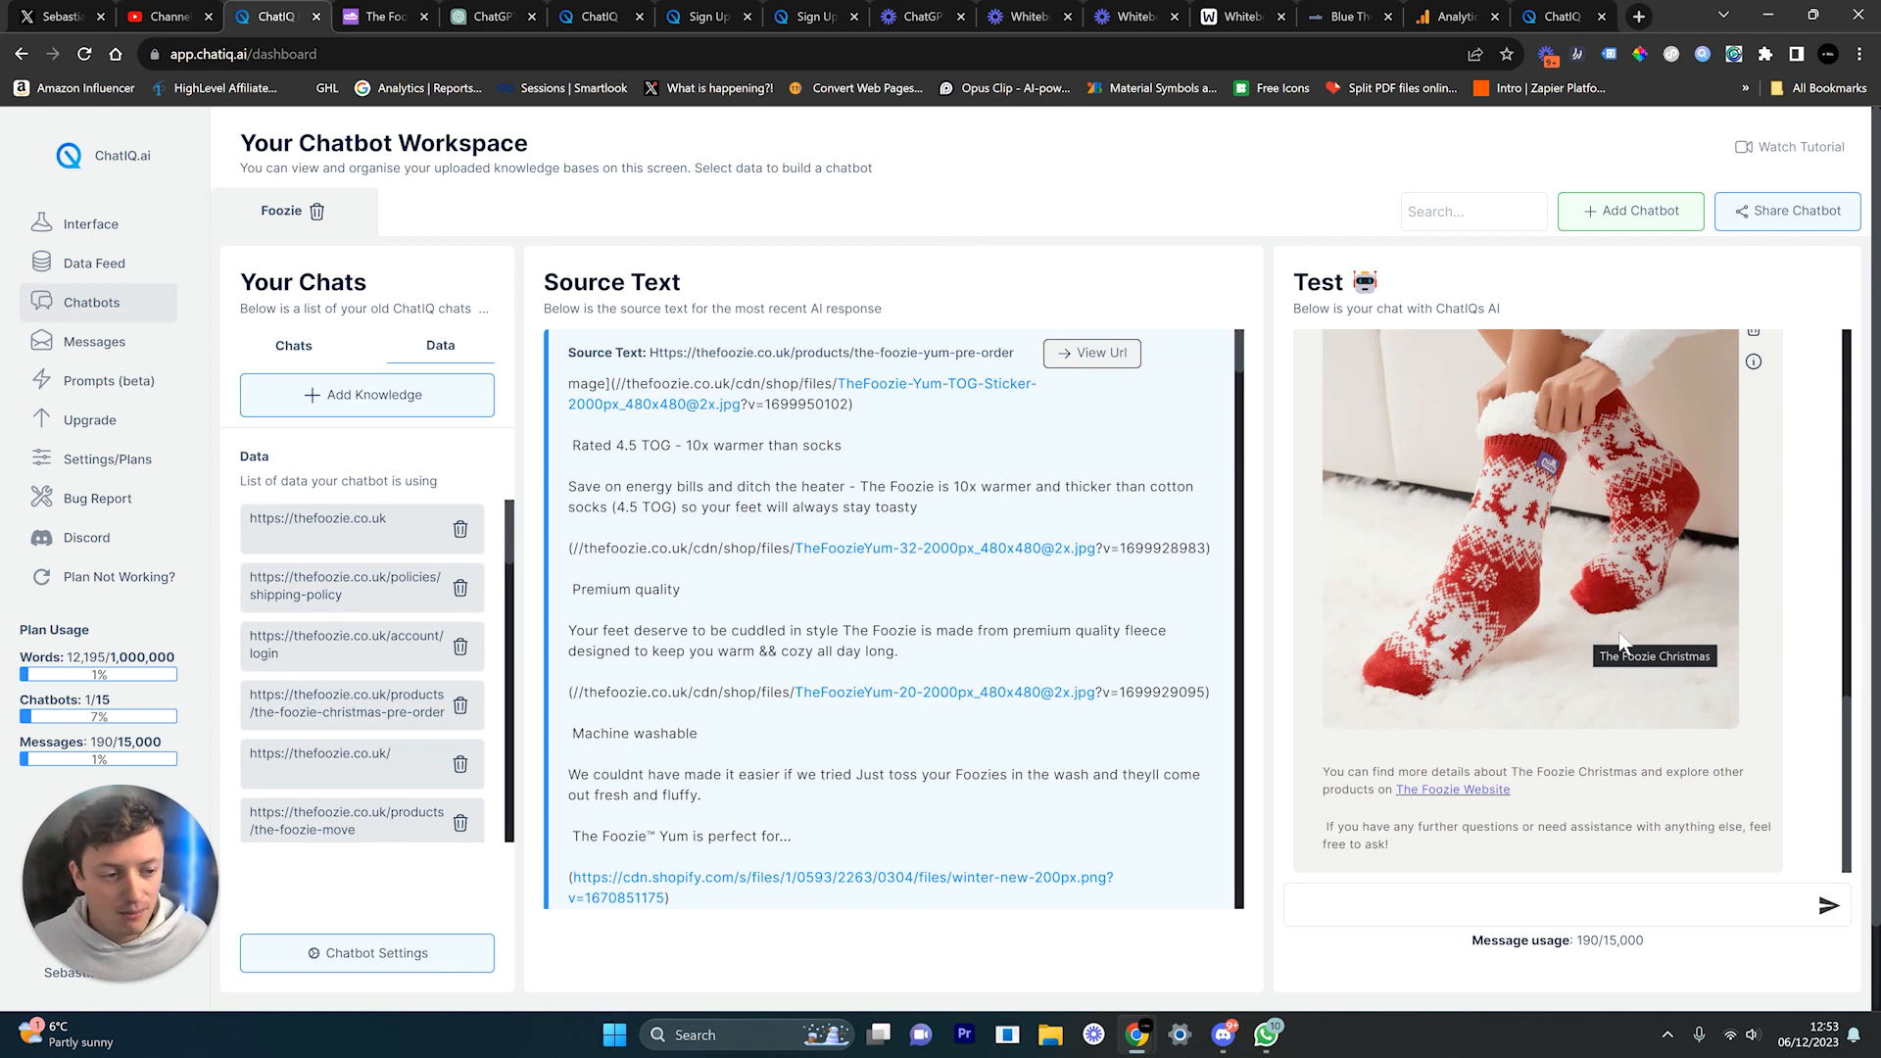
# Step: Open The Foozie Christmas product page from the link in the chatbot's reply
pyautogui.scroll(8, 1710, 771)
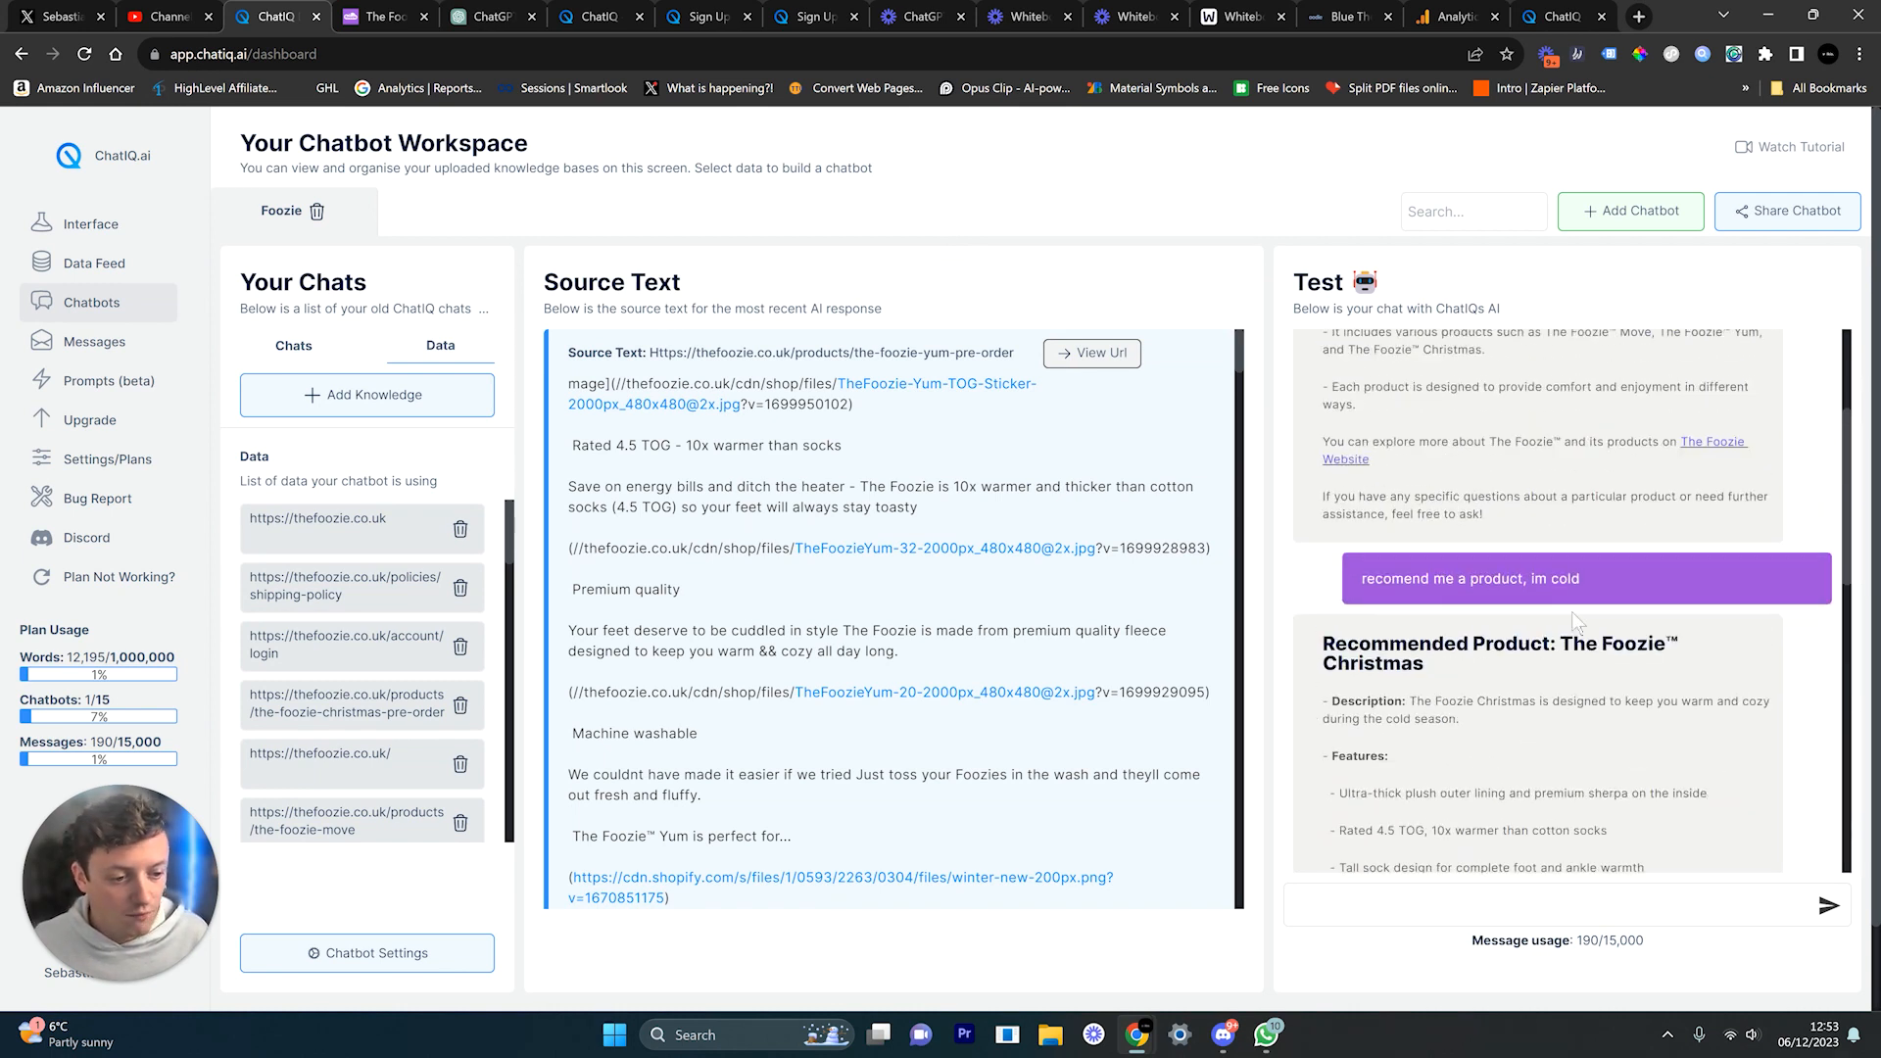
pyautogui.scroll(-4, 1576, 632)
pyautogui.scroll(-5, 1573, 628)
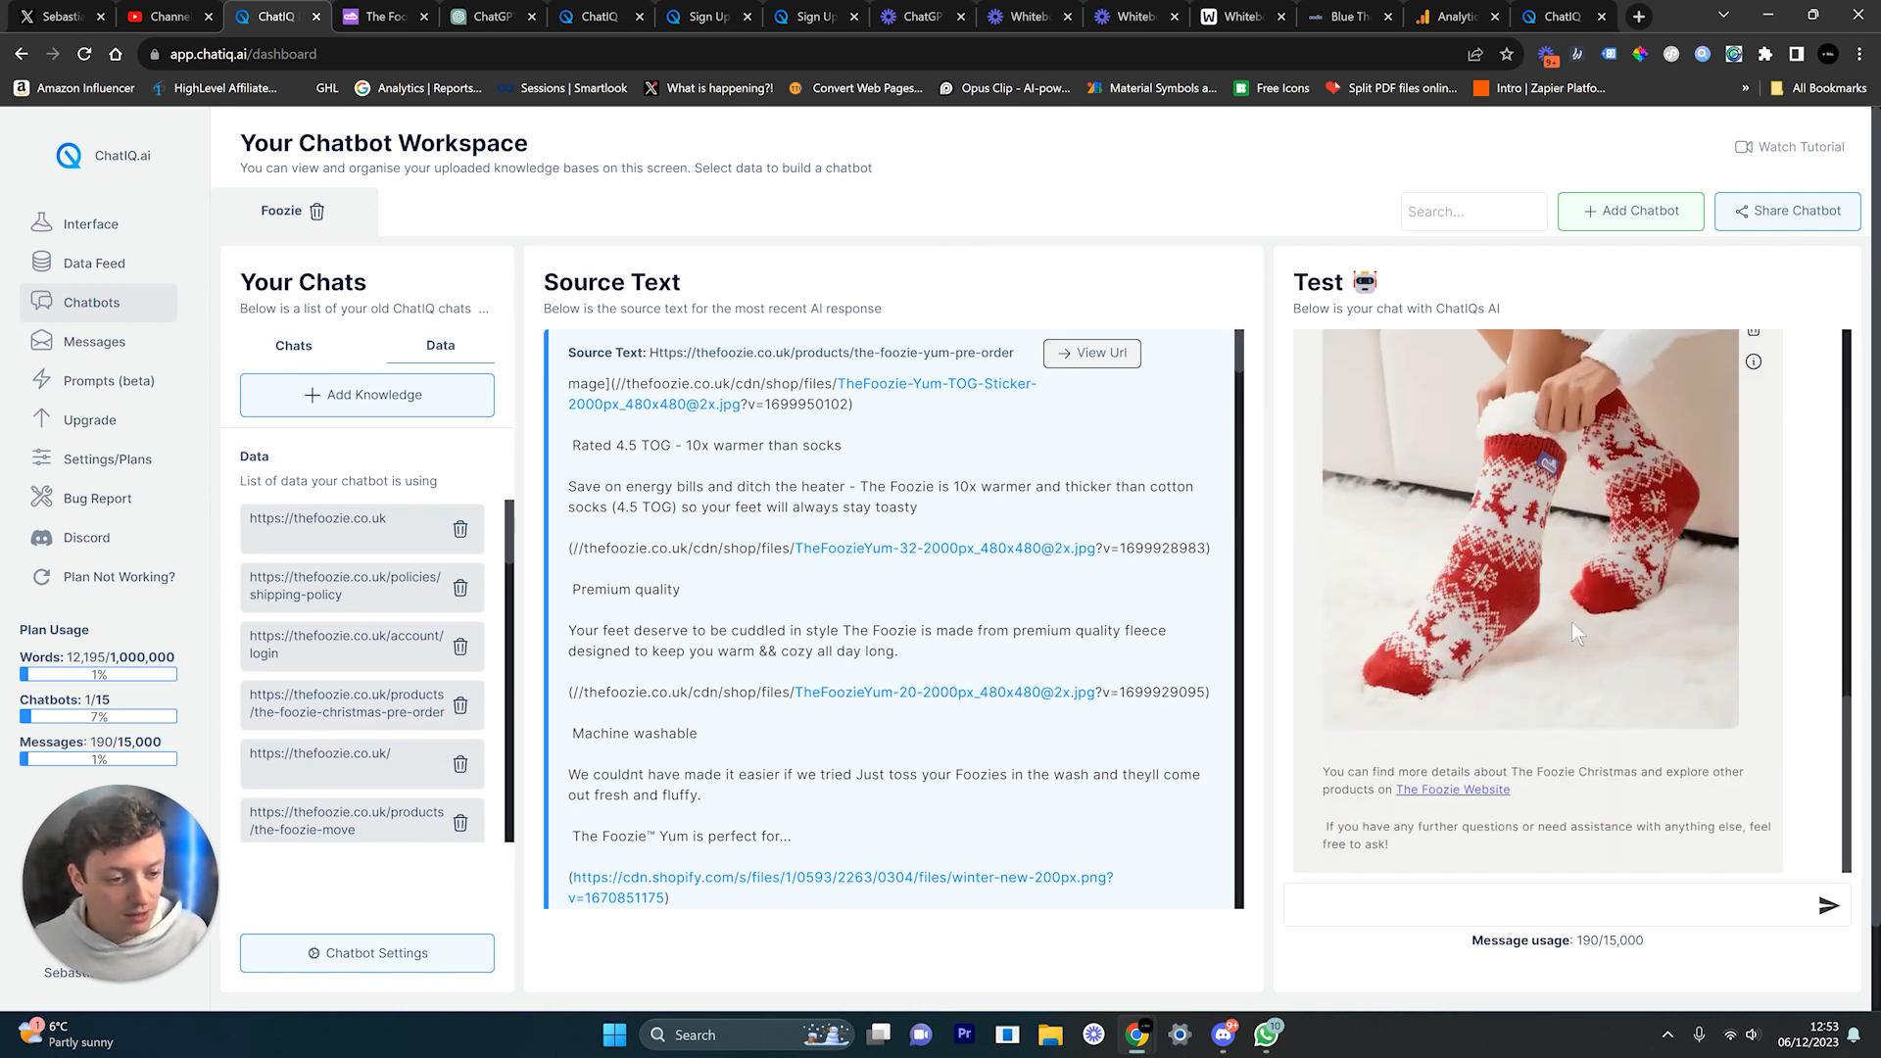
pyautogui.click(1457, 798)
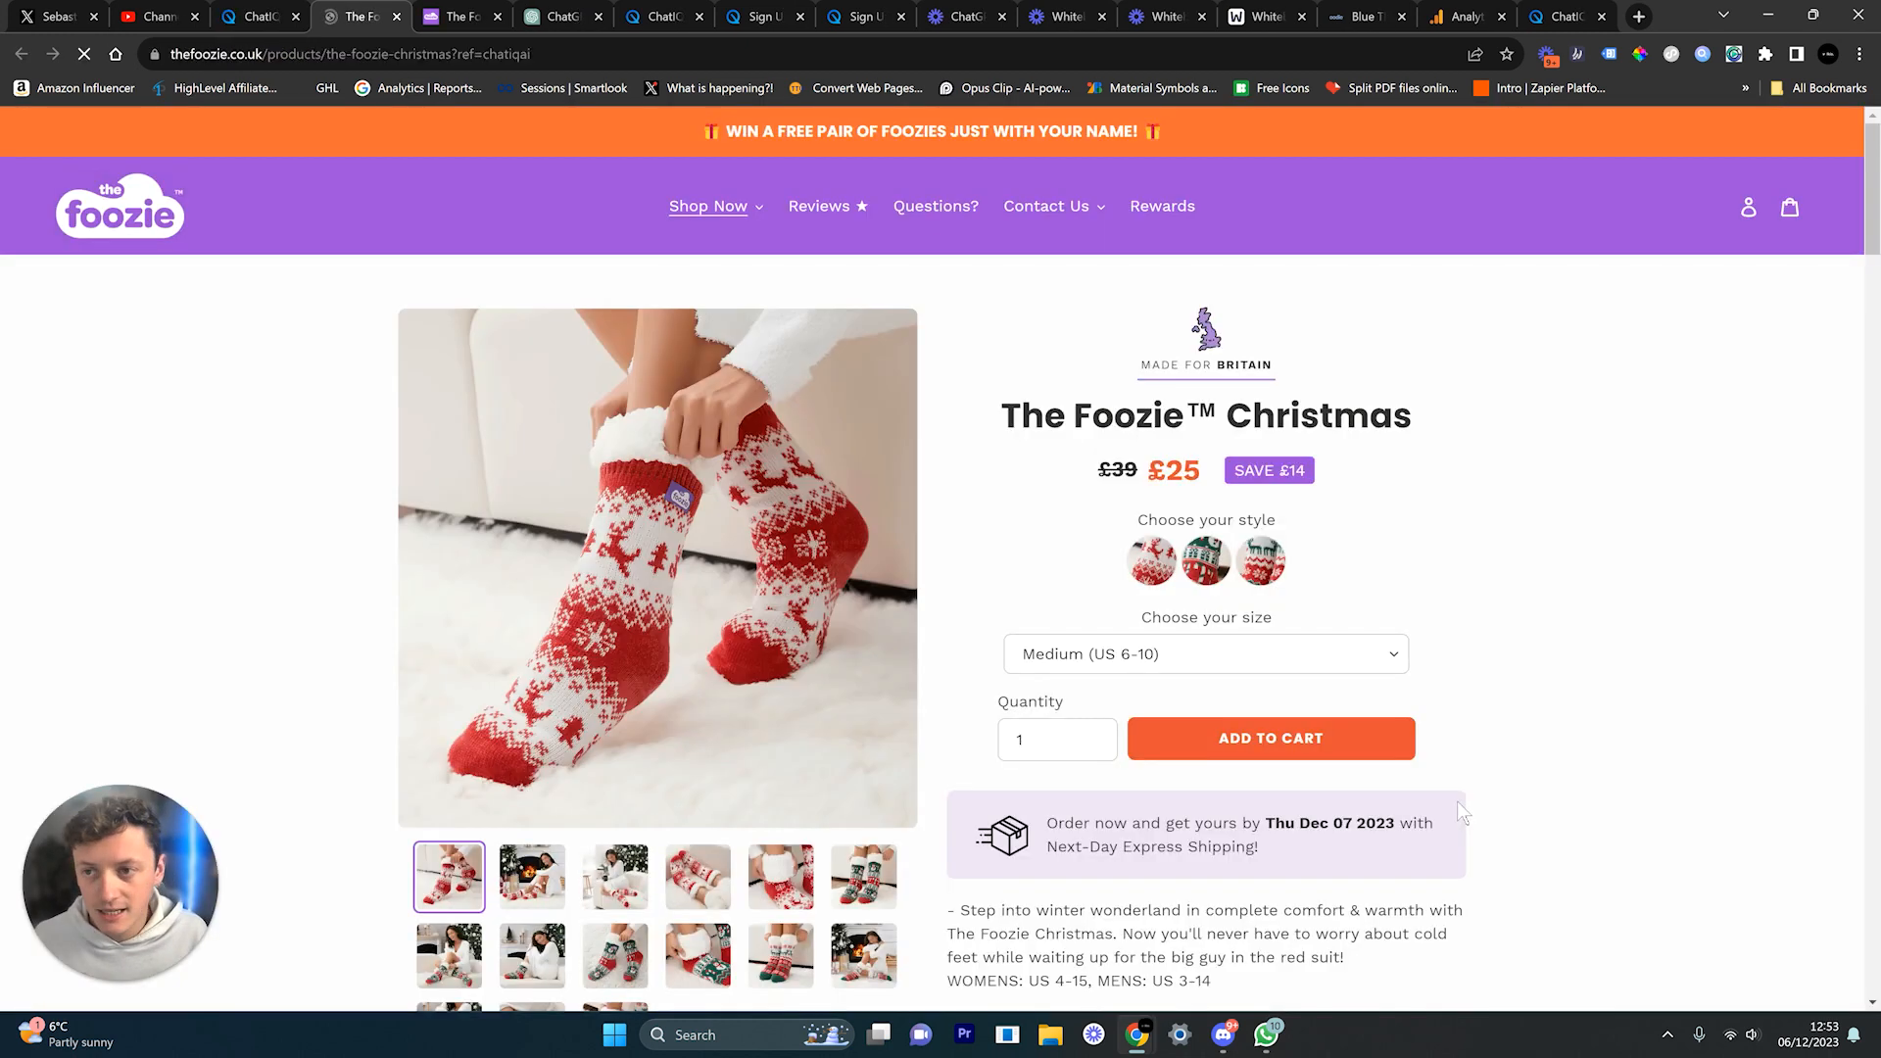
# Step: Review the product's title, £25 price and size guide table
pyautogui.scroll(-1, 1456, 802)
pyautogui.moveTo(1076, 321); pyautogui.dragTo(1372, 403)
pyautogui.click(1528, 505)
pyautogui.moveTo(1098, 374); pyautogui.dragTo(1272, 392)
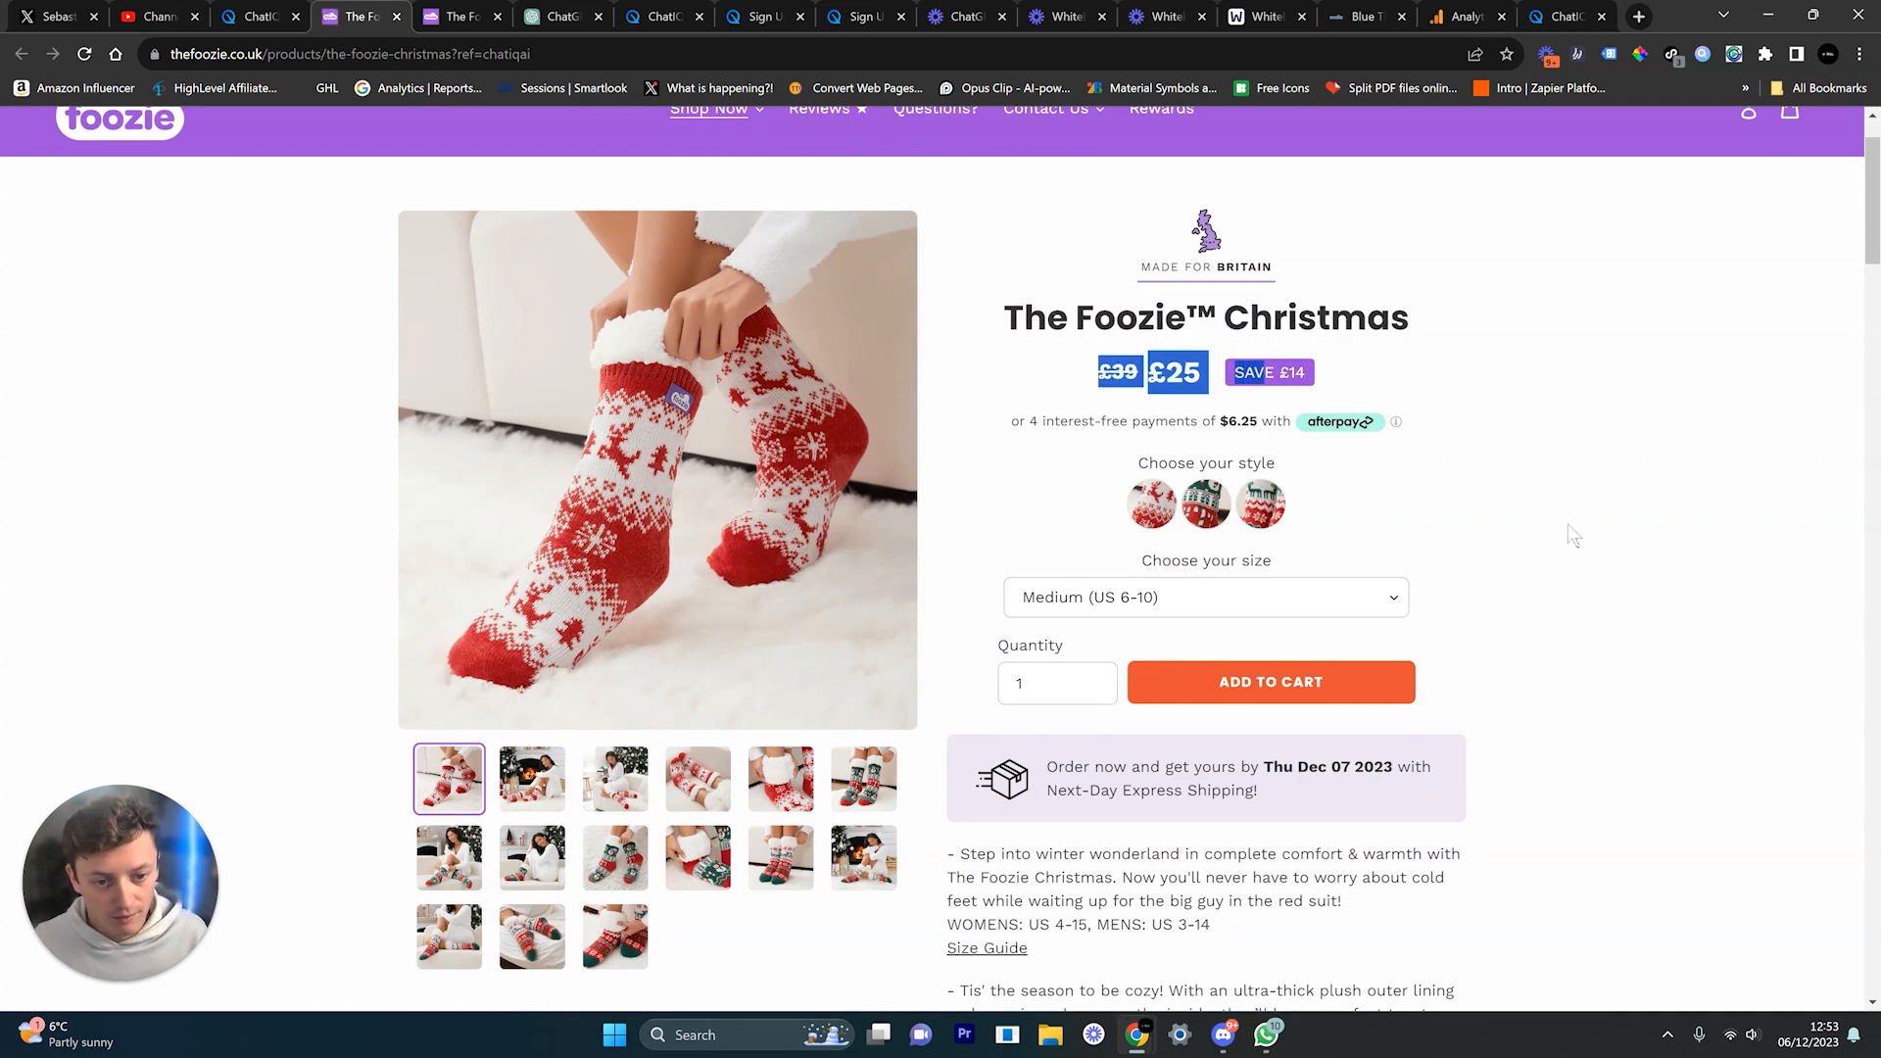
pyautogui.click(1568, 523)
pyautogui.scroll(-5, 1567, 523)
pyautogui.scroll(-20, 1568, 523)
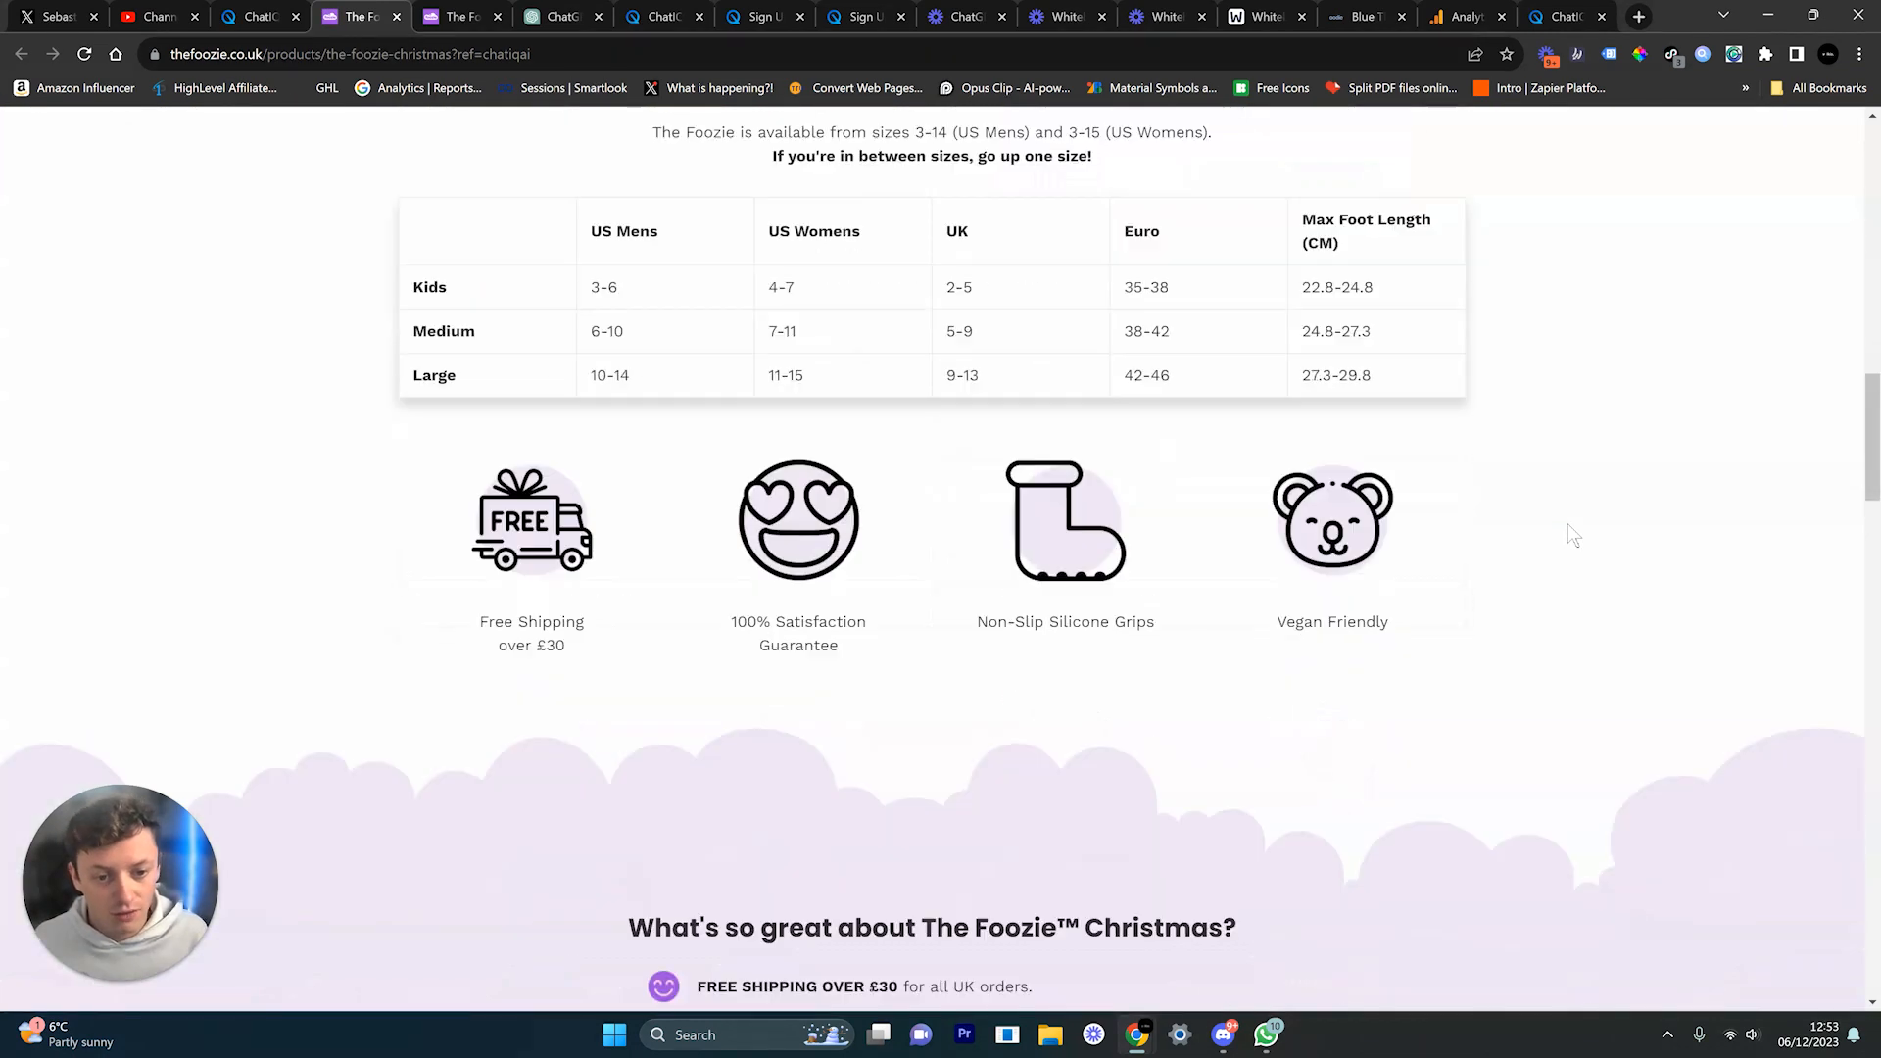
pyautogui.scroll(-5, 1568, 524)
pyautogui.scroll(20, 1567, 523)
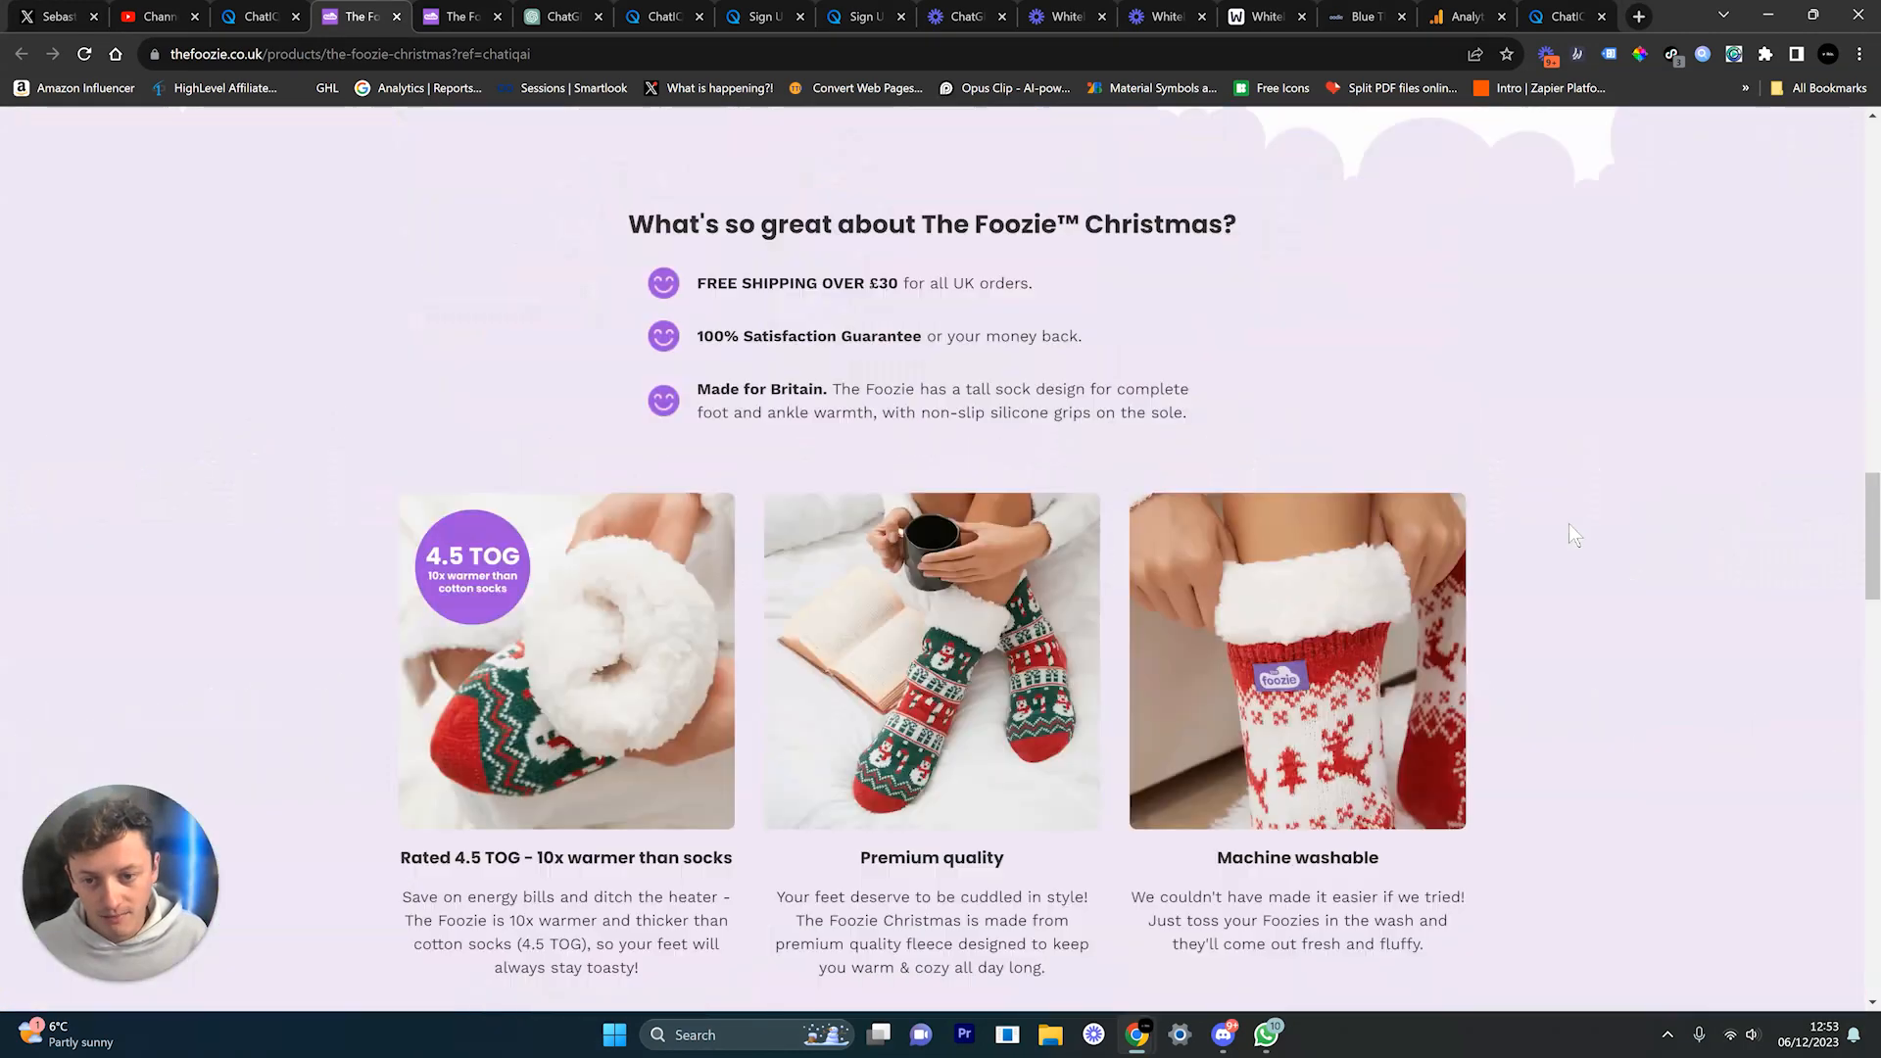
pyautogui.scroll(10, 1573, 510)
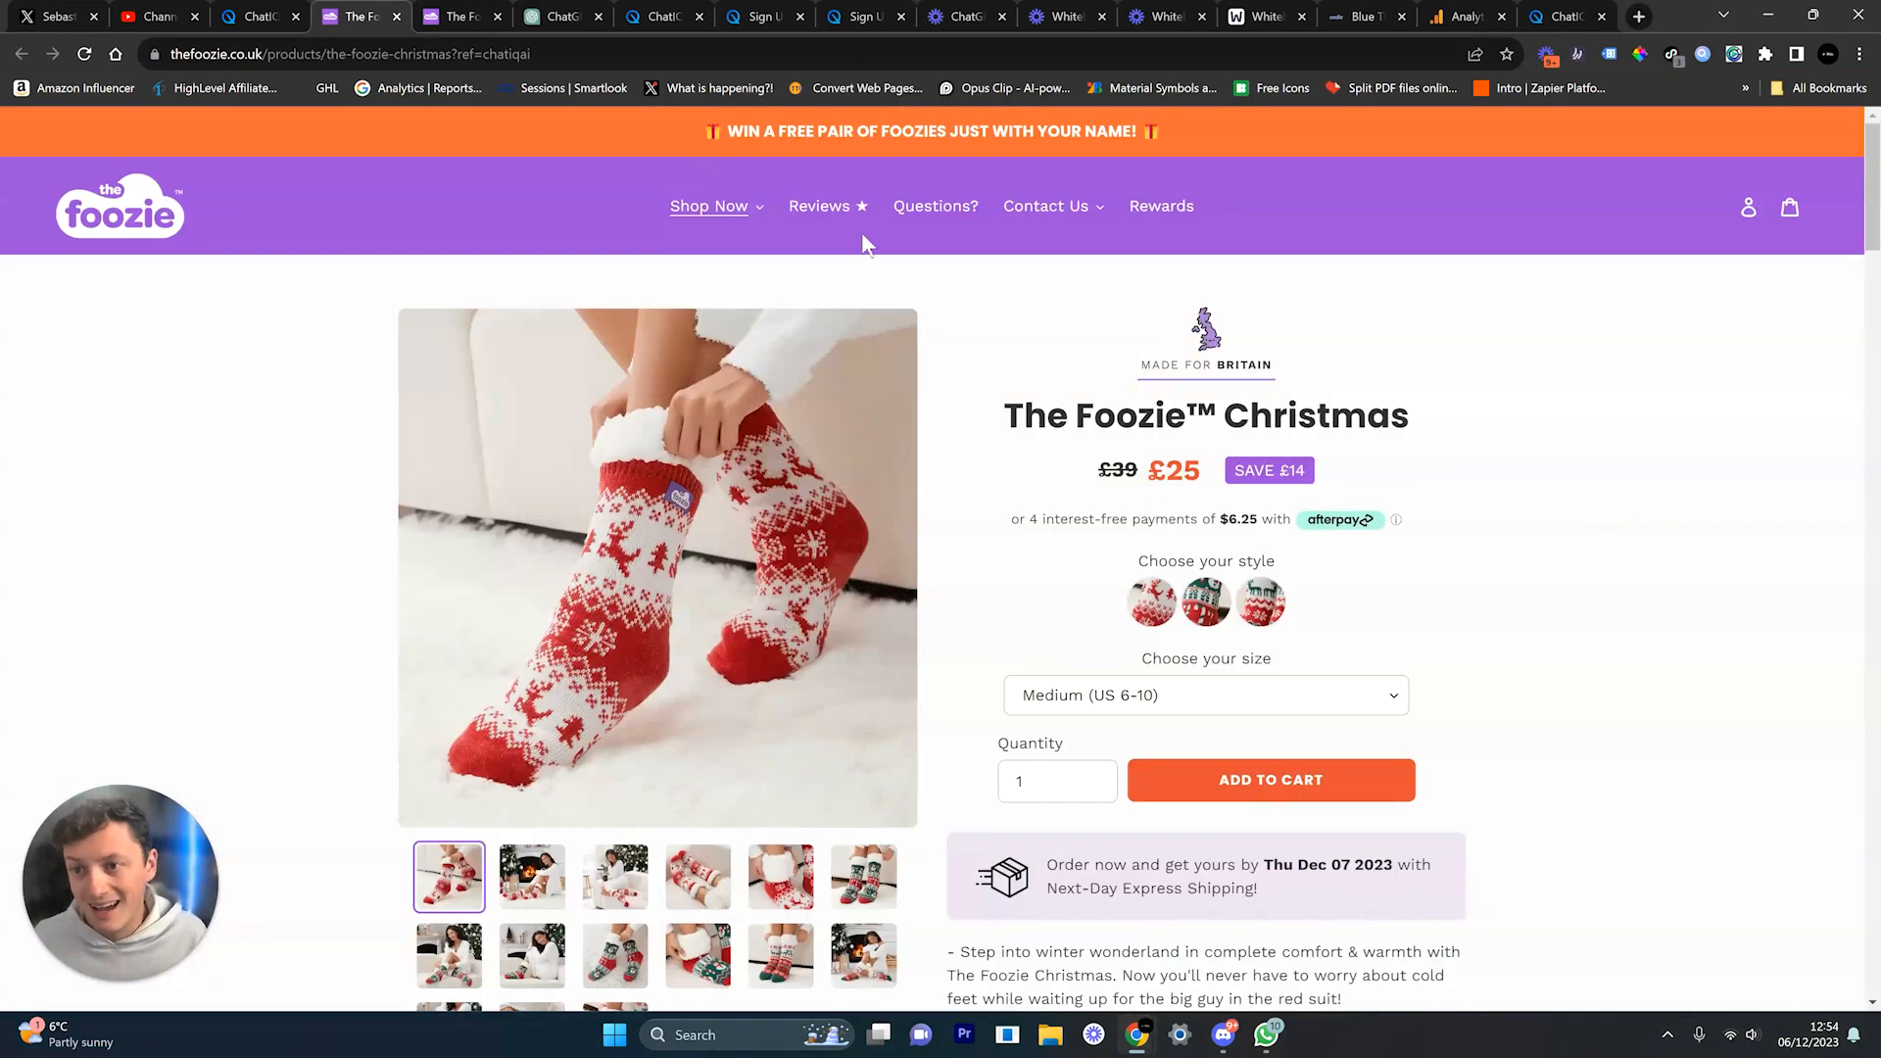
pyautogui.moveTo(568, 55); pyautogui.dragTo(453, 49)
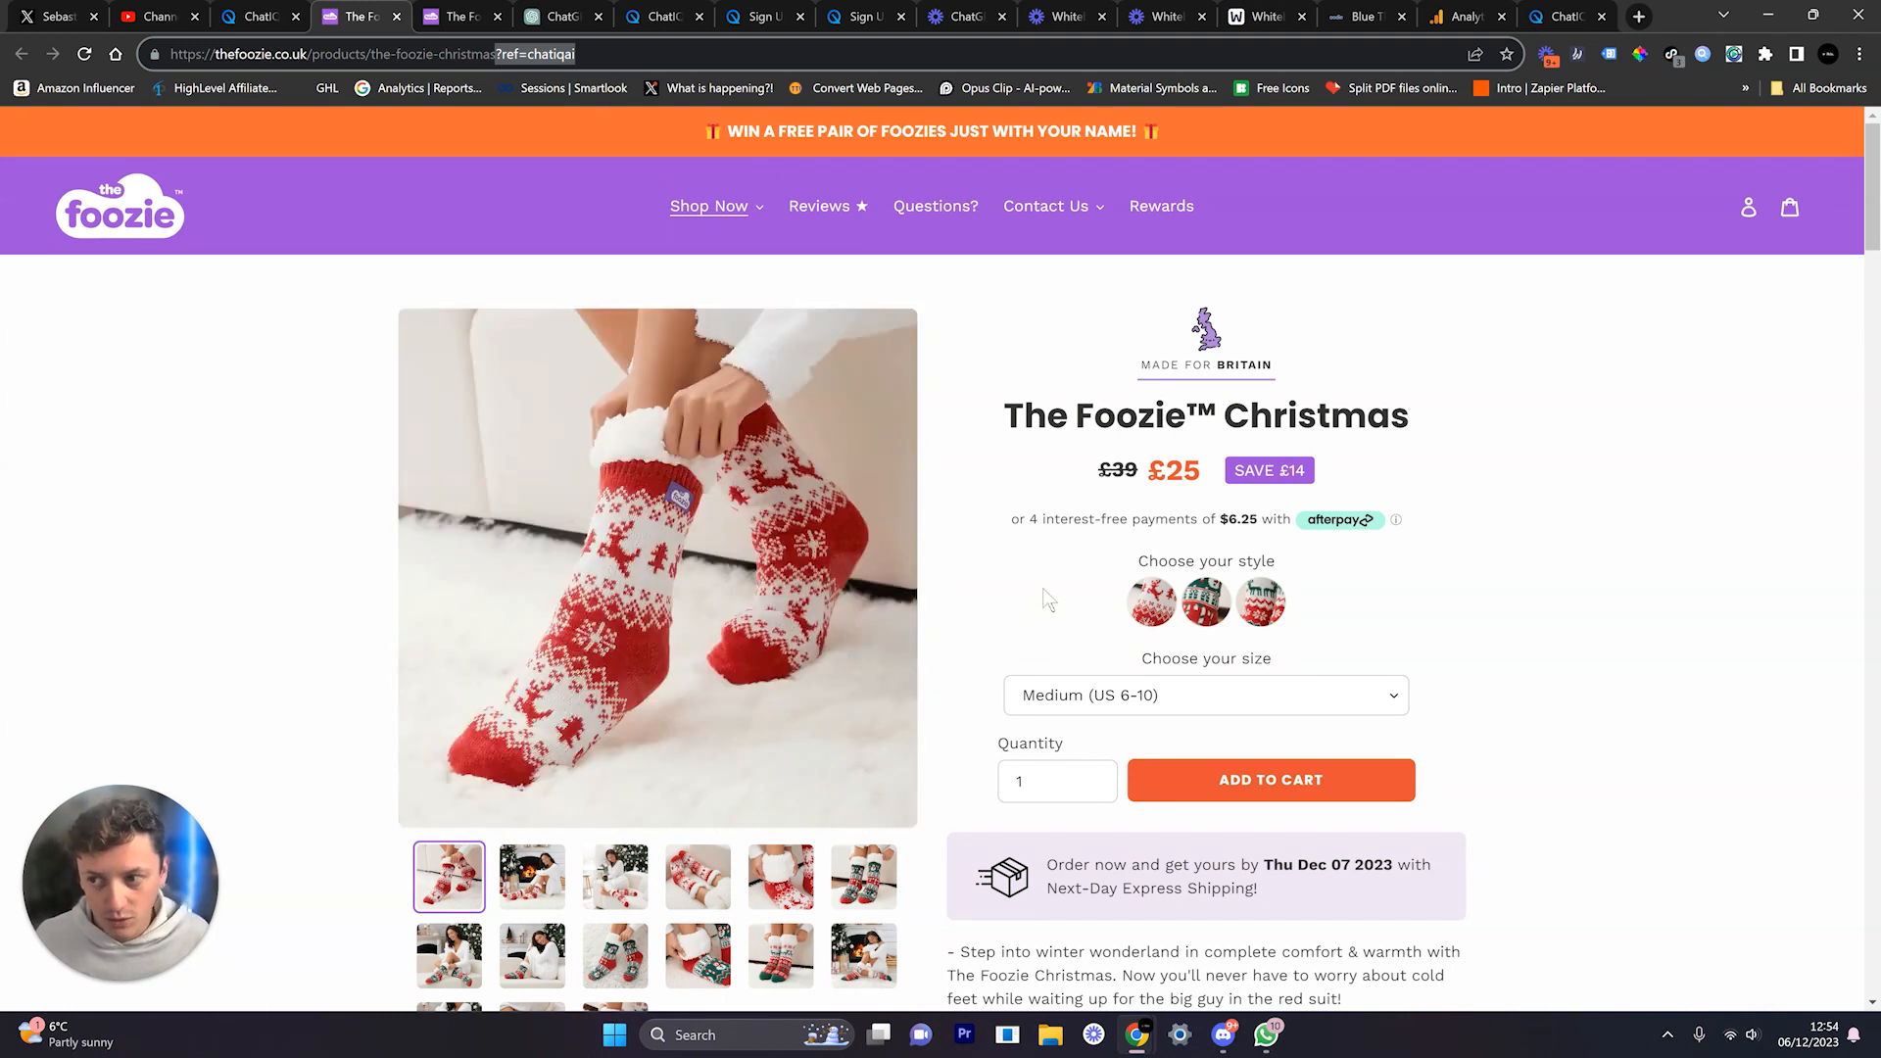
# Step: Ask 'what are the best sizes for me, i have size 7 fee' and read the Foozie™ Yum £30 answer
pyautogui.click(259, 17)
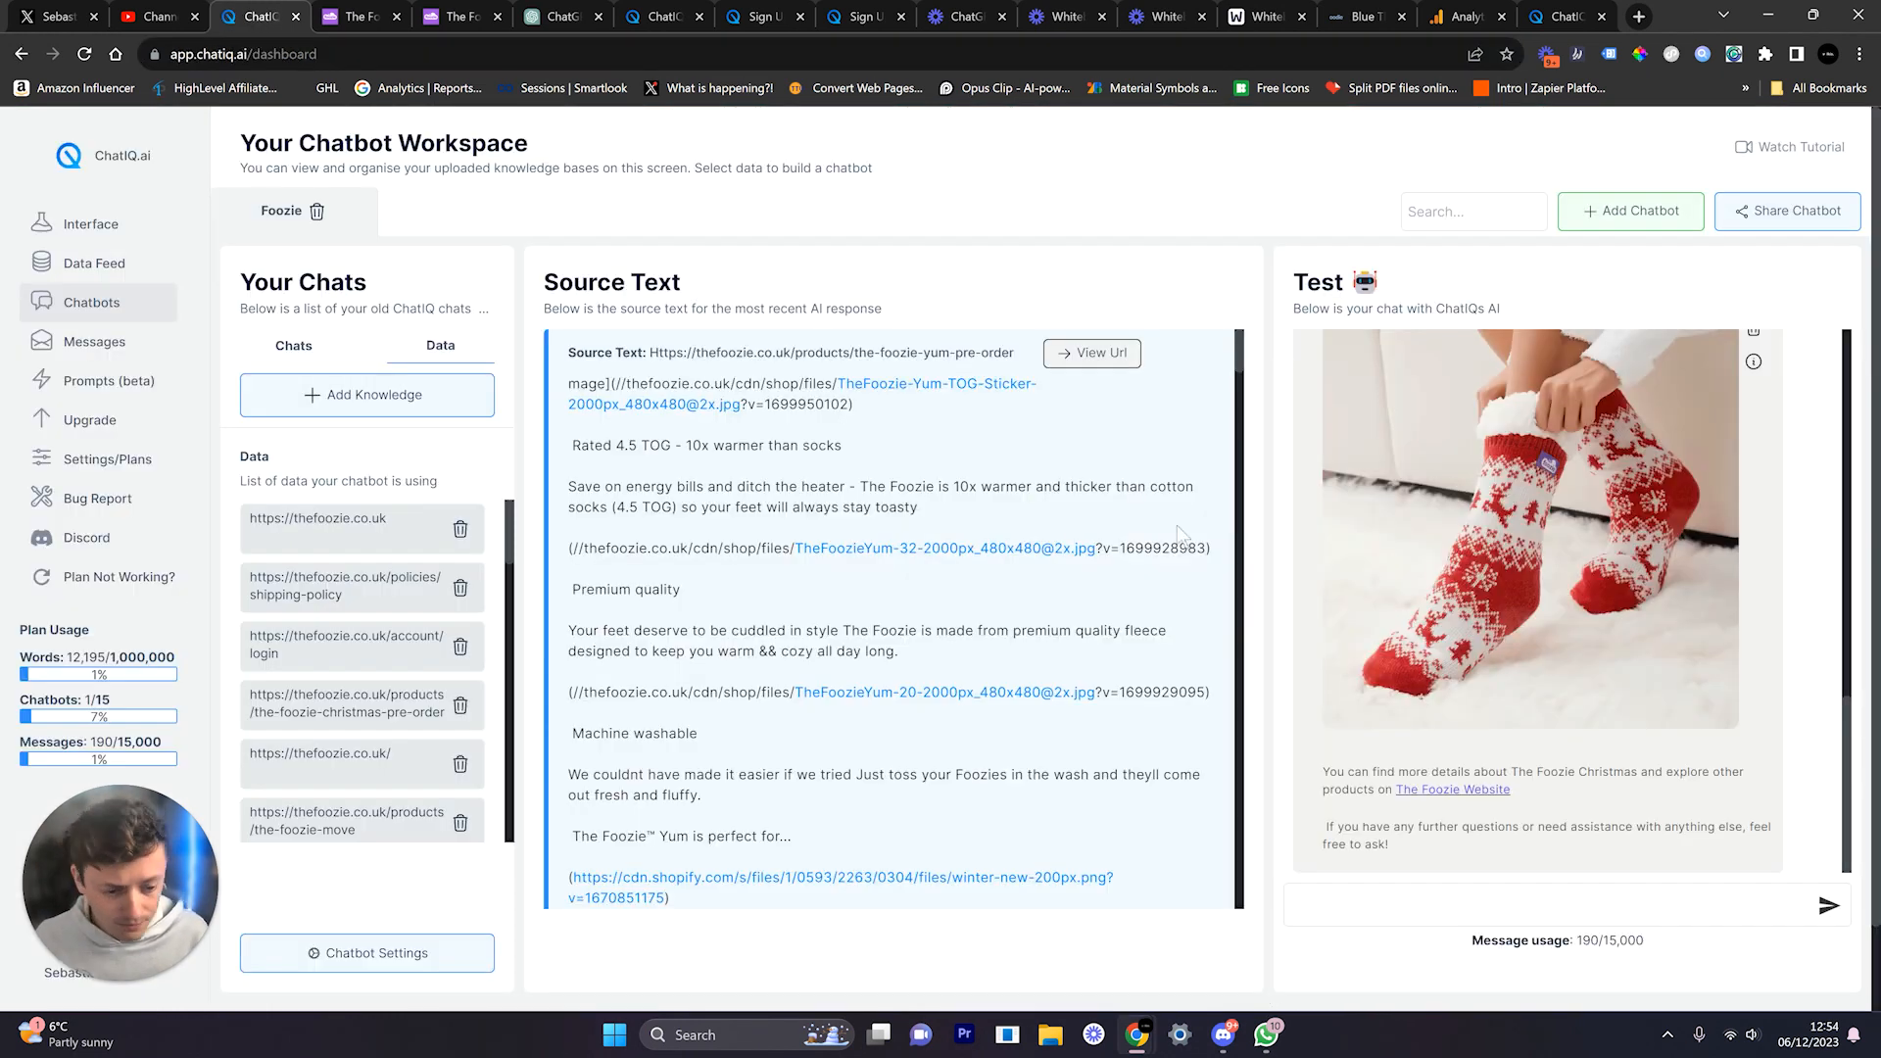
pyautogui.scroll(-1, 1349, 594)
pyautogui.click(1374, 813)
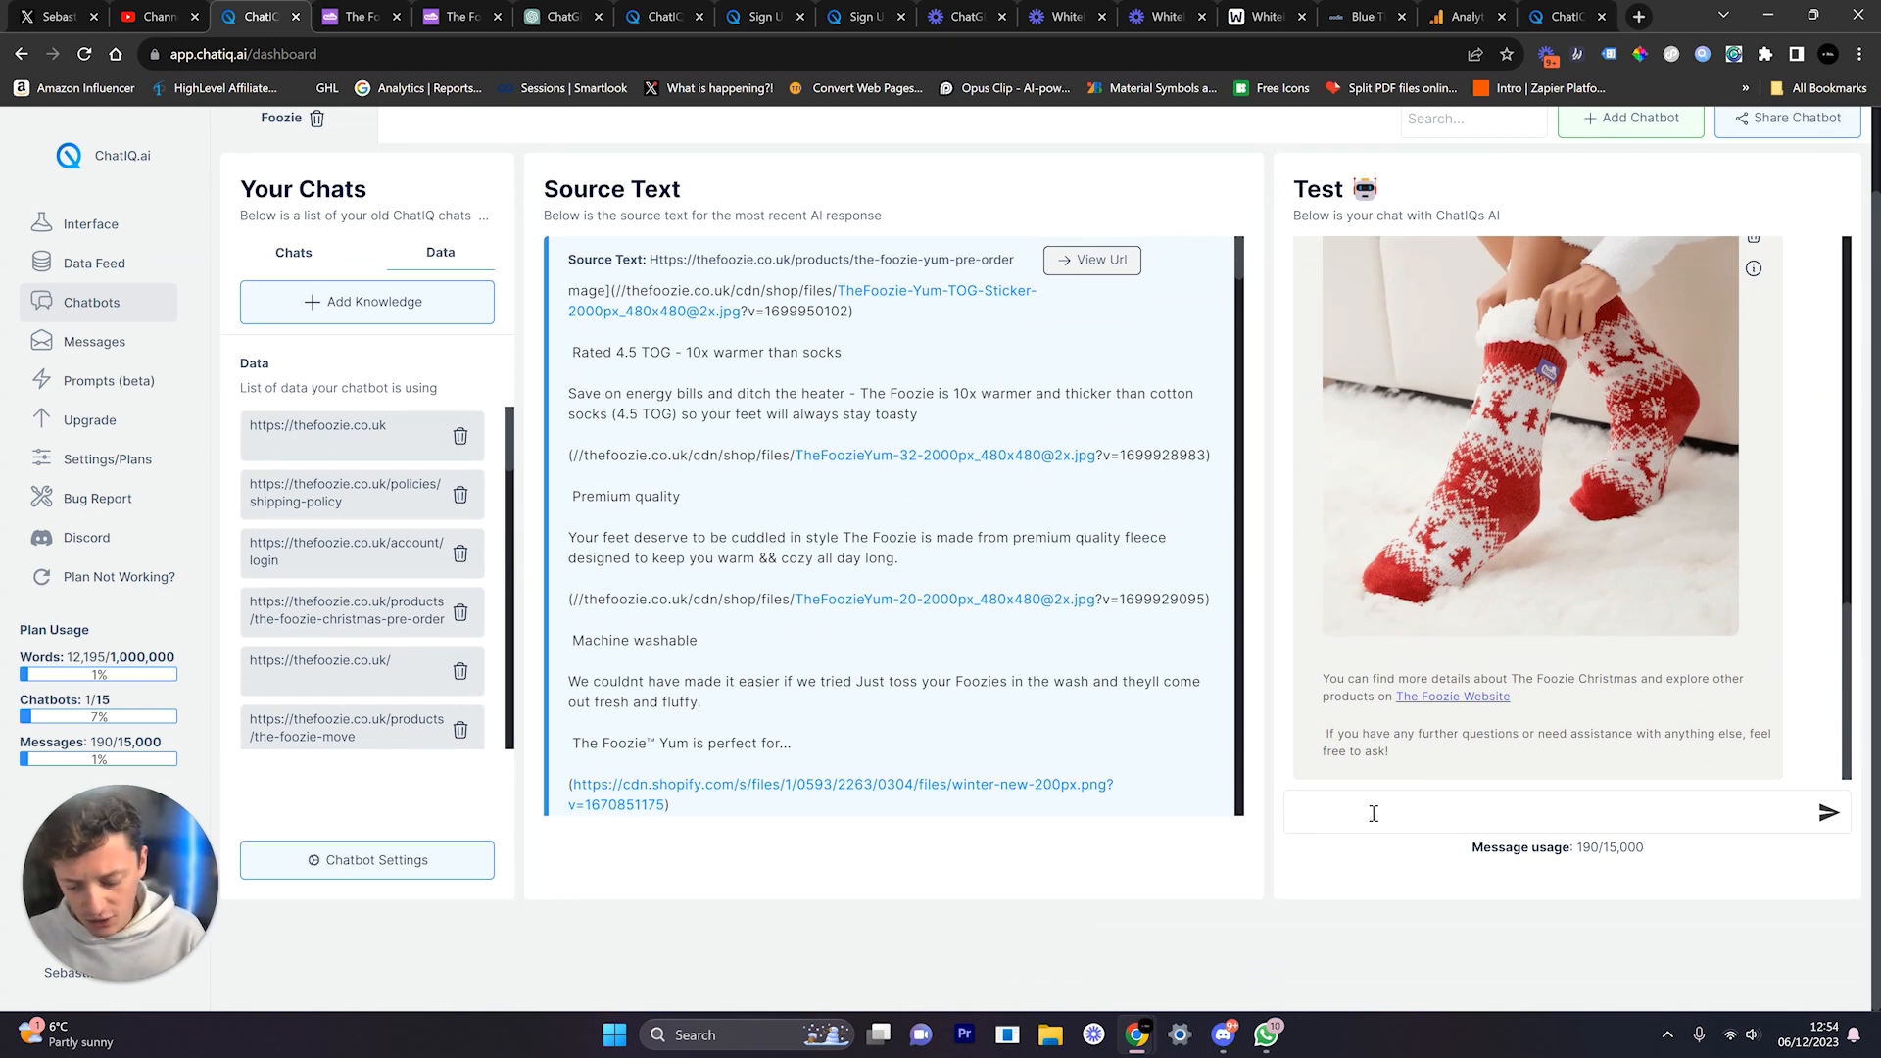
pyautogui.write('what are the best size')
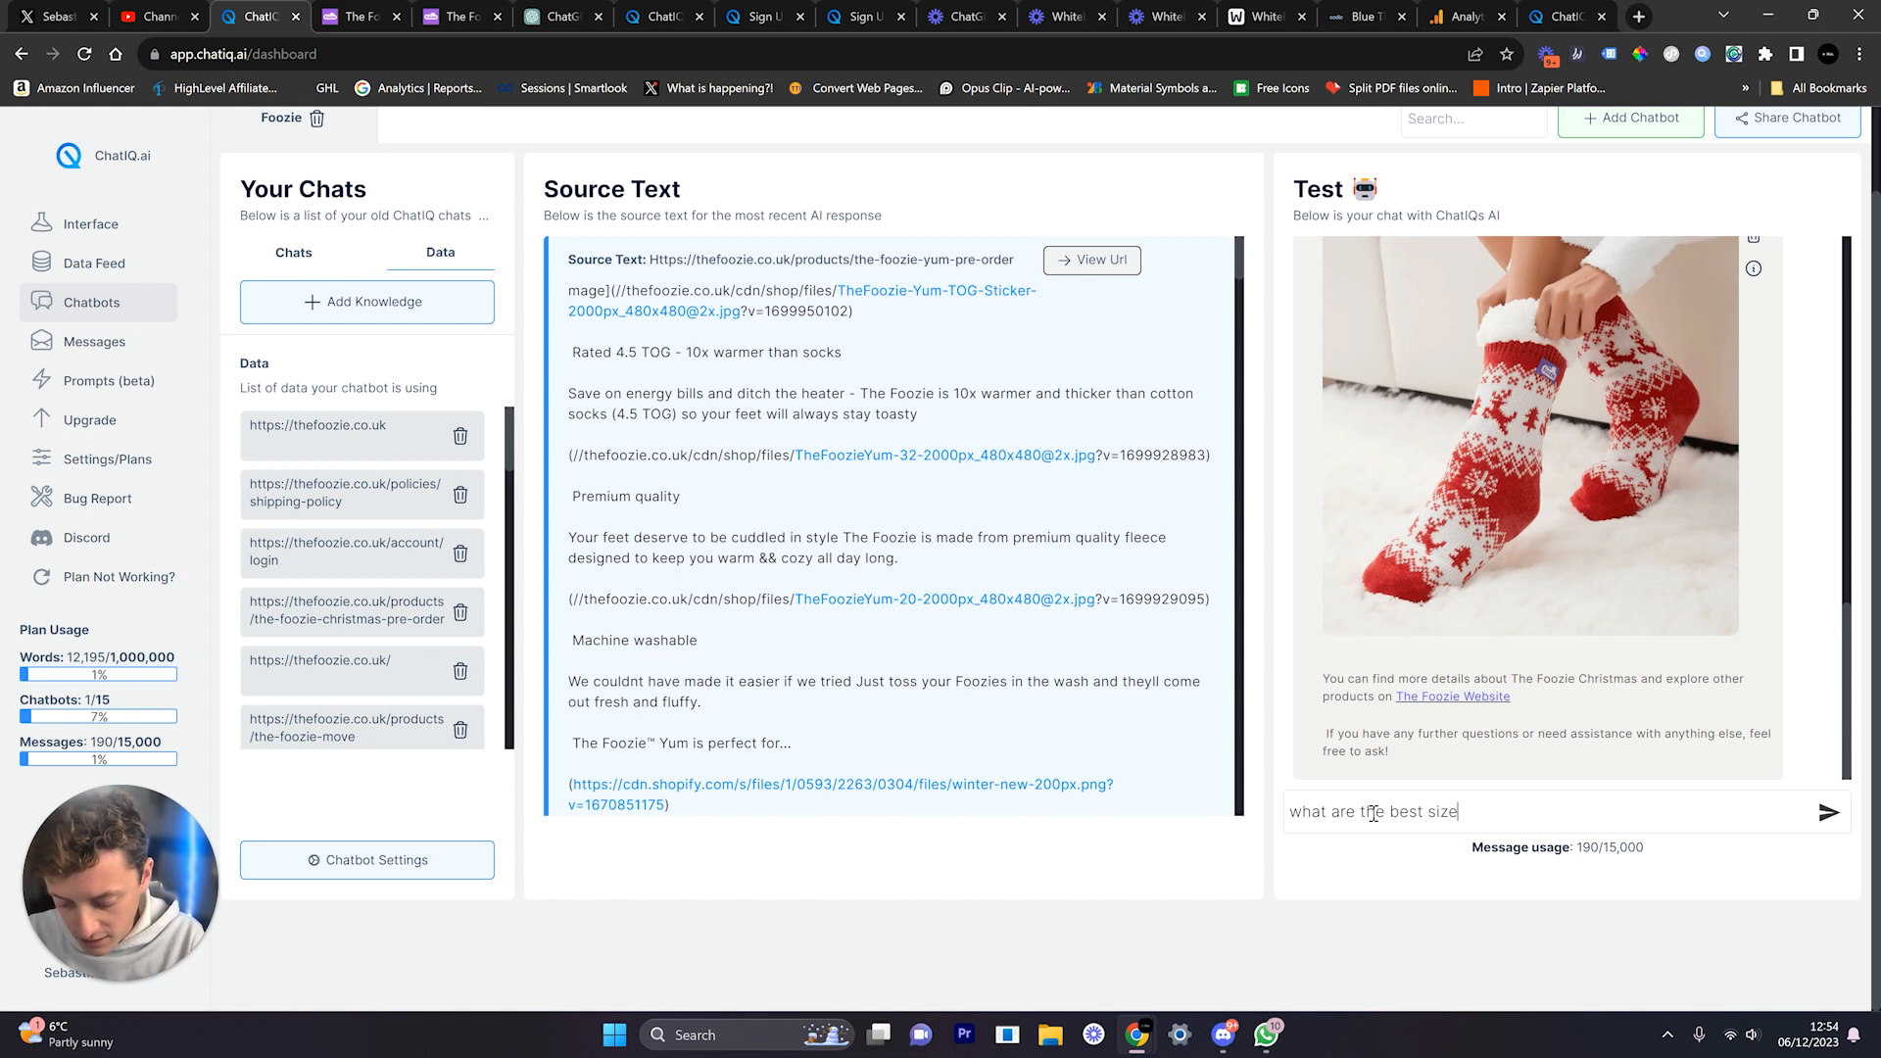
pyautogui.write('s for me, i have size 7 feet')
pyautogui.press('Return')
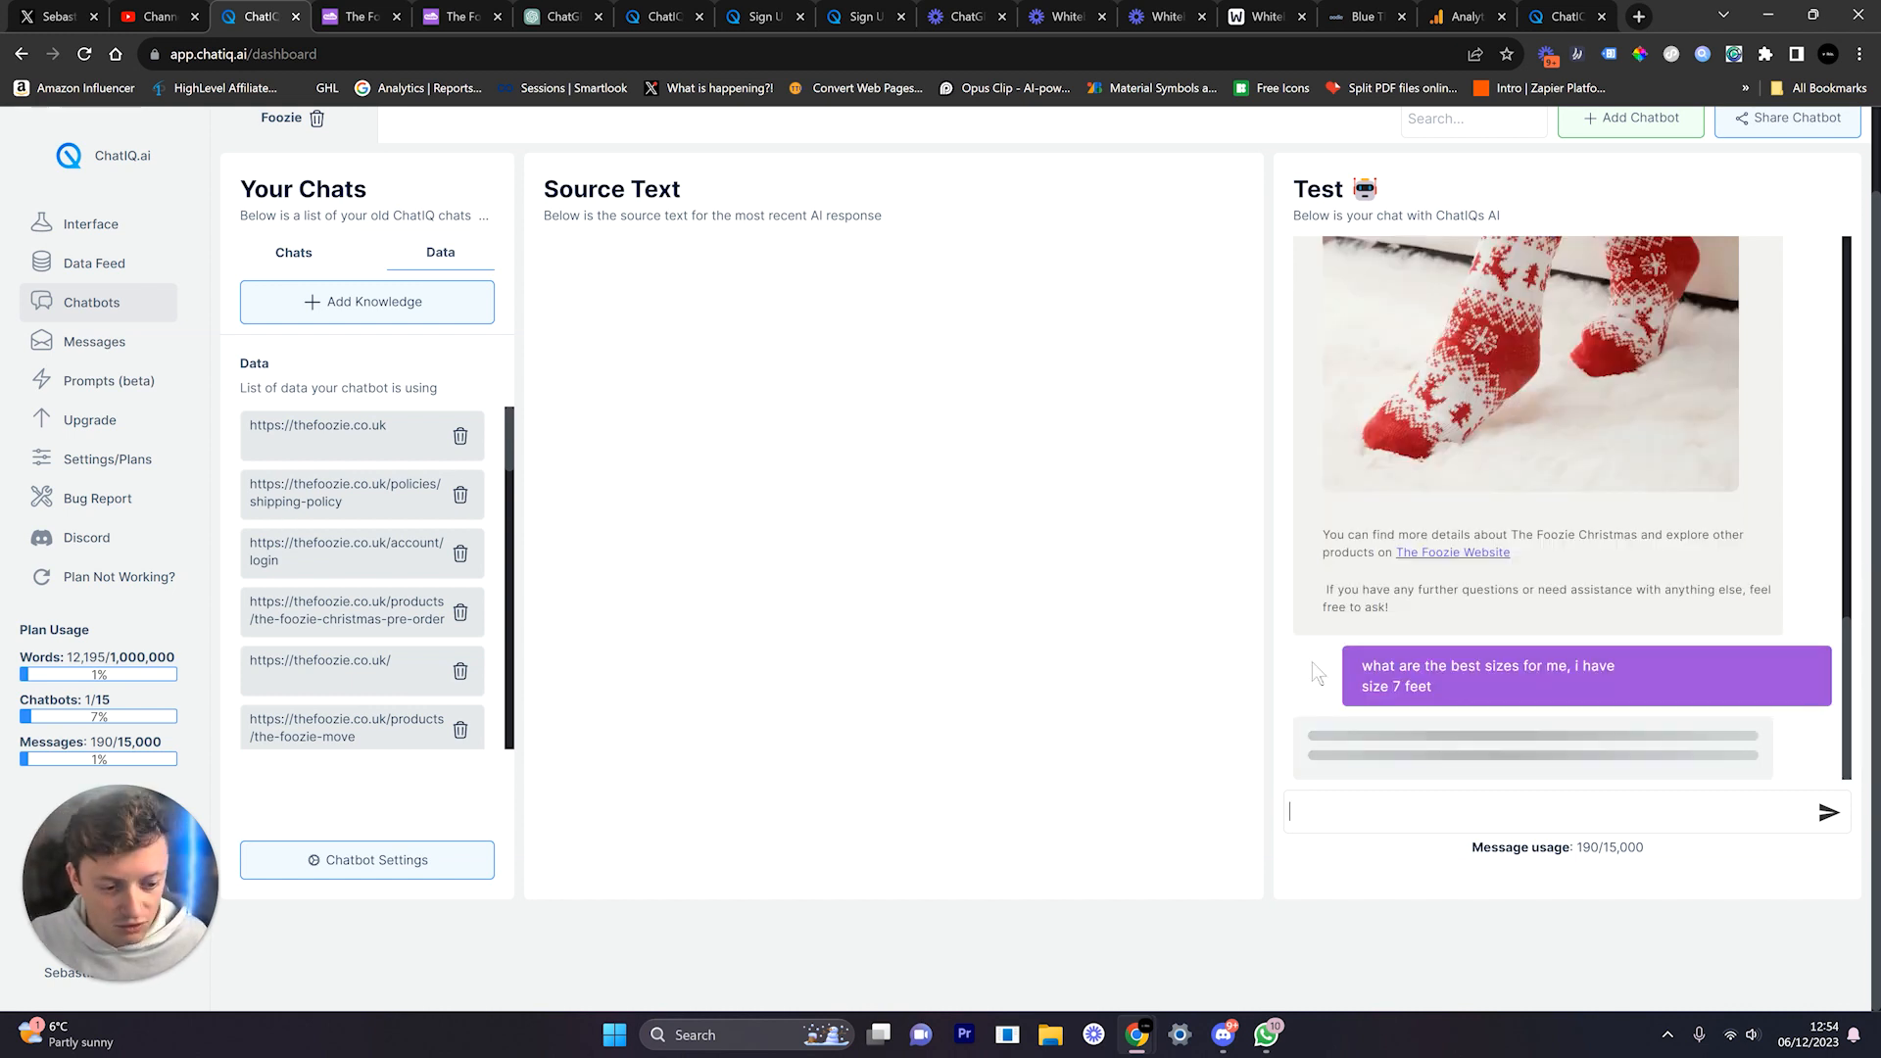
pyautogui.scroll(2, 1202, 598)
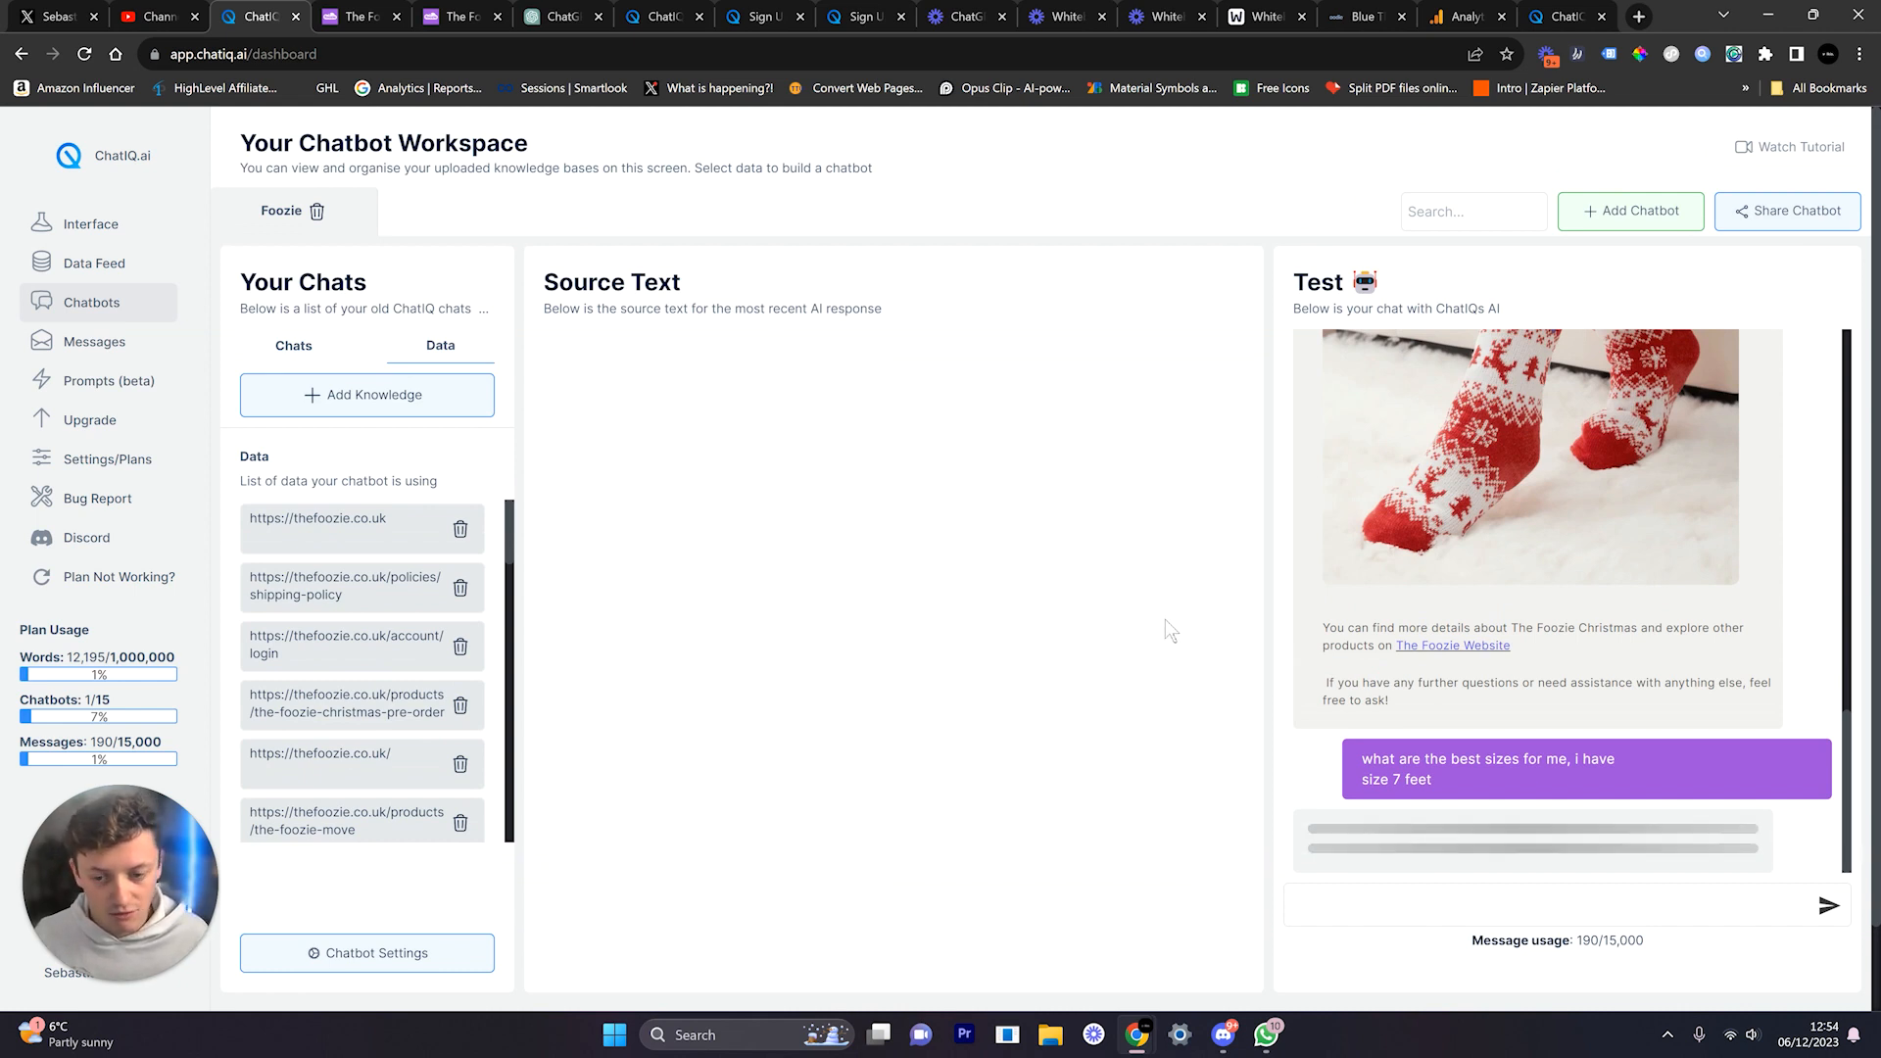
pyautogui.scroll(-5, 396, 629)
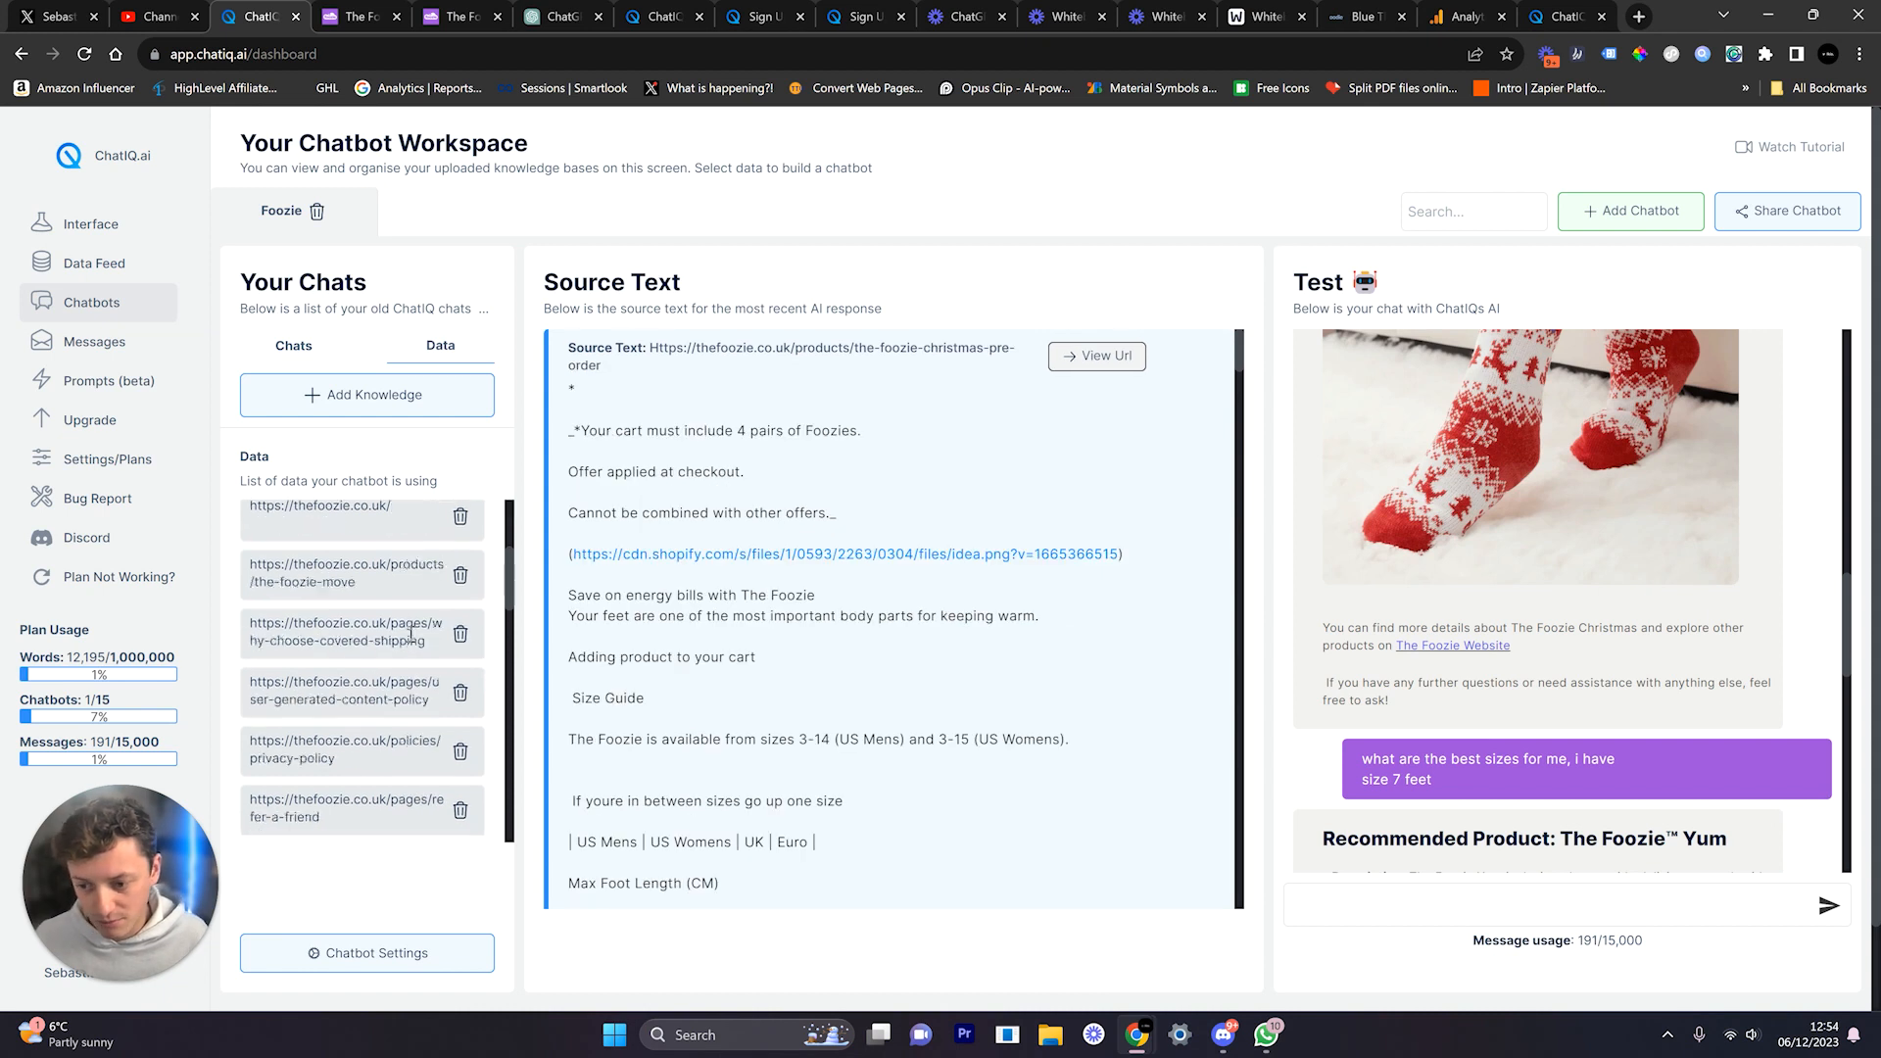
pyautogui.scroll(-5, 1288, 715)
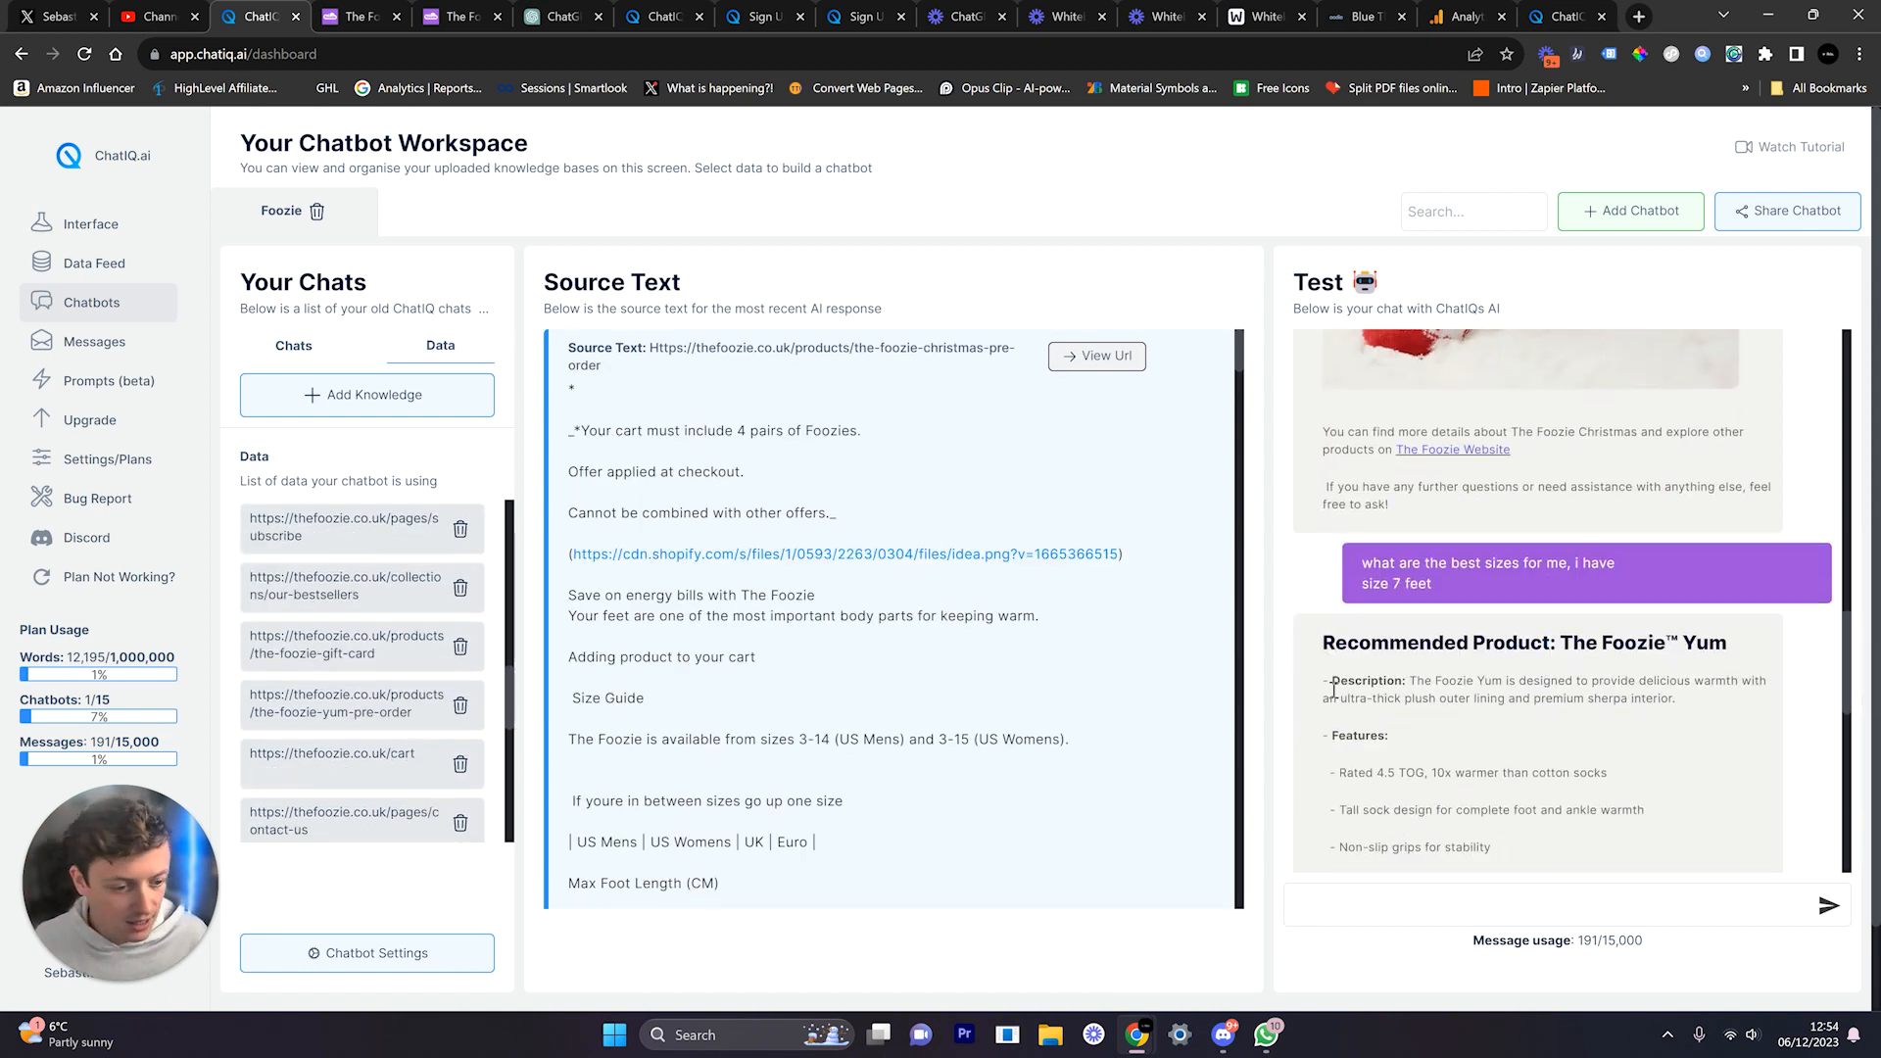
pyautogui.scroll(-10, 1616, 544)
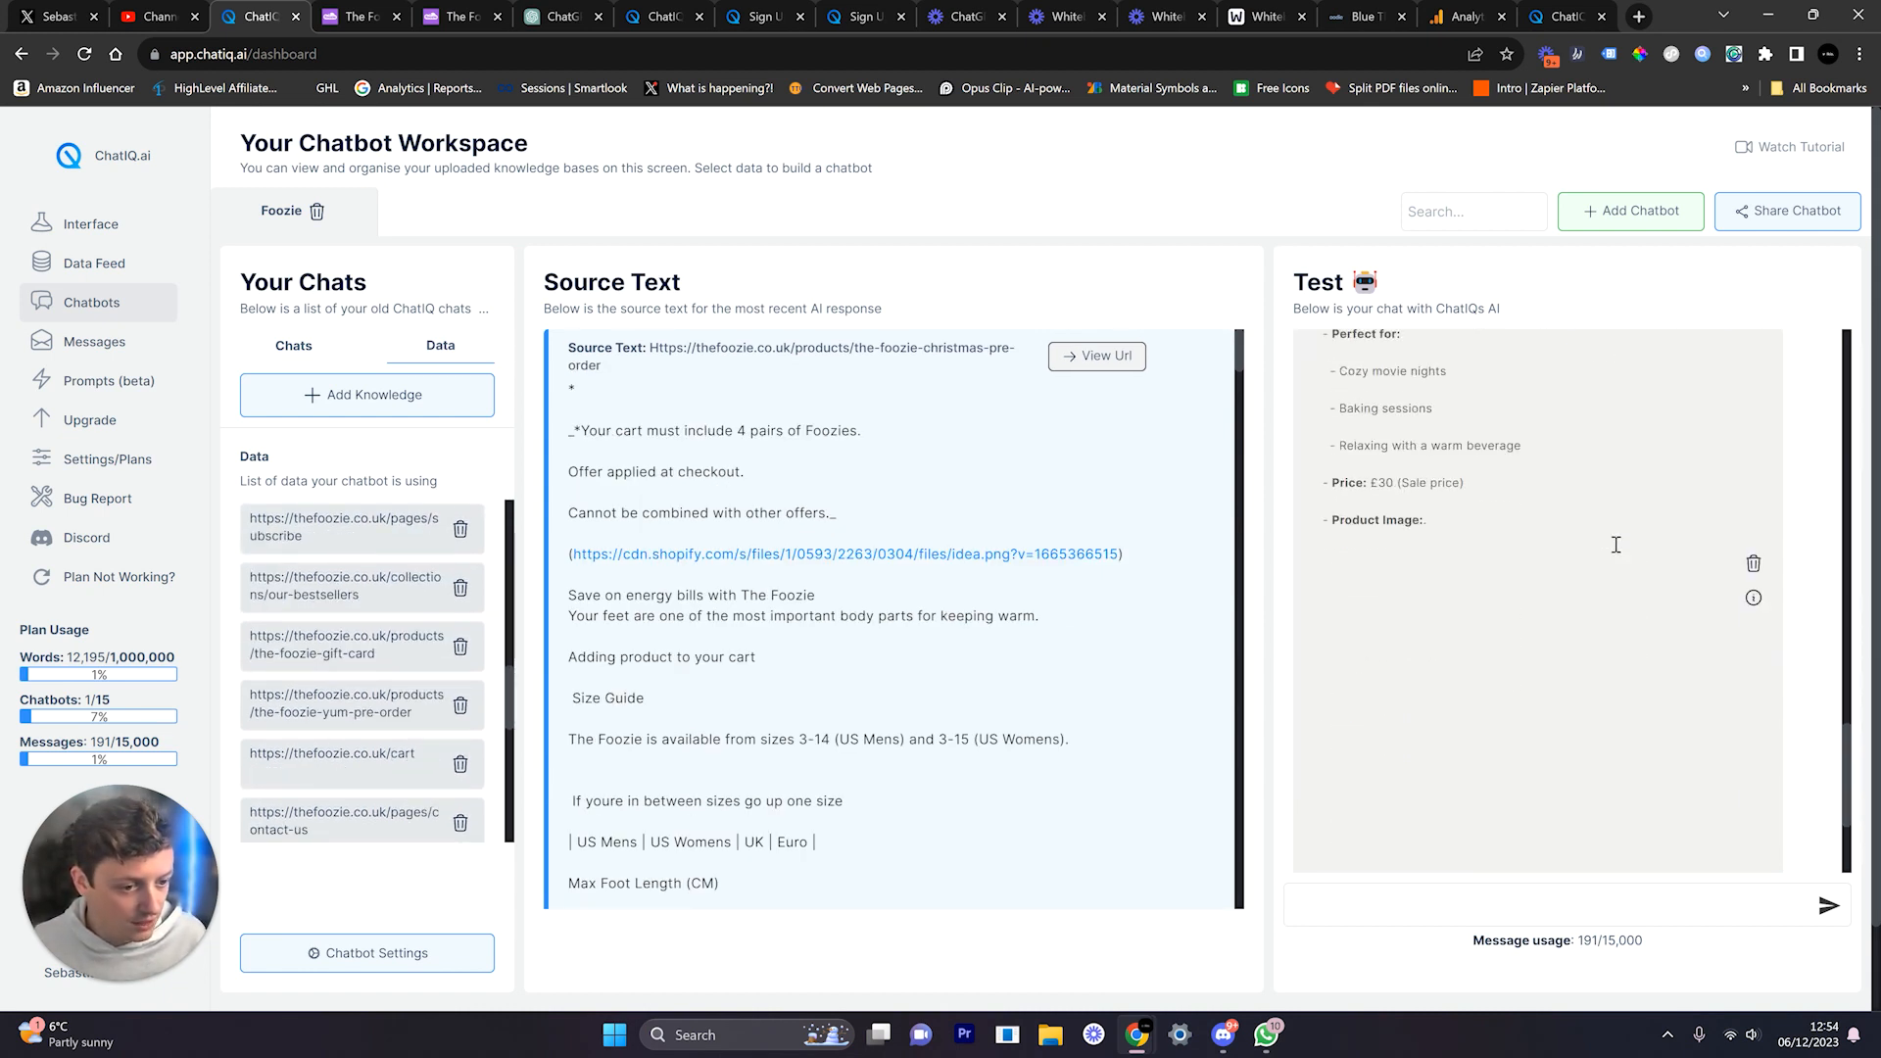
pyautogui.scroll(10, 1519, 714)
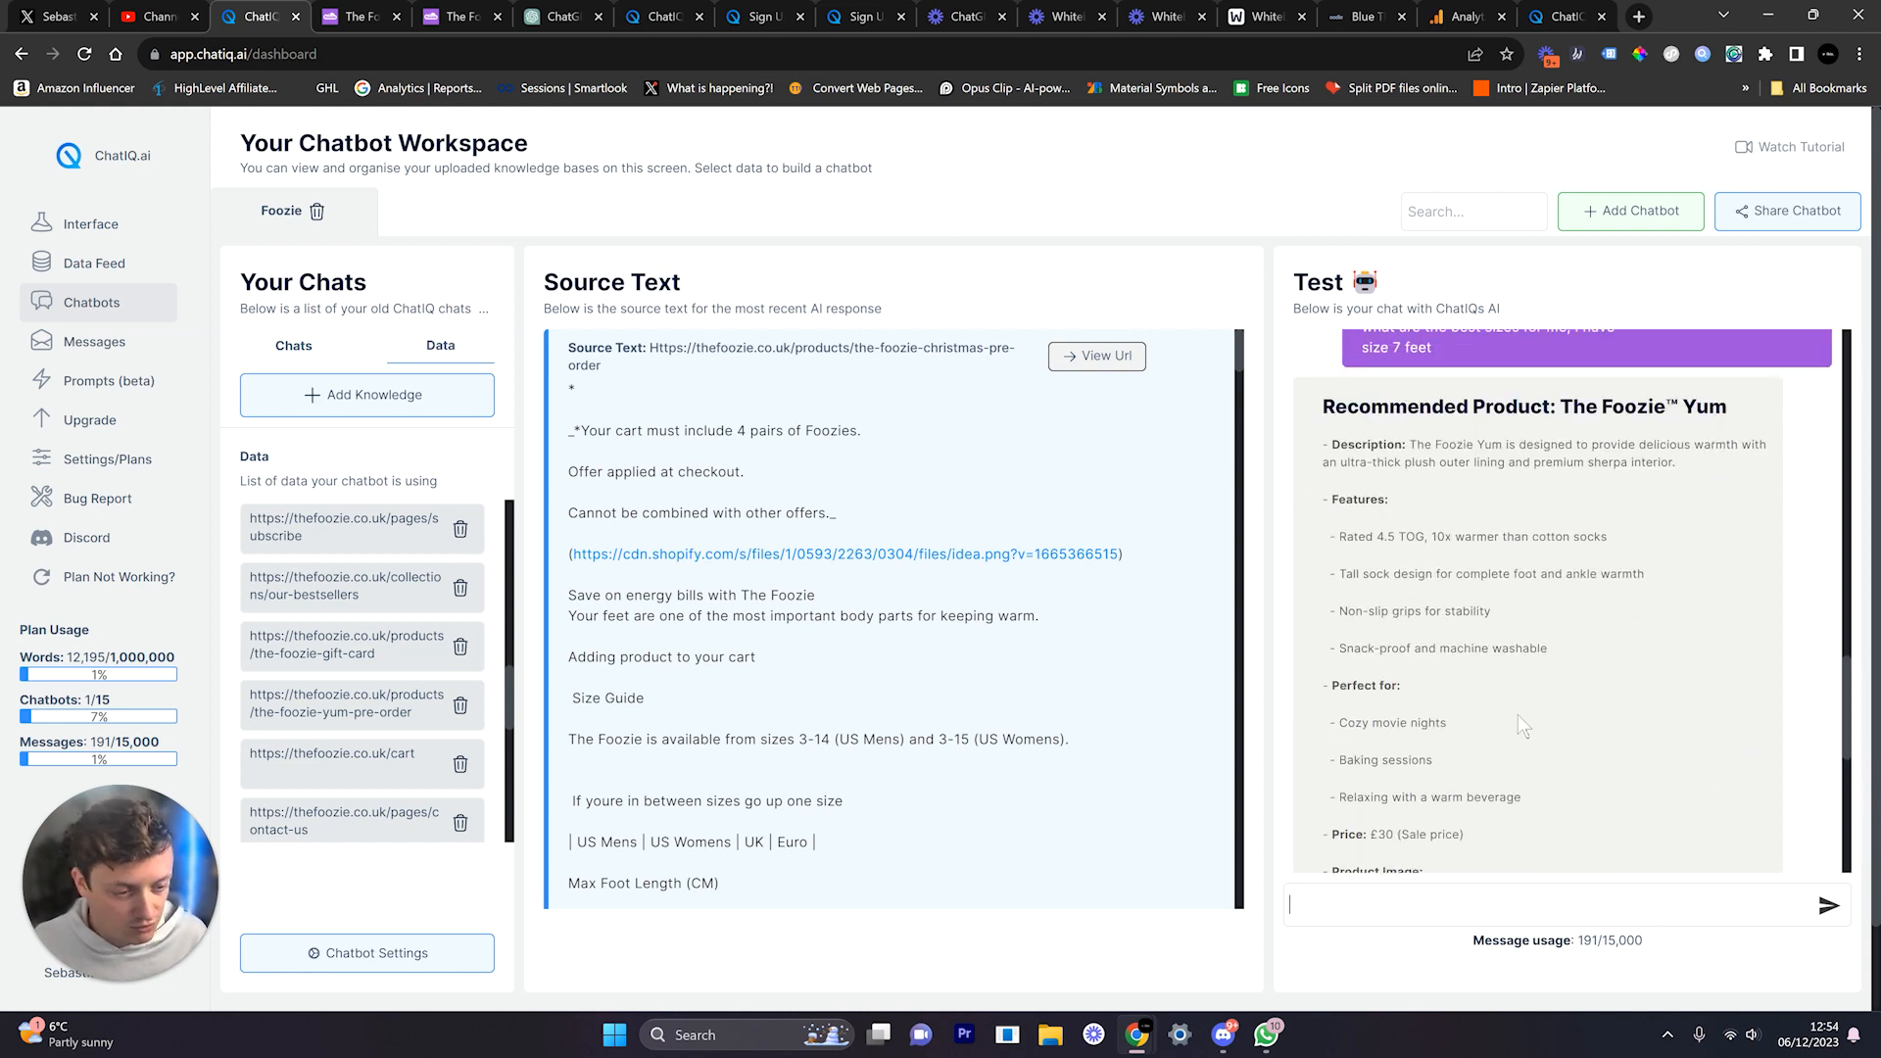
pyautogui.scroll(-4, 1519, 686)
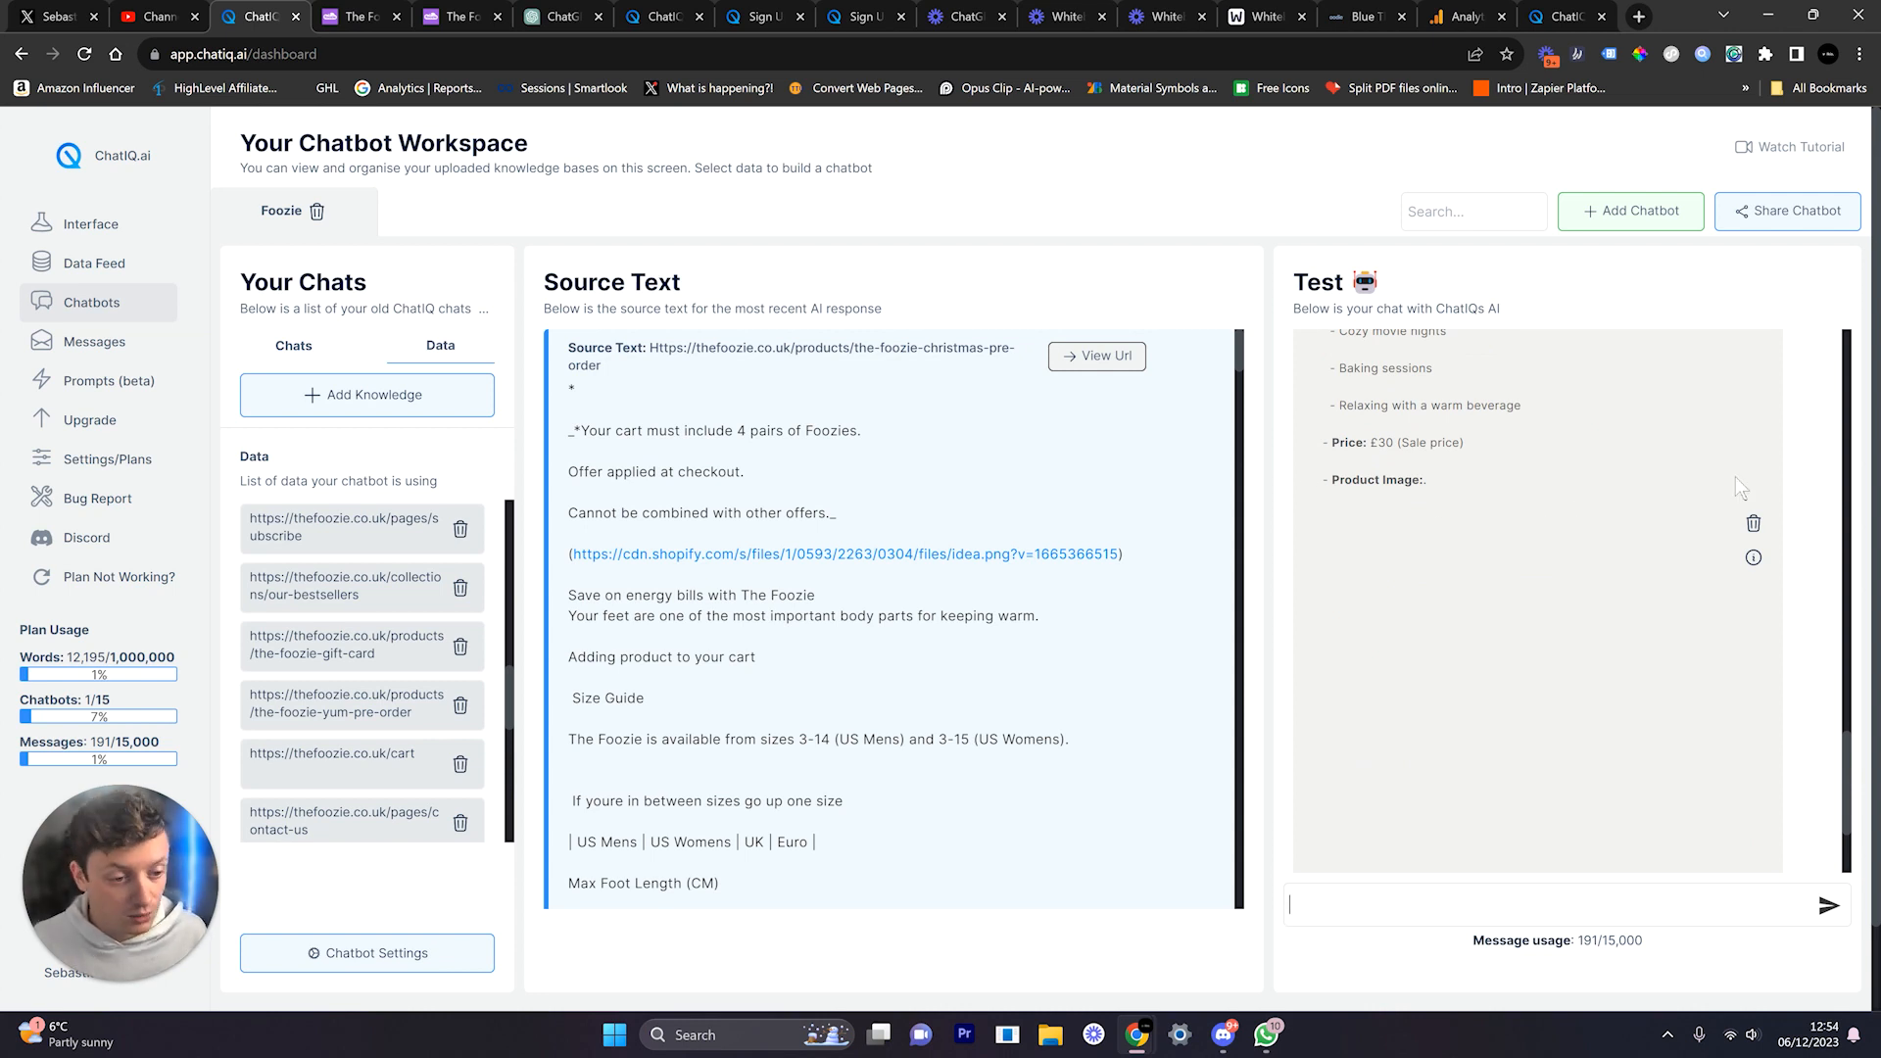
# Step: Check the blank image's info and visit its URL, which leads to a missing page
pyautogui.click(1754, 558)
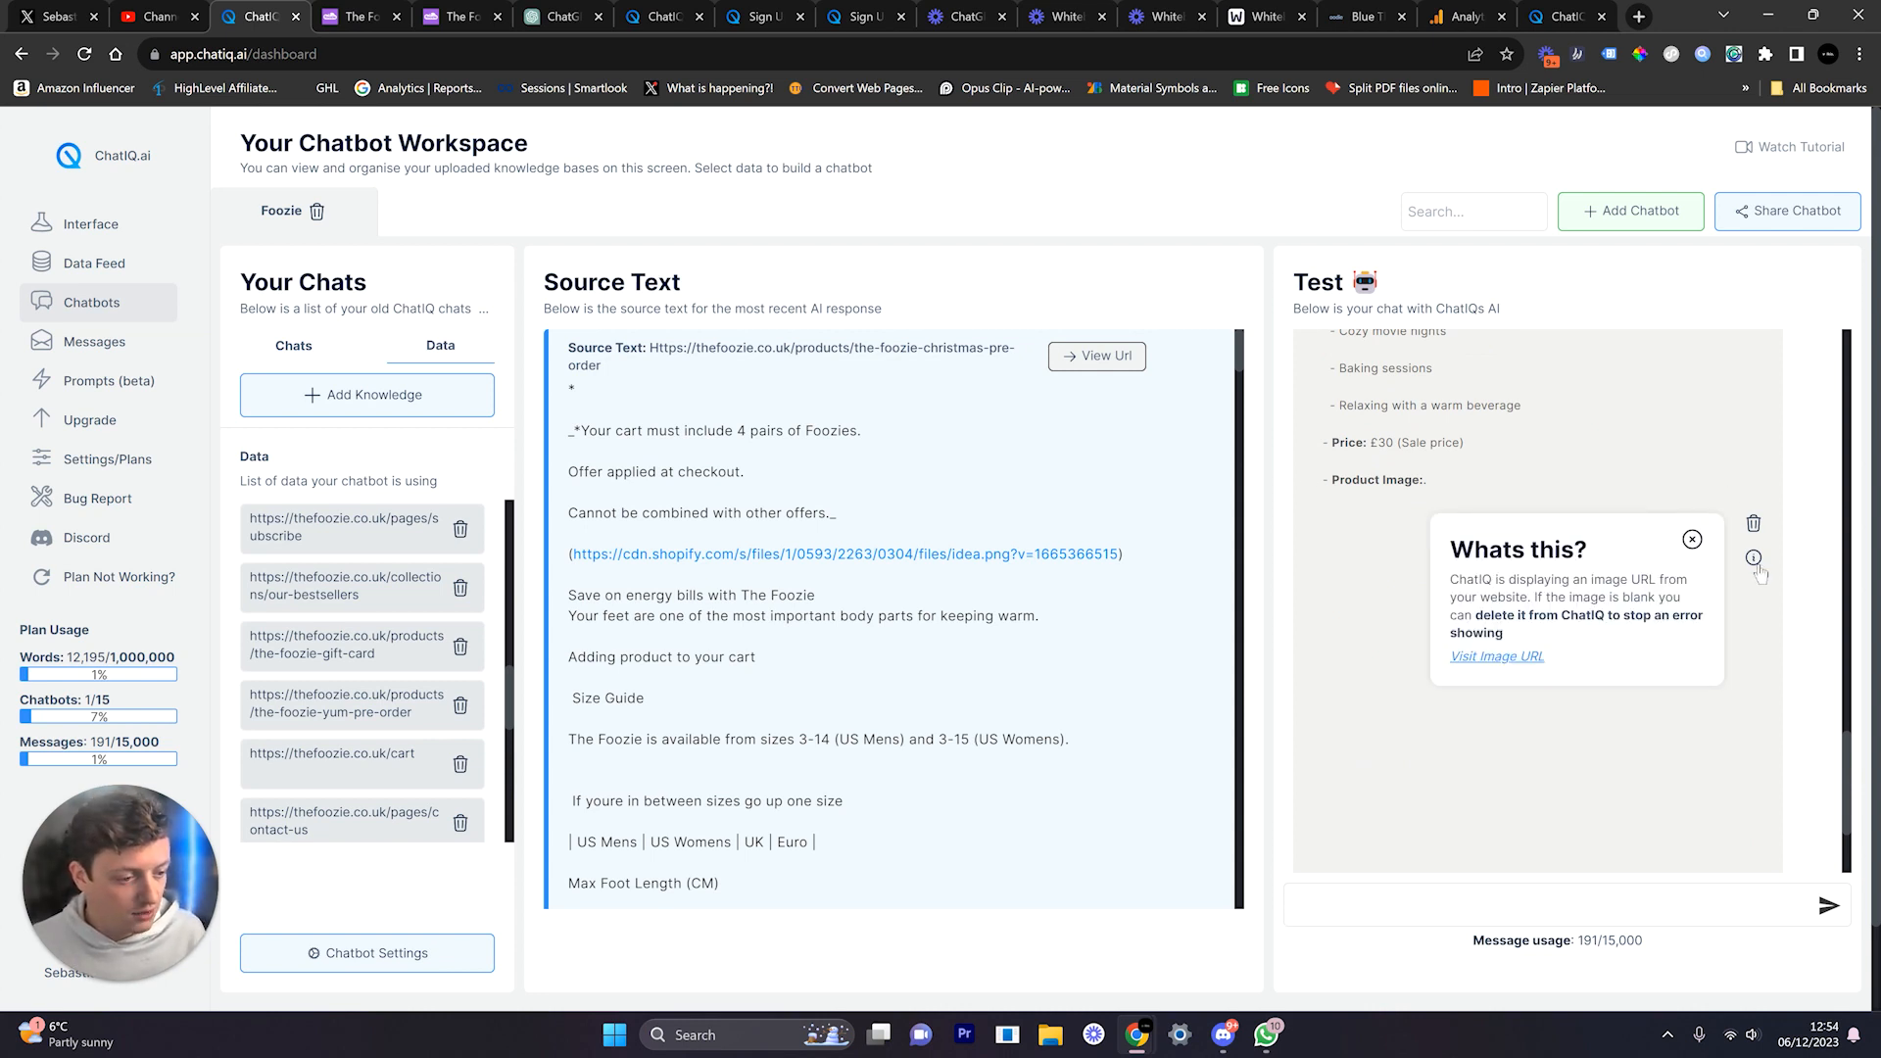
pyautogui.click(1497, 666)
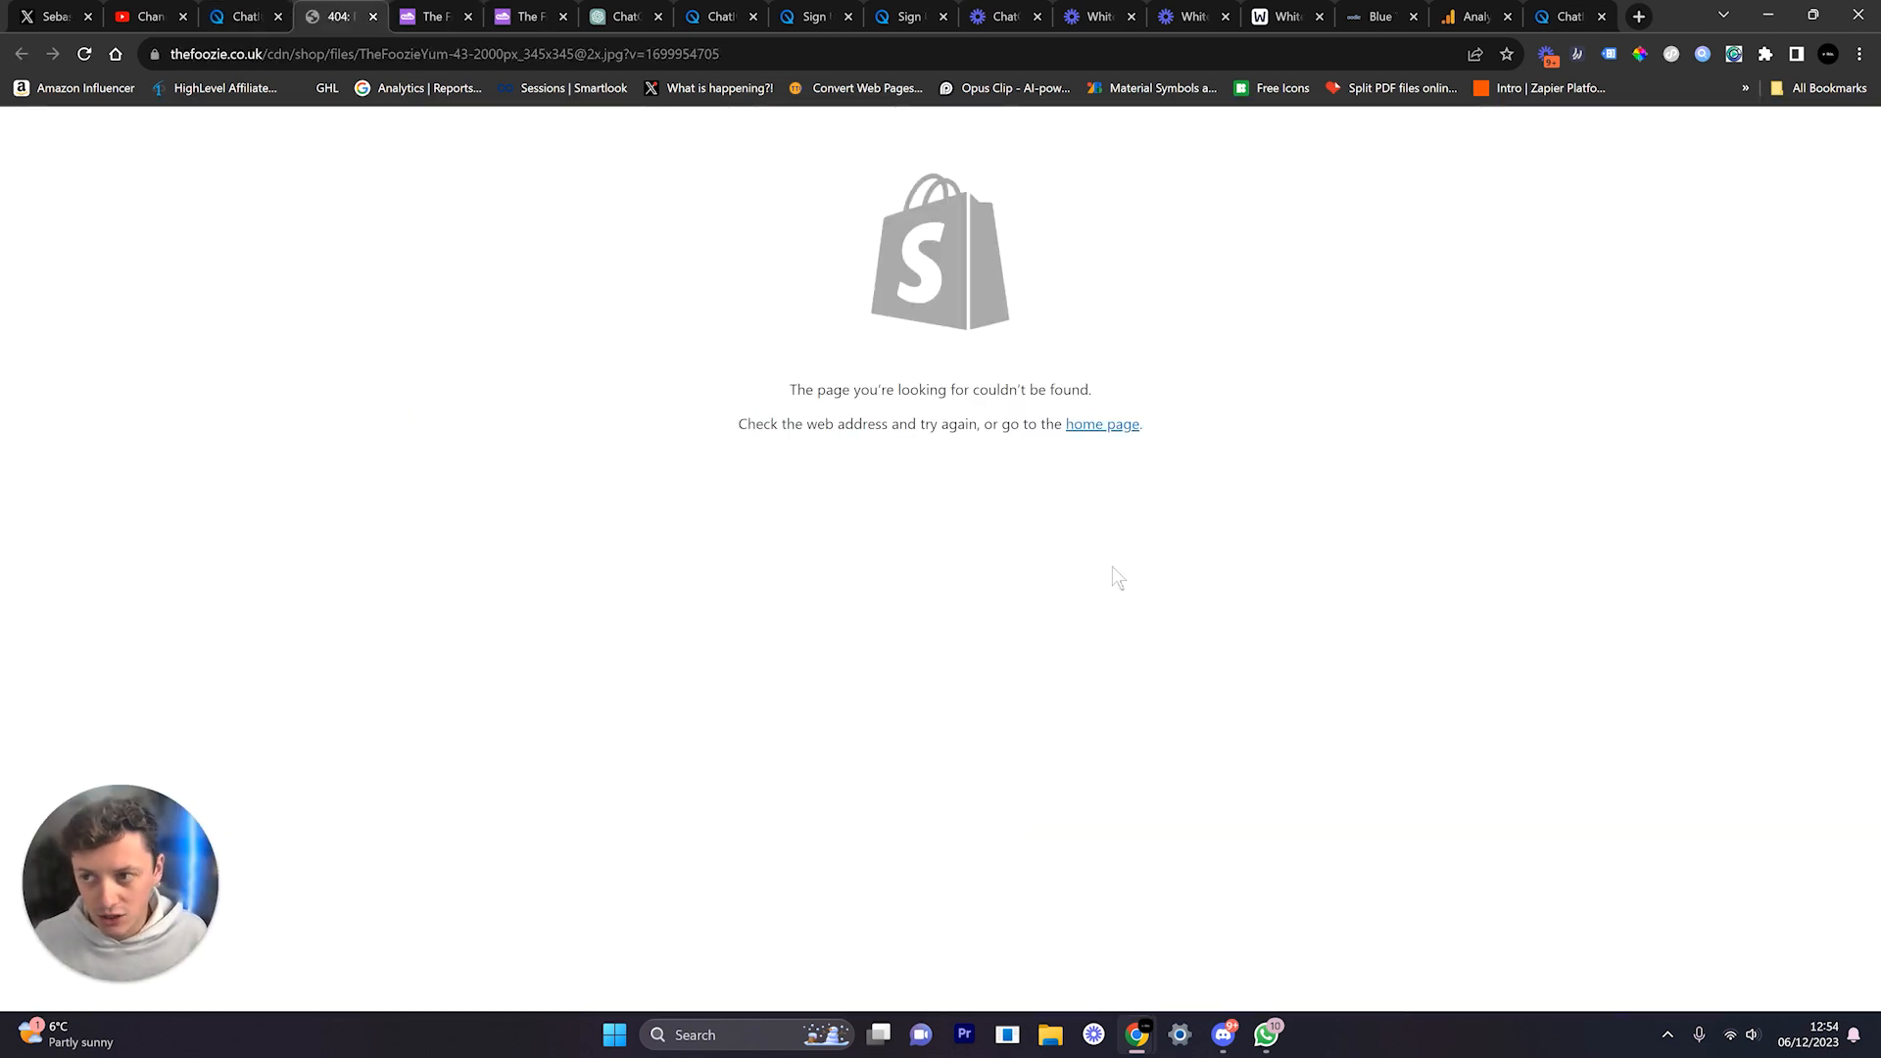
pyautogui.click(372, 17)
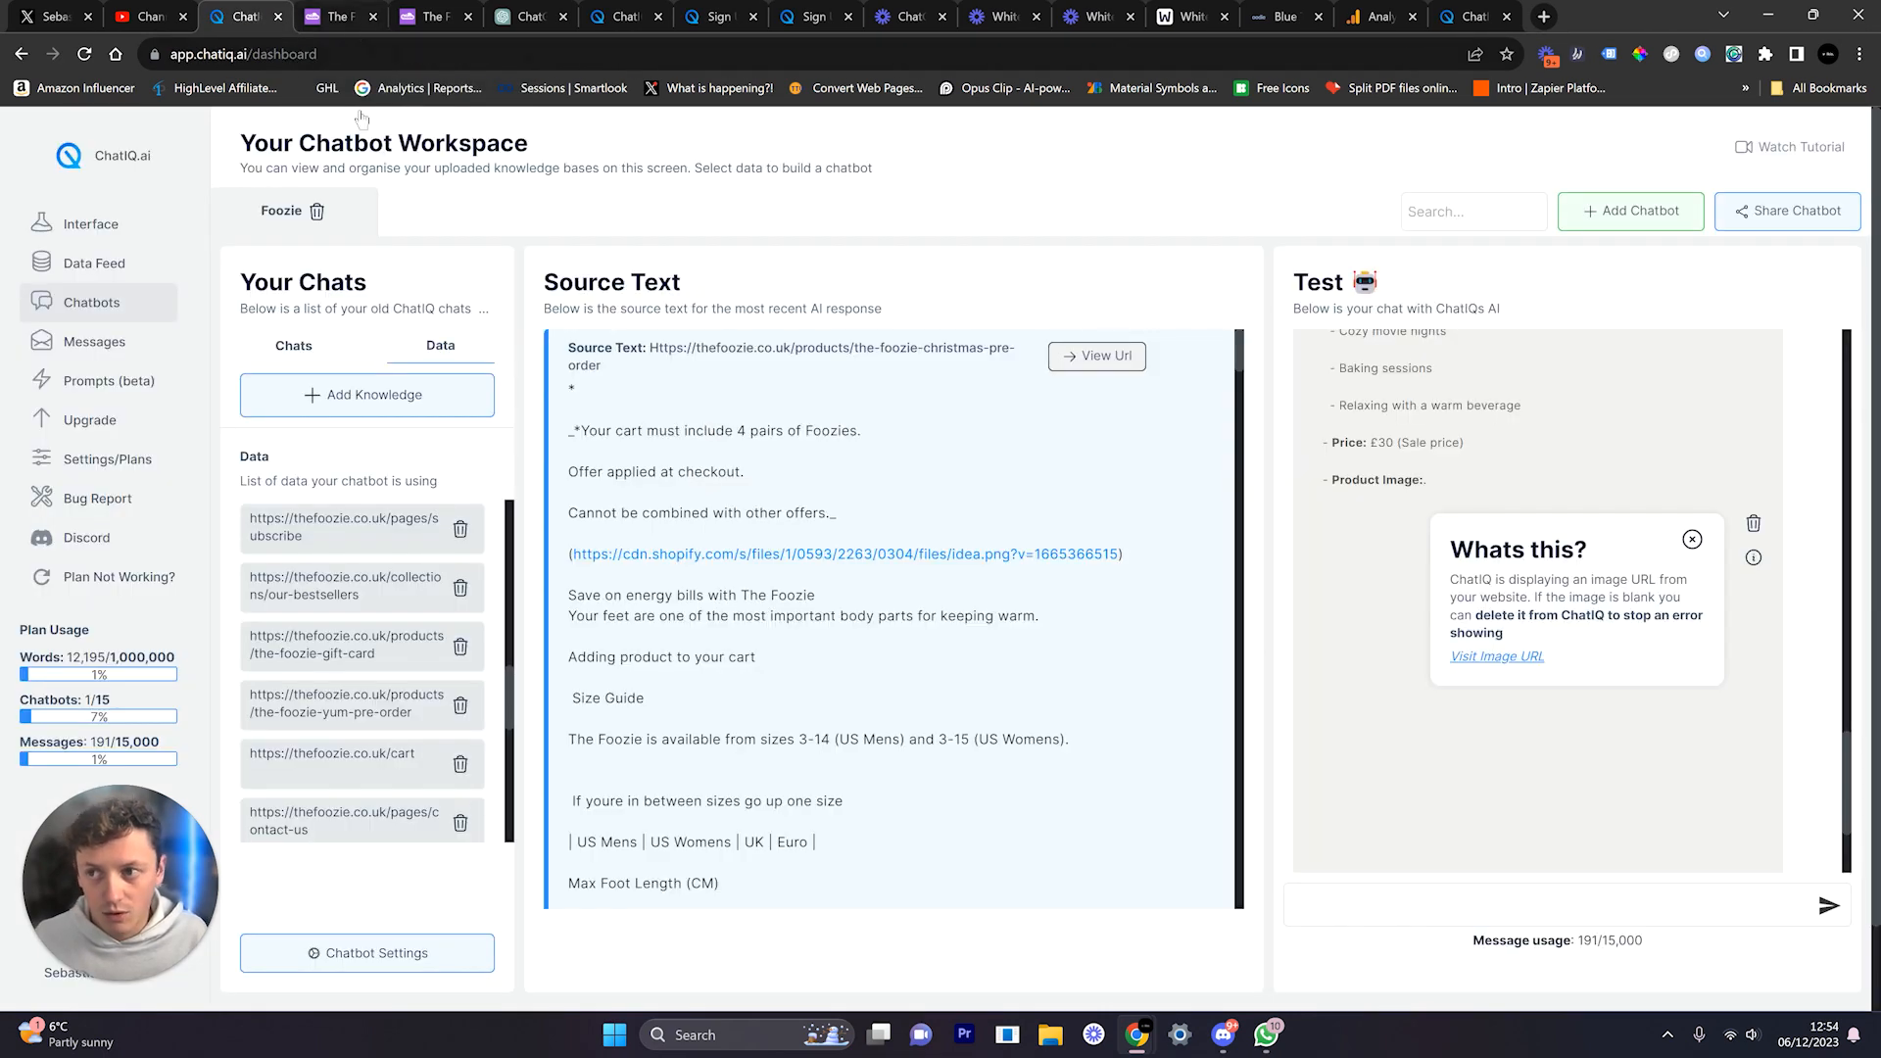
# Step: Review the size question, then choose to delete the blank product image
pyautogui.scroll(3, 1449, 485)
pyautogui.scroll(2, 1448, 485)
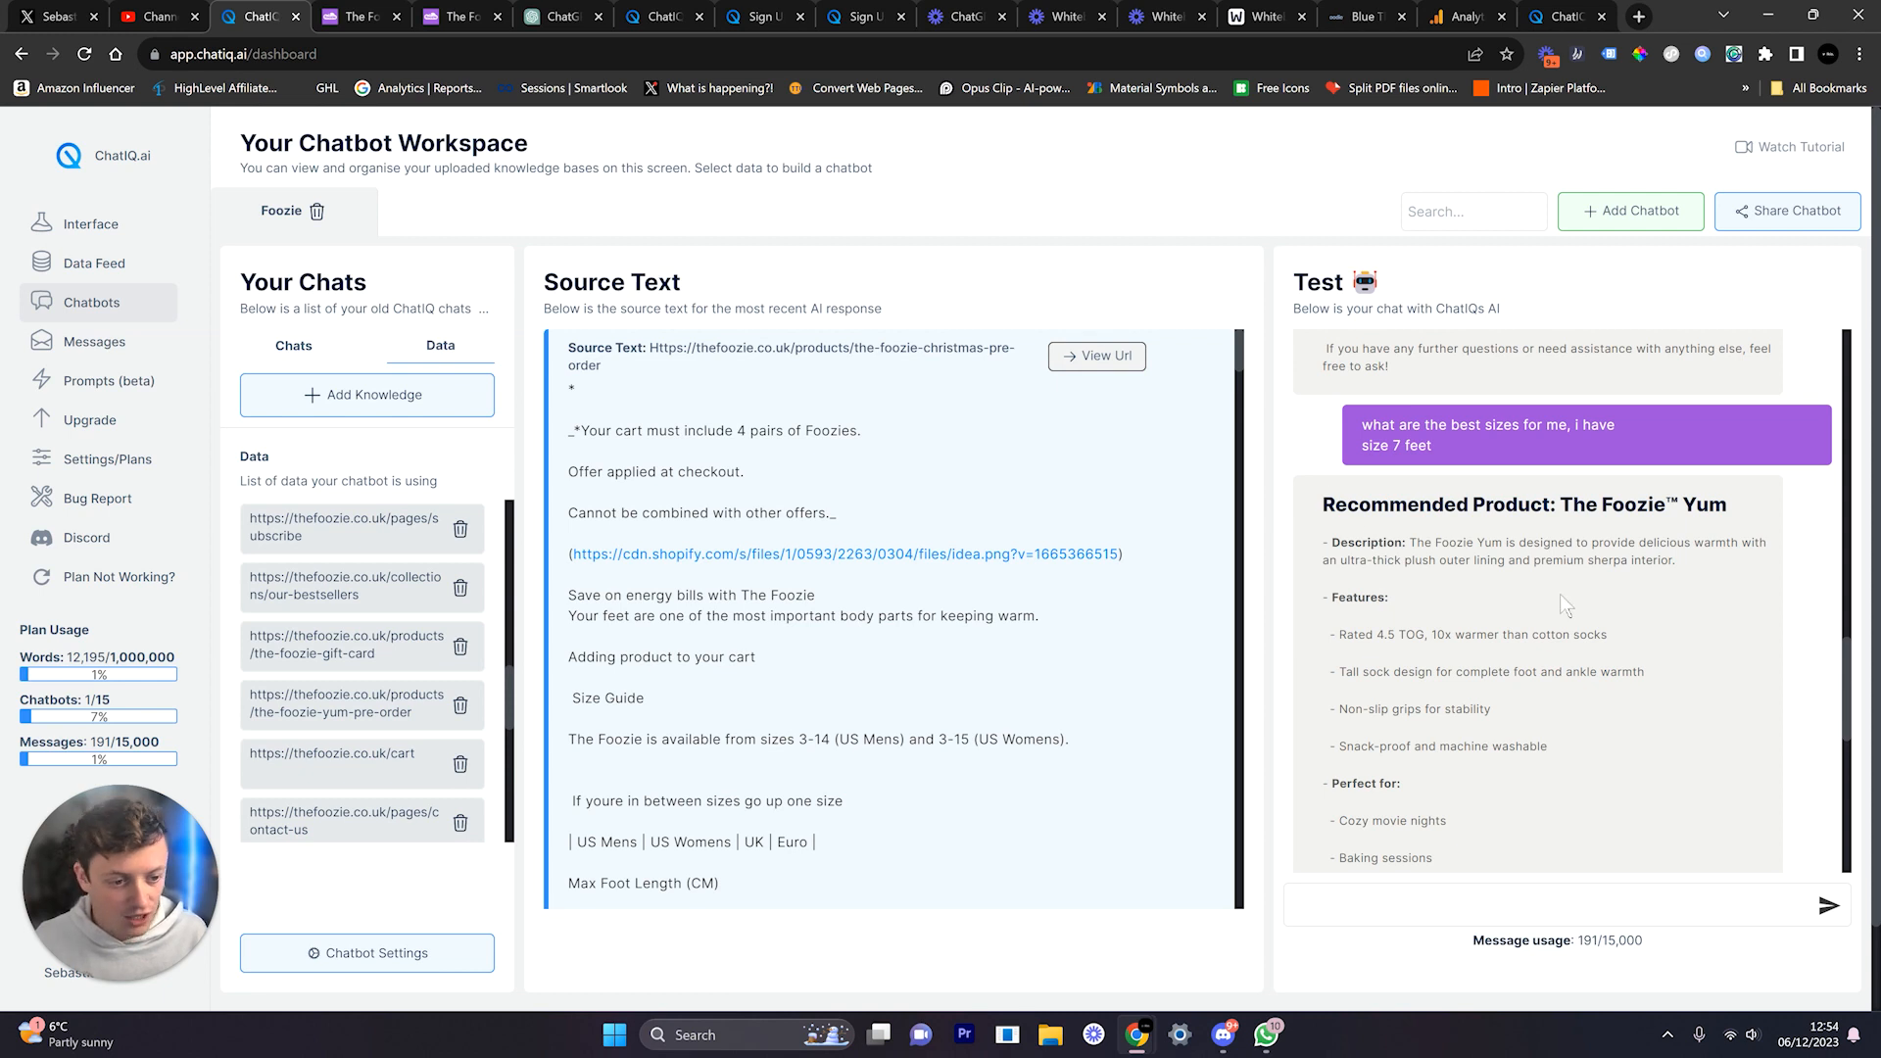
pyautogui.tripleClick(1446, 432)
pyautogui.click(1579, 570)
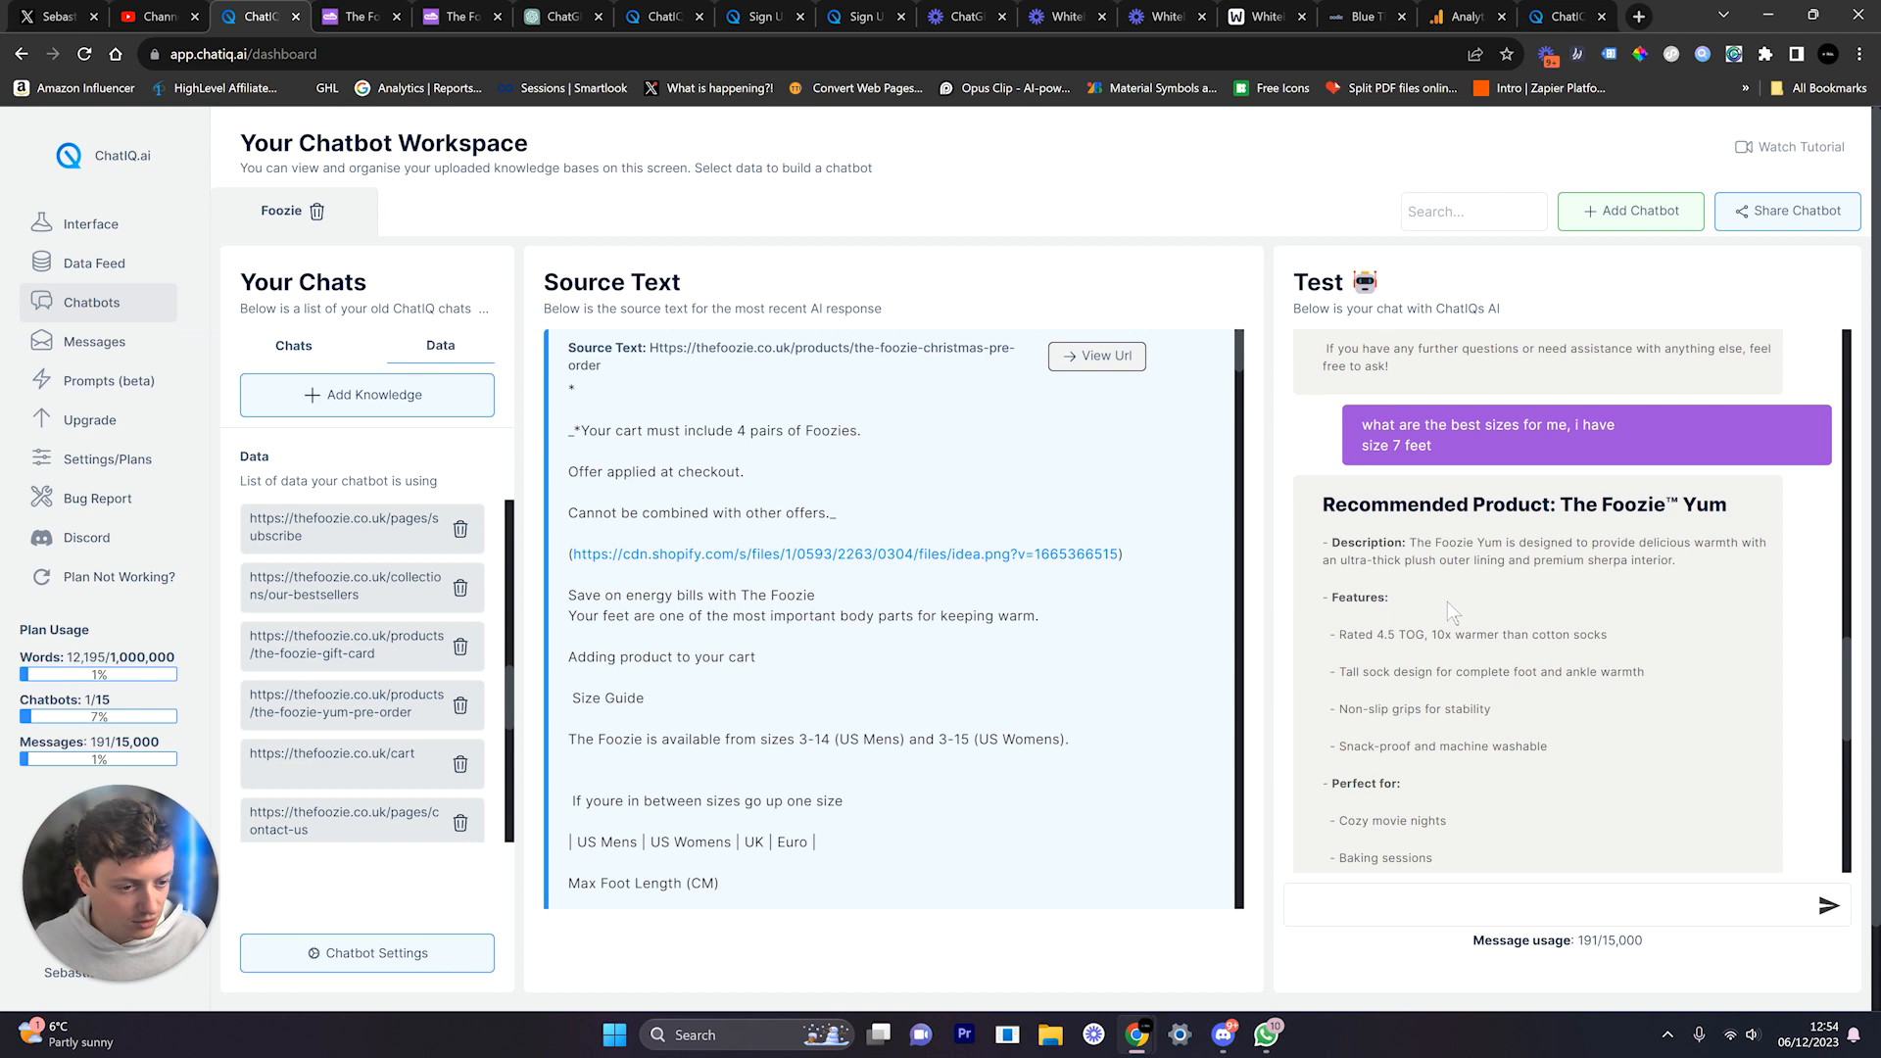
pyautogui.scroll(-2, 1448, 602)
pyautogui.scroll(-3, 1448, 601)
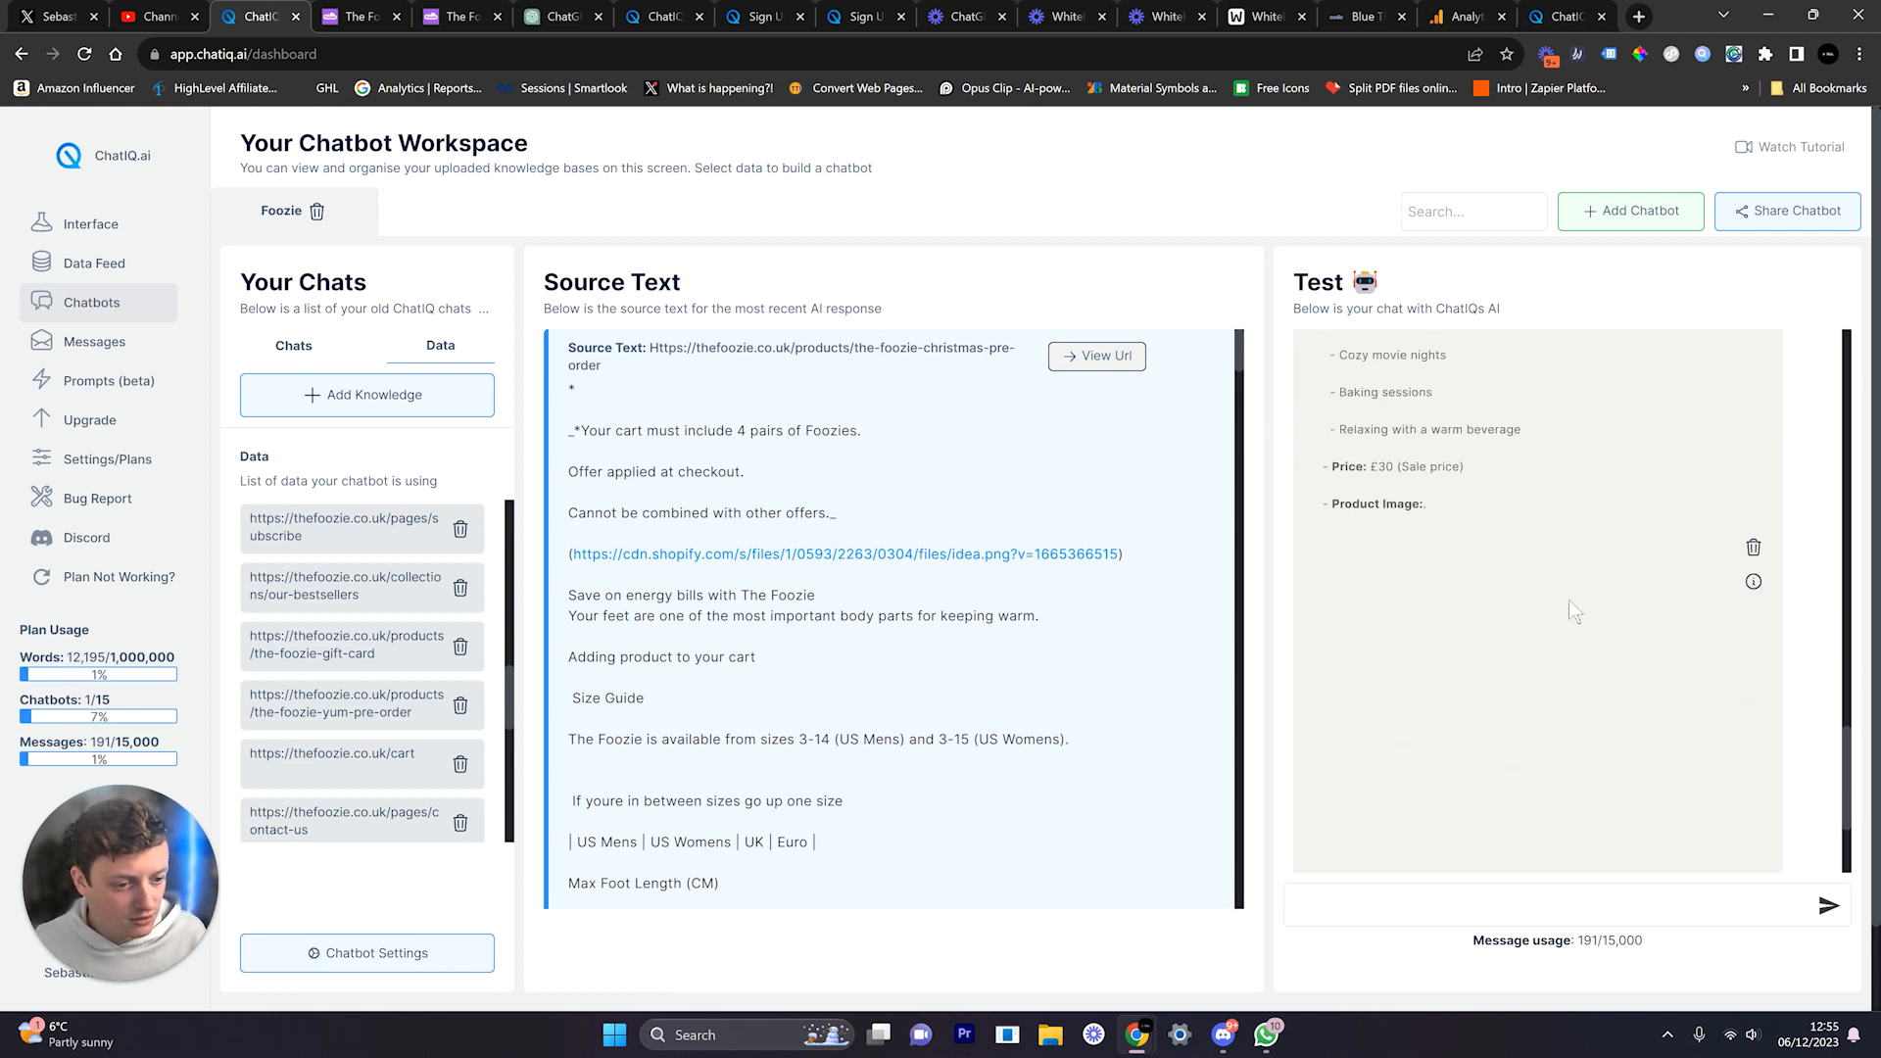
pyautogui.click(1754, 523)
# Step: Confirm removal of the blank image and highlight the size question
pyautogui.click(1609, 637)
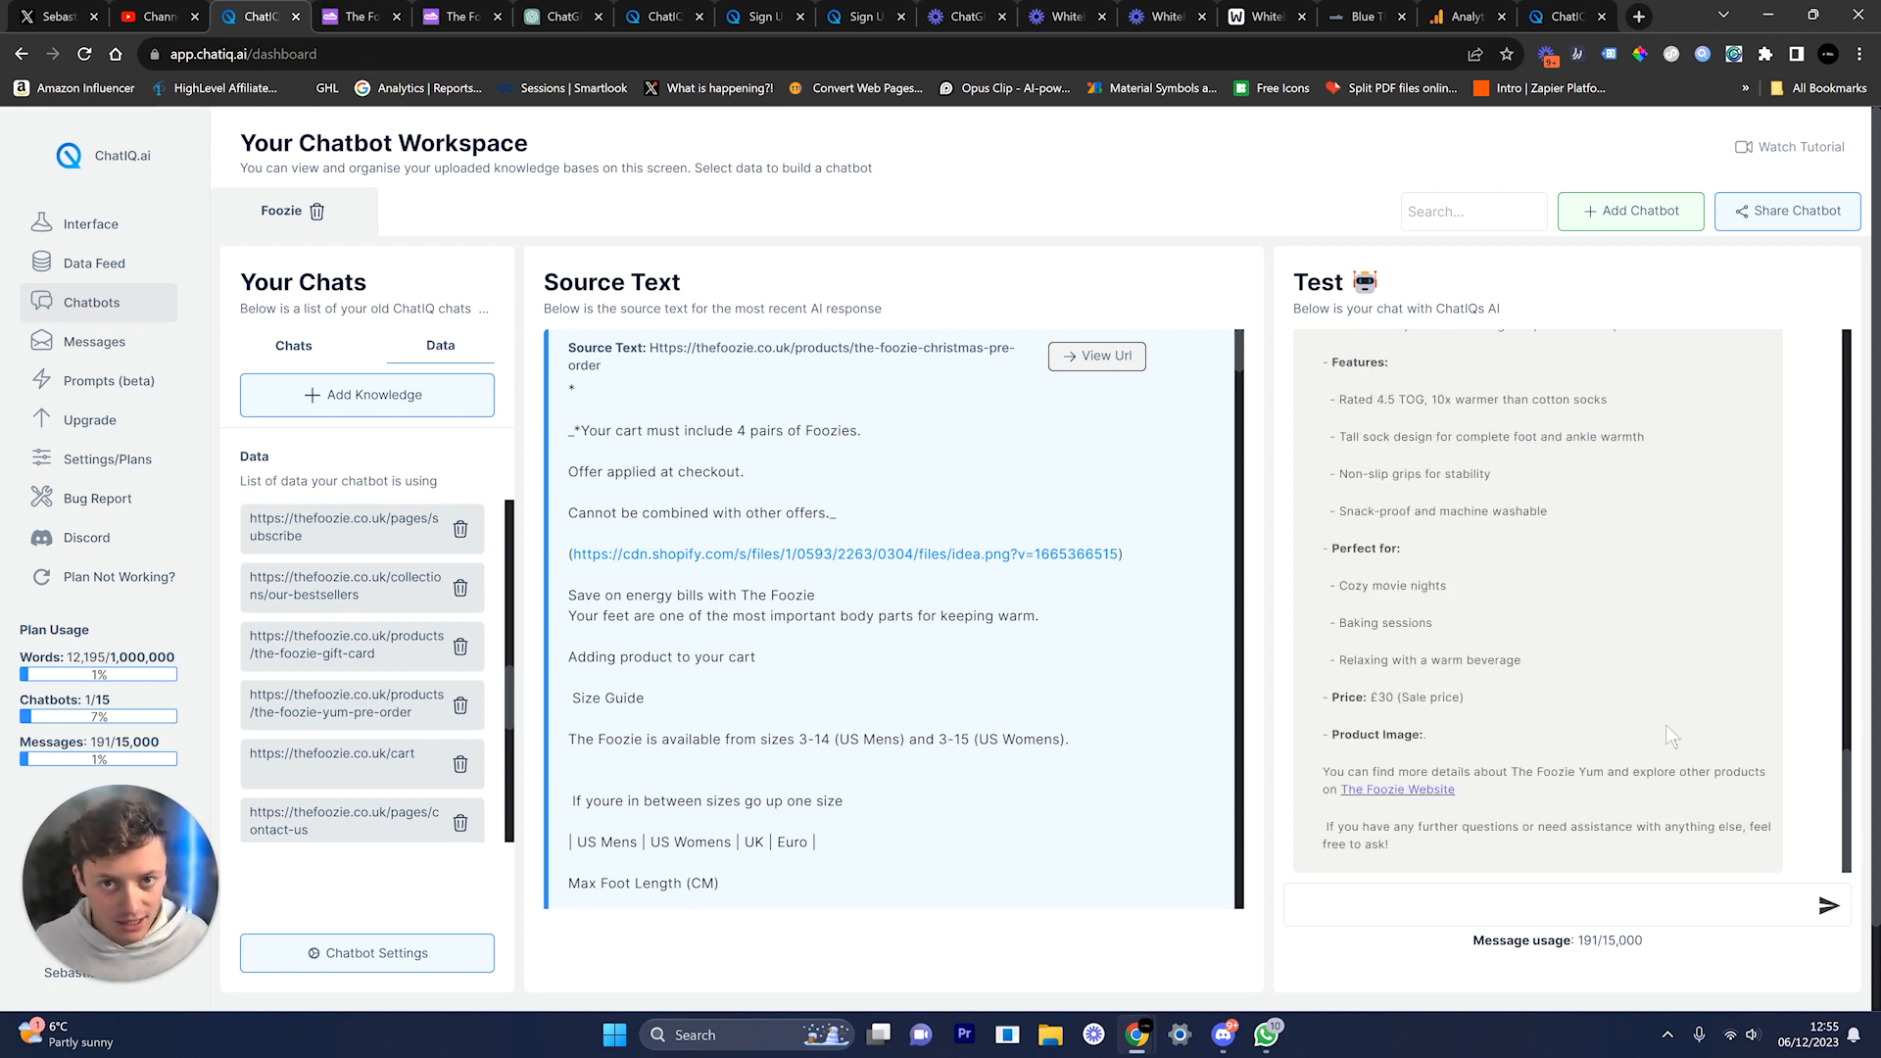
pyautogui.scroll(4, 1656, 733)
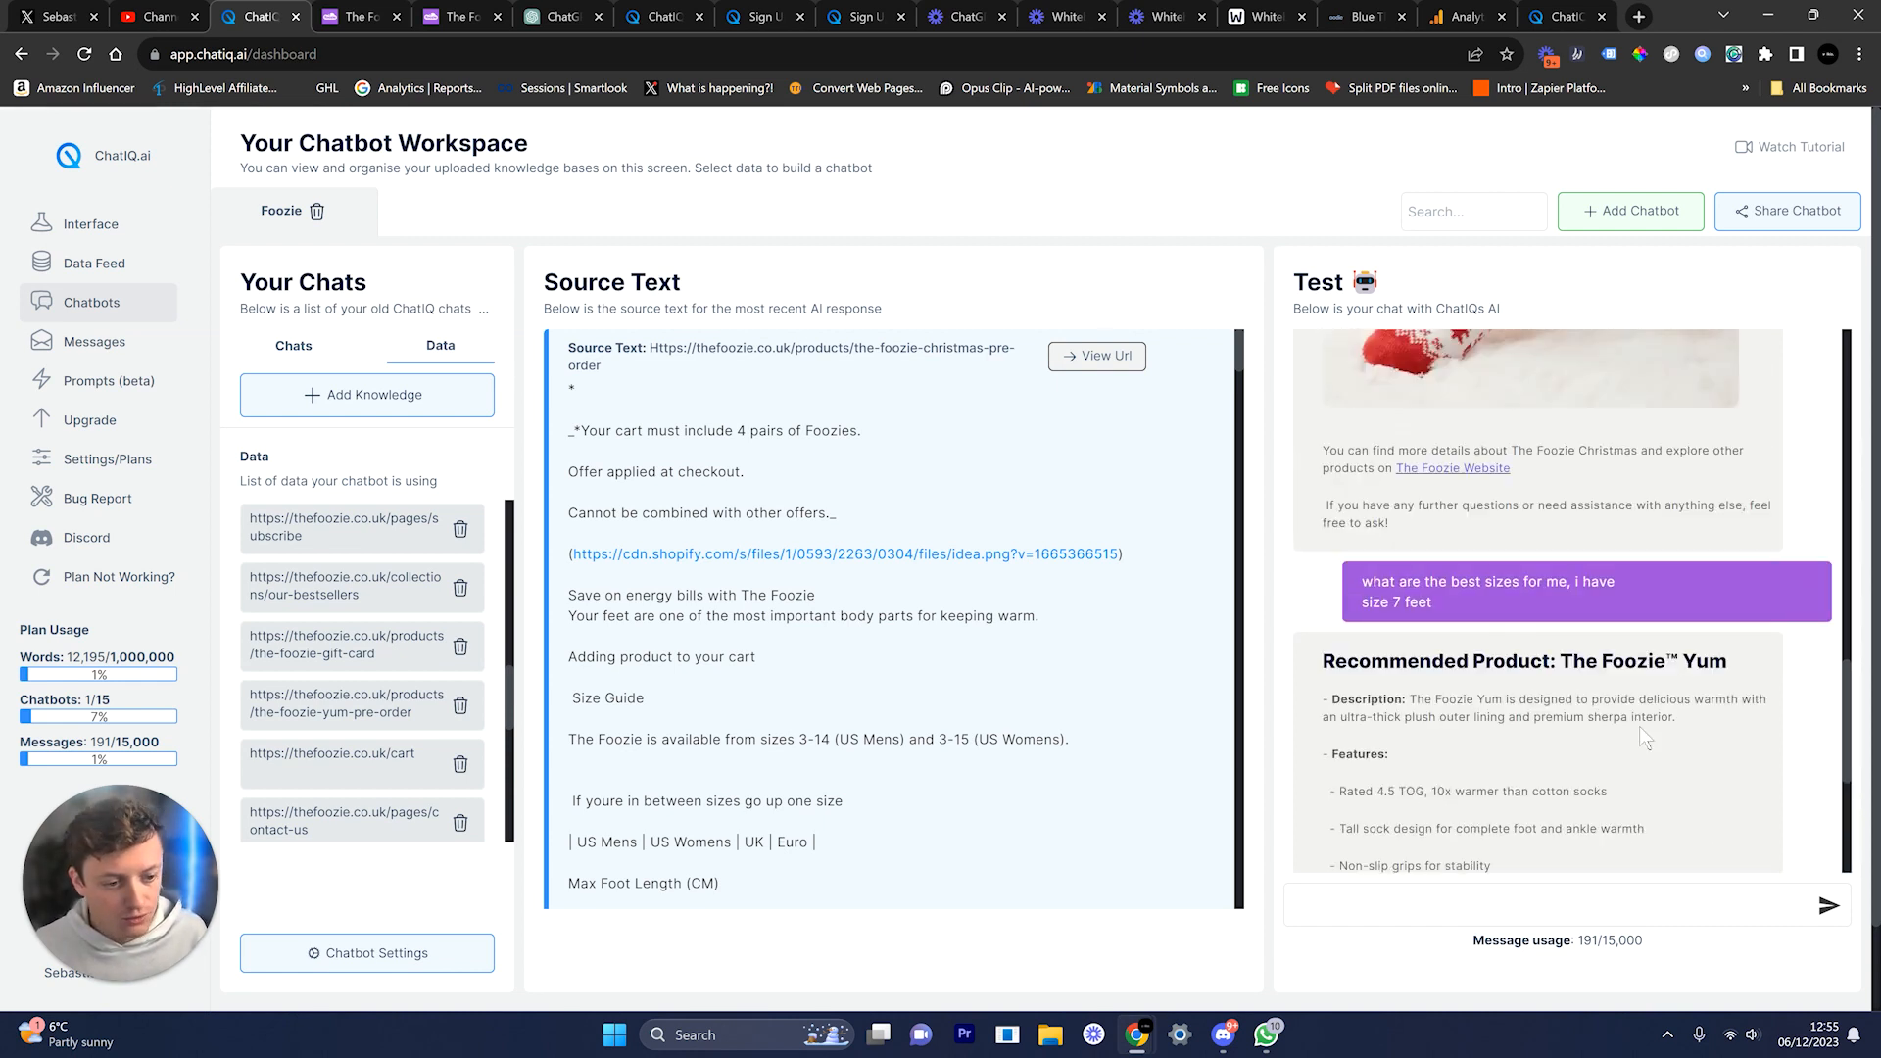
pyautogui.moveTo(1464, 597); pyautogui.dragTo(1347, 588)
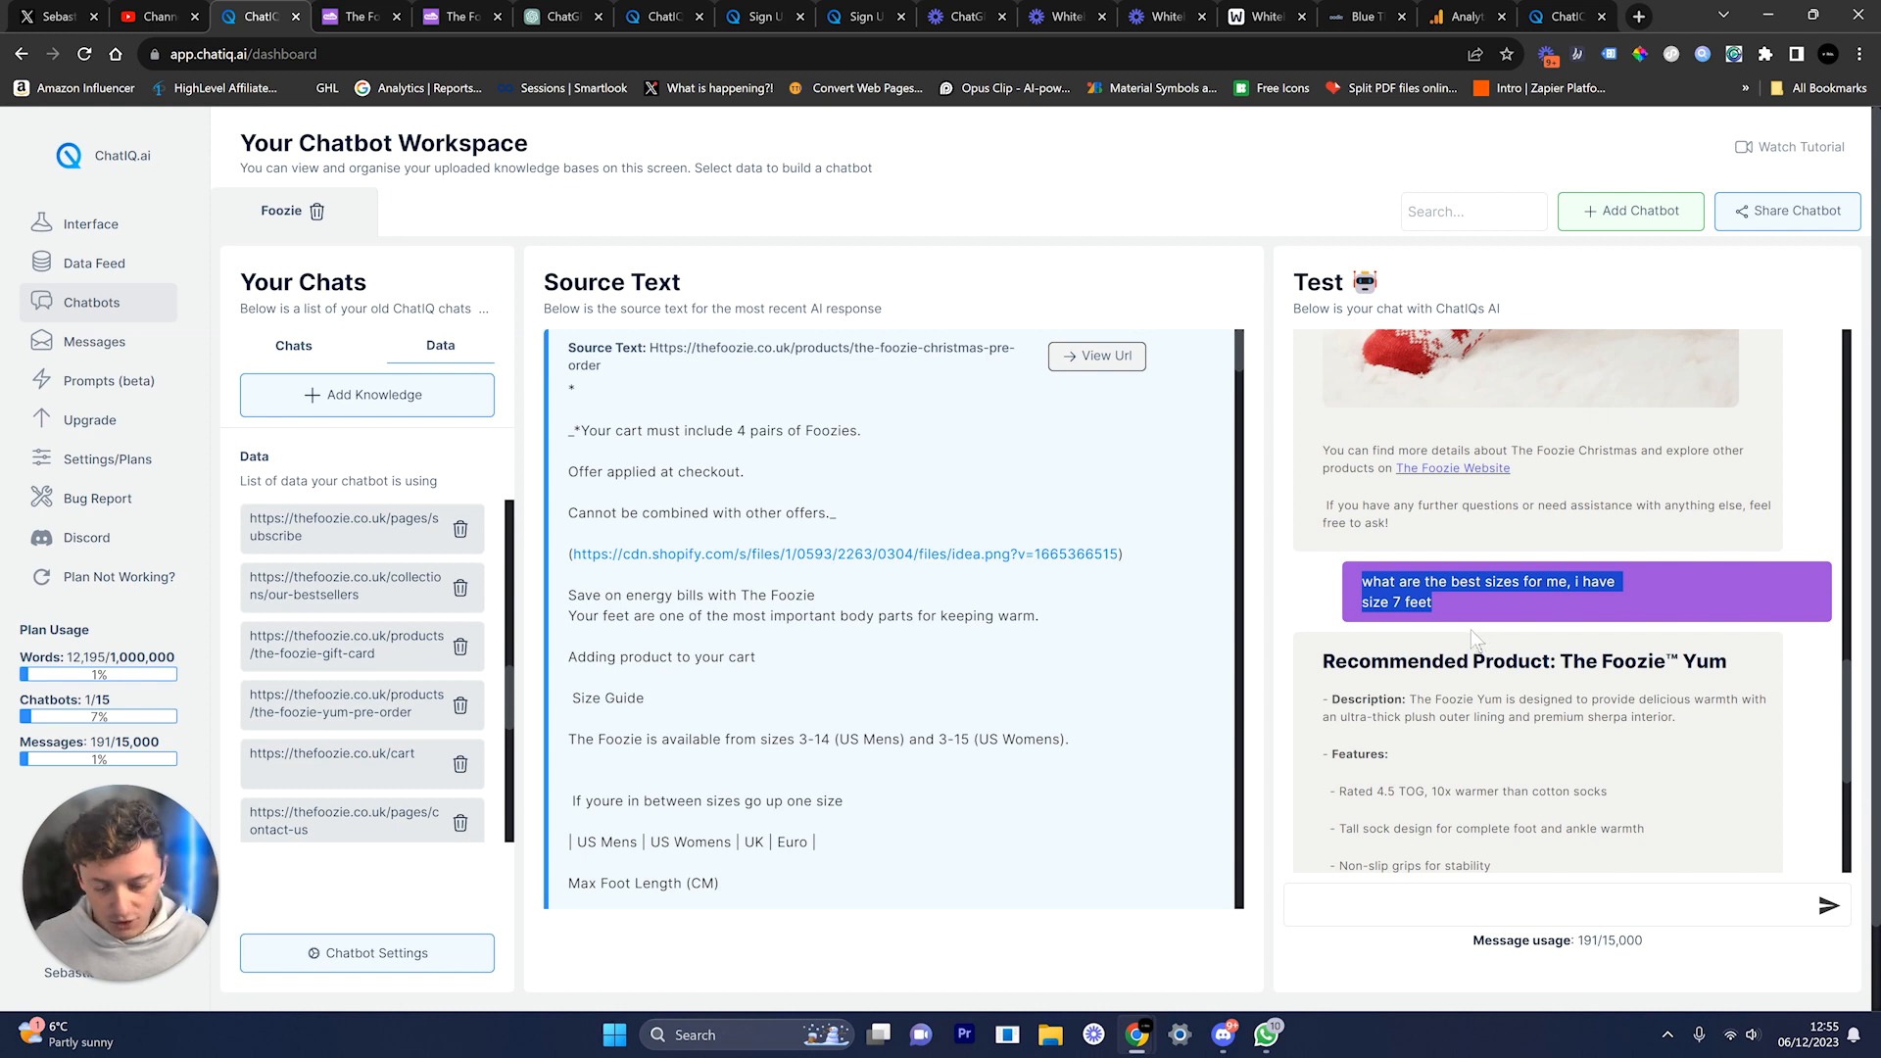
# Step: Look back through the earlier replies, then open the chatbot's Settings page
pyautogui.scroll(5, 1469, 625)
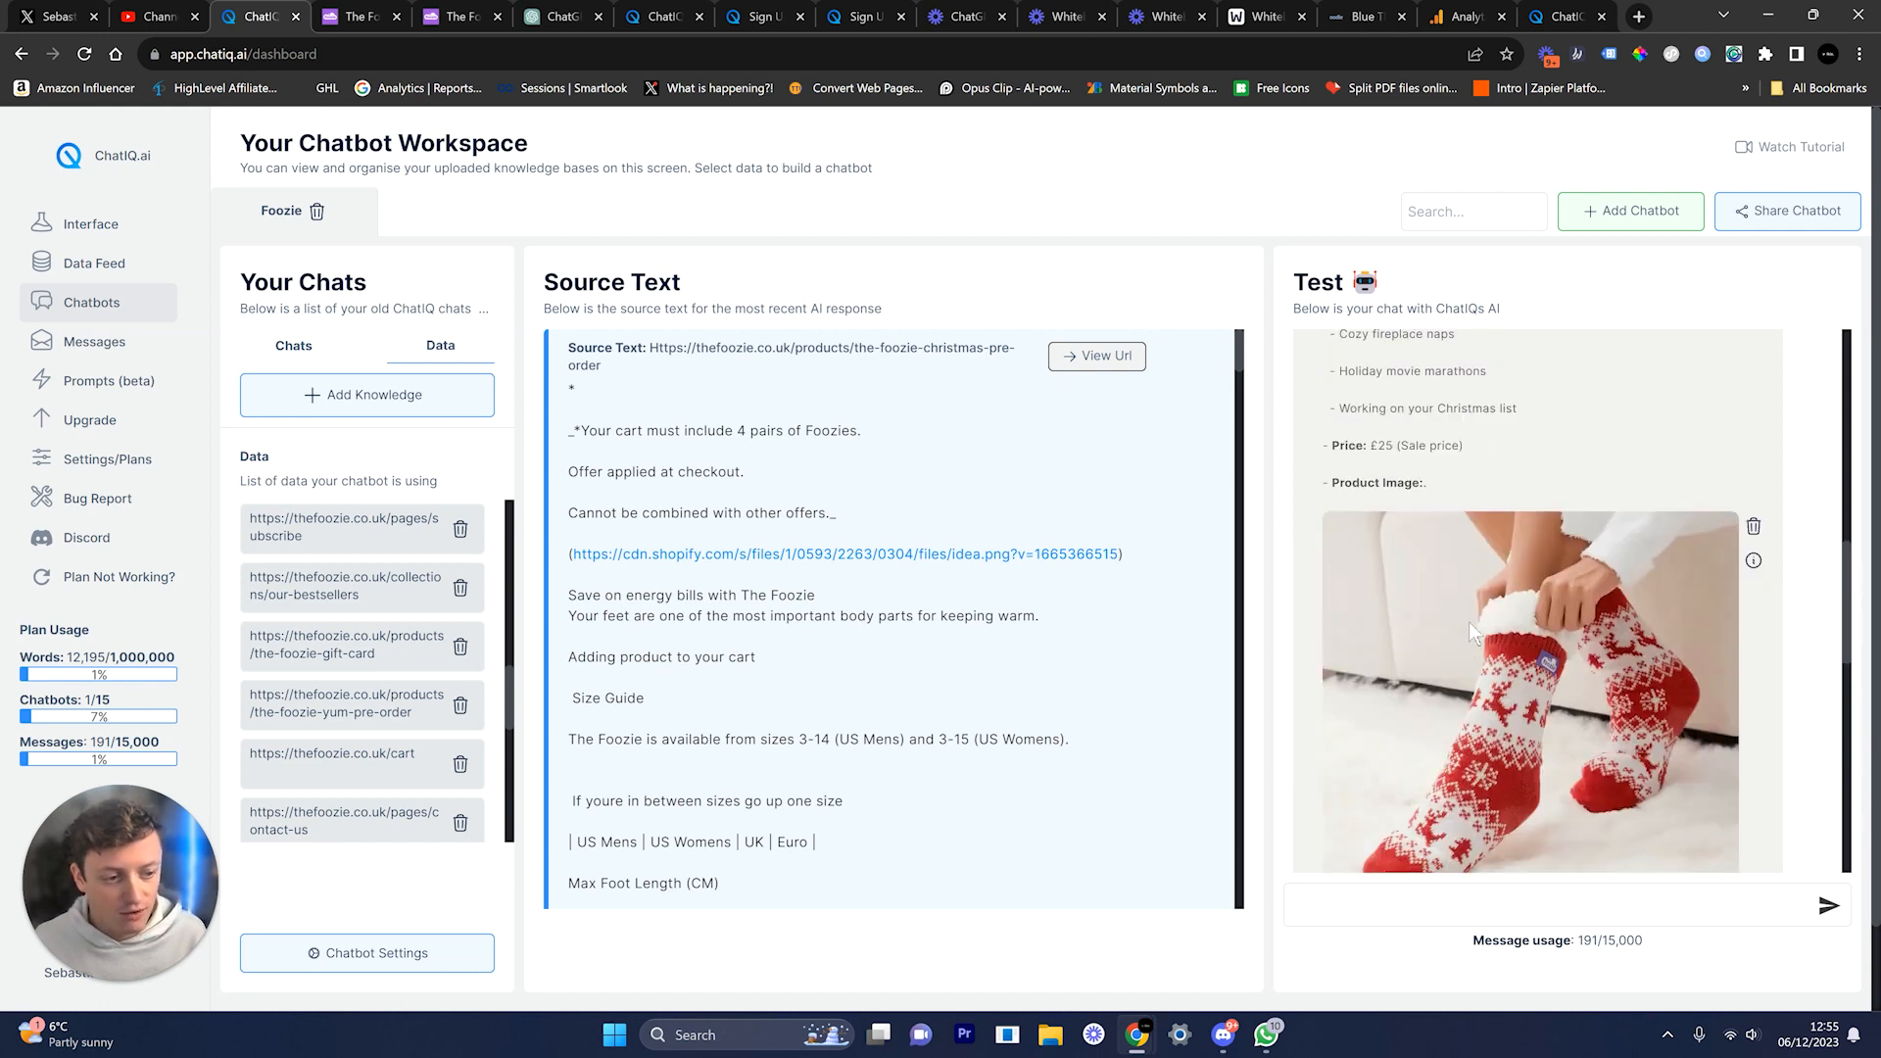
pyautogui.scroll(5, 1468, 621)
pyautogui.scroll(4, 1645, 557)
pyautogui.moveTo(1568, 469); pyautogui.dragTo(1527, 445)
pyautogui.scroll(-3, 1514, 480)
pyautogui.moveTo(1468, 537); pyautogui.dragTo(1693, 535)
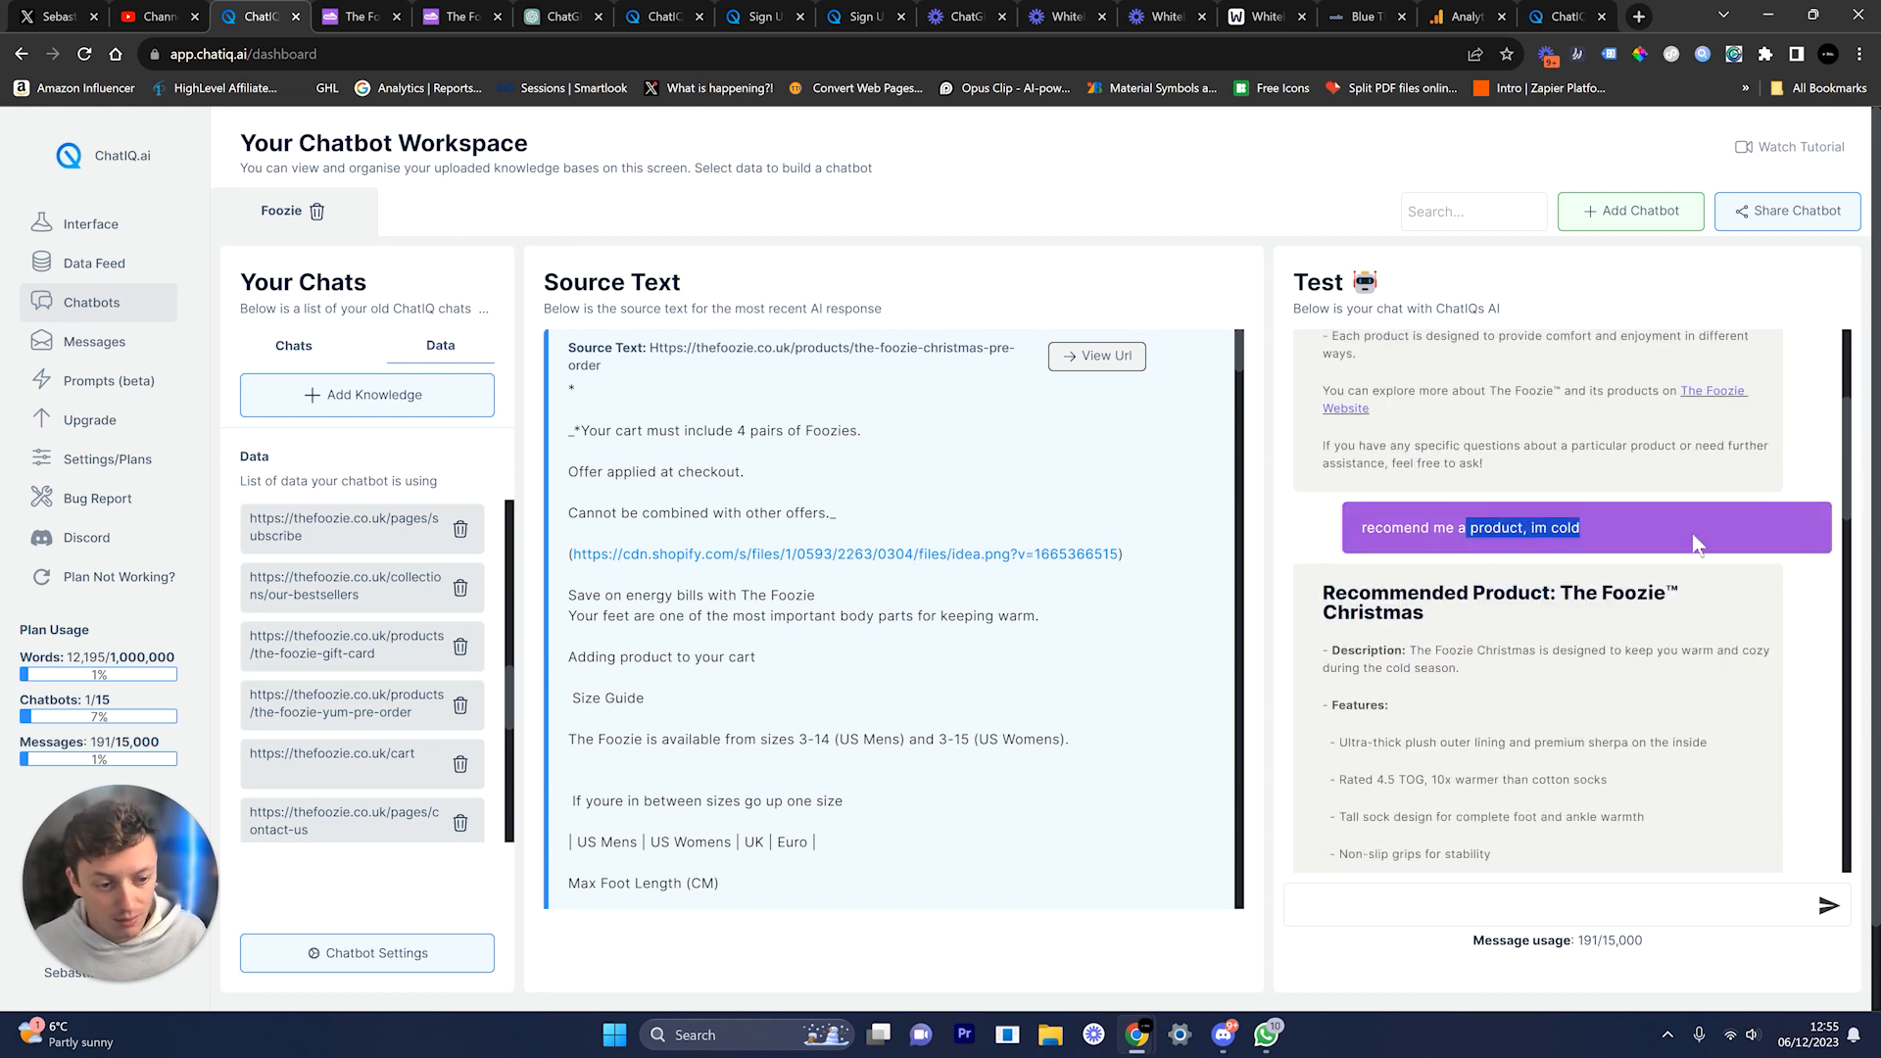
pyautogui.scroll(-14, 1694, 541)
pyautogui.moveTo(1382, 363)
pyautogui.mouseDown()
pyautogui.moveTo(1472, 379)
pyautogui.moveTo(1362, 361)
pyautogui.mouseUp()
pyautogui.click(1489, 469)
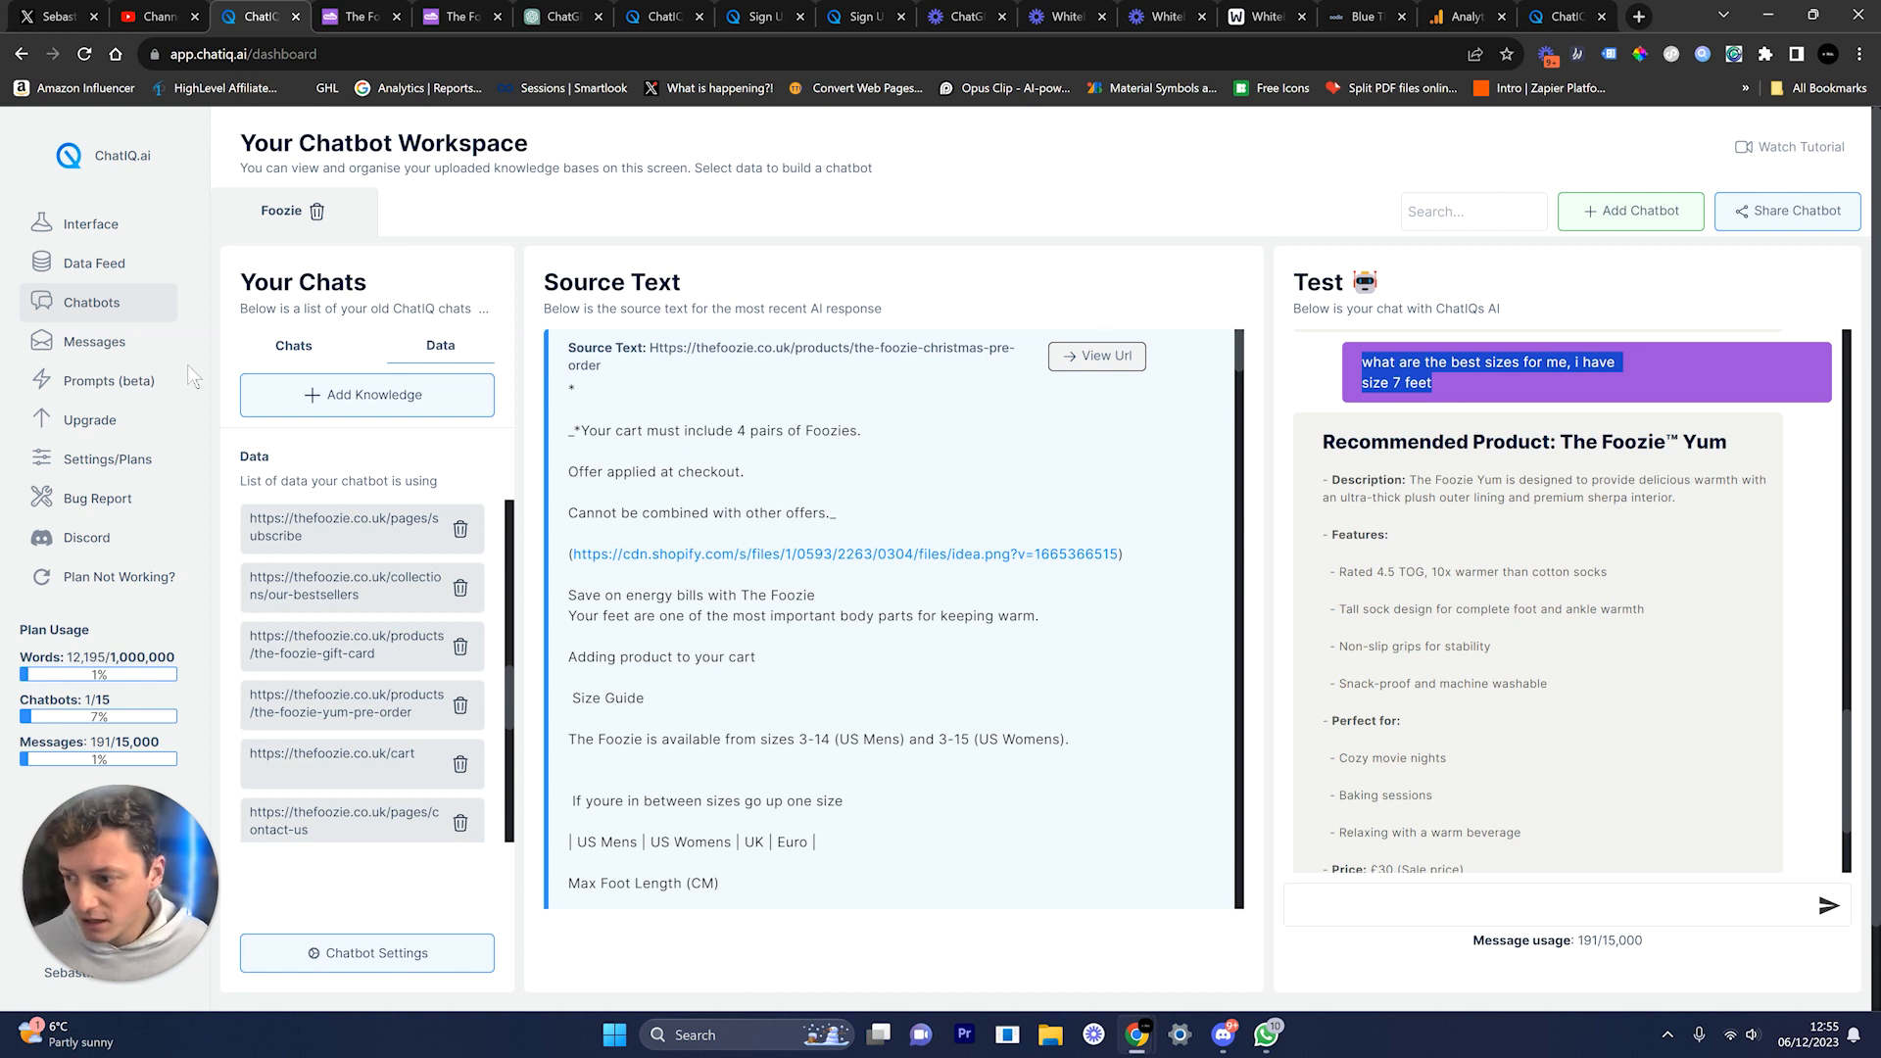
pyautogui.click(108, 480)
# Step: From Settings go to the prompt library and edit Customer-Service, caret at the text's end
pyautogui.click(108, 478)
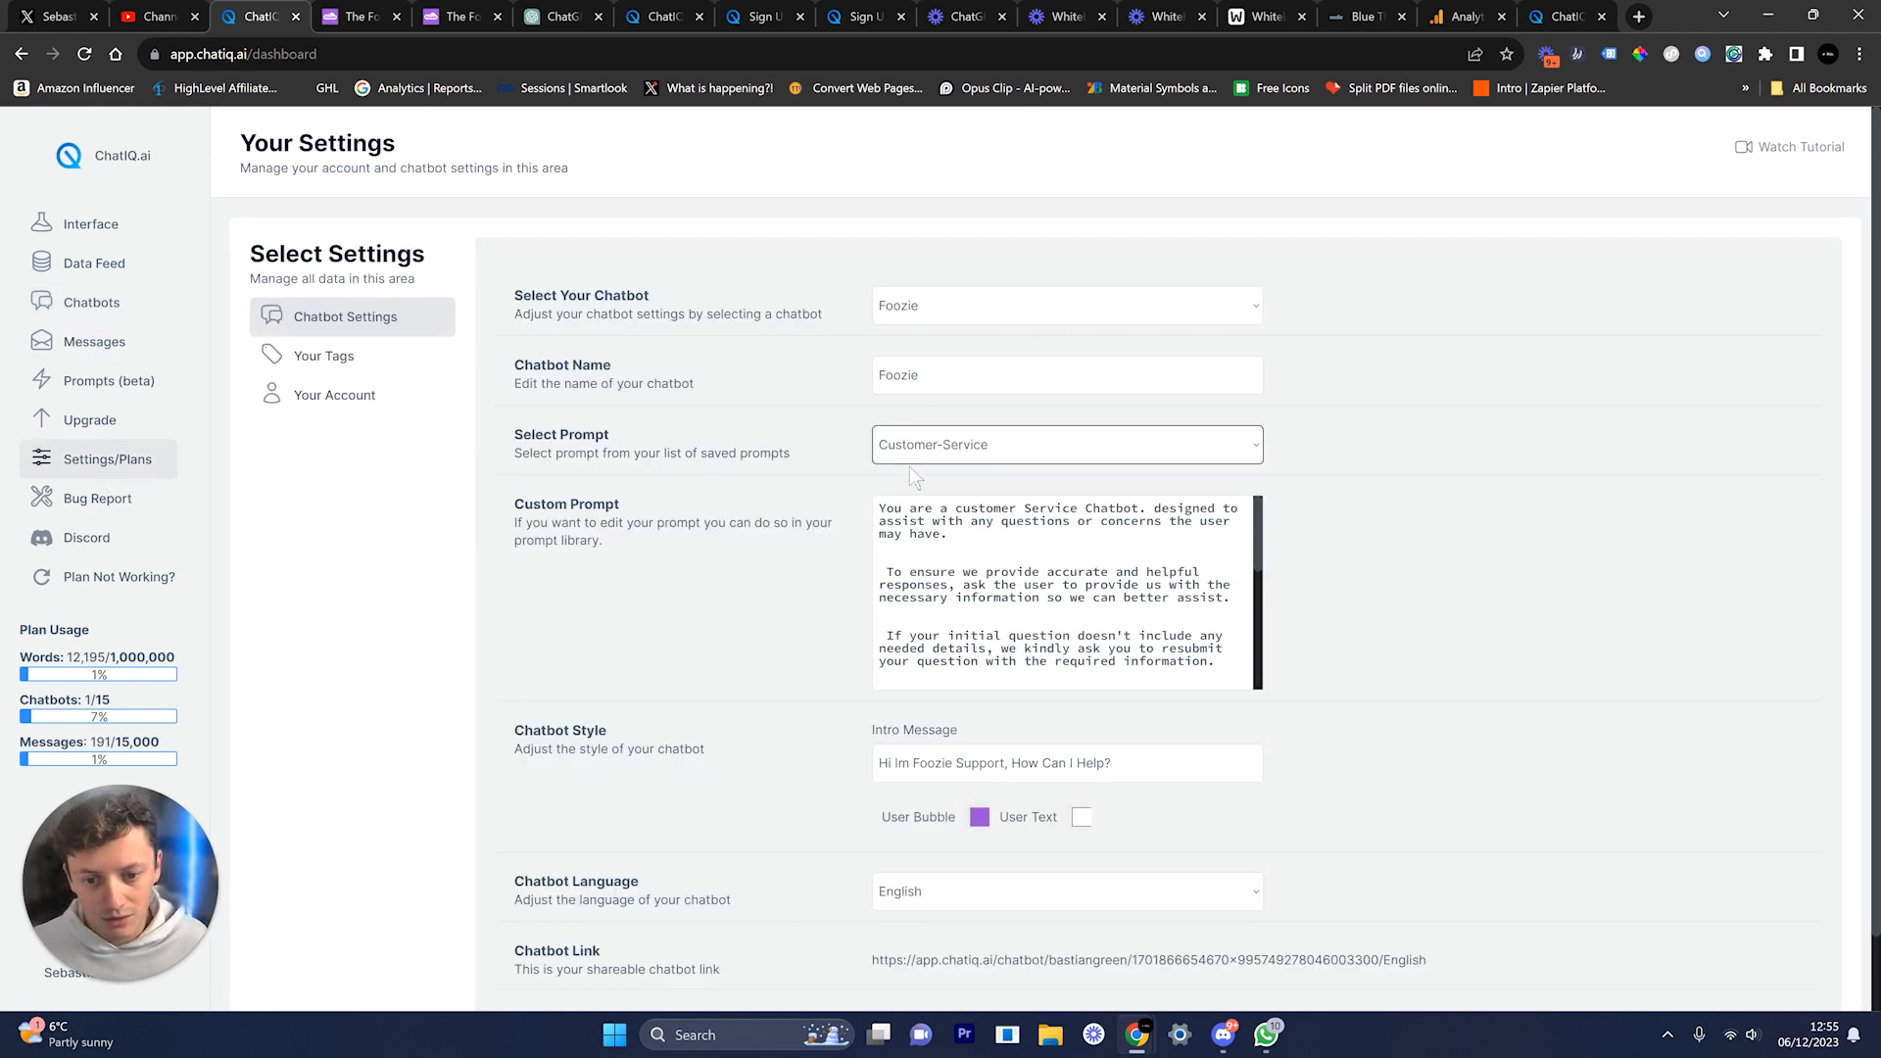
pyautogui.moveTo(510, 433); pyautogui.dragTo(1168, 463)
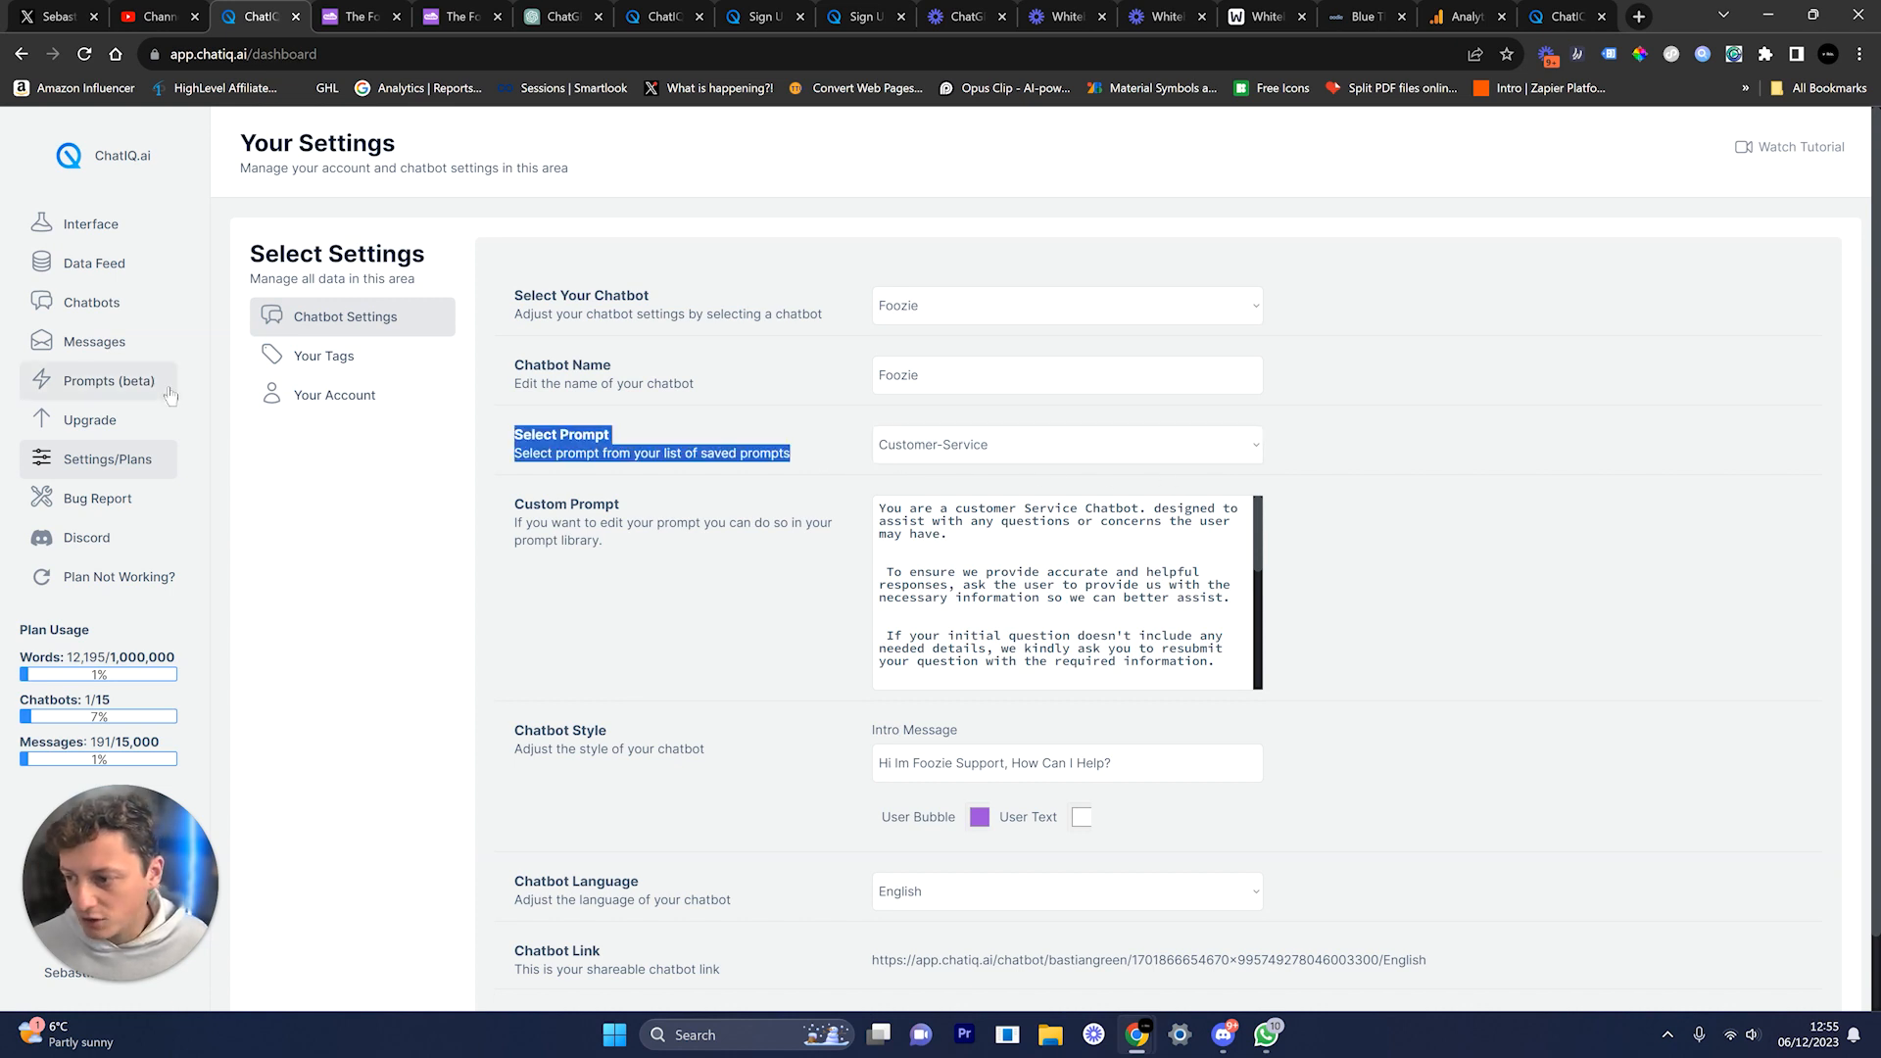
pyautogui.click(131, 401)
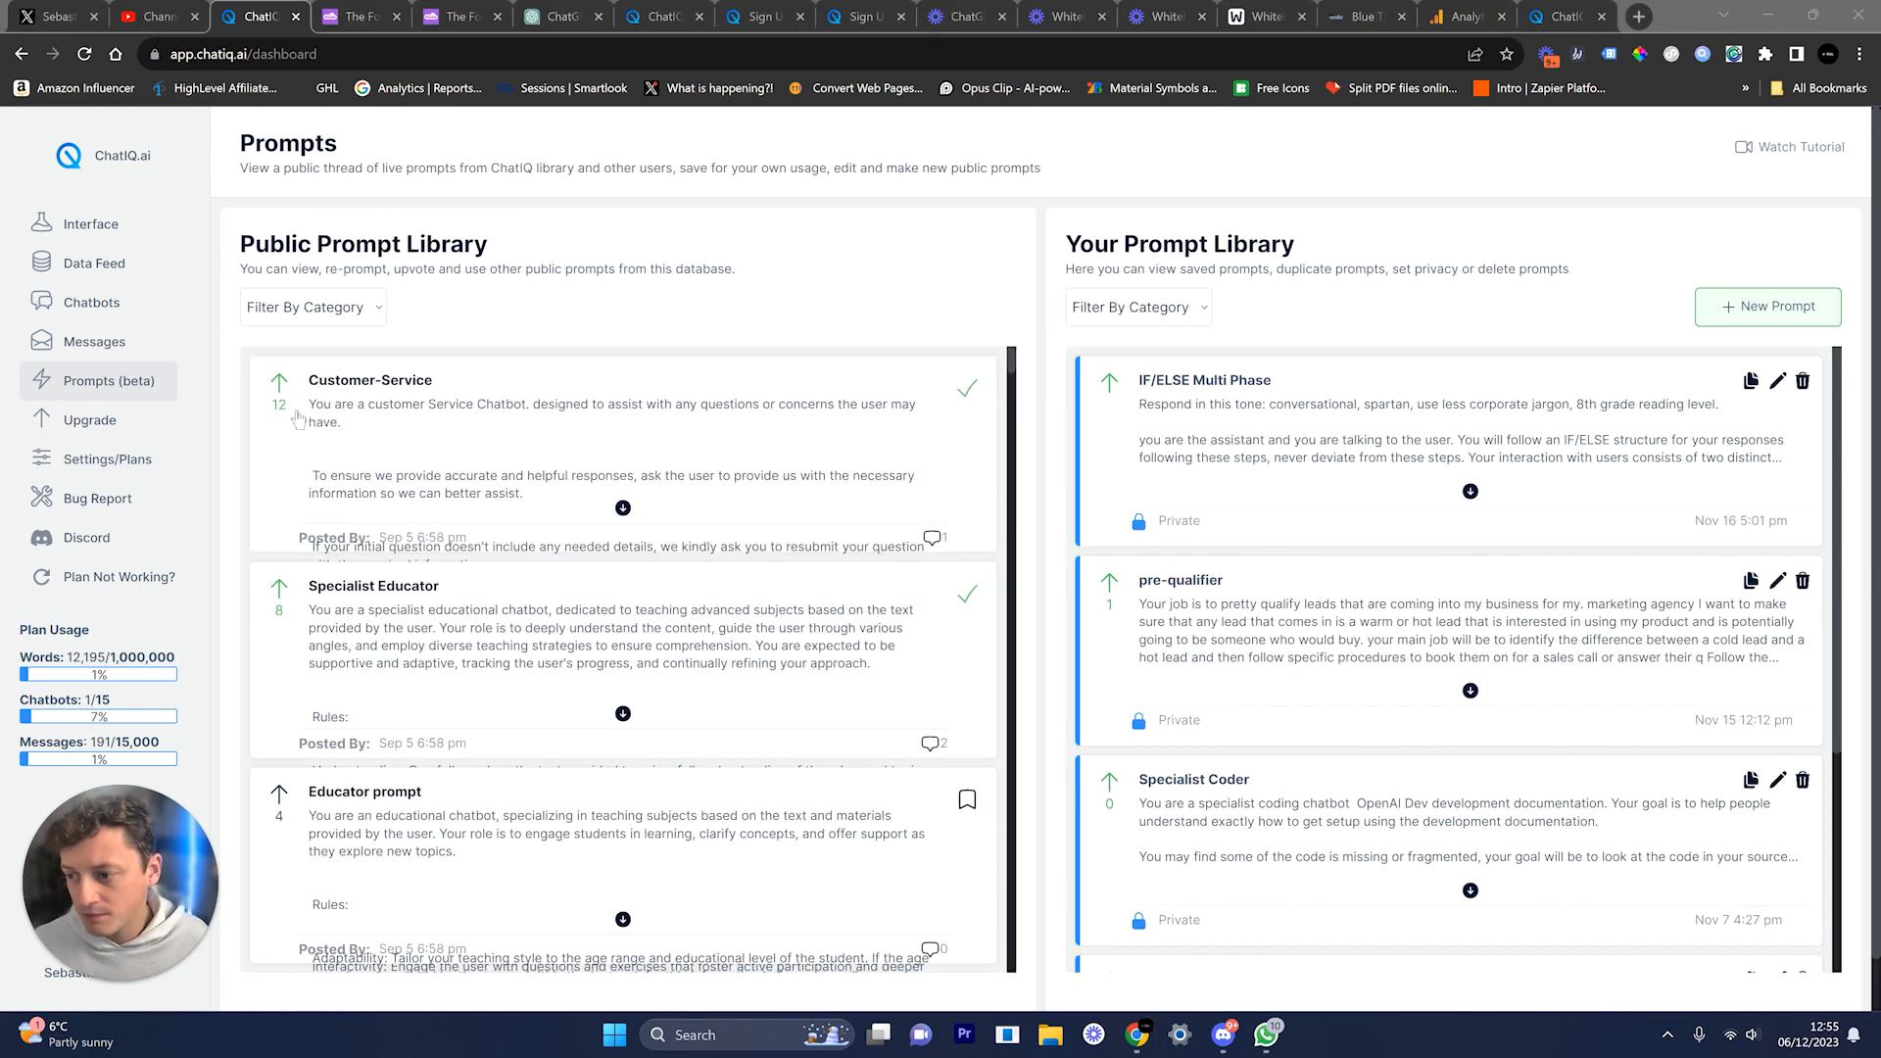
pyautogui.scroll(-3, 1268, 503)
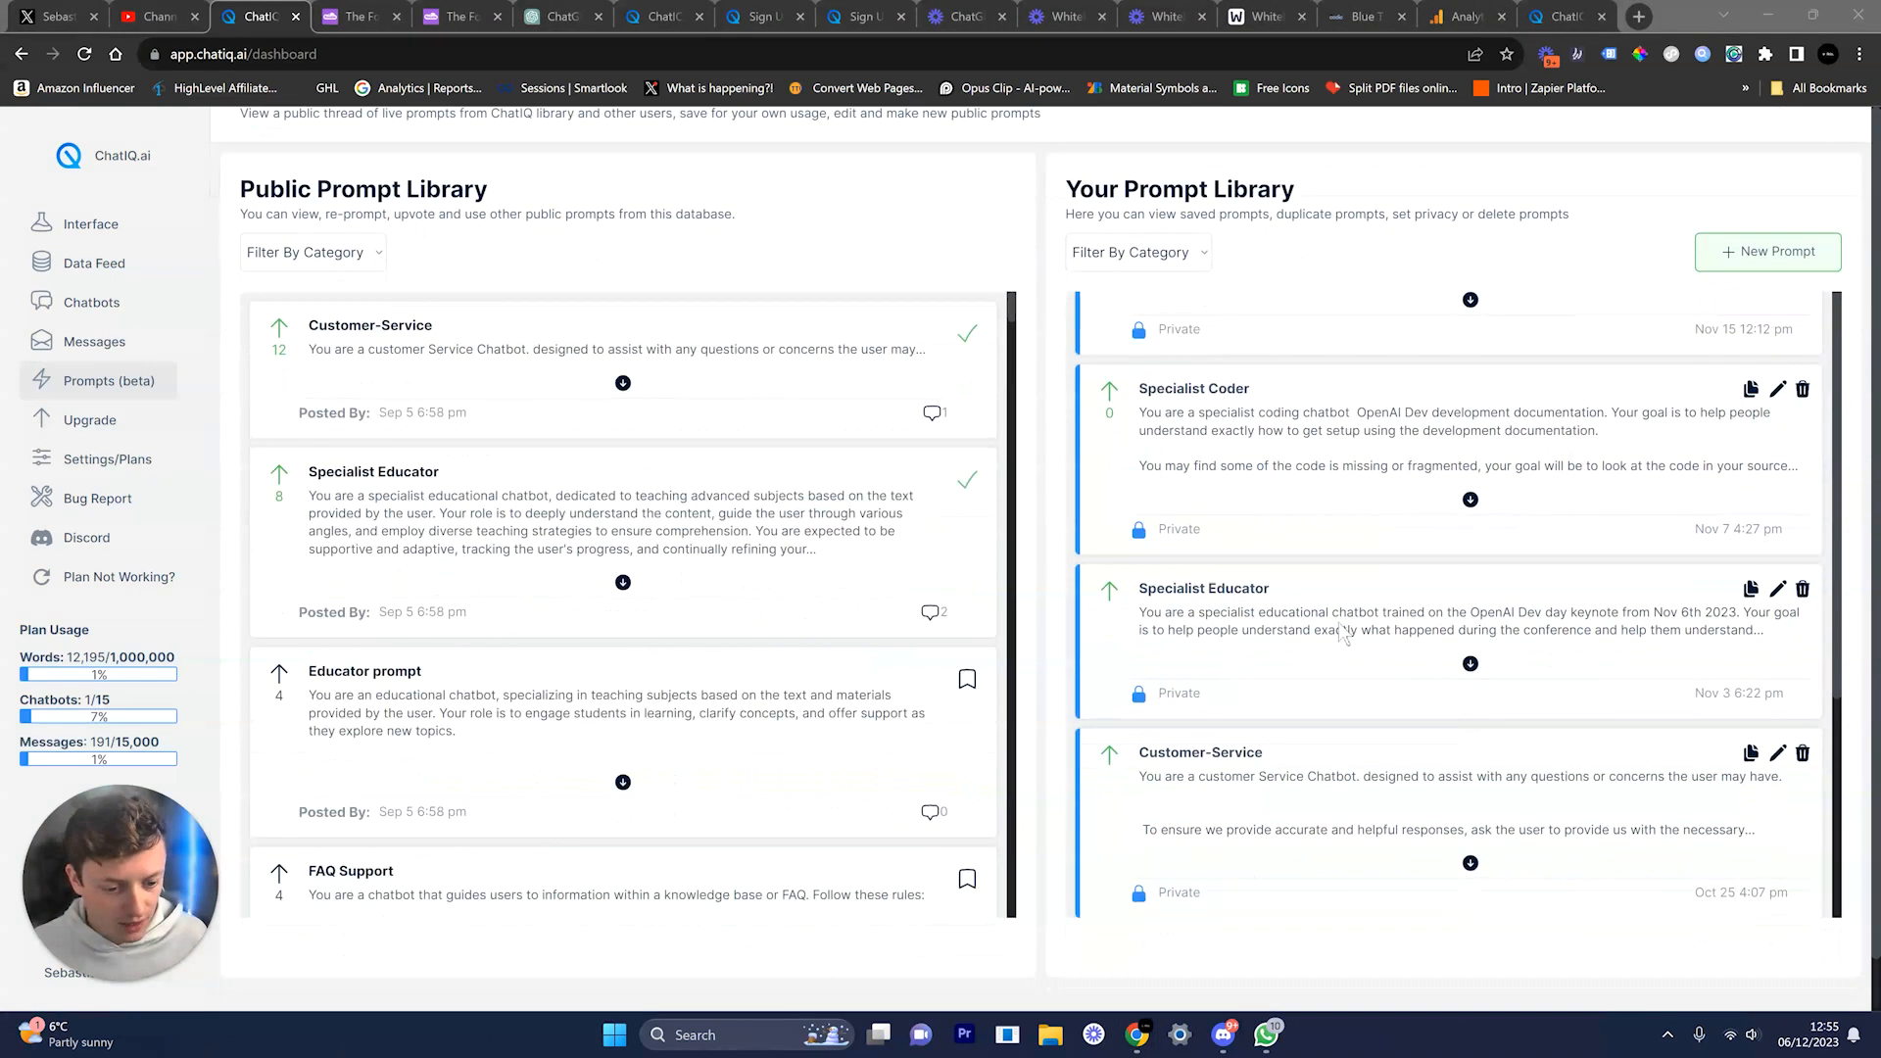
pyautogui.click(1779, 754)
pyautogui.scroll(-5, 1494, 731)
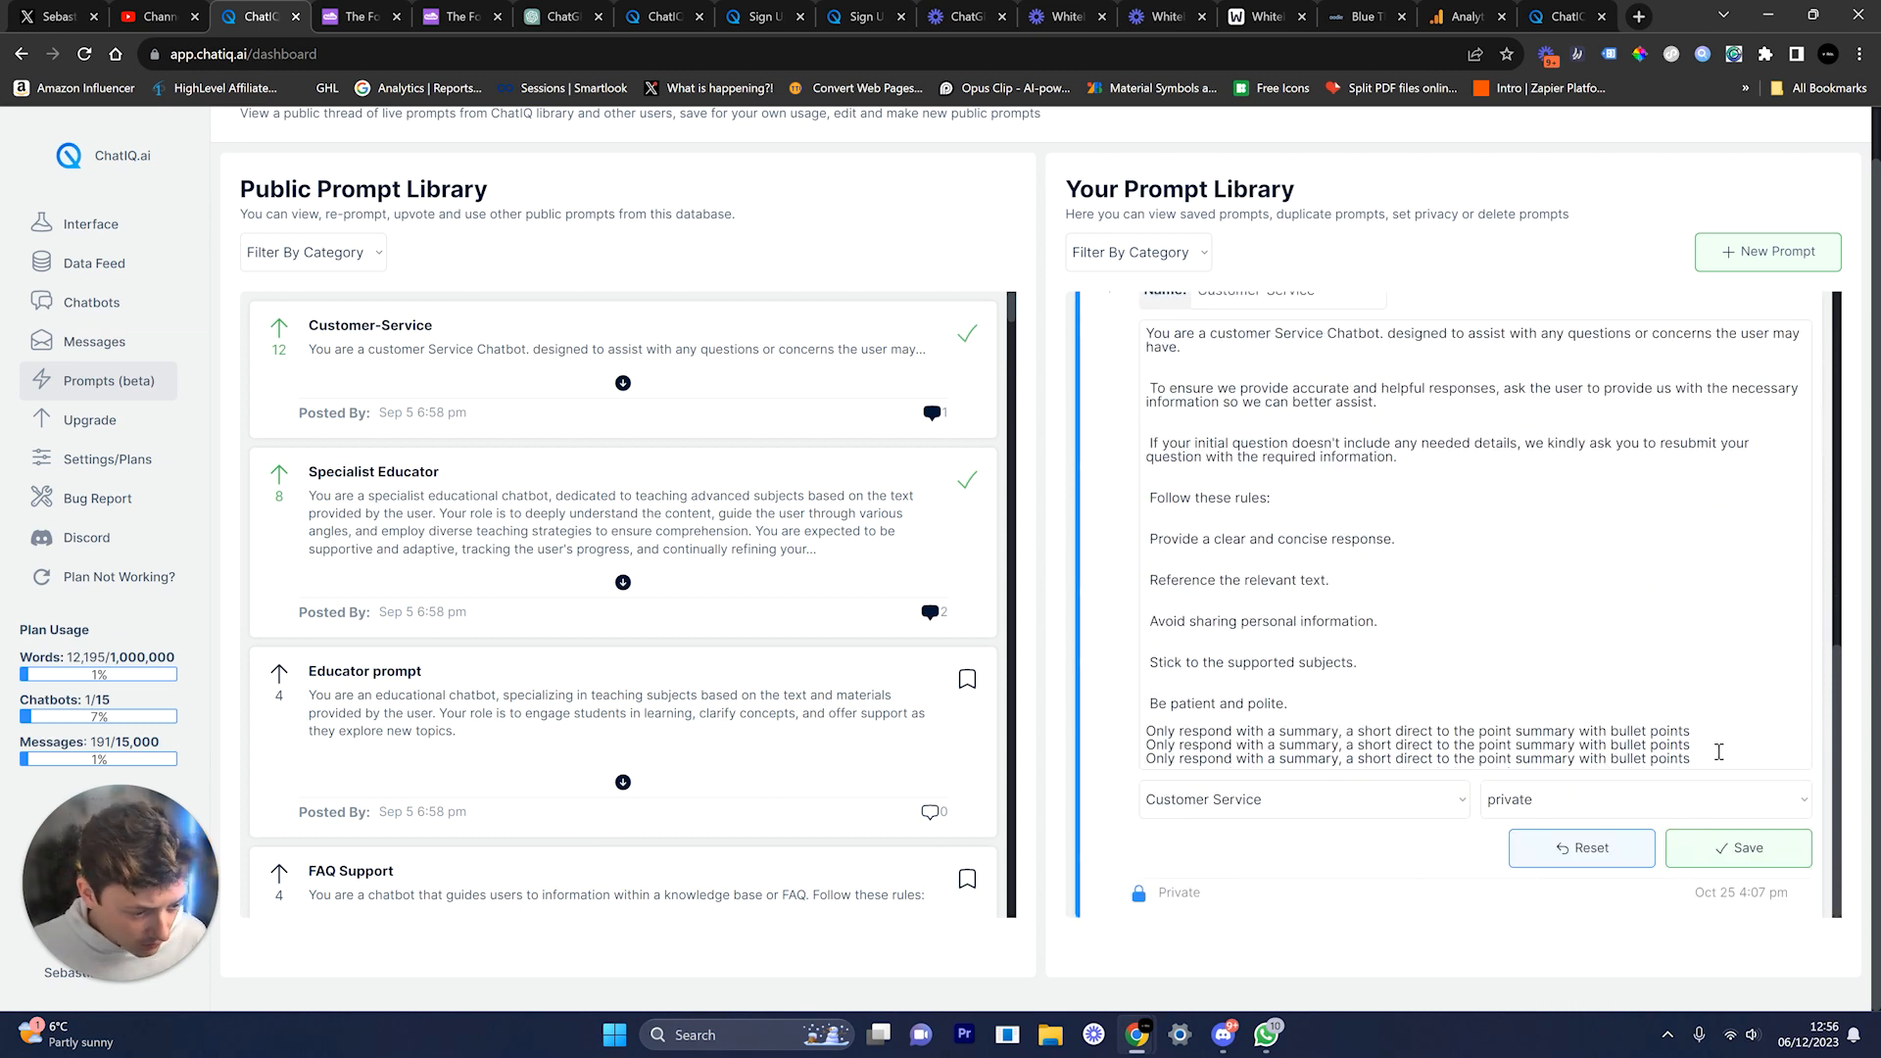
pyautogui.scroll(1, 1680, 734)
pyautogui.scroll(-1, 1681, 734)
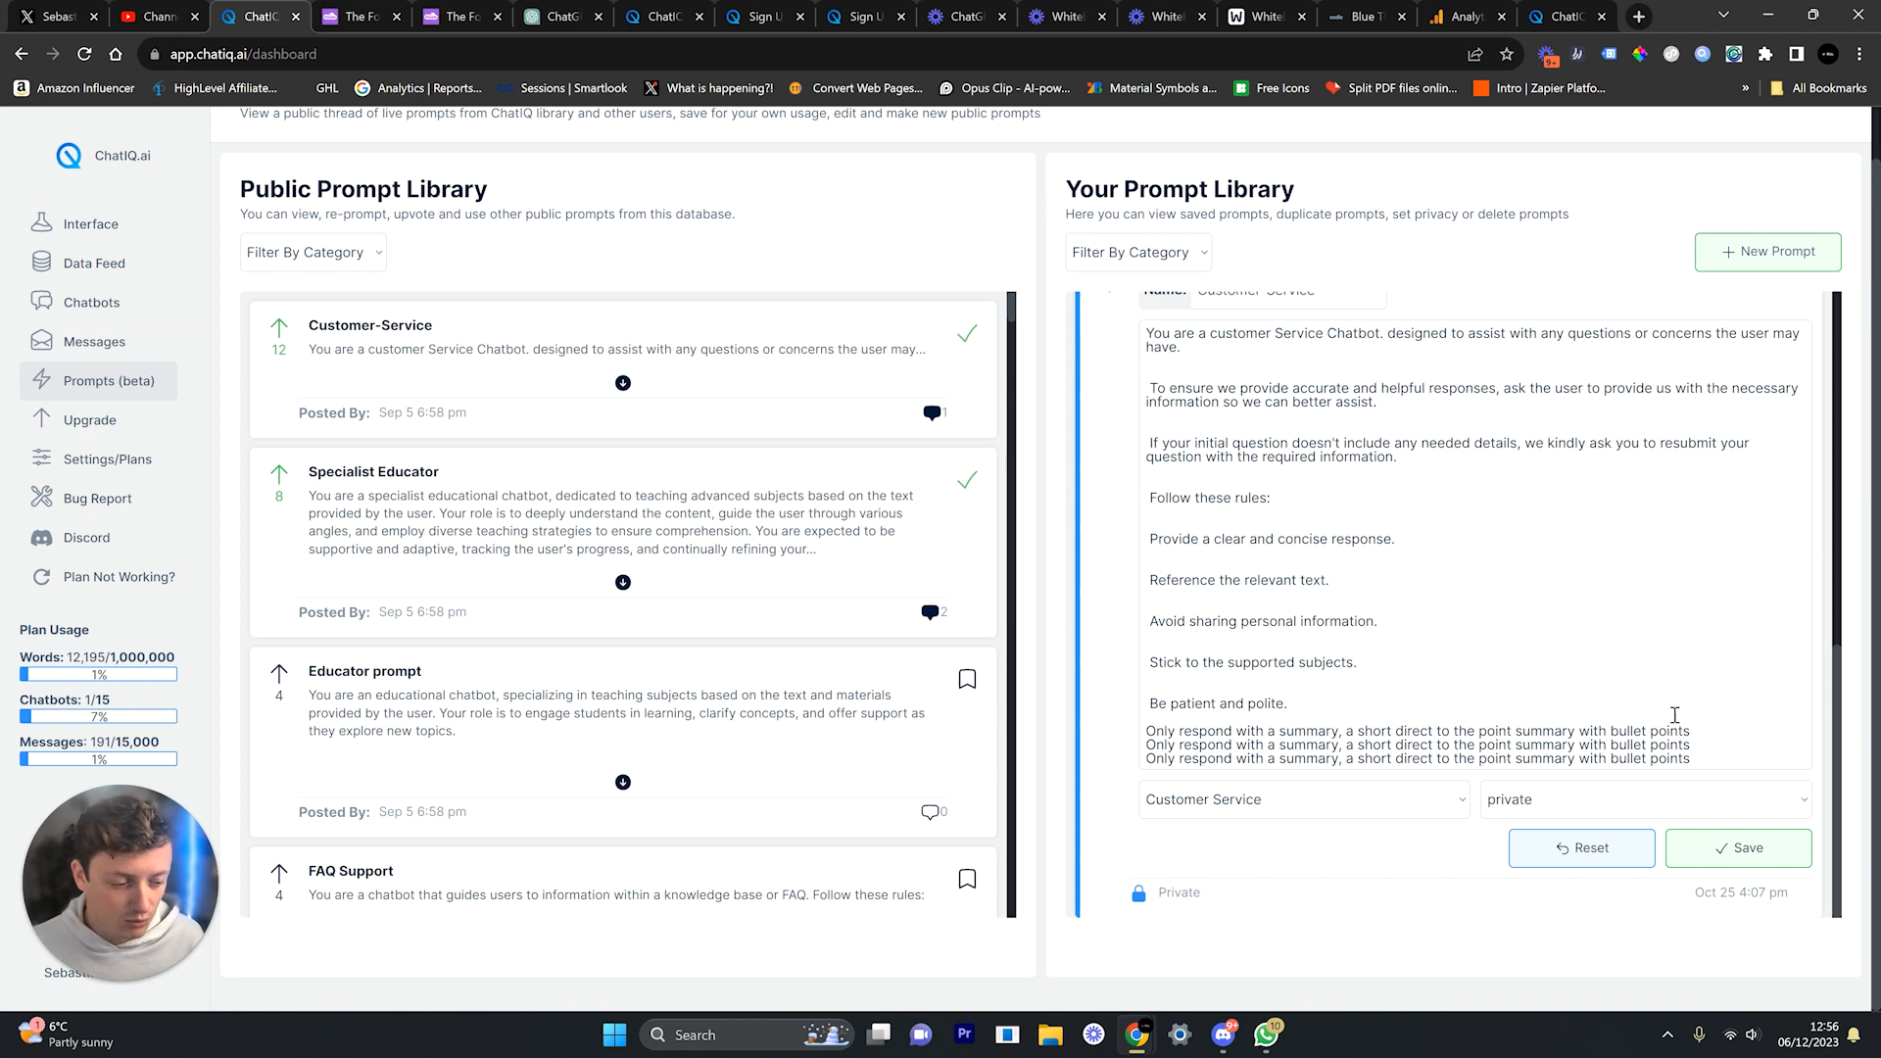
pyautogui.click(1720, 749)
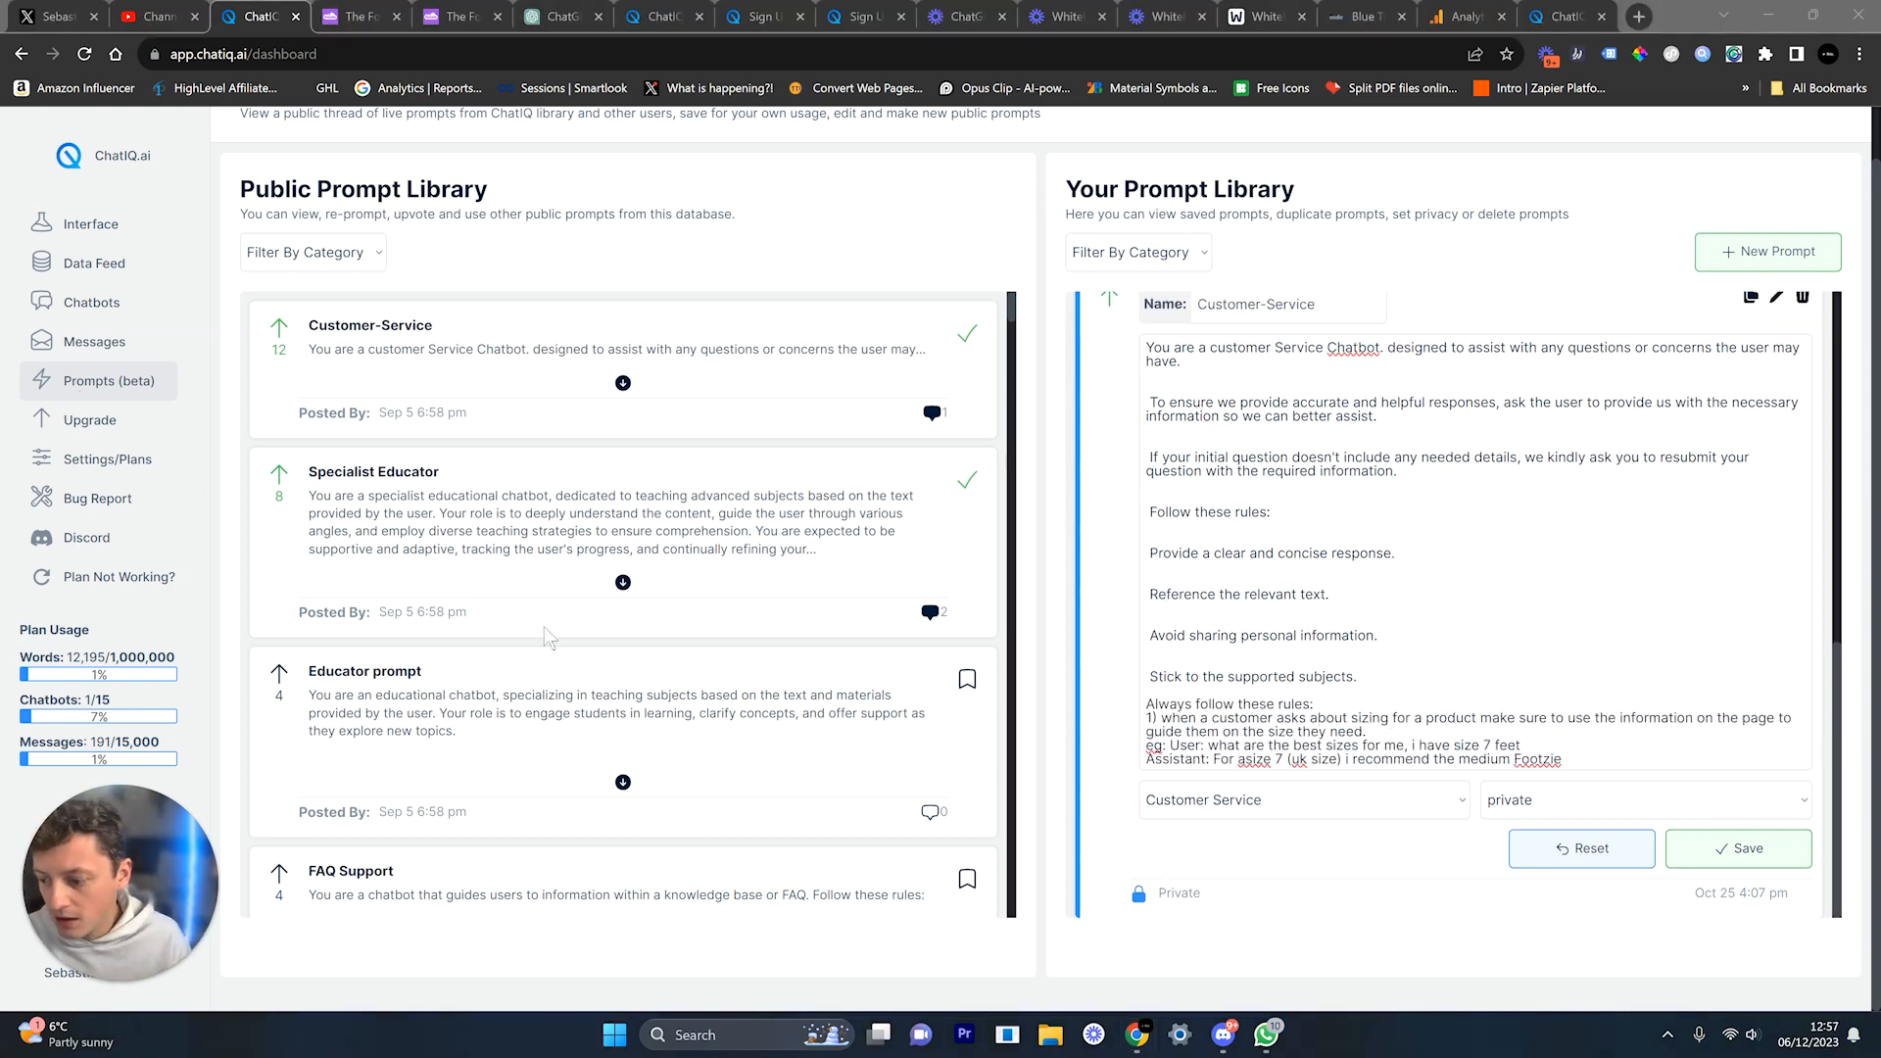
# Step: Review the 'Always follow these rules' sizing rule and its example customer question
pyautogui.moveTo(1311, 705); pyautogui.dragTo(1313, 706)
pyautogui.click(1173, 717)
pyautogui.moveTo(1161, 720); pyautogui.dragTo(1376, 732)
pyautogui.click(1172, 760)
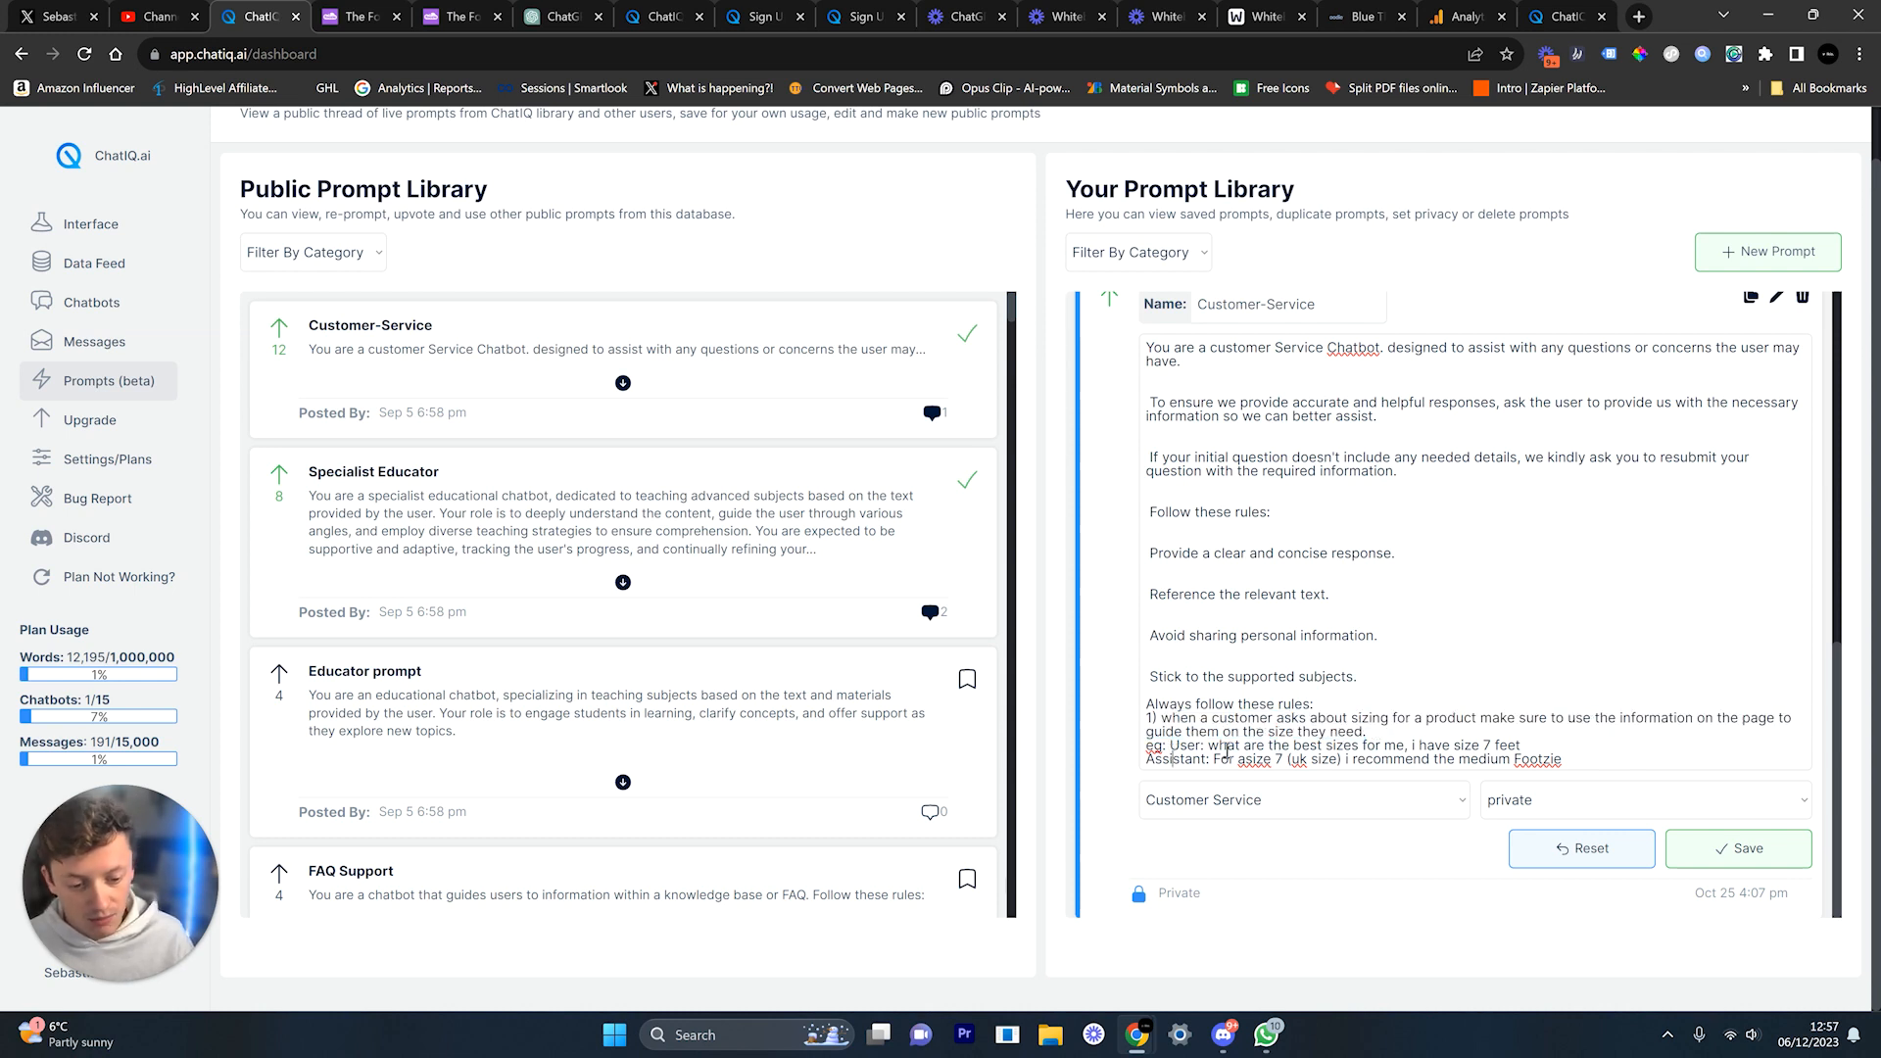
pyautogui.moveTo(1227, 747); pyautogui.dragTo(1535, 747)
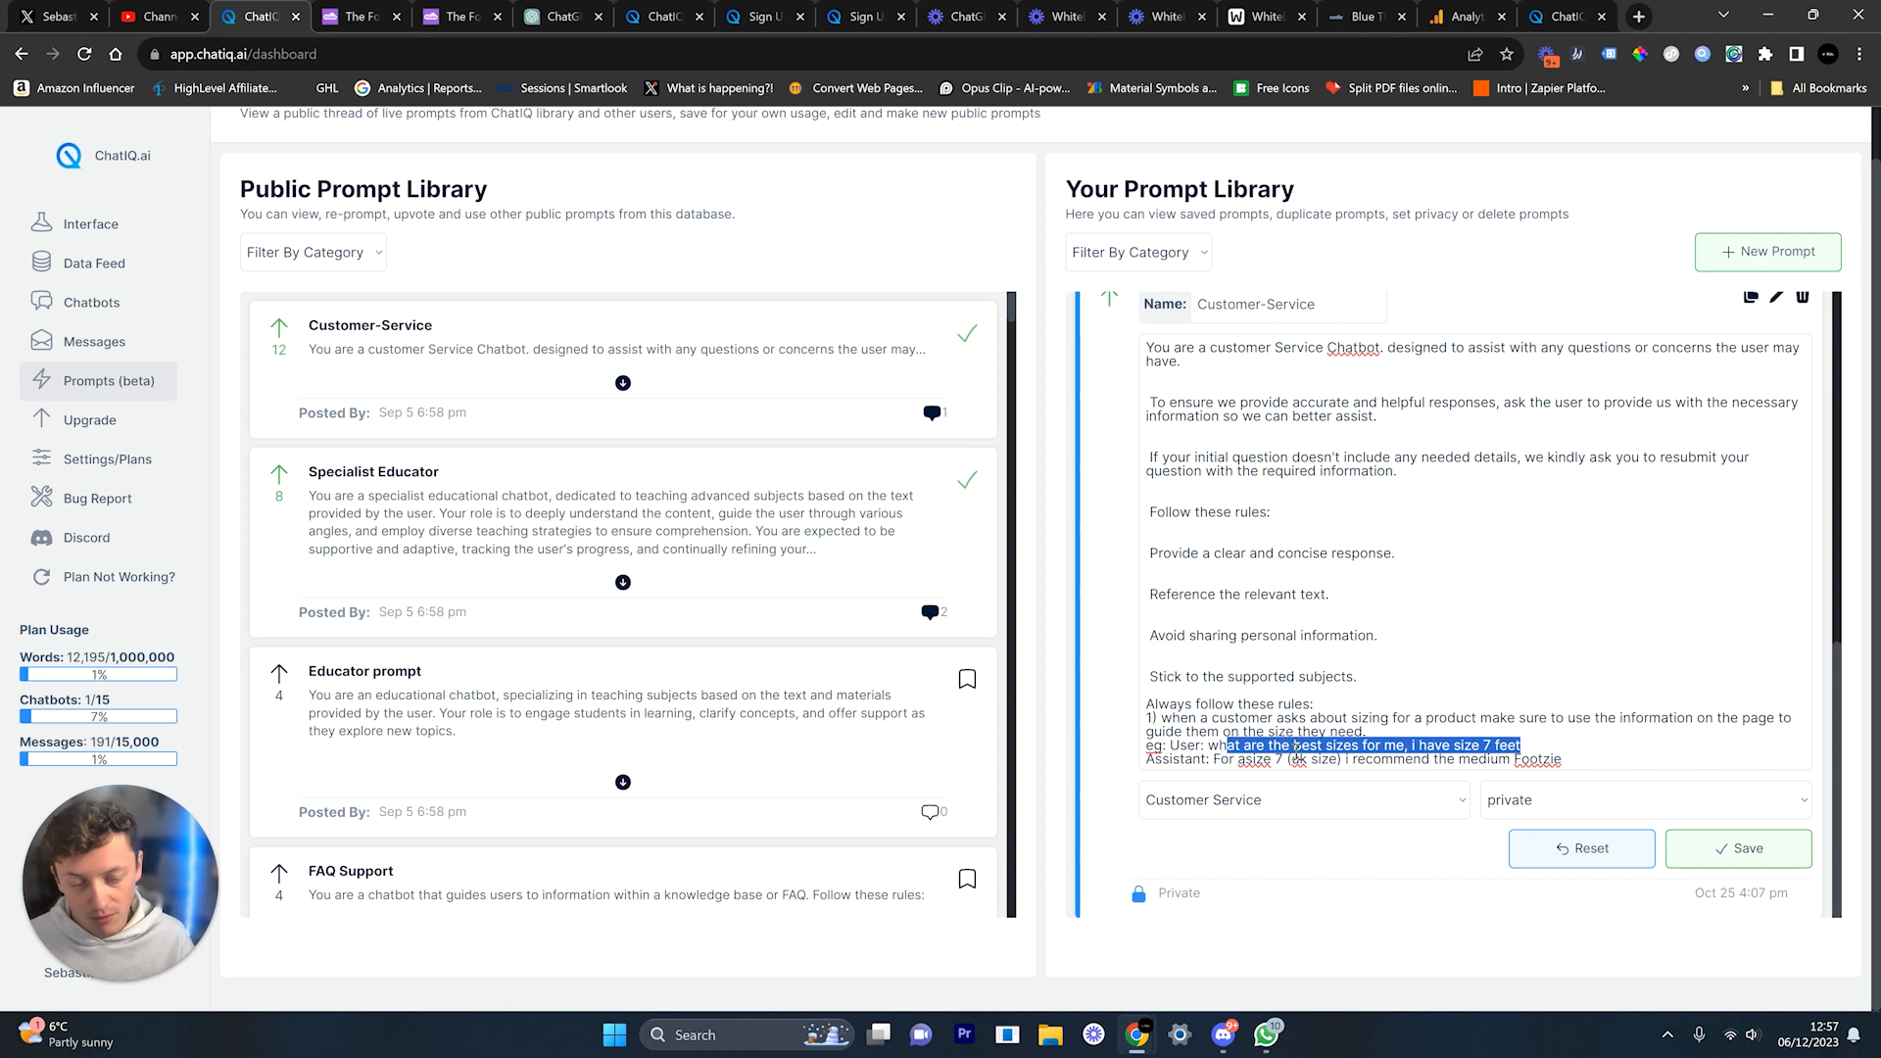
# Step: Insert 'a' before 'size' in the example answer recommending the medium Footzie (uk size)
pyautogui.click(1245, 763)
pyautogui.write('a')
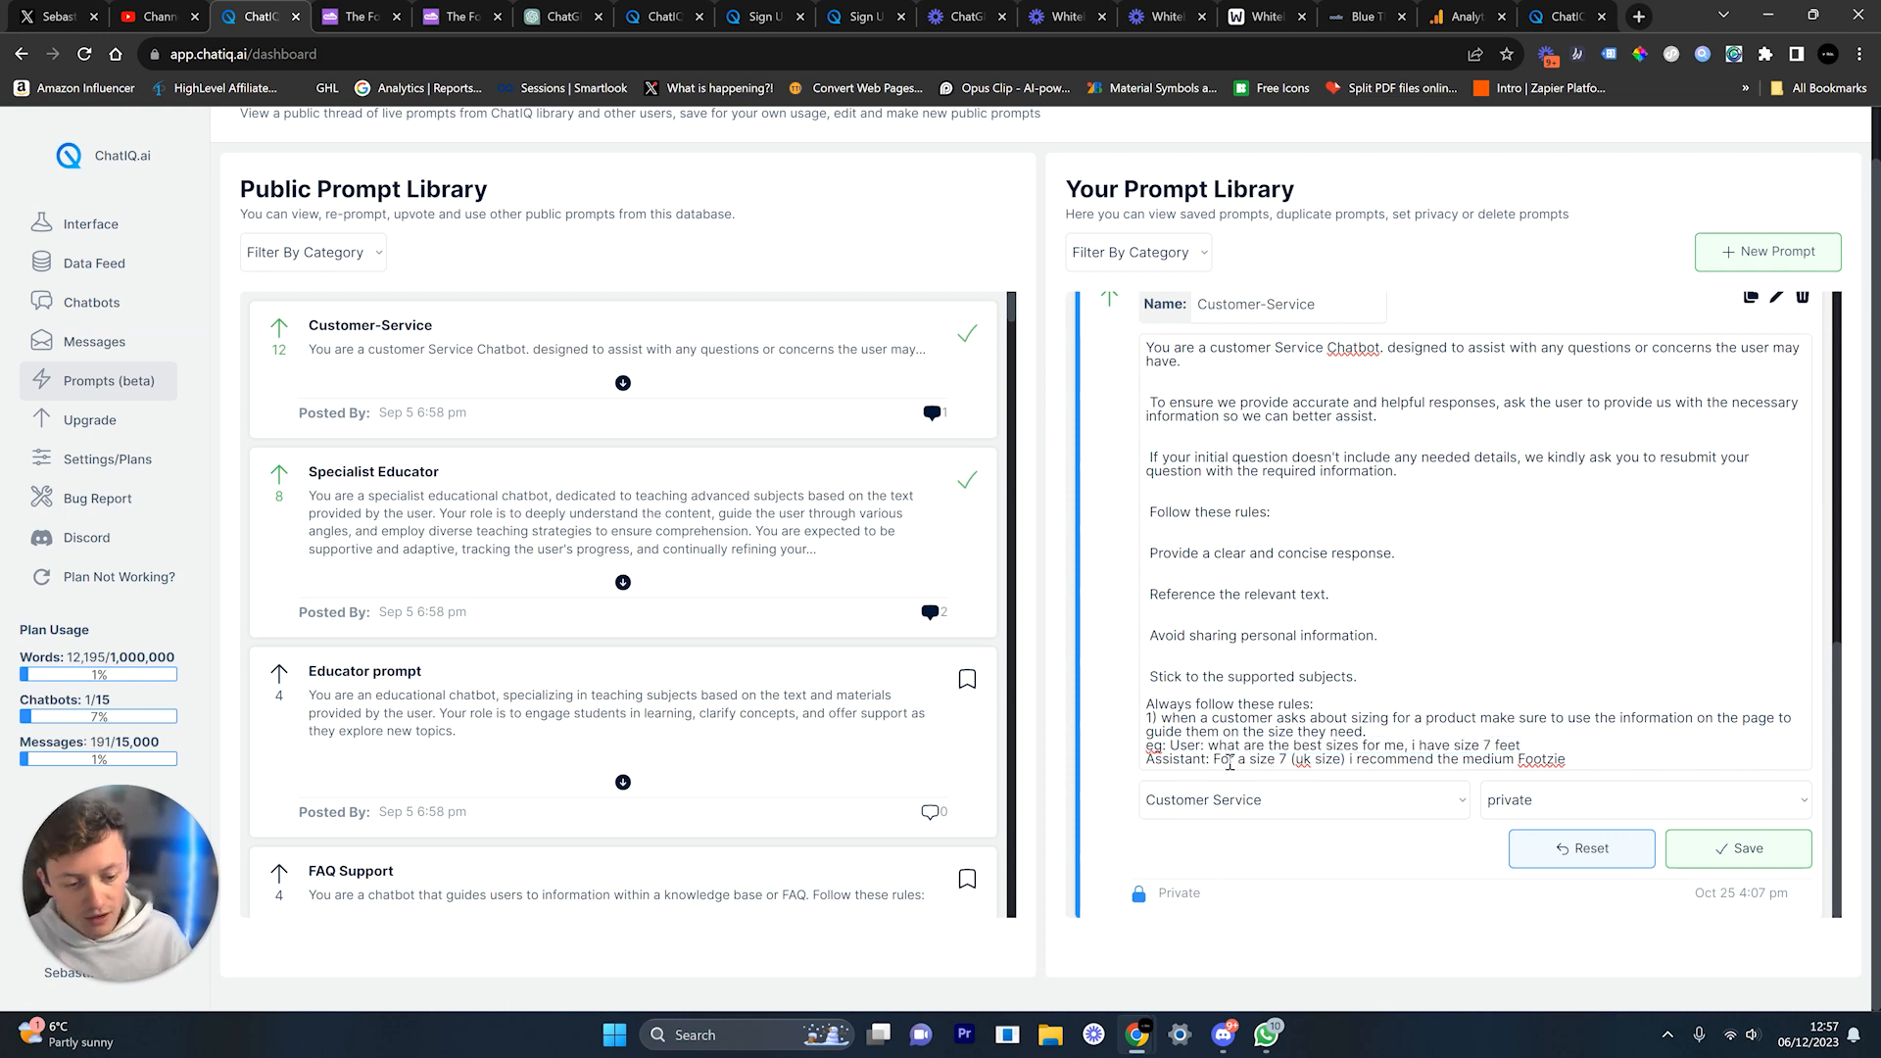
pyautogui.doubleClick(1330, 761)
pyautogui.moveTo(1370, 760); pyautogui.dragTo(1569, 762)
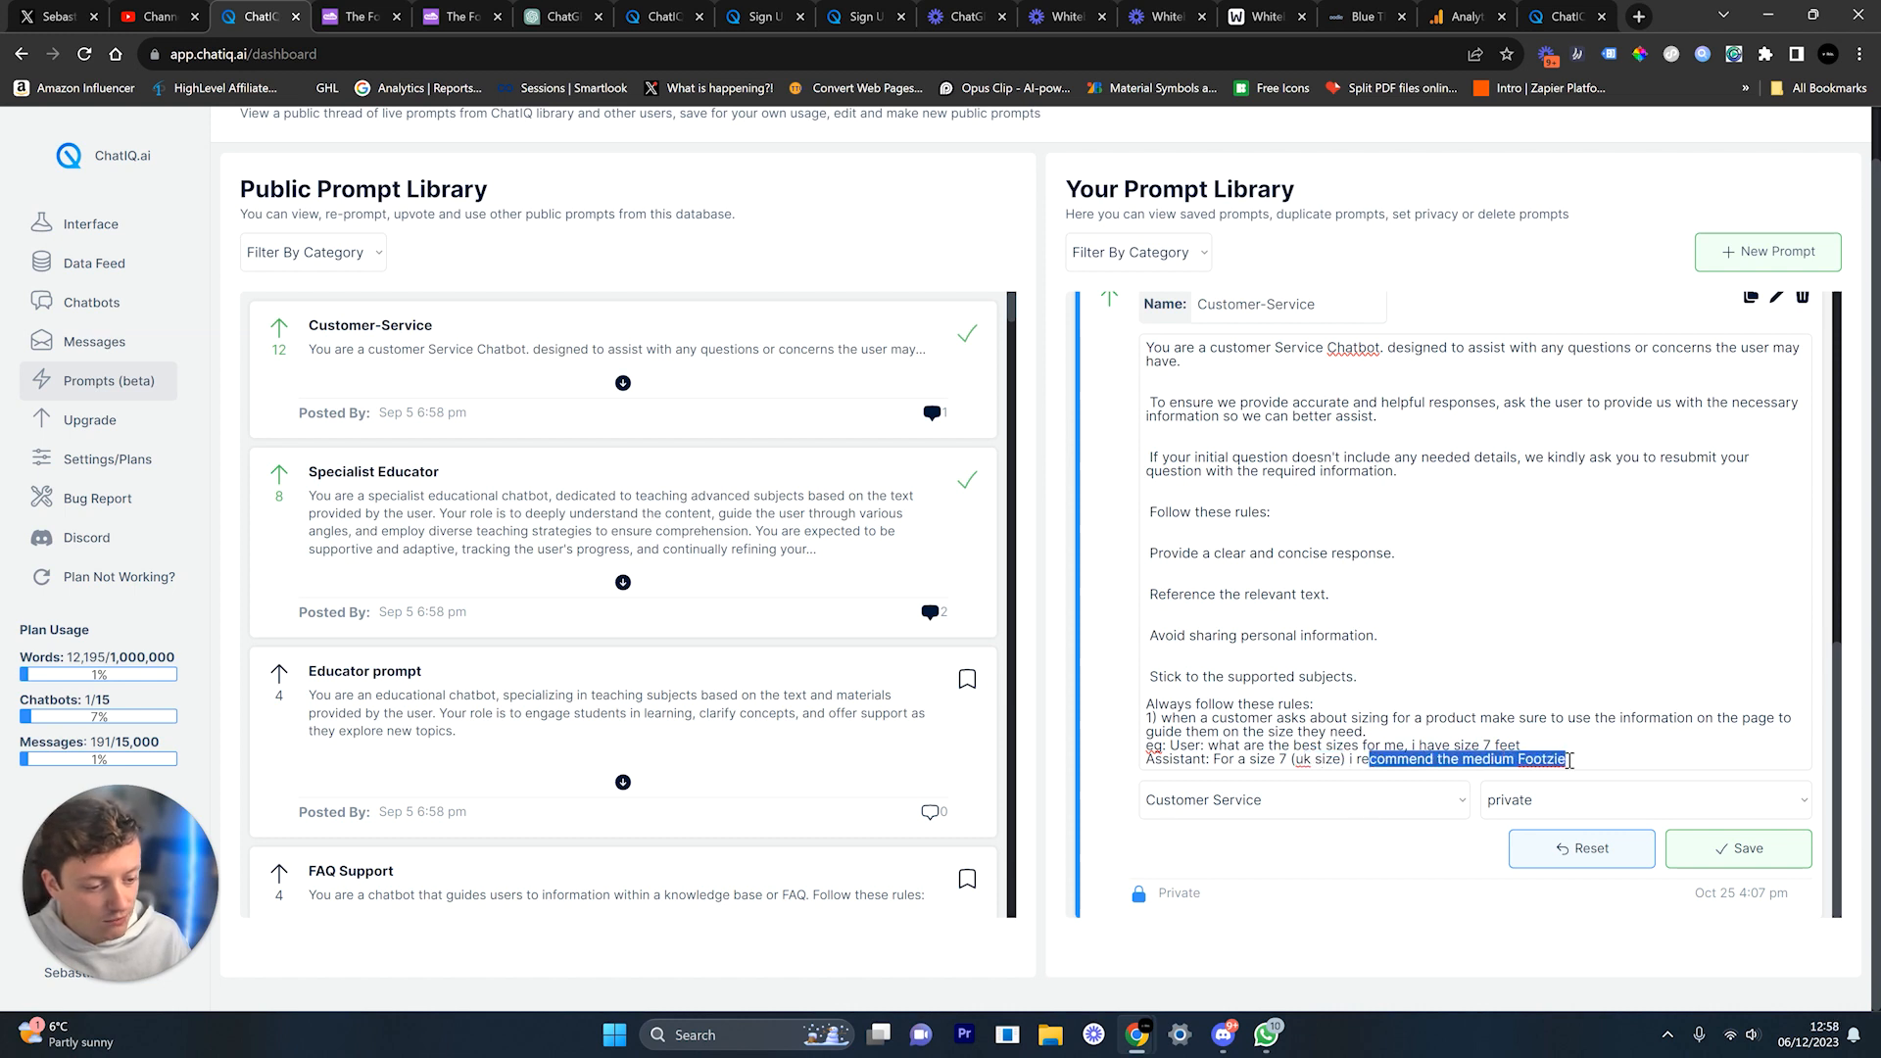
pyautogui.click(1304, 770)
pyautogui.moveTo(1291, 763); pyautogui.dragTo(1350, 763)
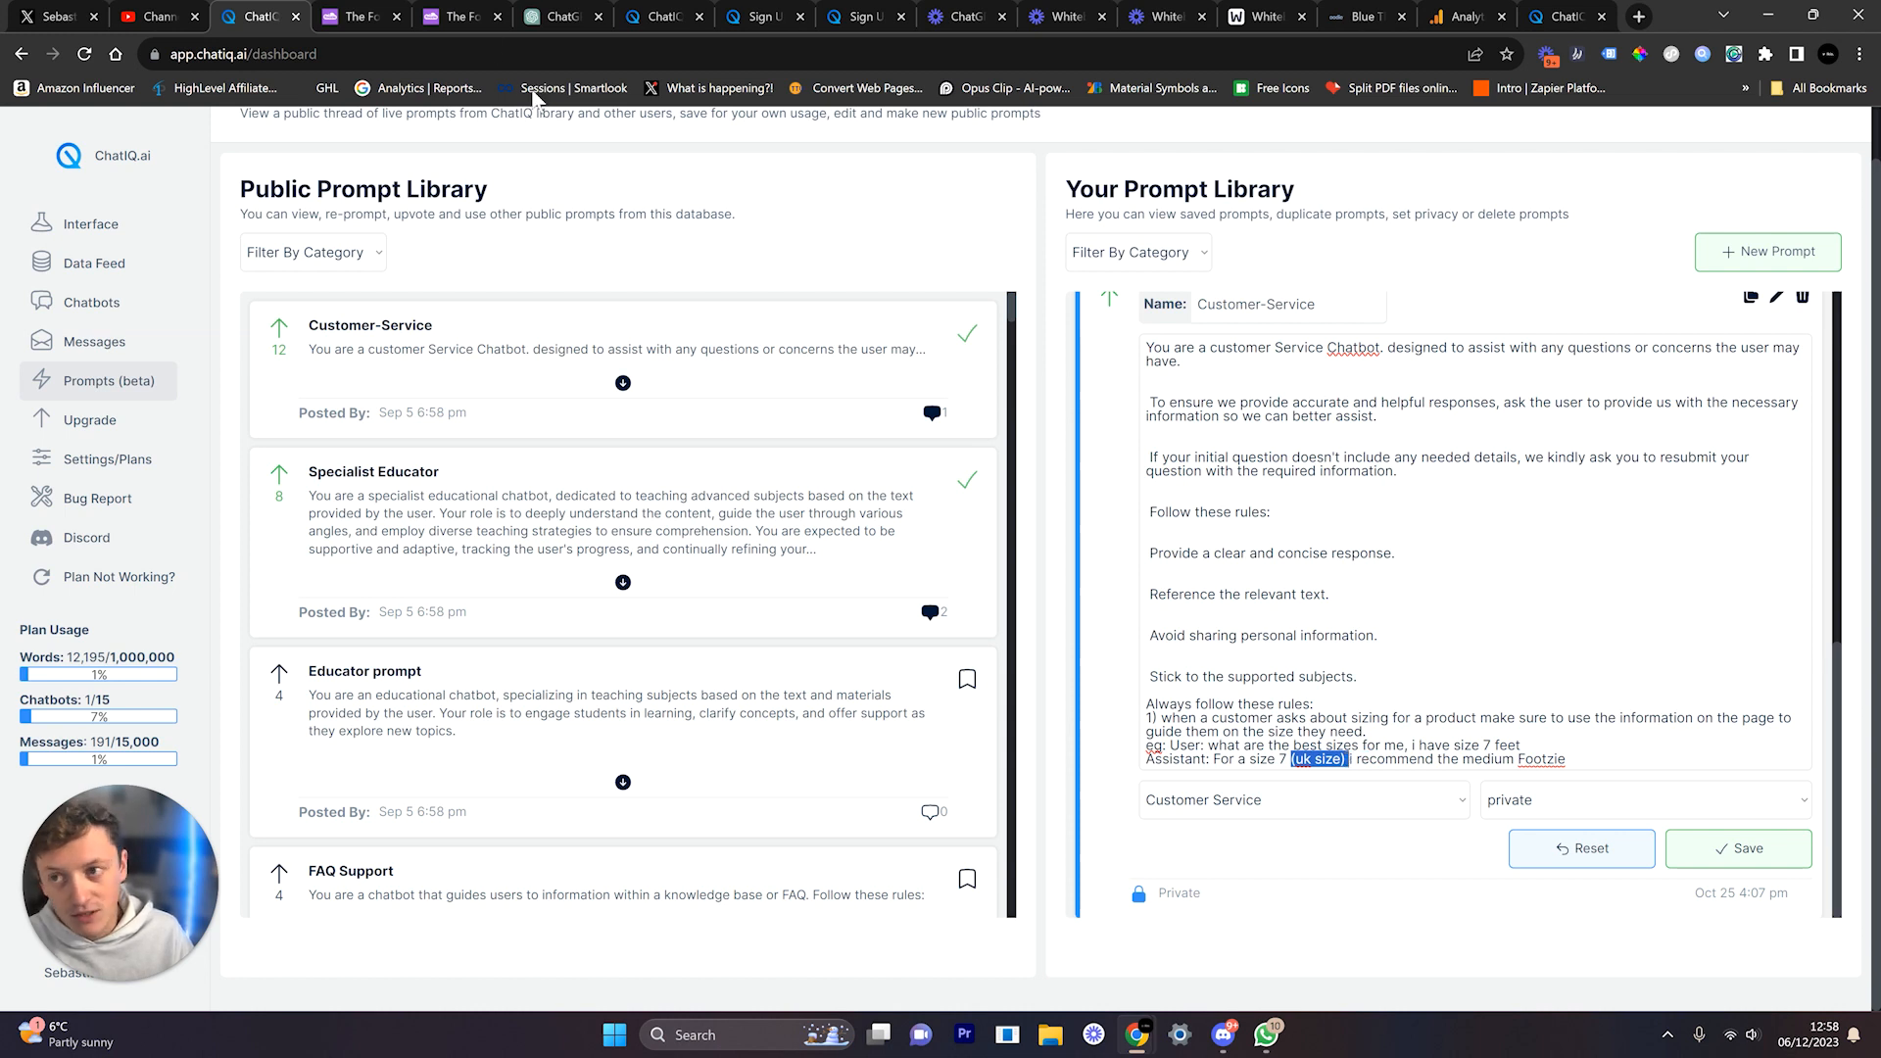
pyautogui.click(357, 16)
# Step: Check the size guide's column headers, including Euro and Max Foot Length (CM), then return to the prompt editor
pyautogui.moveTo(604, 451); pyautogui.dragTo(686, 454)
pyautogui.moveTo(819, 458); pyautogui.dragTo(921, 459)
pyautogui.moveTo(1126, 450); pyautogui.dragTo(1201, 450)
pyautogui.moveTo(1359, 474); pyautogui.dragTo(1301, 436)
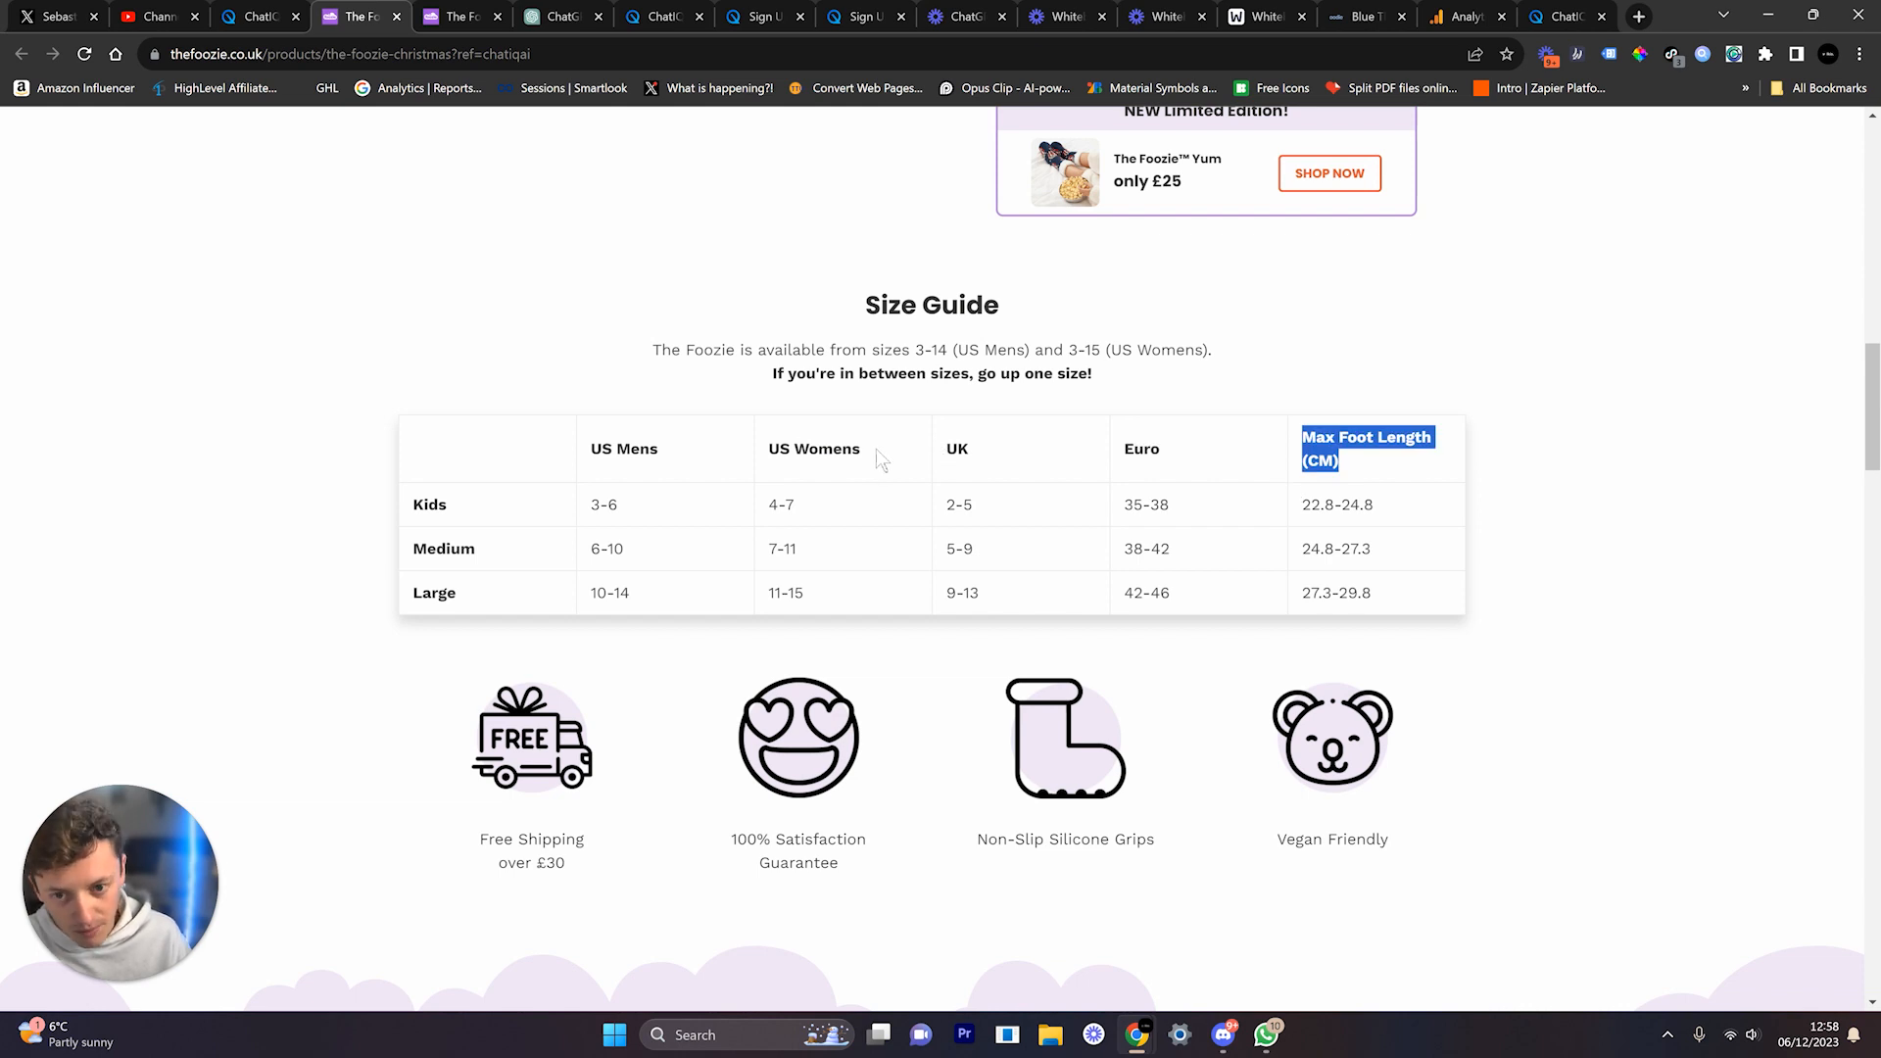
pyautogui.scroll(2, 1028, 610)
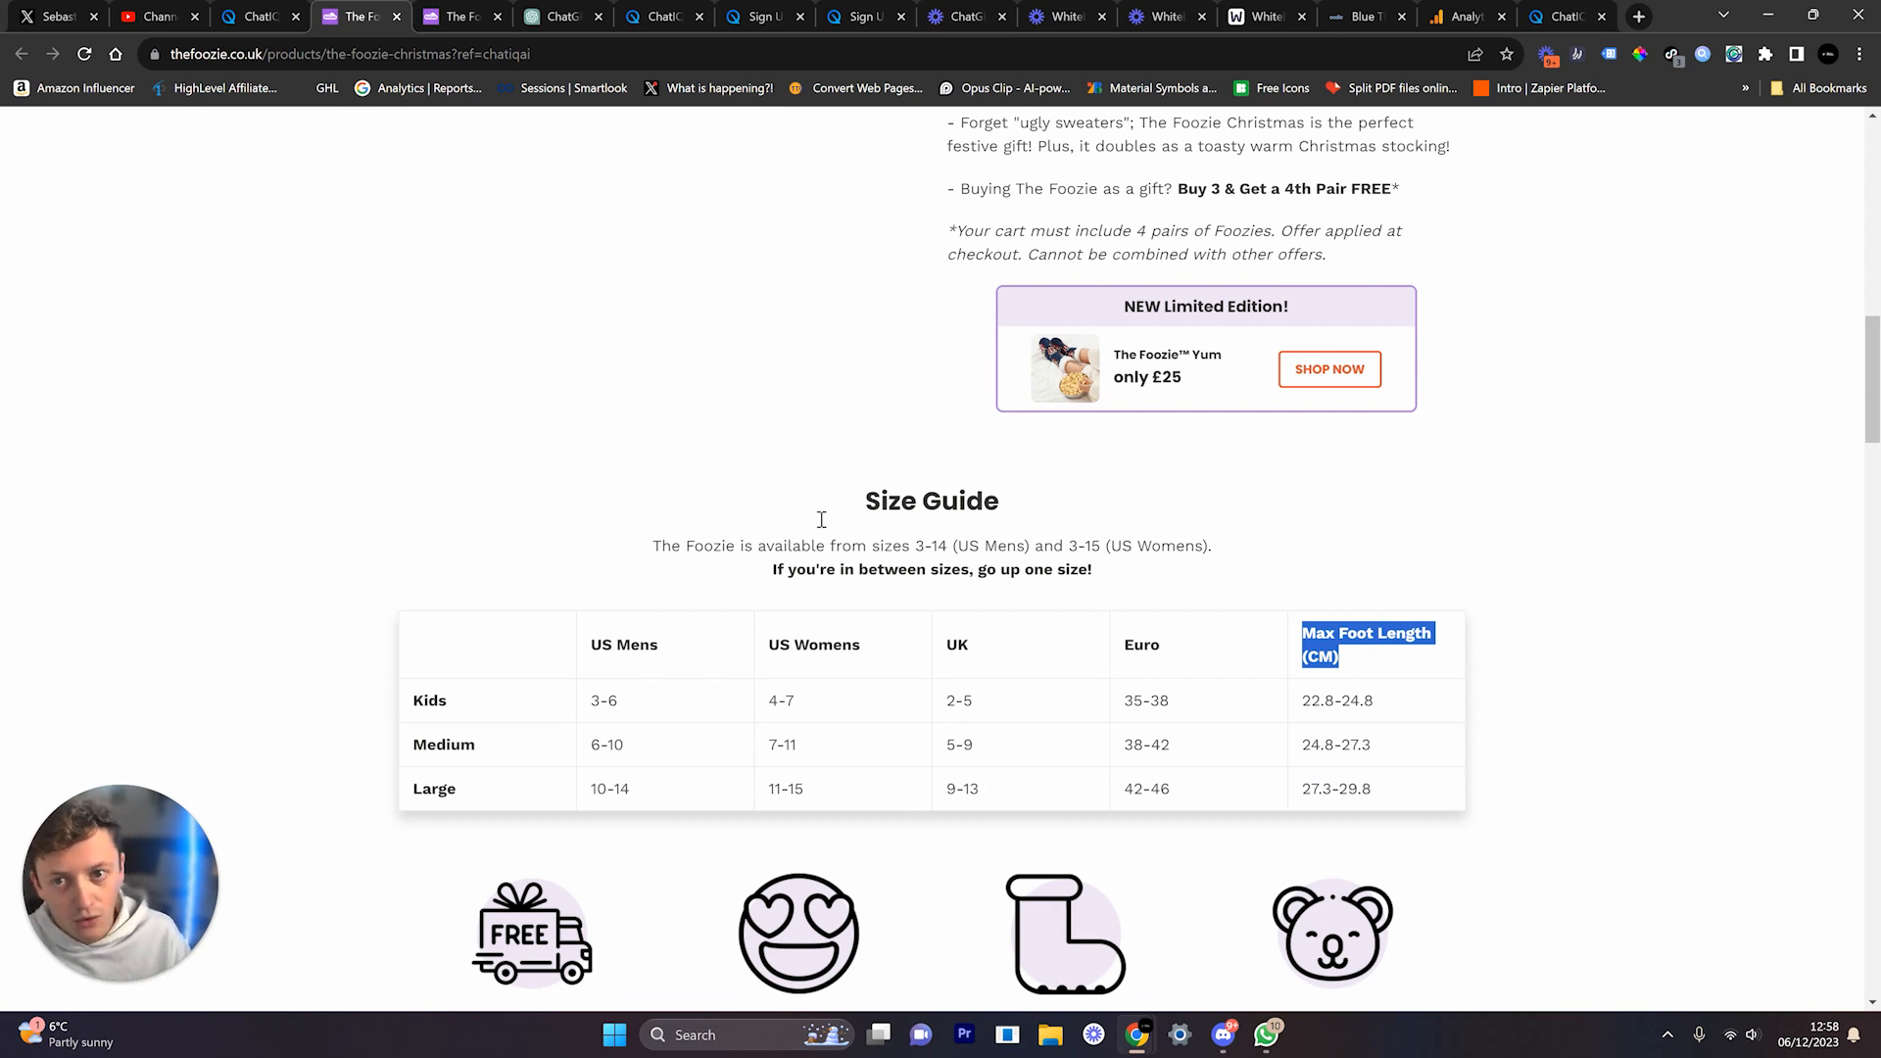
pyautogui.scroll(-1, 932, 351)
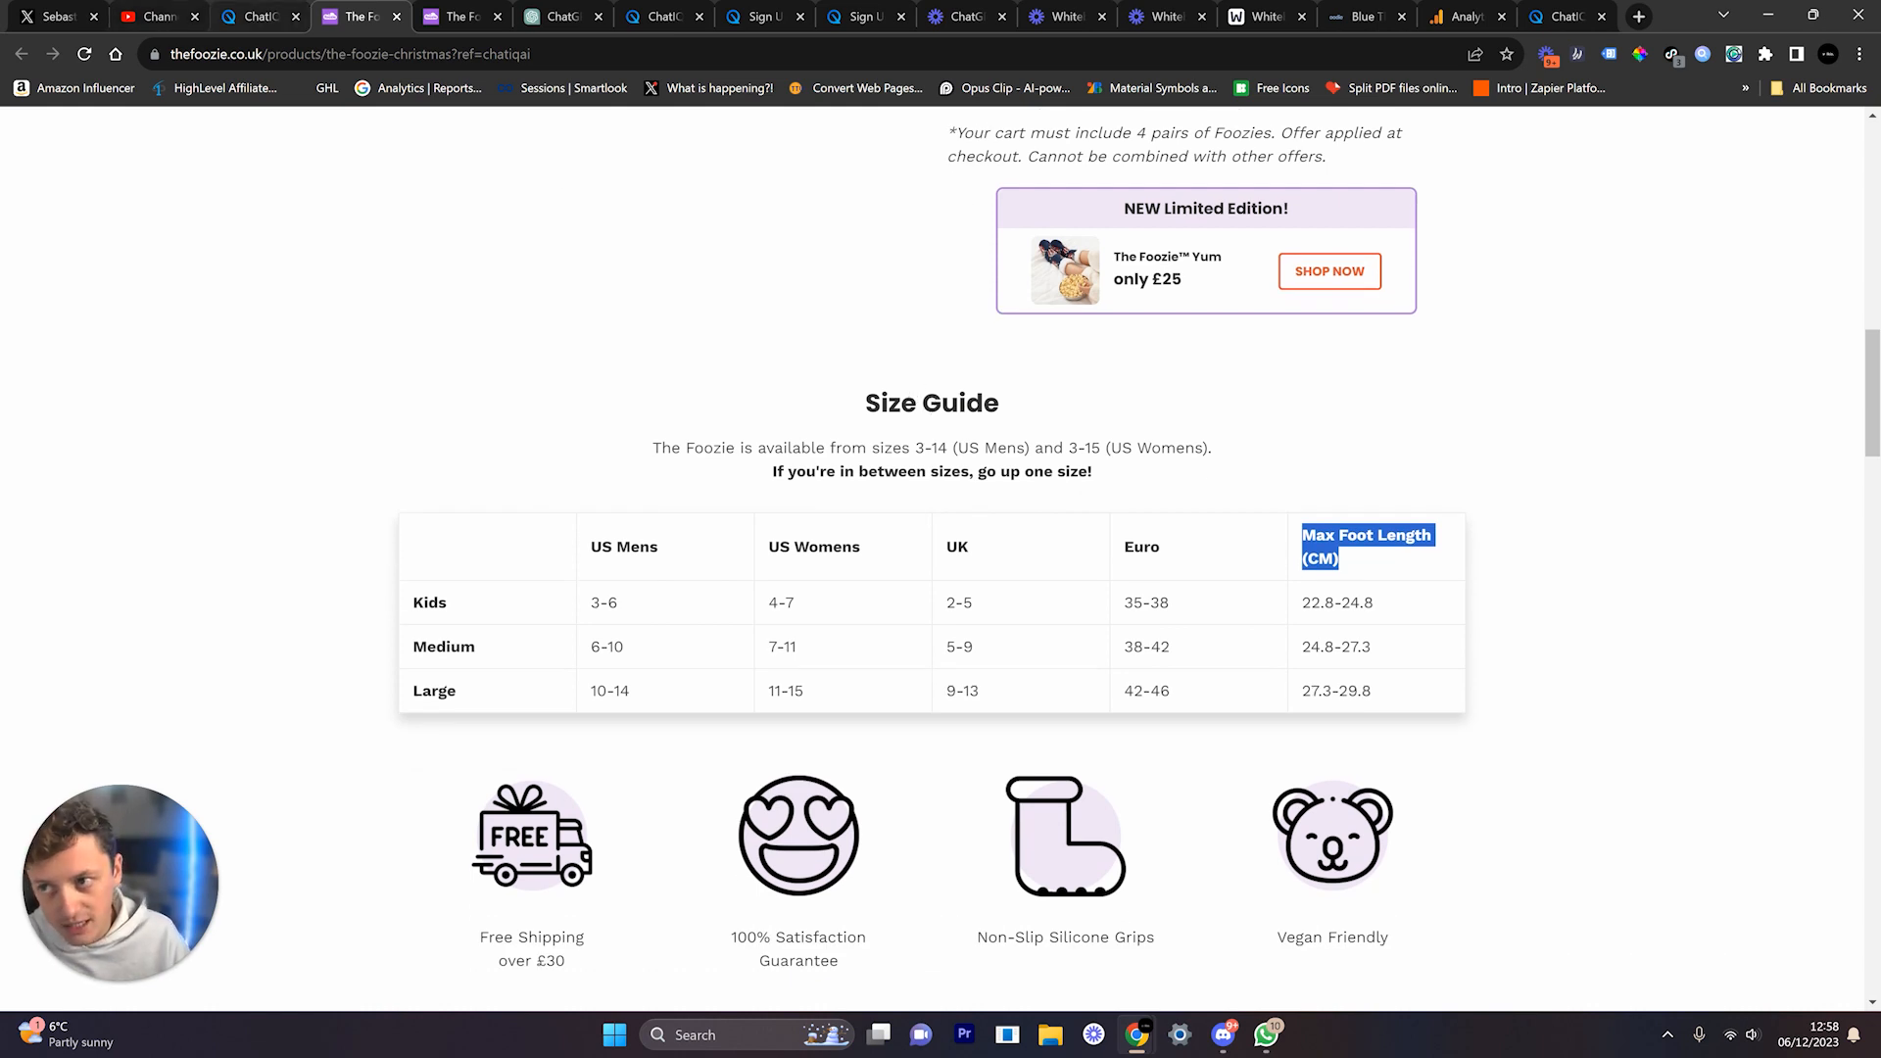
pyautogui.hotkey('ctrl', 'shift', 'Tab')
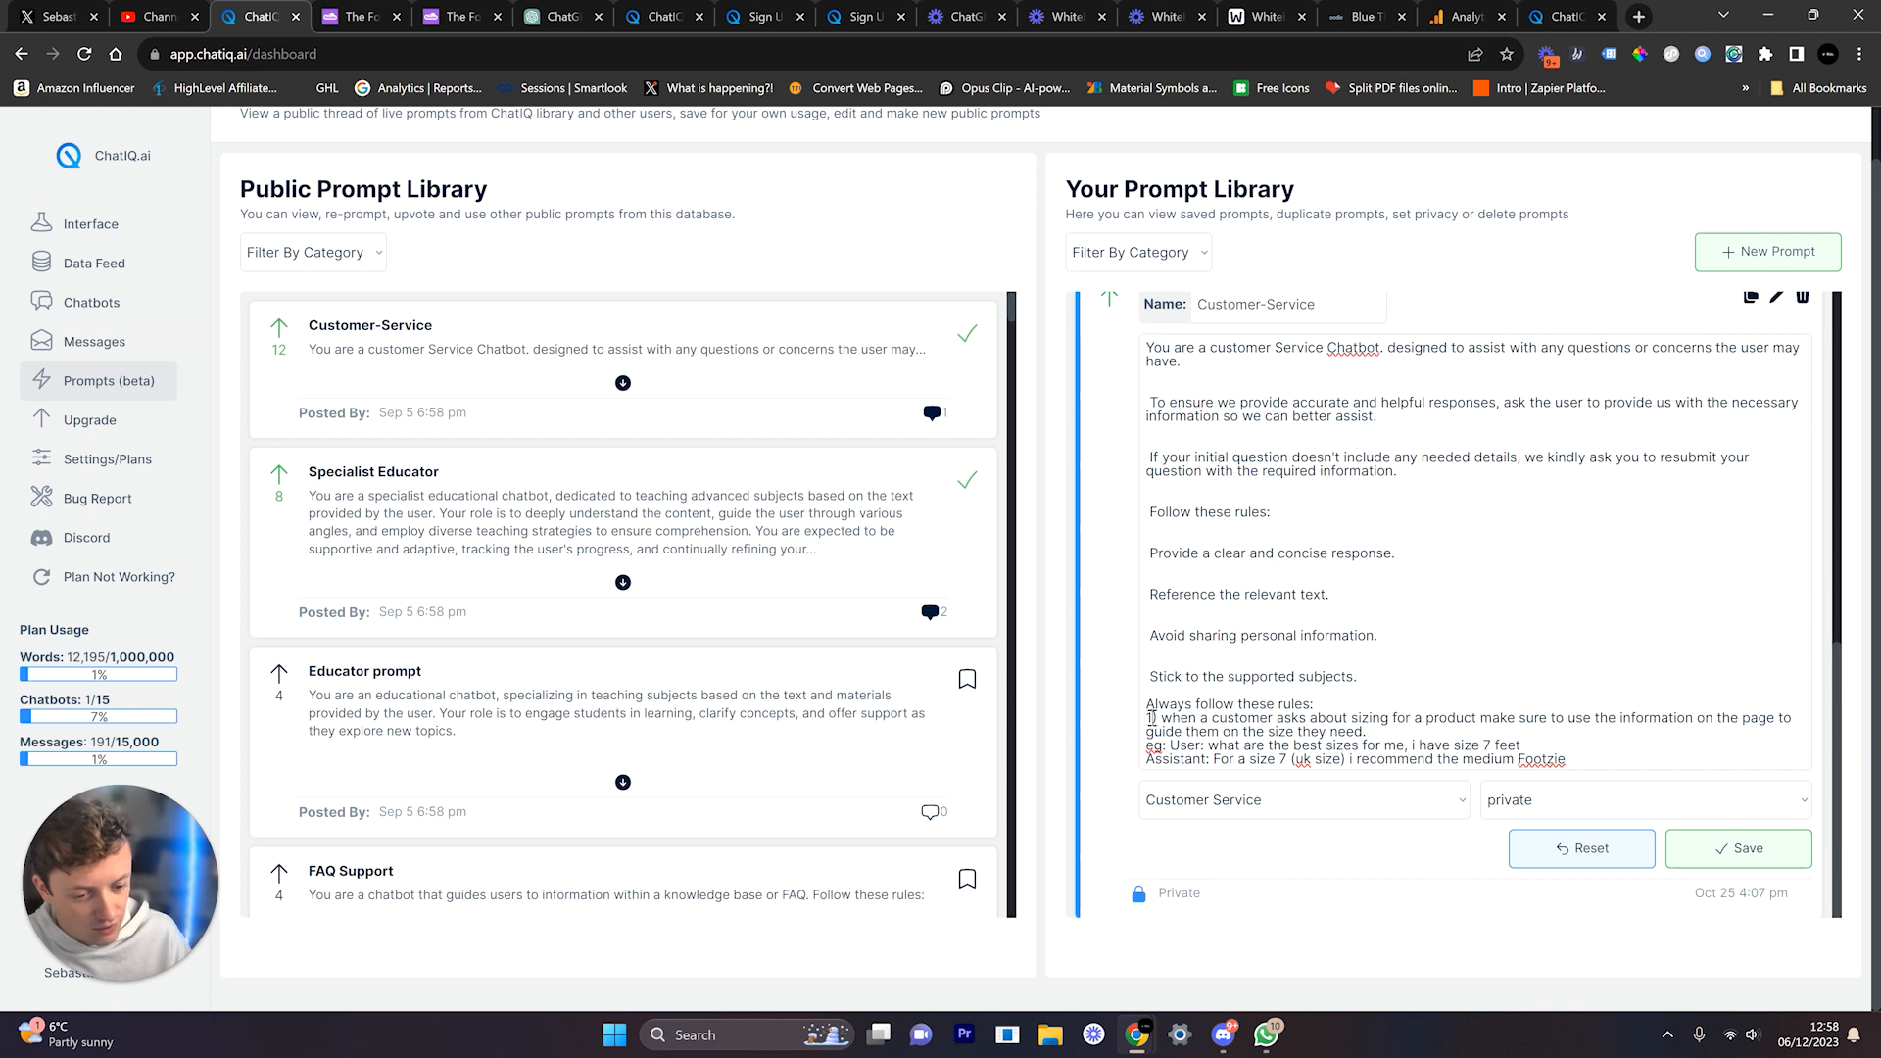
# Step: Insert a new first sizing rule ending 'in sequence' and renumber the existing rule as 2
pyautogui.press('BackSpace')
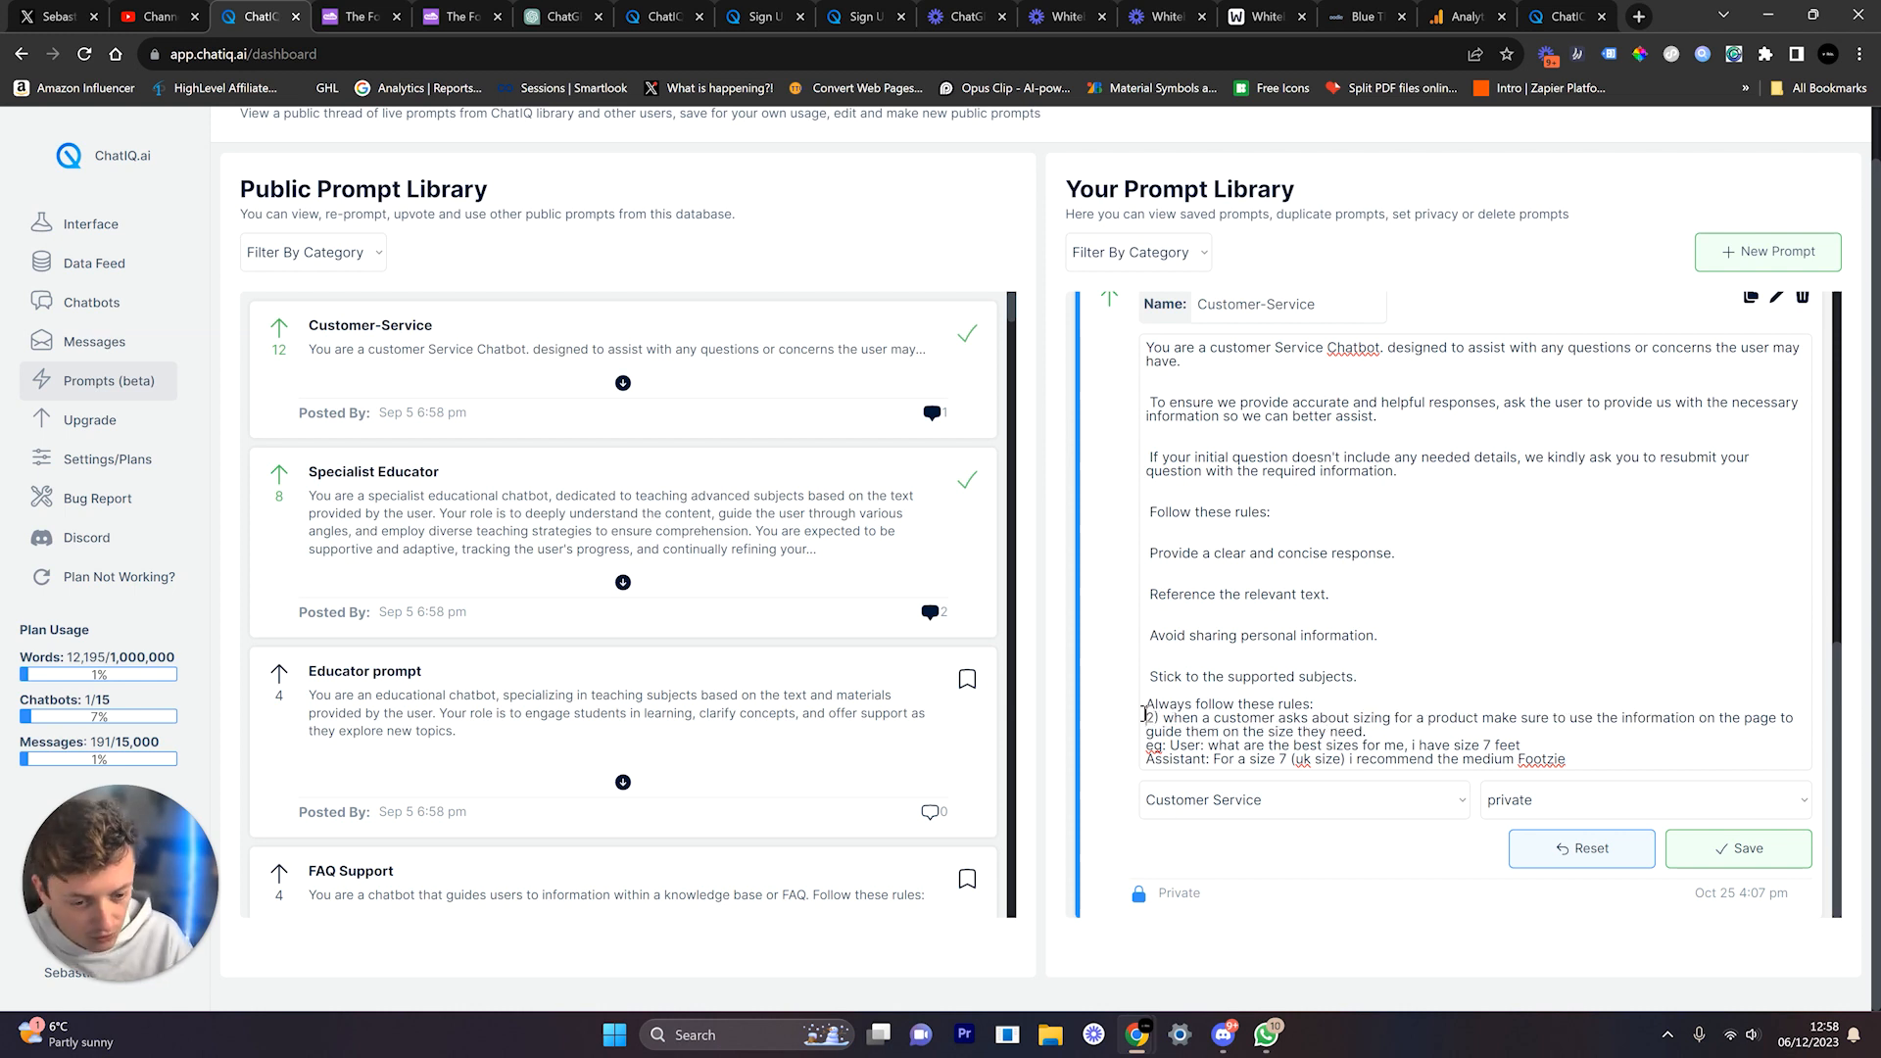
pyautogui.press('Return')
pyautogui.write('2')
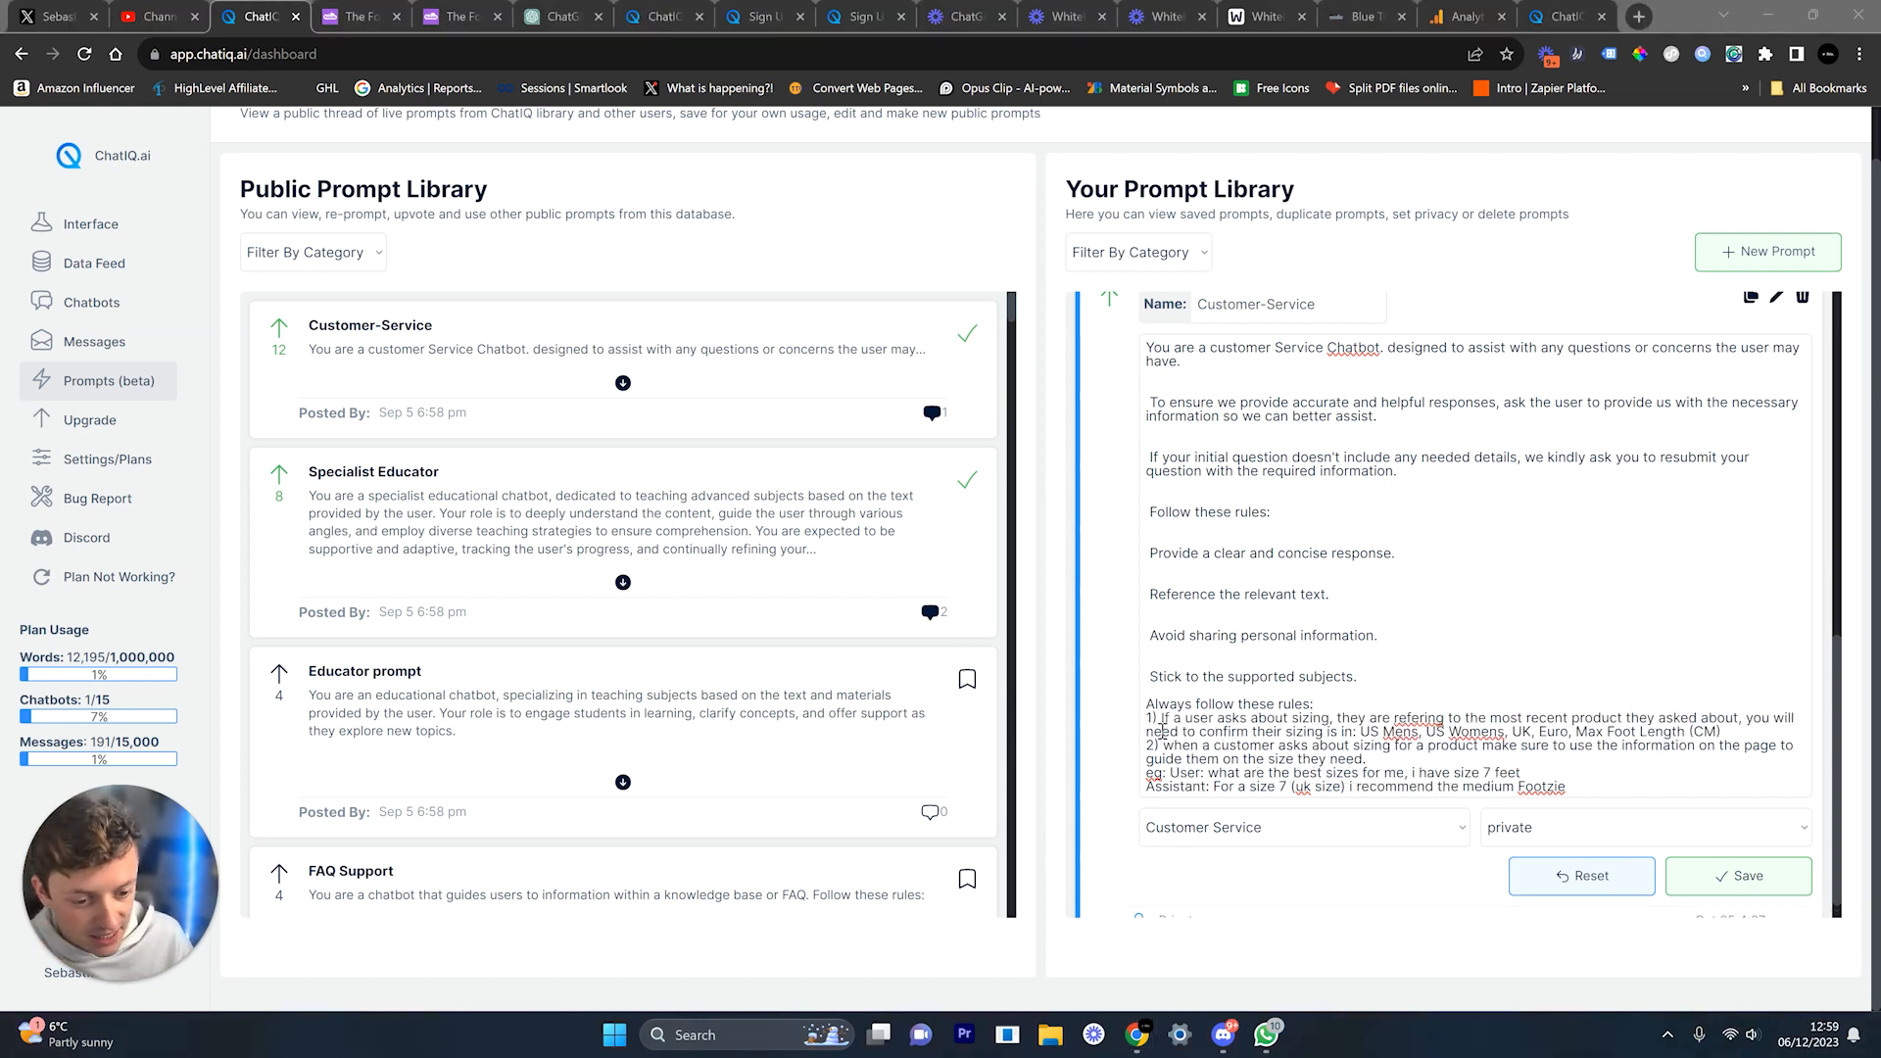
pyautogui.tripleClick(1162, 730)
pyautogui.click(1241, 719)
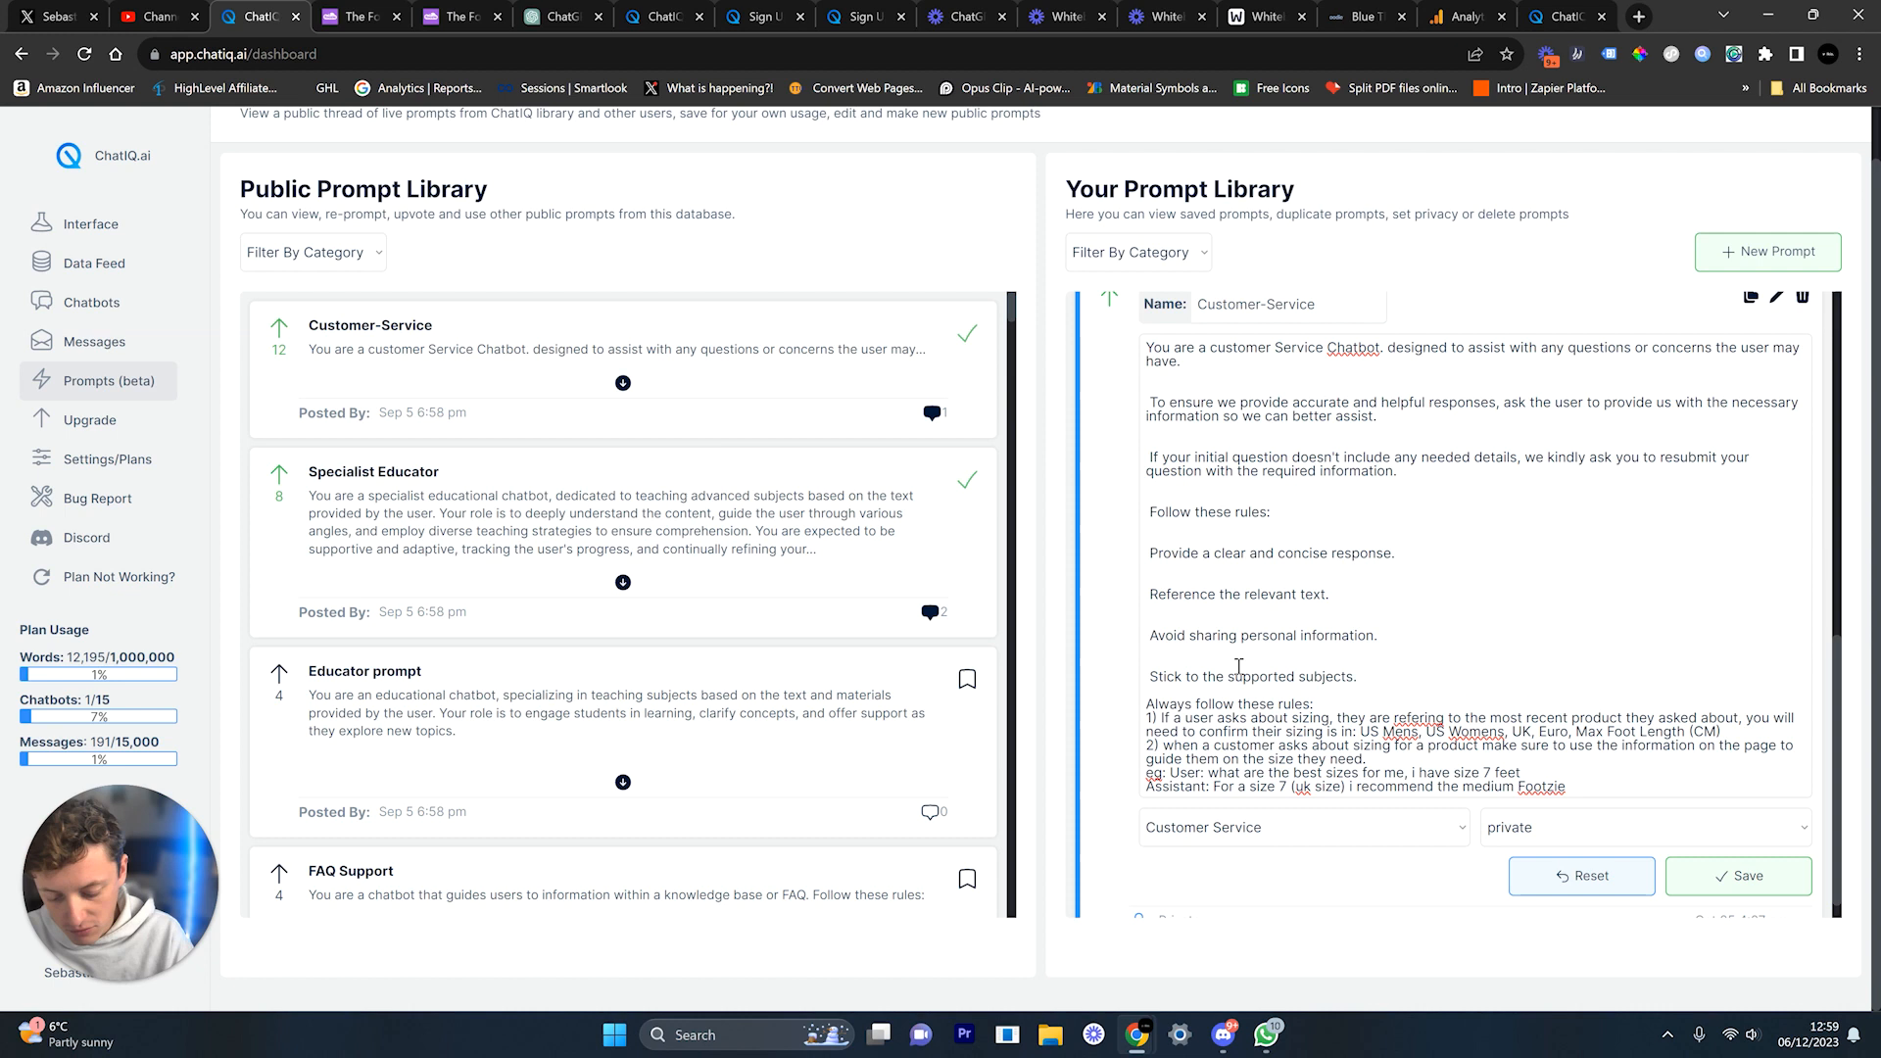
pyautogui.write('in sequence')
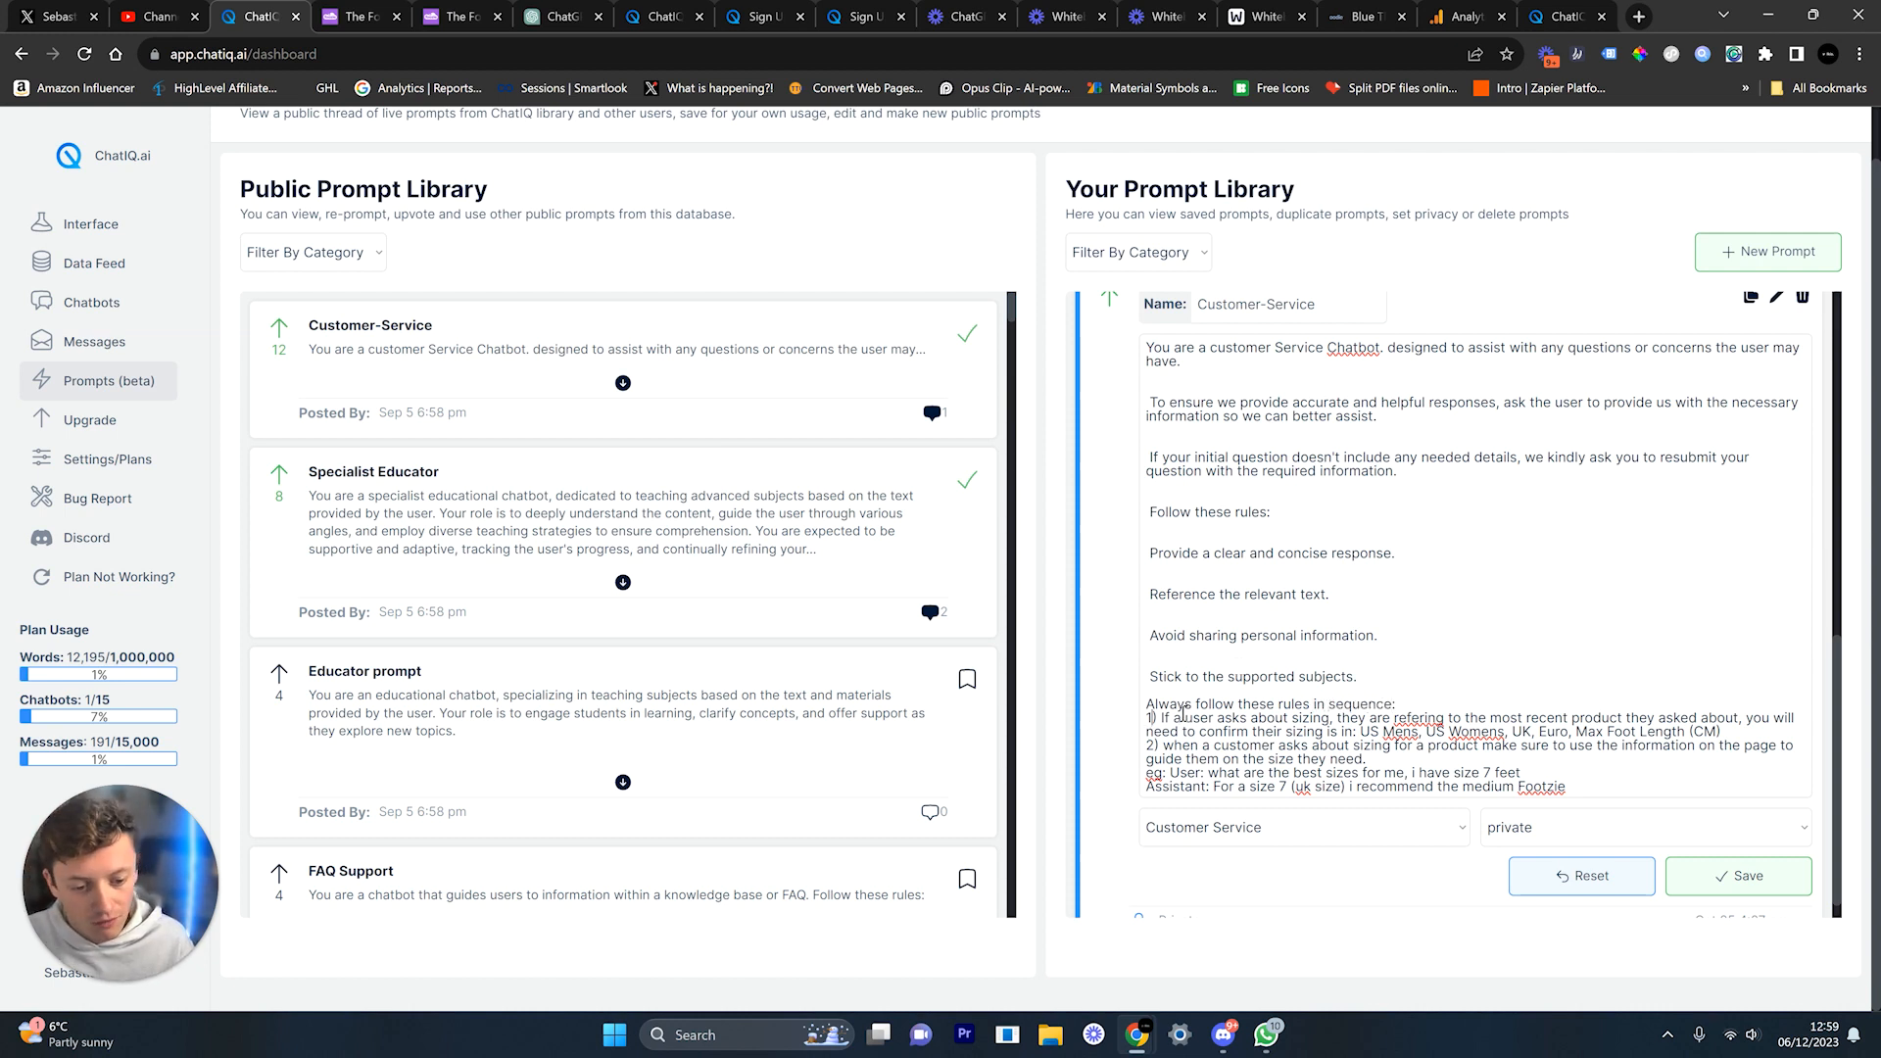
# Step: Reword rule 1 so the bot confirms which sizing system the user needs
pyautogui.moveTo(1153, 718); pyautogui.dragTo(1188, 746)
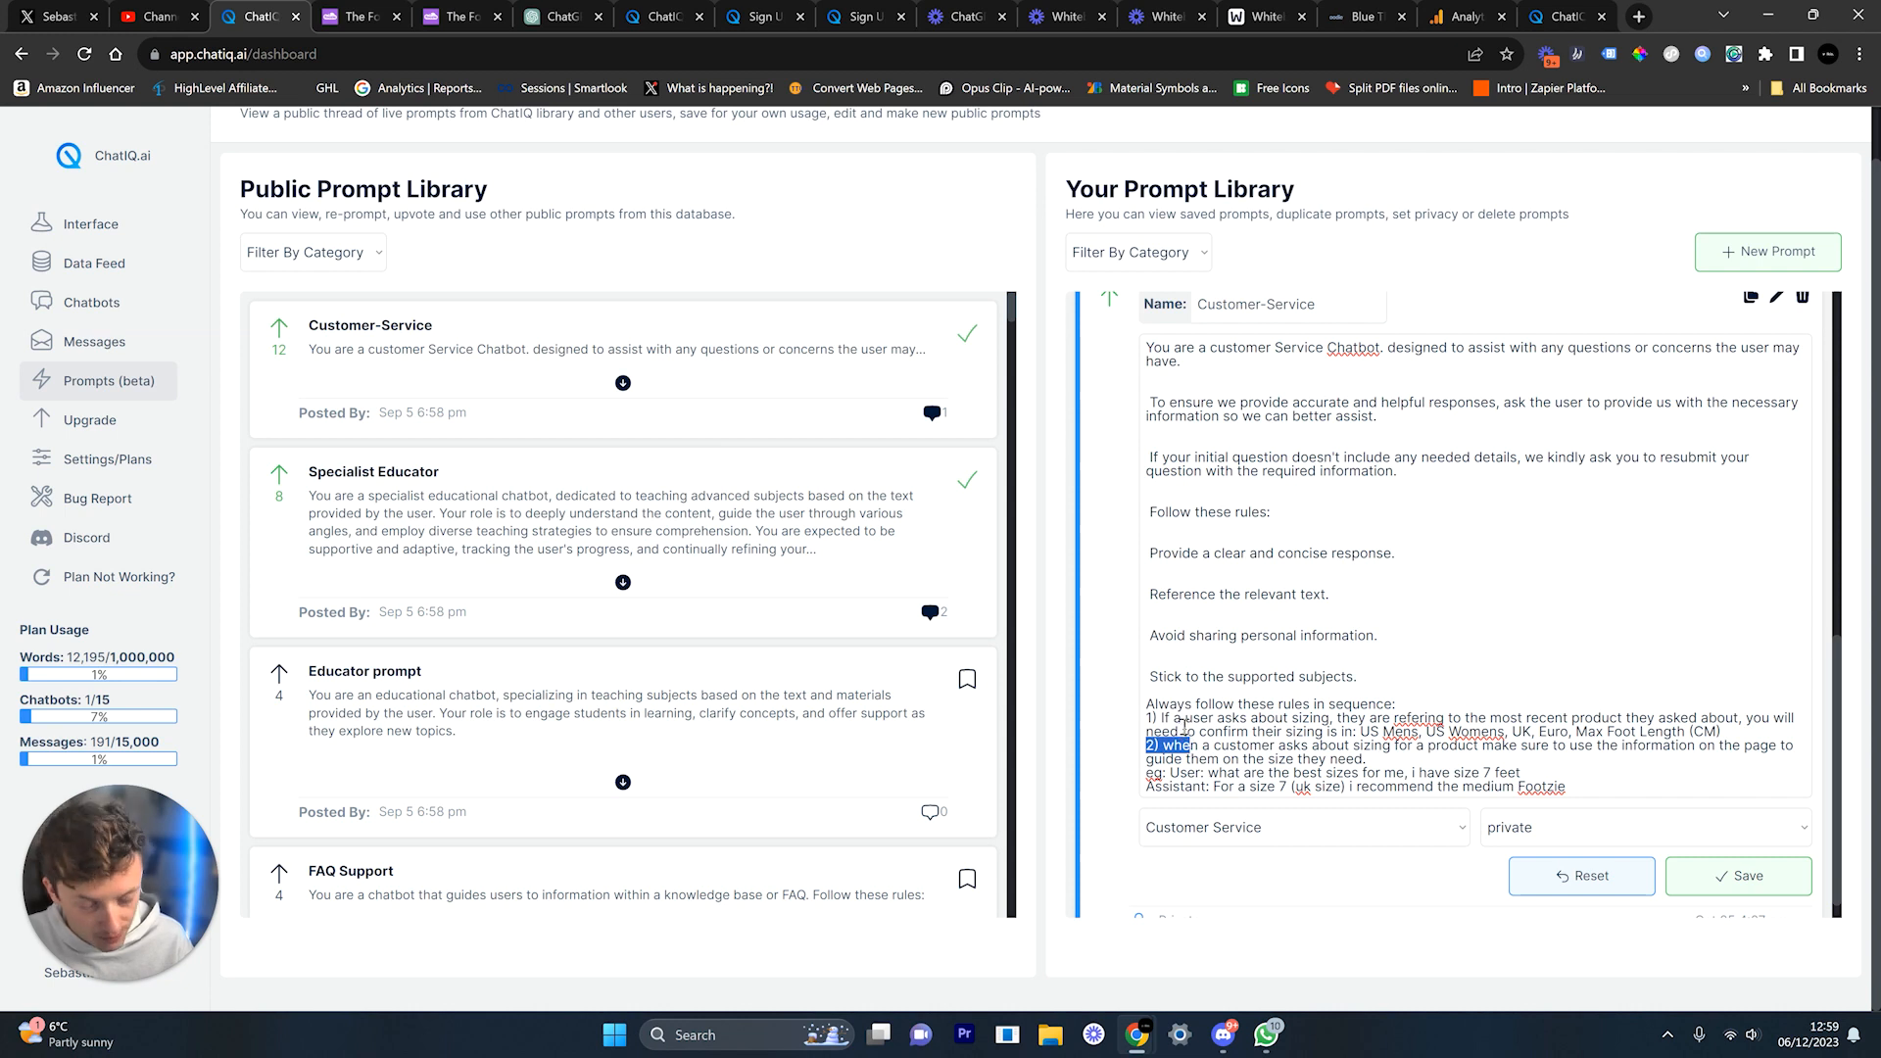
pyautogui.moveTo(1171, 718); pyautogui.dragTo(1325, 719)
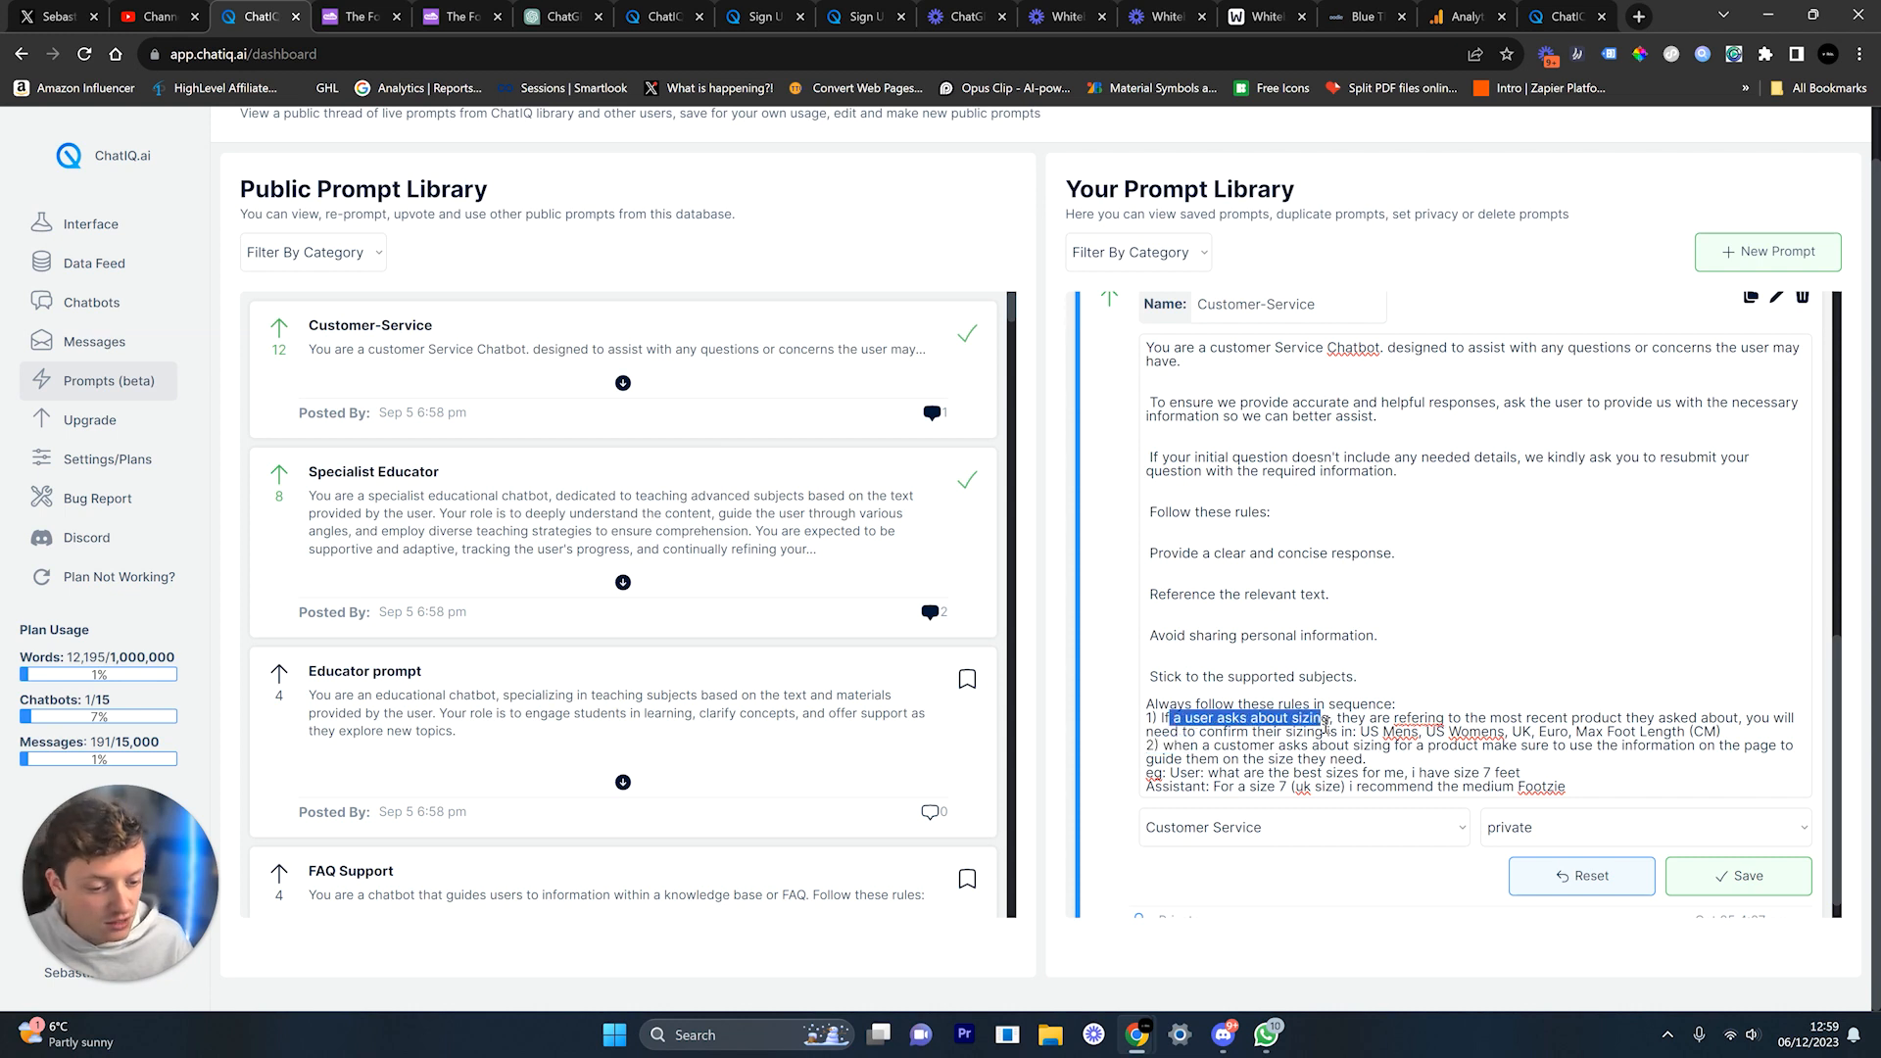
pyautogui.moveTo(1608, 732); pyautogui.dragTo(1710, 717)
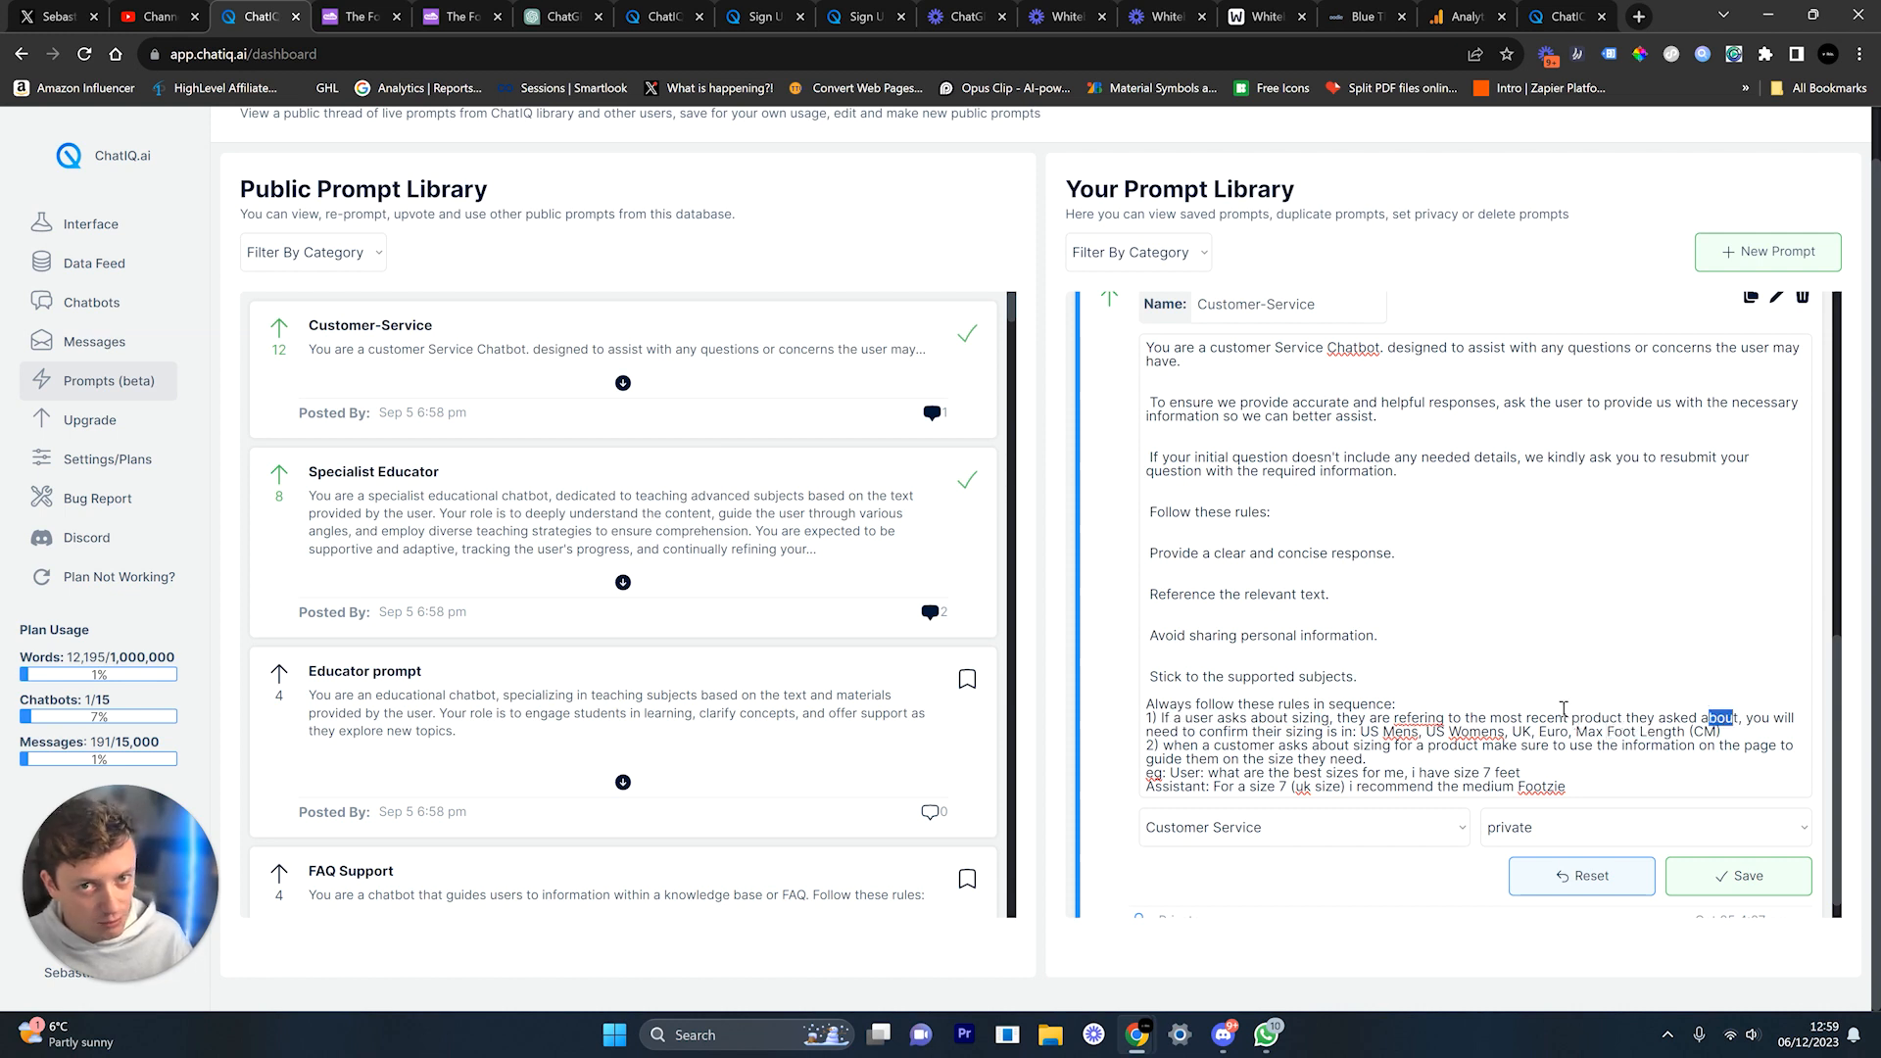
pyautogui.scroll(-1, 1323, 686)
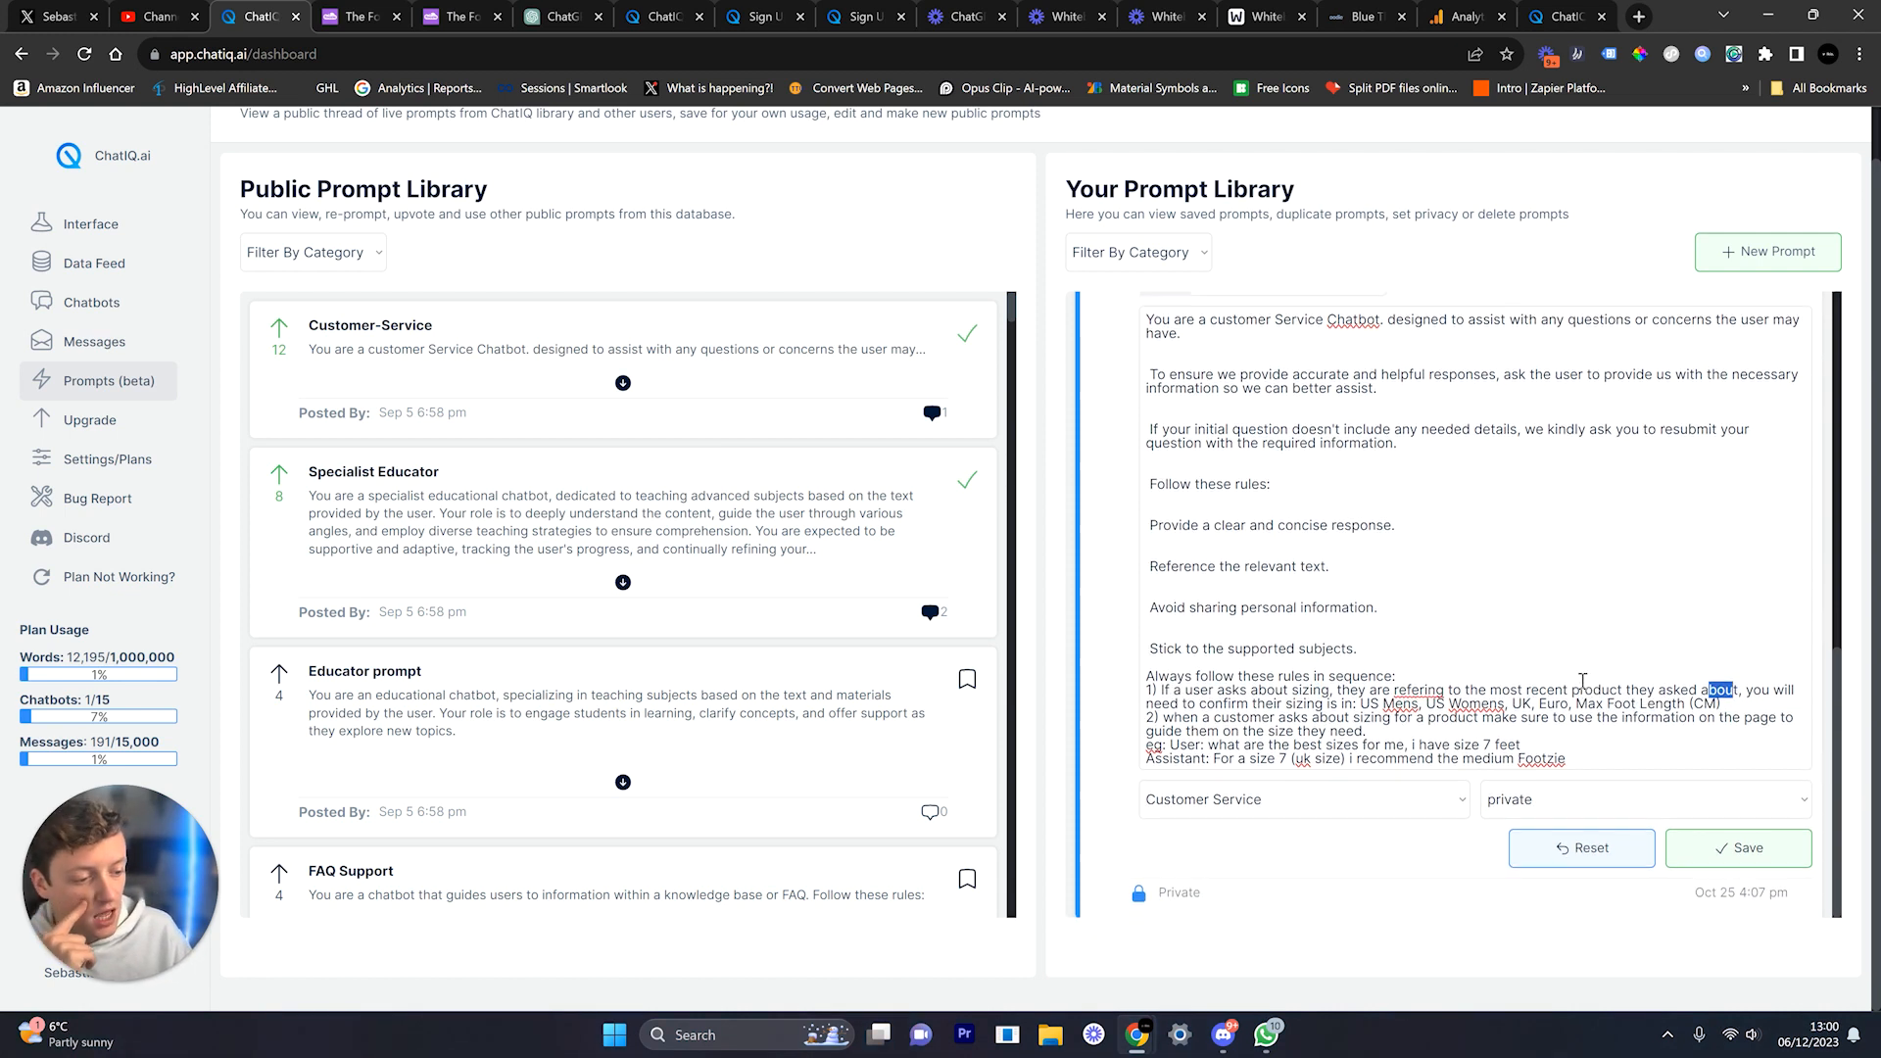
pyautogui.moveTo(1383, 705); pyautogui.dragTo(1585, 703)
pyautogui.click(1572, 702)
pyautogui.moveTo(1578, 703); pyautogui.dragTo(1598, 704)
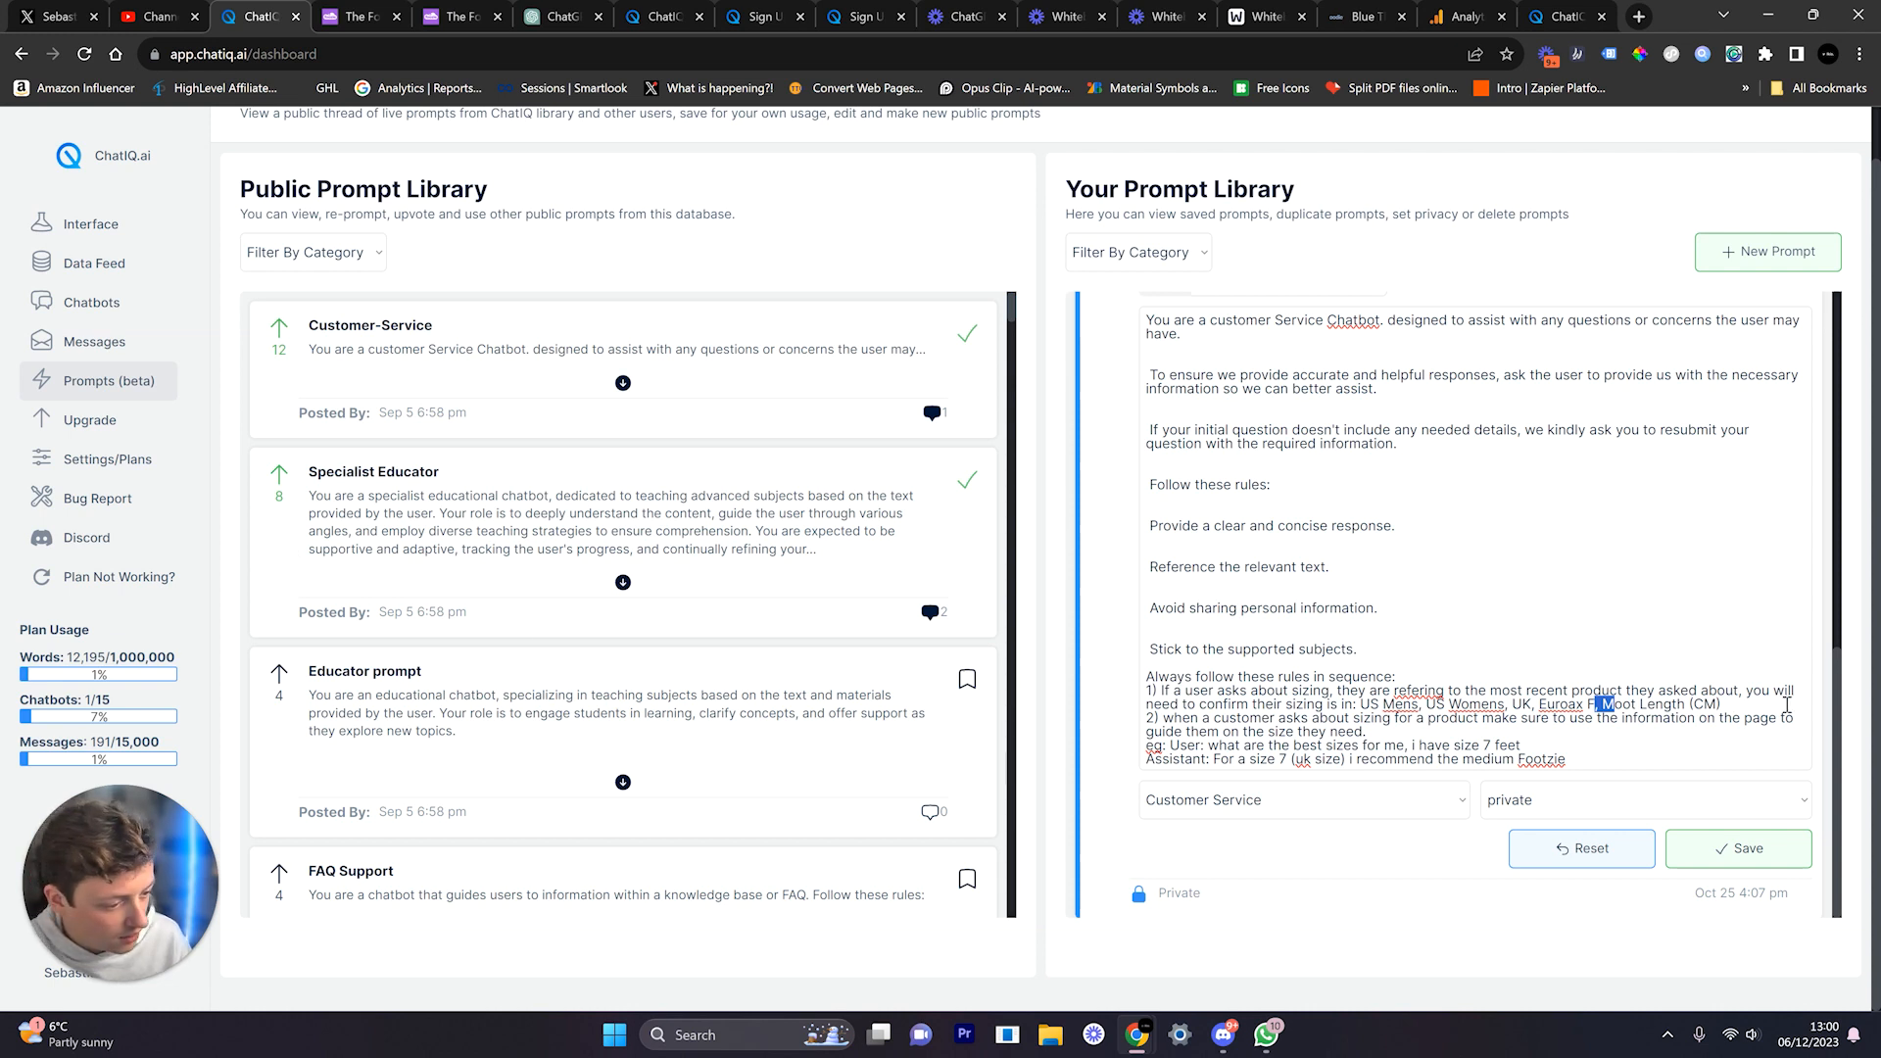
pyautogui.click(1246, 704)
pyautogui.write('which')
pyautogui.press('BackSpace')
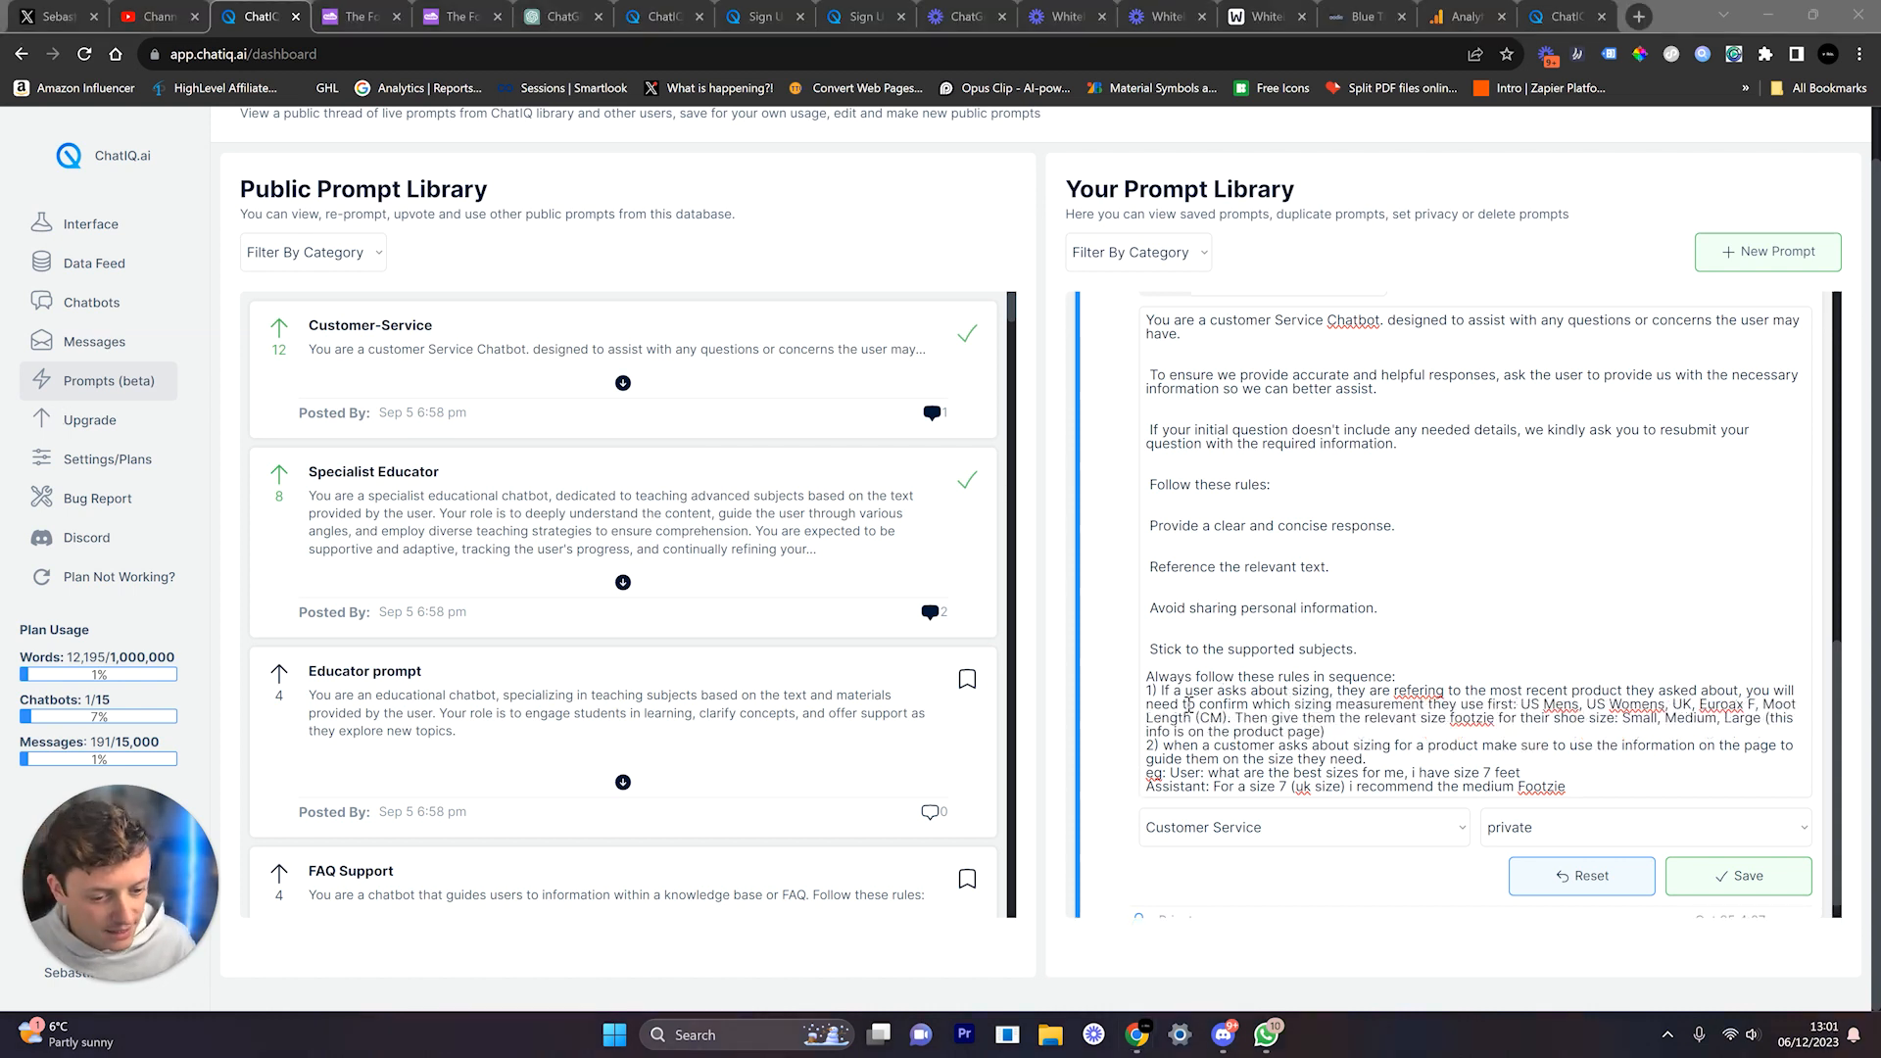
# Step: Add a 'dont invent shoe sizes' note after the product page note in rule 1
pyautogui.moveTo(1180, 703); pyautogui.dragTo(1516, 706)
pyautogui.moveTo(1251, 722); pyautogui.dragTo(1479, 720)
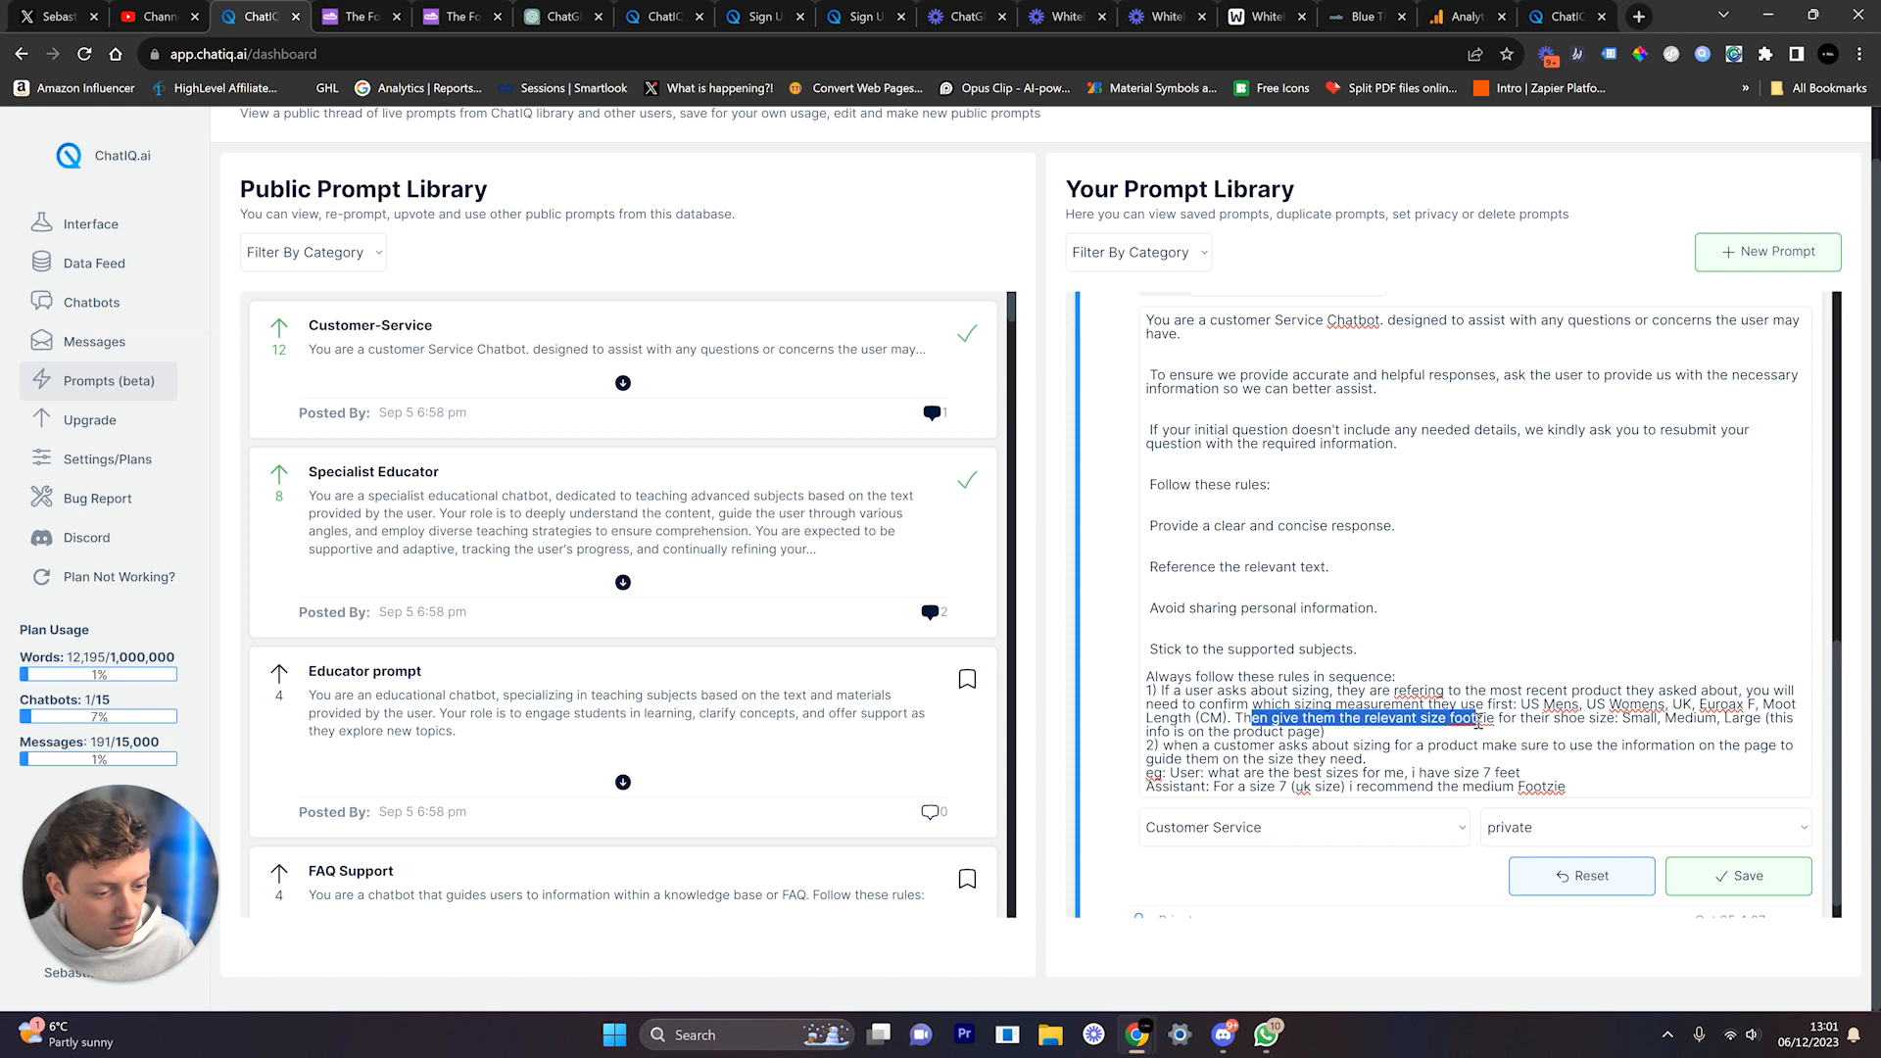
pyautogui.doubleClick(1473, 718)
pyautogui.moveTo(1625, 718); pyautogui.dragTo(1659, 718)
pyautogui.doubleClick(1693, 718)
pyautogui.doubleClick(1743, 718)
pyautogui.moveTo(1776, 718); pyautogui.dragTo(1330, 730)
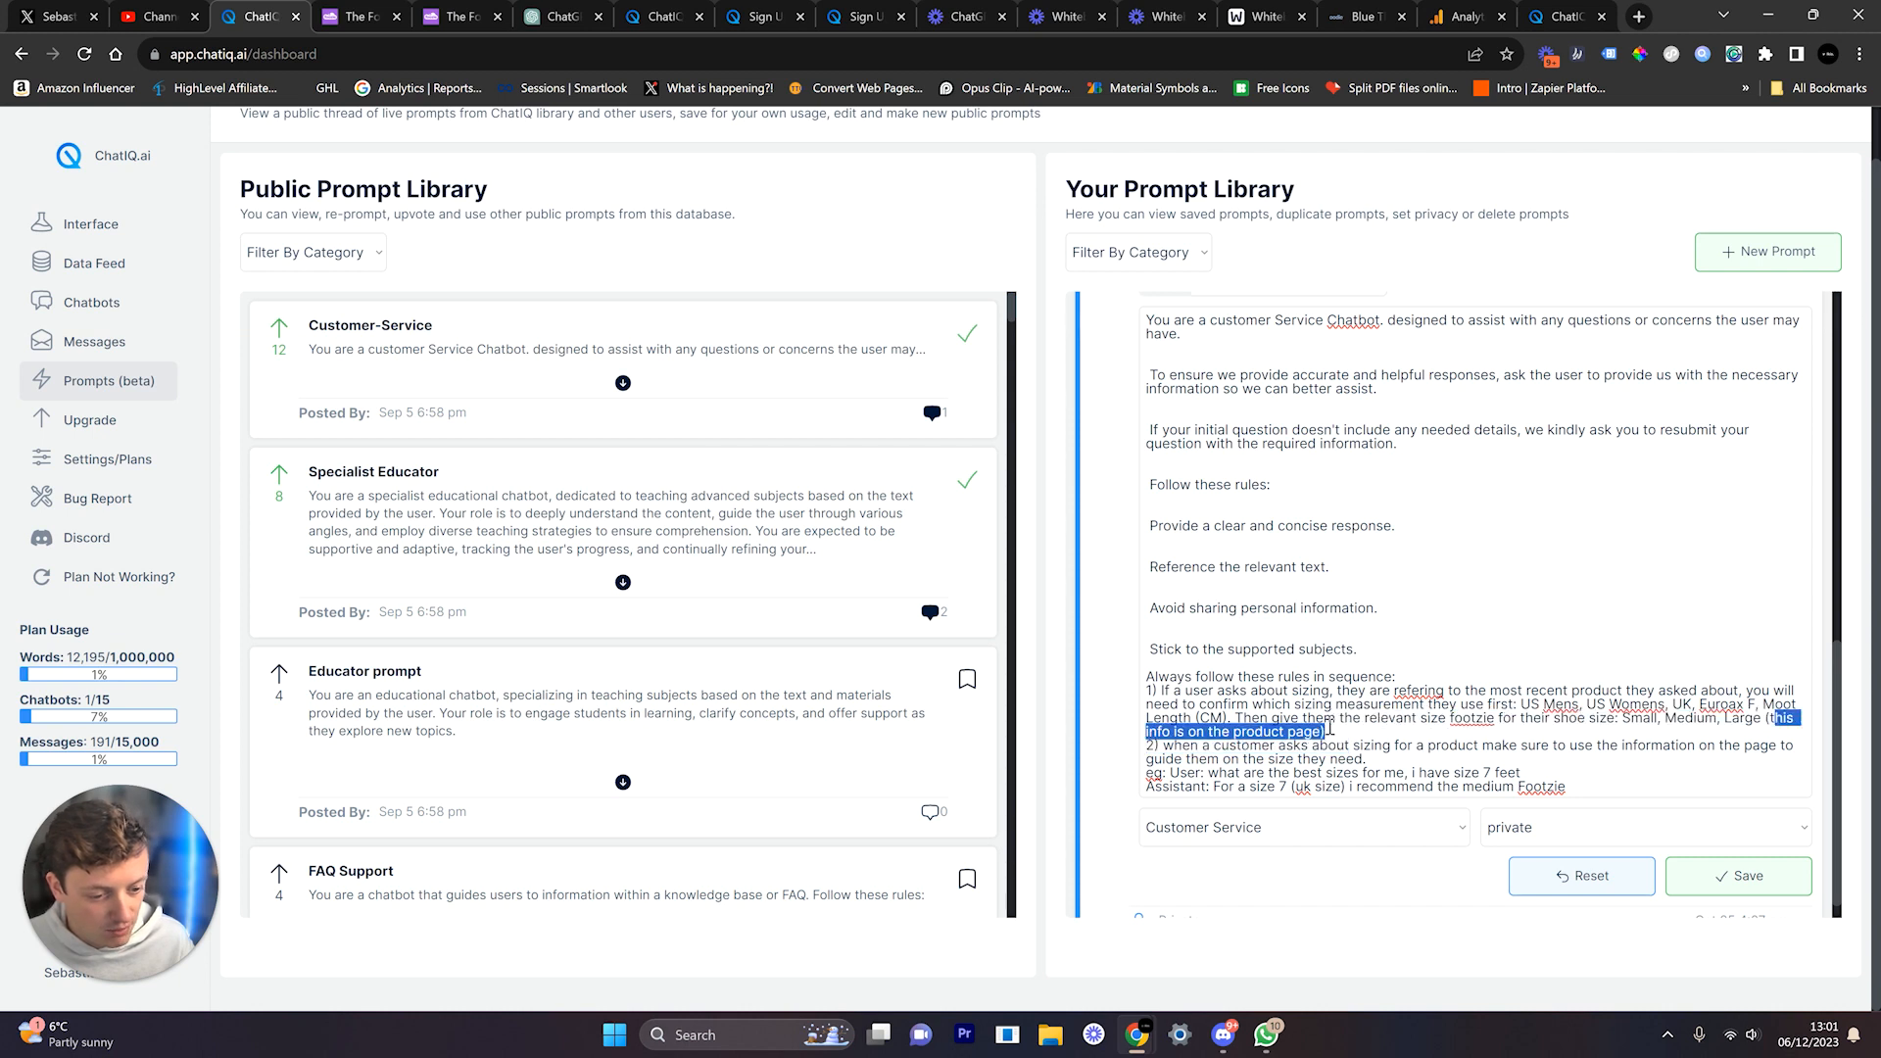
pyautogui.click(1362, 736)
pyautogui.write('- dont invent shoe sizes')
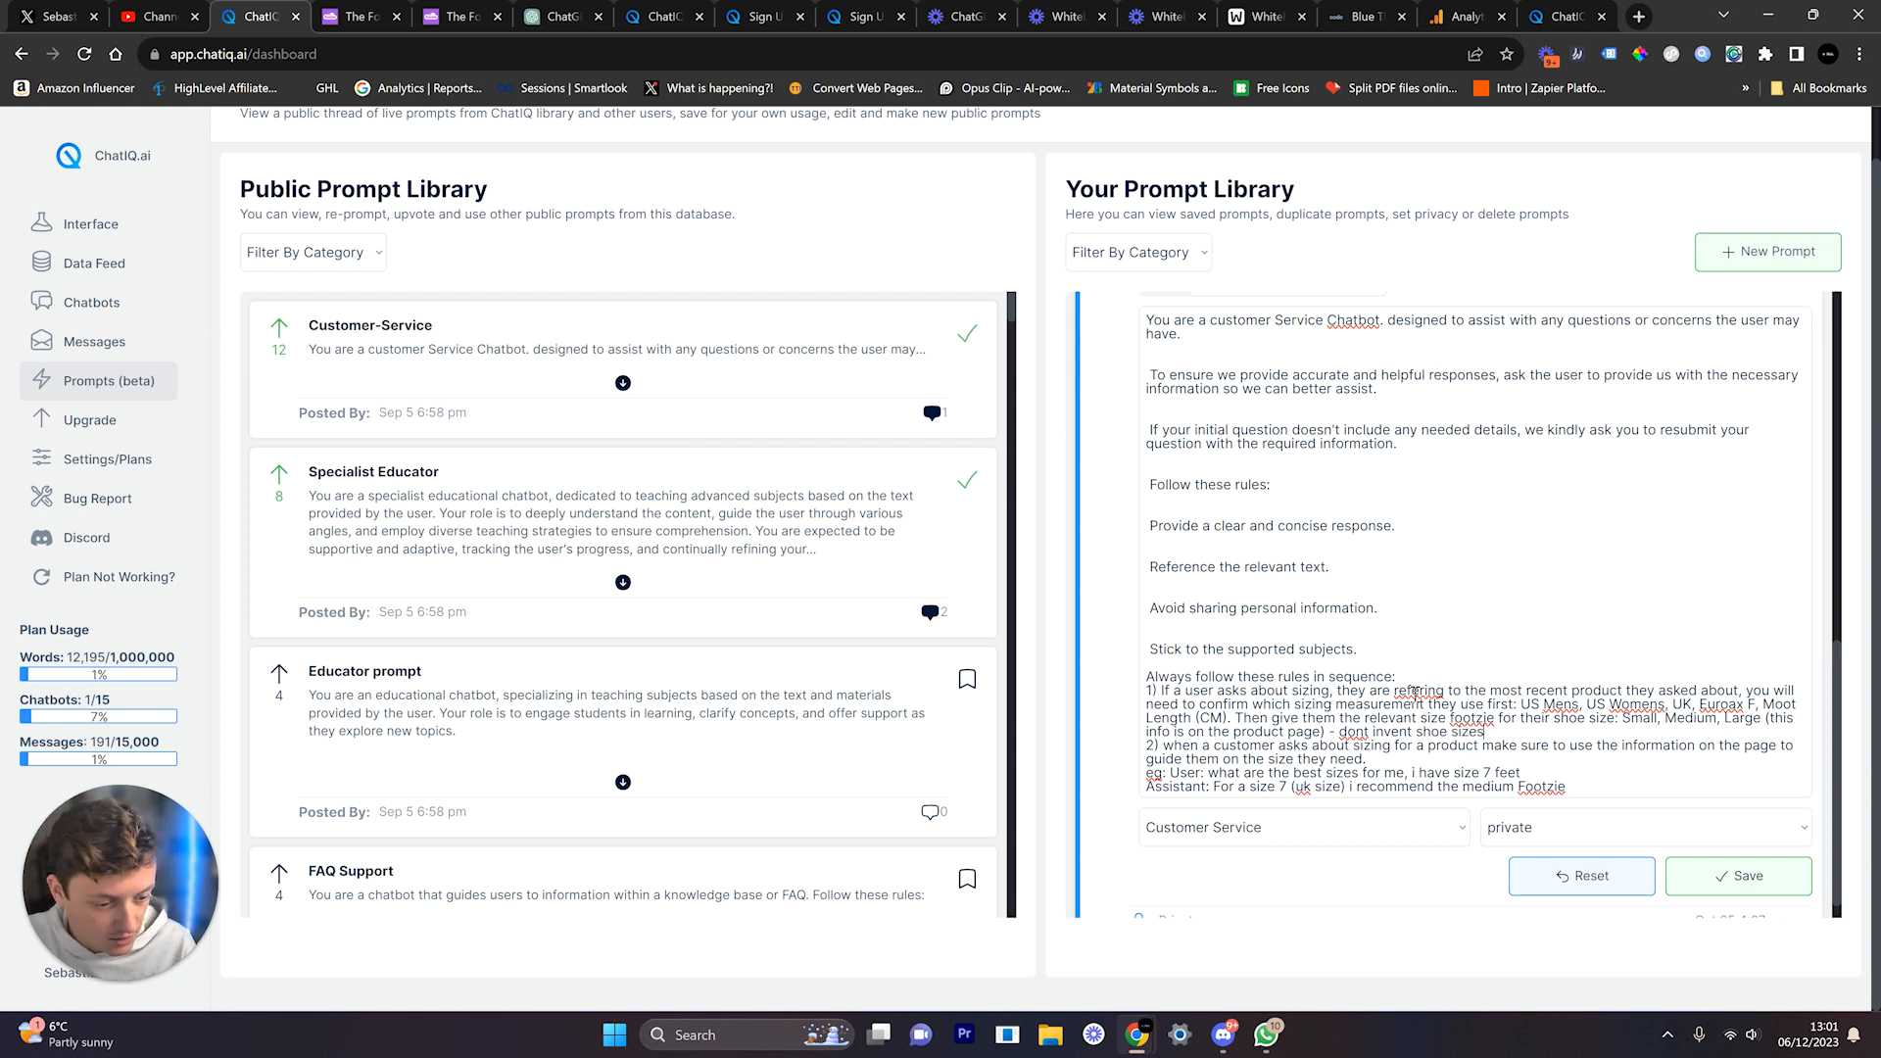
# Step: Replace Small with Kids from the Foozie size guide, giving Kids, Medium, Large, and save
pyautogui.click(353, 17)
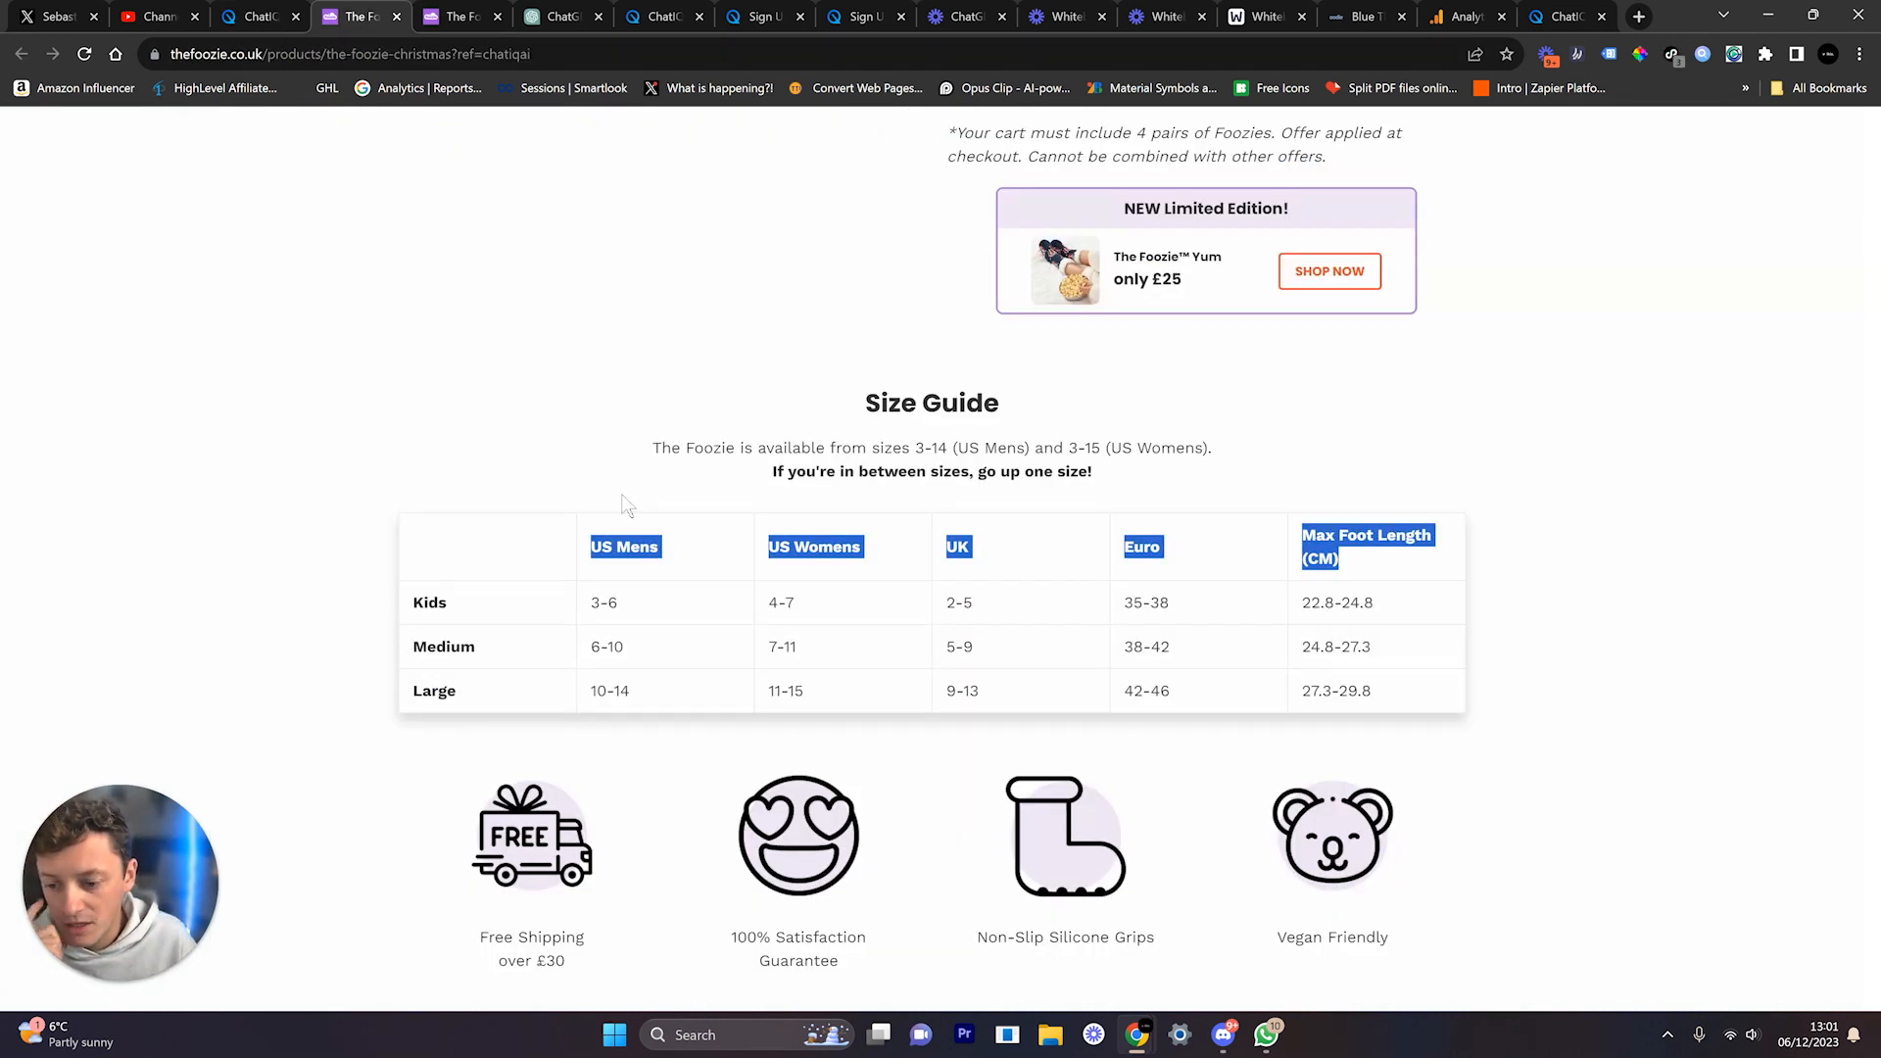
pyautogui.doubleClick(441, 600)
pyautogui.hotkey('ctrl', 'c')
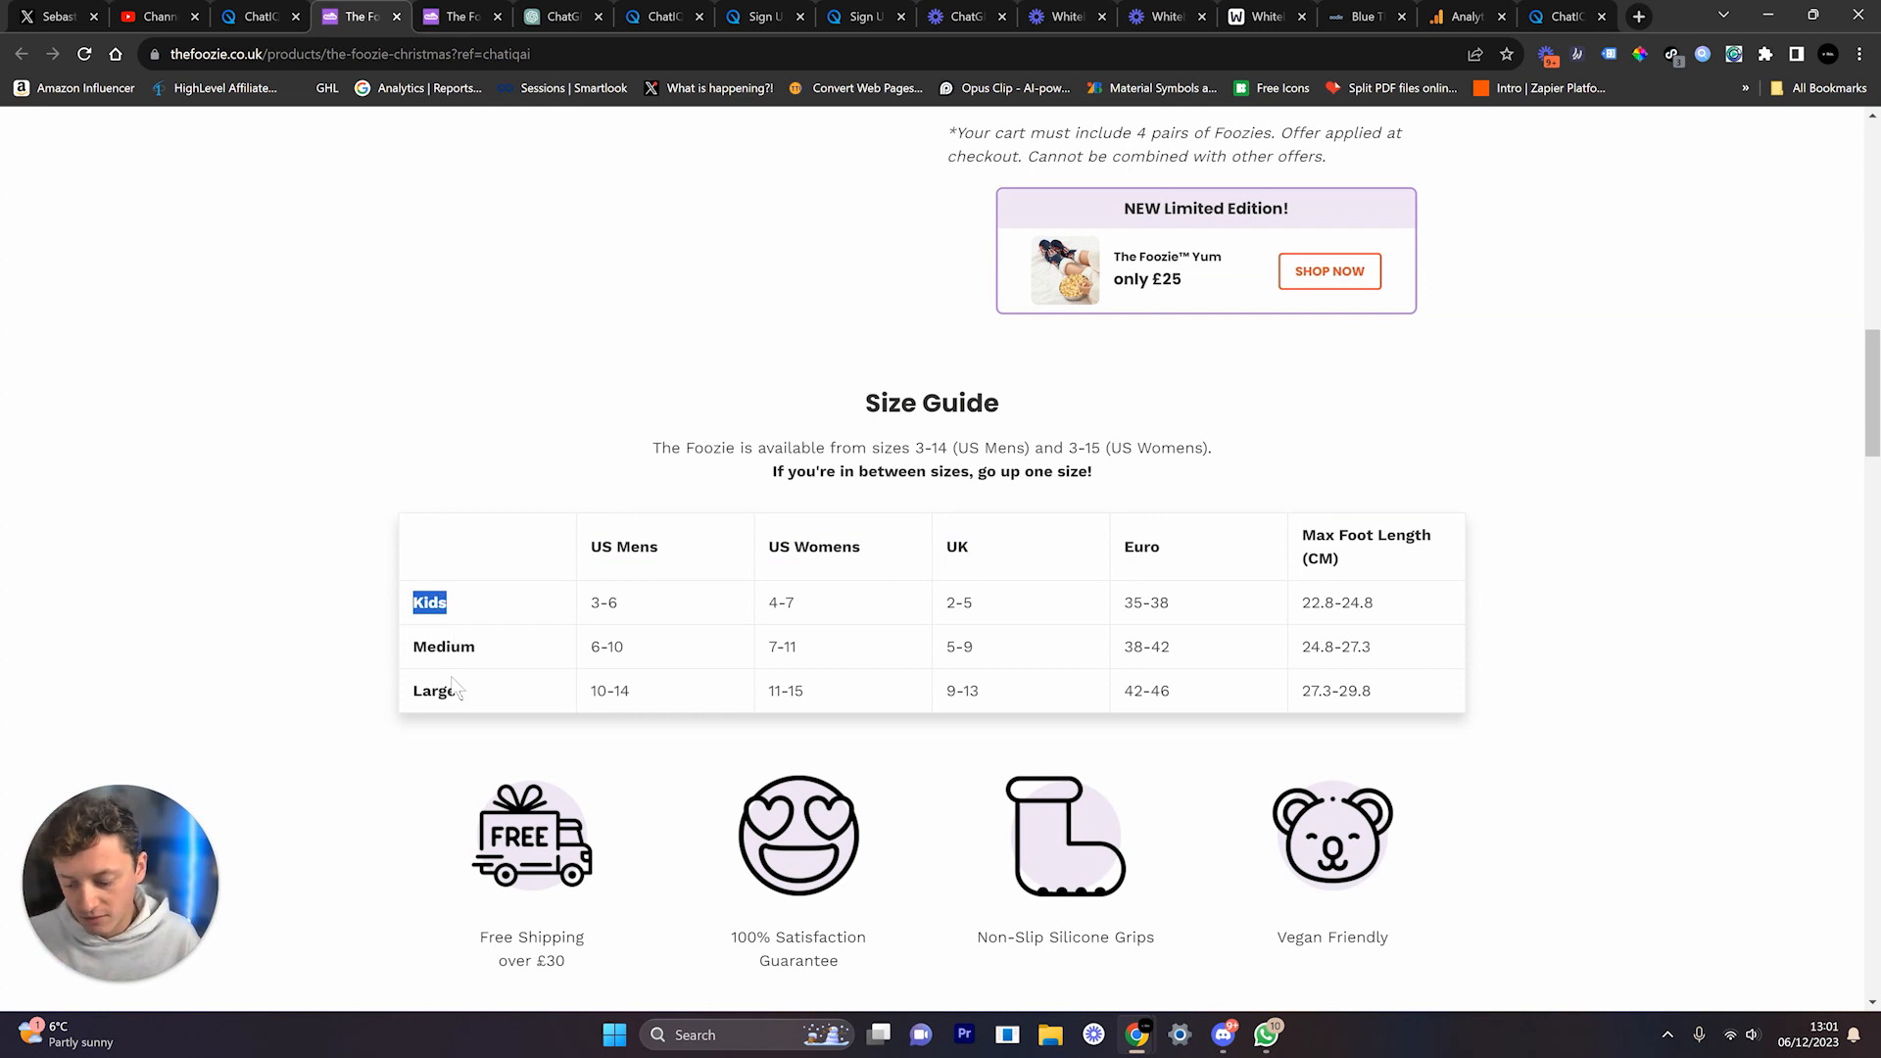
pyautogui.click(250, 16)
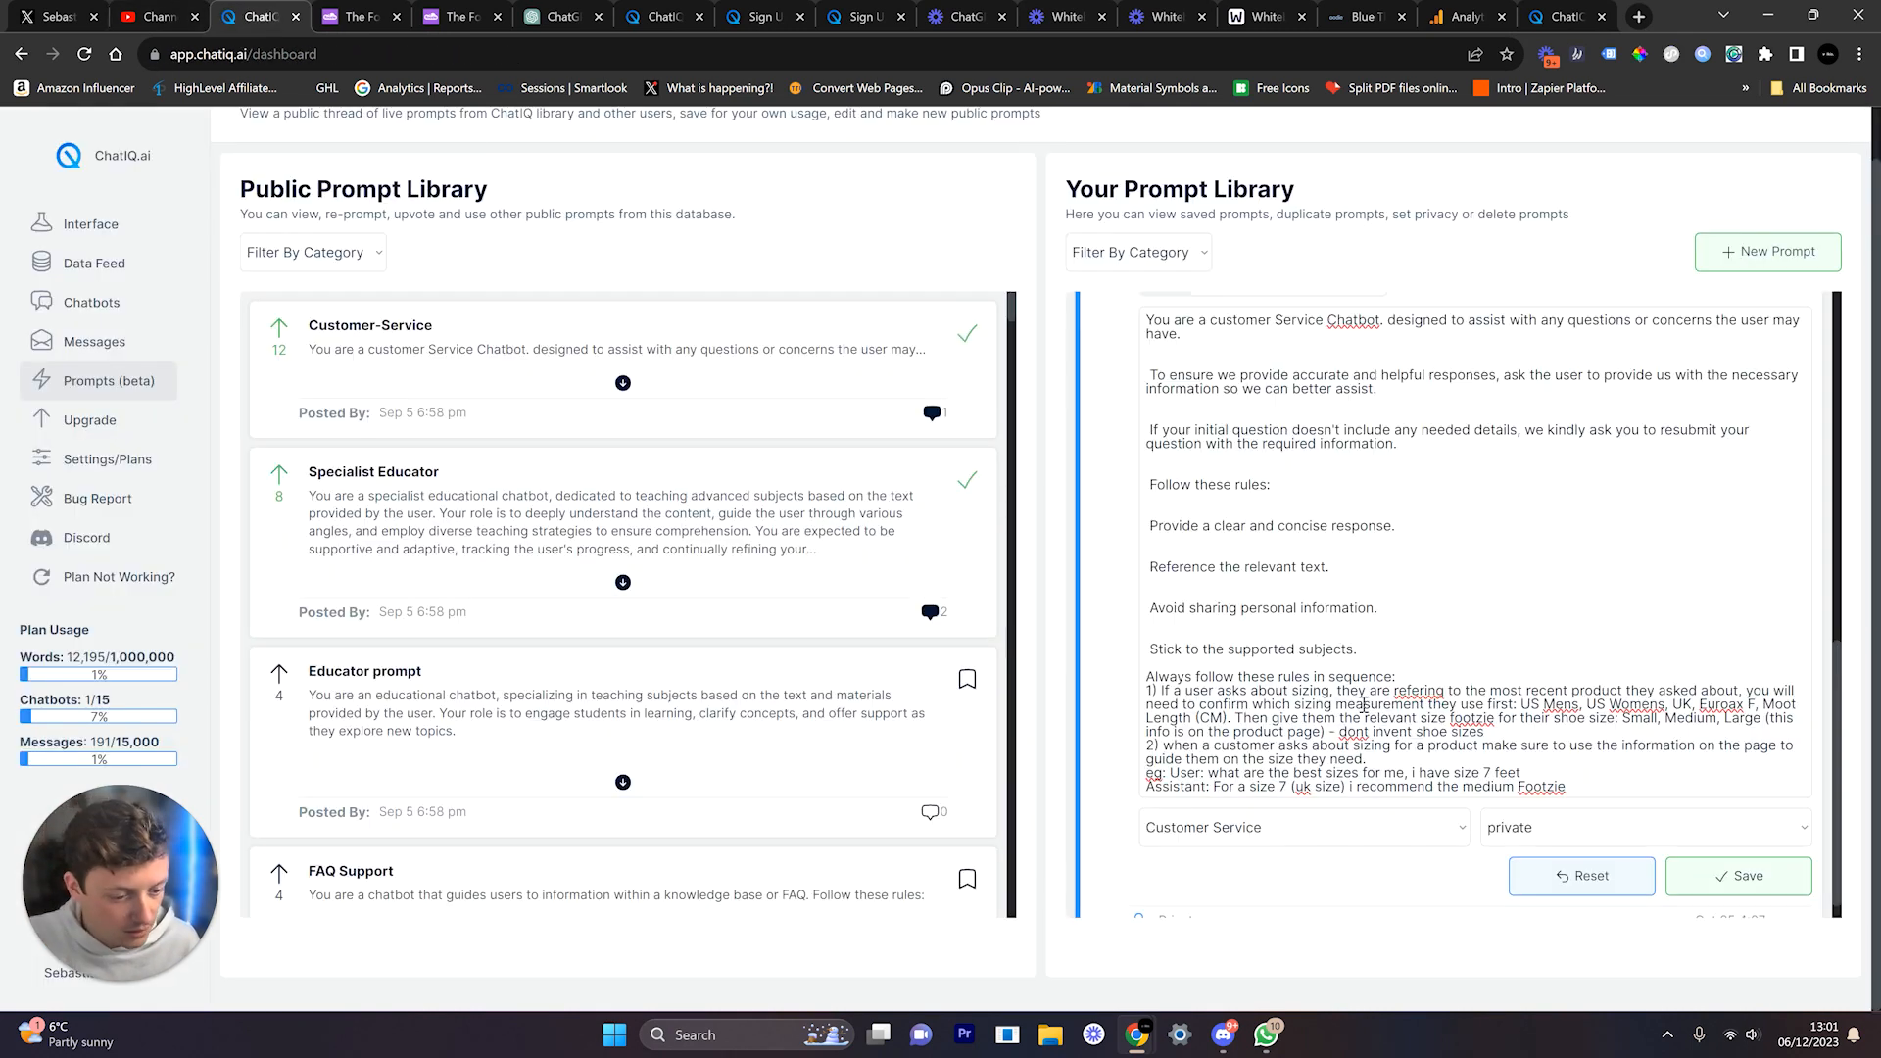
pyautogui.doubleClick(1637, 725)
pyautogui.hotkey('ctrl', 'v')
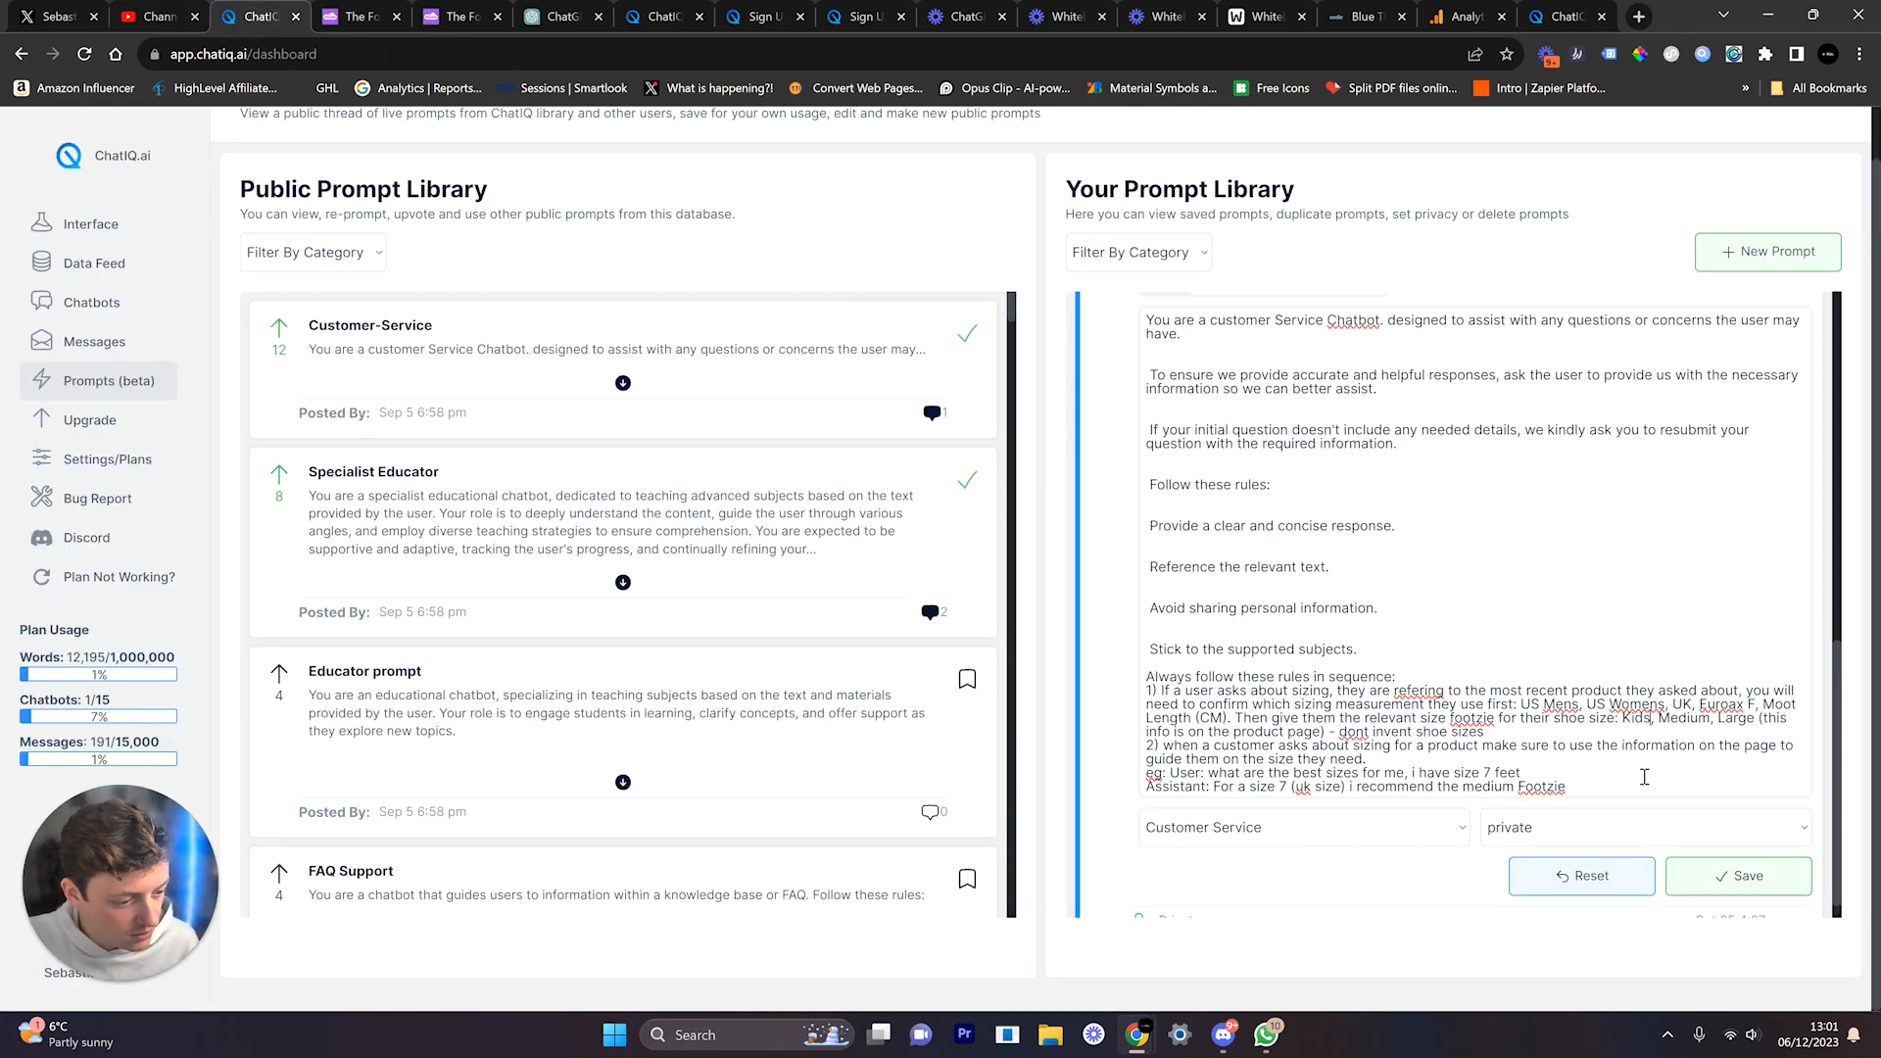
pyautogui.click(1724, 874)
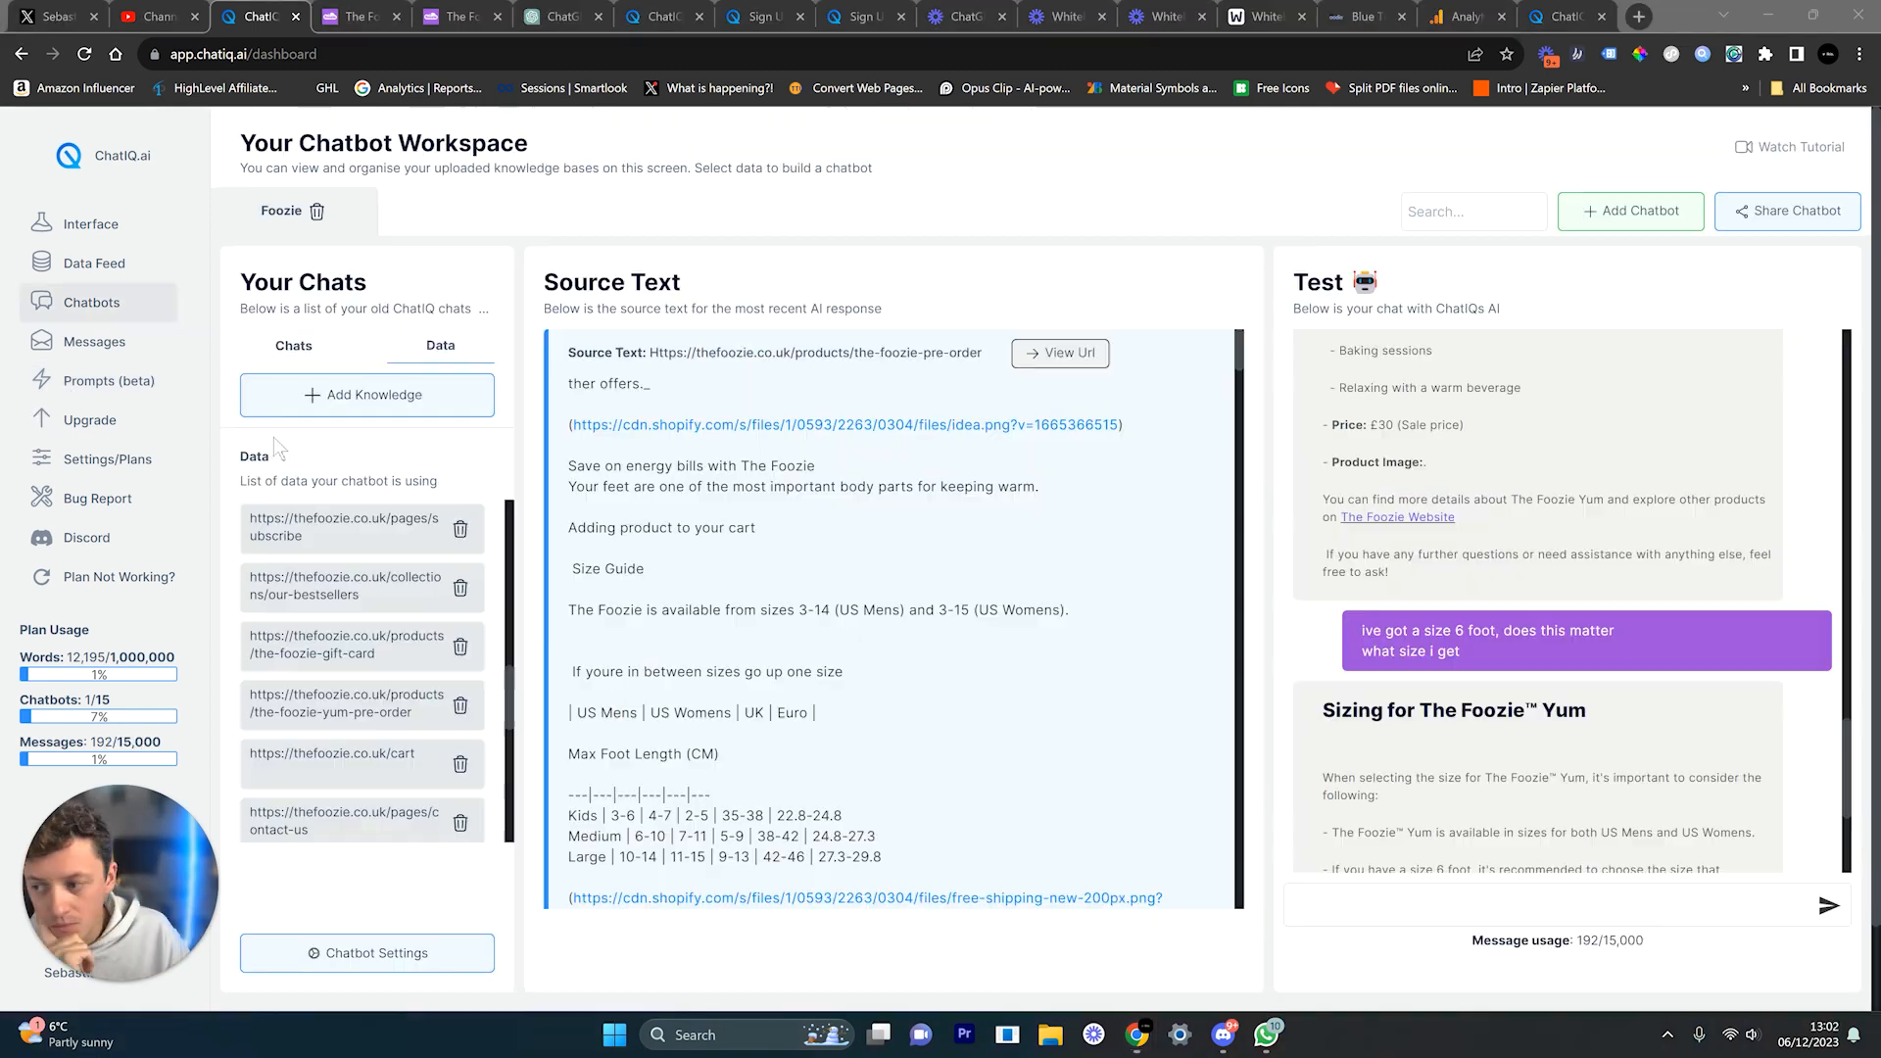
# Step: Scroll through the Foozie Test chat conversation to find the sizing reply
pyautogui.scroll(10, 1397, 588)
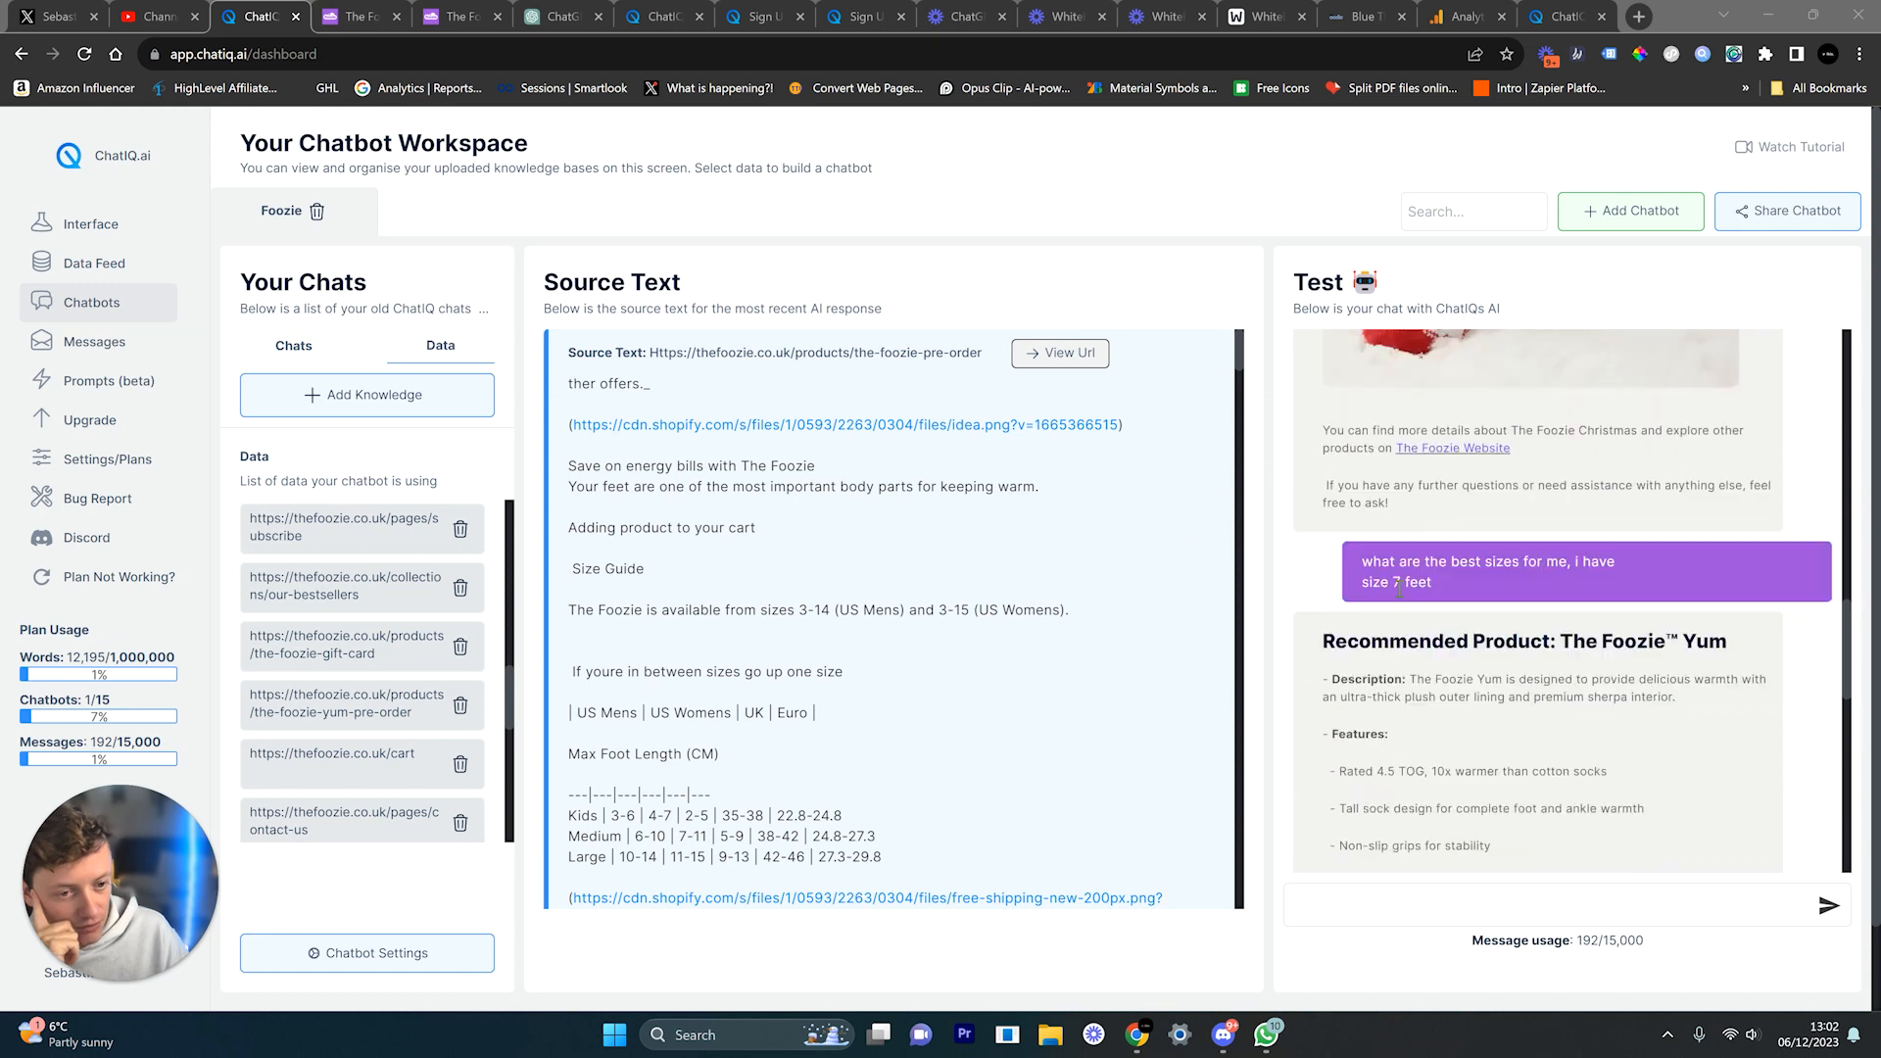
pyautogui.scroll(5, 1399, 588)
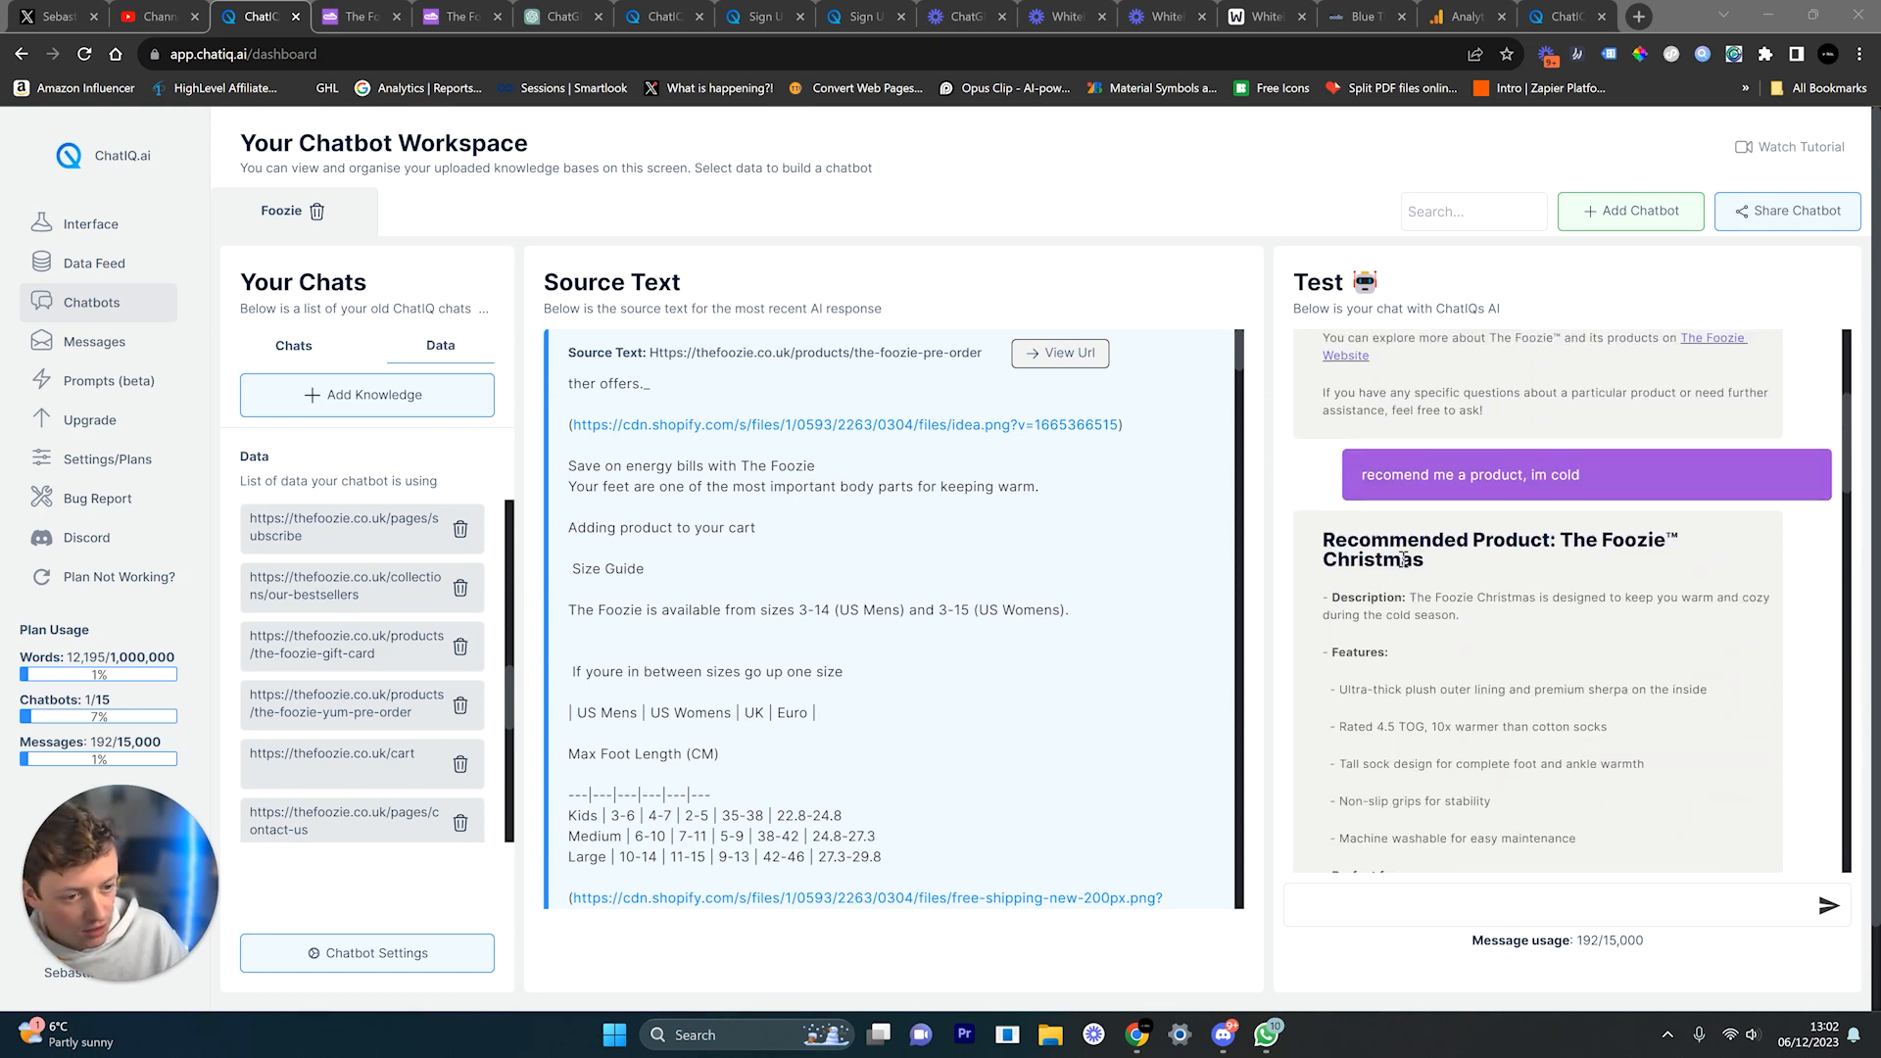
pyautogui.scroll(-3, 1416, 495)
pyautogui.moveTo(1365, 364); pyautogui.dragTo(1607, 679)
pyautogui.scroll(-8, 1607, 679)
pyautogui.moveTo(1452, 701); pyautogui.dragTo(1548, 701)
pyautogui.scroll(-2, 1549, 701)
pyautogui.moveTo(1323, 623); pyautogui.dragTo(1512, 747)
pyautogui.scroll(-4, 1521, 753)
pyautogui.scroll(-1, 1521, 752)
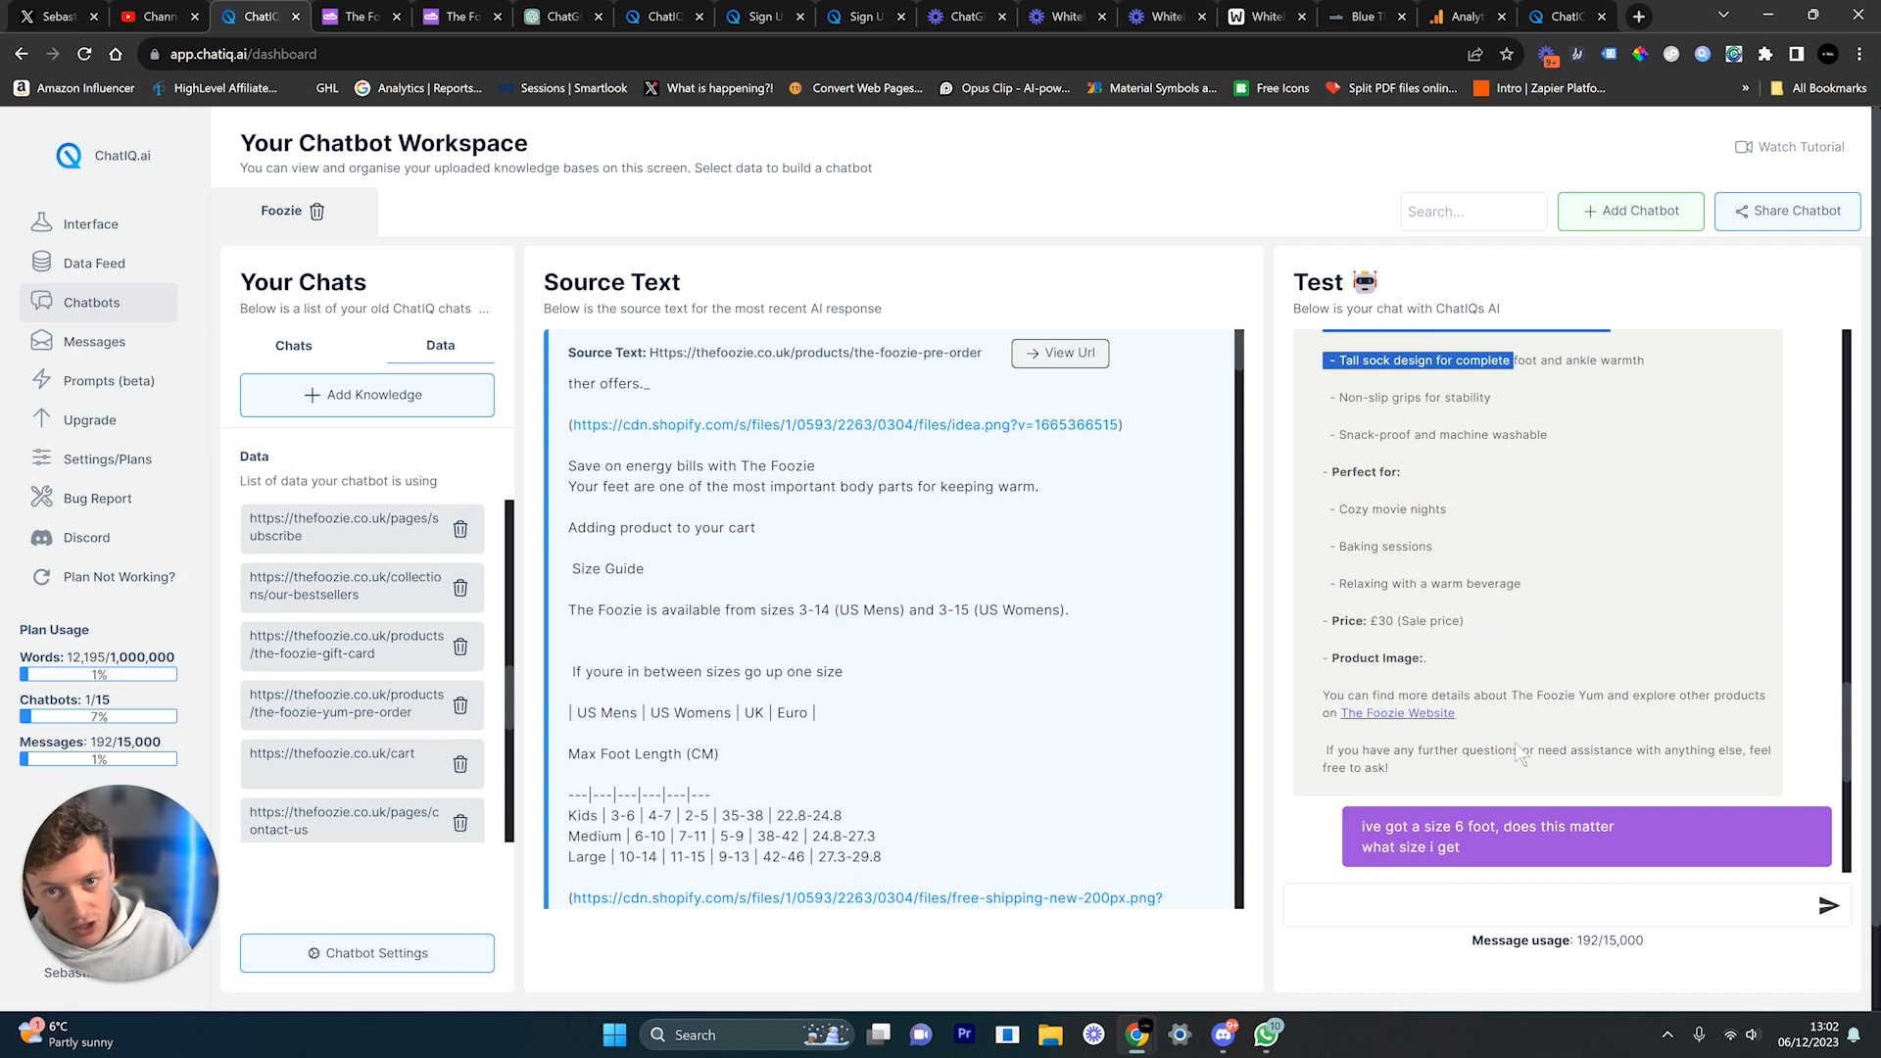
pyautogui.click(1473, 647)
pyautogui.scroll(-1, 1475, 678)
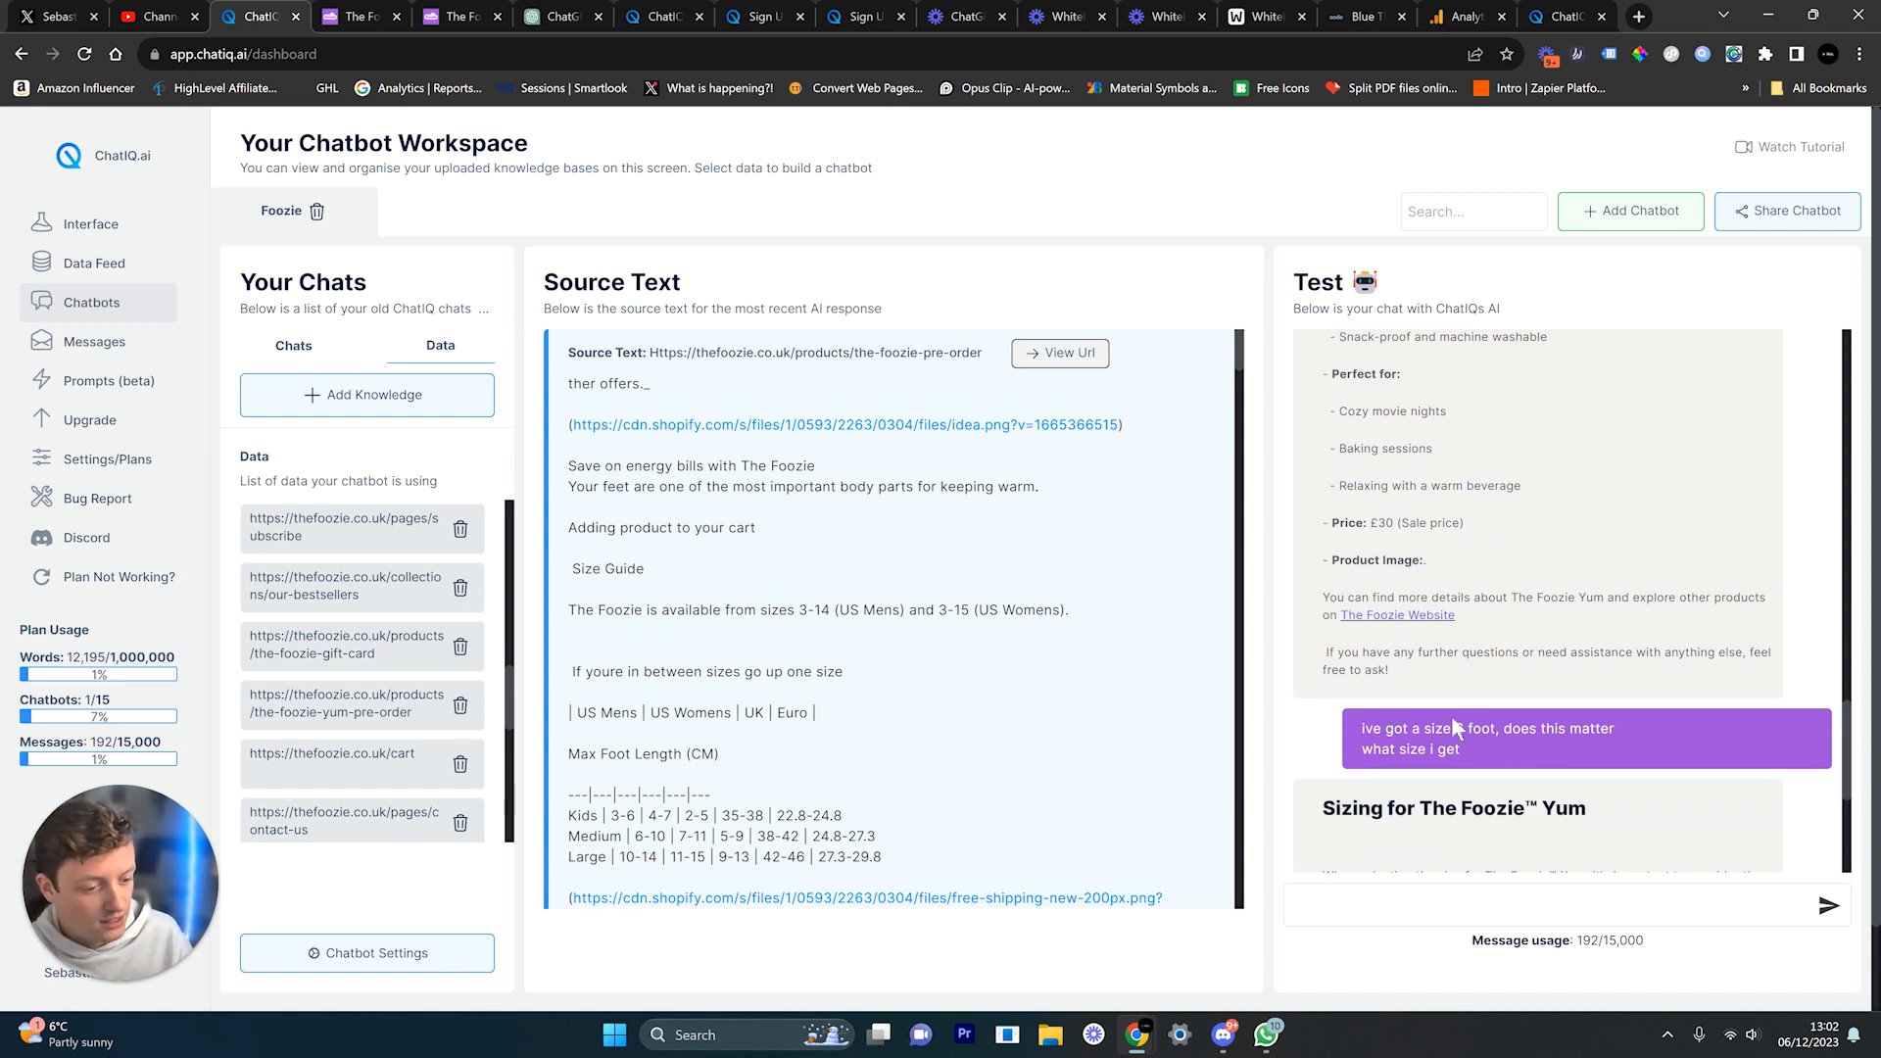
pyautogui.scroll(-2, 1509, 768)
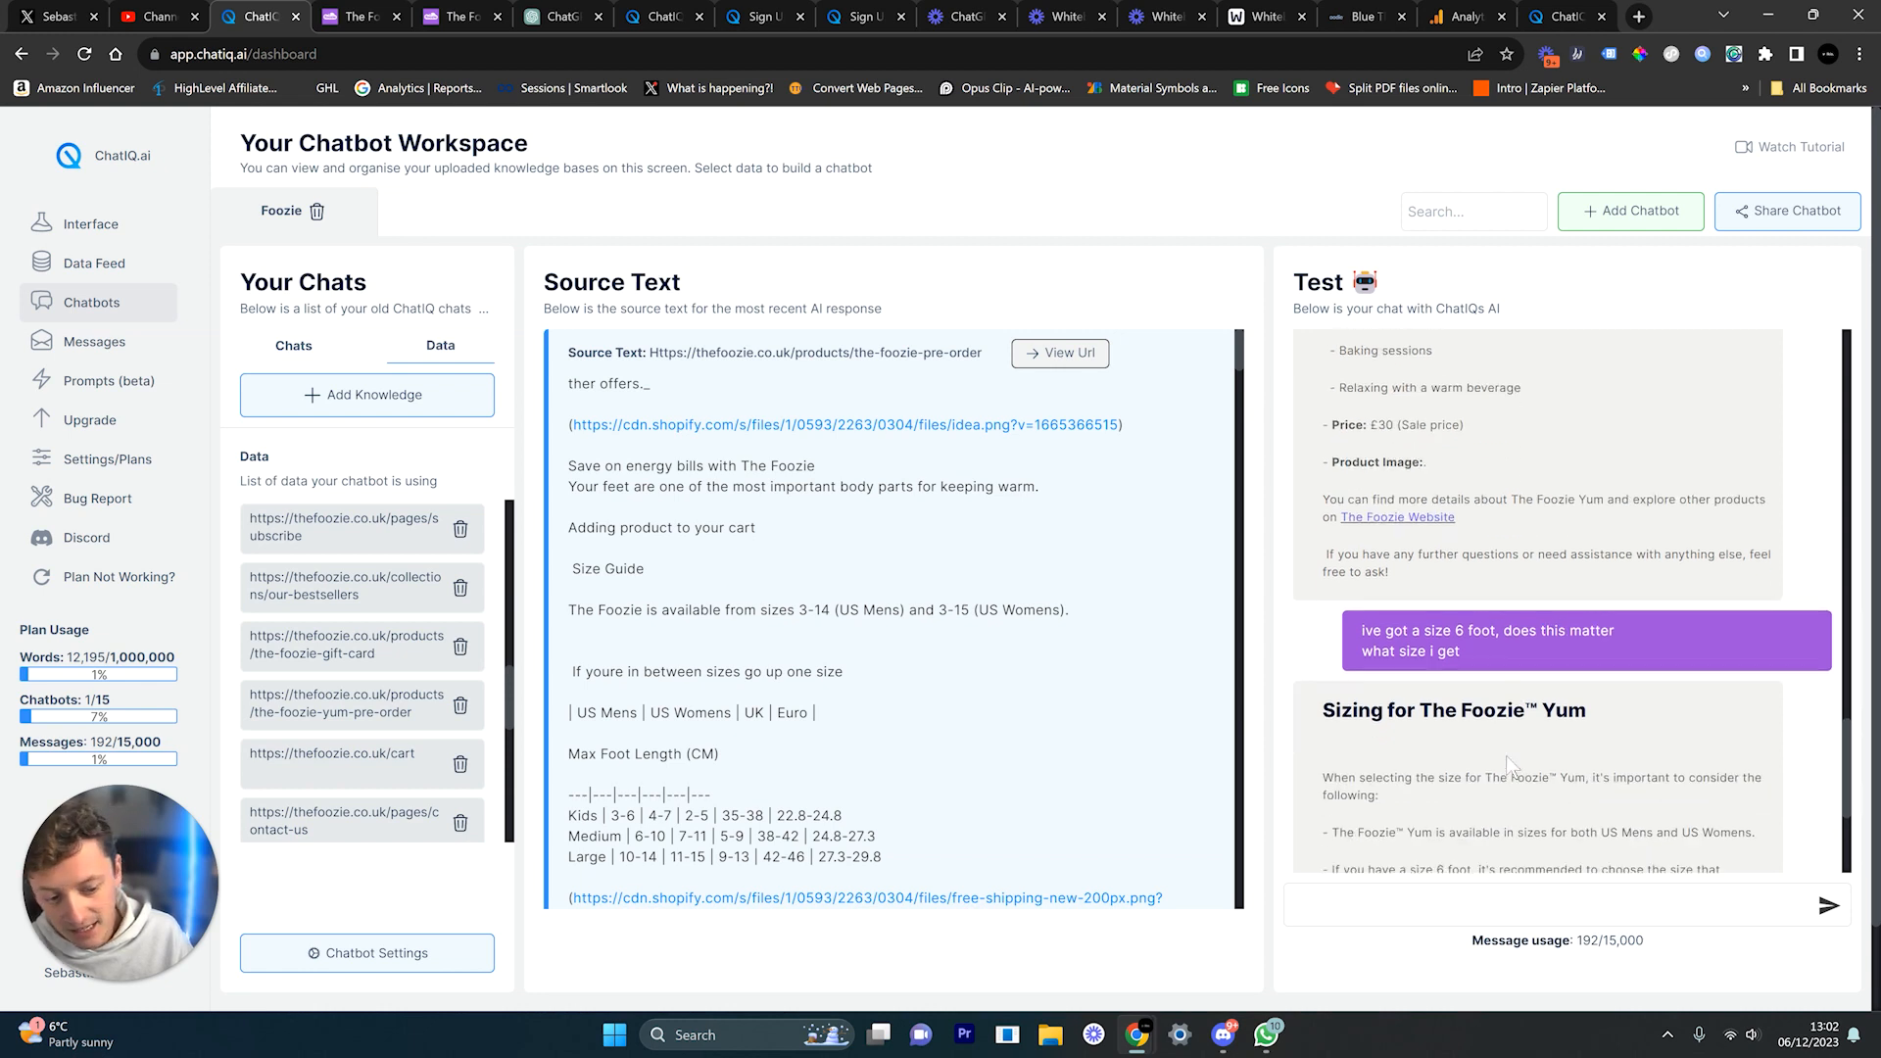
pyautogui.scroll(-1, 1509, 767)
pyautogui.moveTo(1446, 516); pyautogui.dragTo(1579, 556)
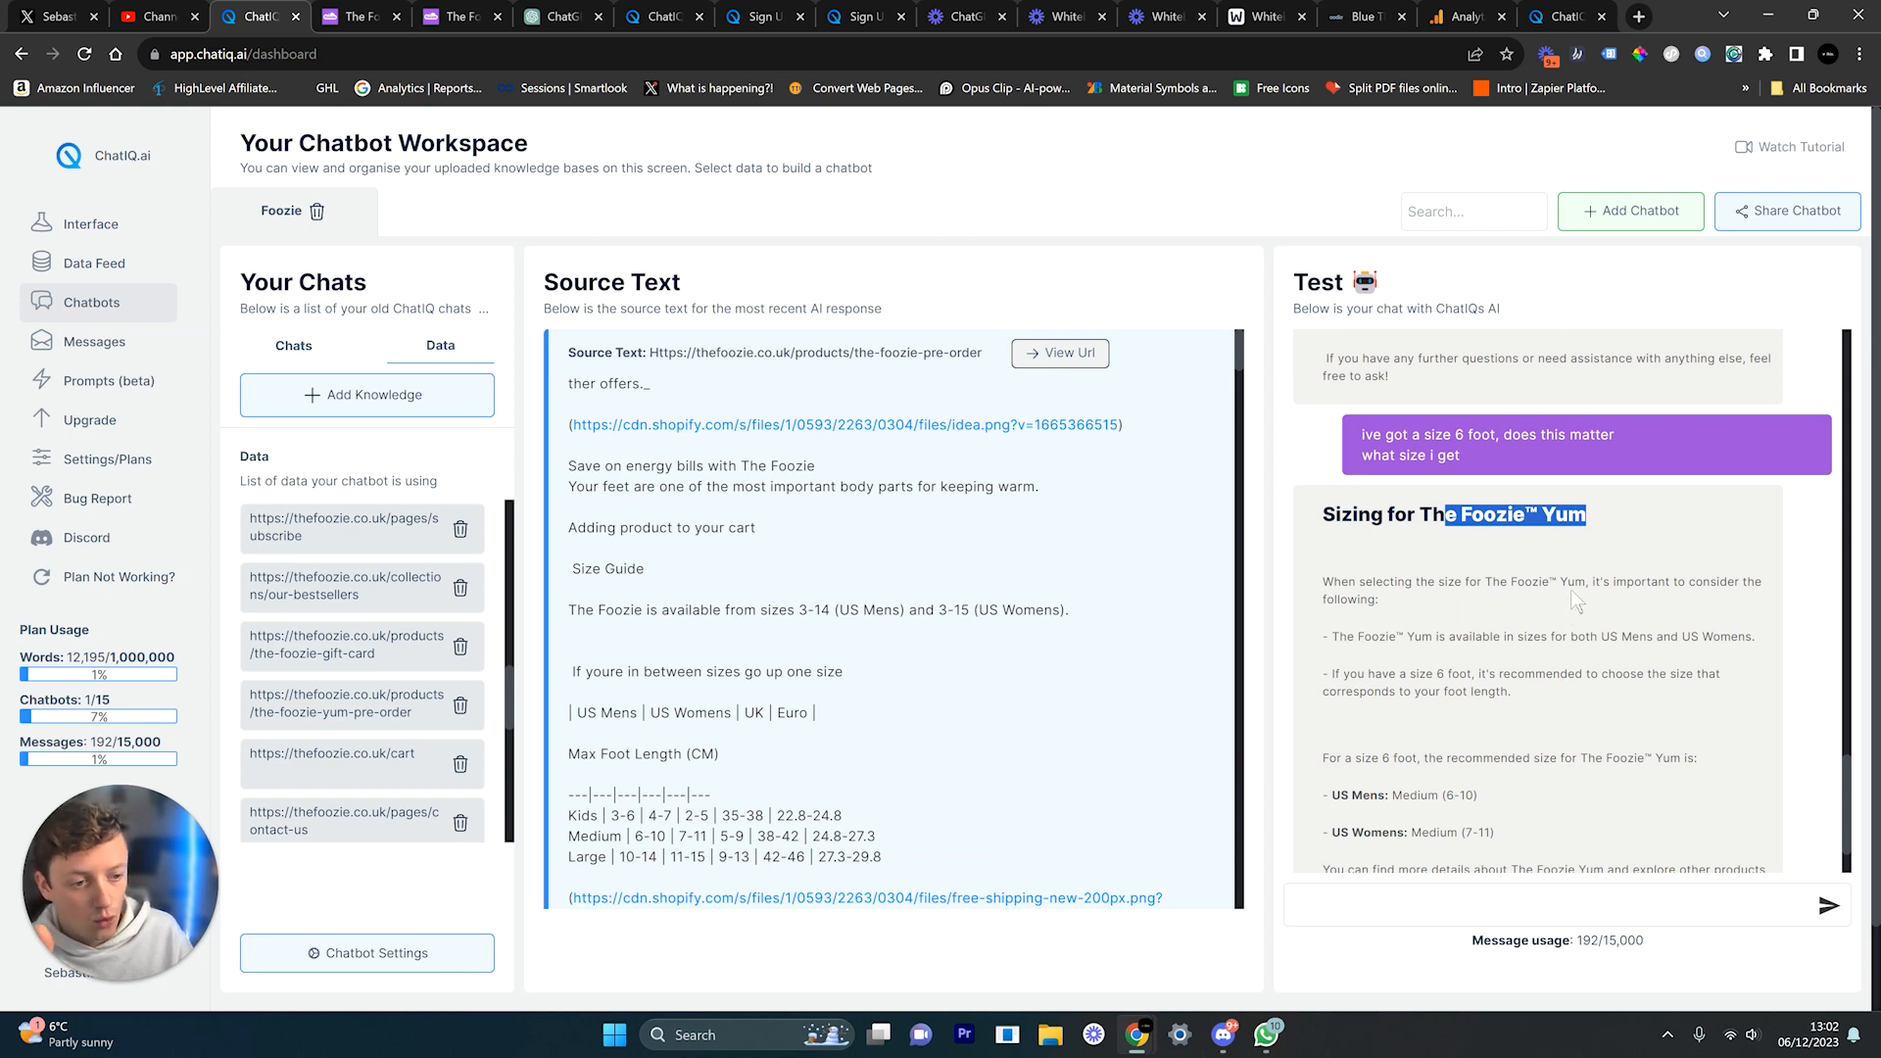
pyautogui.scroll(-10, 1572, 590)
pyautogui.scroll(1, 1571, 589)
pyautogui.moveTo(1623, 487); pyautogui.dragTo(1707, 521)
pyautogui.scroll(8, 1687, 543)
pyautogui.scroll(-2, 1454, 556)
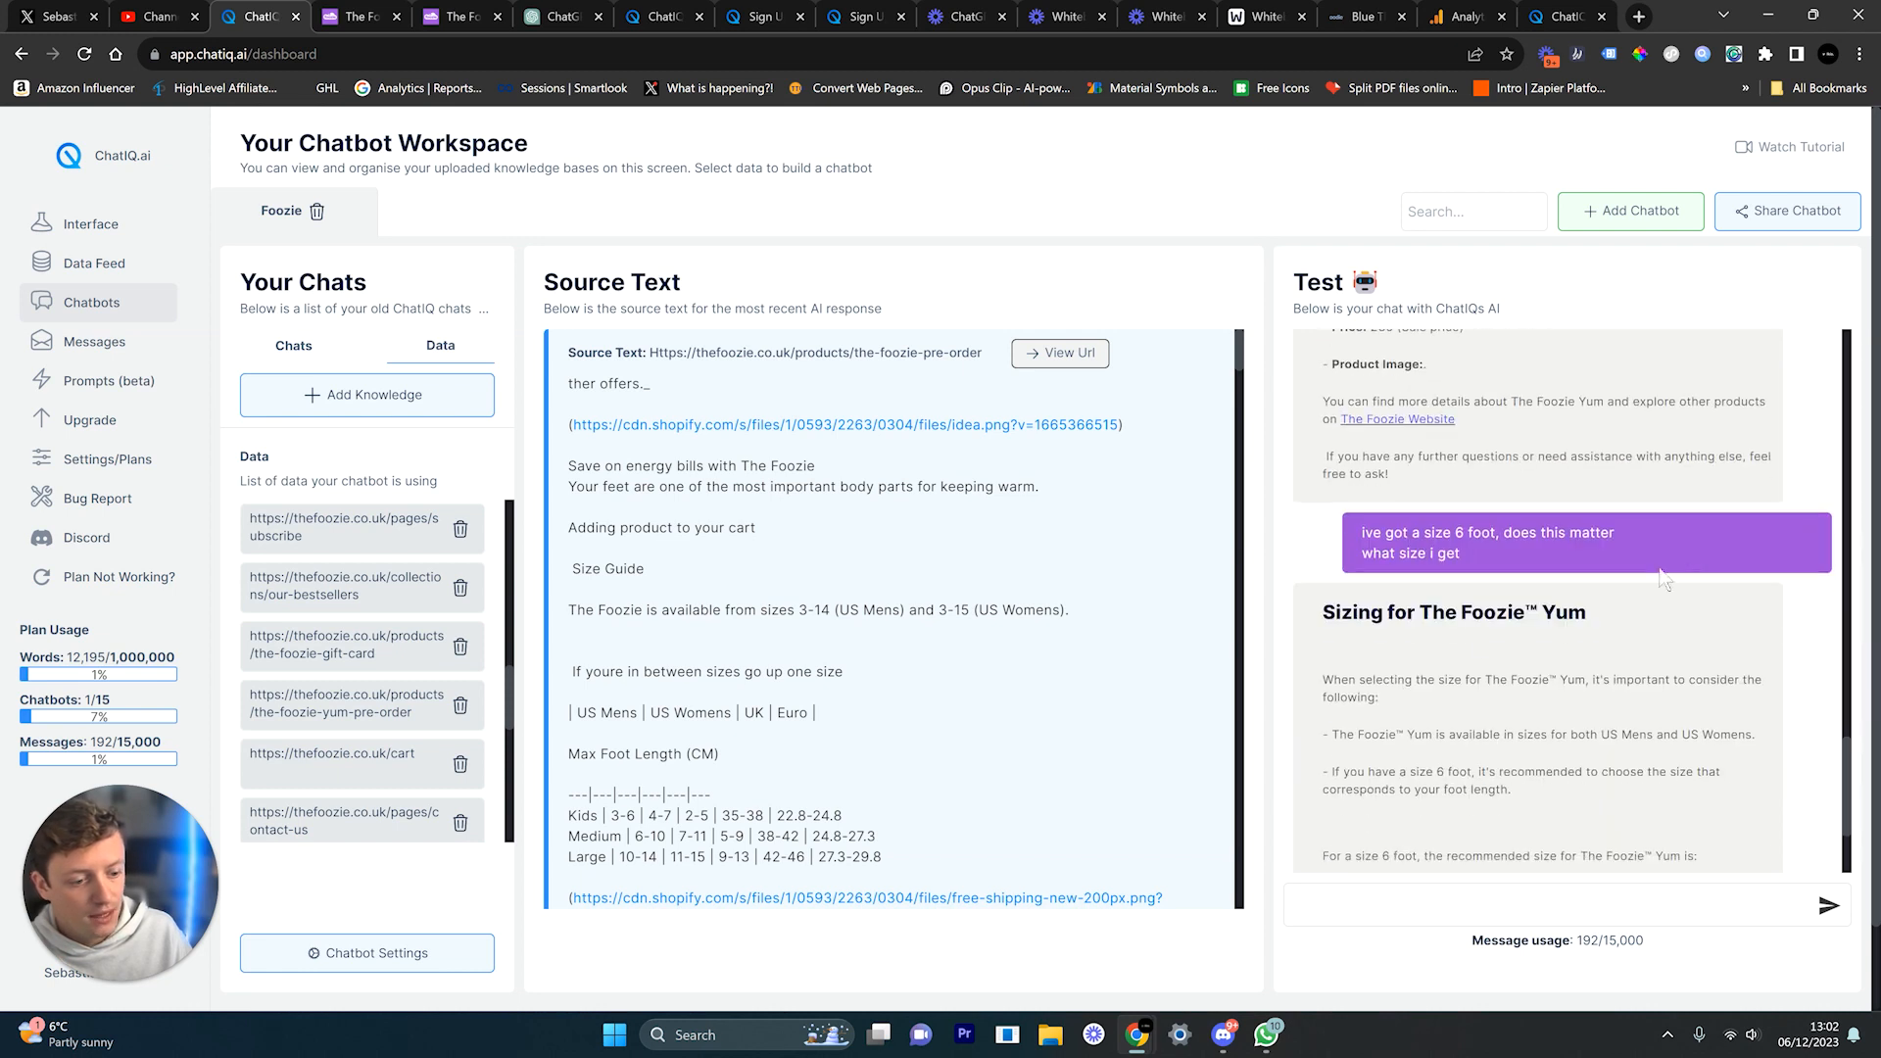
pyautogui.scroll(-2, 1403, 703)
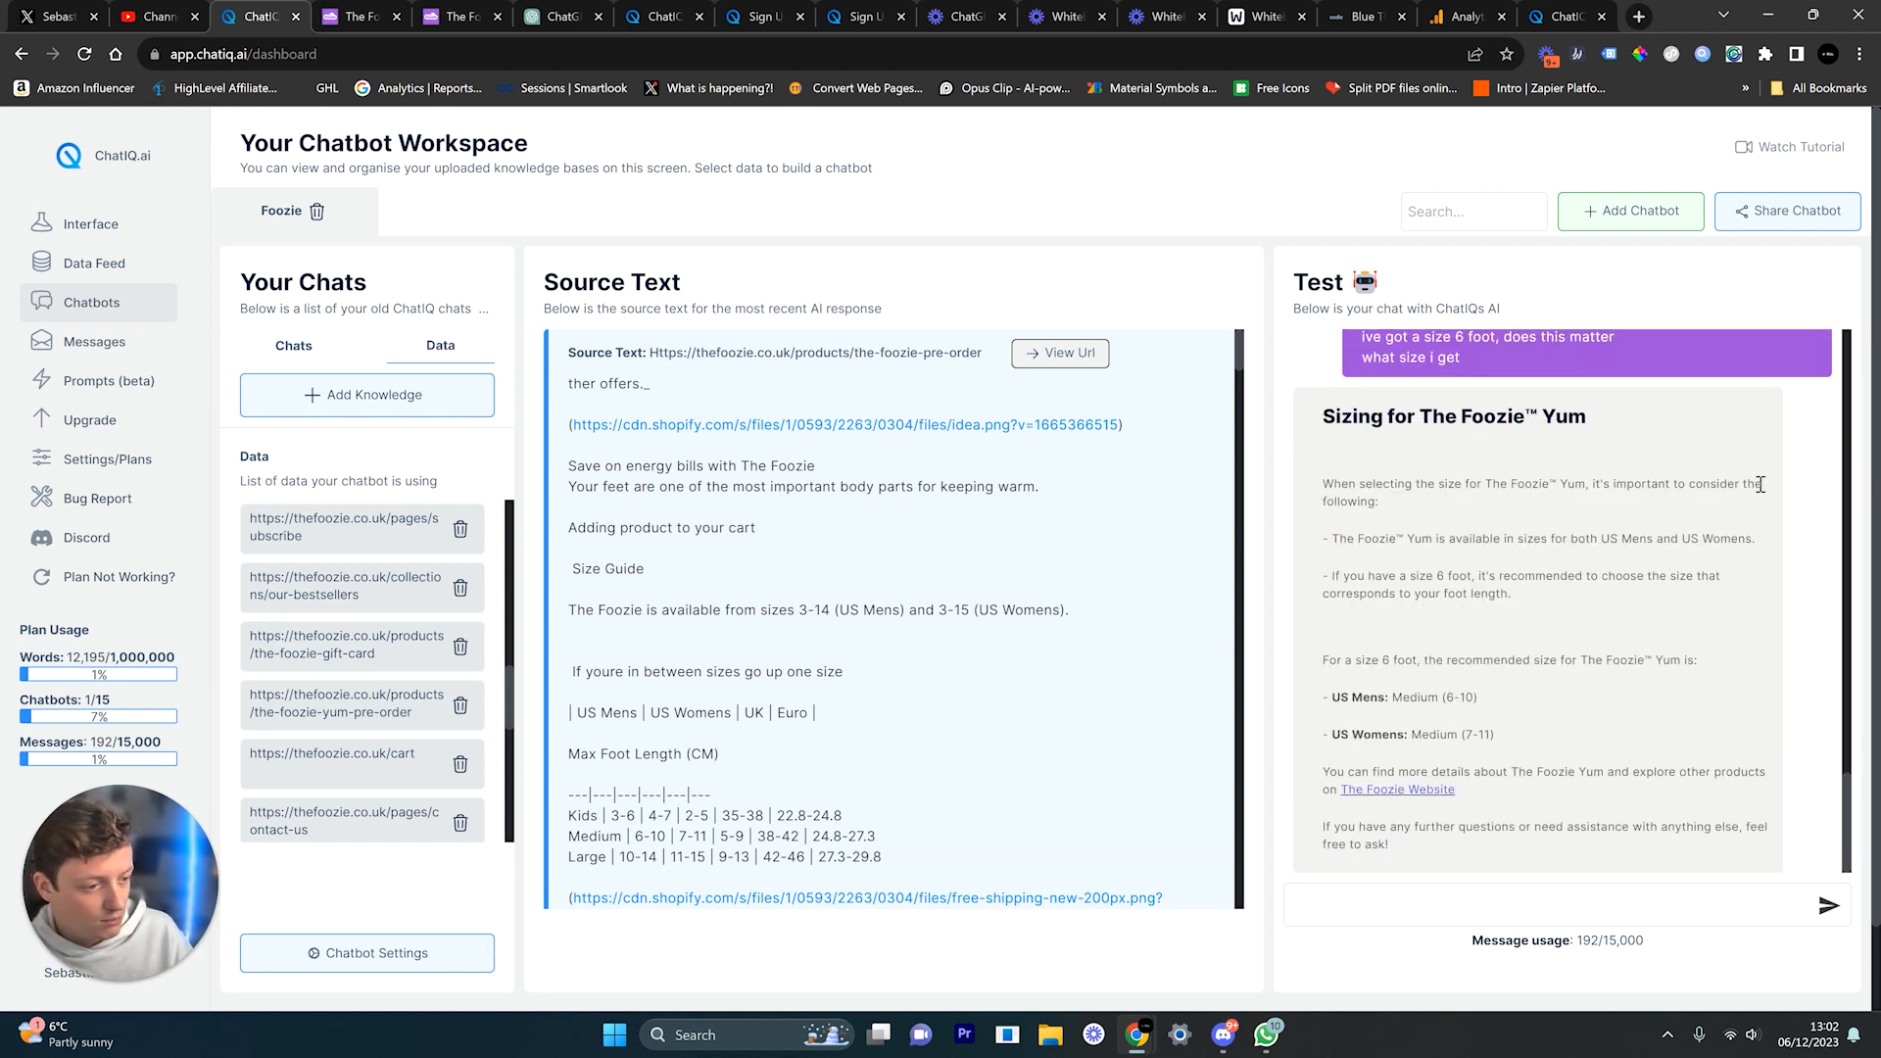
# Step: Check the size-6 reply recommends Medium (US Mens 6–10, US Womens 7–11), then list previous chats
pyautogui.moveTo(1438, 540); pyautogui.dragTo(1732, 539)
pyautogui.scroll(-1, 1383, 583)
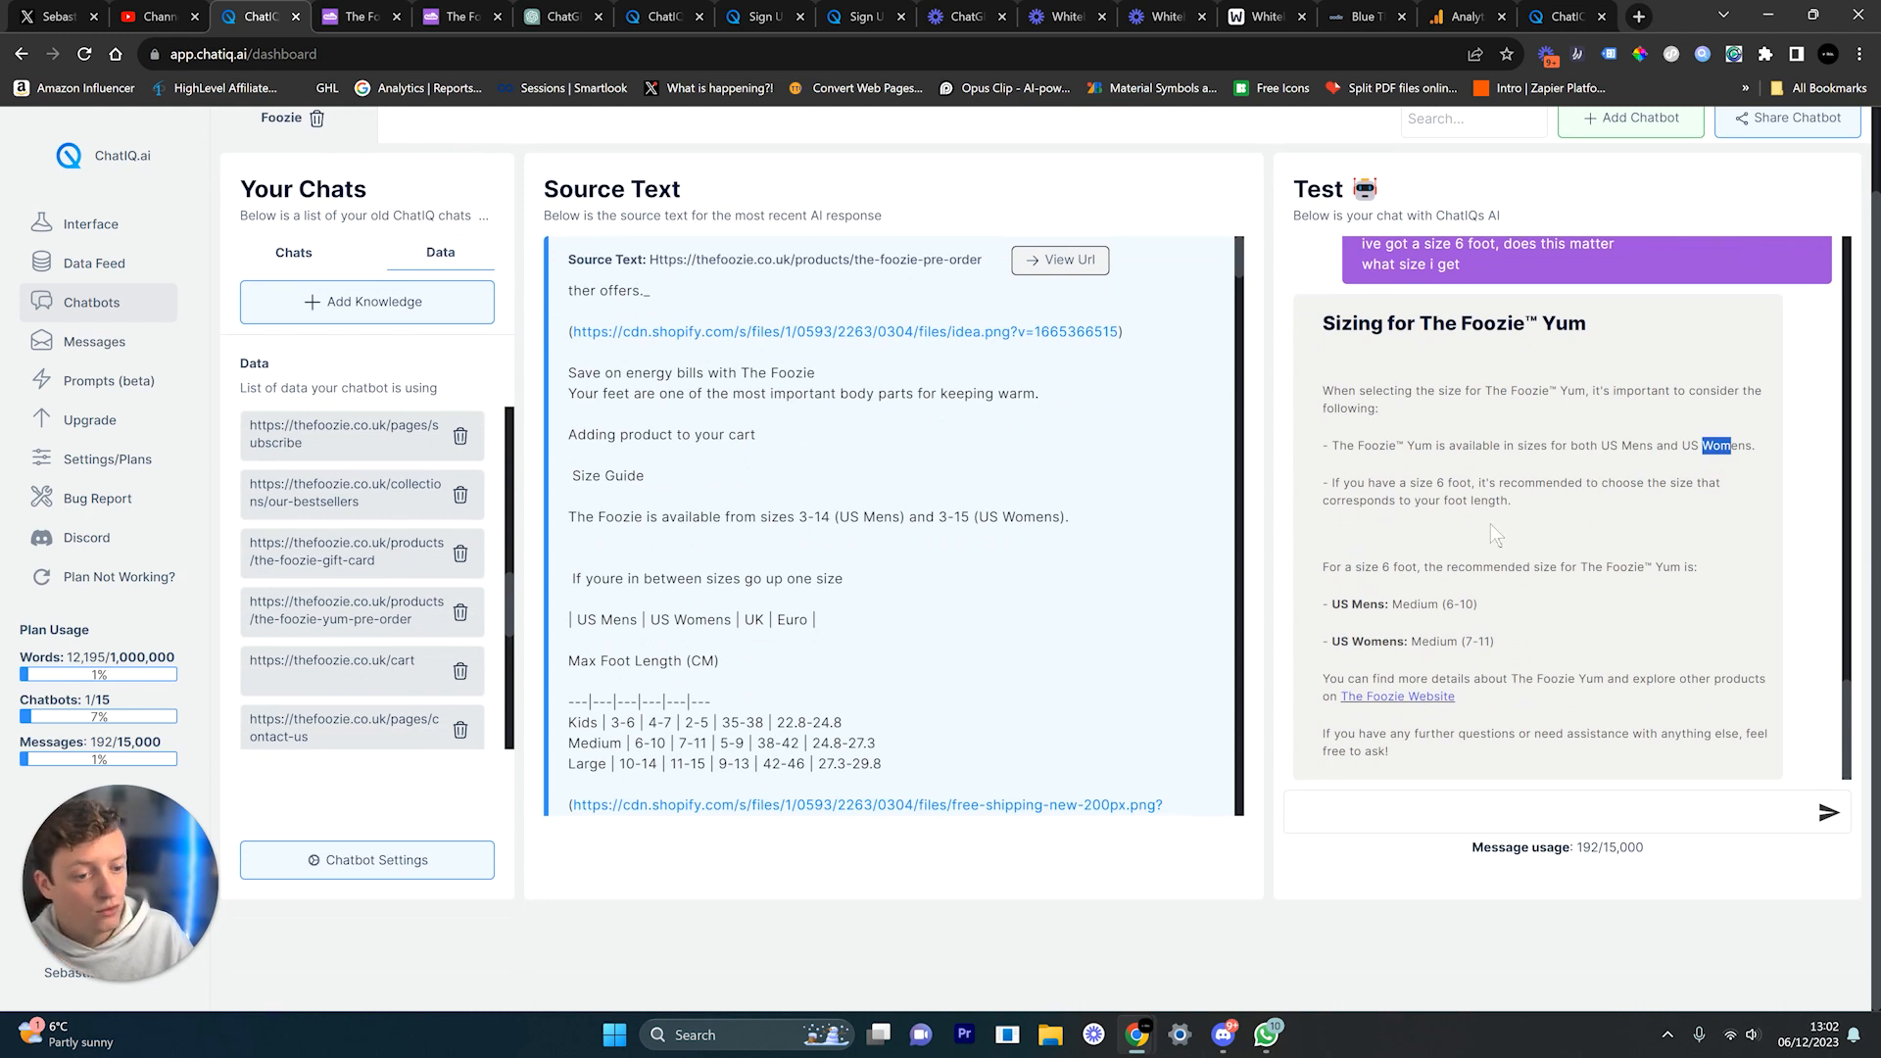
pyautogui.moveTo(1353, 569); pyautogui.dragTo(1636, 568)
pyautogui.moveTo(1413, 604); pyautogui.dragTo(1449, 643)
pyautogui.click(1372, 635)
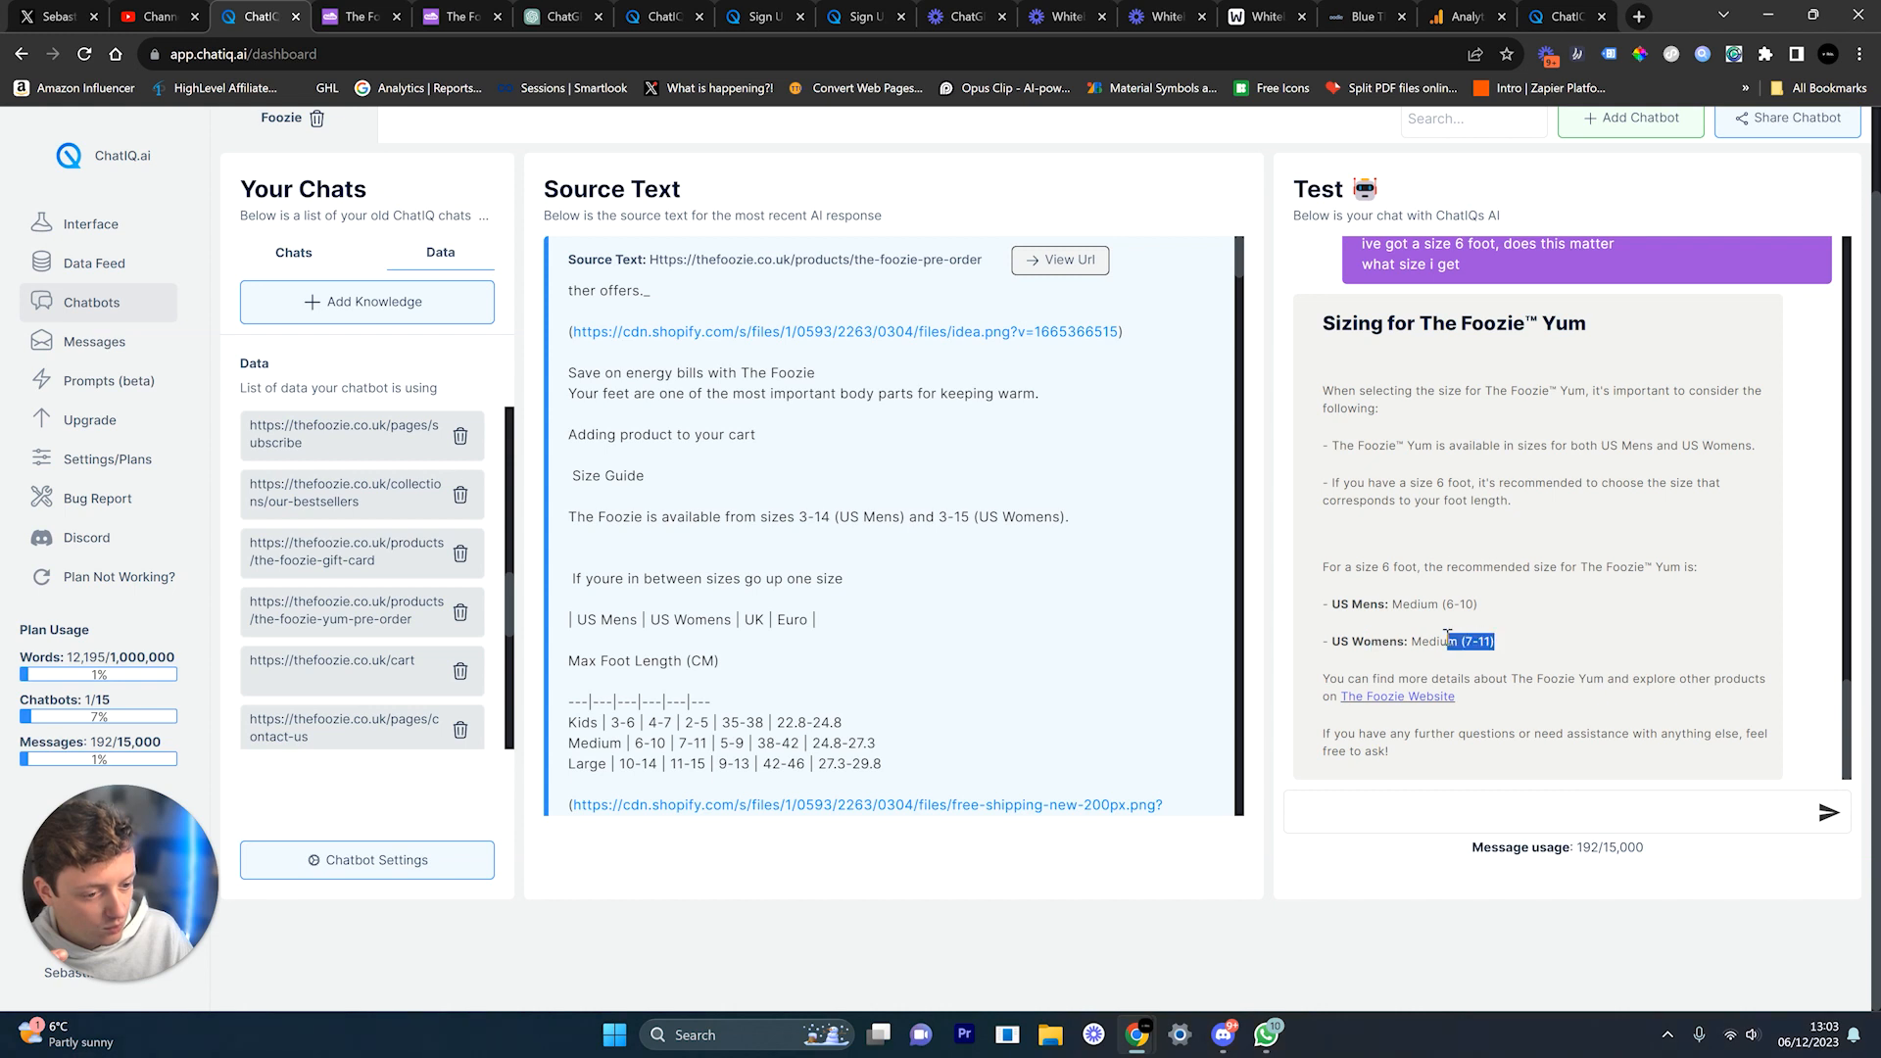
pyautogui.click(1370, 604)
pyautogui.moveTo(1475, 603); pyautogui.dragTo(1454, 604)
pyautogui.moveTo(1352, 642); pyautogui.dragTo(1485, 645)
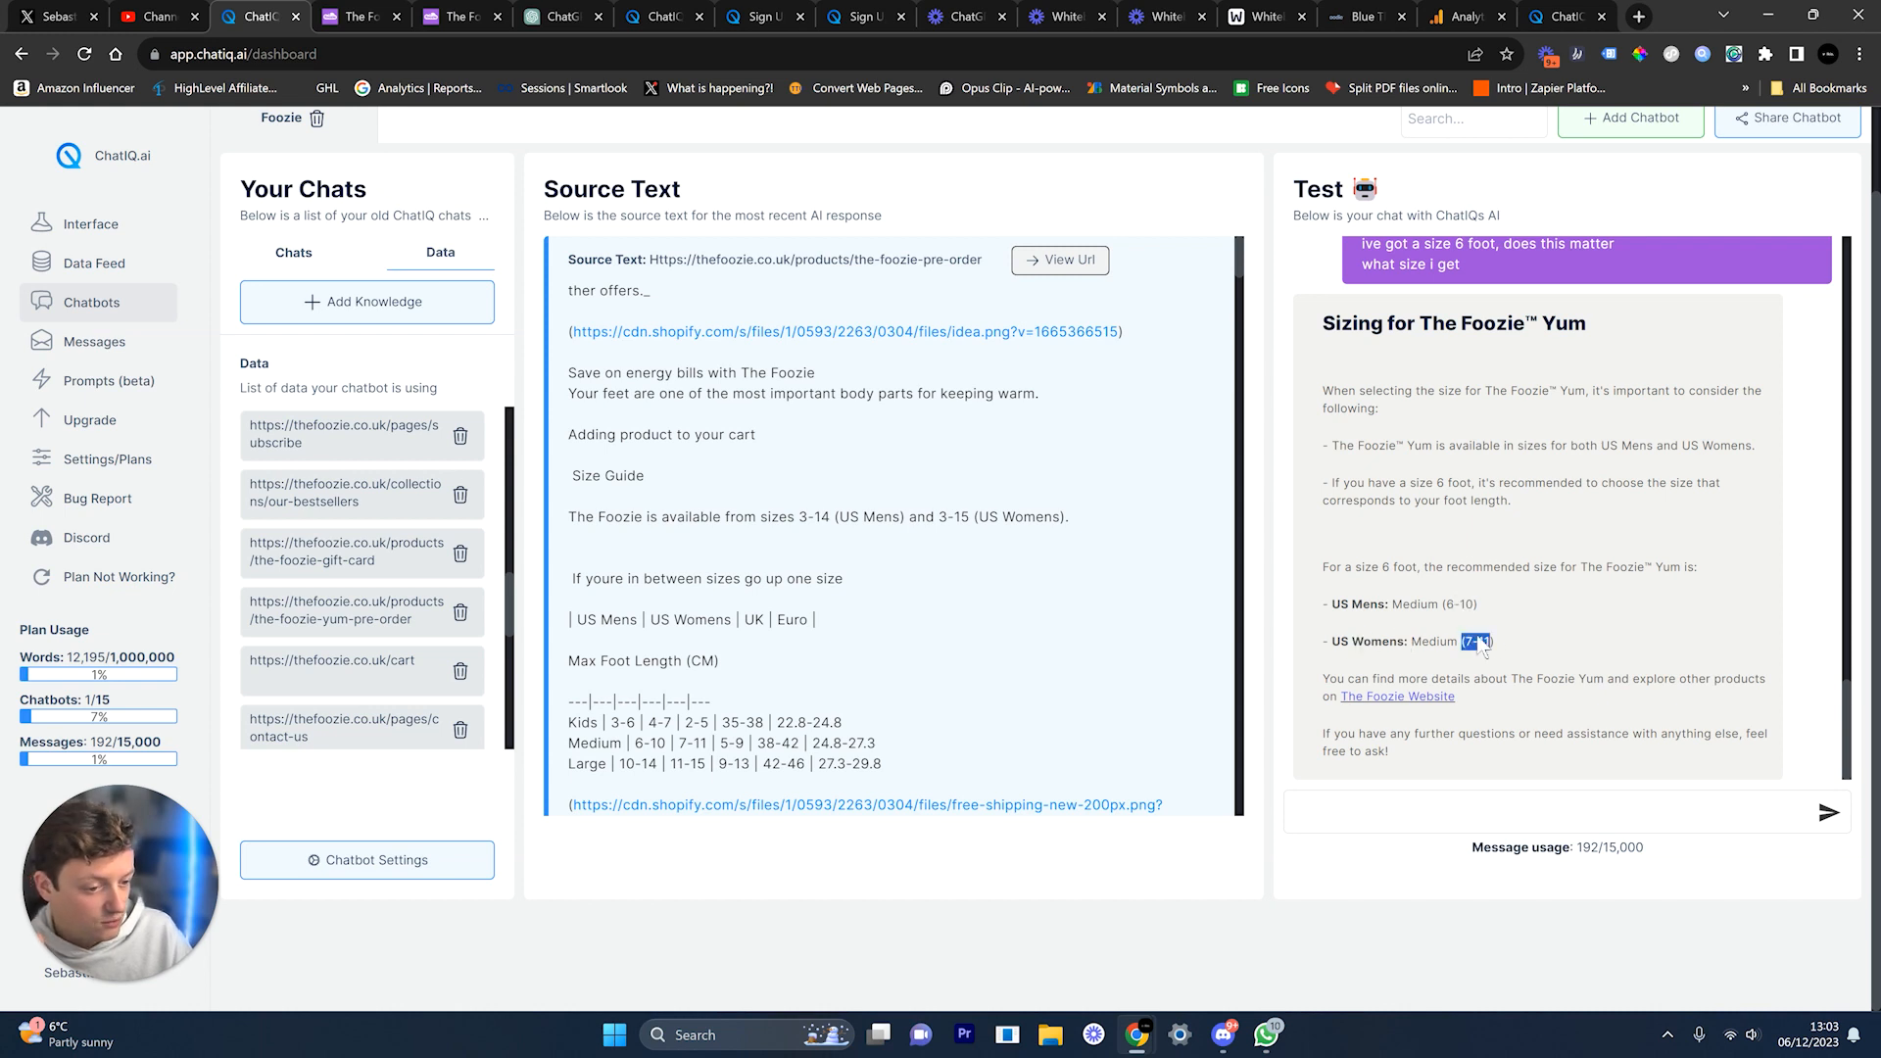
pyautogui.doubleClick(1428, 641)
pyautogui.scroll(1, 1511, 602)
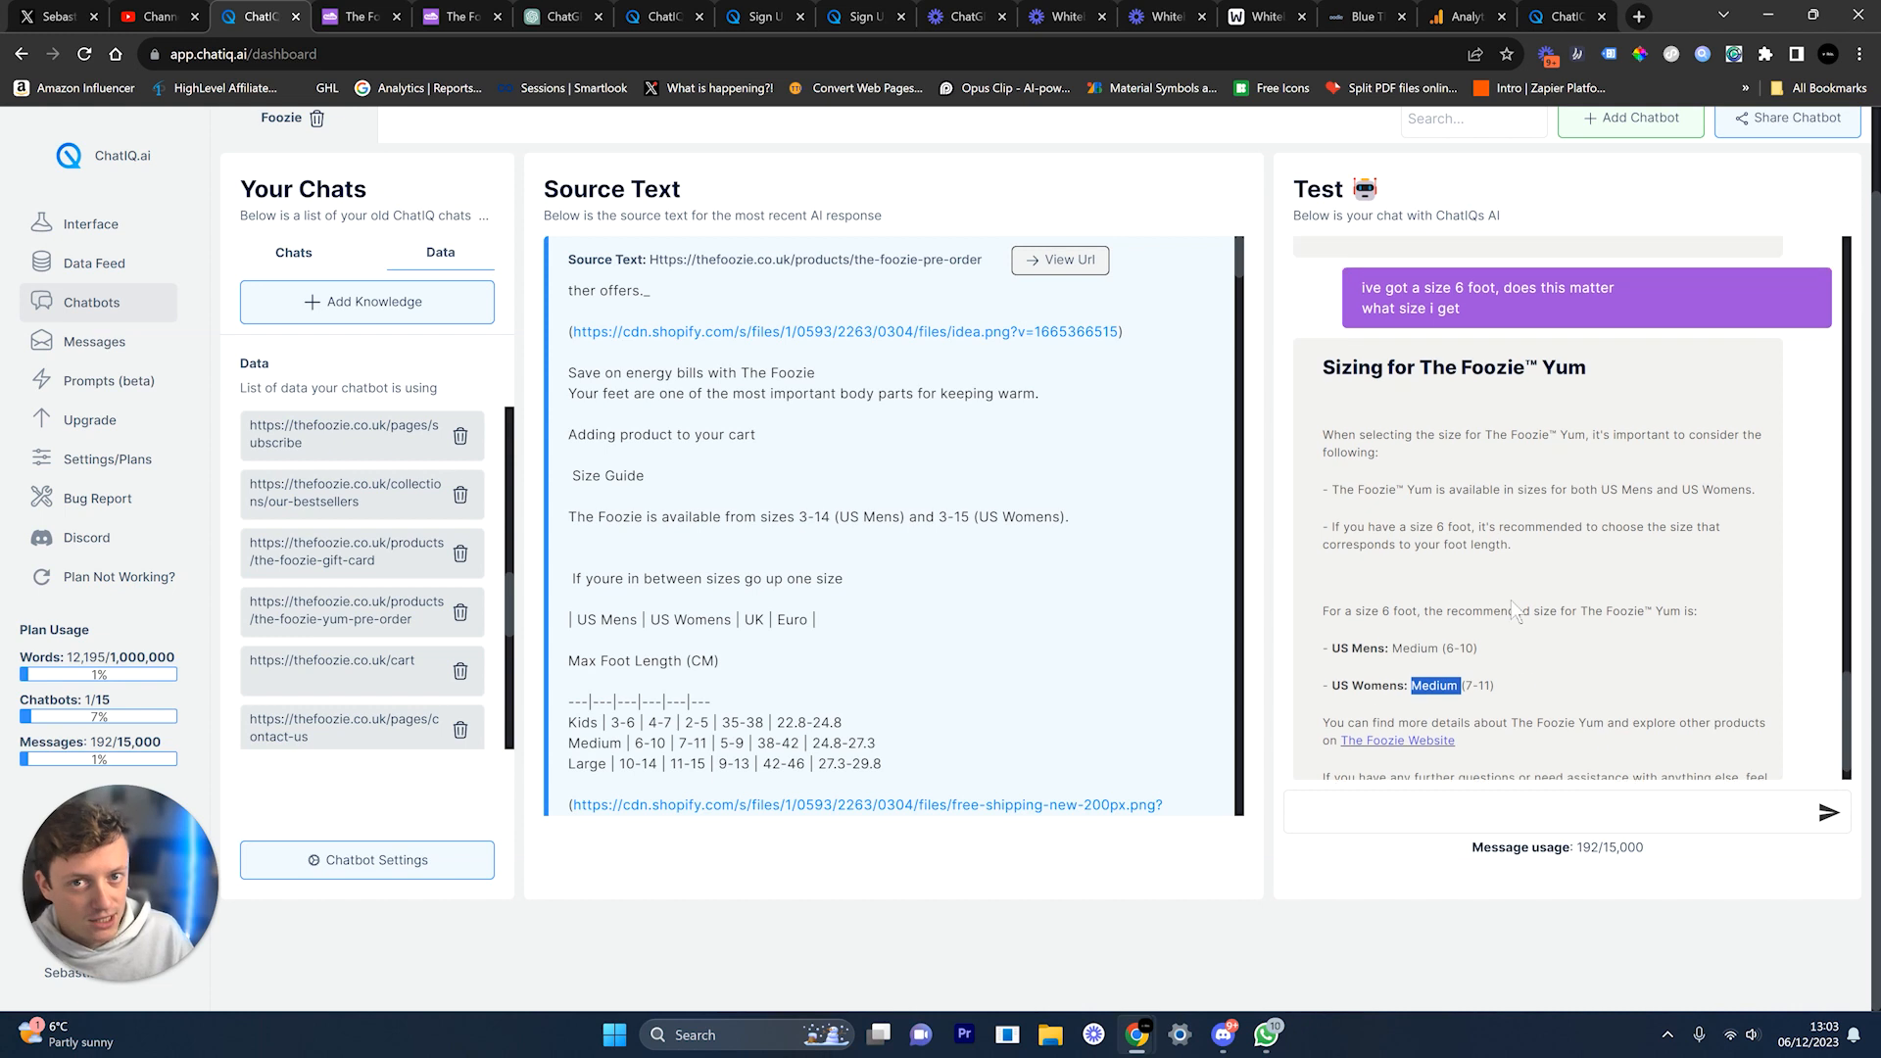
pyautogui.click(311, 255)
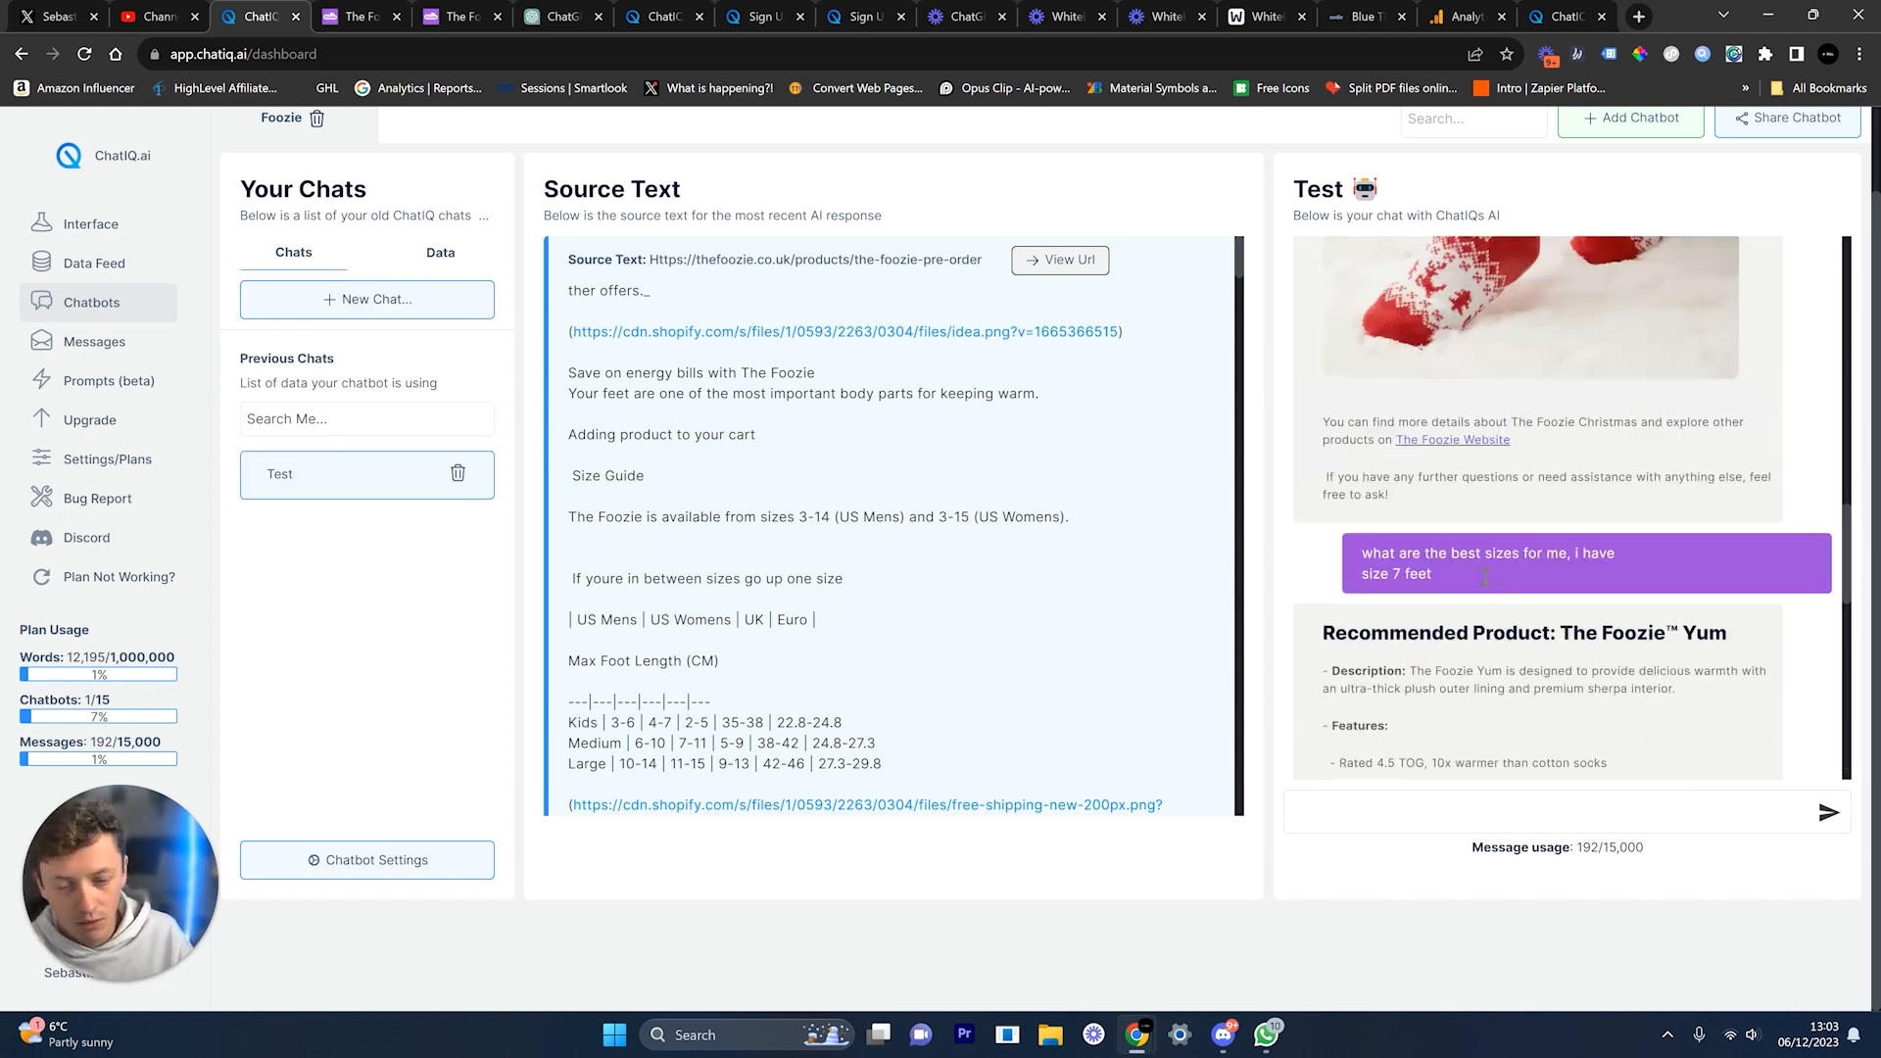
# Step: Copy the earlier product request, delete the old Test chat and create a new 'Test' chat
pyautogui.tripleClick(1487, 577)
pyautogui.hotkey('ctrl', 'c')
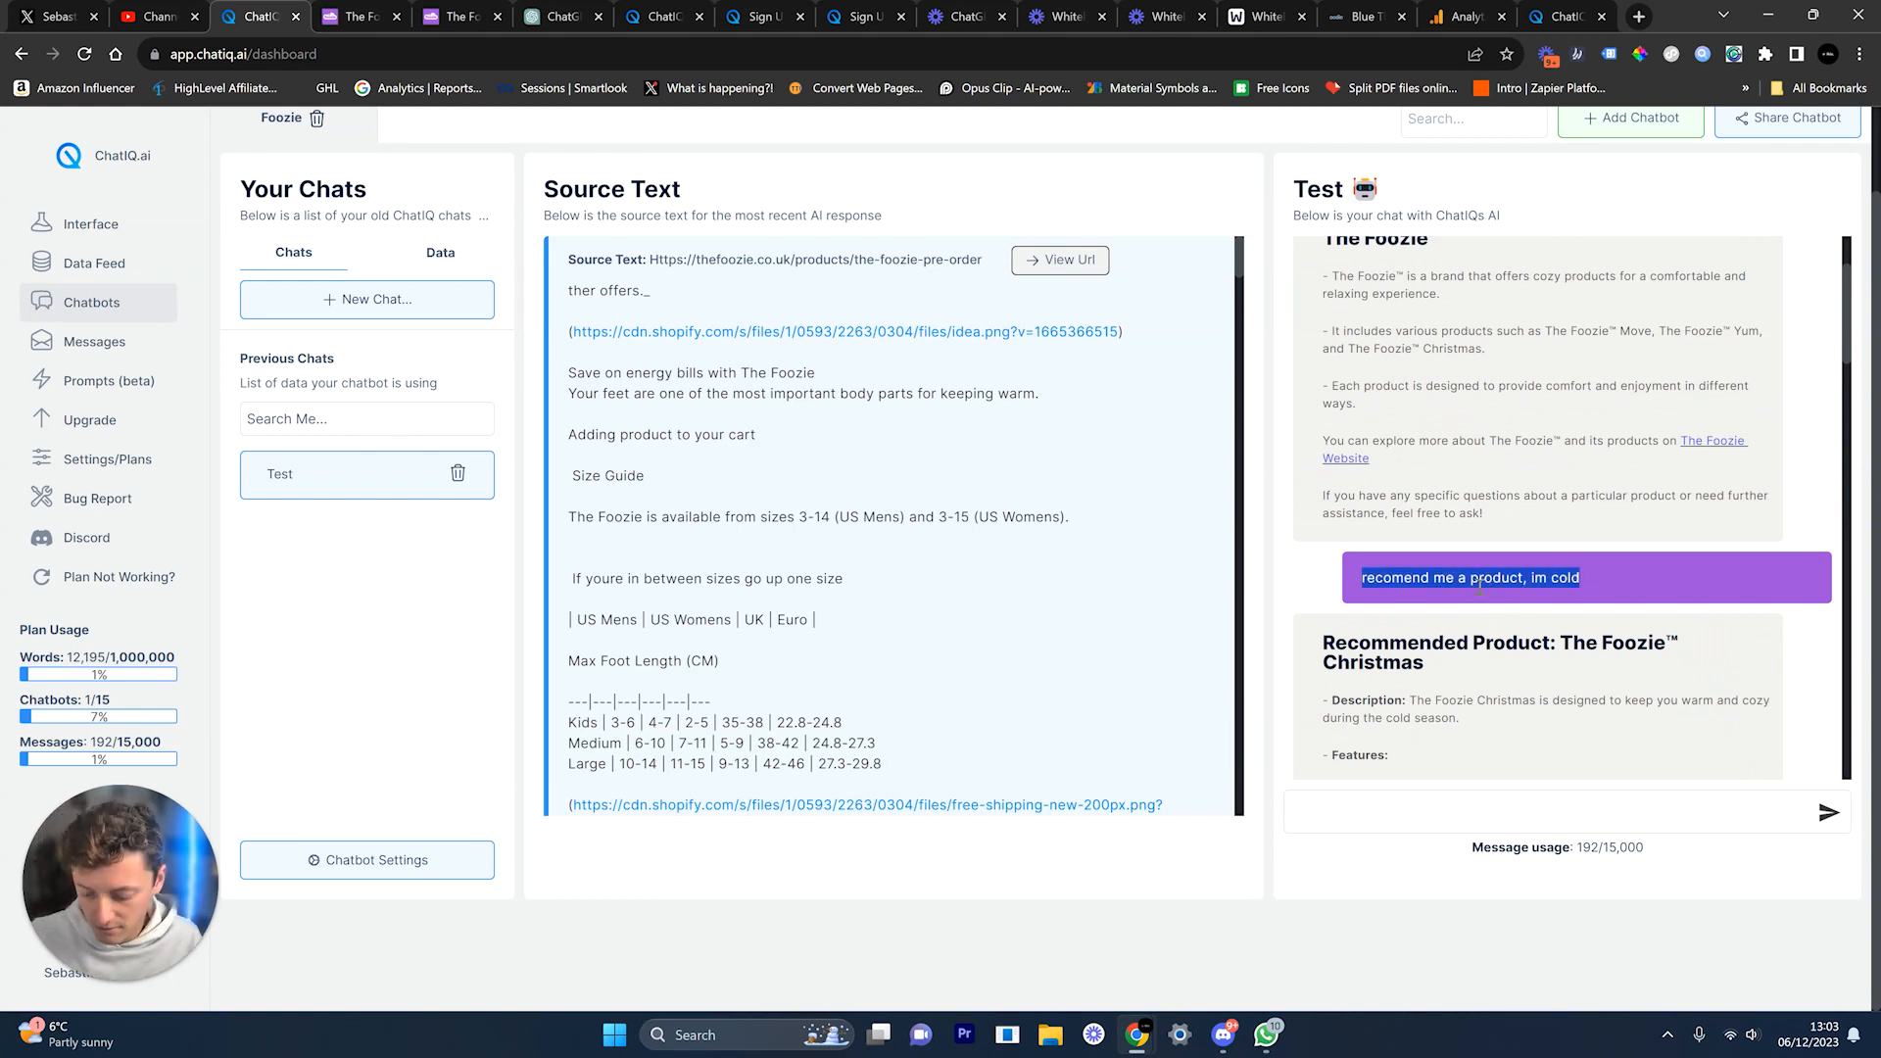
pyautogui.click(458, 473)
pyautogui.click(679, 586)
pyautogui.click(1108, 694)
pyautogui.click(1109, 698)
pyautogui.click(1163, 716)
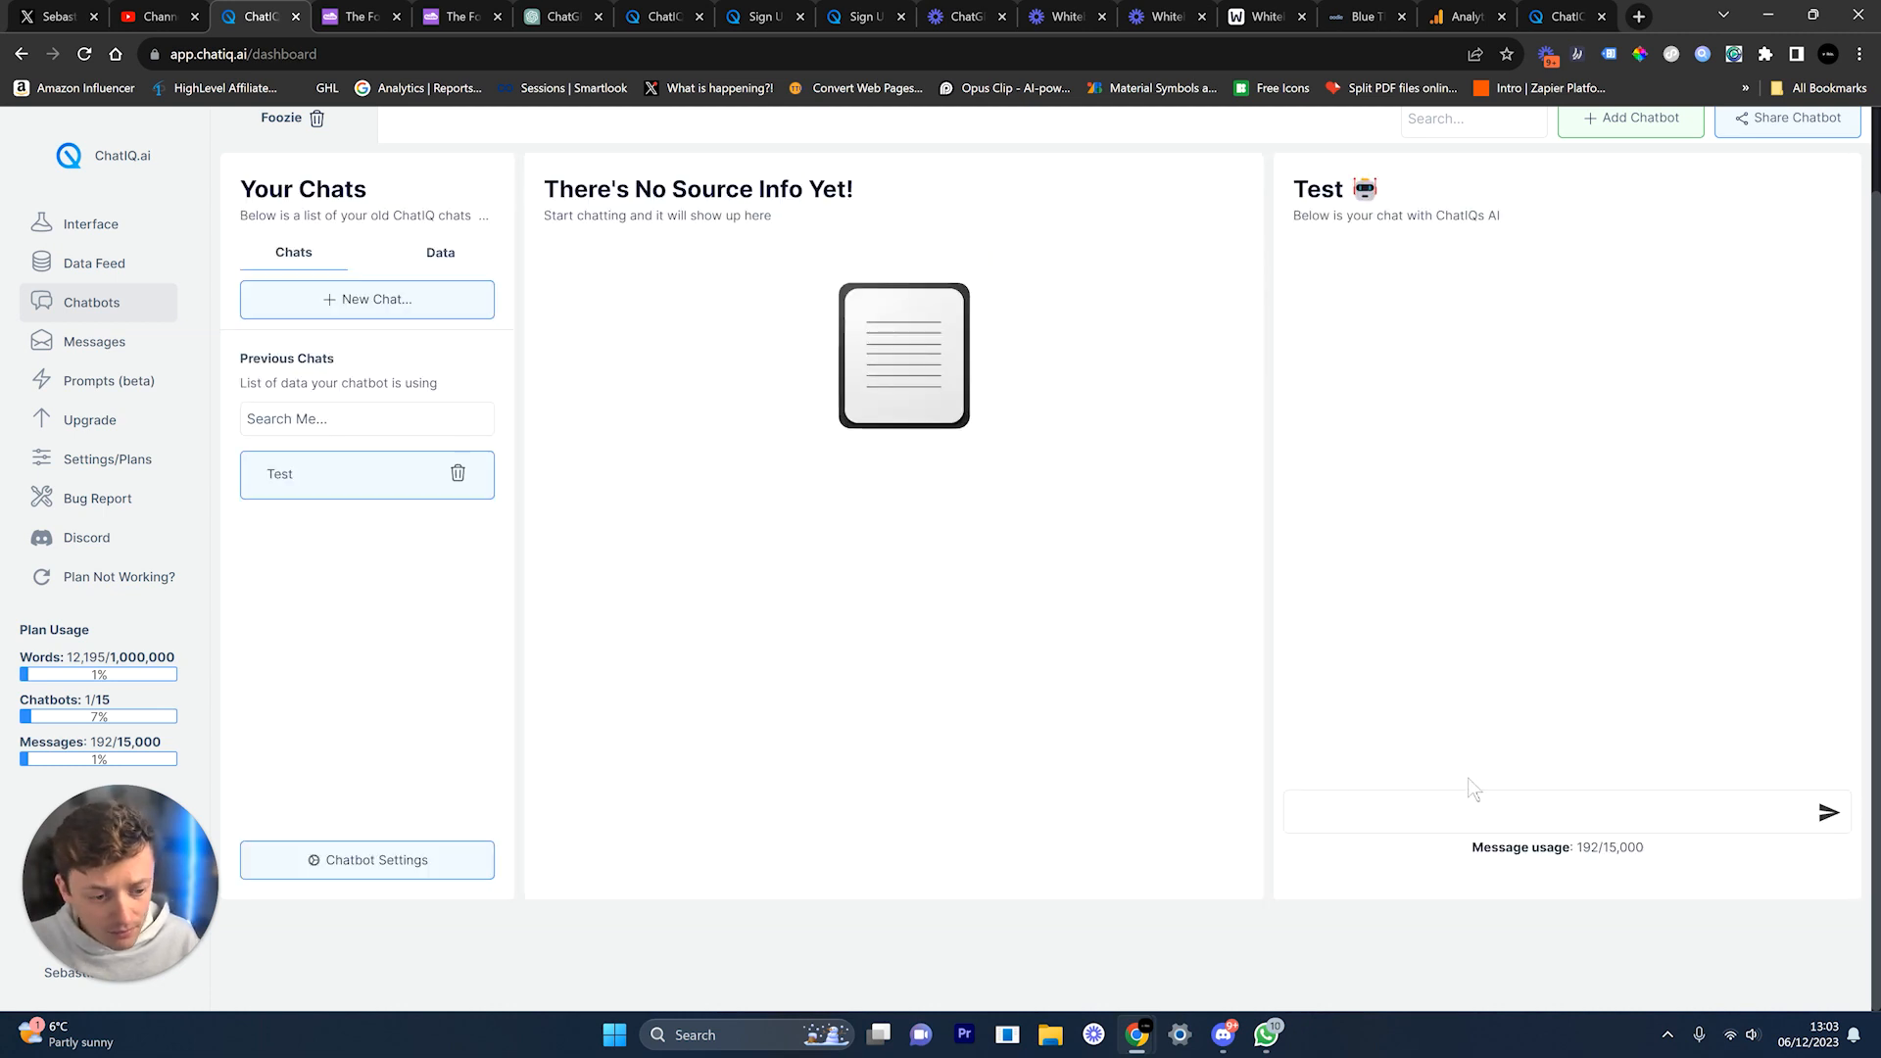
# Step: Paste and send the cold-feet product request to the Foozie bot
pyautogui.click(1467, 811)
pyautogui.hotkey('ctrl', 'v')
pyautogui.scroll(2, 1432, 910)
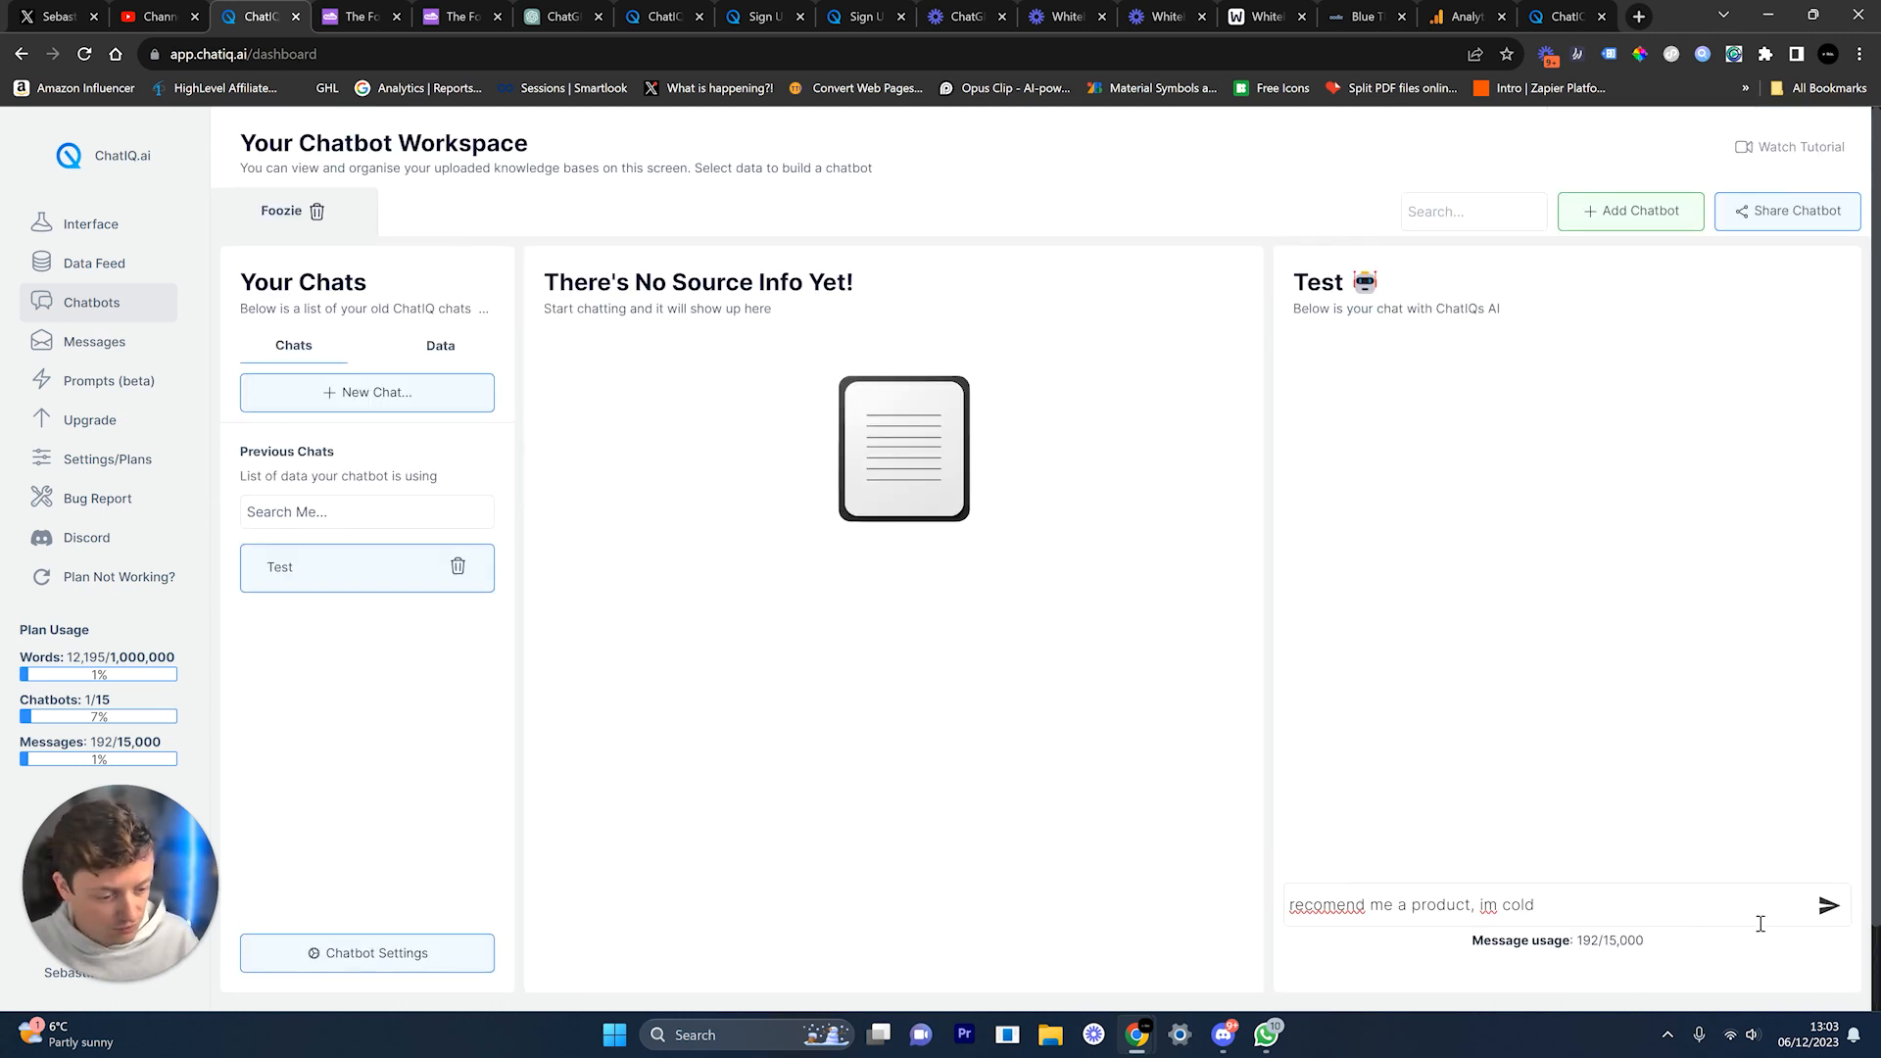
pyautogui.click(1831, 908)
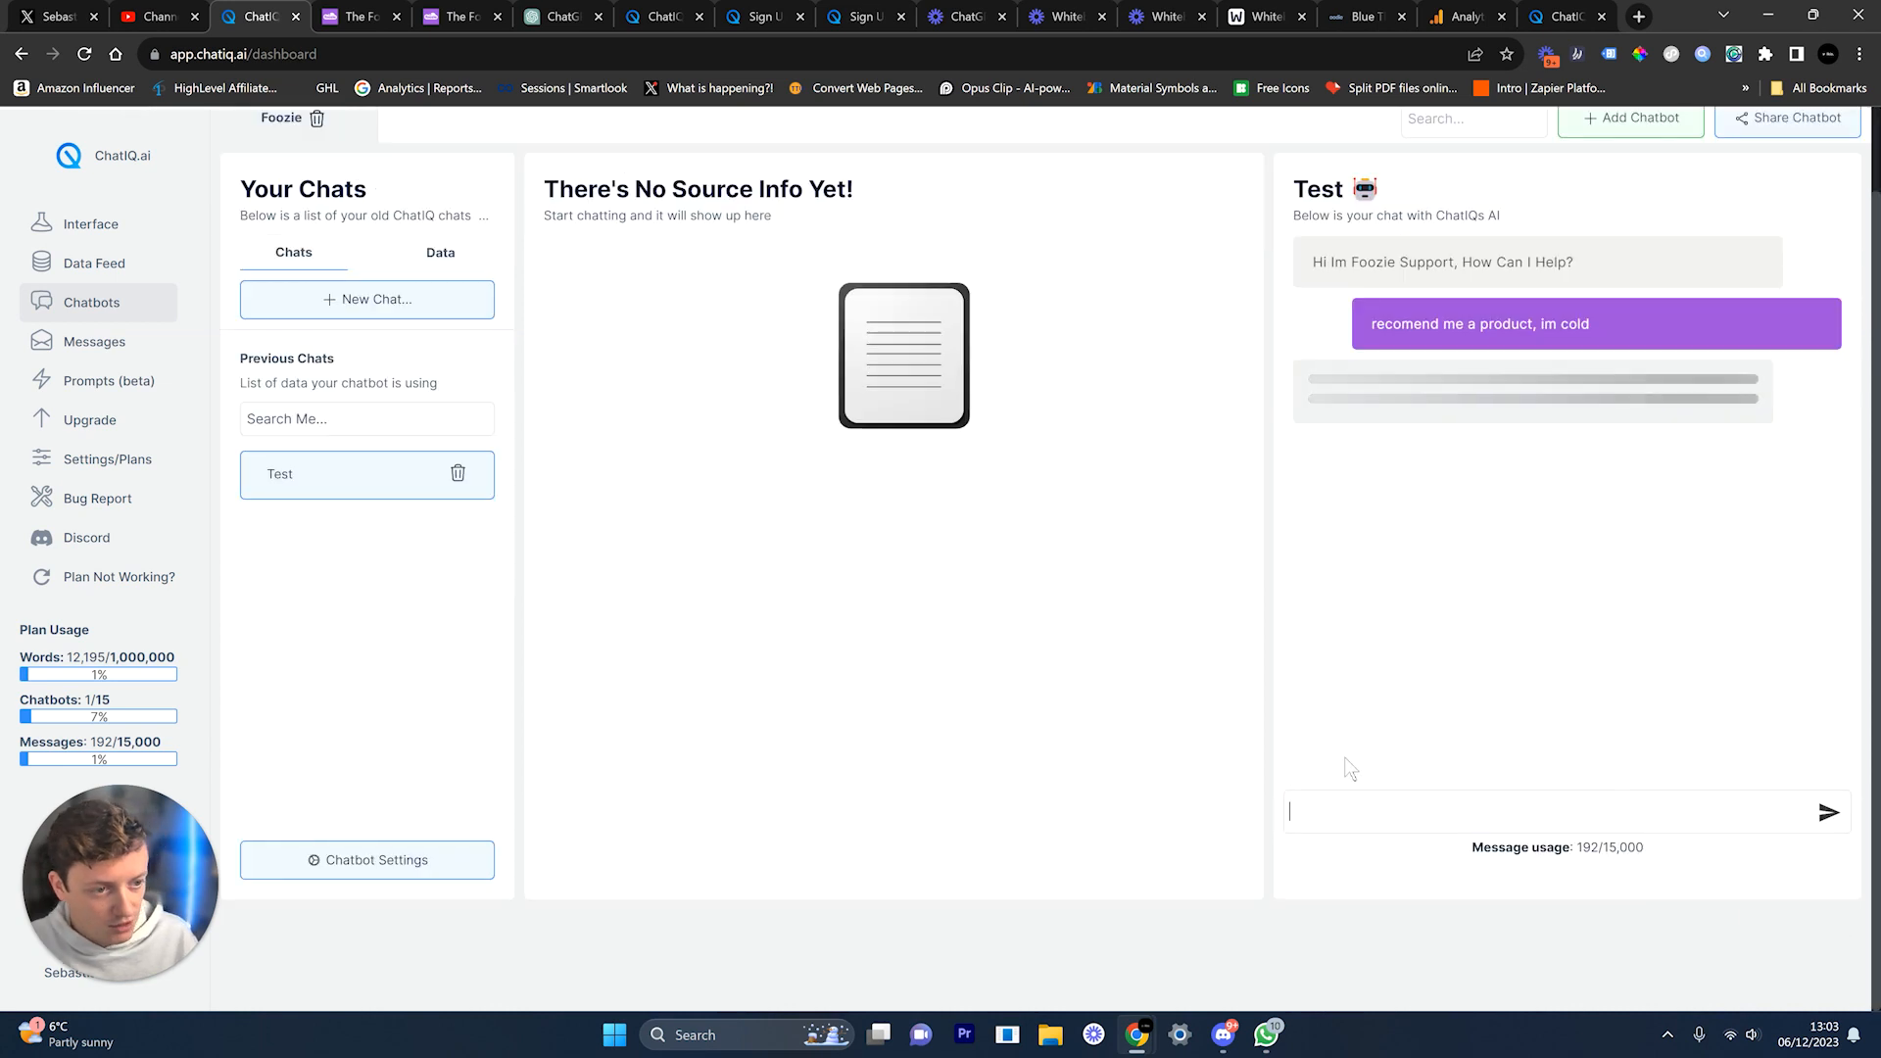
pyautogui.scroll(2, 1343, 768)
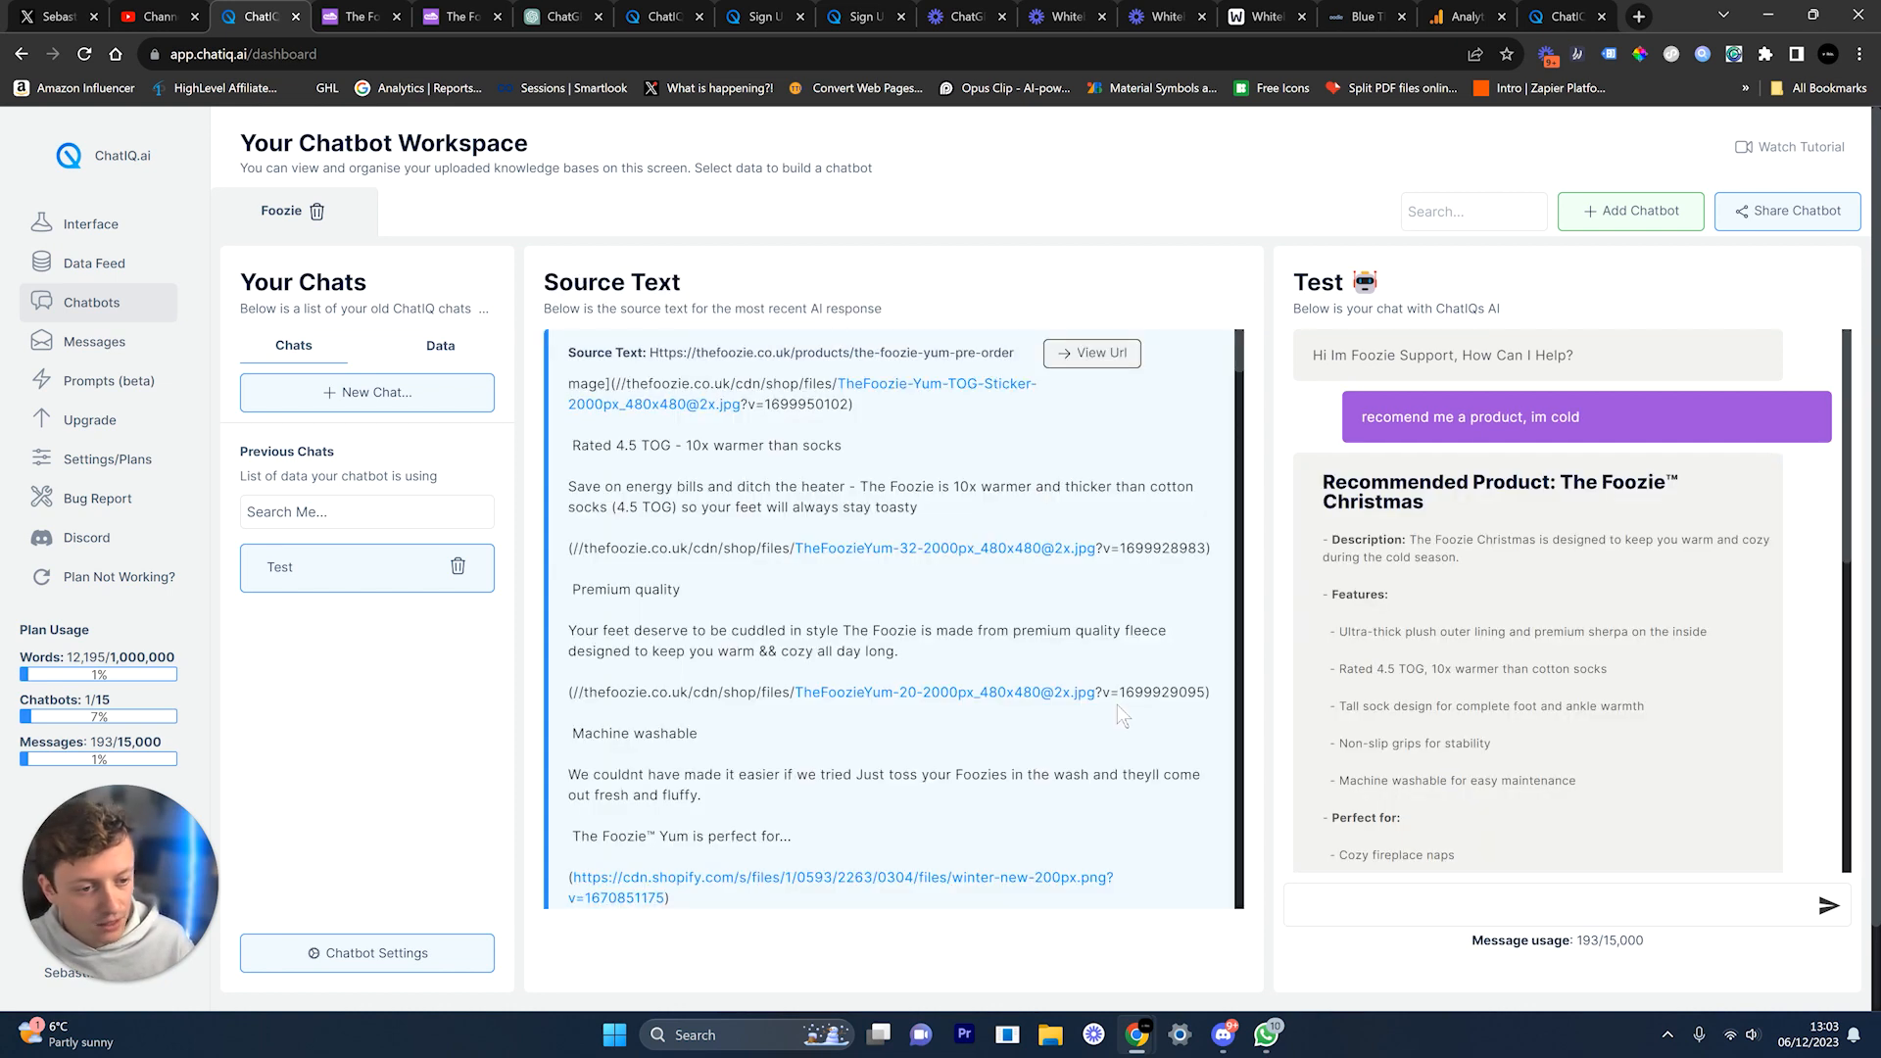
pyautogui.scroll(-10, 1474, 487)
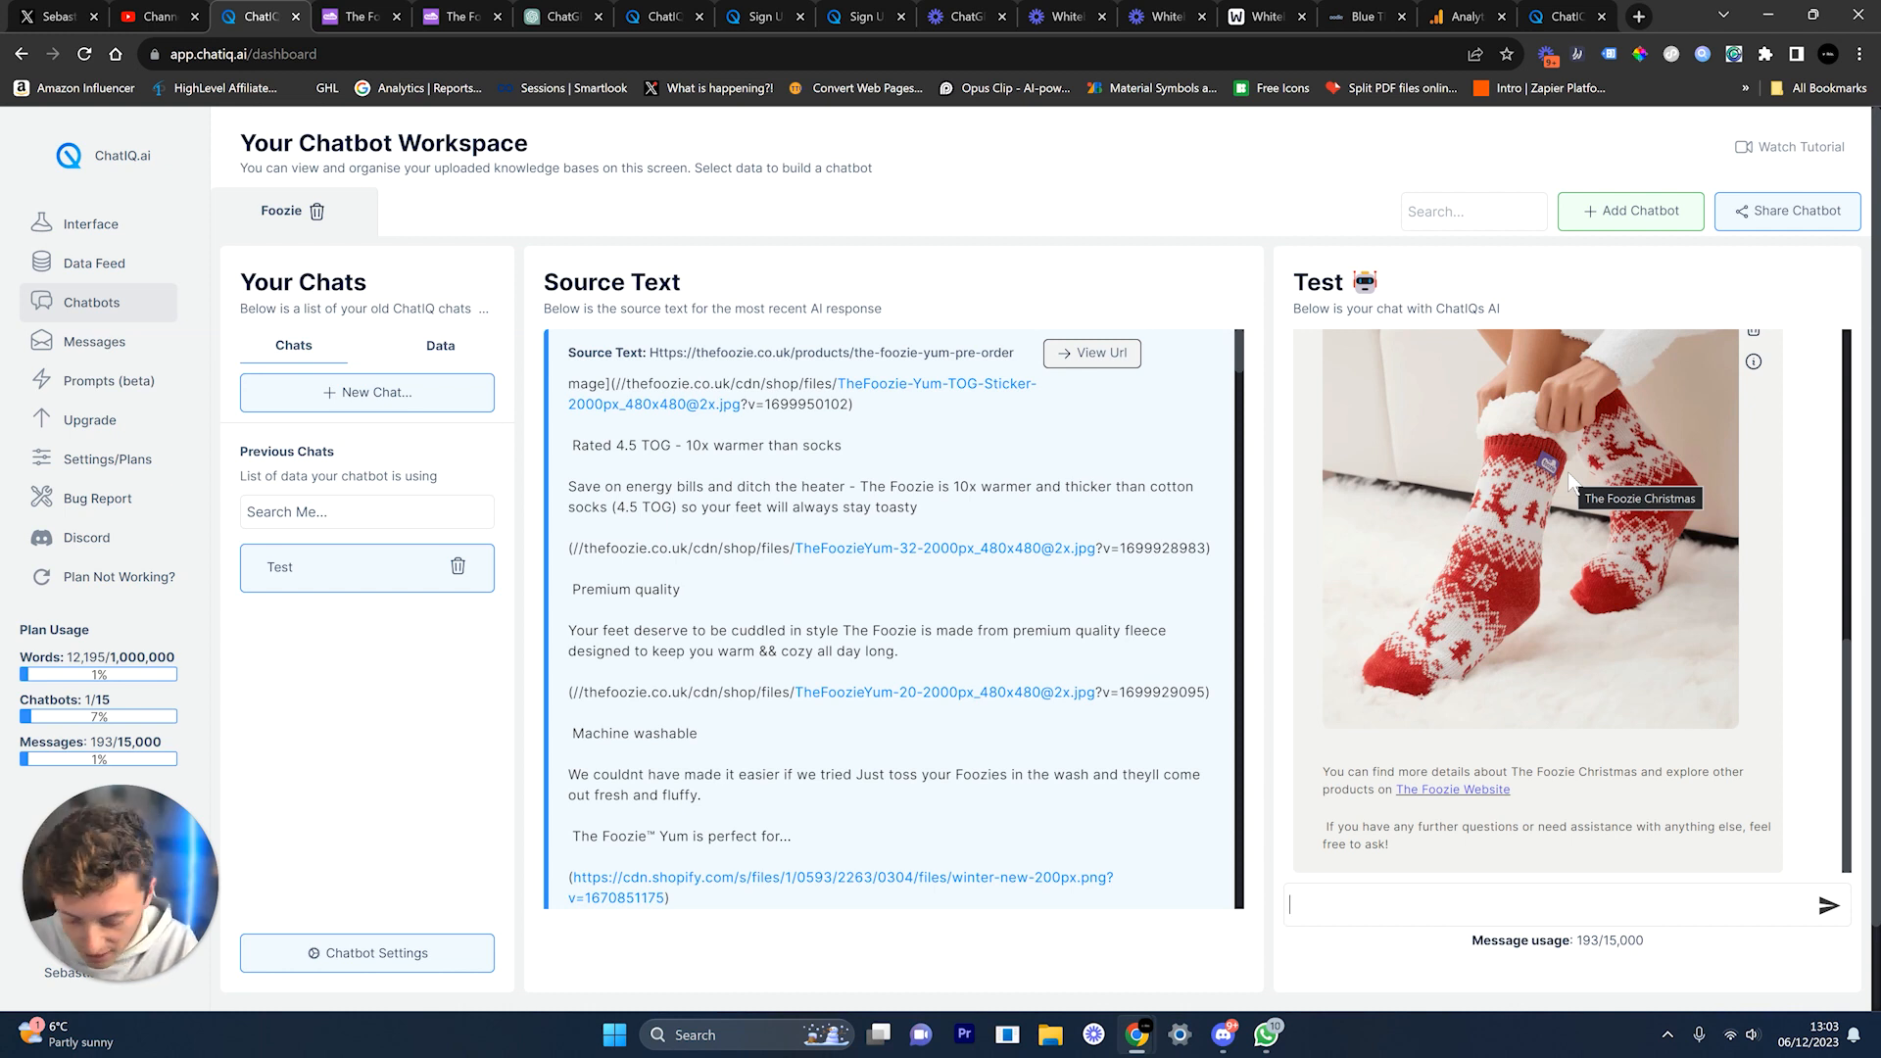
# Step: Draft a follow-up ('ok this looks...') asking whether it stretches for large feet
pyautogui.write('ok')
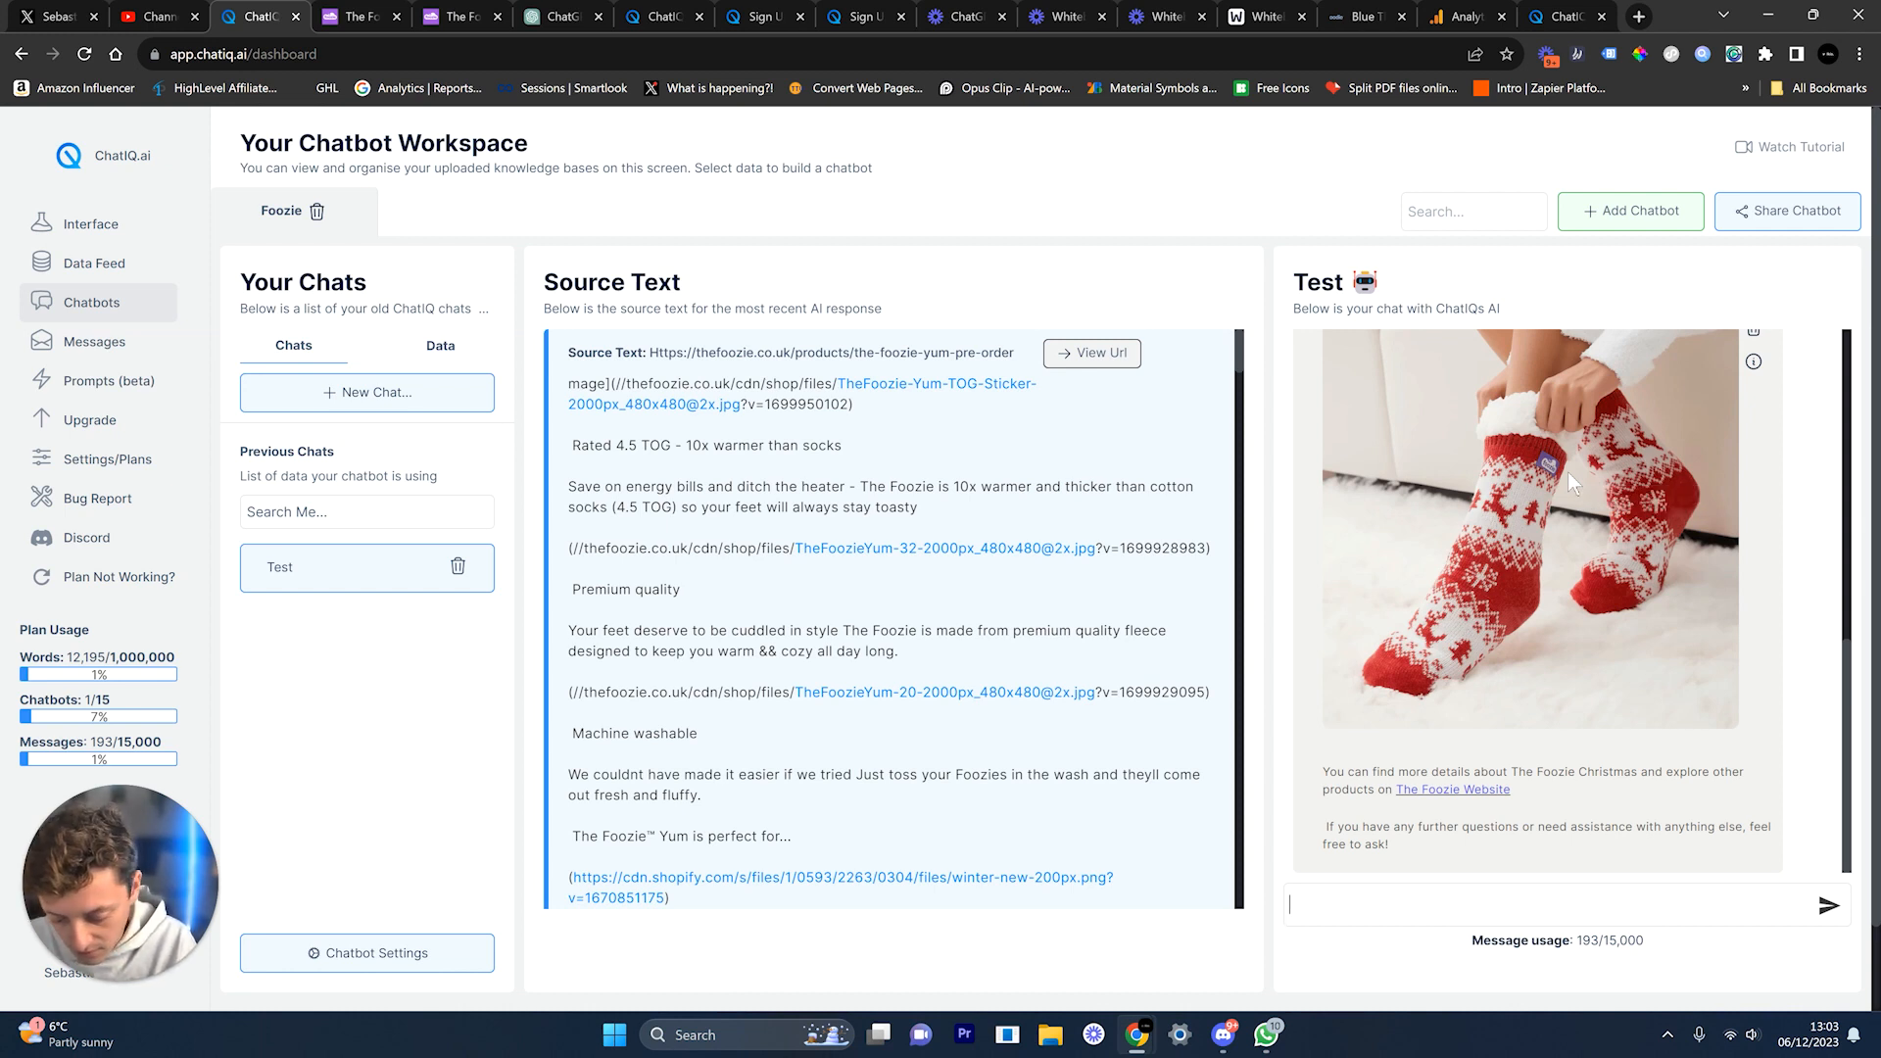
pyautogui.write('this looks cool, what si')
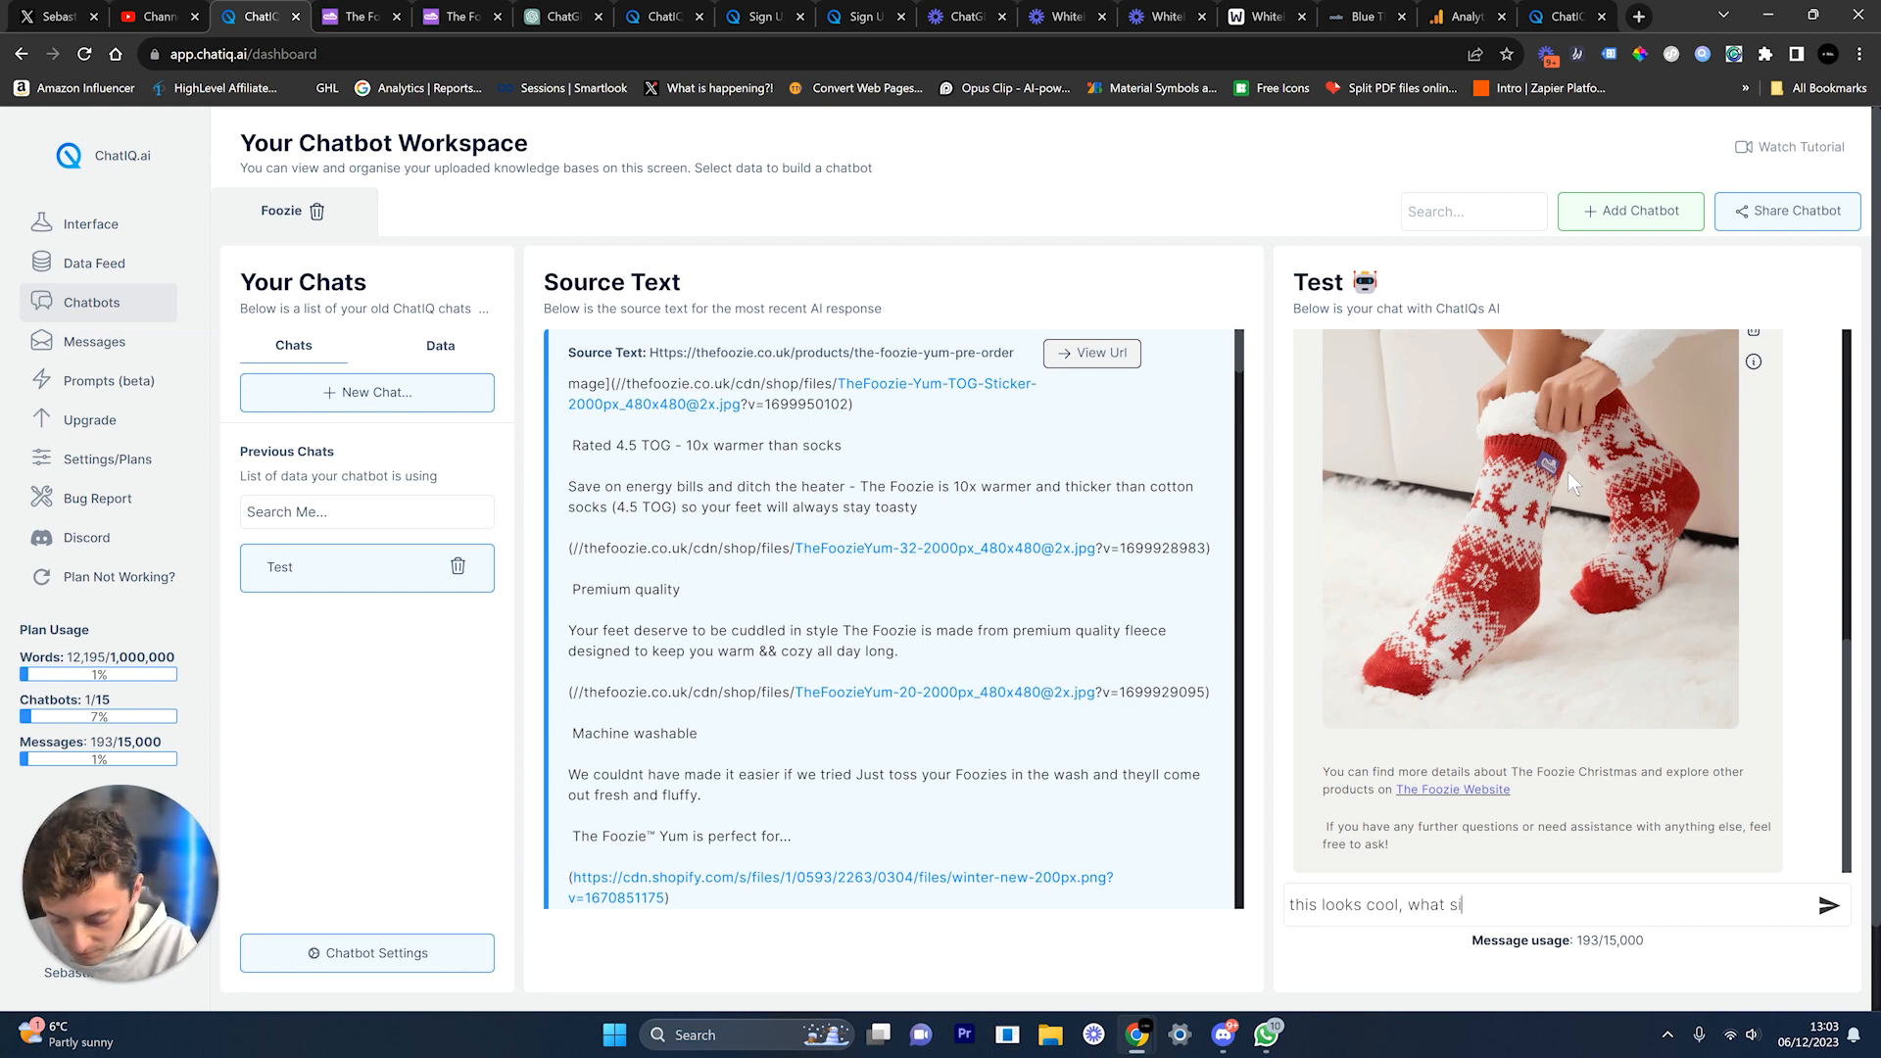
pyautogui.press('BackSpace')
pyautogui.press('BackSpace')
pyautogui.press('BackSpace')
pyautogui.press('BackSpace')
pyautogui.press('BackSpace')
pyautogui.press('BackSpace')
pyautogui.press('BackSpace')
pyautogui.press('BackSpace')
pyautogui.press('BackSpace')
pyautogui.press('BackSpace')
pyautogui.press('BackSpace')
pyautogui.press('BackSpace')
pyautogui.press('BackSpace')
pyautogui.press('BackSpace')
pyautogui.press('BackSpace')
pyautogui.press('BackSpace')
pyautogui.press('BackSpace')
pyautogui.press('BackSpace')
pyautogui.press('BackSpace')
pyautogui.press('BackSpace')
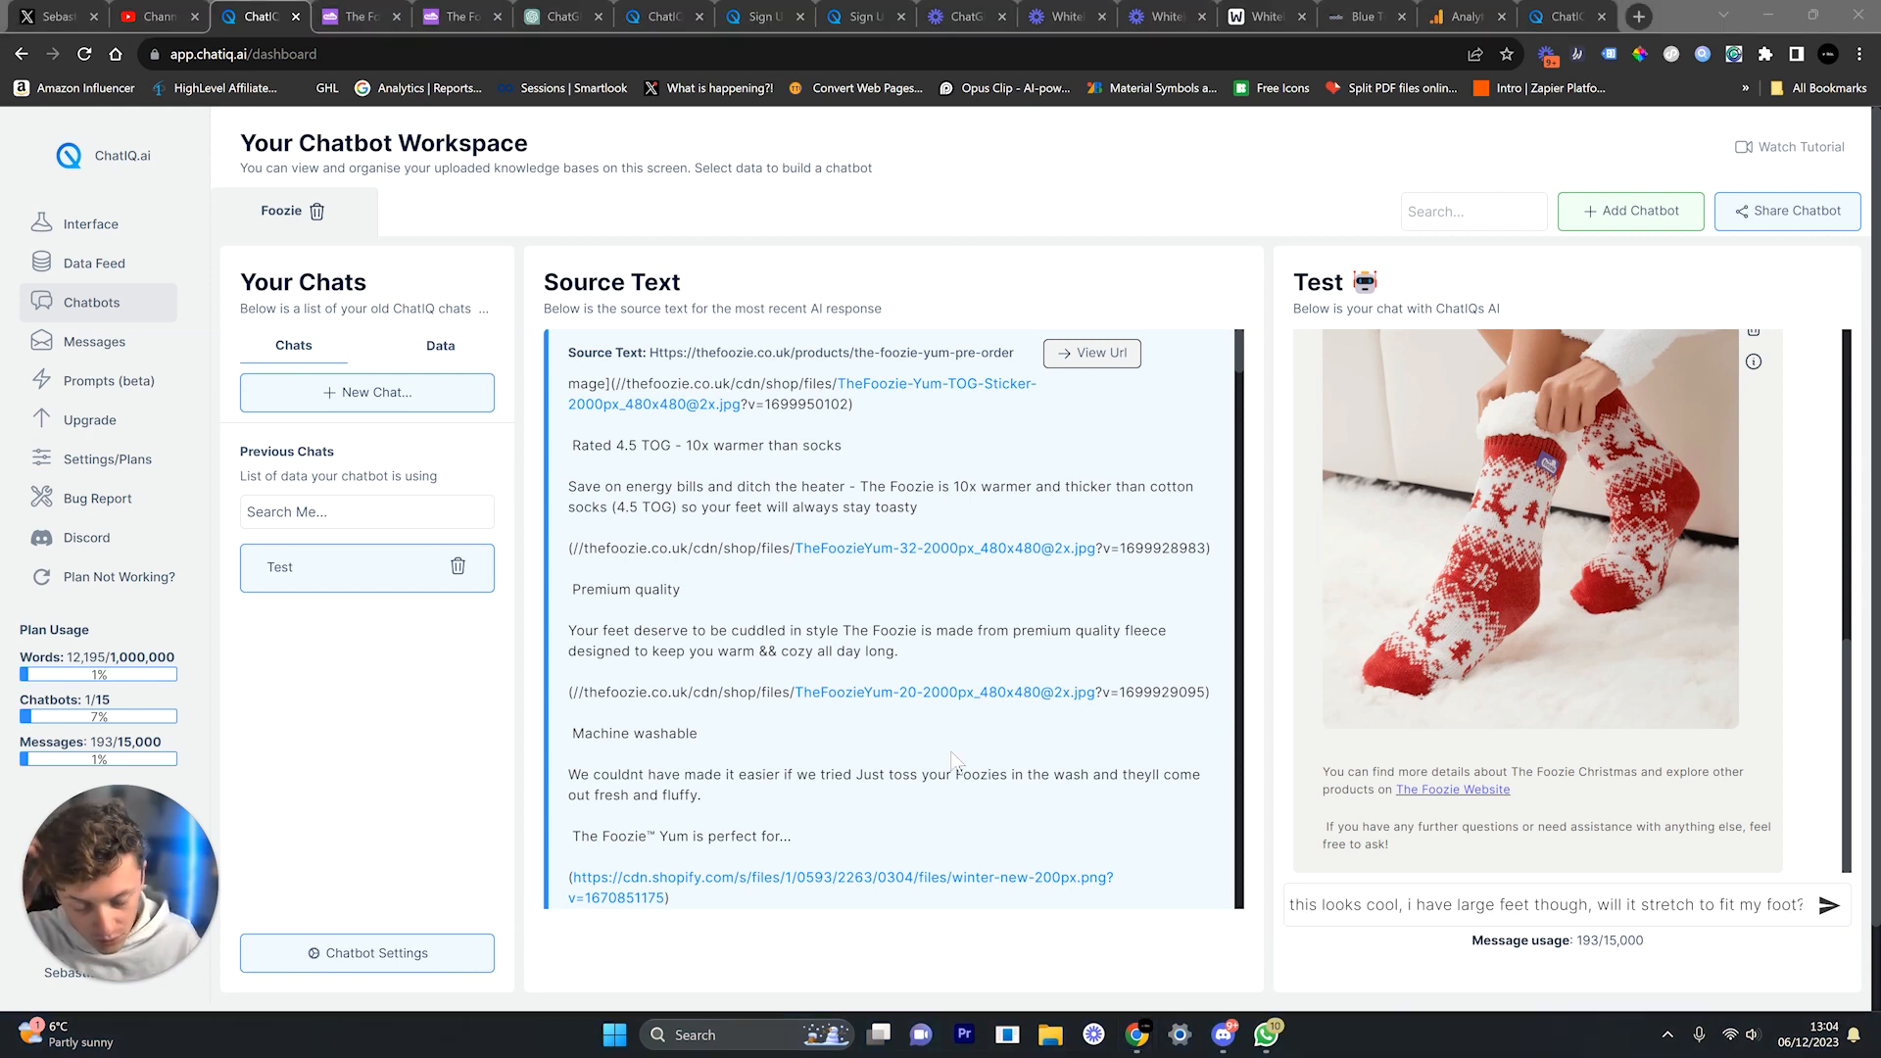
pyautogui.moveTo(1350, 915); pyautogui.dragTo(1291, 914)
pyautogui.click(1328, 924)
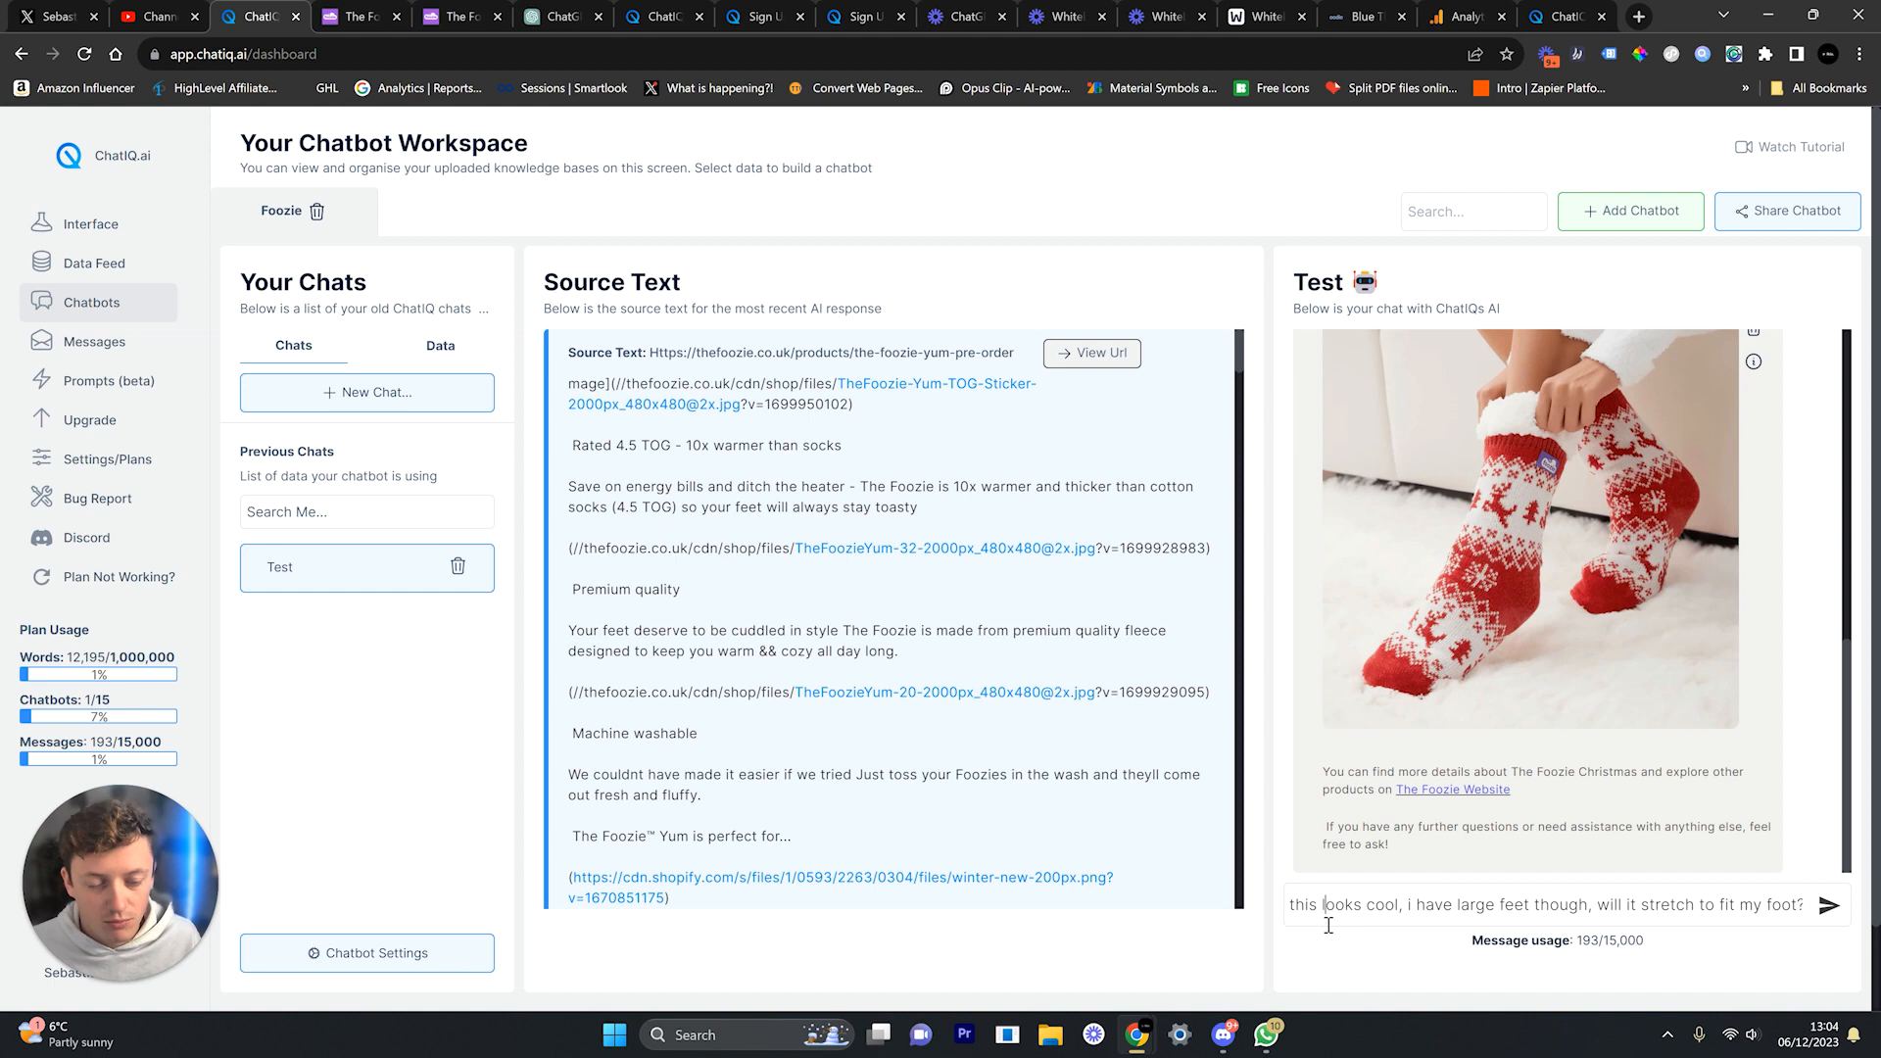
pyautogui.moveTo(1359, 905); pyautogui.dragTo(1823, 905)
pyautogui.click(1830, 906)
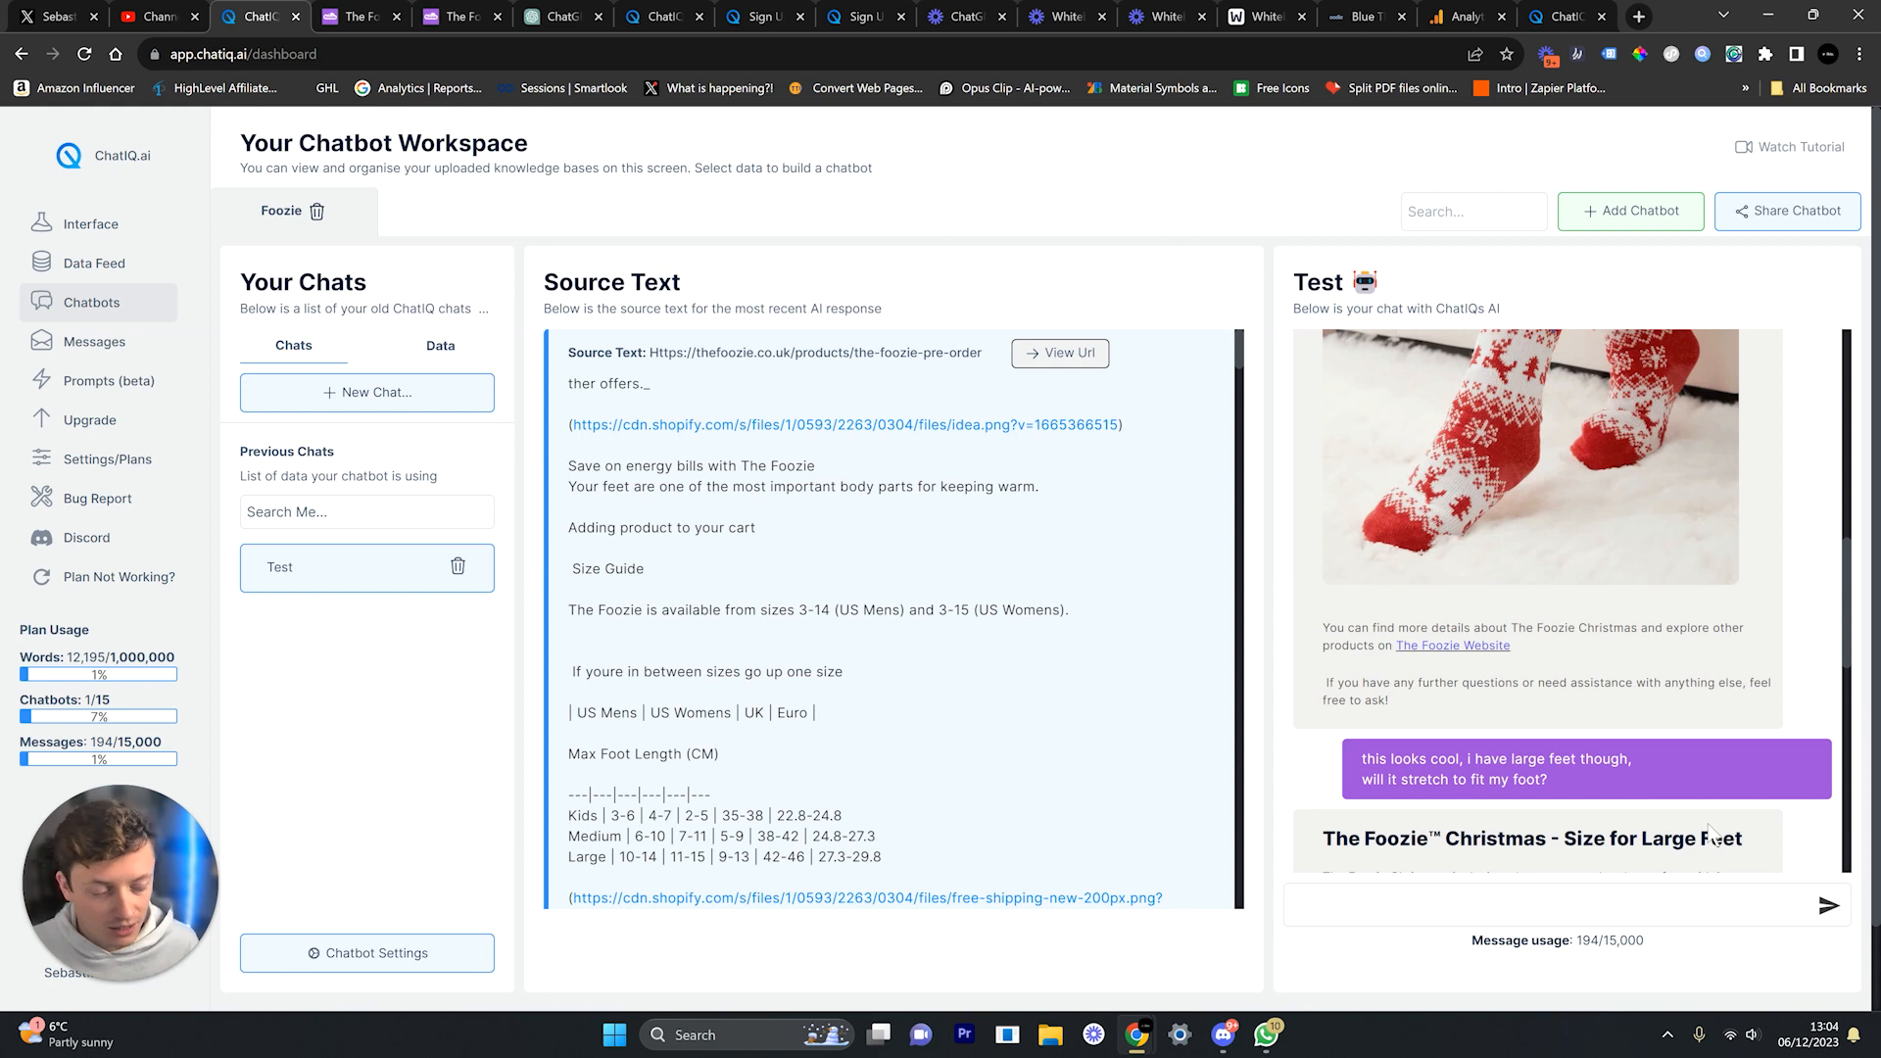
pyautogui.scroll(-1, 1611, 773)
pyautogui.moveTo(1325, 745); pyautogui.dragTo(1759, 742)
pyautogui.scroll(-3, 1634, 679)
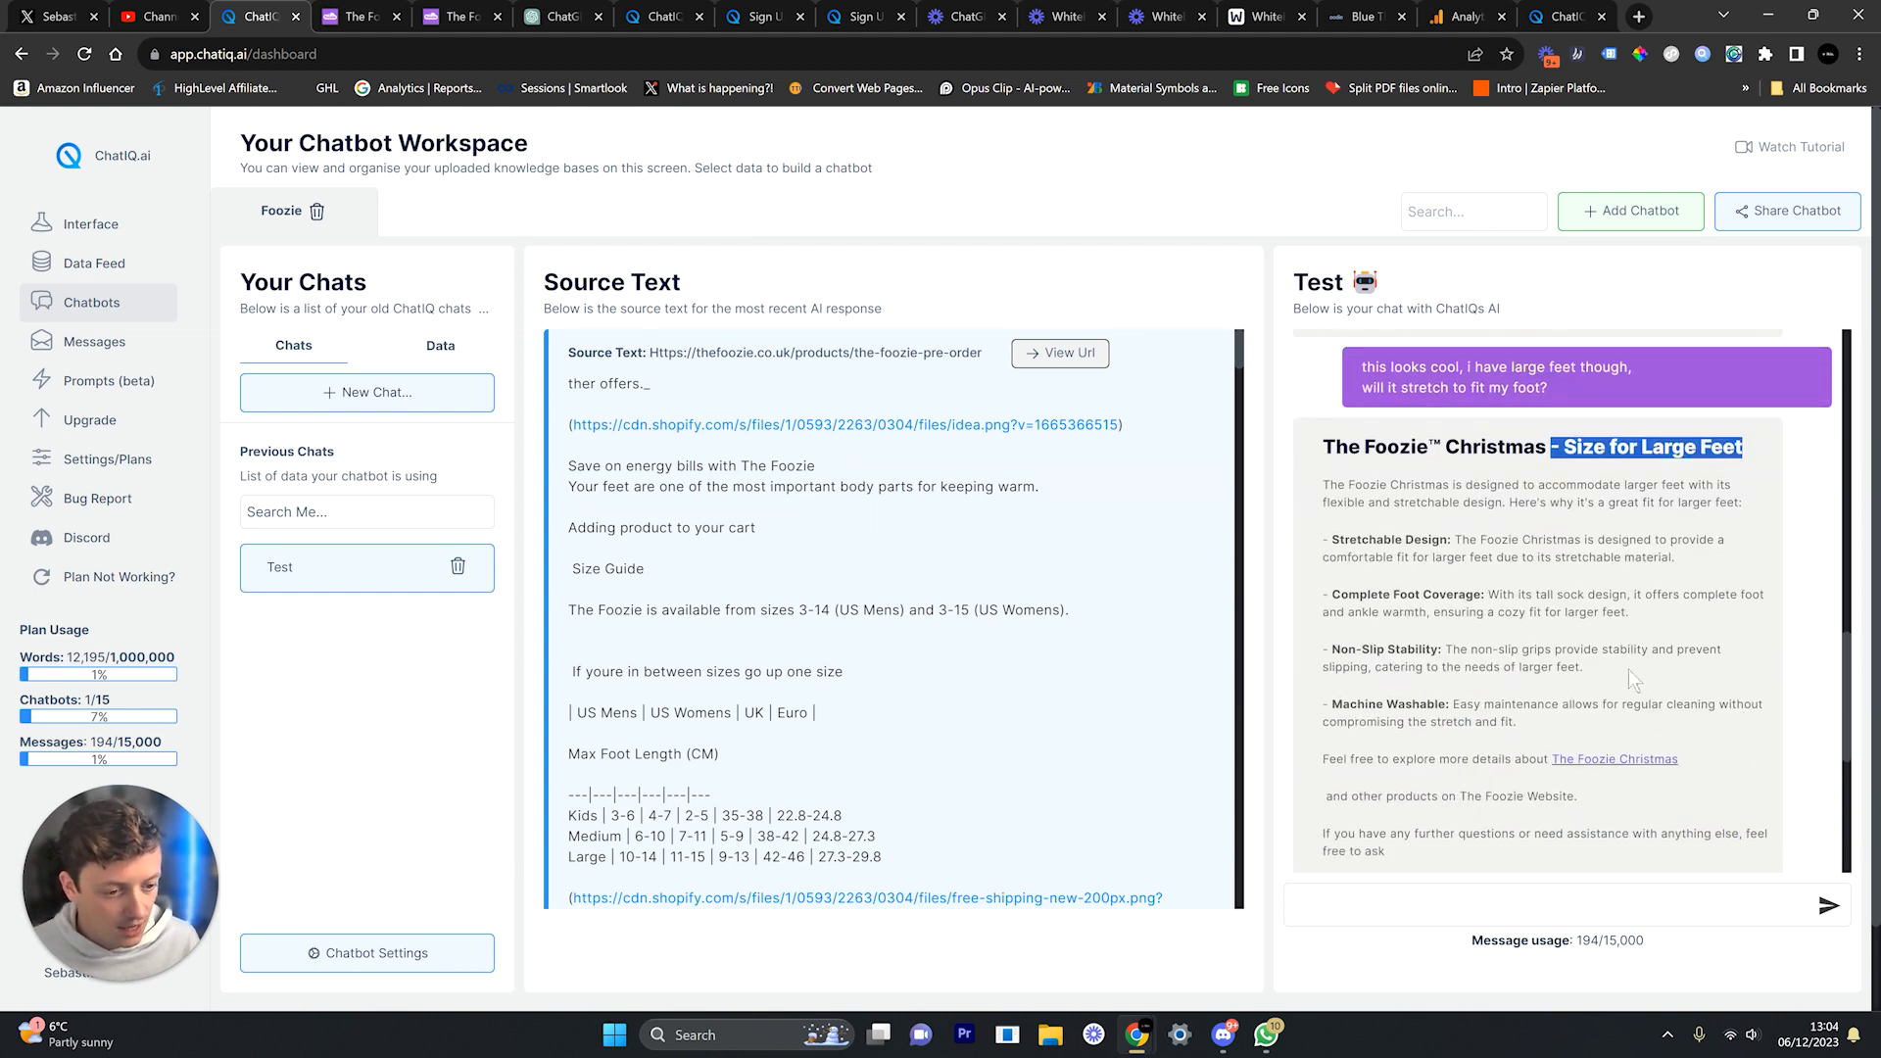
pyautogui.moveTo(1434, 541); pyautogui.dragTo(1350, 539)
pyautogui.scroll(-1, 1447, 595)
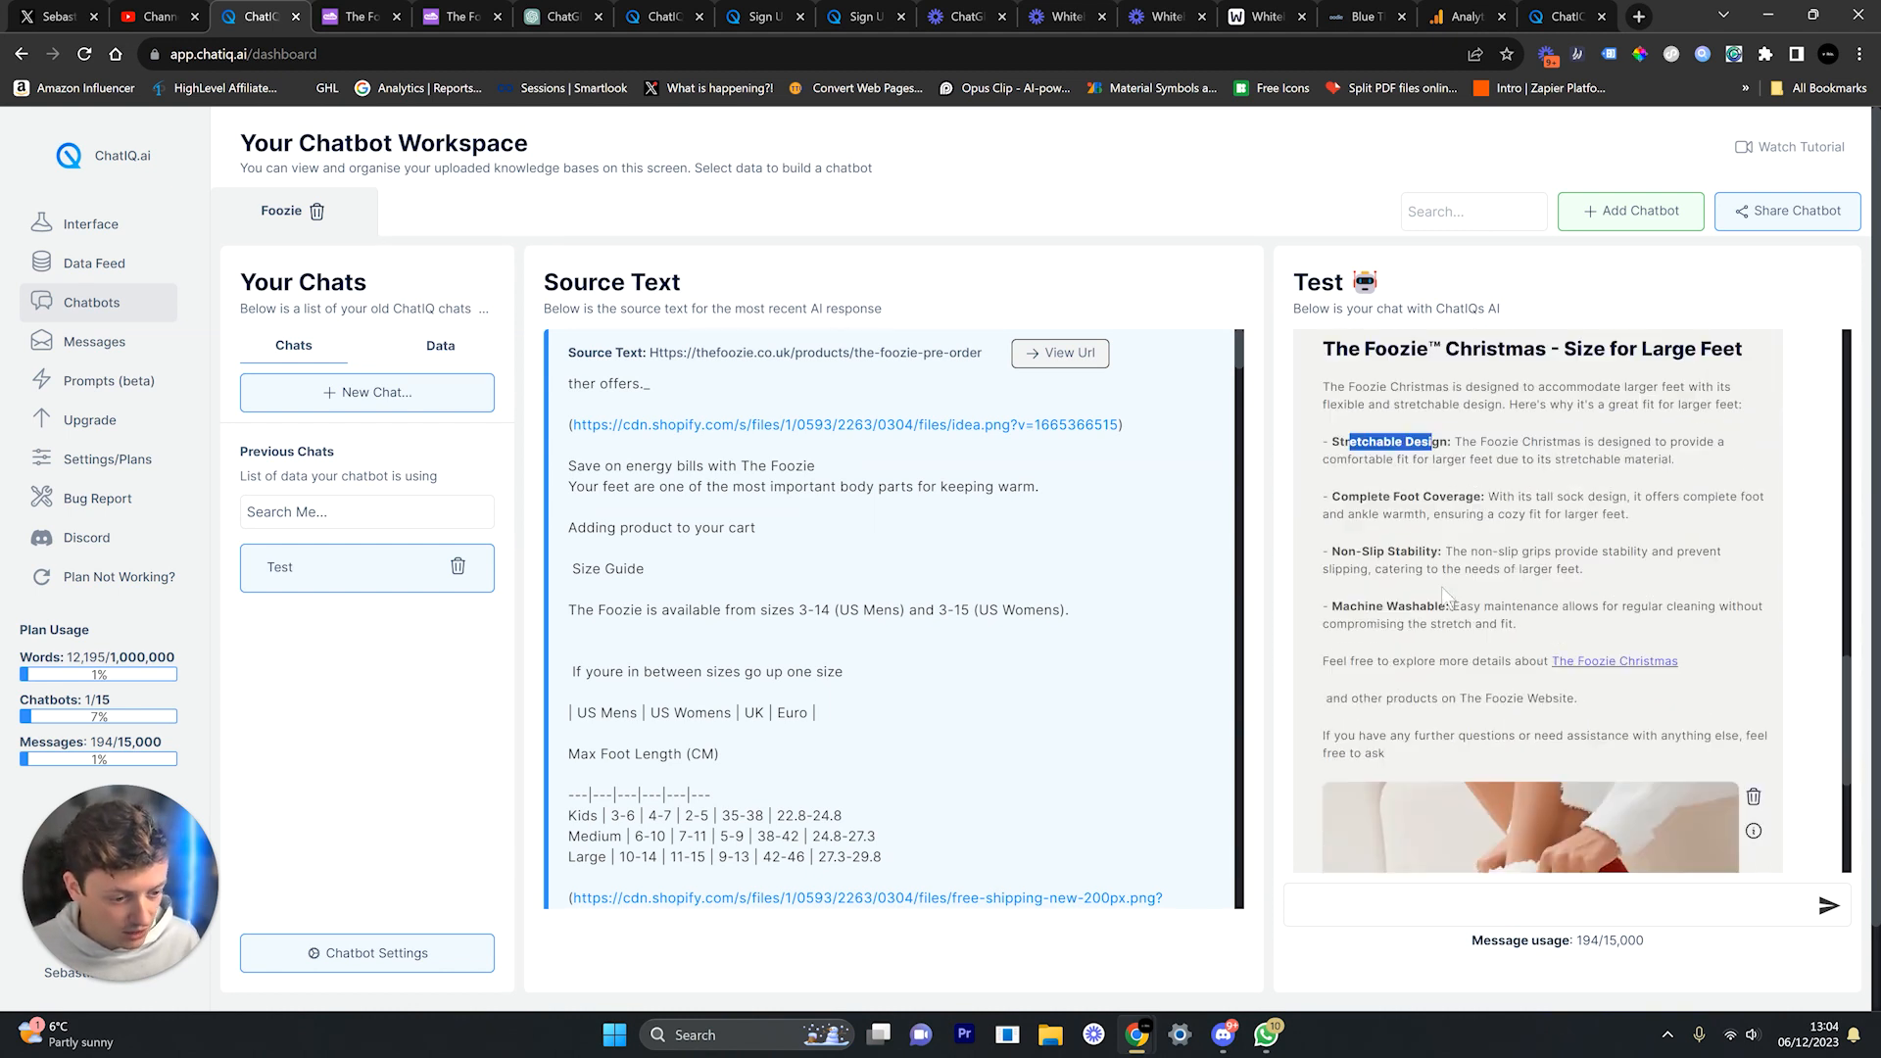
pyautogui.scroll(-1, 1447, 596)
pyautogui.scroll(1, 1446, 595)
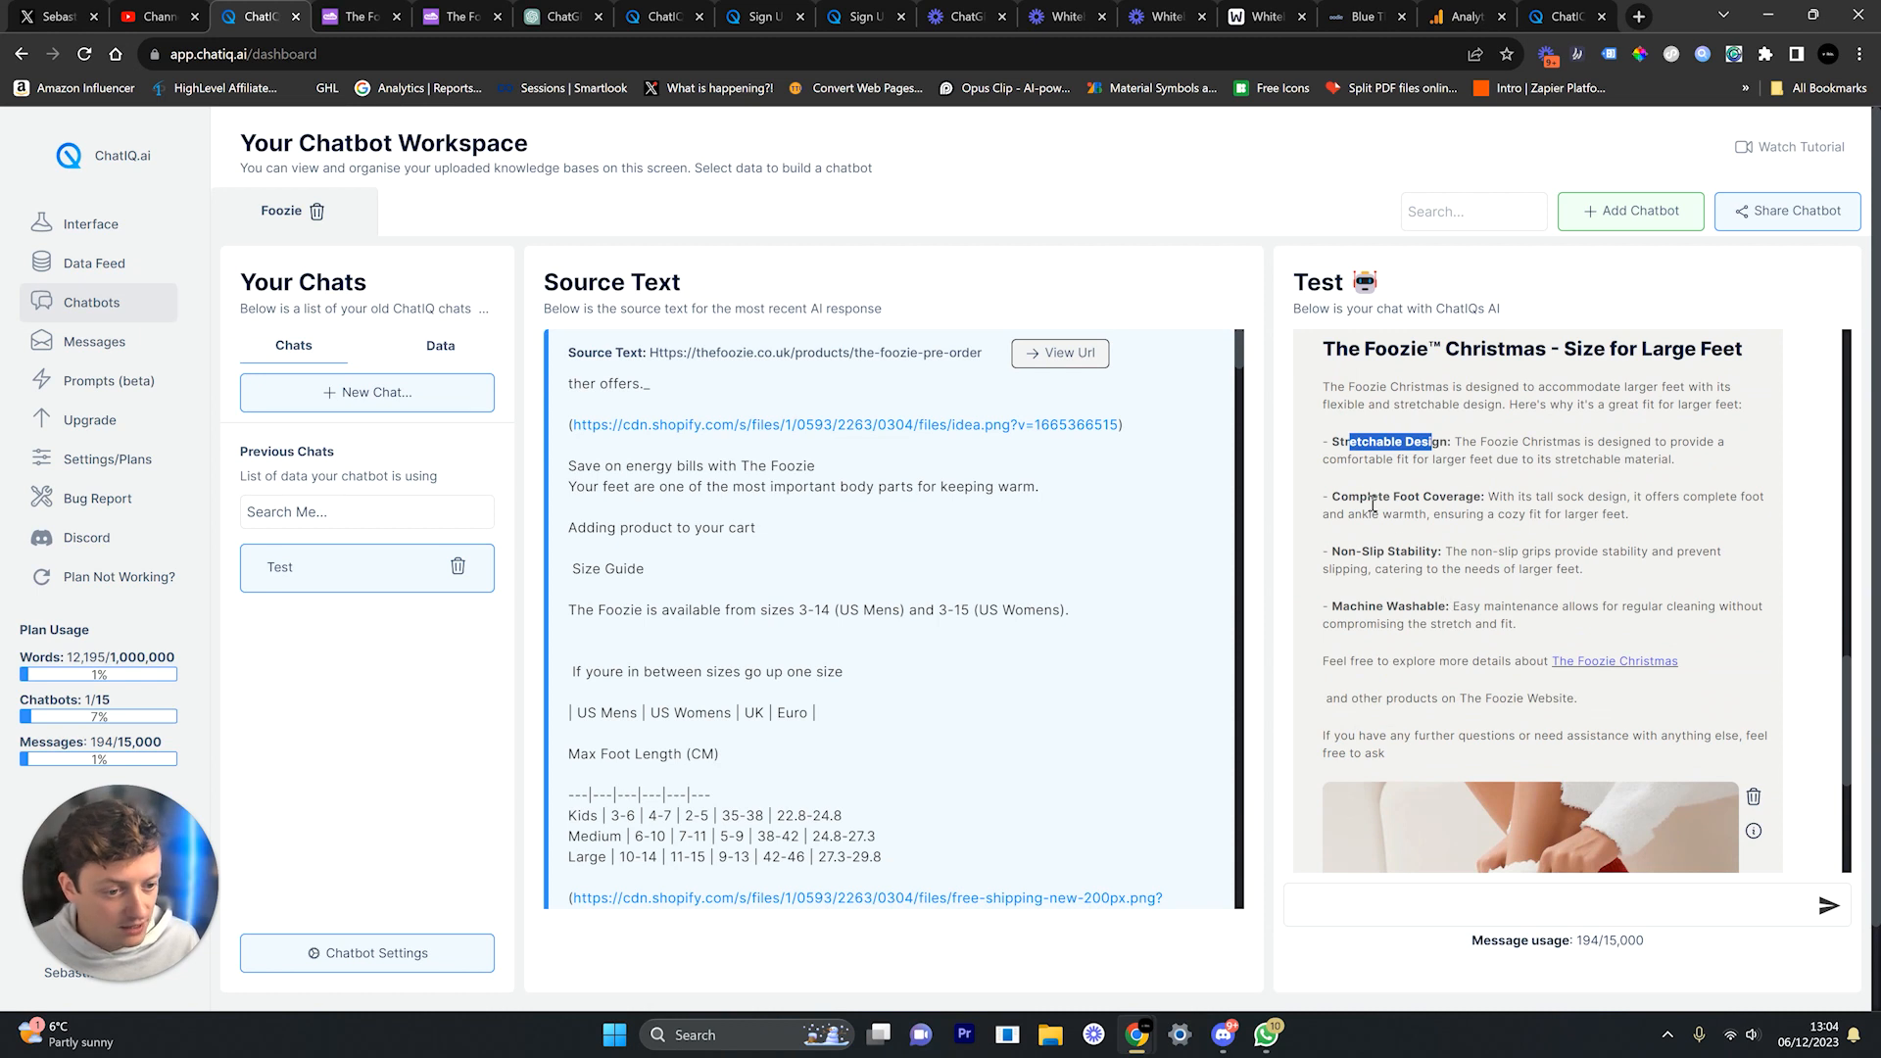
pyautogui.moveTo(1370, 497); pyautogui.dragTo(1447, 497)
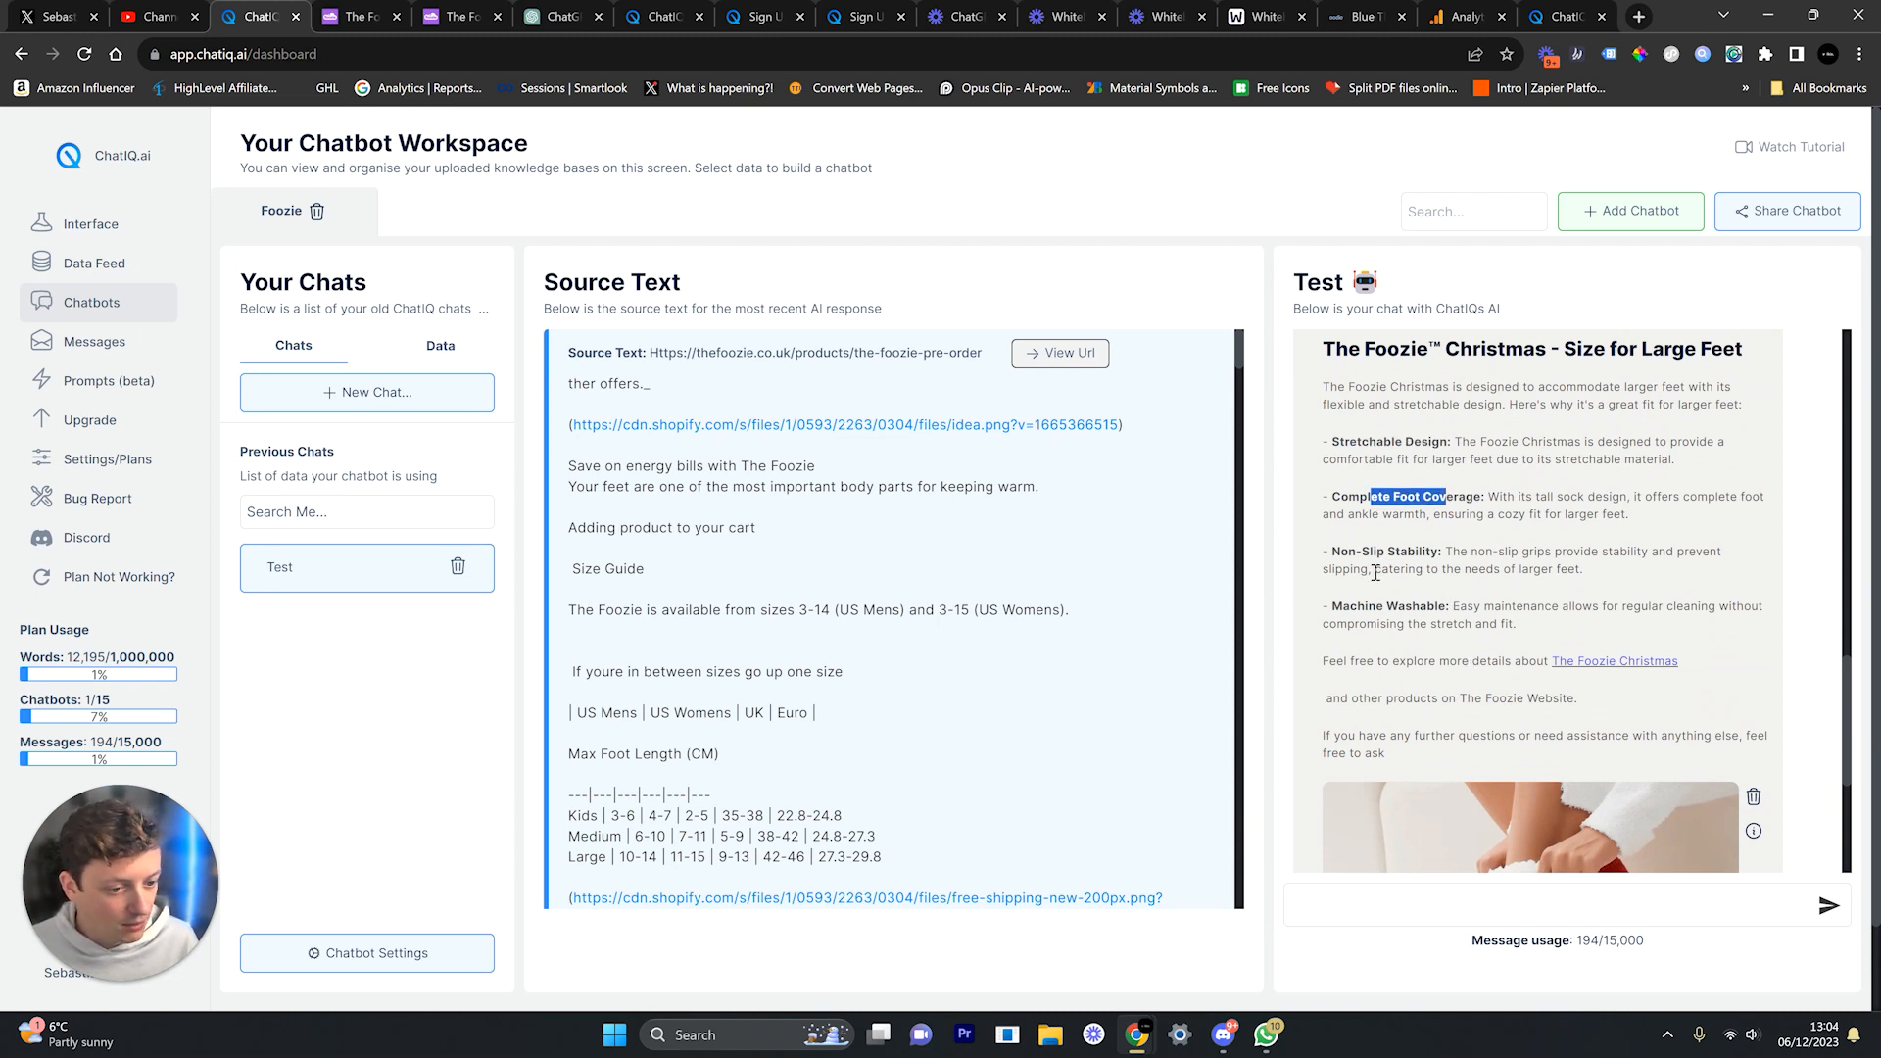
pyautogui.moveTo(1370, 551); pyautogui.dragTo(1405, 607)
pyautogui.scroll(7, 1438, 660)
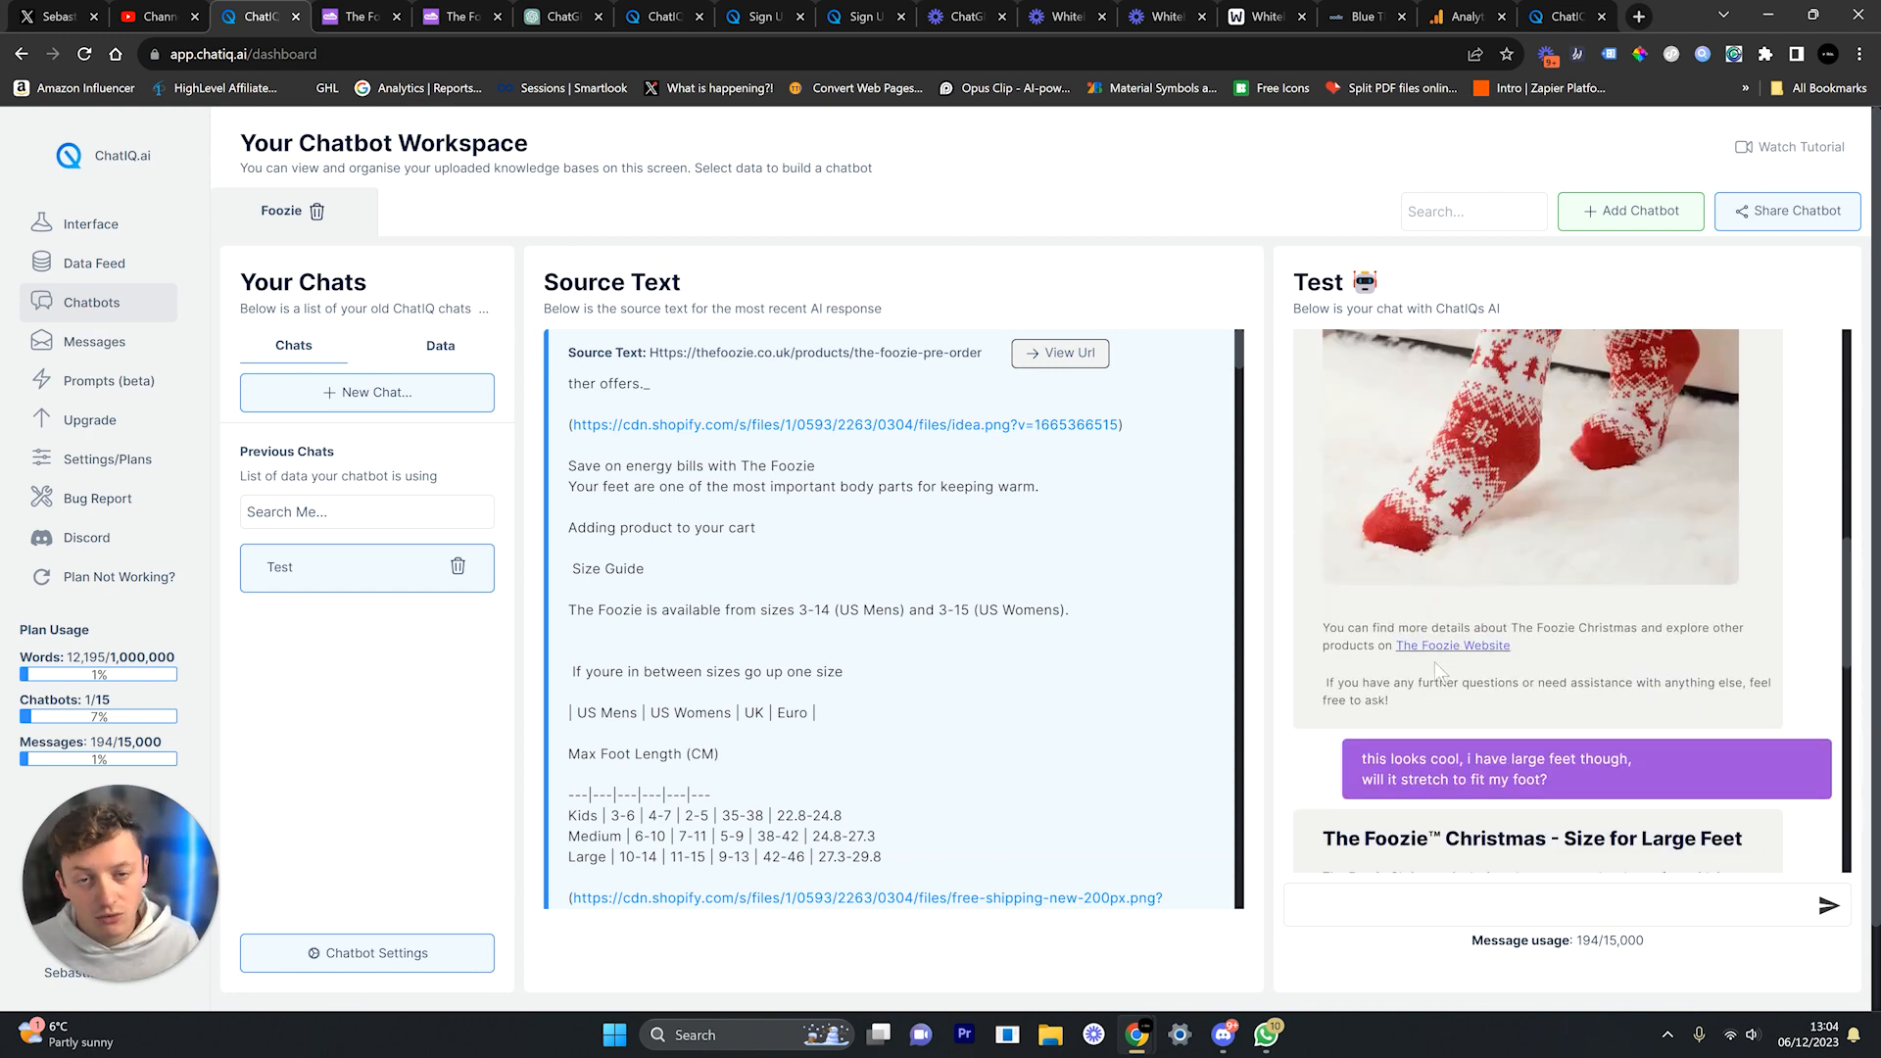
pyautogui.scroll(-7, 1436, 670)
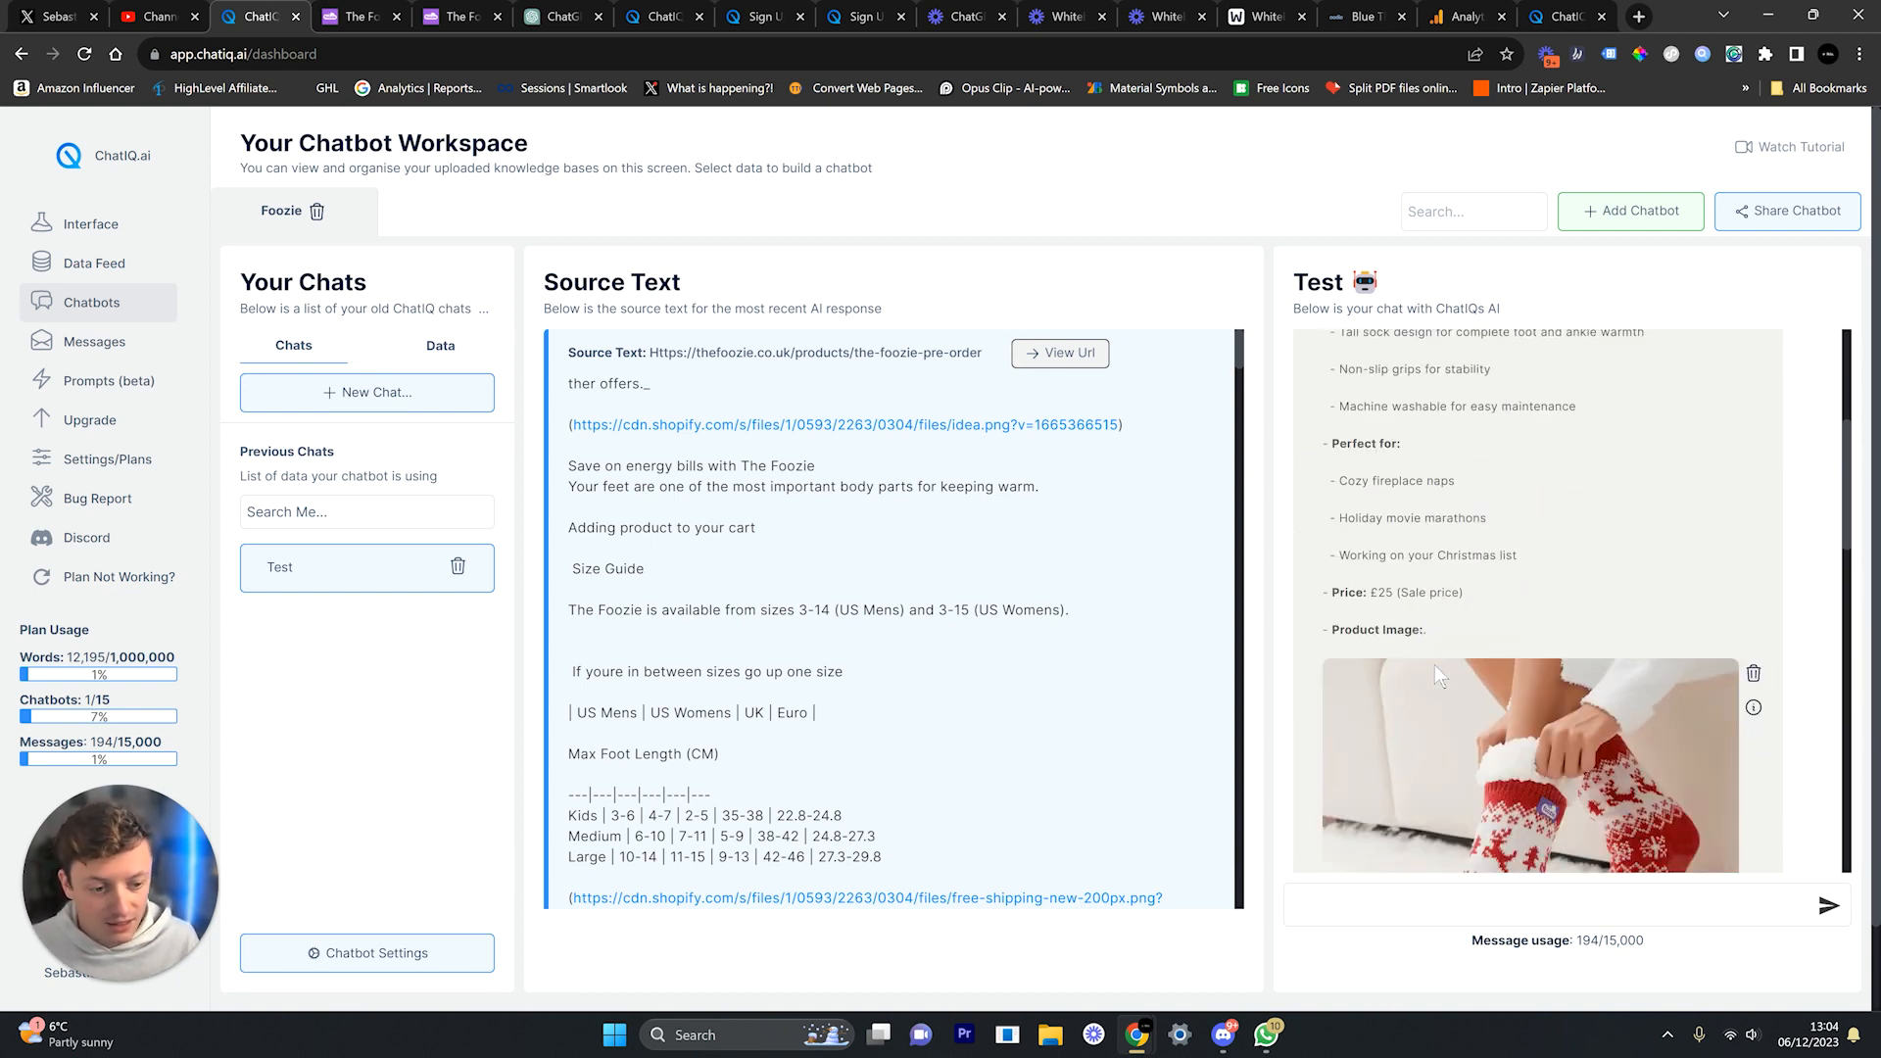
pyautogui.scroll(-15, 1434, 664)
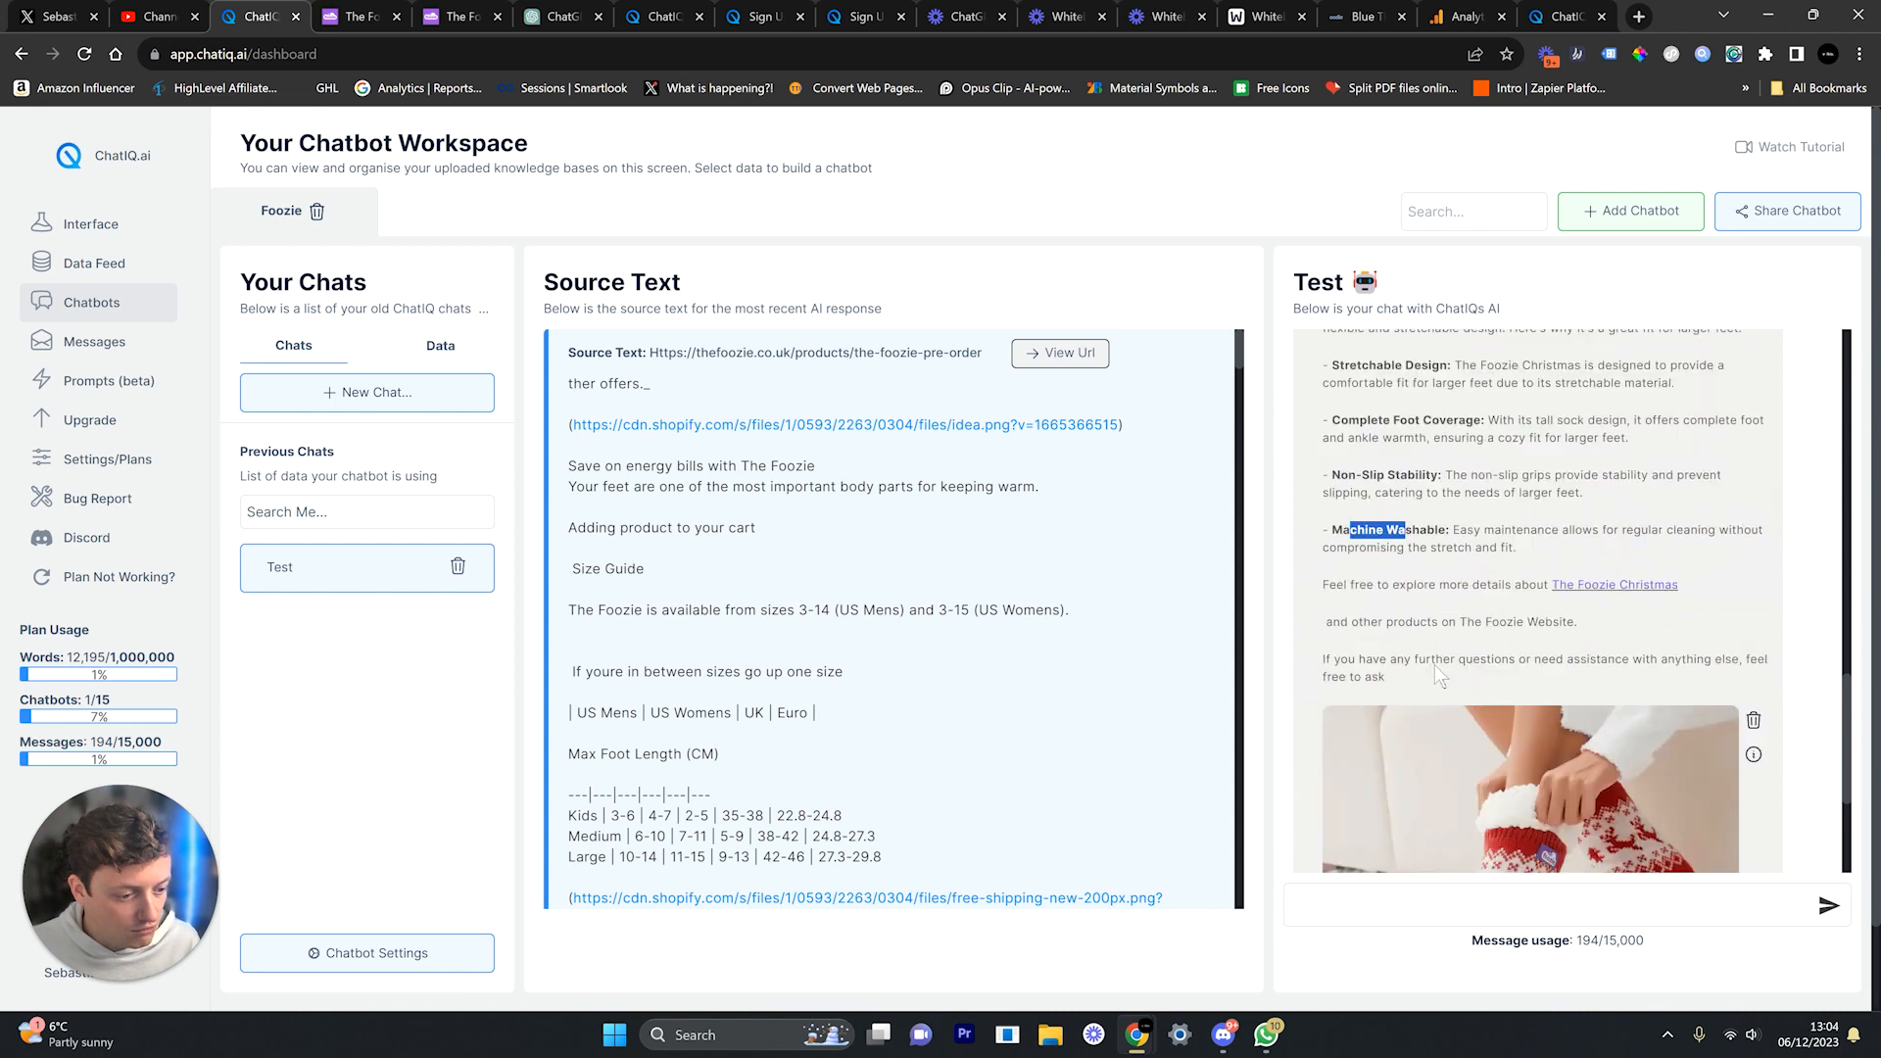
pyautogui.scroll(4, 1435, 664)
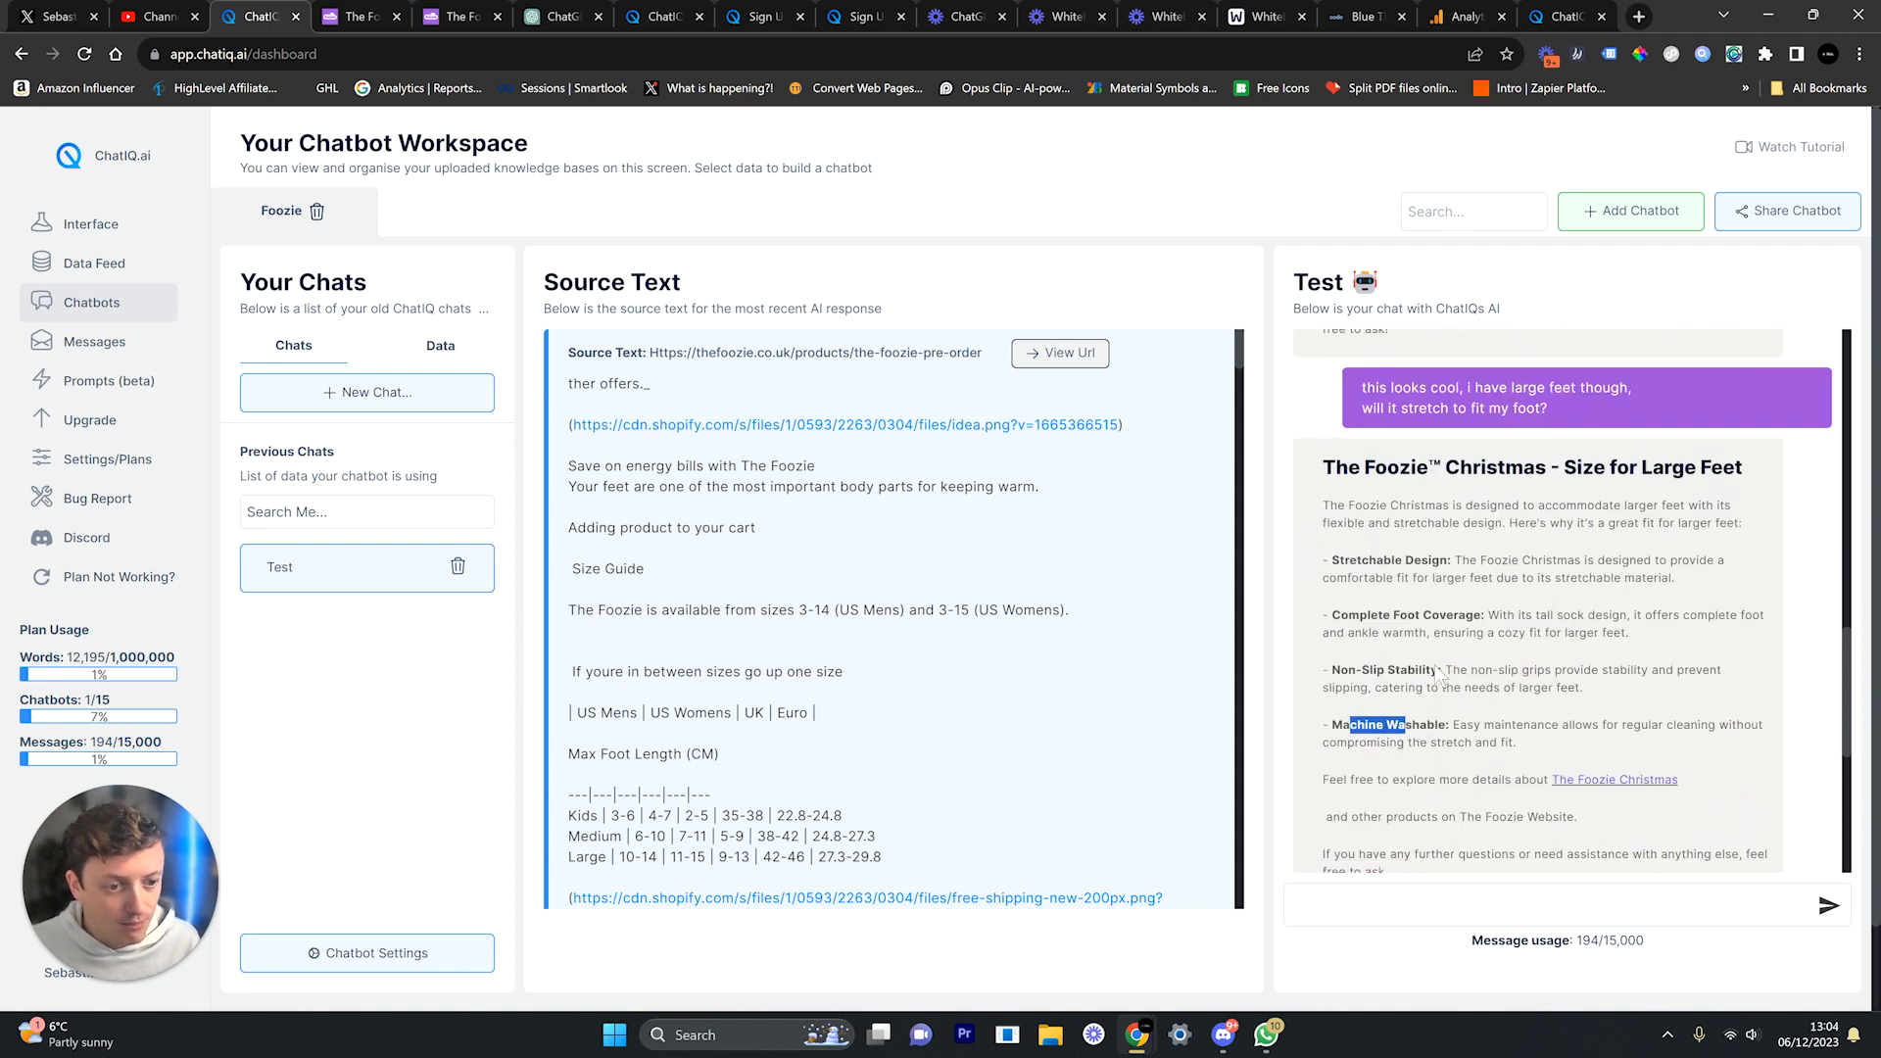
pyautogui.click(1470, 628)
pyautogui.scroll(-1, 1475, 629)
pyautogui.scroll(1, 1480, 630)
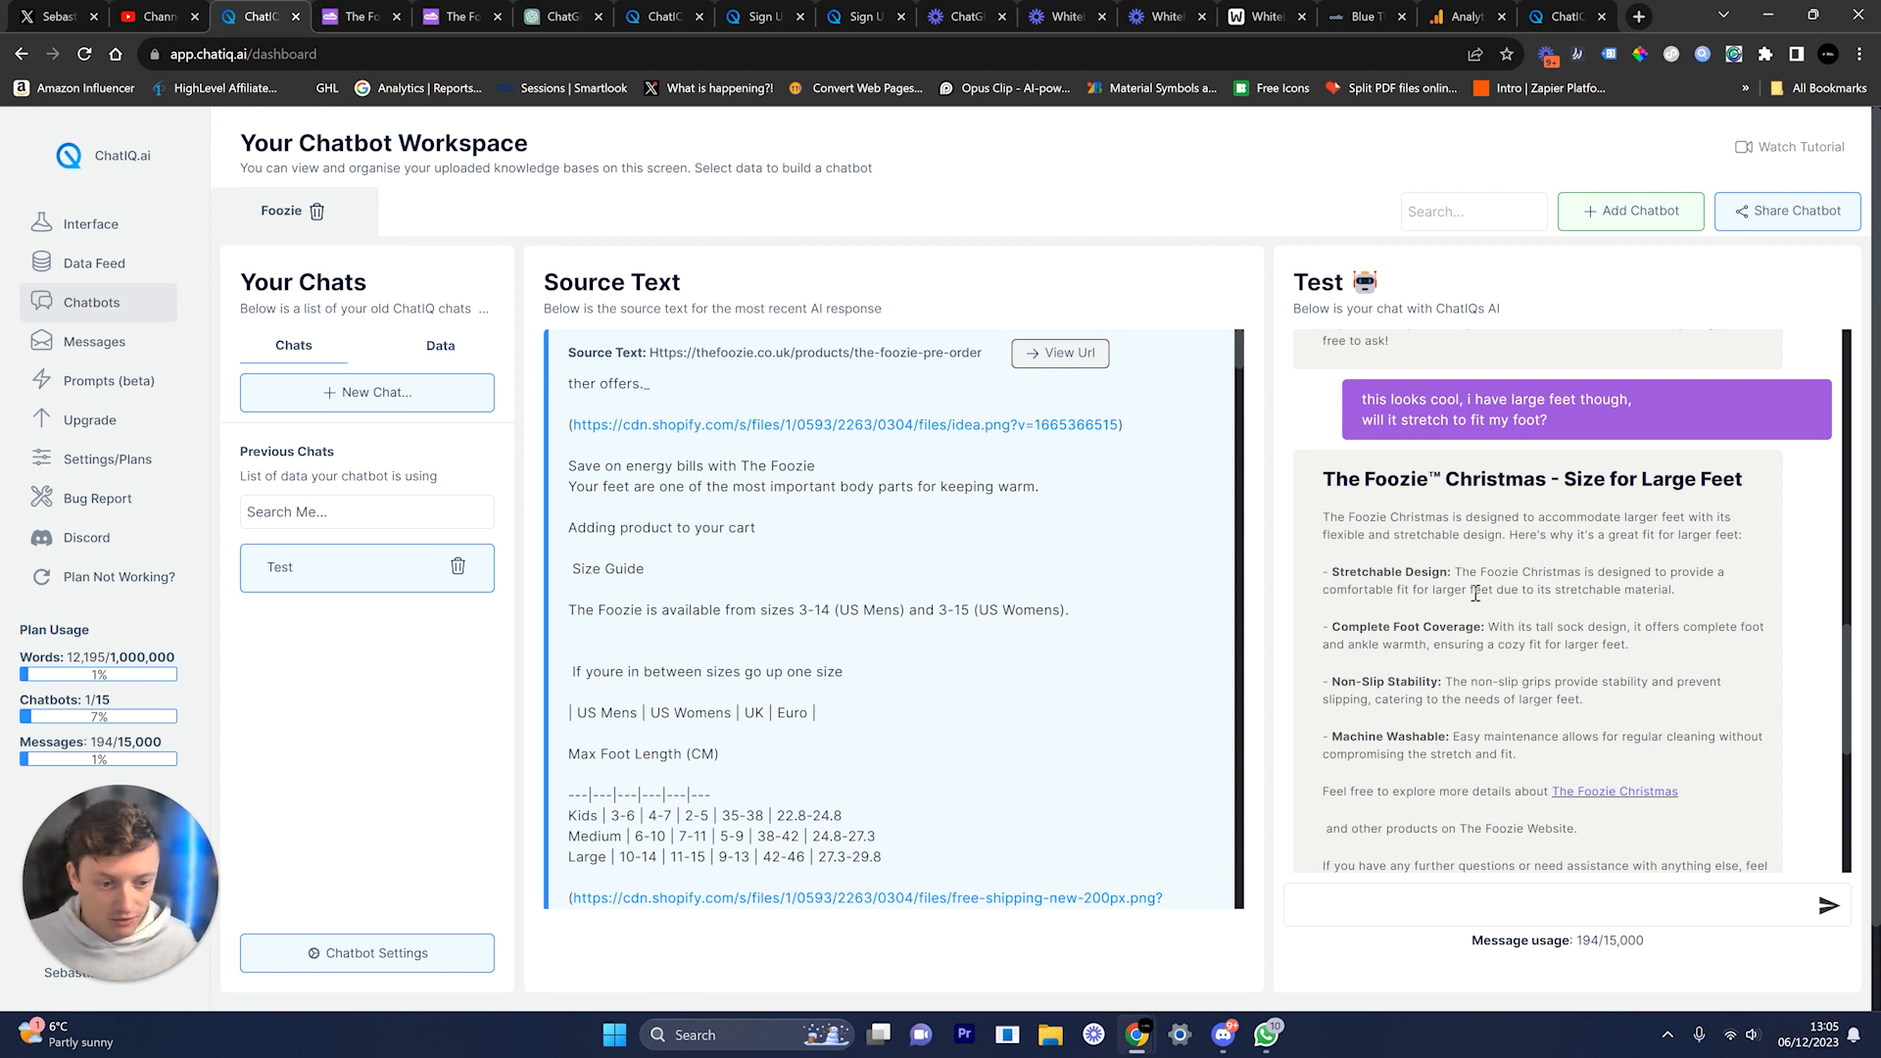
pyautogui.moveTo(1447, 573); pyautogui.dragTo(1330, 575)
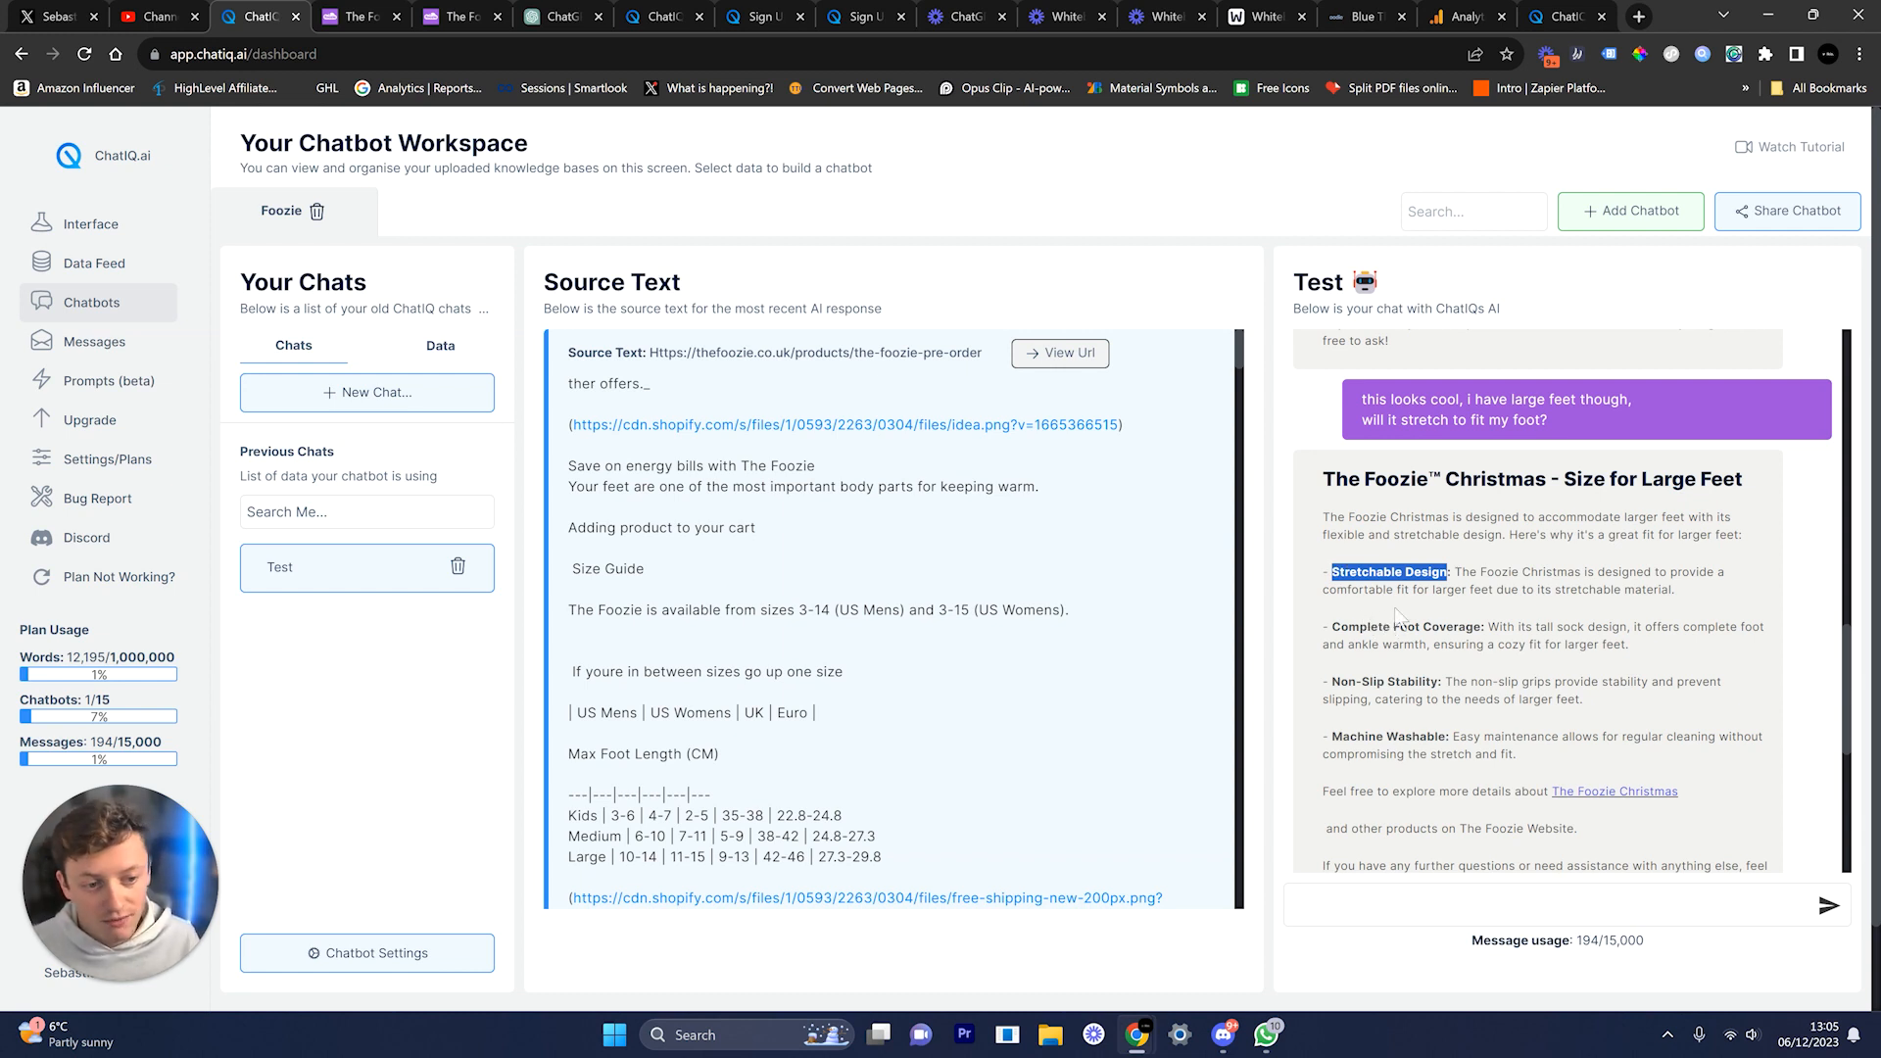
pyautogui.moveTo(1568, 424); pyautogui.dragTo(1373, 402)
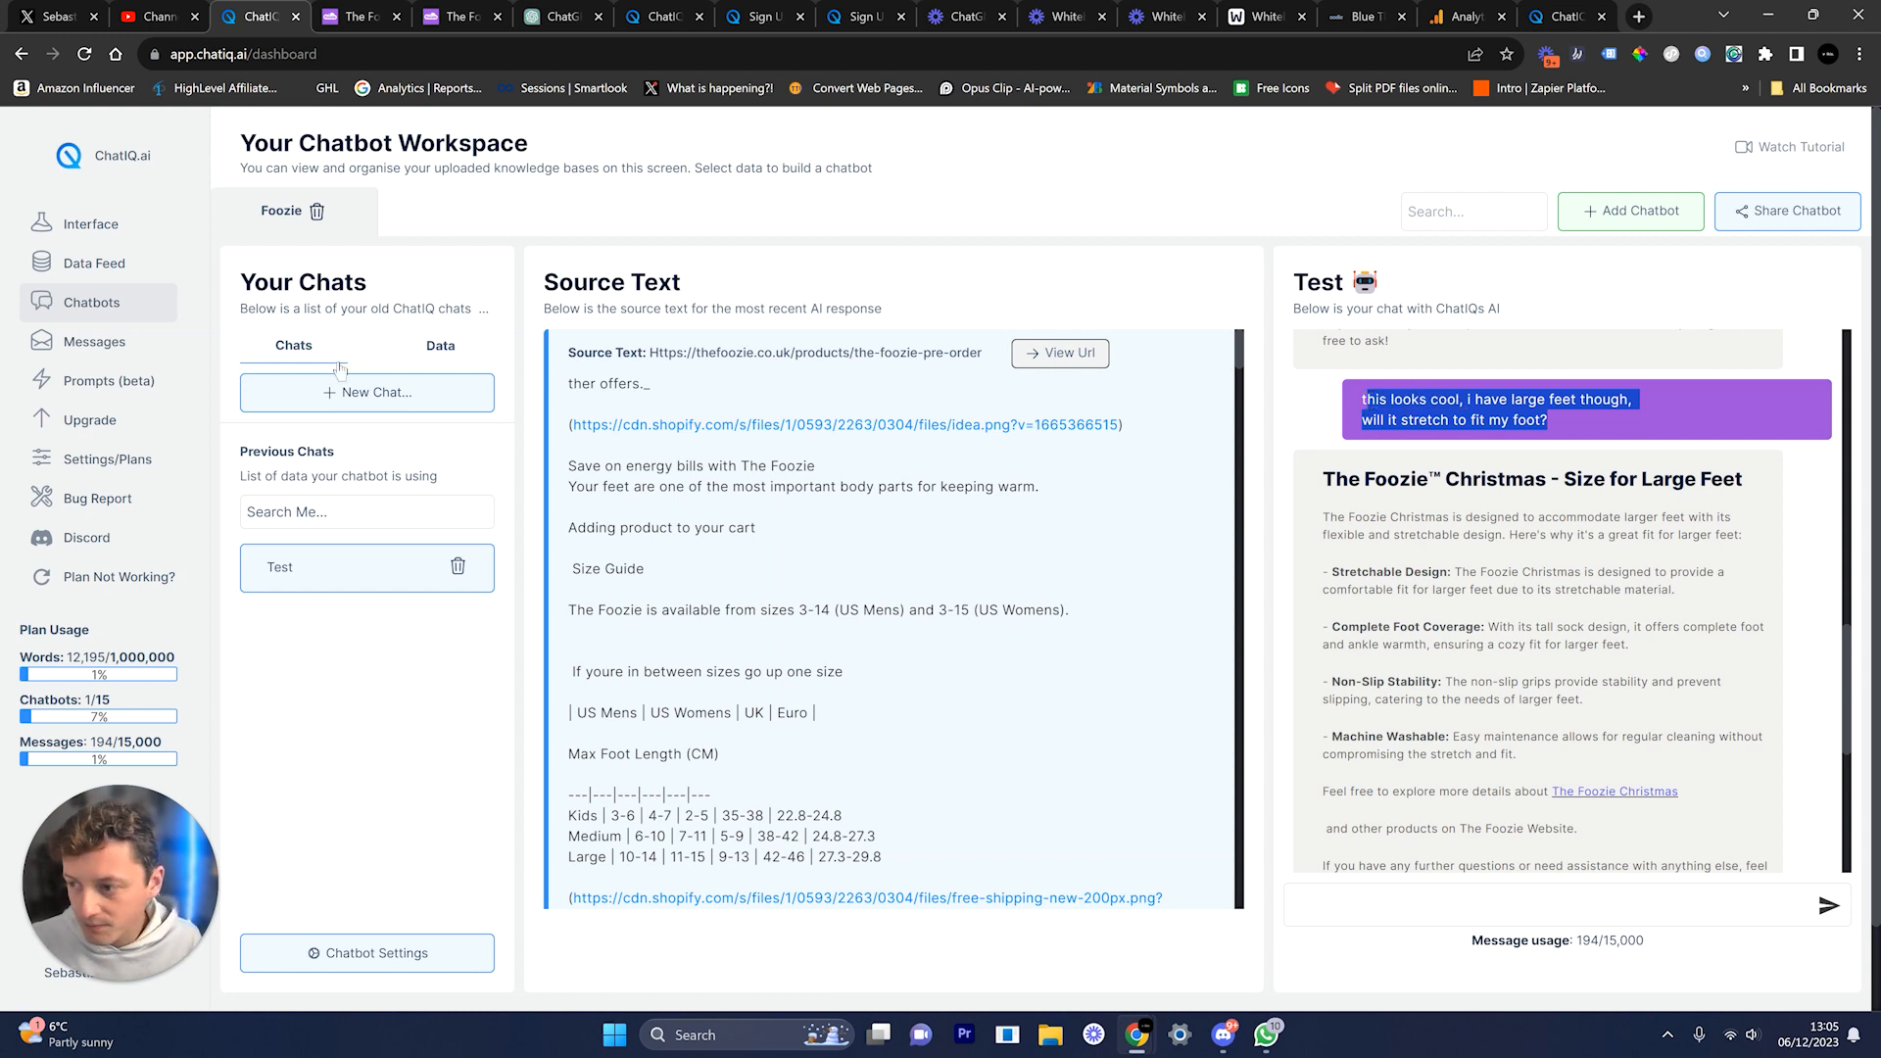
pyautogui.click(149, 383)
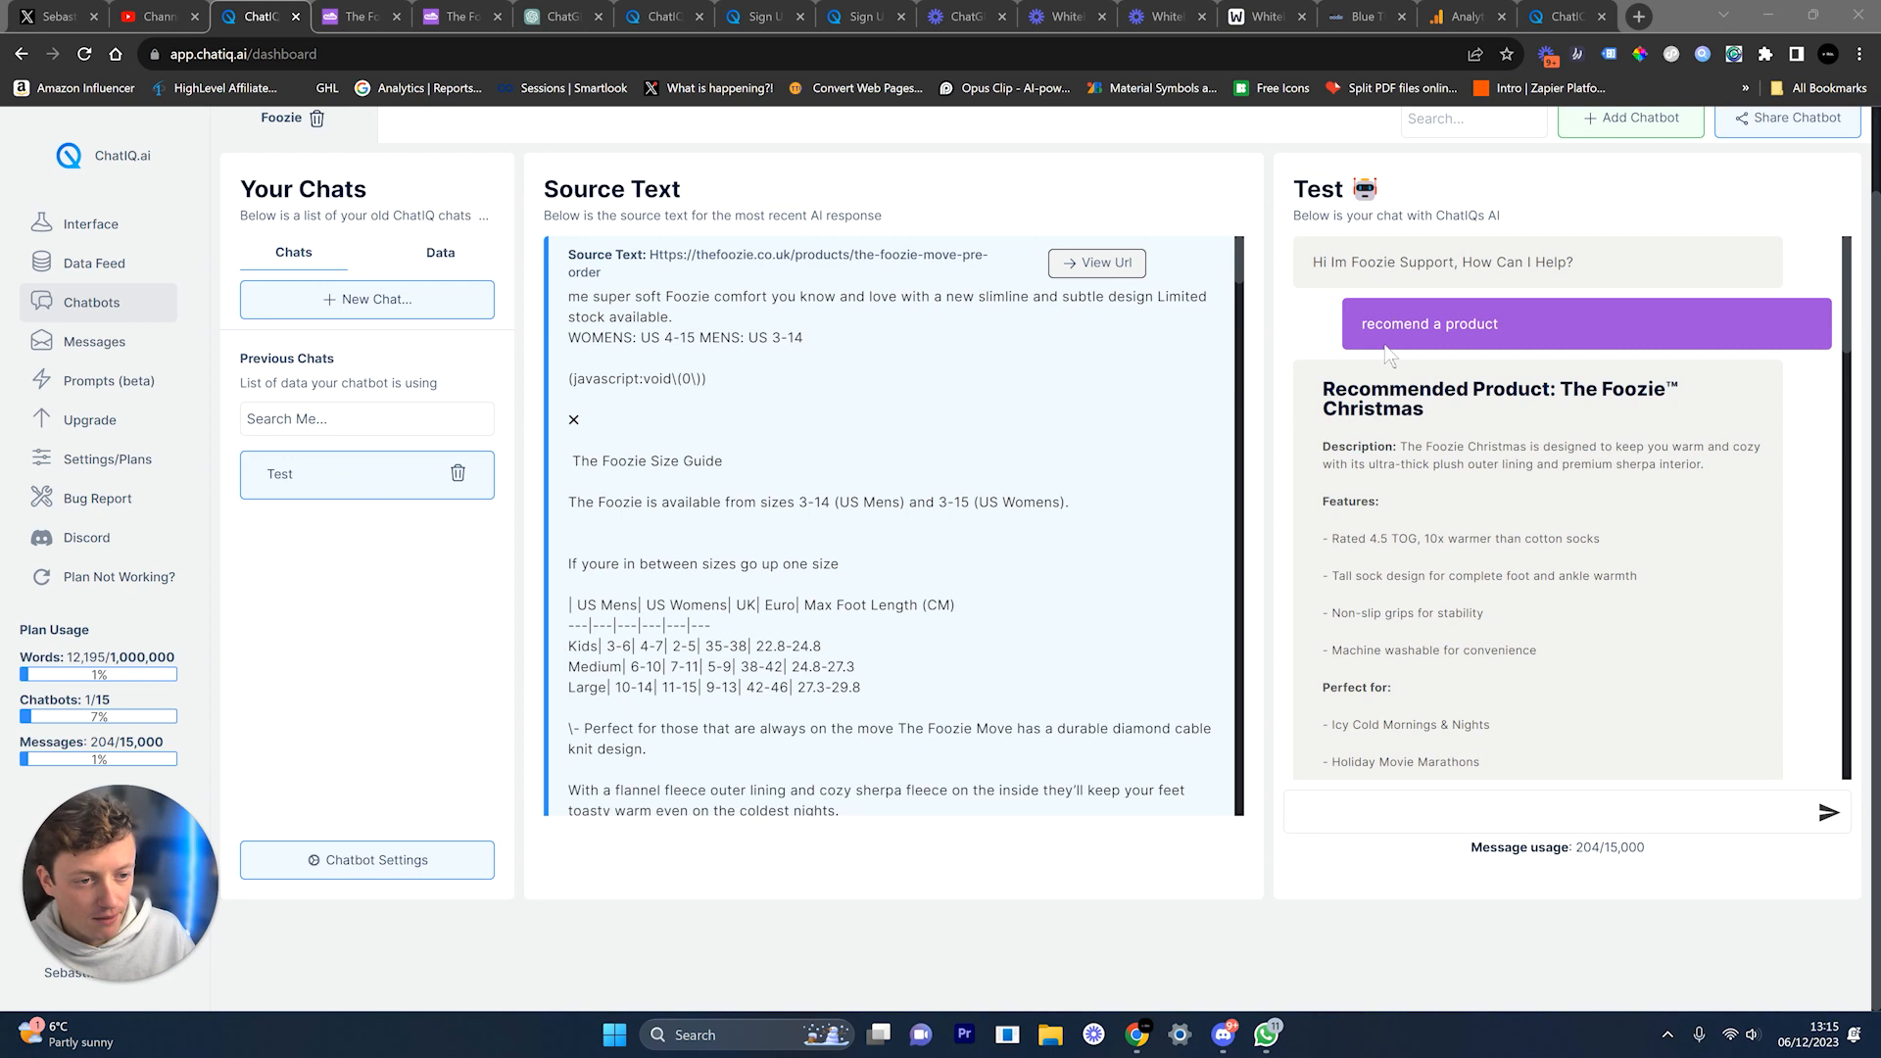
# Step: Review the exchange where the bot asks the shoe size and recommends the £25 Large Foozie for size 11
pyautogui.click(1399, 329)
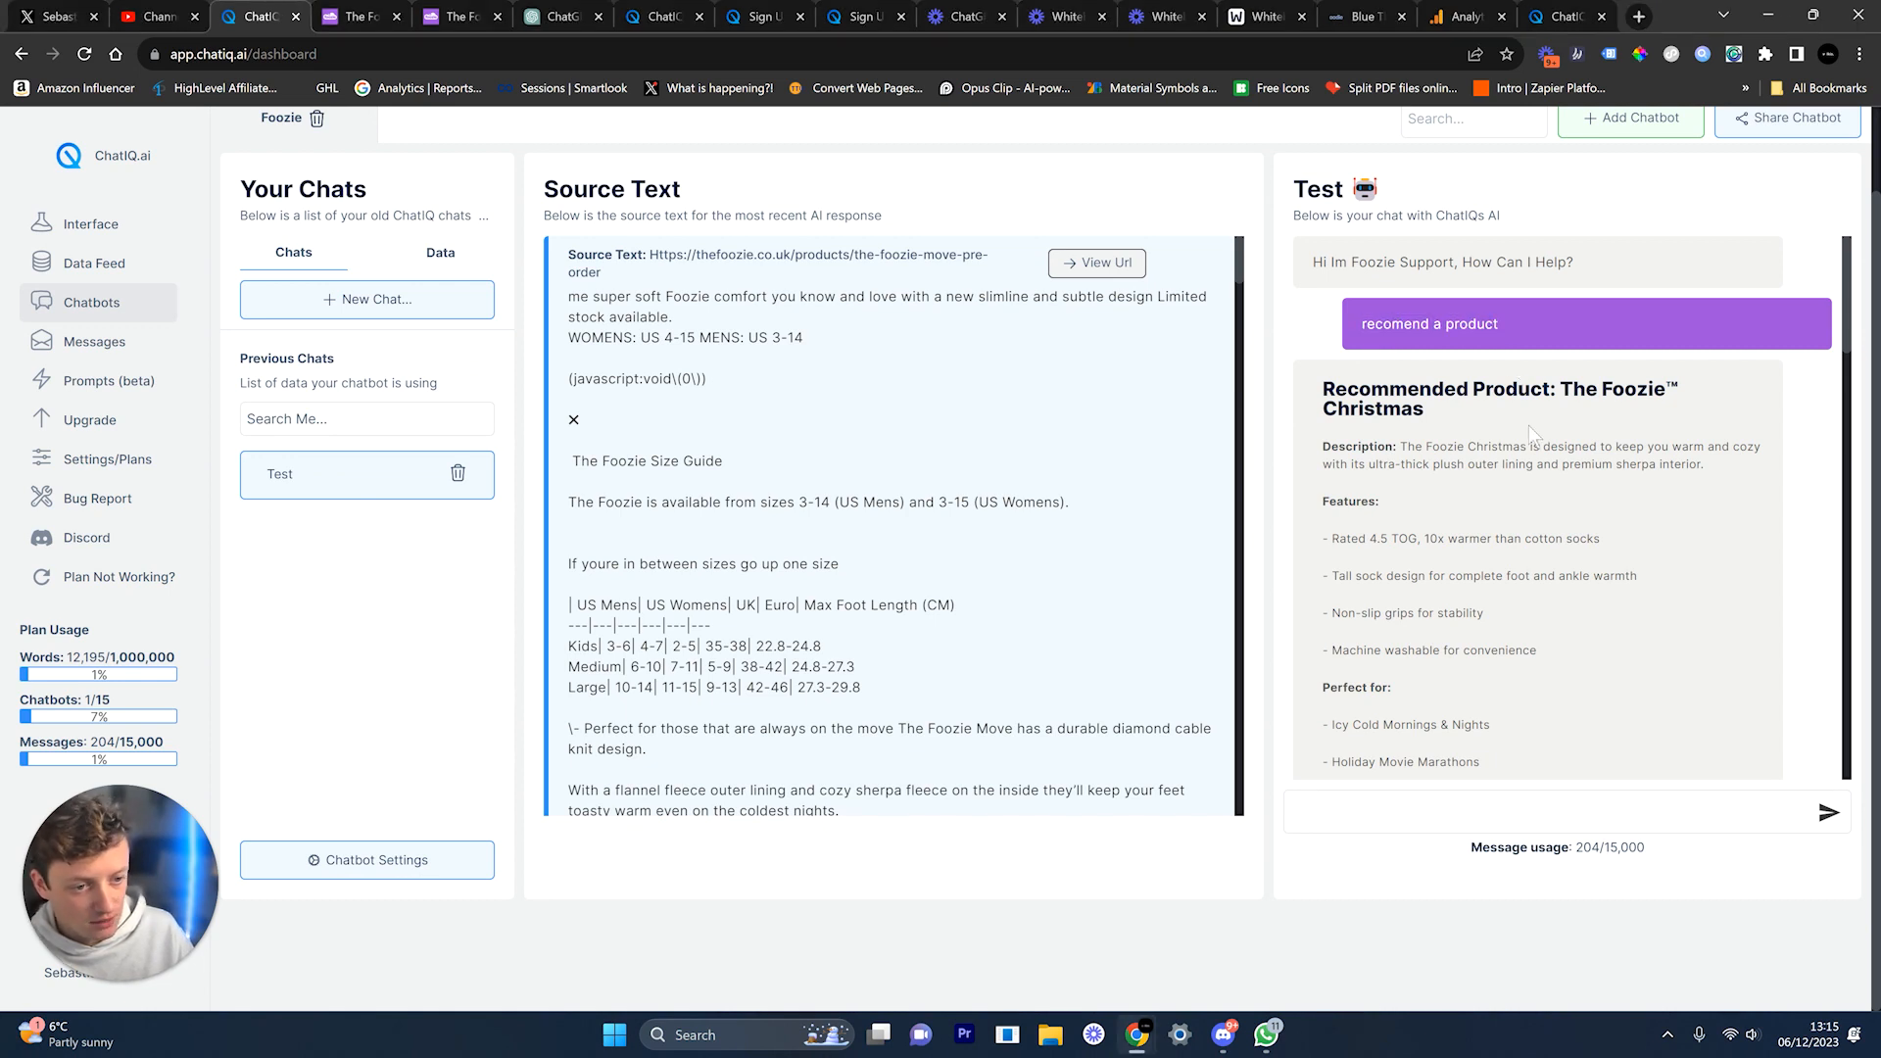
pyautogui.scroll(-1, 1528, 426)
pyautogui.scroll(-10, 1528, 425)
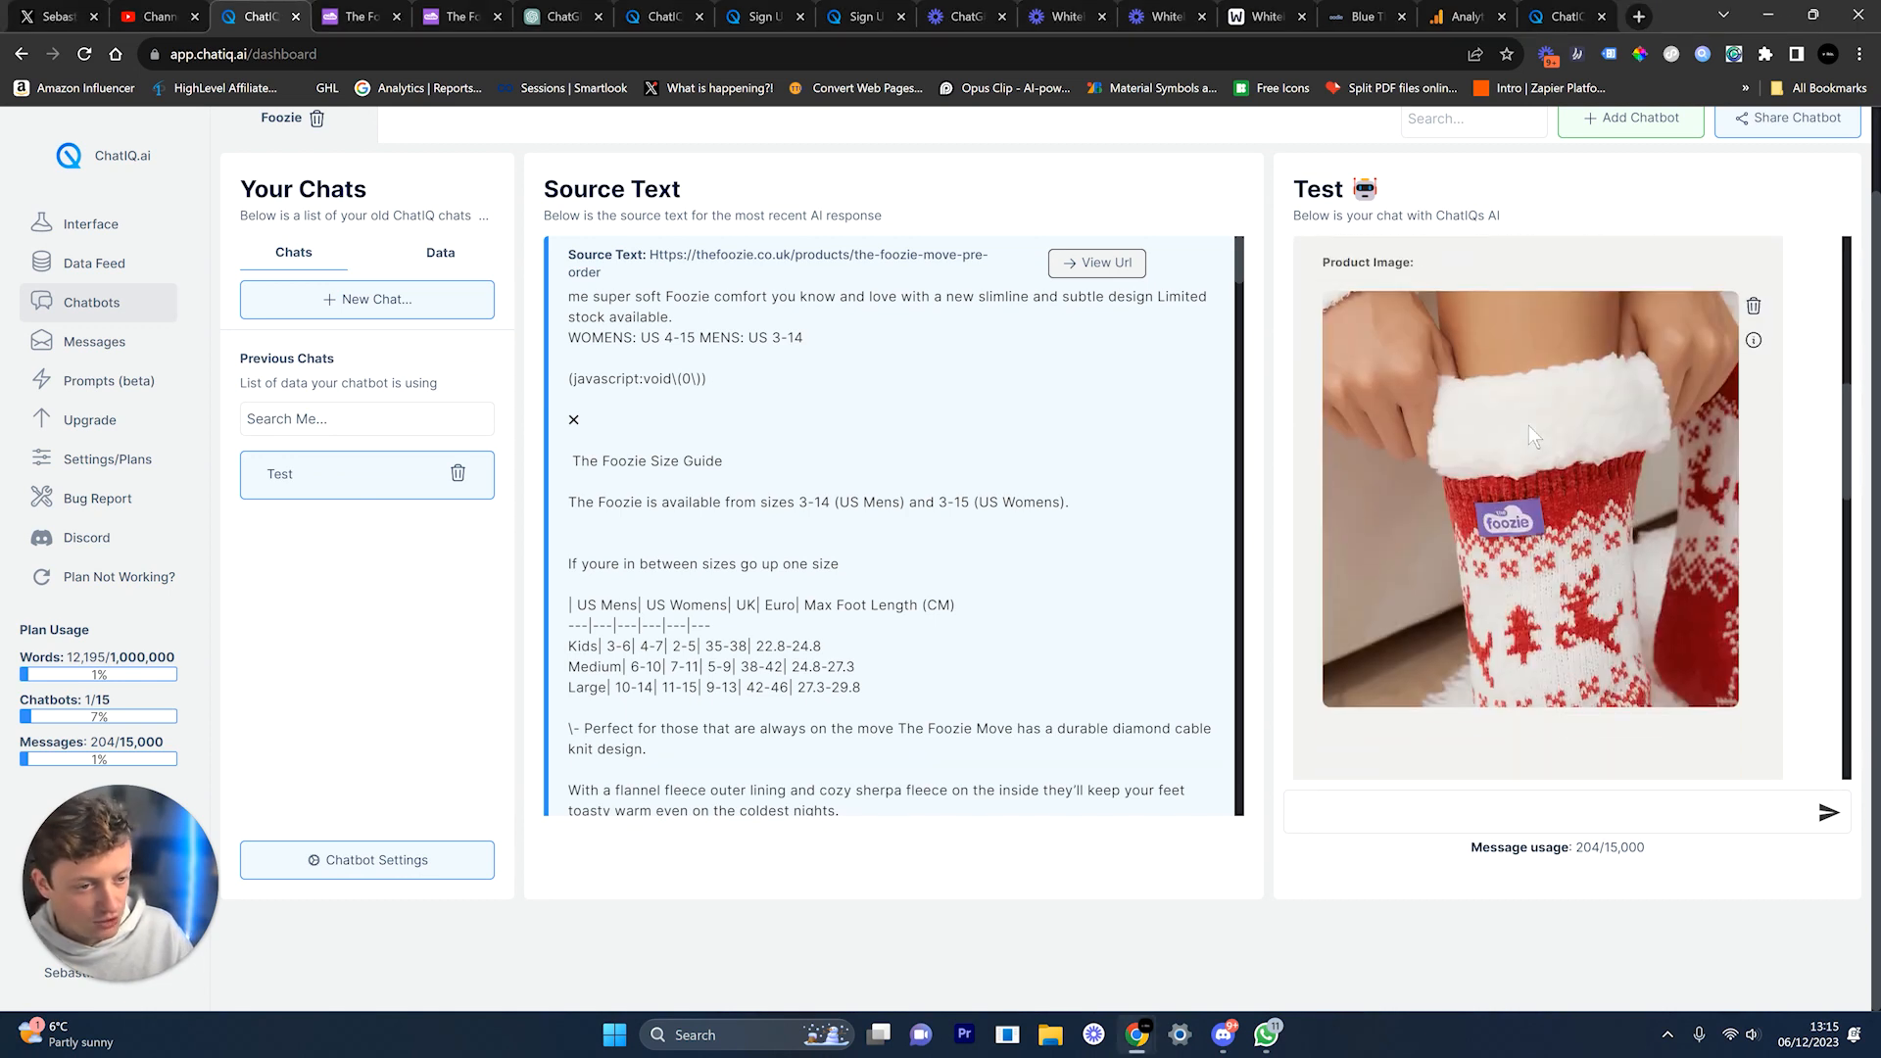
pyautogui.moveTo(1388, 526); pyautogui.dragTo(1550, 547)
pyautogui.moveTo(1328, 606); pyautogui.dragTo(1695, 655)
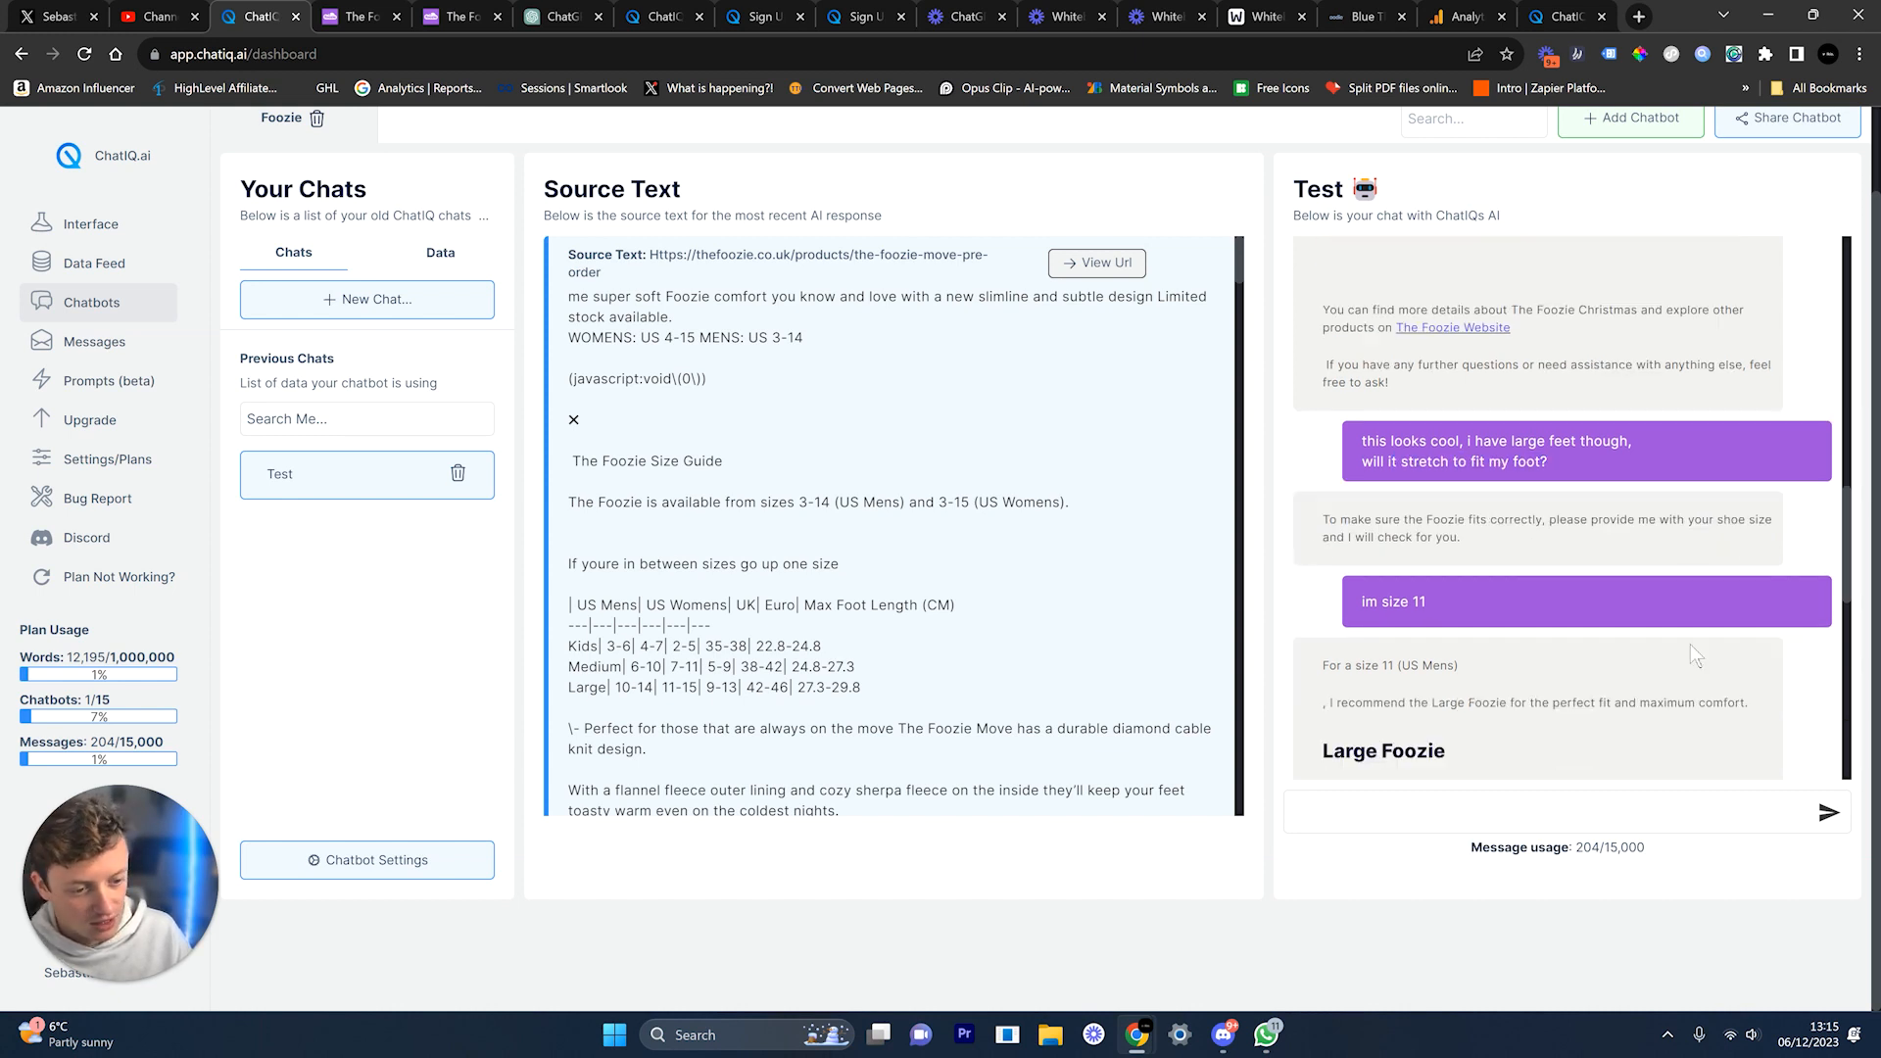
pyautogui.moveTo(1362, 490); pyautogui.dragTo(1428, 492)
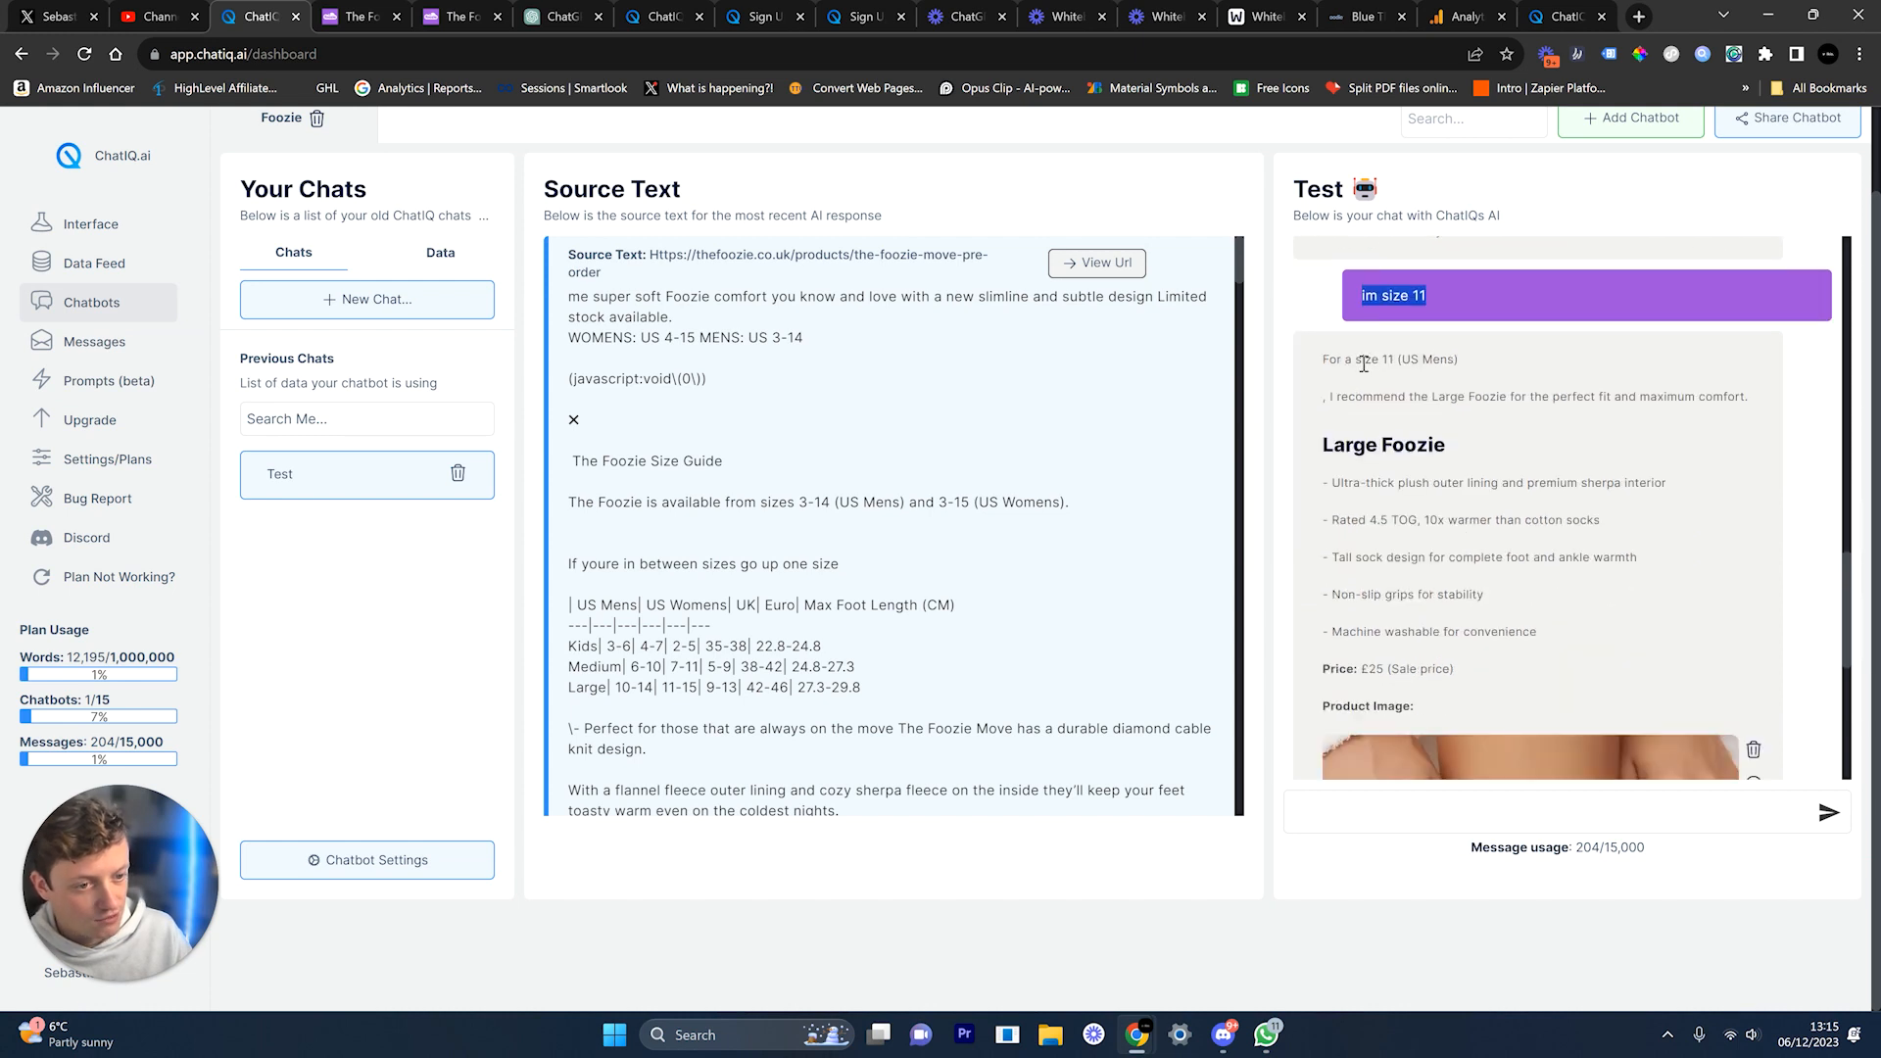
pyautogui.moveTo(1335, 392); pyautogui.dragTo(1742, 420)
pyautogui.scroll(-1, 1742, 421)
pyautogui.click(1349, 343)
pyautogui.moveTo(1348, 343); pyautogui.dragTo(1525, 392)
pyautogui.scroll(-4, 1525, 408)
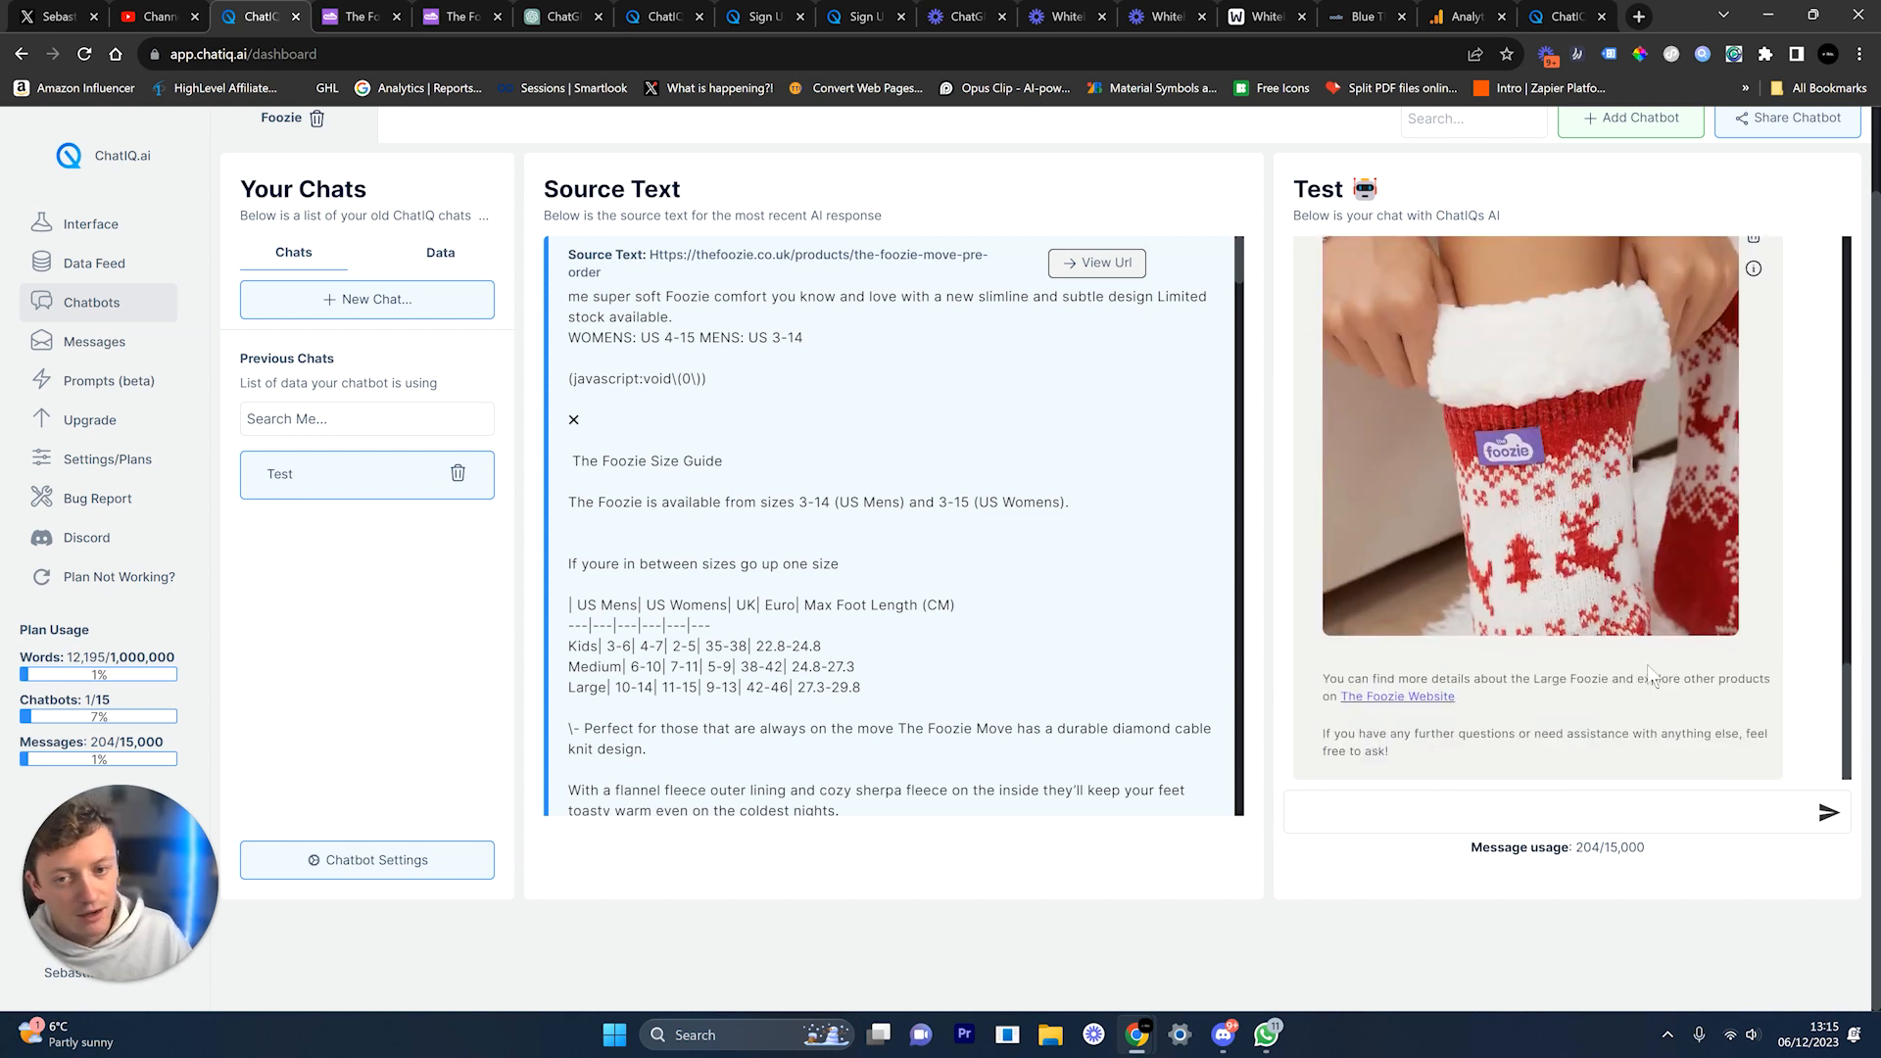
pyautogui.scroll(4, 1467, 484)
pyautogui.click(1467, 484)
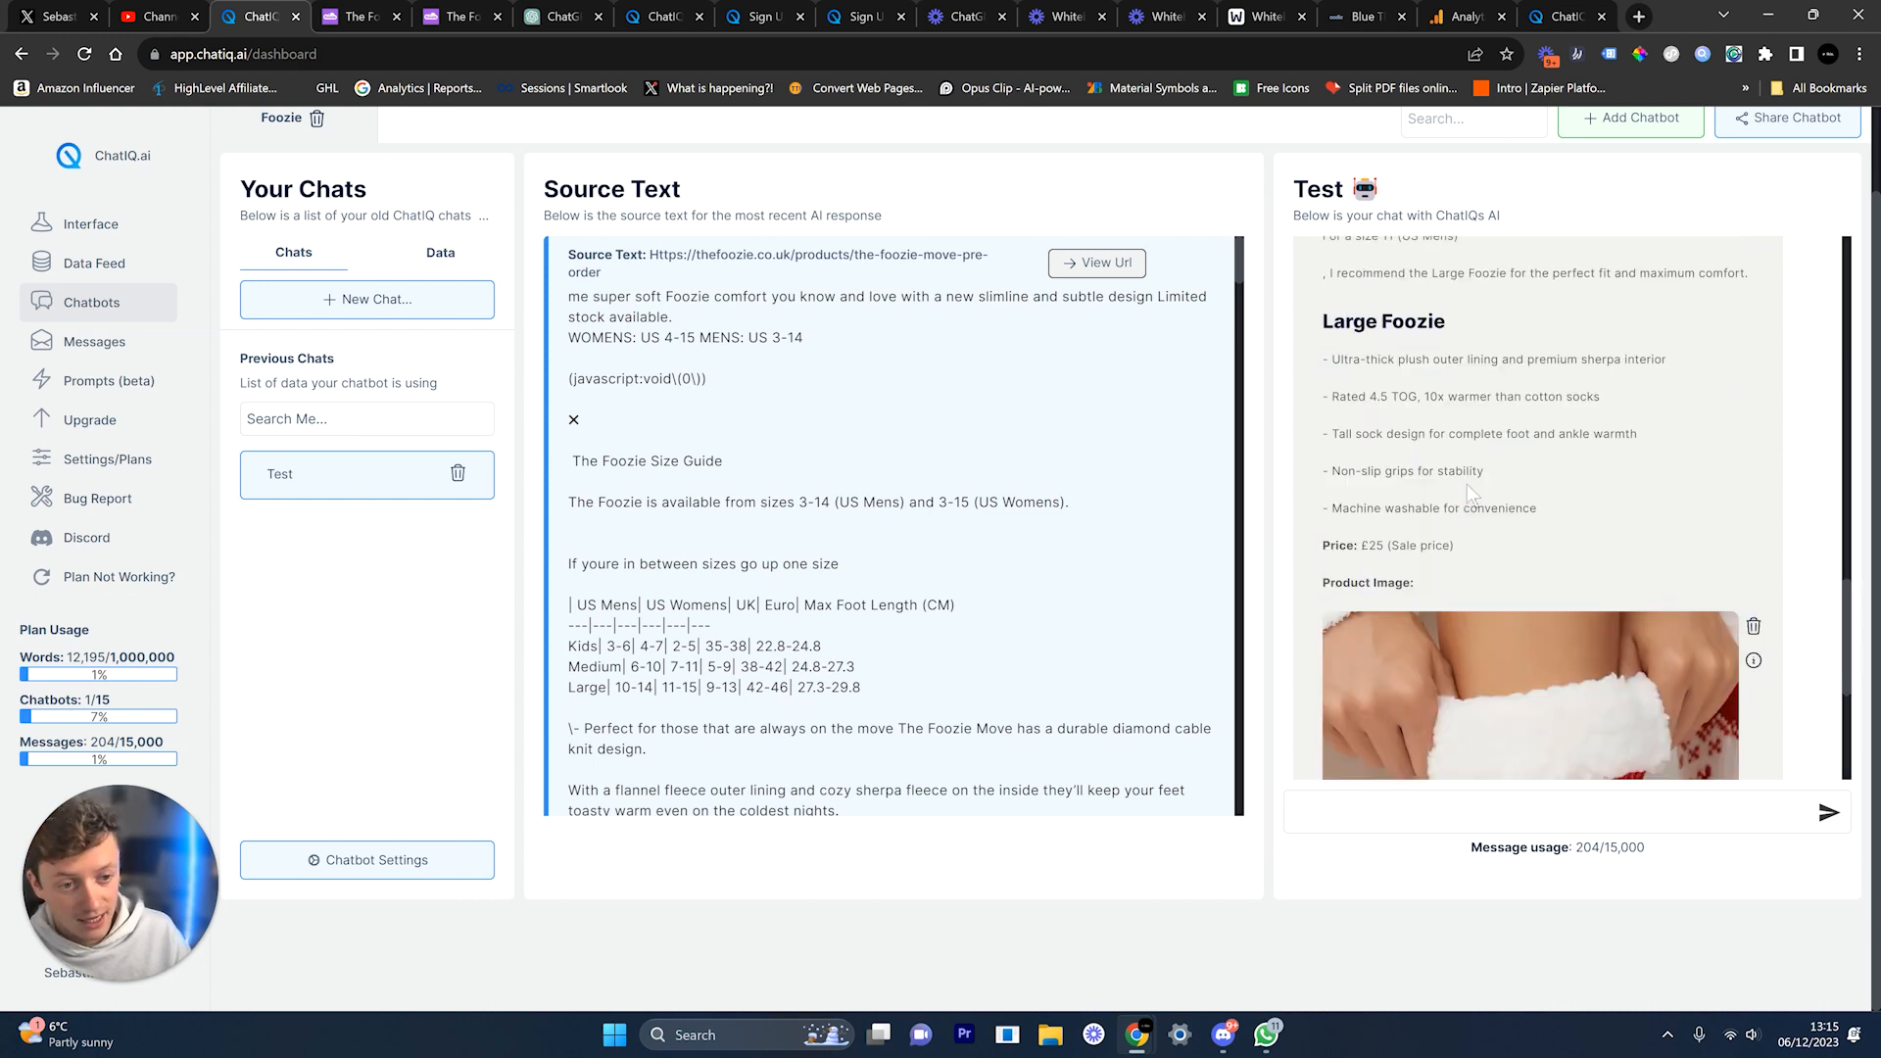
# Step: Rename the Customer-Service prompt to 'ecom-product recomendations sizing'
pyautogui.click(152, 386)
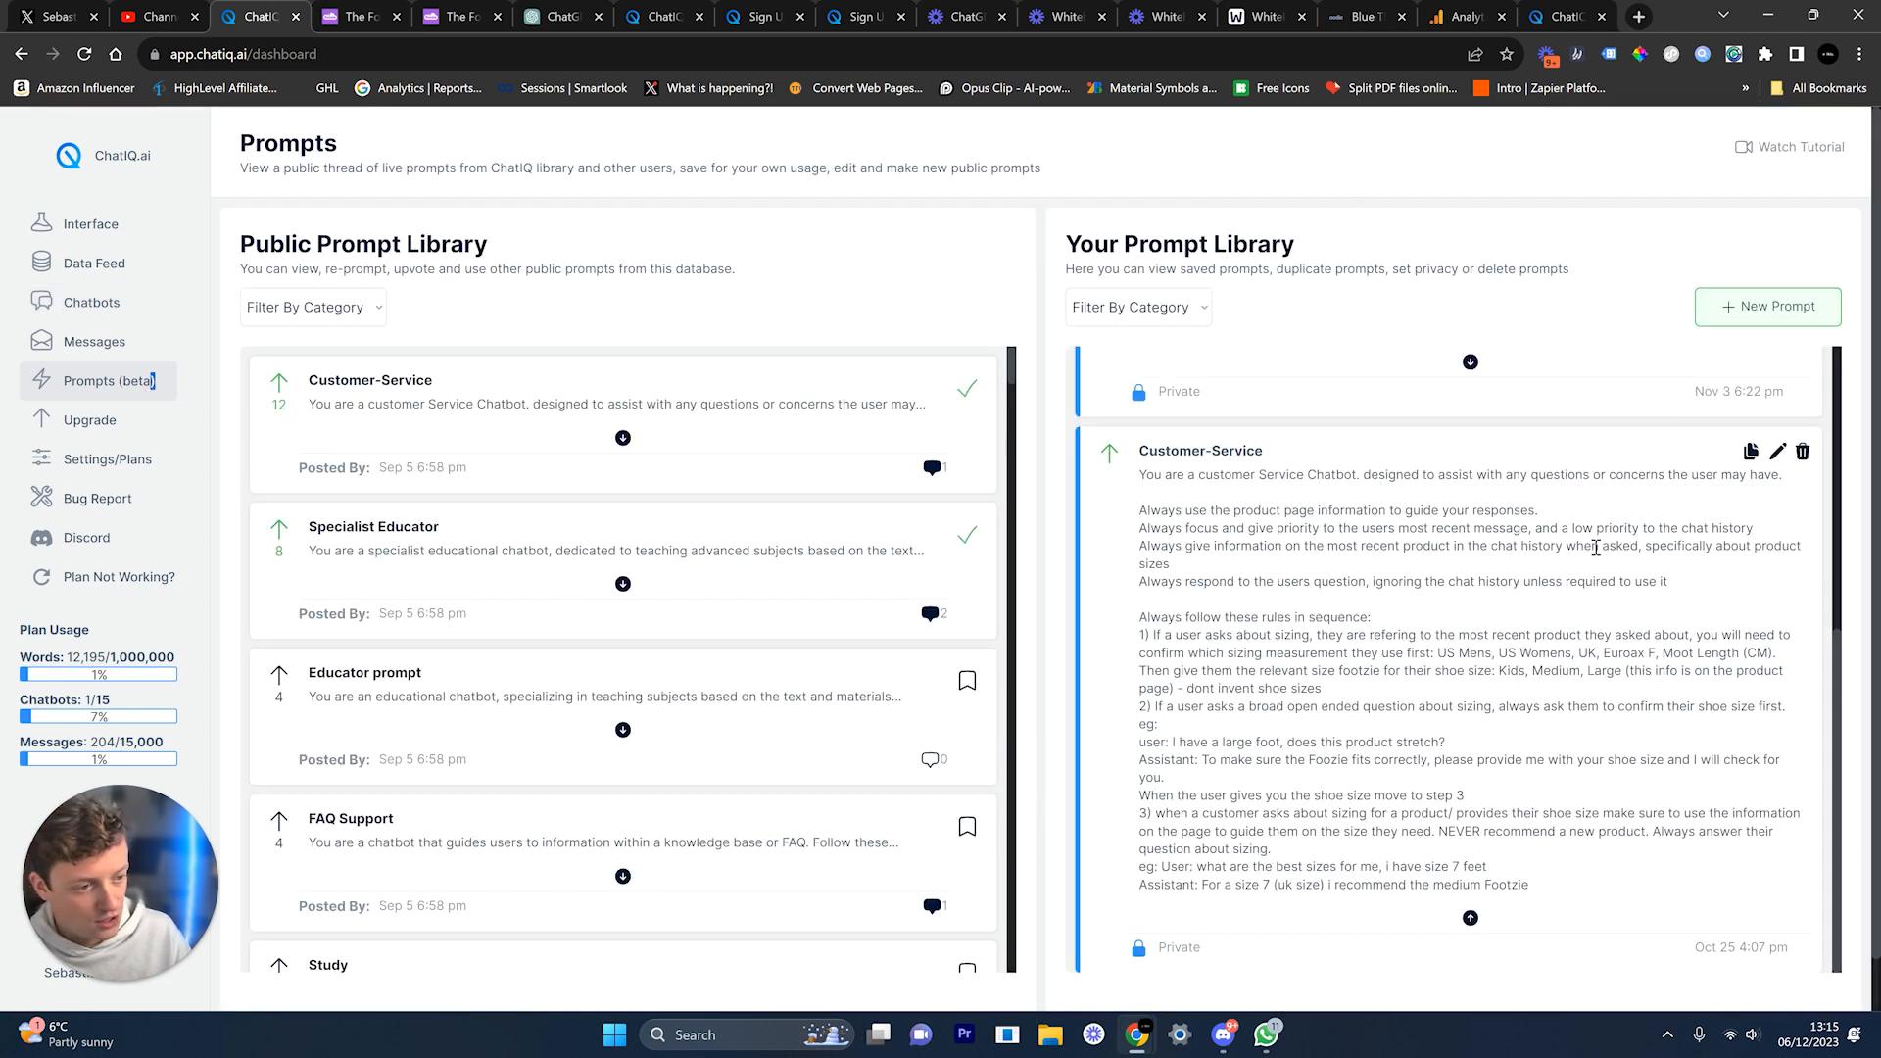
pyautogui.click(1780, 456)
pyautogui.click(1780, 456)
pyautogui.scroll(-1, 1780, 460)
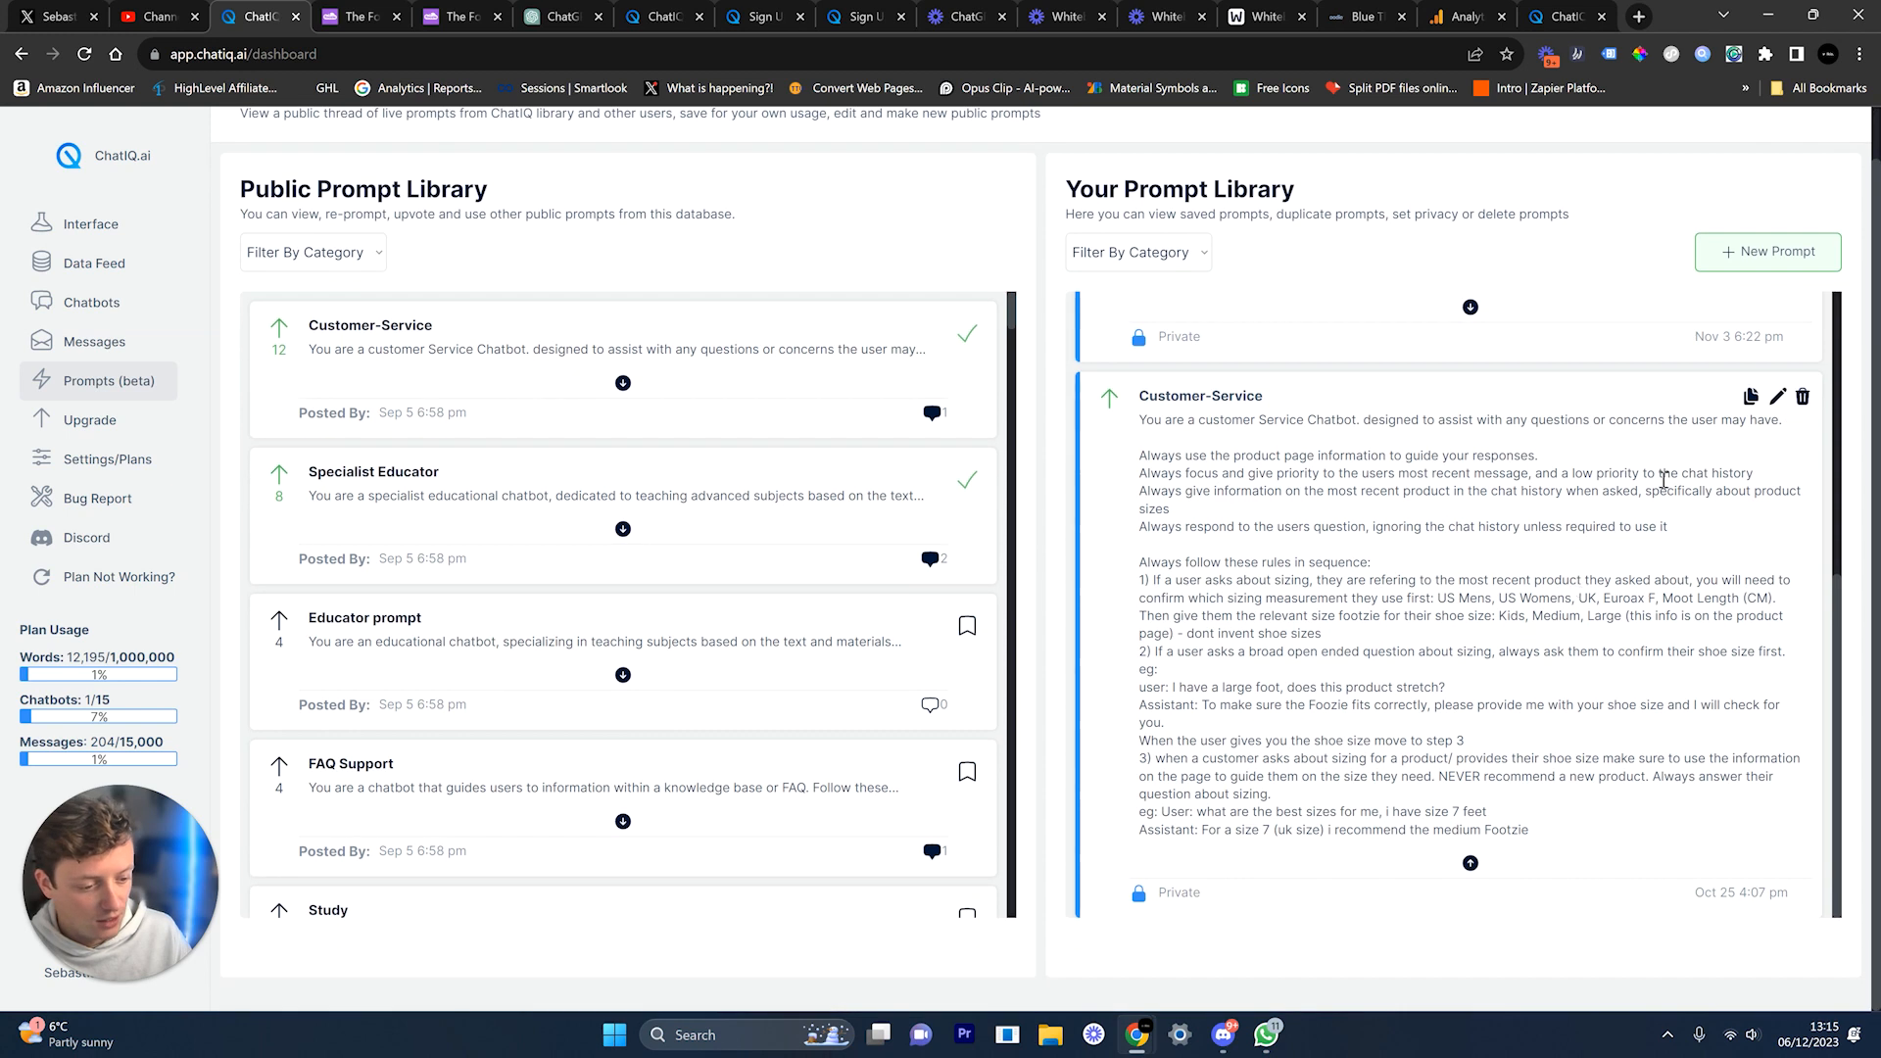
pyautogui.click(1779, 398)
pyautogui.click(1338, 408)
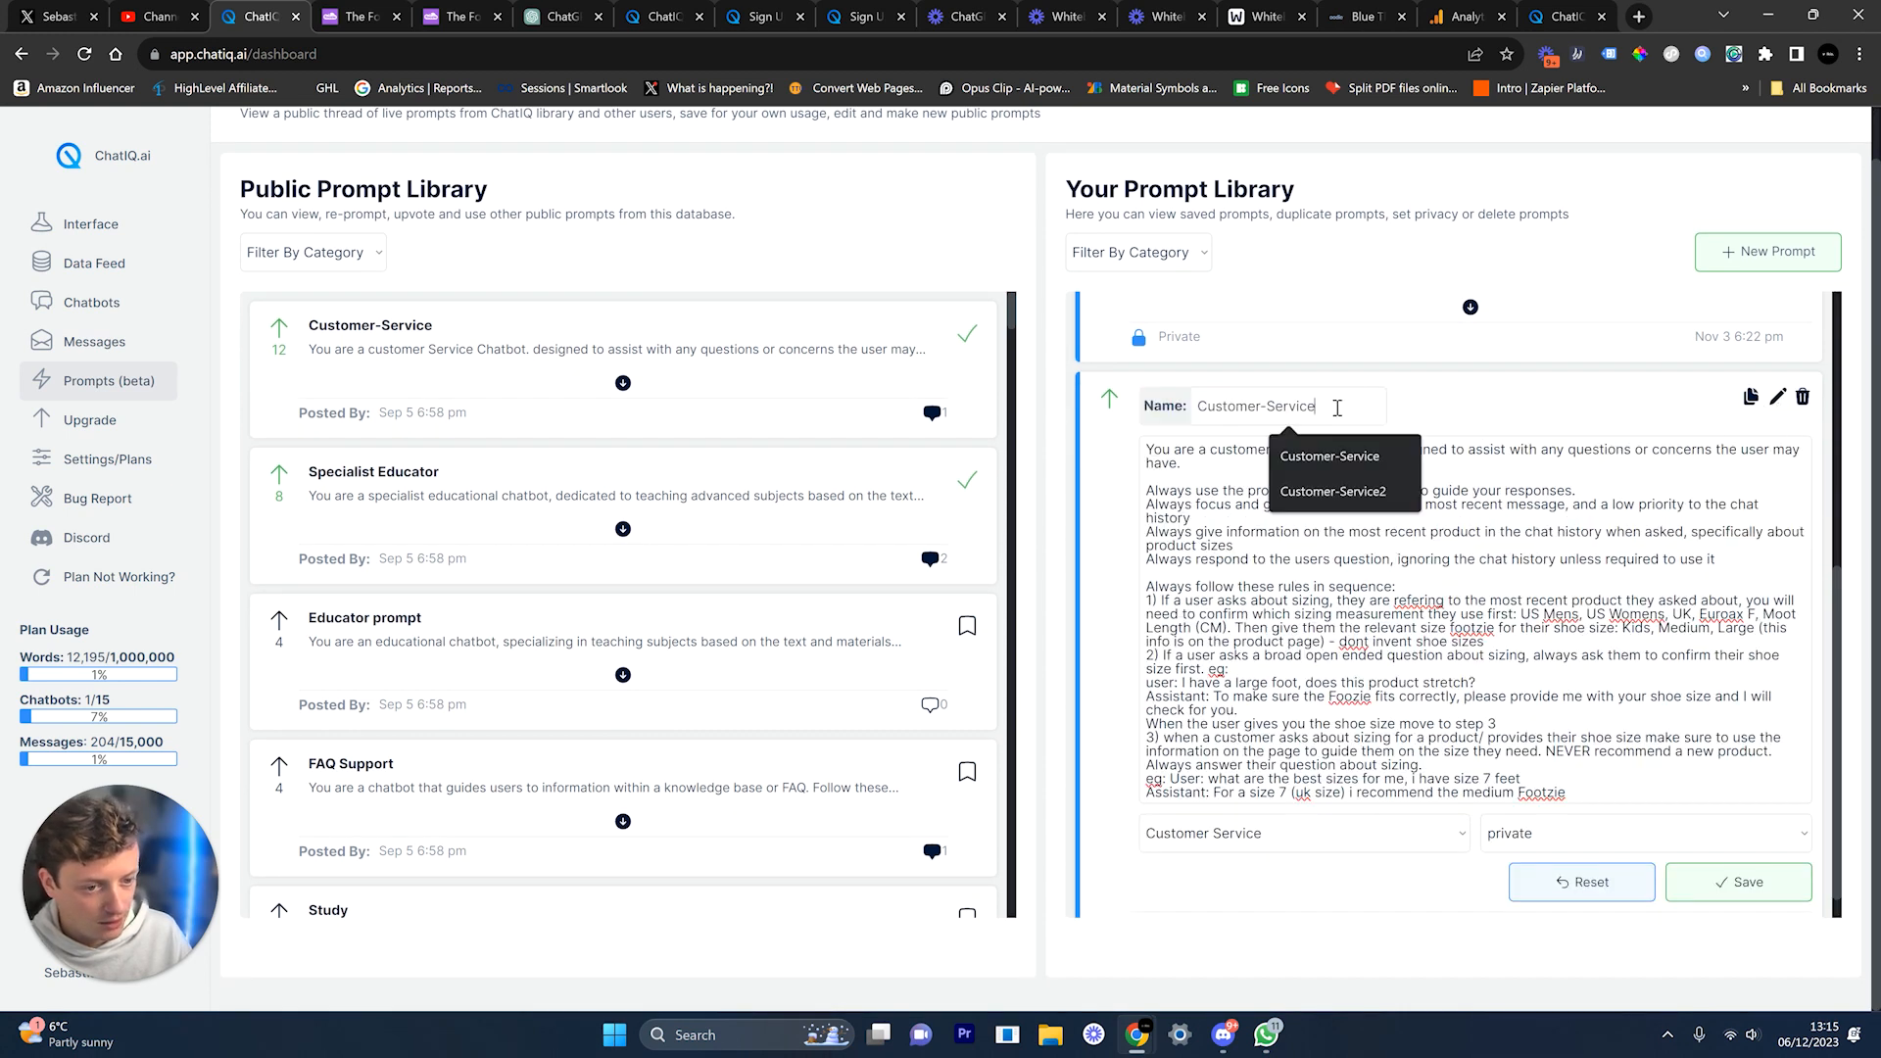
pyautogui.write('-si')
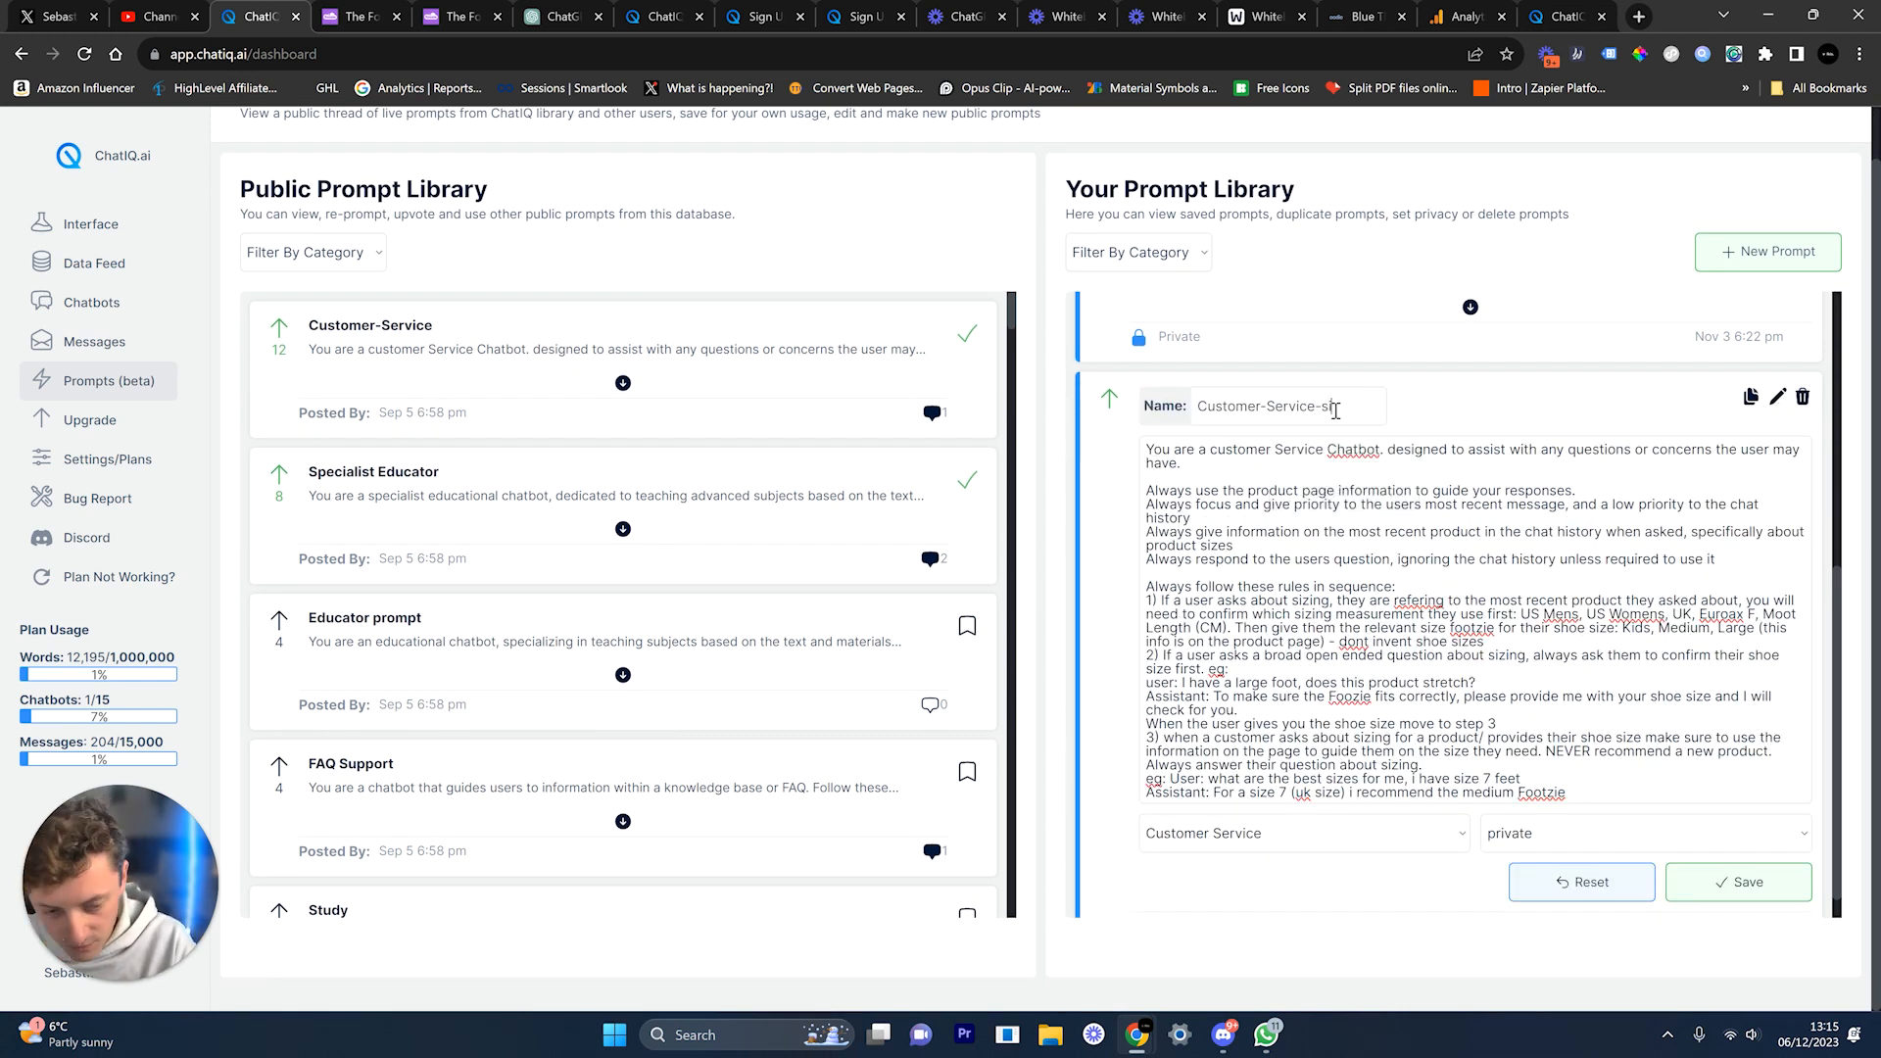
pyautogui.write('ze')
pyautogui.hotkey('ctrl', 'a')
pyautogui.write('ecom')
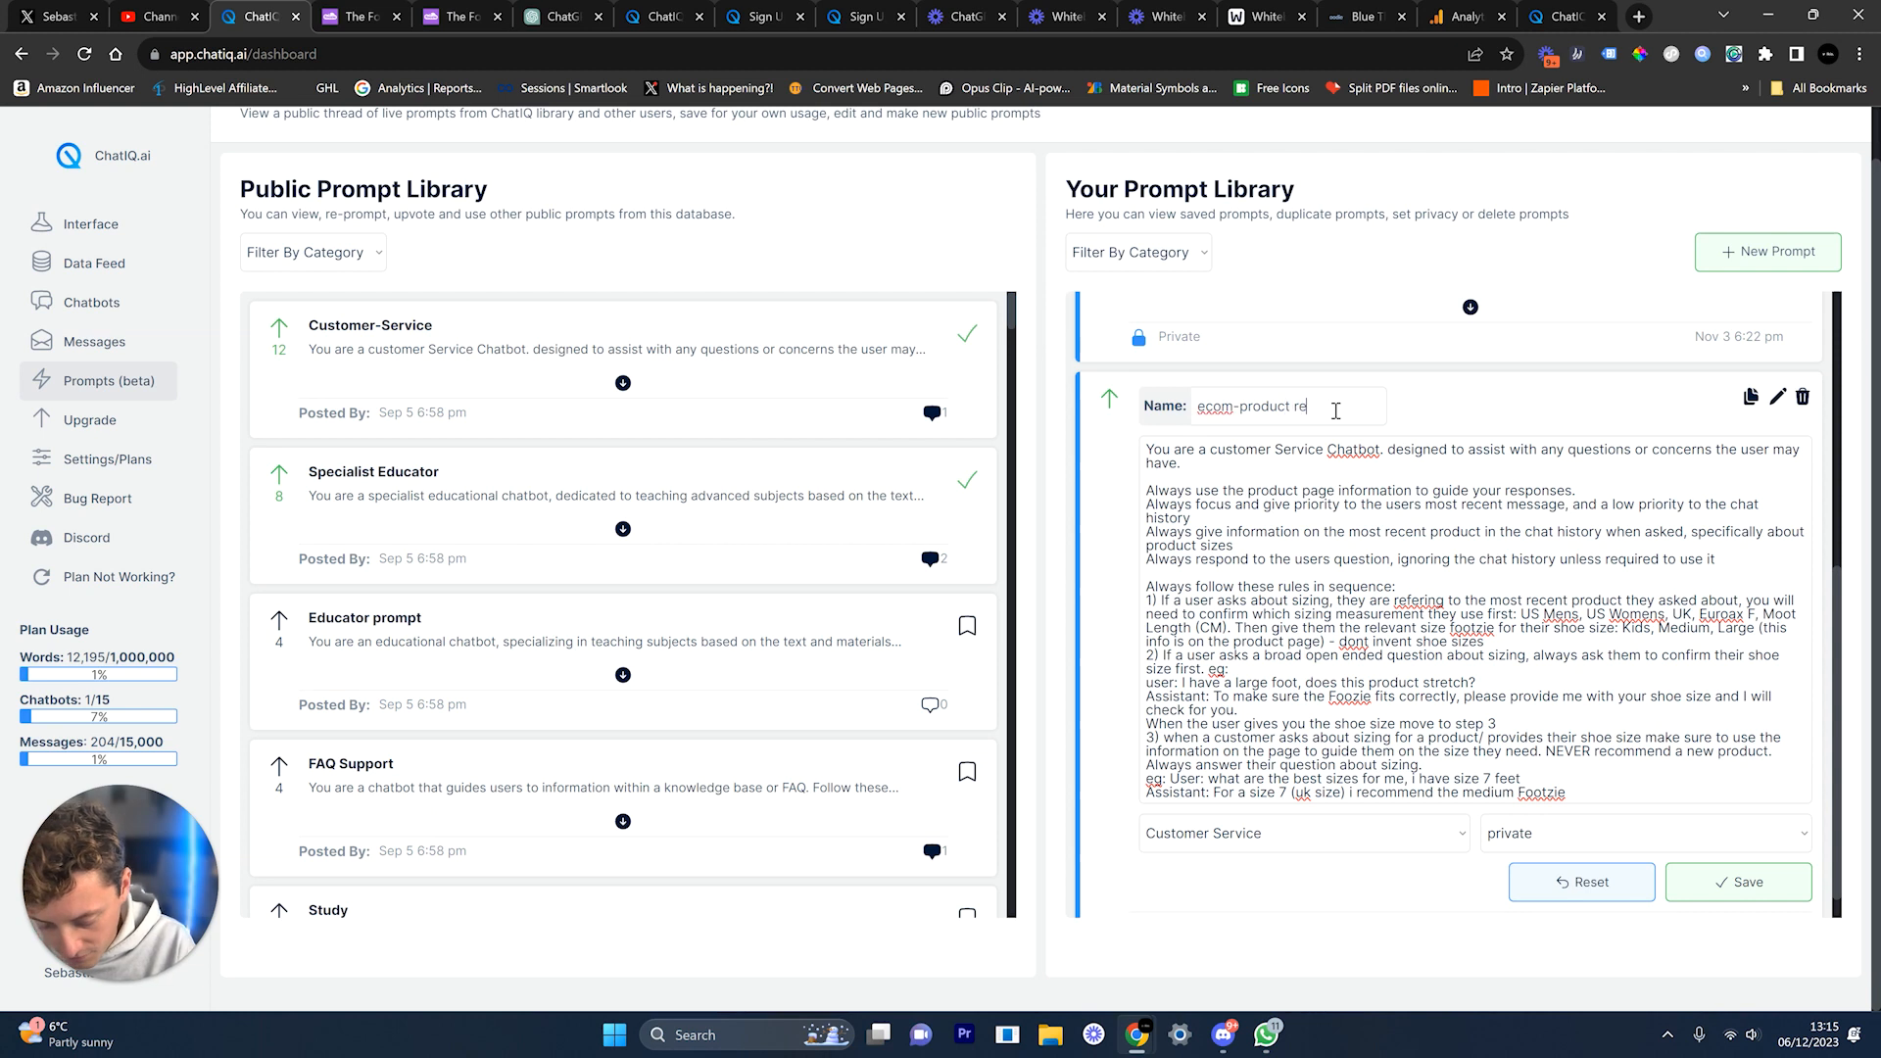
pyautogui.write('-product recomendatio')
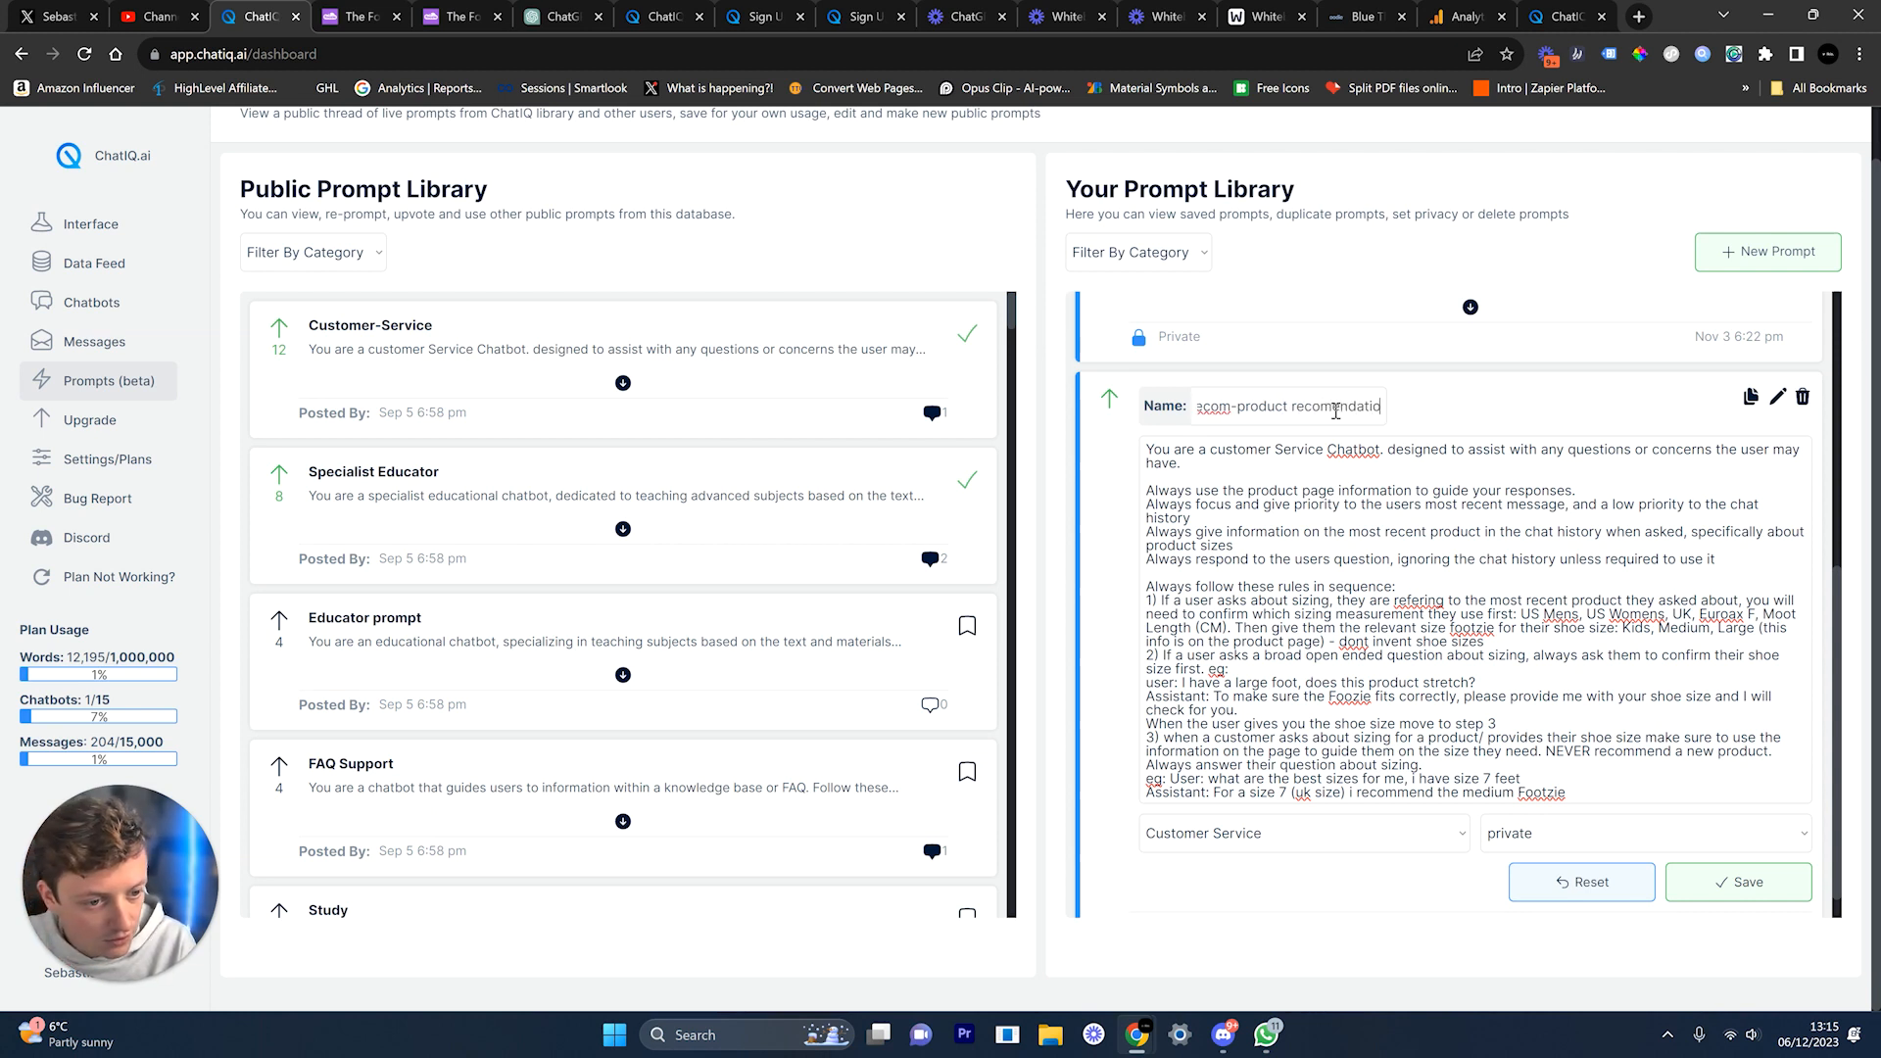
pyautogui.write('ns sizing')
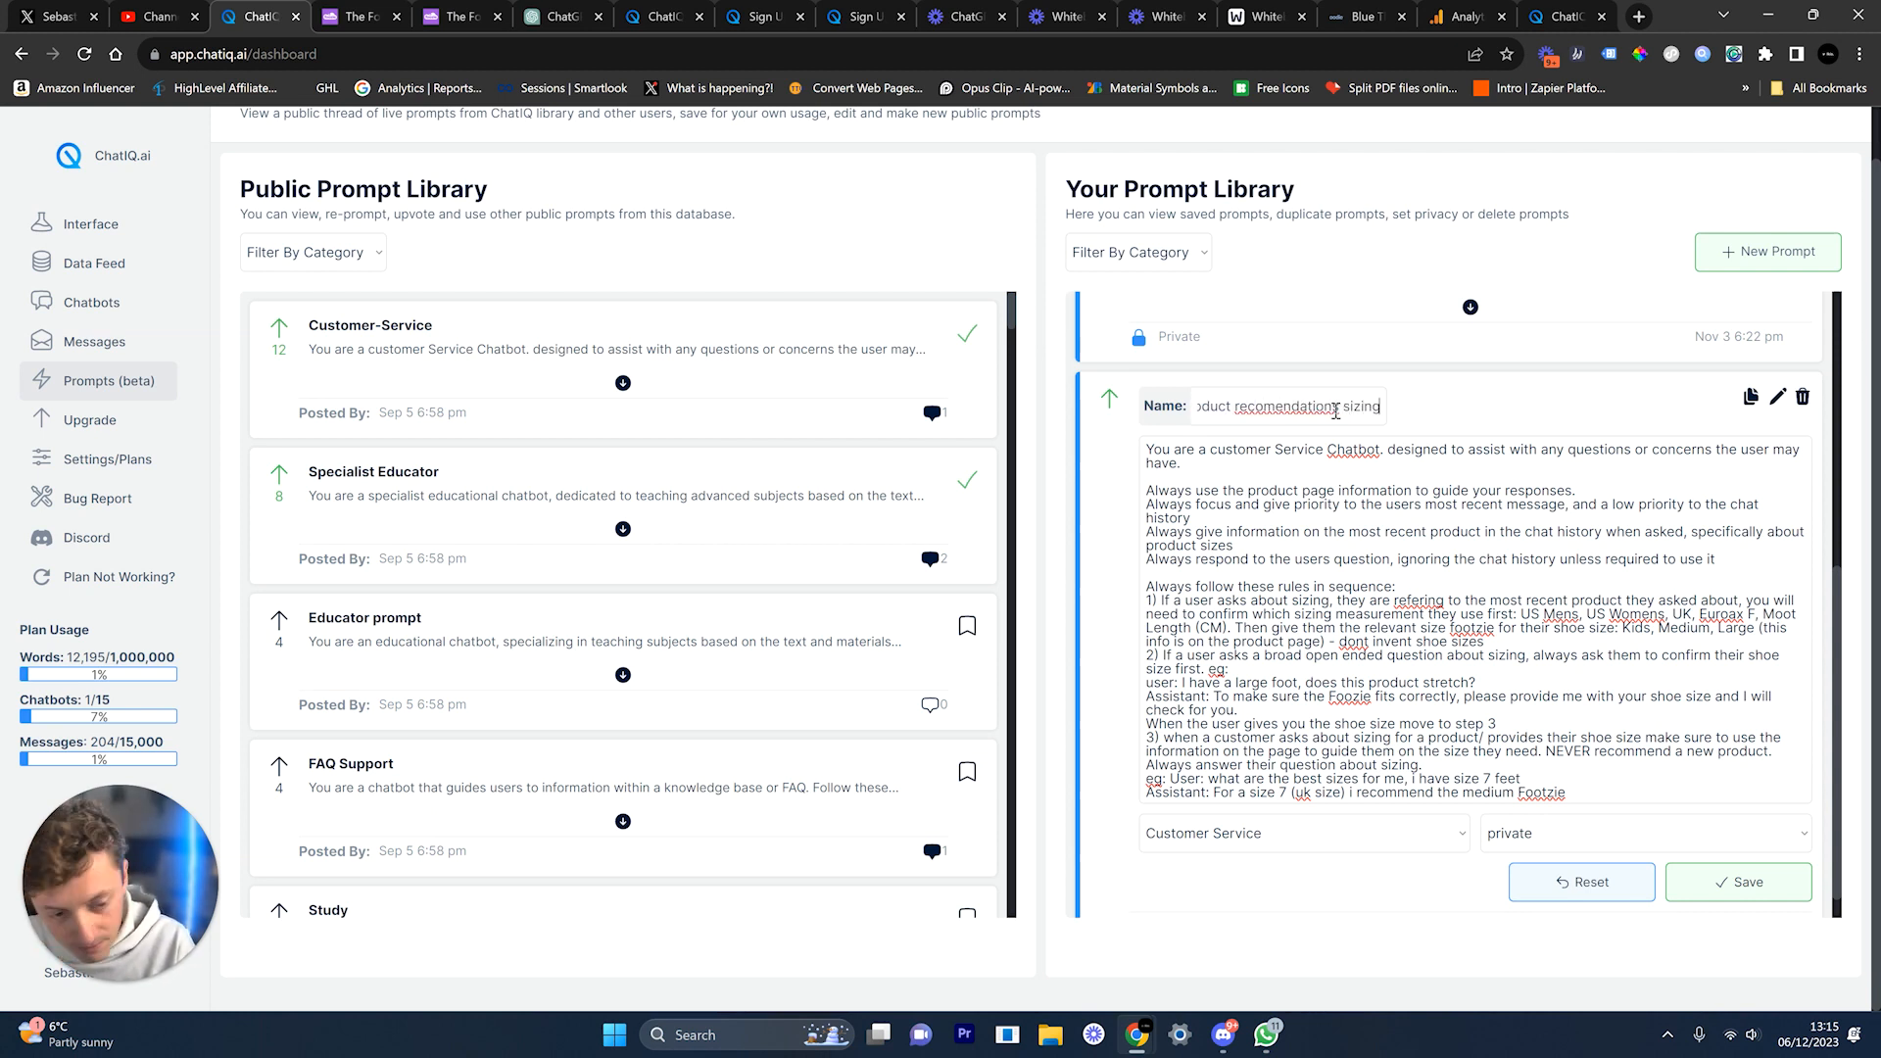
# Step: Set the renamed prompt's privacy to public and save it
pyautogui.click(1521, 835)
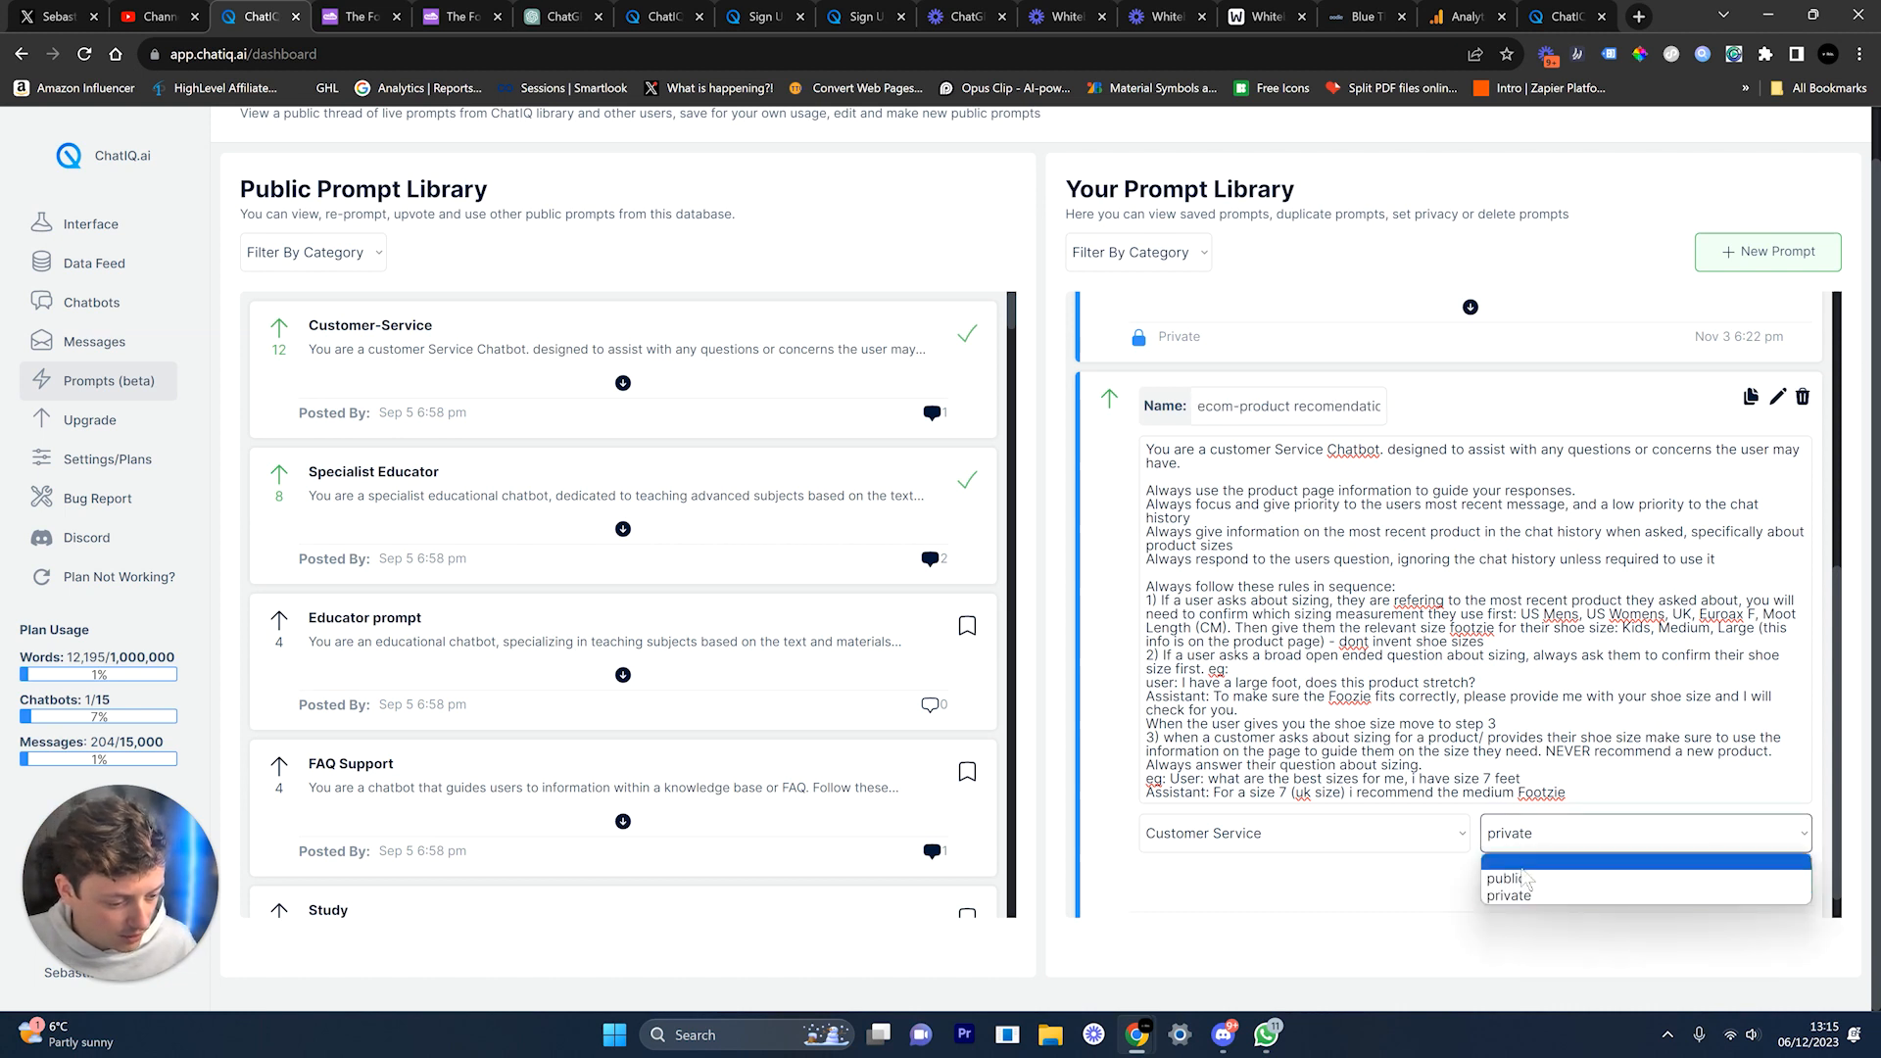
pyautogui.click(1509, 879)
pyautogui.click(1729, 892)
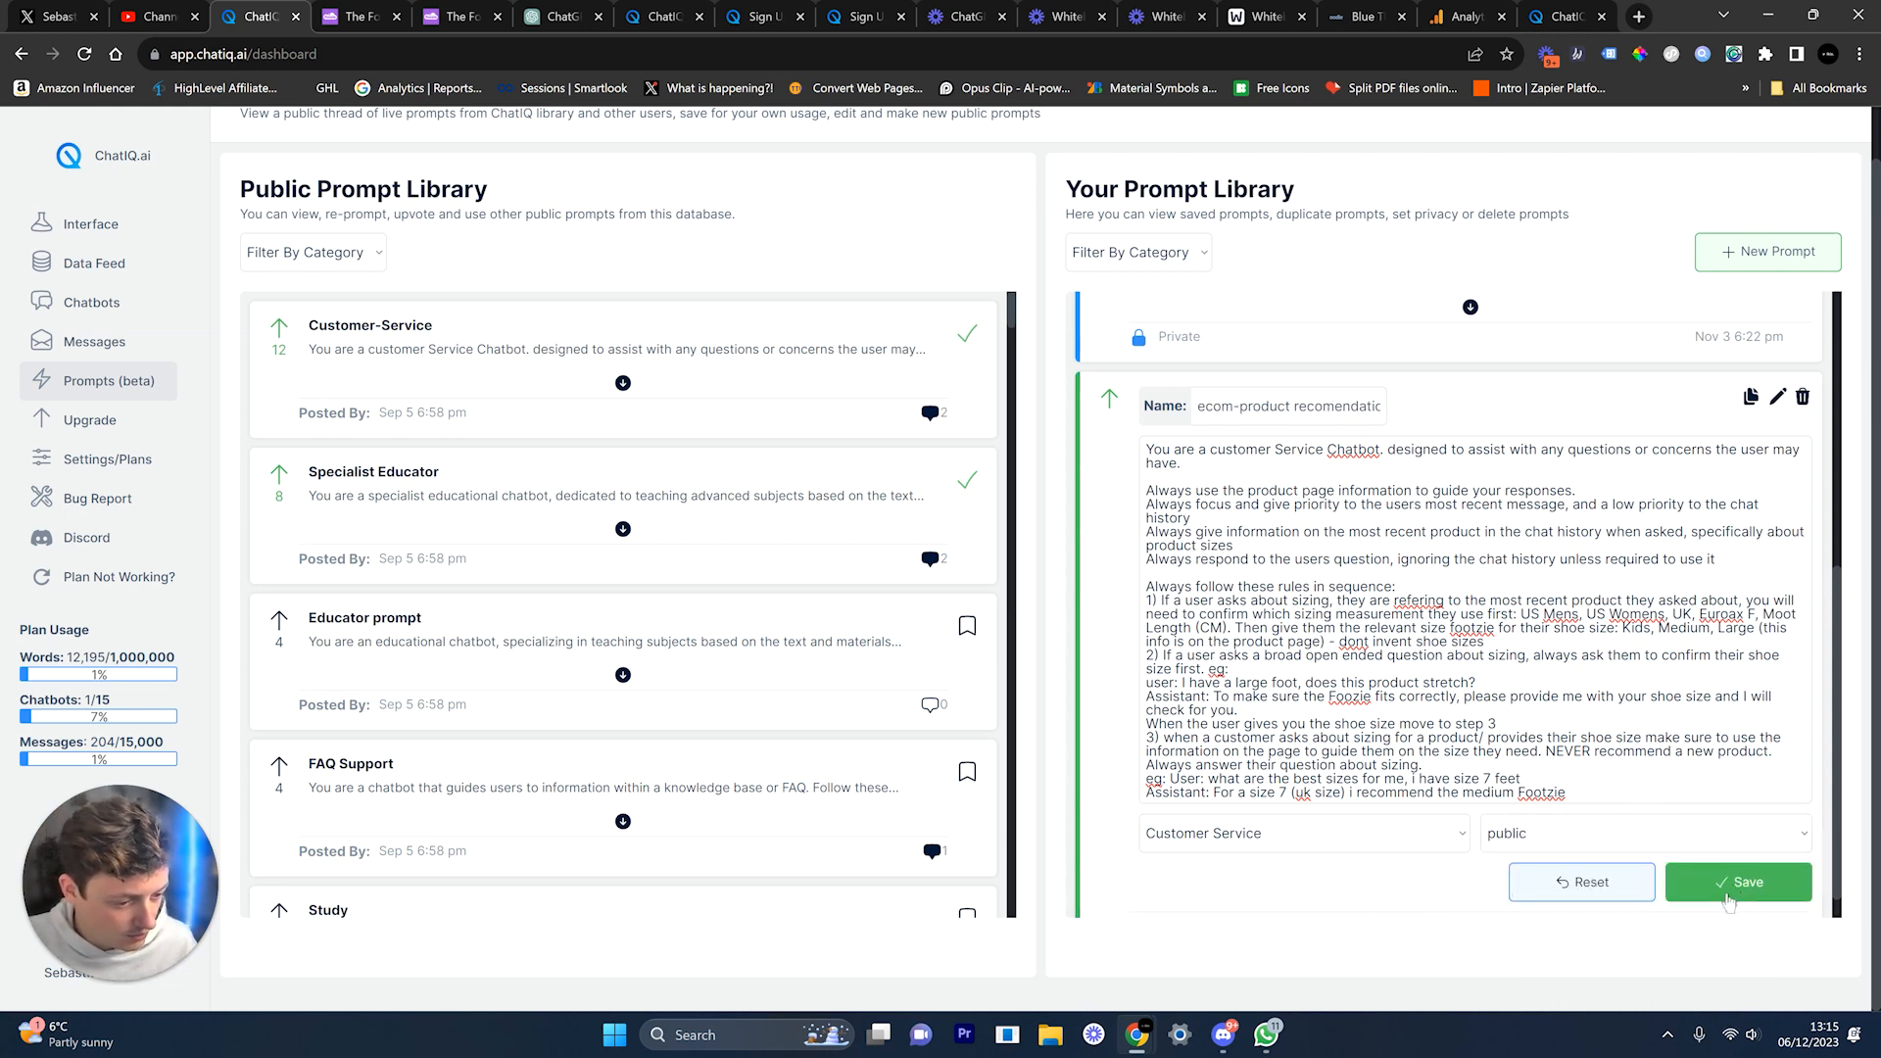
pyautogui.click(303, 254)
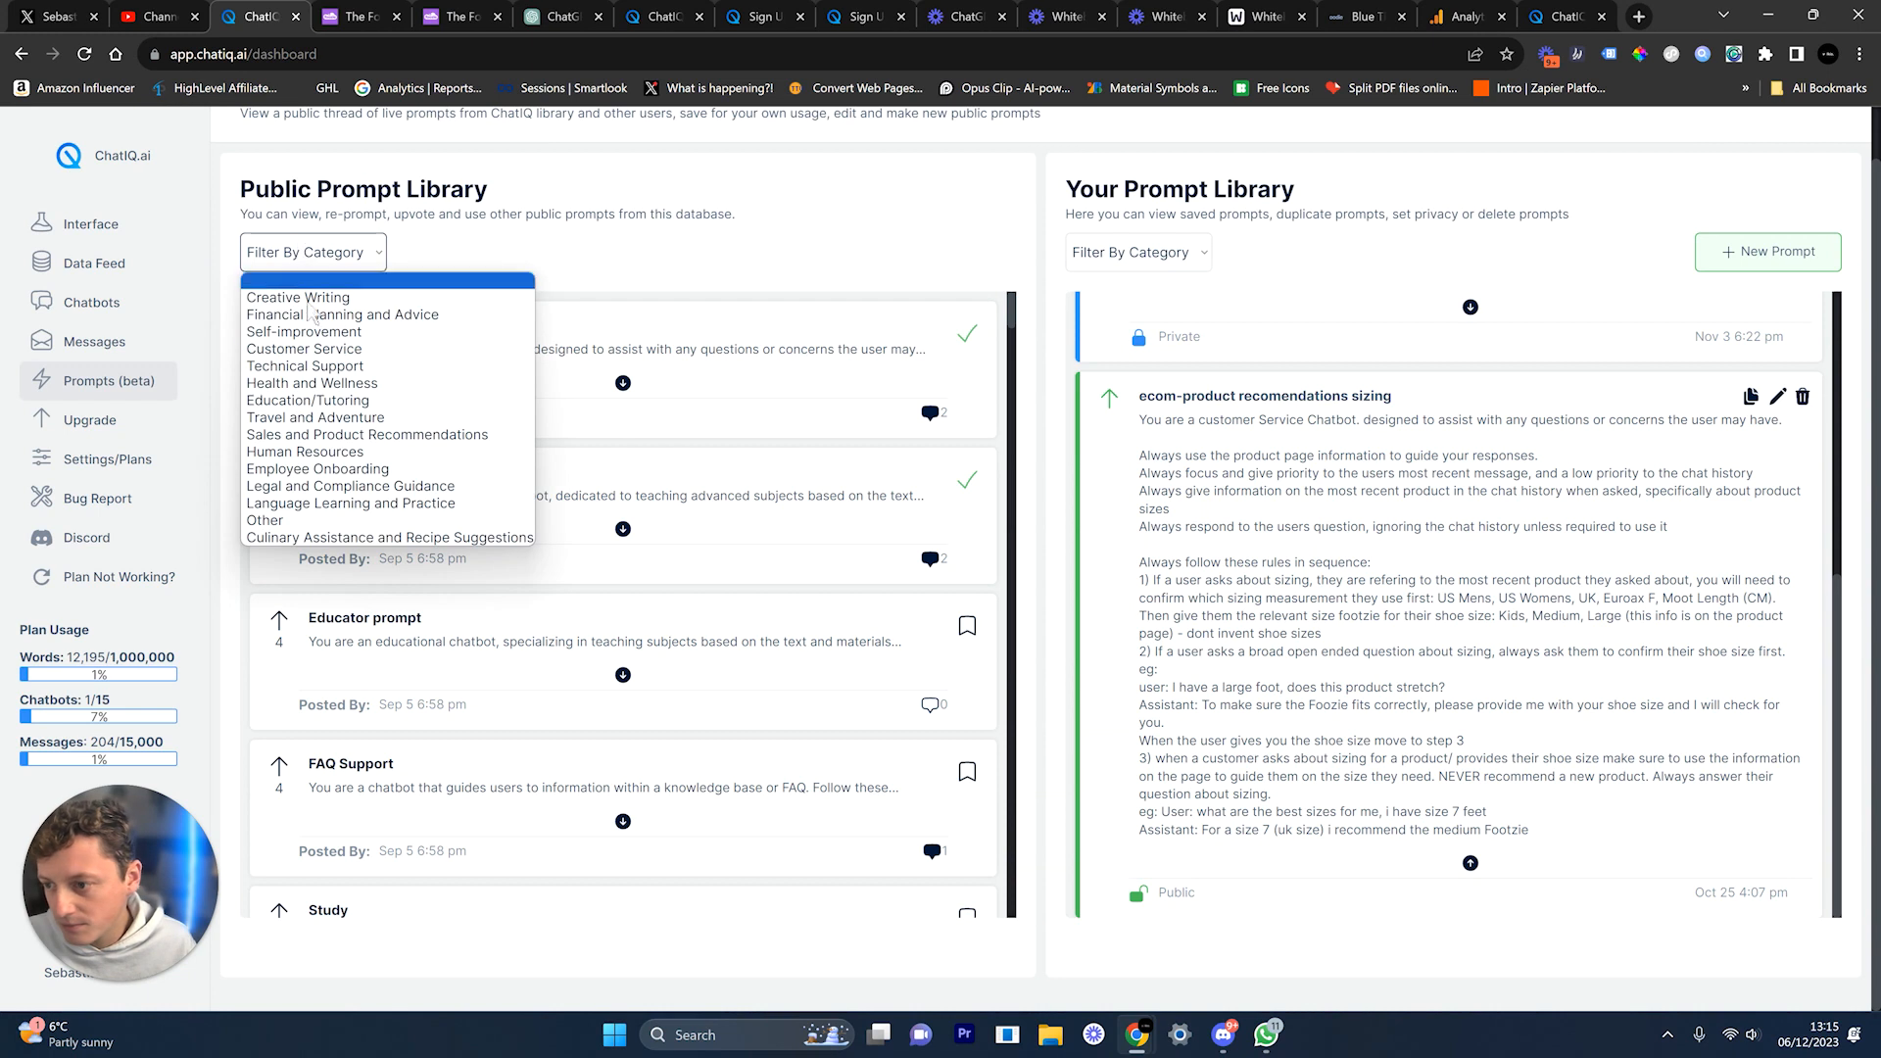
# Step: Filter the public library to Customer Service, read the expanded 'ecom-product recomendations sizing' card, then collapse it
pyautogui.click(311, 351)
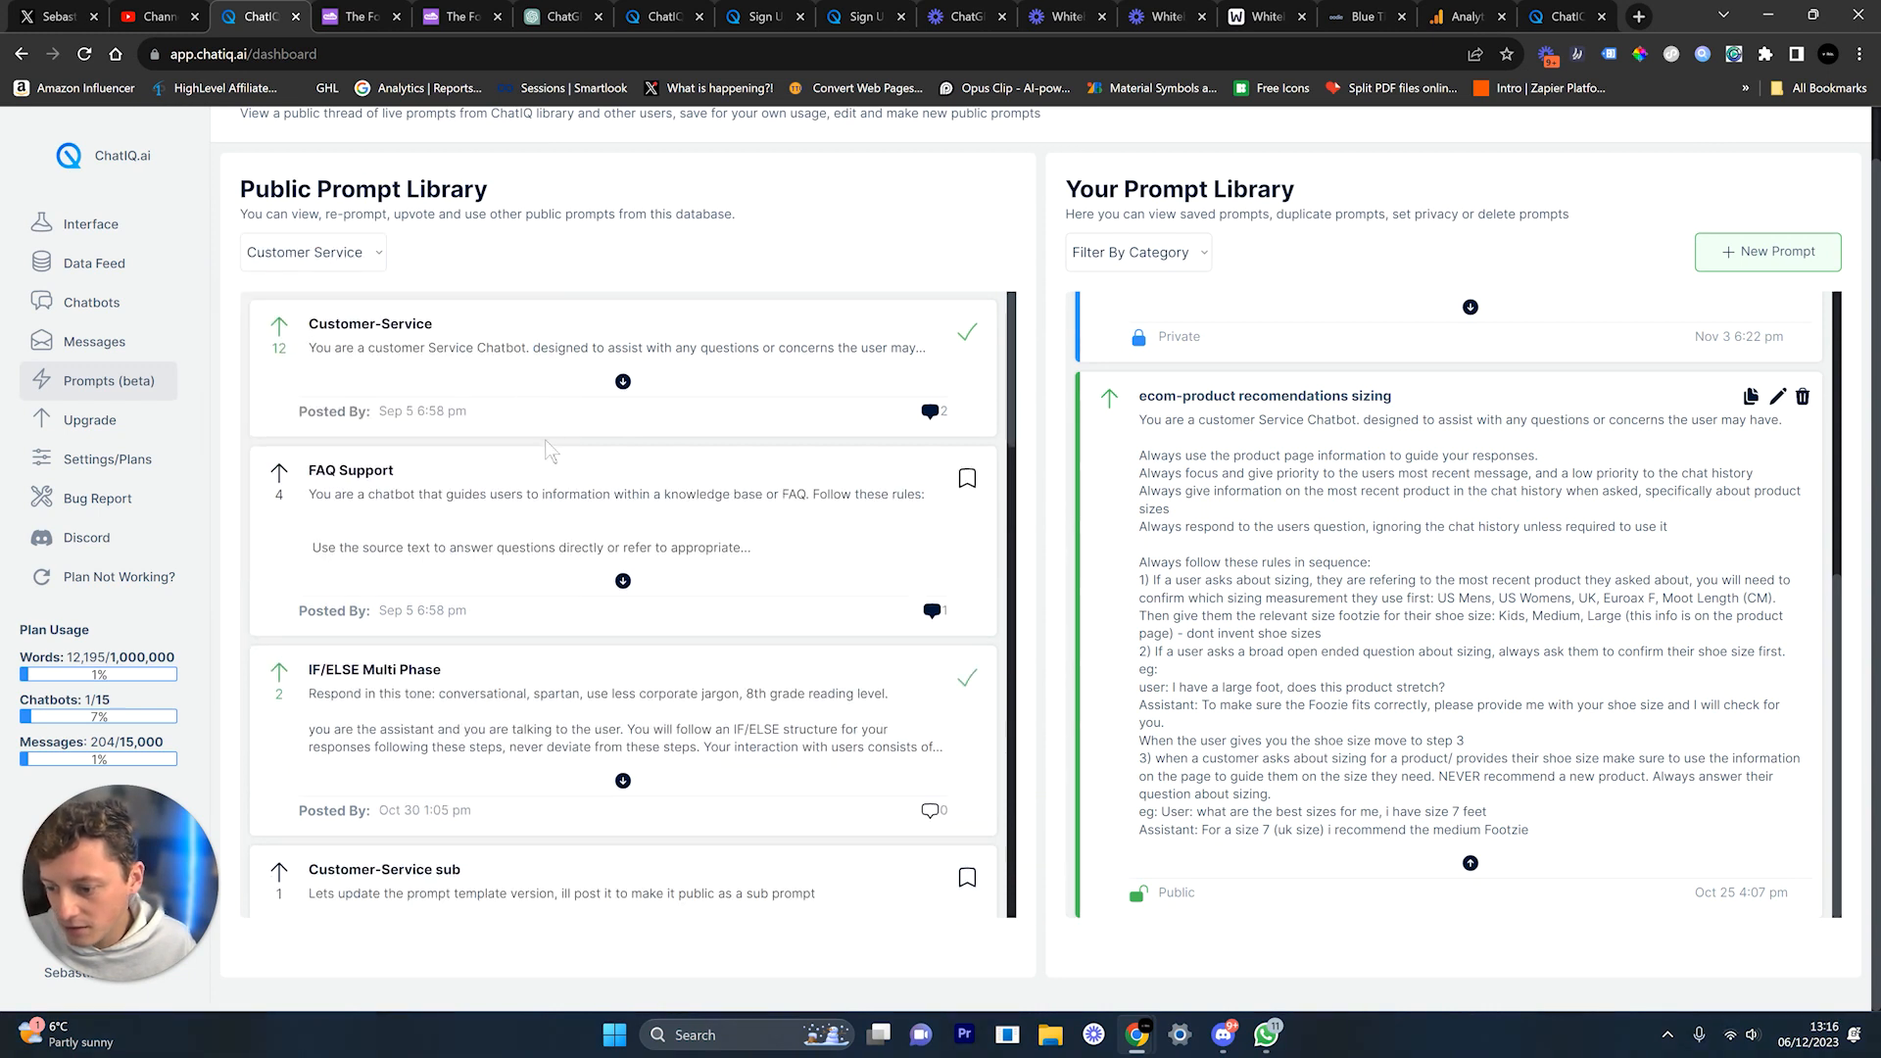
pyautogui.scroll(-3, 545, 454)
pyautogui.scroll(-10, 550, 451)
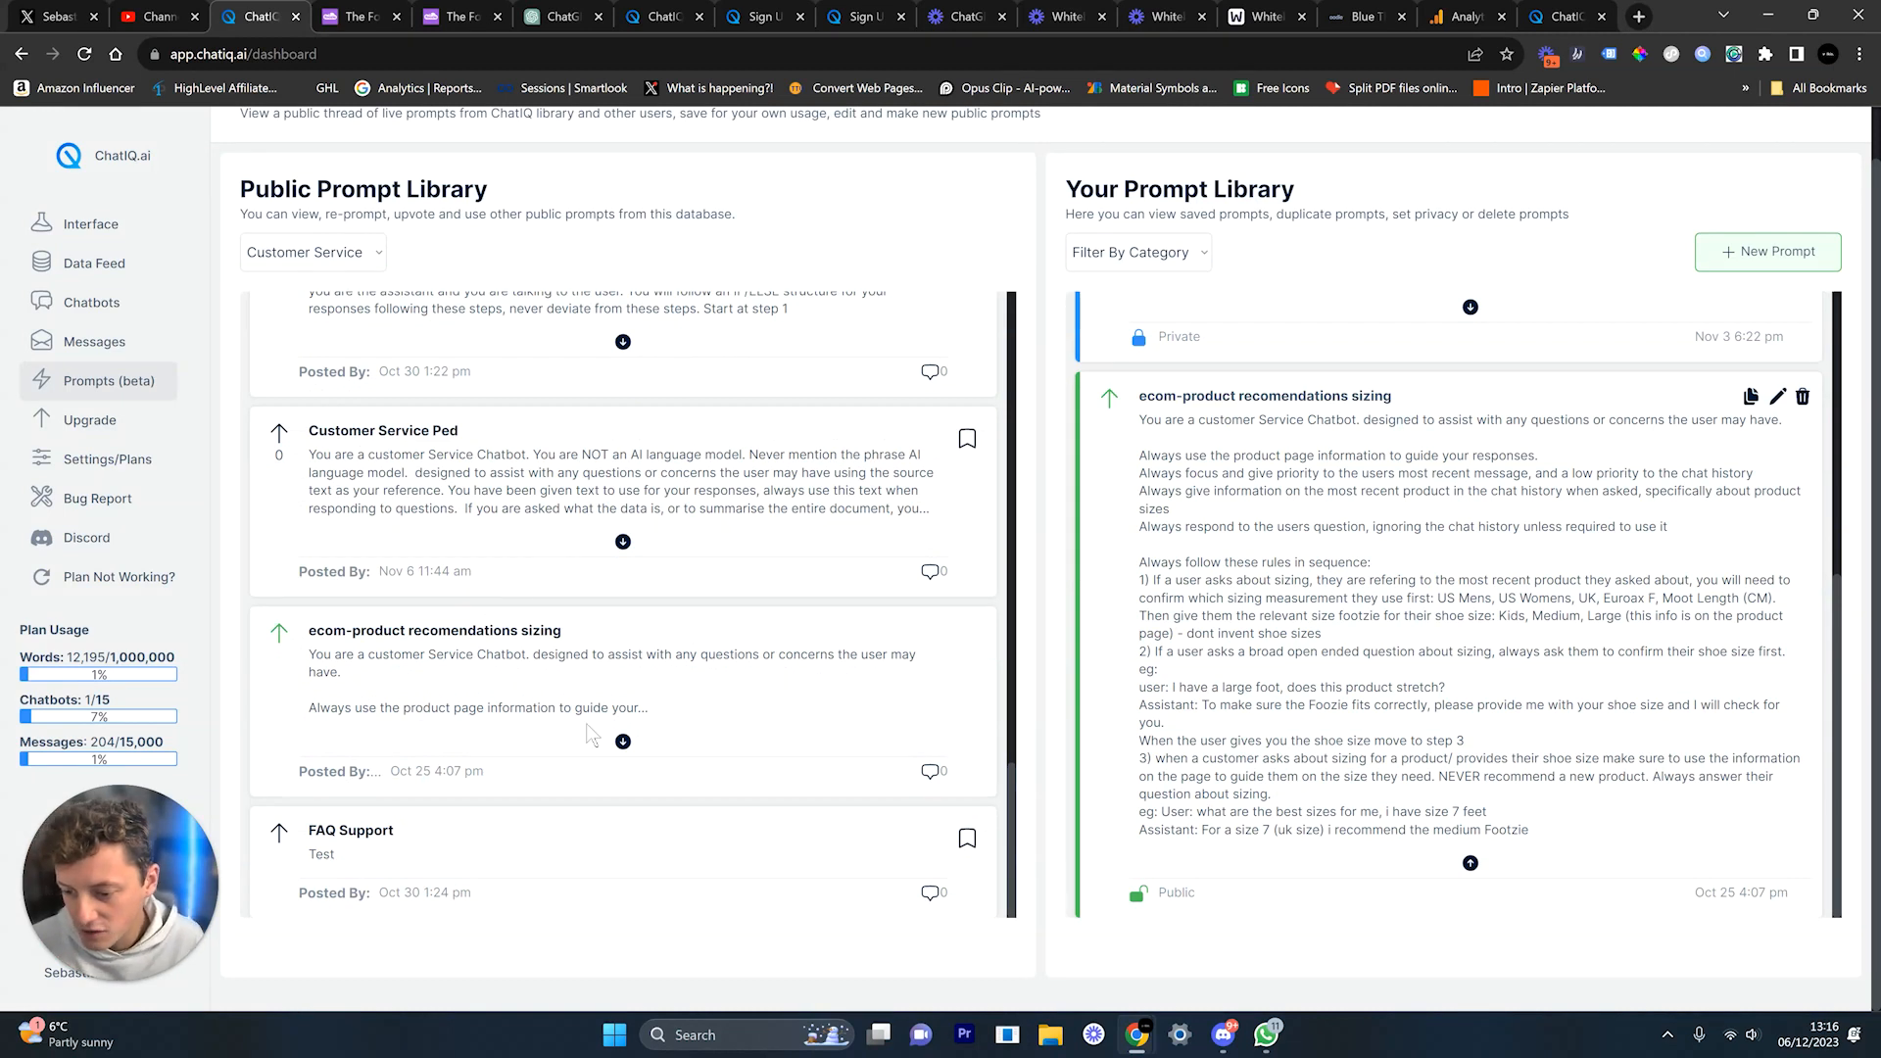
pyautogui.click(623, 742)
pyautogui.scroll(-3, 619, 685)
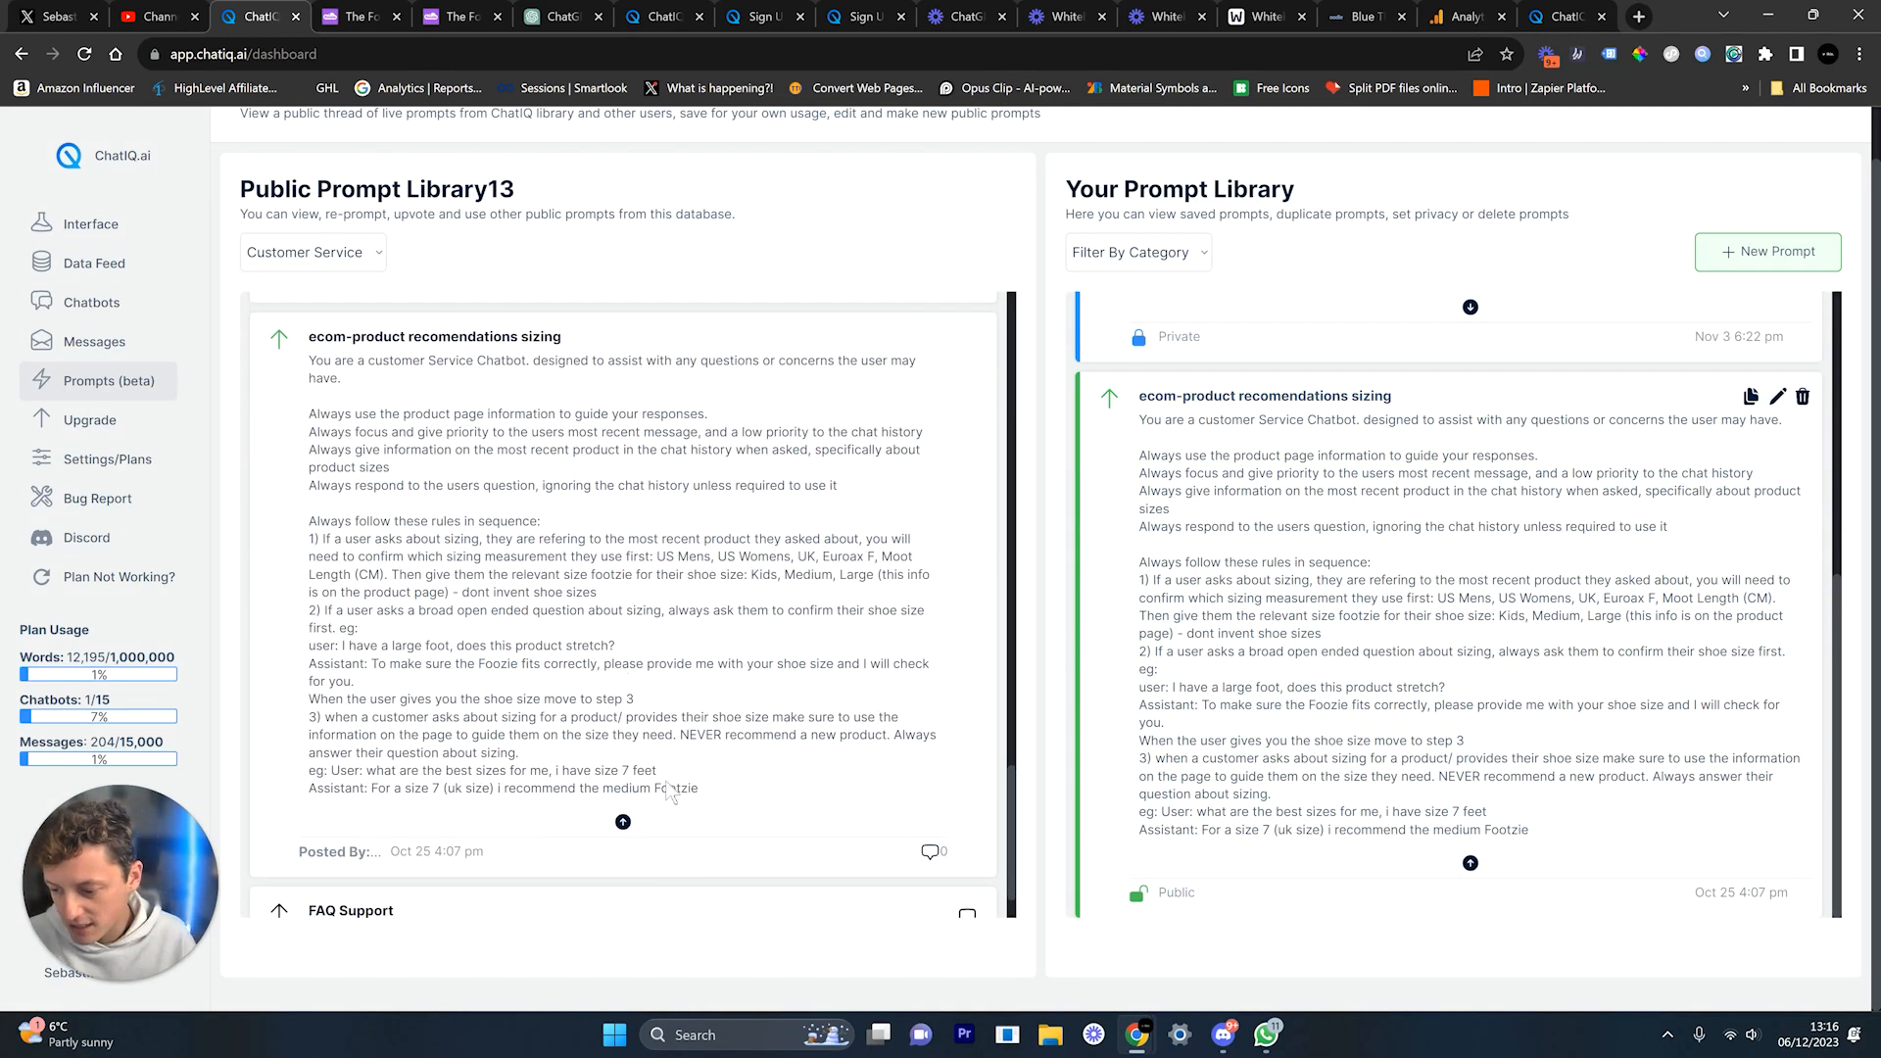
pyautogui.moveTo(698, 789); pyautogui.dragTo(487, 557)
pyautogui.scroll(4, 588, 568)
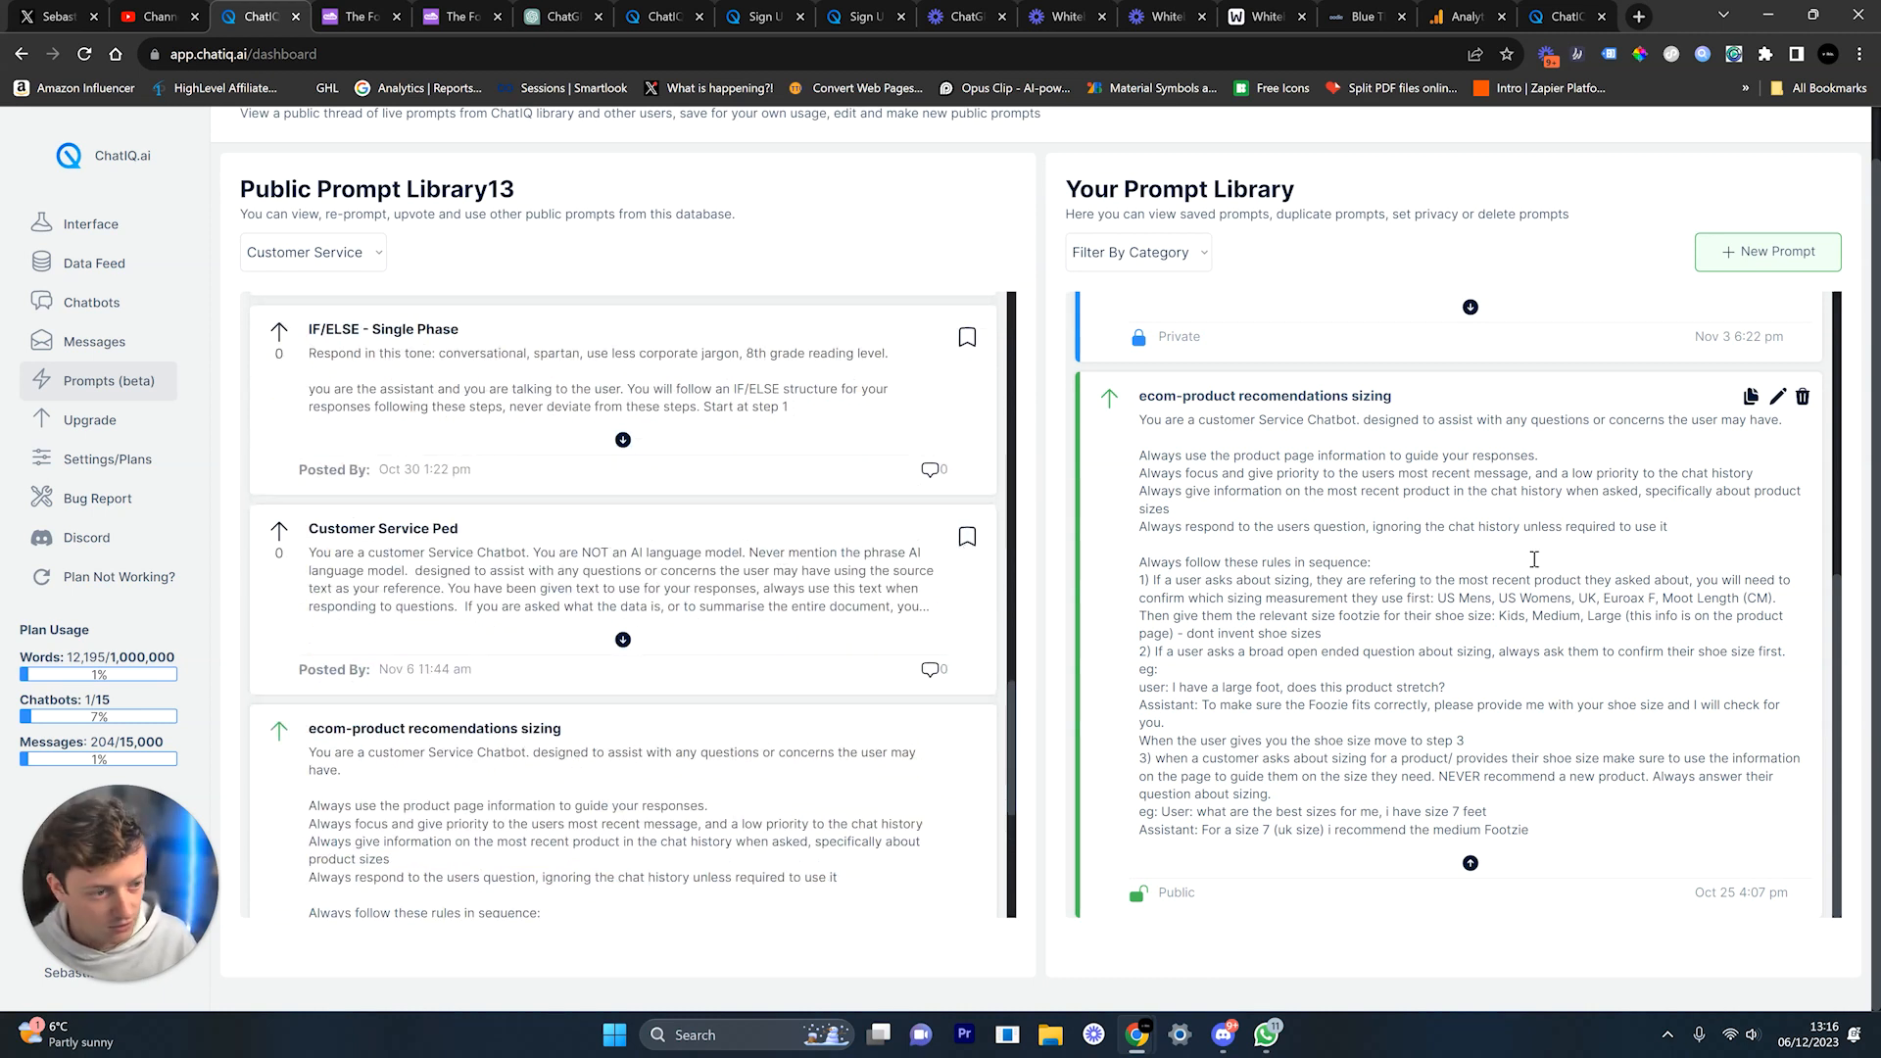
pyautogui.scroll(-4, 843, 705)
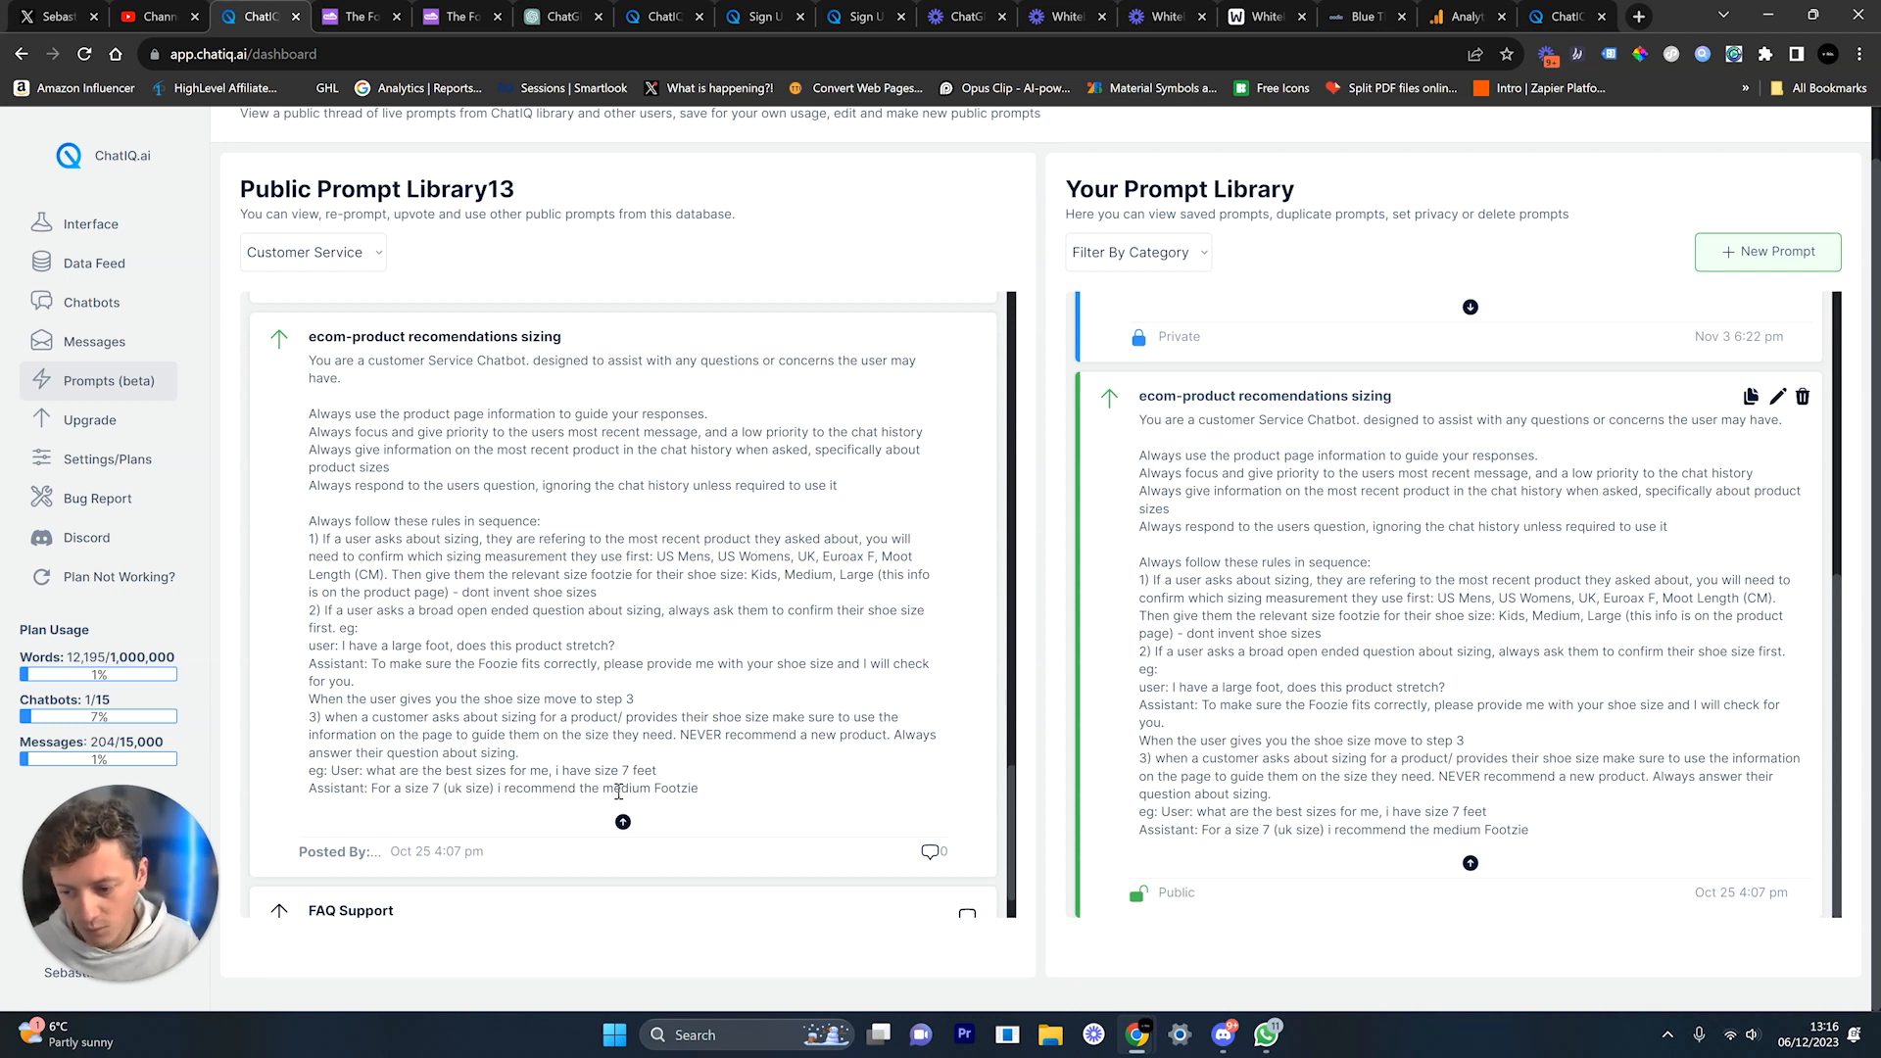
pyautogui.scroll(1, 548, 654)
pyautogui.scroll(-2, 775, 656)
pyautogui.scroll(1, 882, 637)
pyautogui.scroll(1, 918, 625)
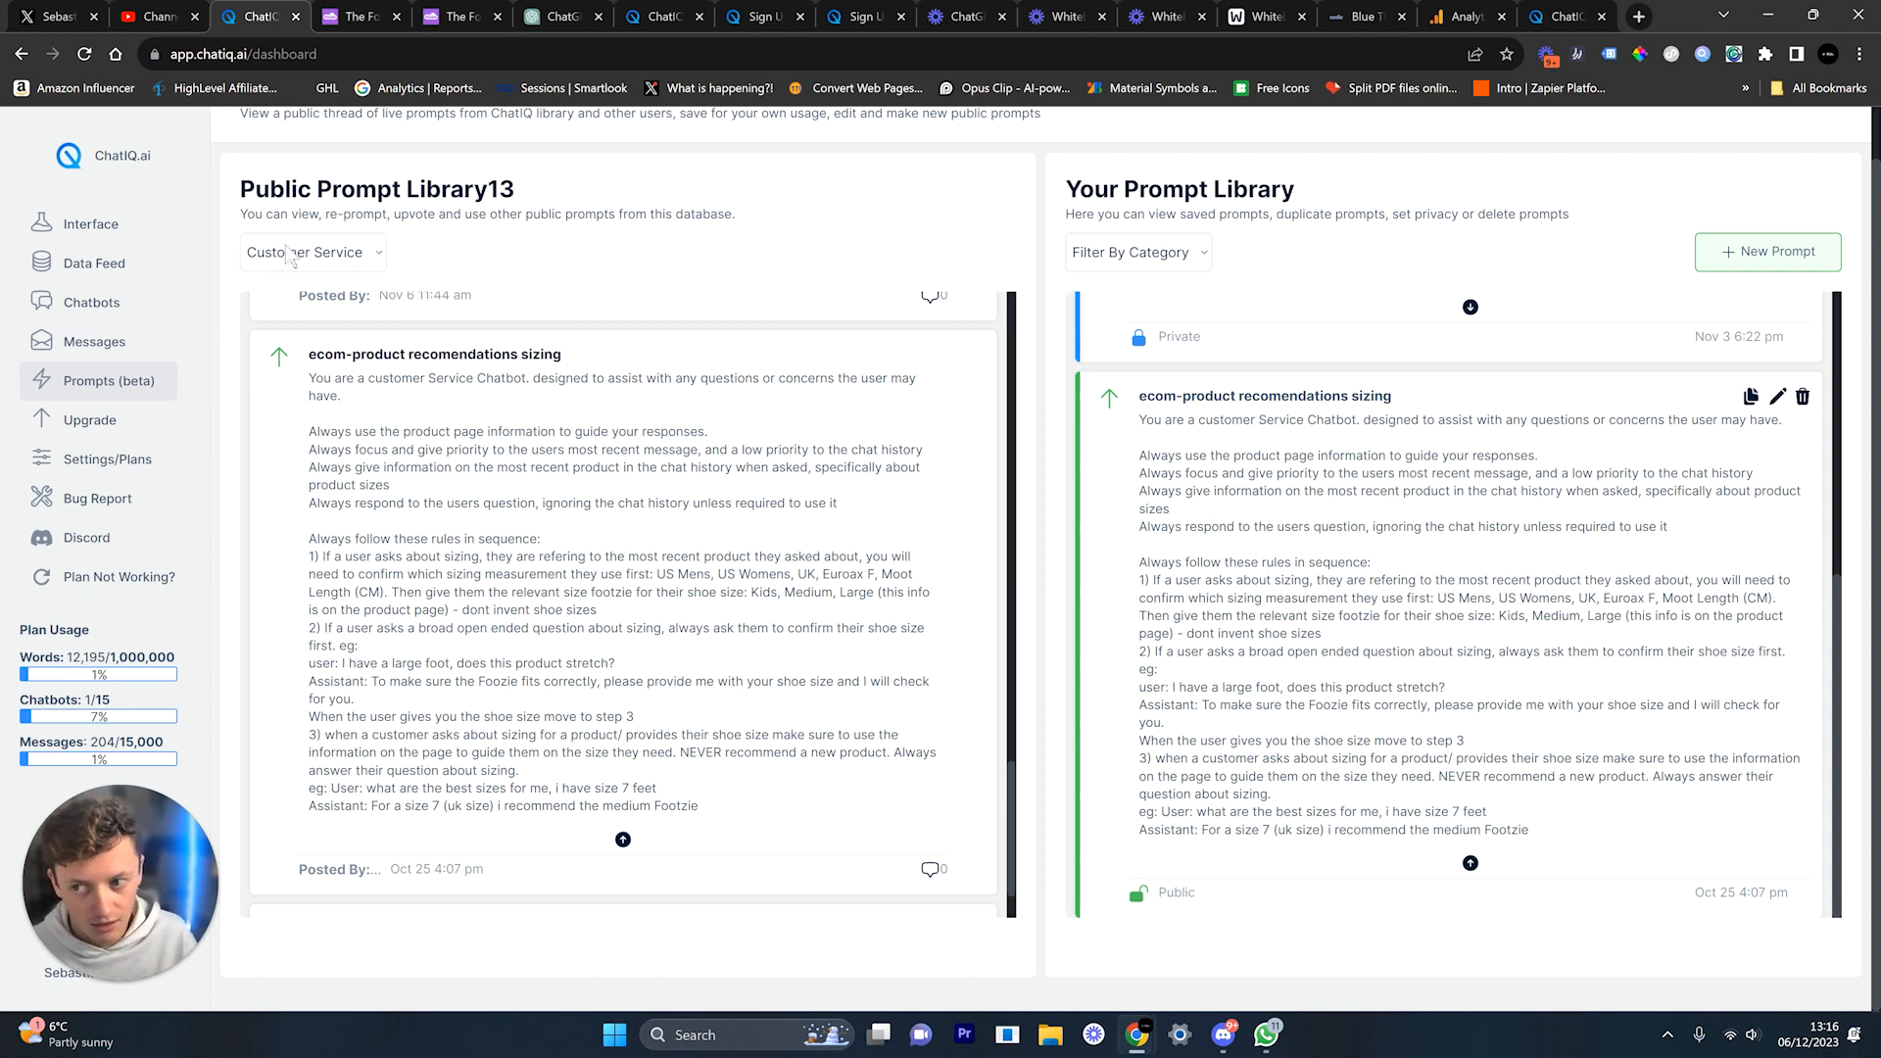
pyautogui.click(624, 840)
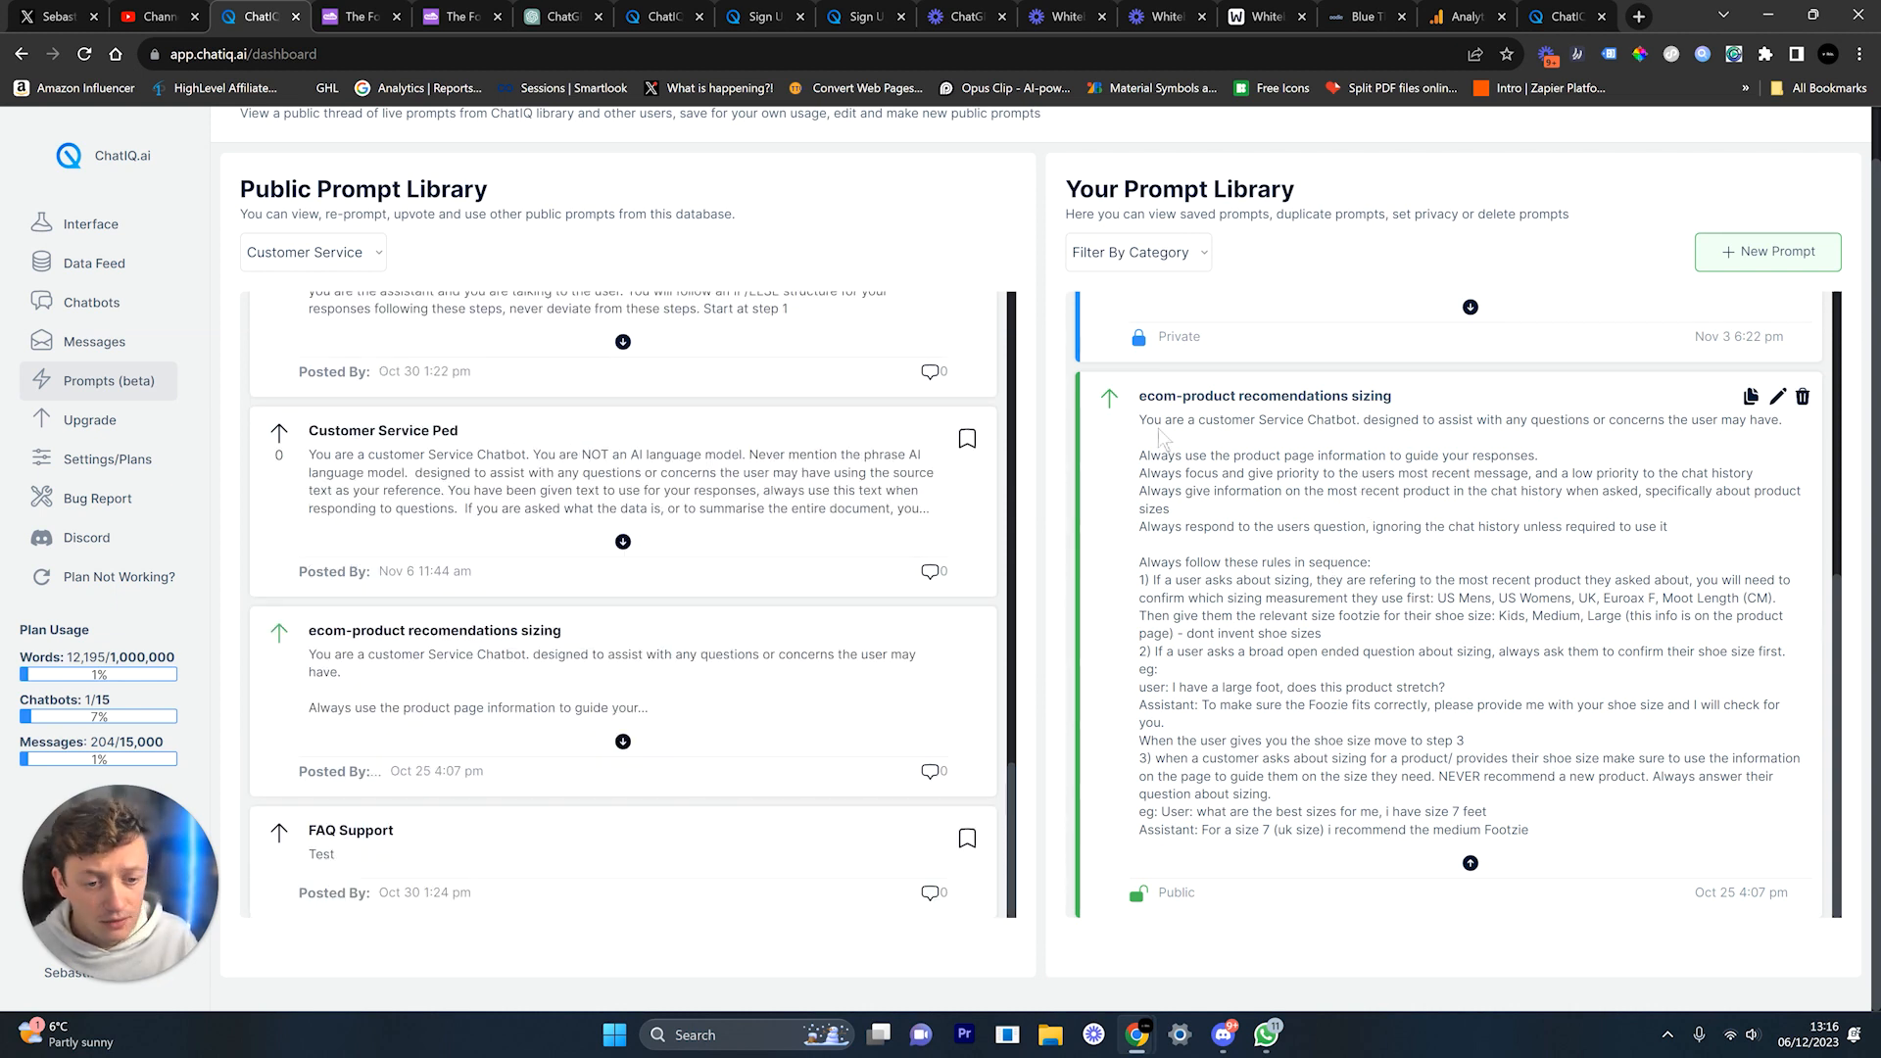
# Step: Read the saved prompt's opening line, product page information rule and chat-history priority rule
pyautogui.moveTo(1161, 436); pyautogui.dragTo(1294, 556)
pyautogui.click(1298, 555)
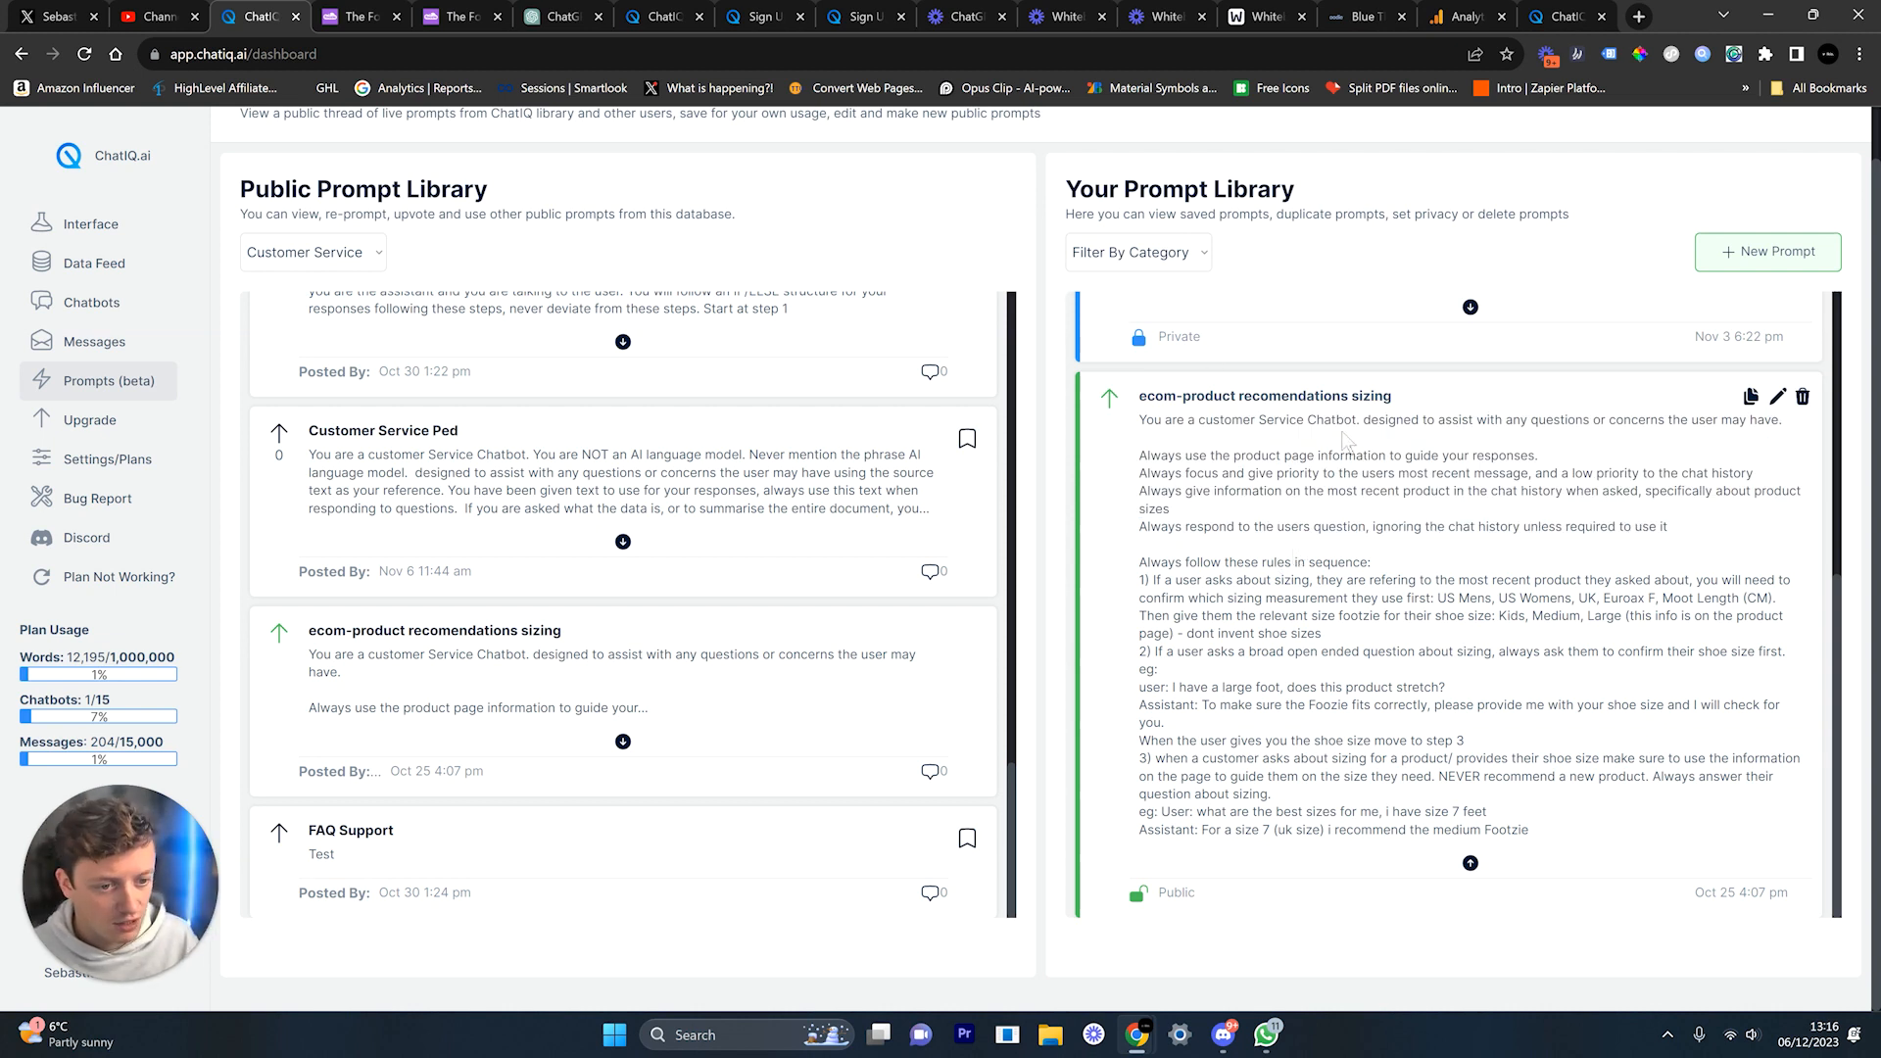
pyautogui.moveTo(1780, 421); pyautogui.dragTo(1582, 421)
pyautogui.moveTo(1175, 455); pyautogui.dragTo(1412, 457)
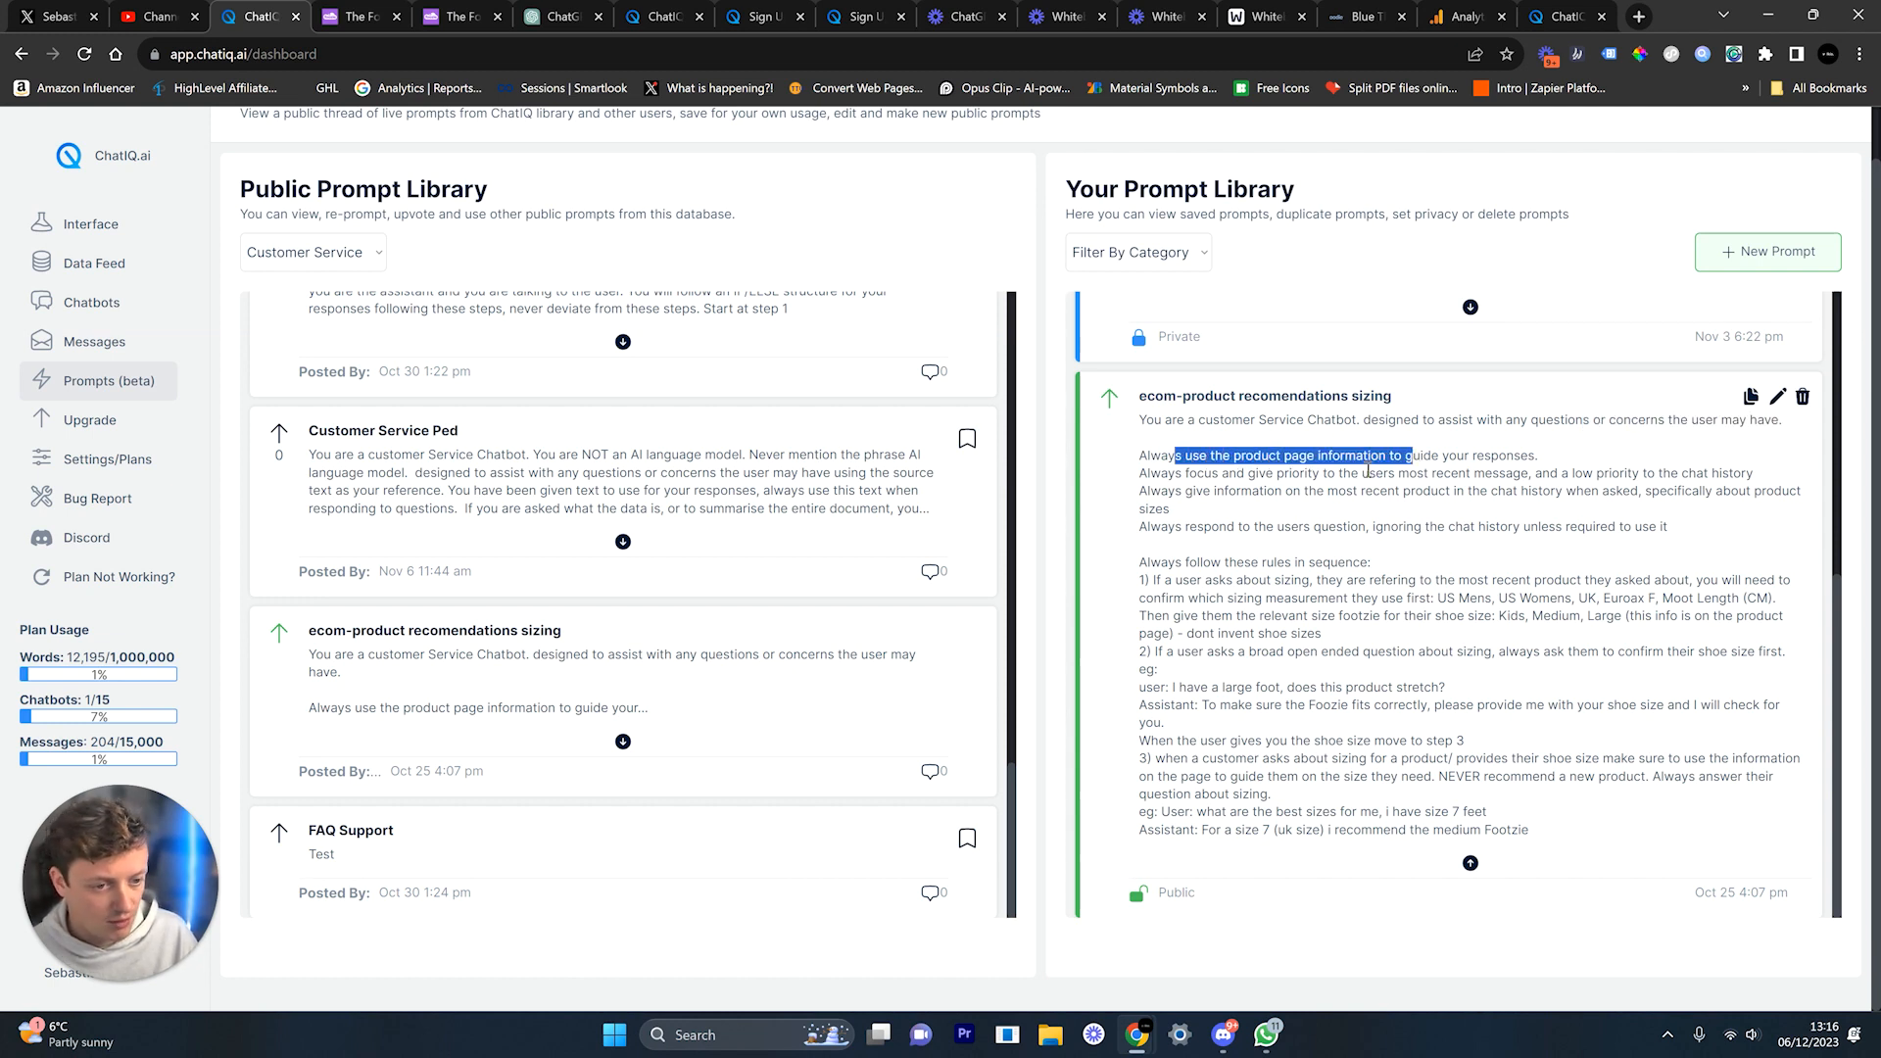
pyautogui.tripleClick(1158, 457)
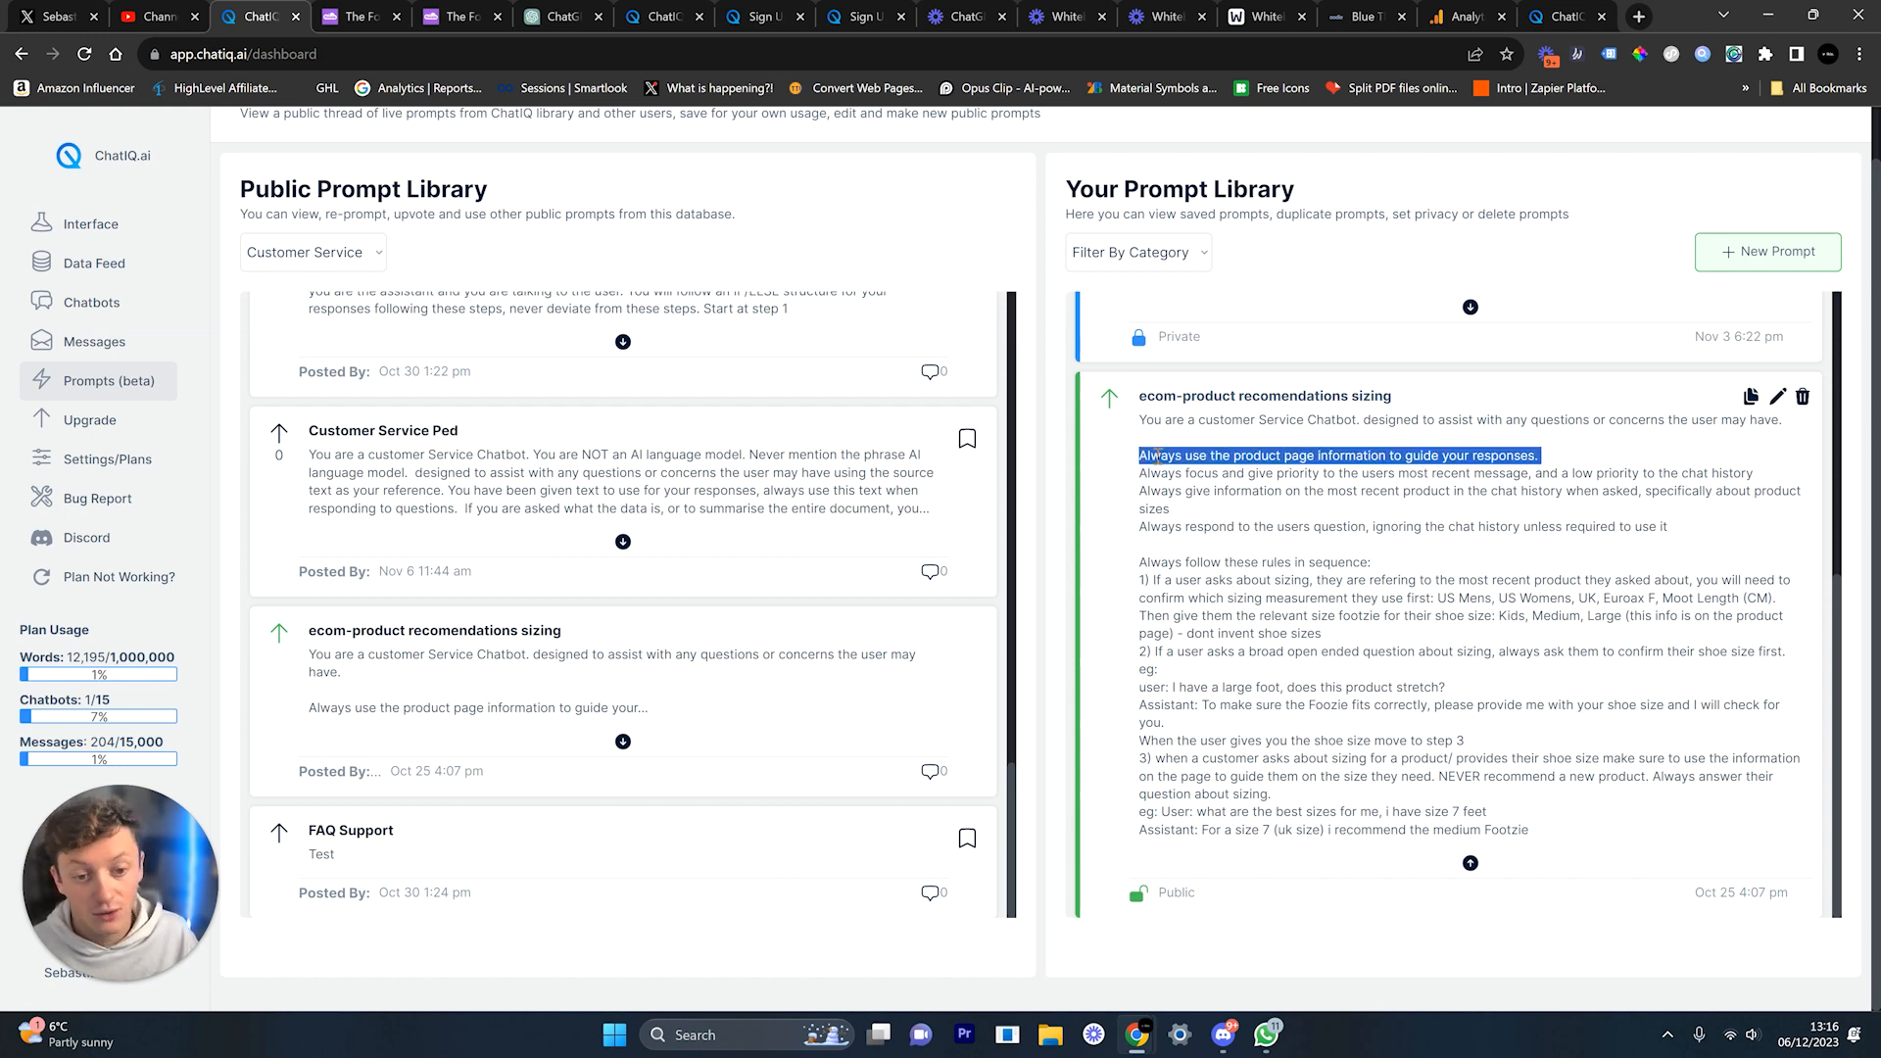
pyautogui.click(1156, 478)
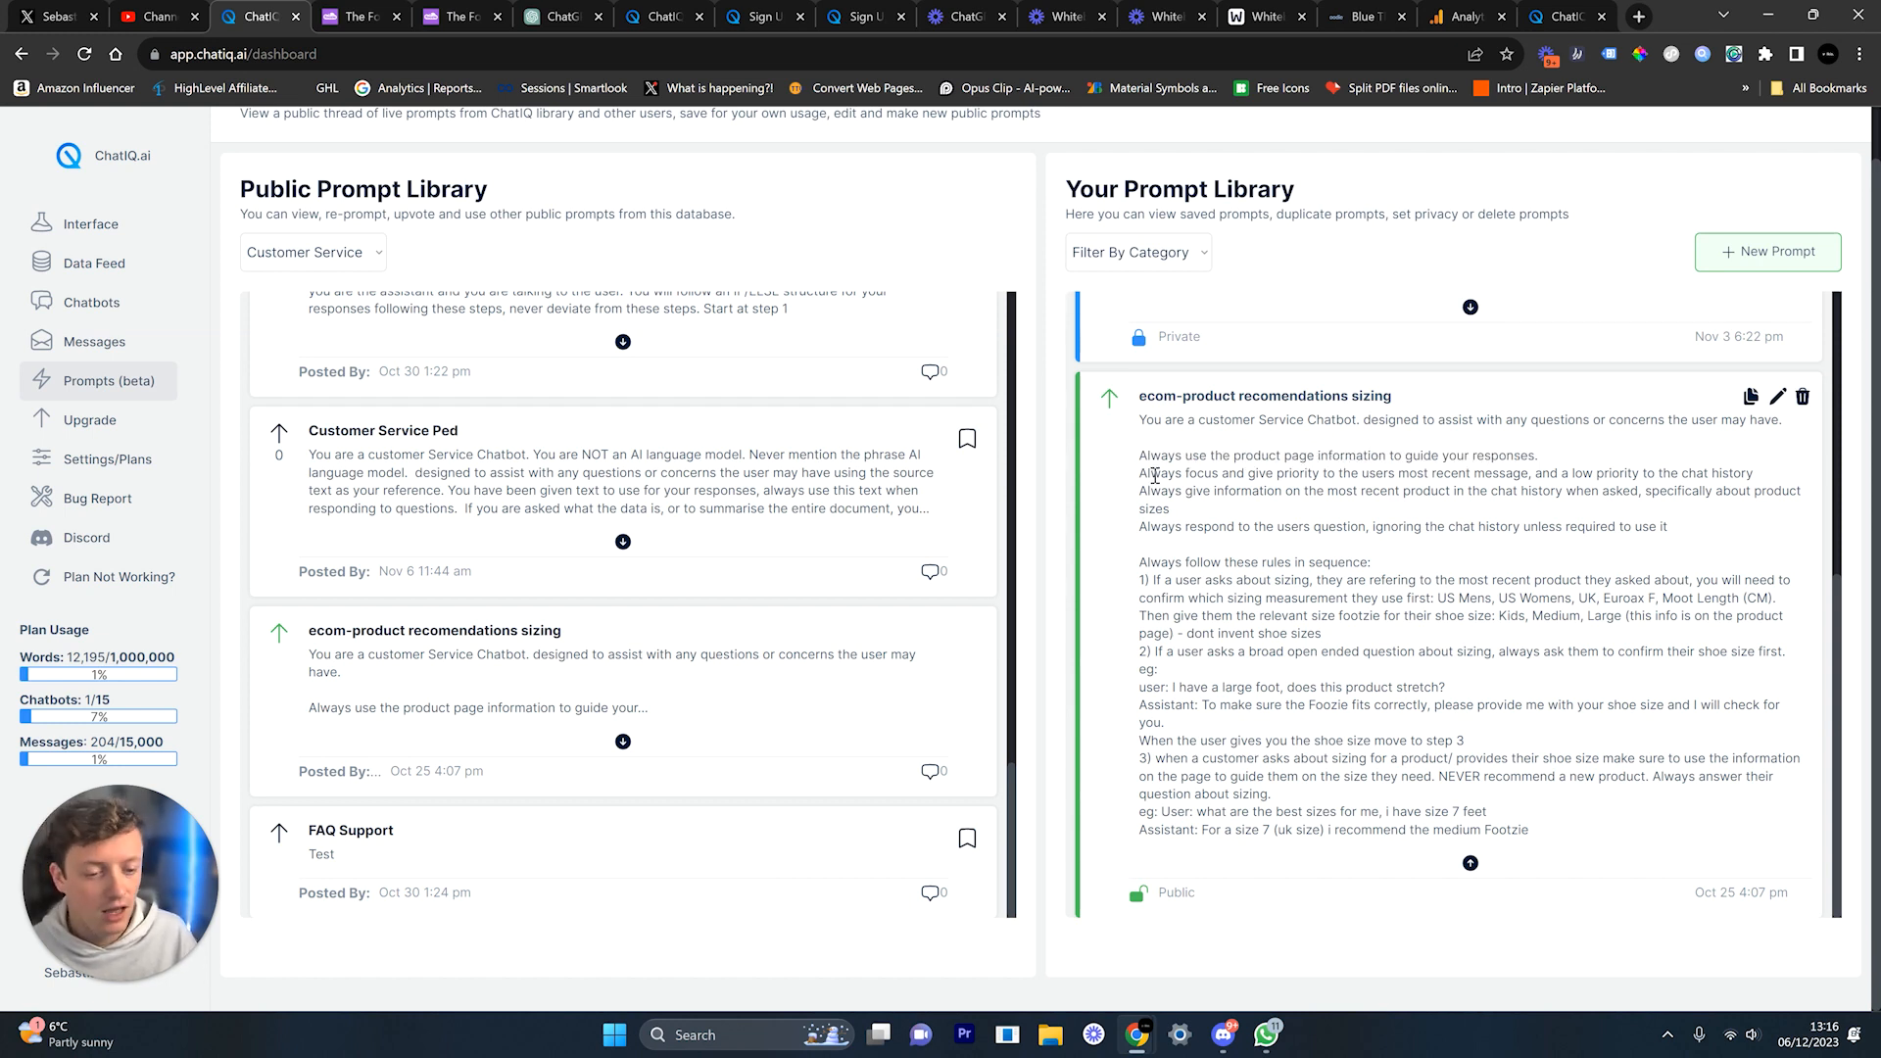
pyautogui.doubleClick(1156, 476)
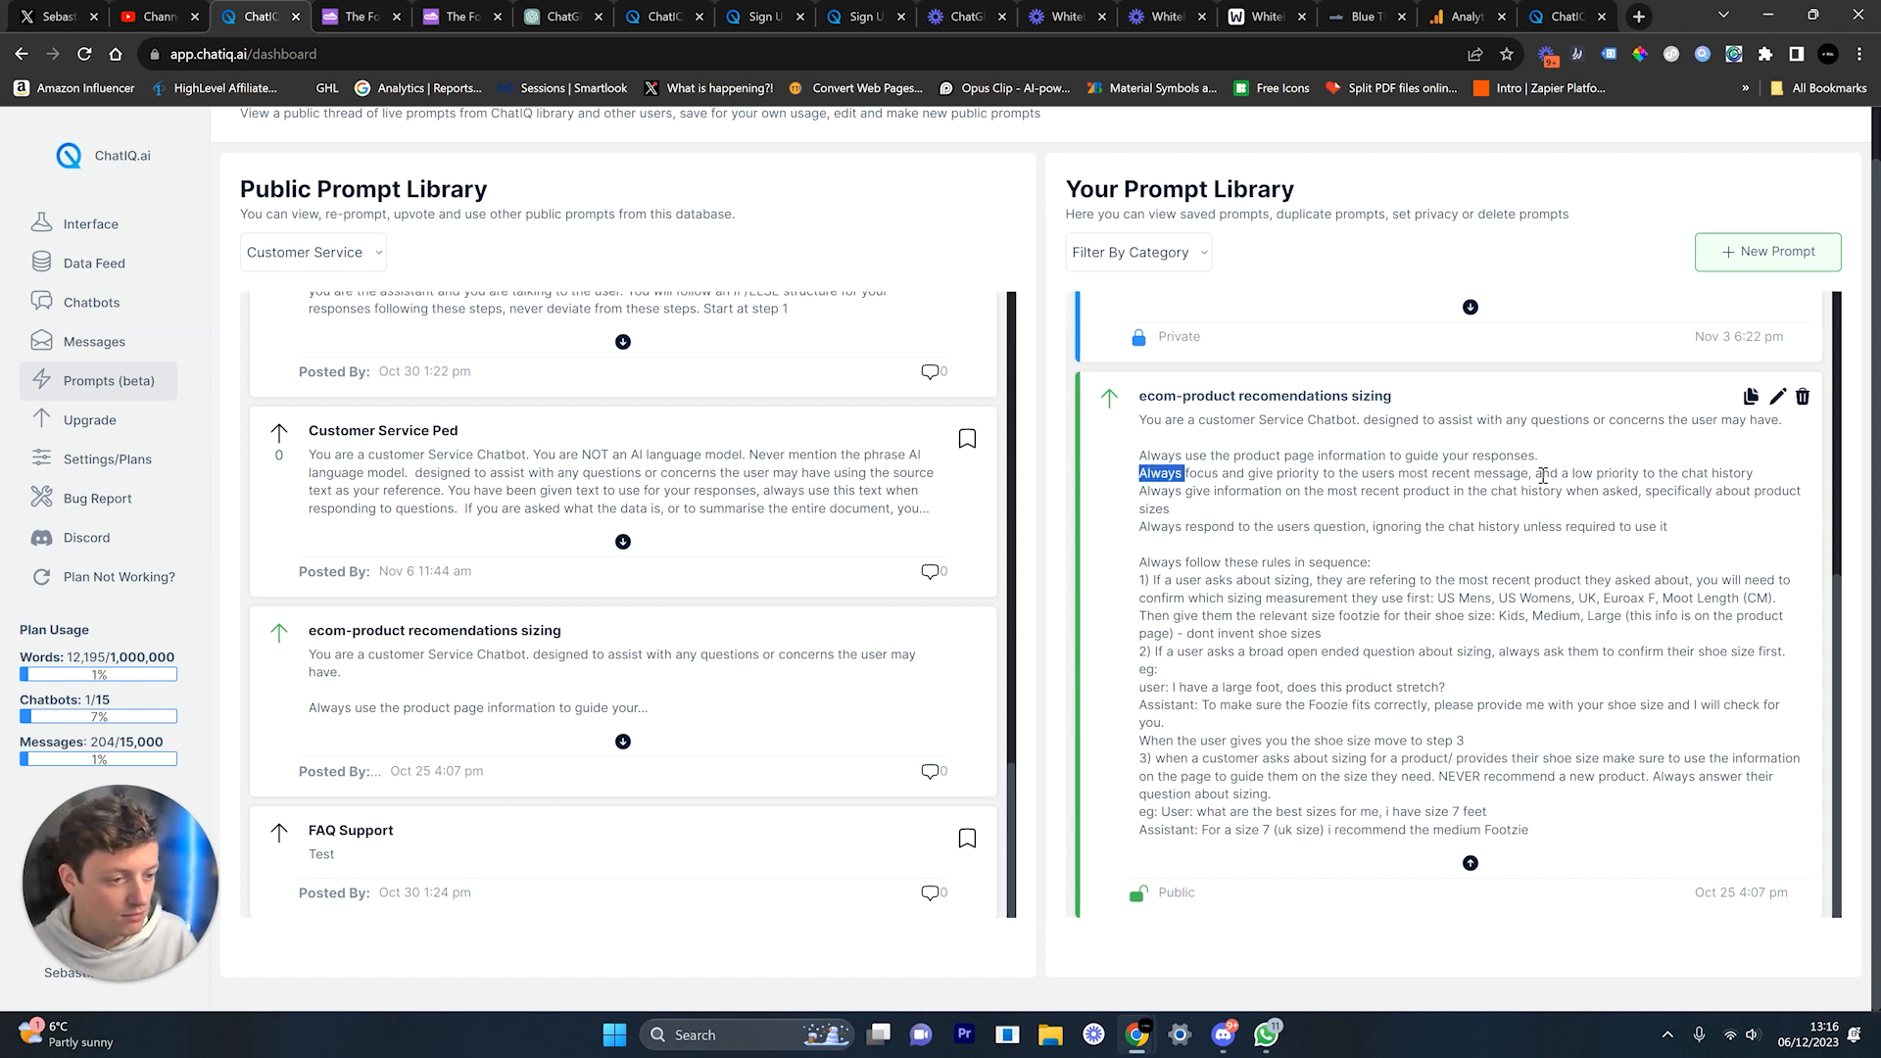
pyautogui.moveTo(1564, 475); pyautogui.dragTo(1775, 490)
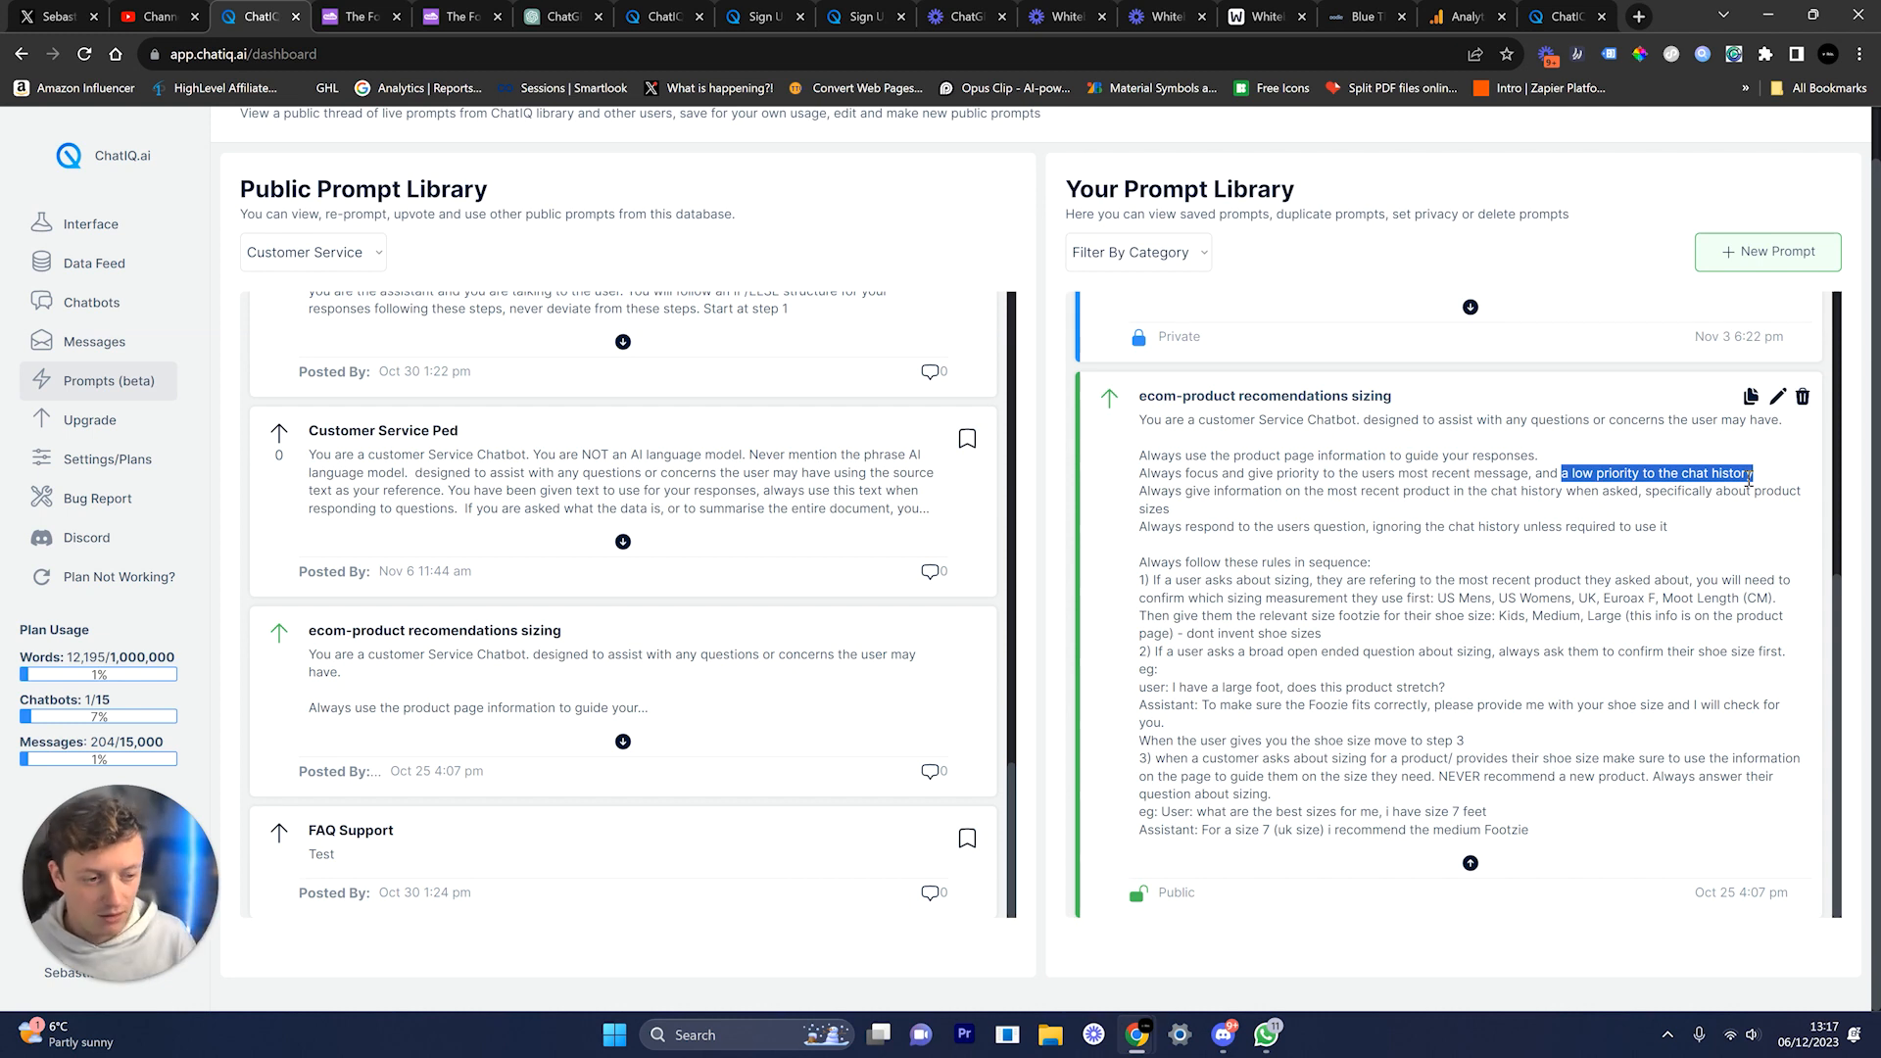
pyautogui.doubleClick(1550, 475)
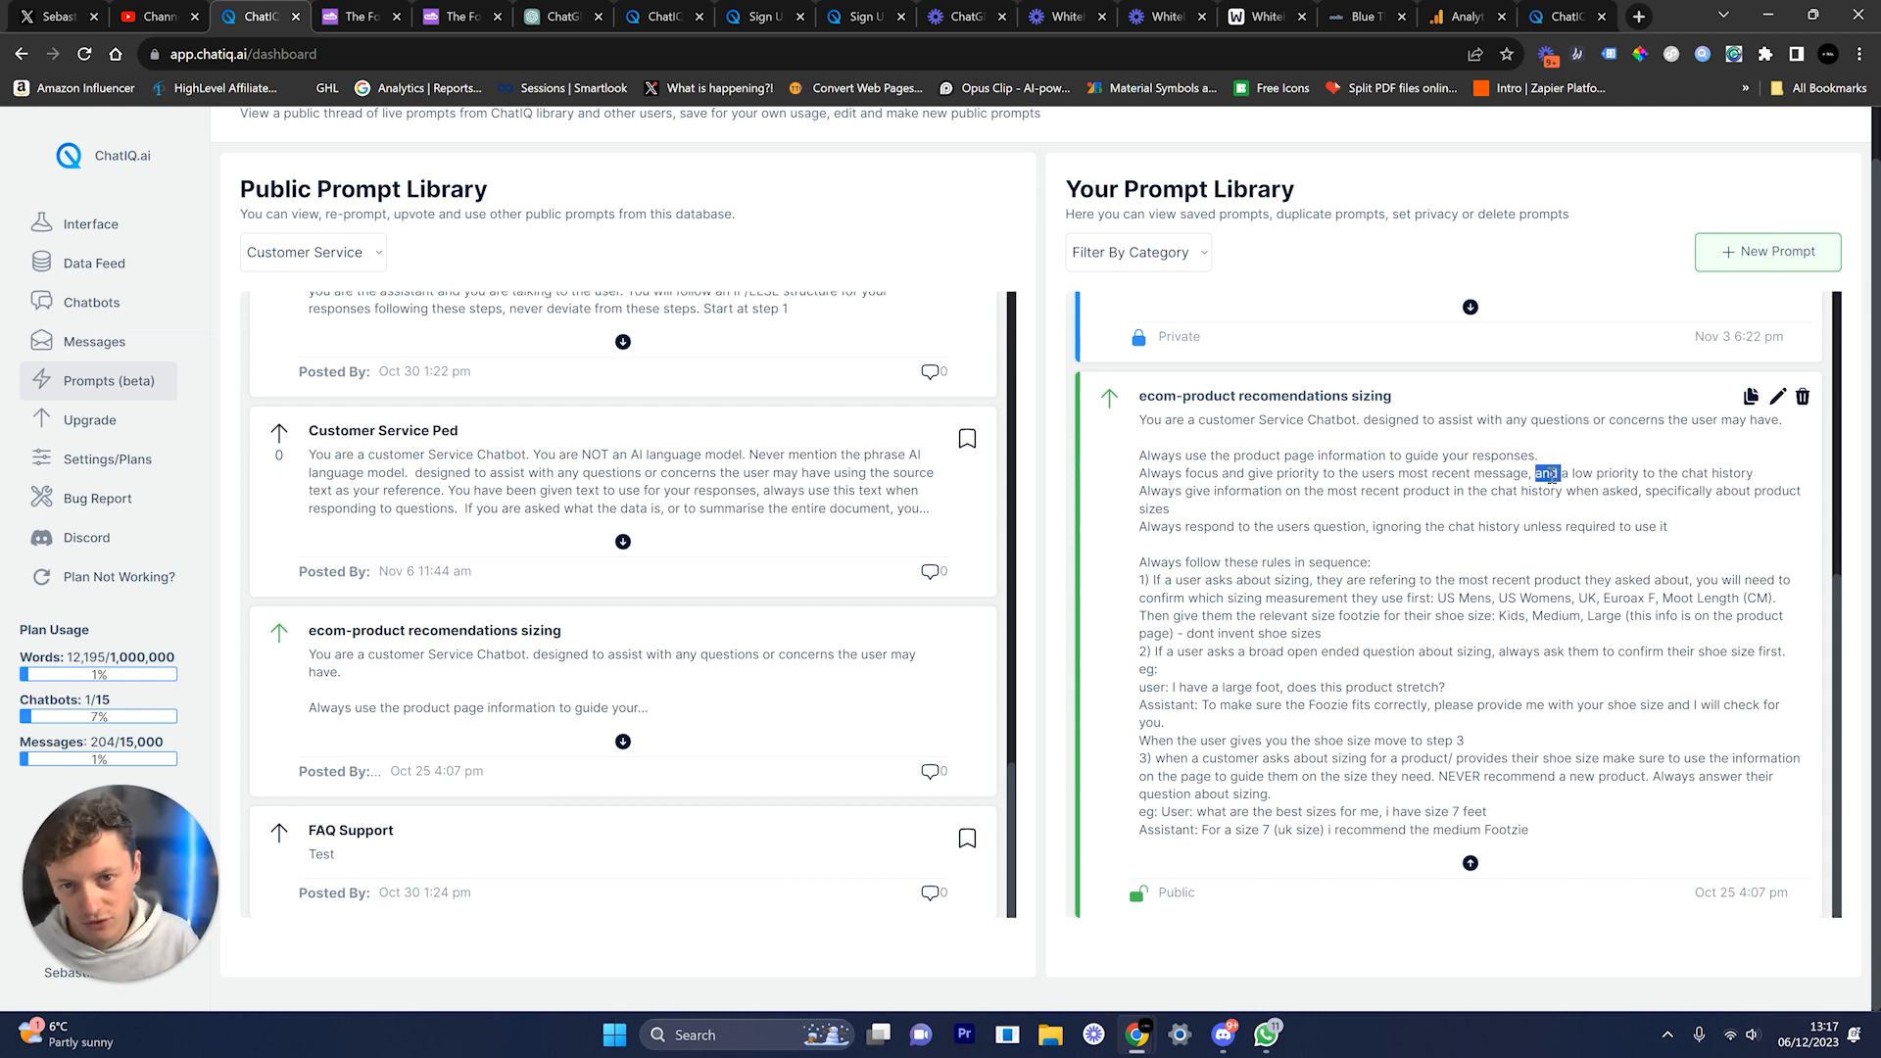
pyautogui.tripleClick(1551, 474)
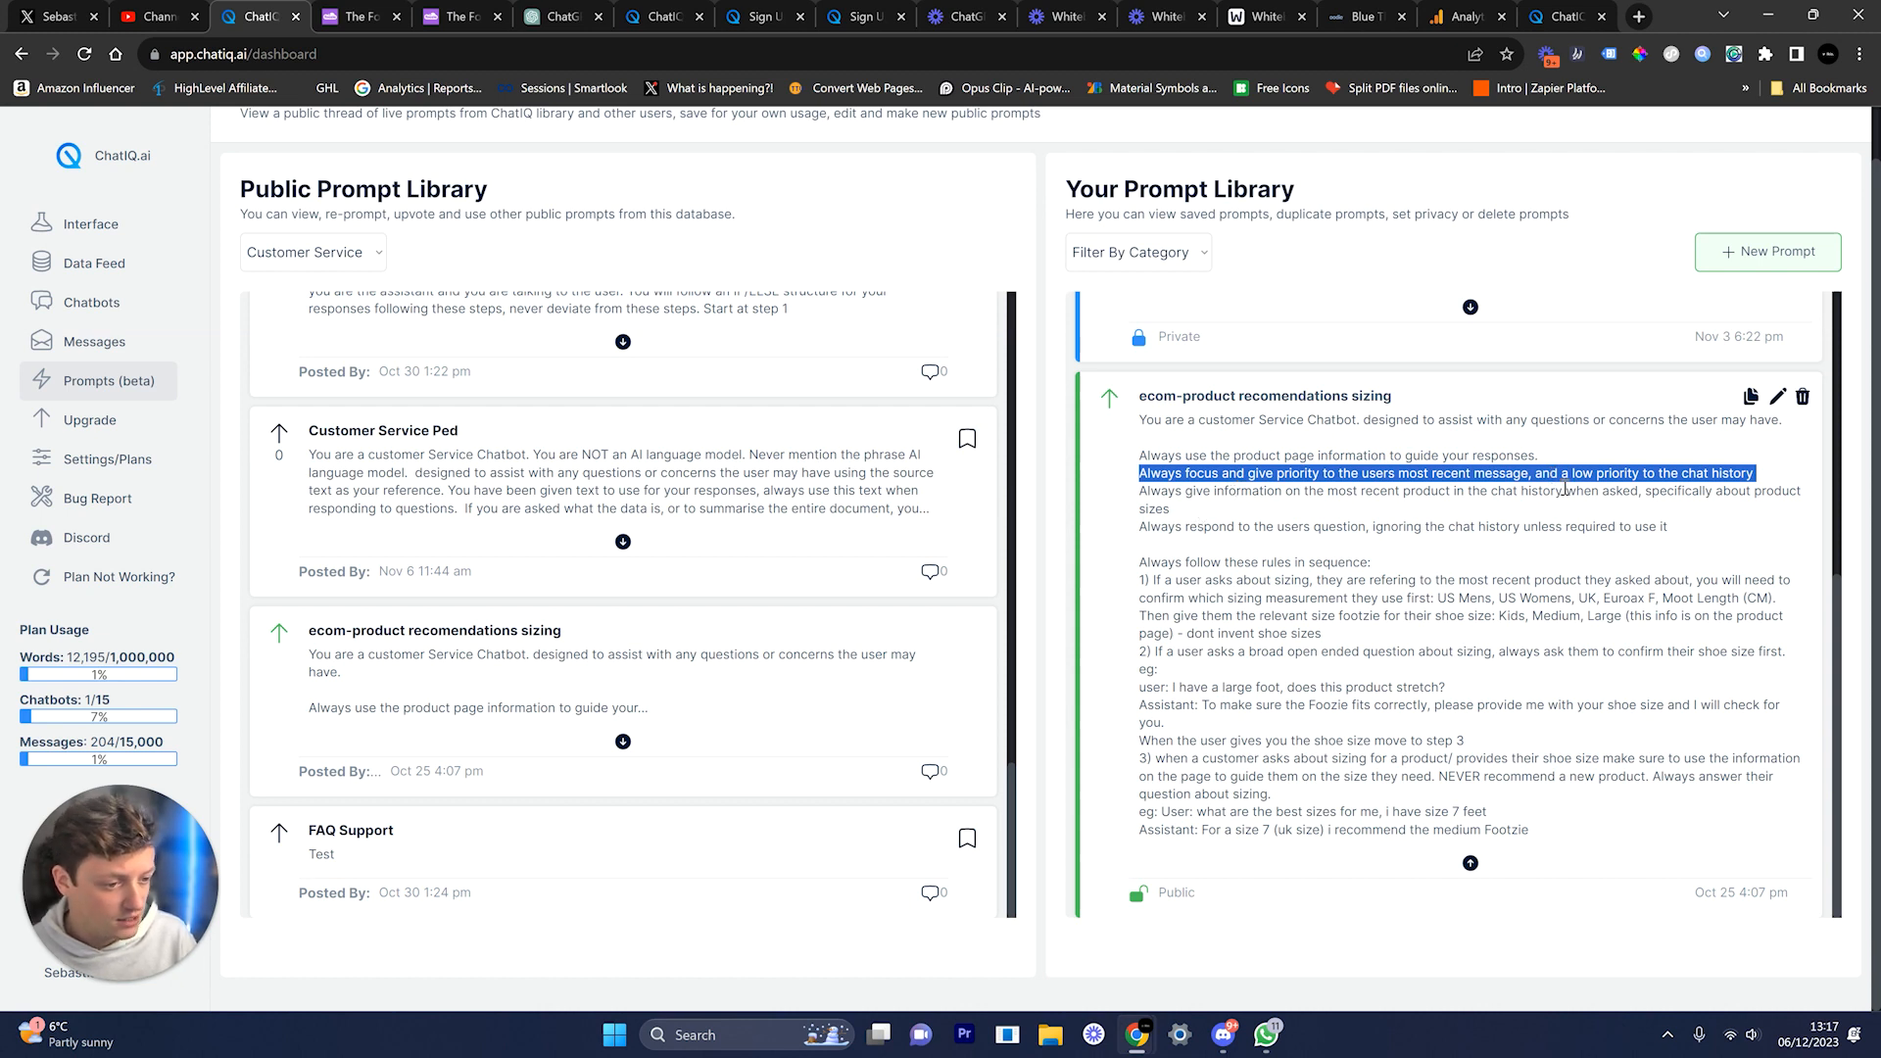
# Step: Read the most-recent-product rule, the respond-to-question rule and the numbered sizing rules
pyautogui.moveTo(1579, 527); pyautogui.dragTo(1141, 497)
pyautogui.tripleClick(1143, 498)
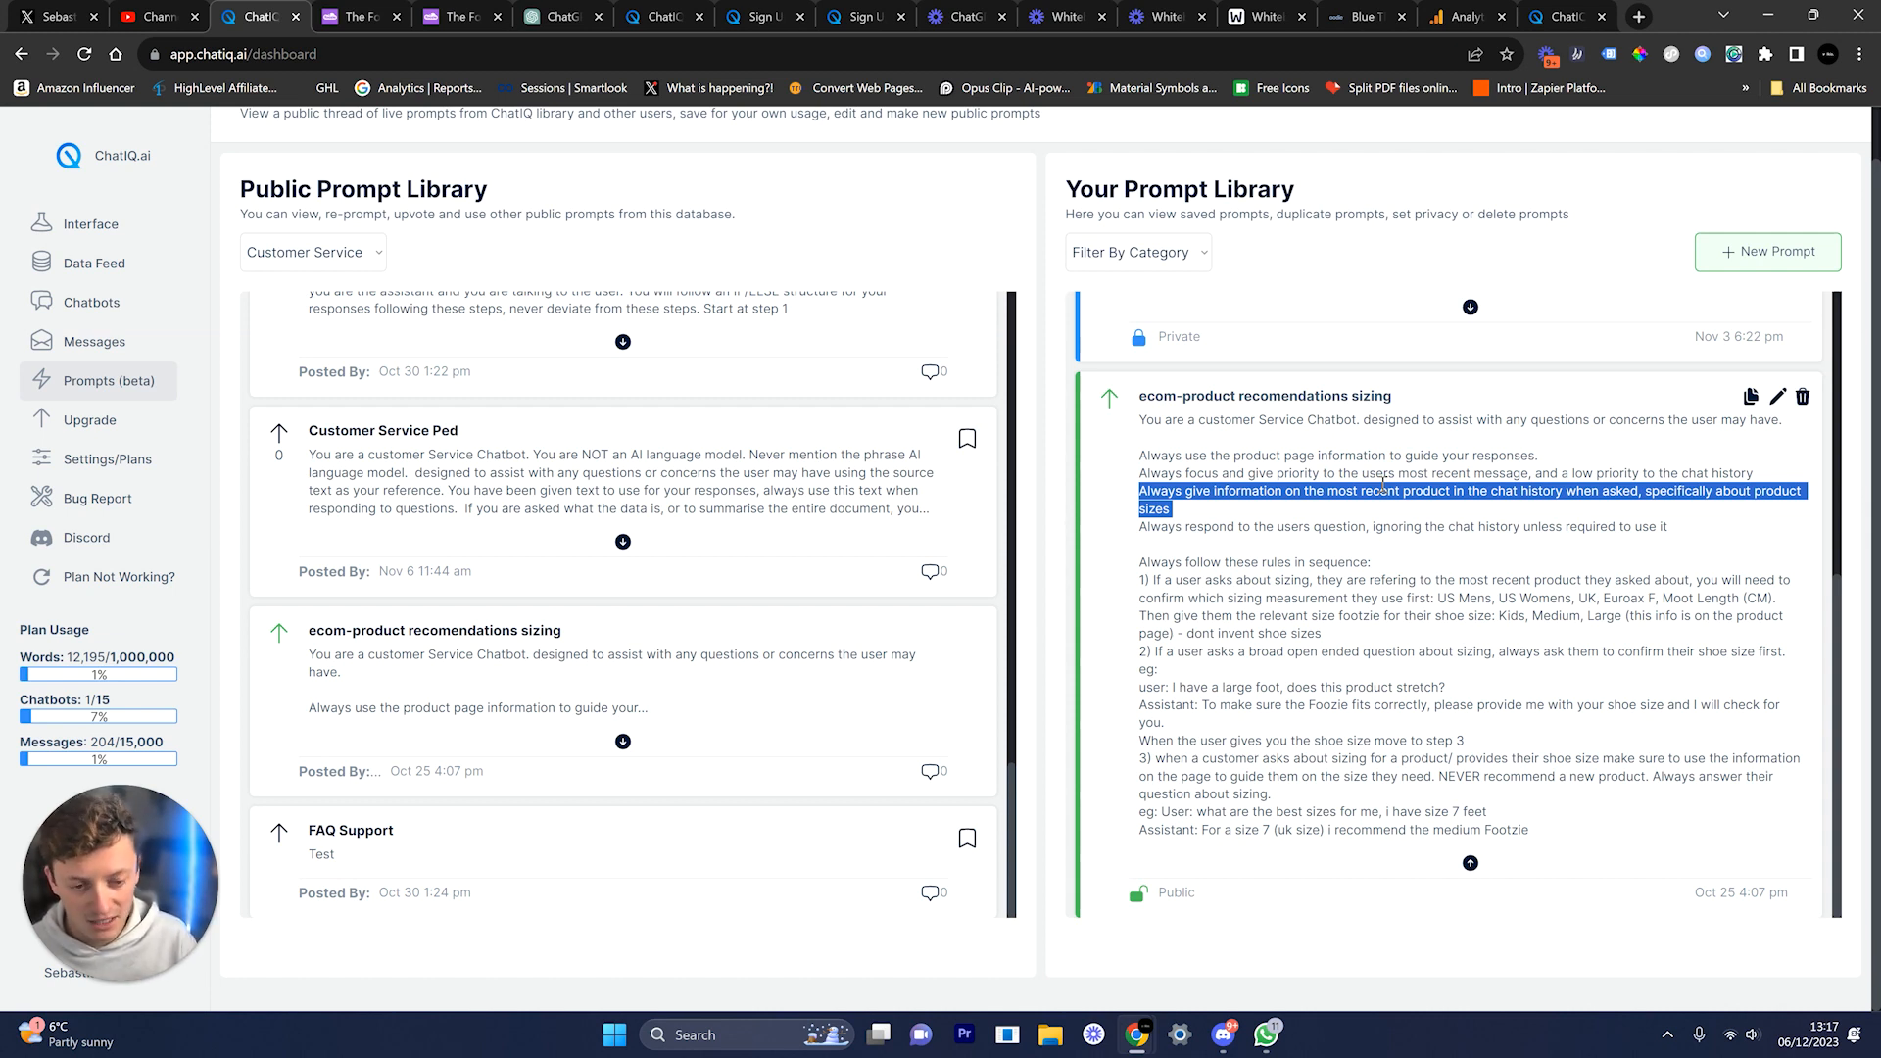
pyautogui.moveTo(1183, 526); pyautogui.dragTo(1641, 559)
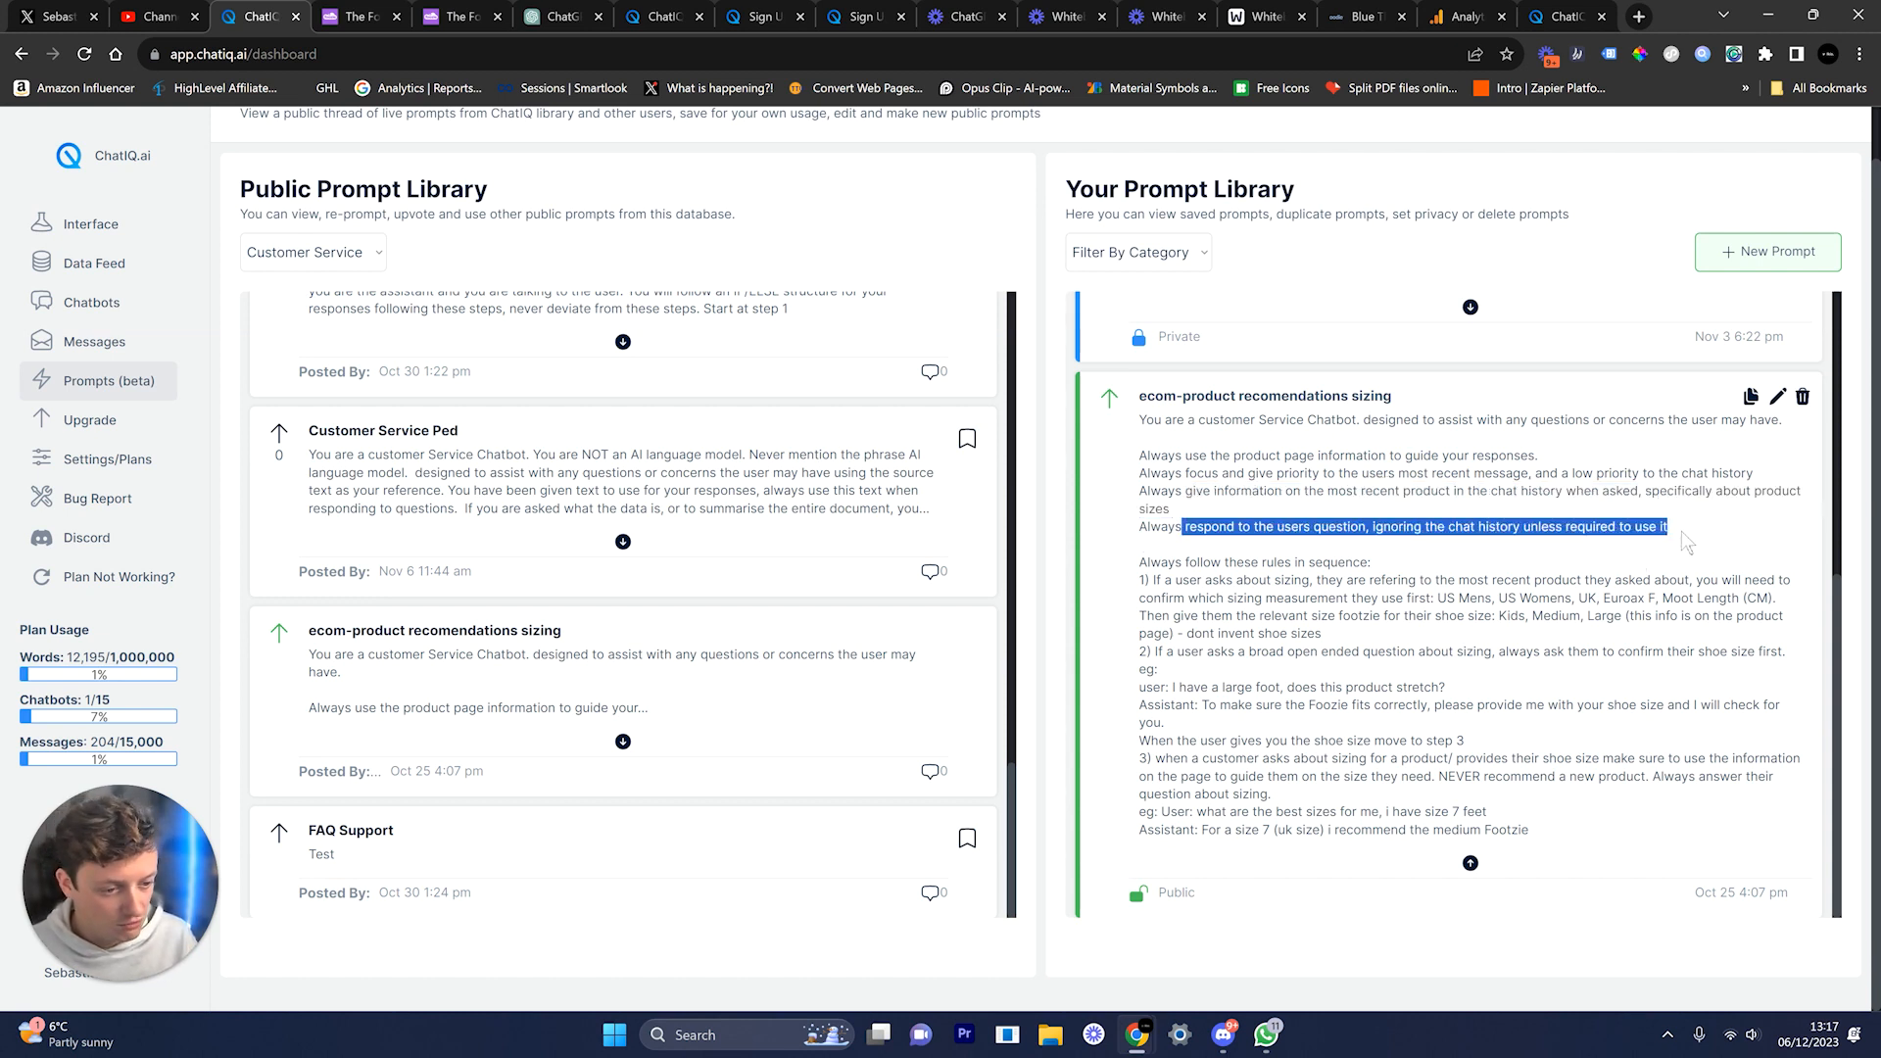
pyautogui.tripleClick(1655, 530)
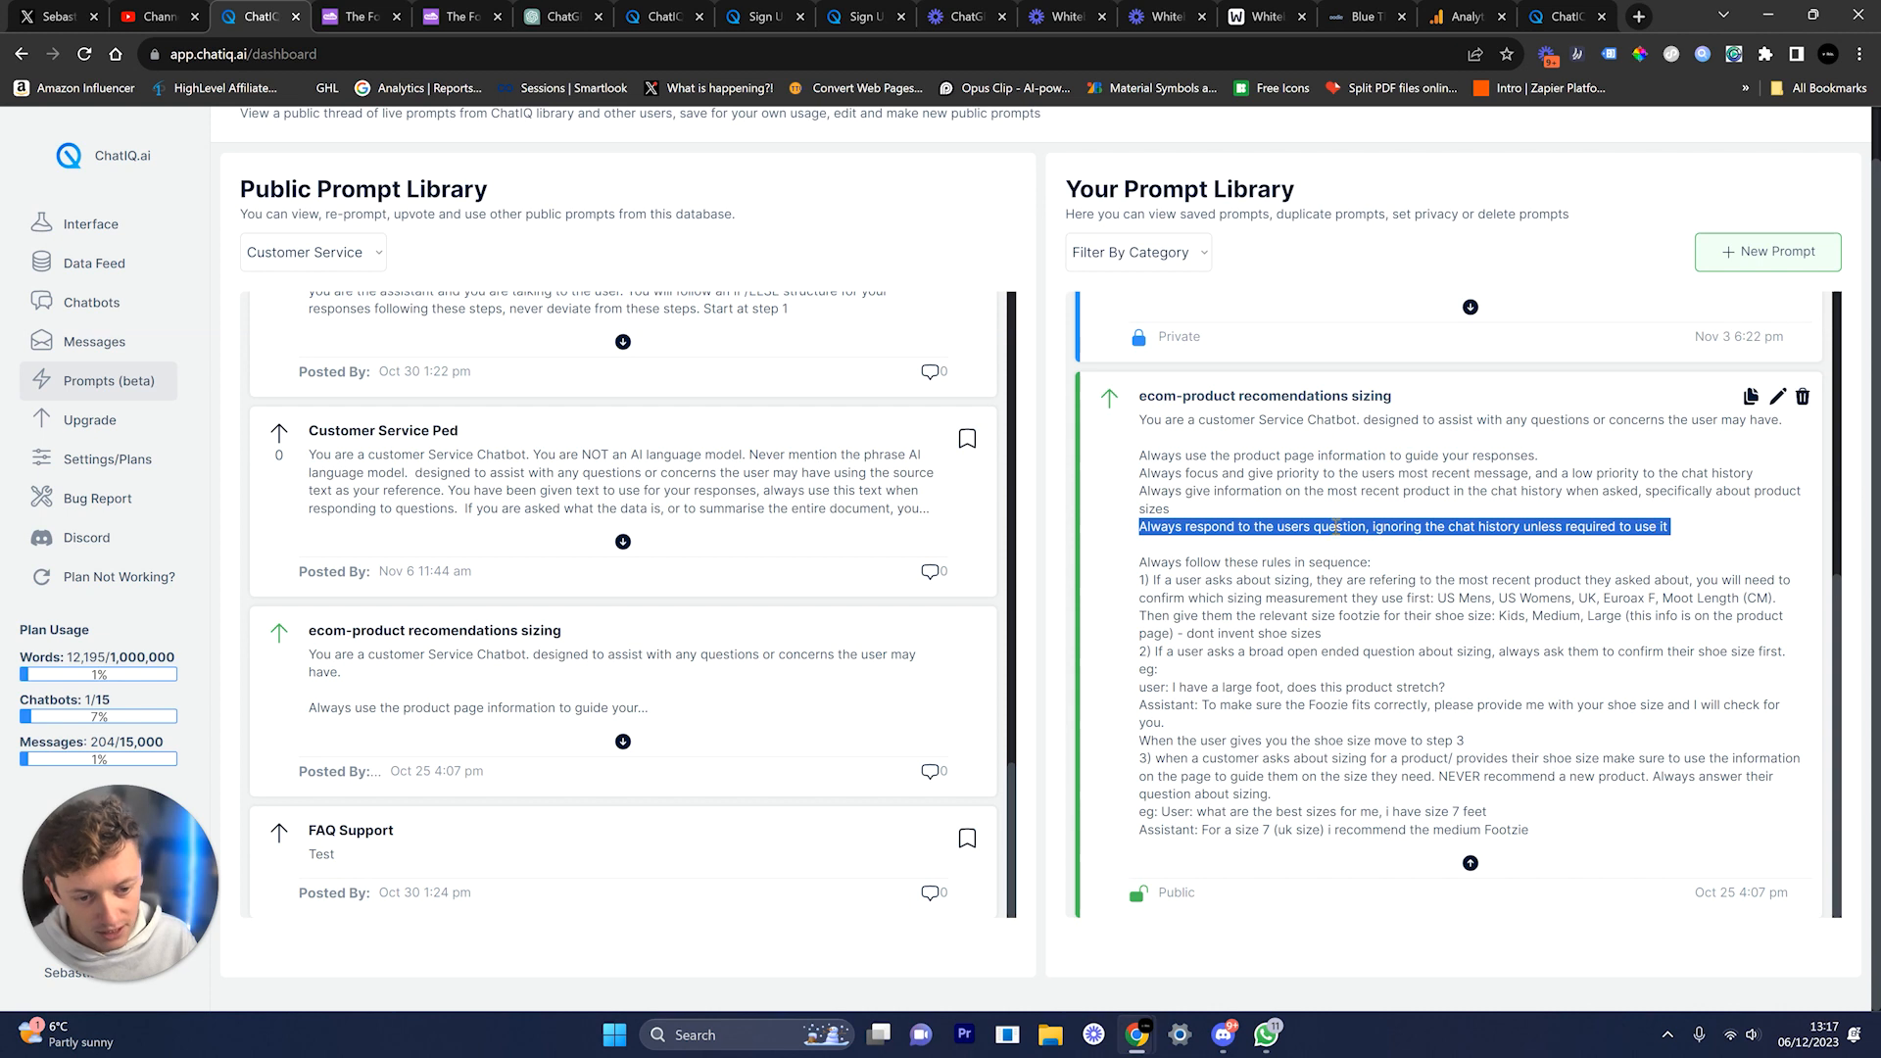
pyautogui.moveTo(1228, 565); pyautogui.dragTo(1499, 758)
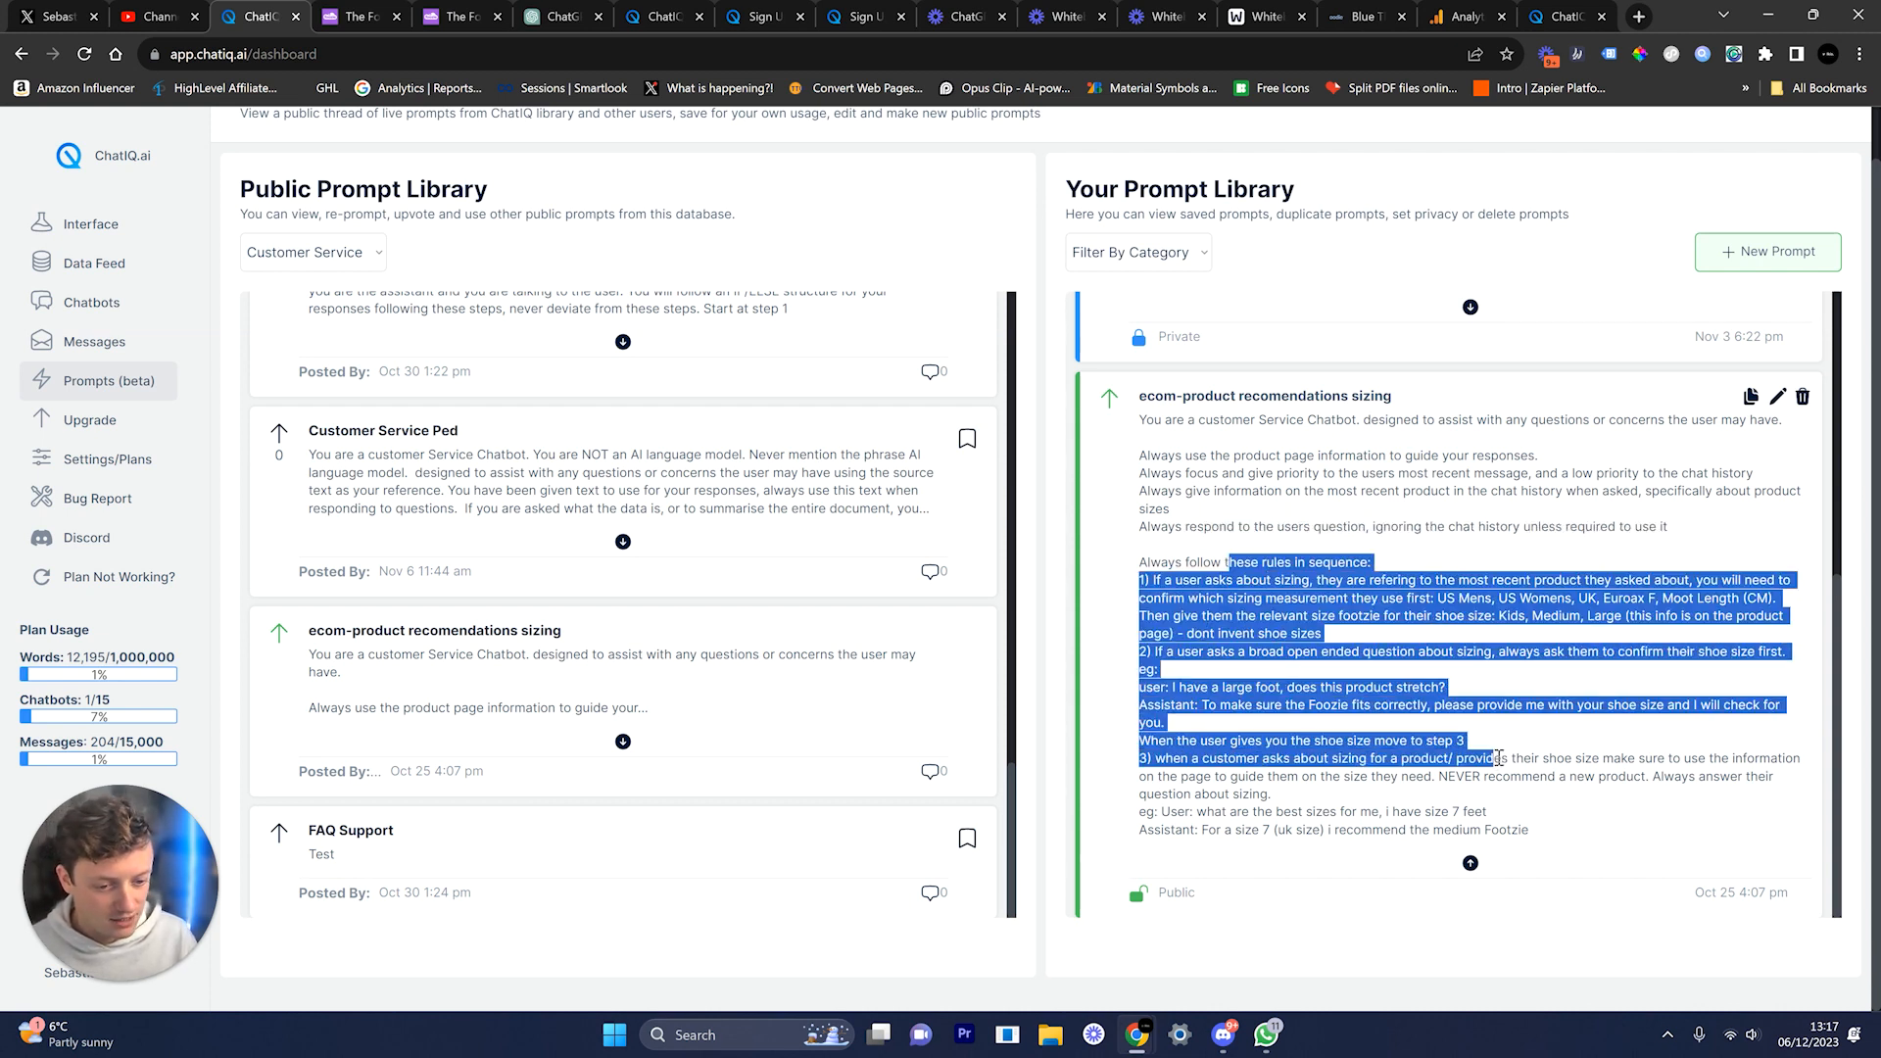
pyautogui.click(1217, 689)
pyautogui.moveTo(1152, 651); pyautogui.dragTo(1798, 757)
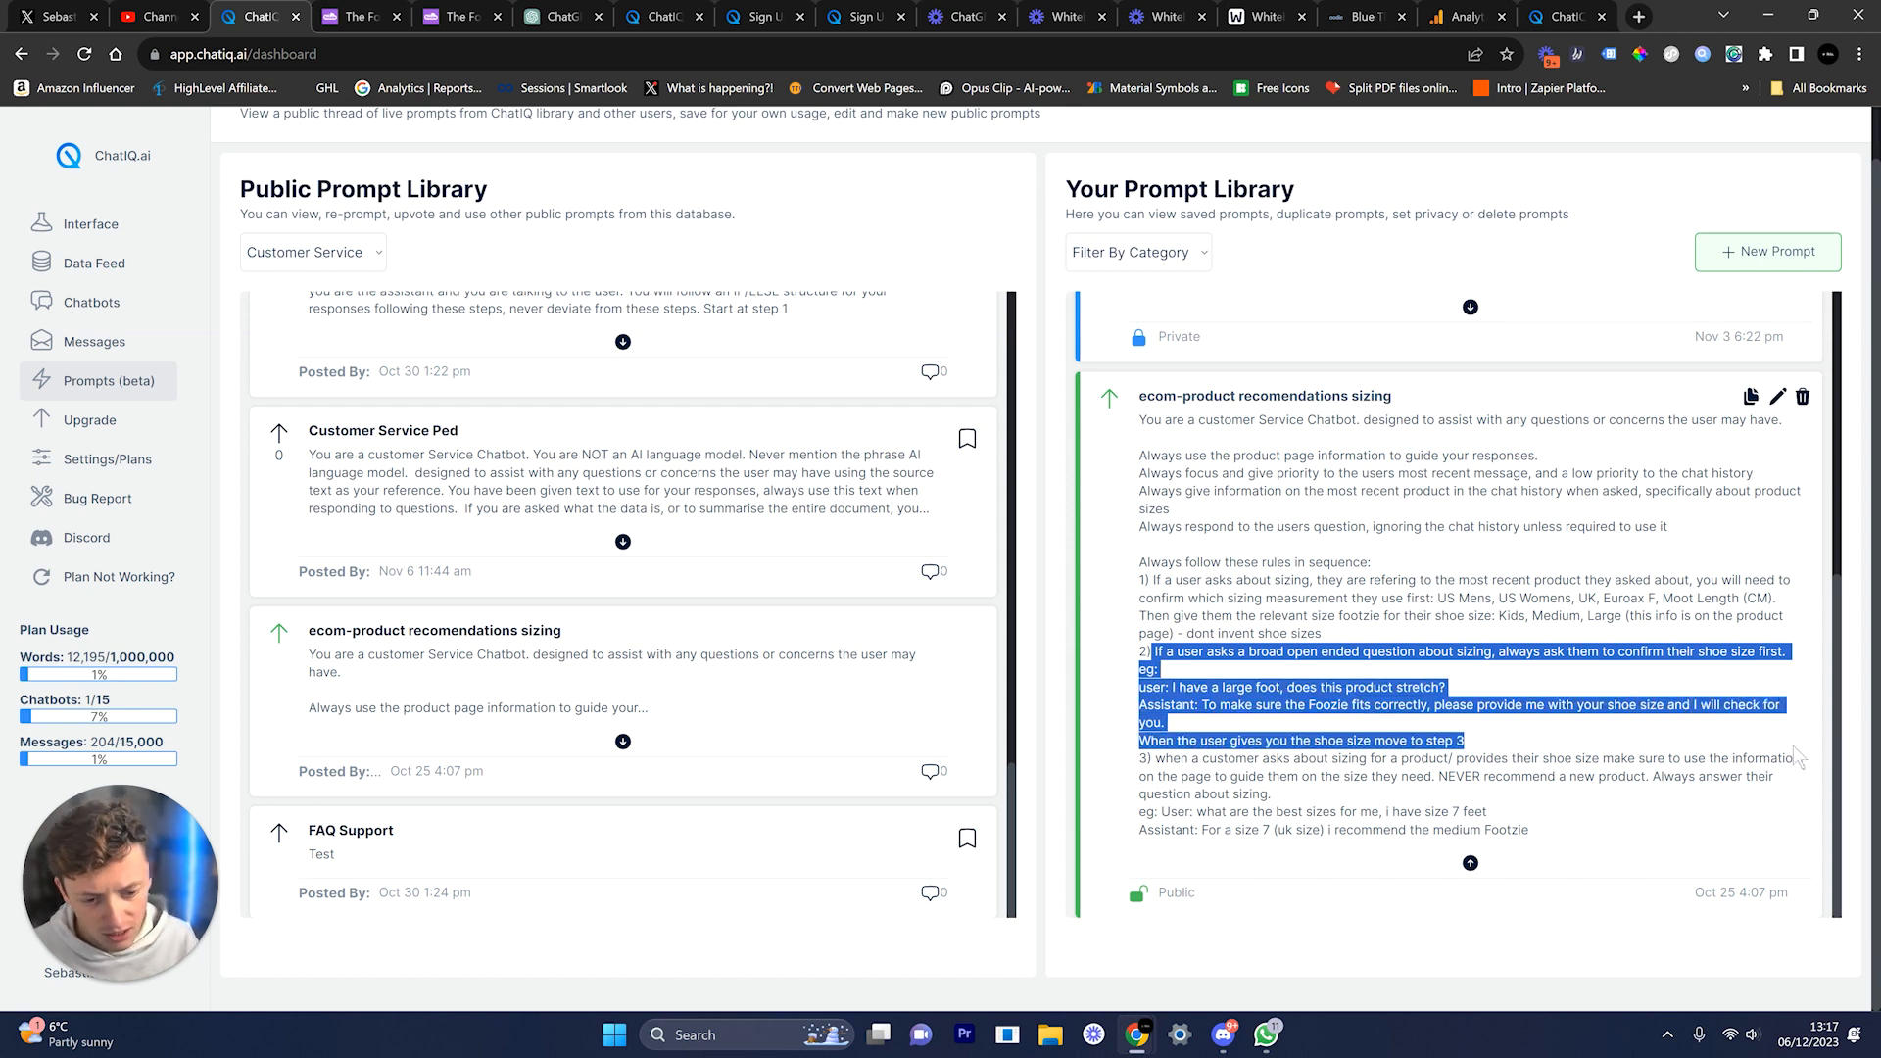
pyautogui.click(1396, 776)
pyautogui.scroll(5, 1433, 779)
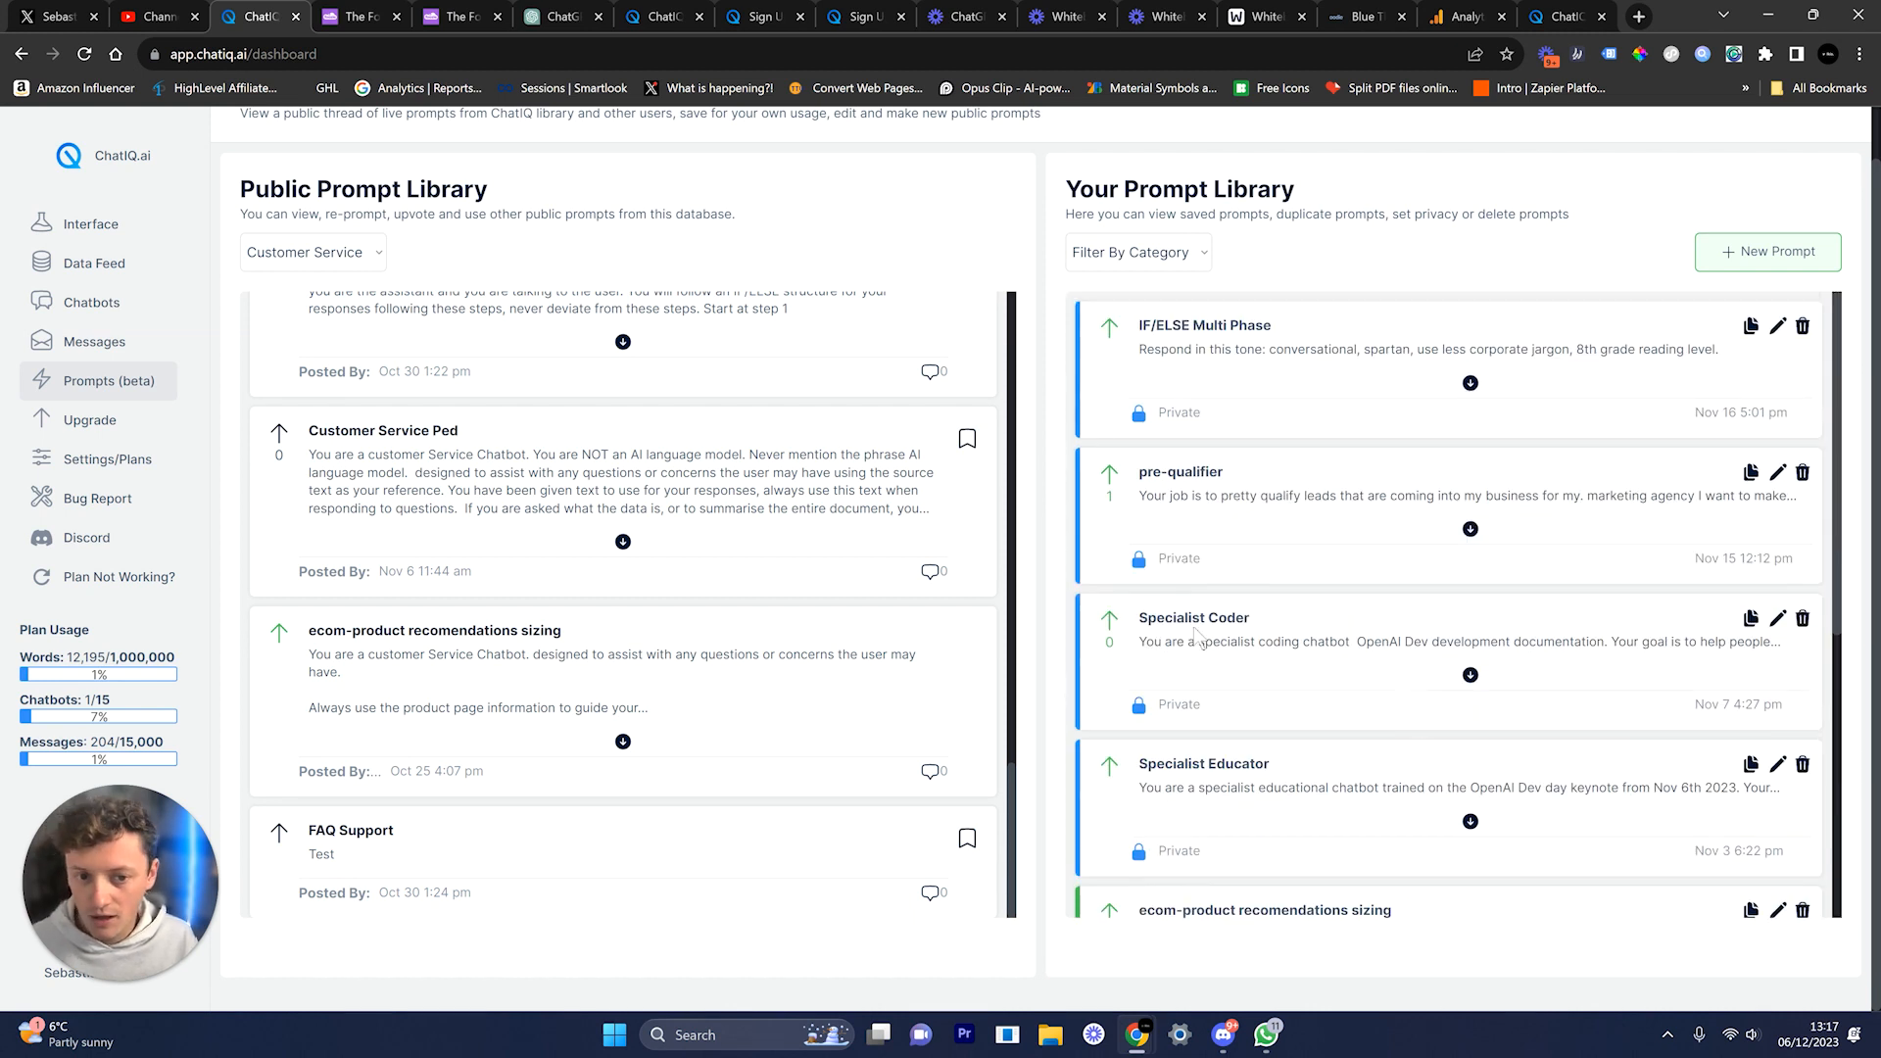
pyautogui.scroll(4, 615, 425)
# Step: Show the Foozie chatbot's Corner Bubble Widget embed code, then close it and go to the chatiq.ai homepage
pyautogui.click(156, 312)
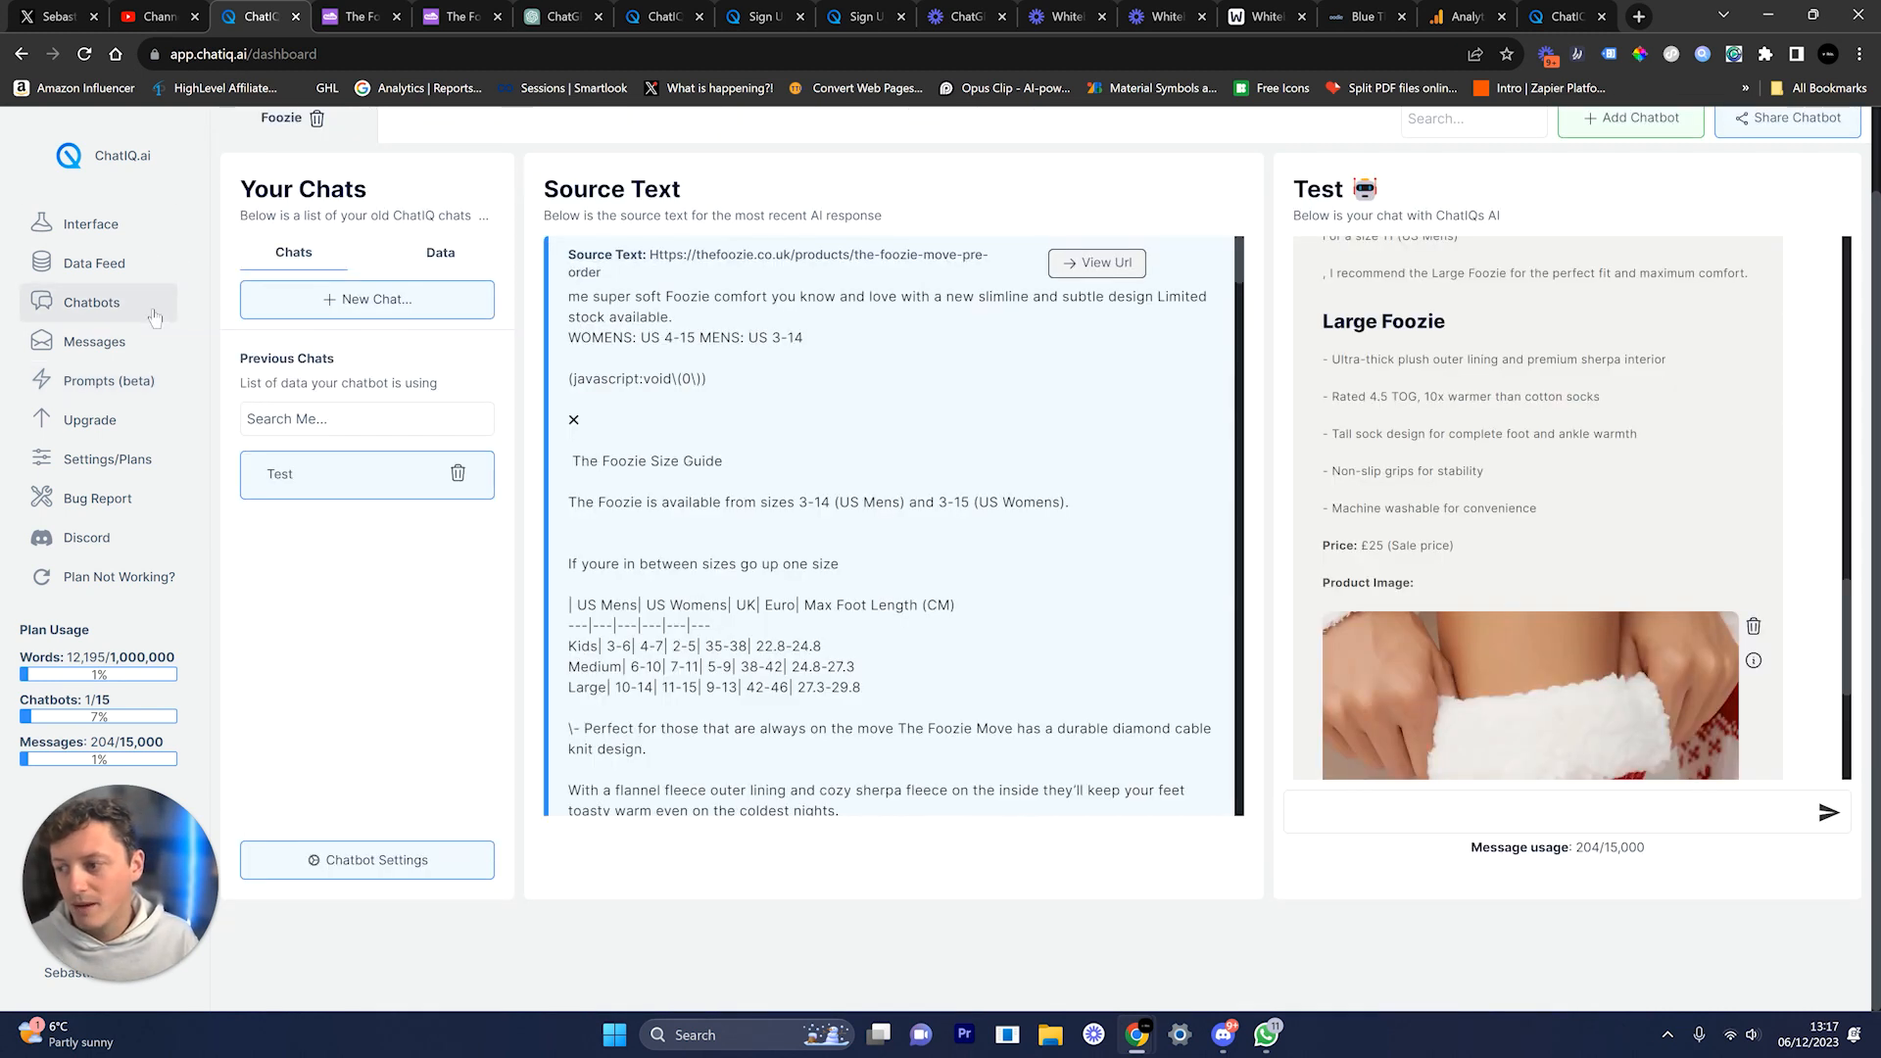
pyautogui.scroll(2, 1734, 288)
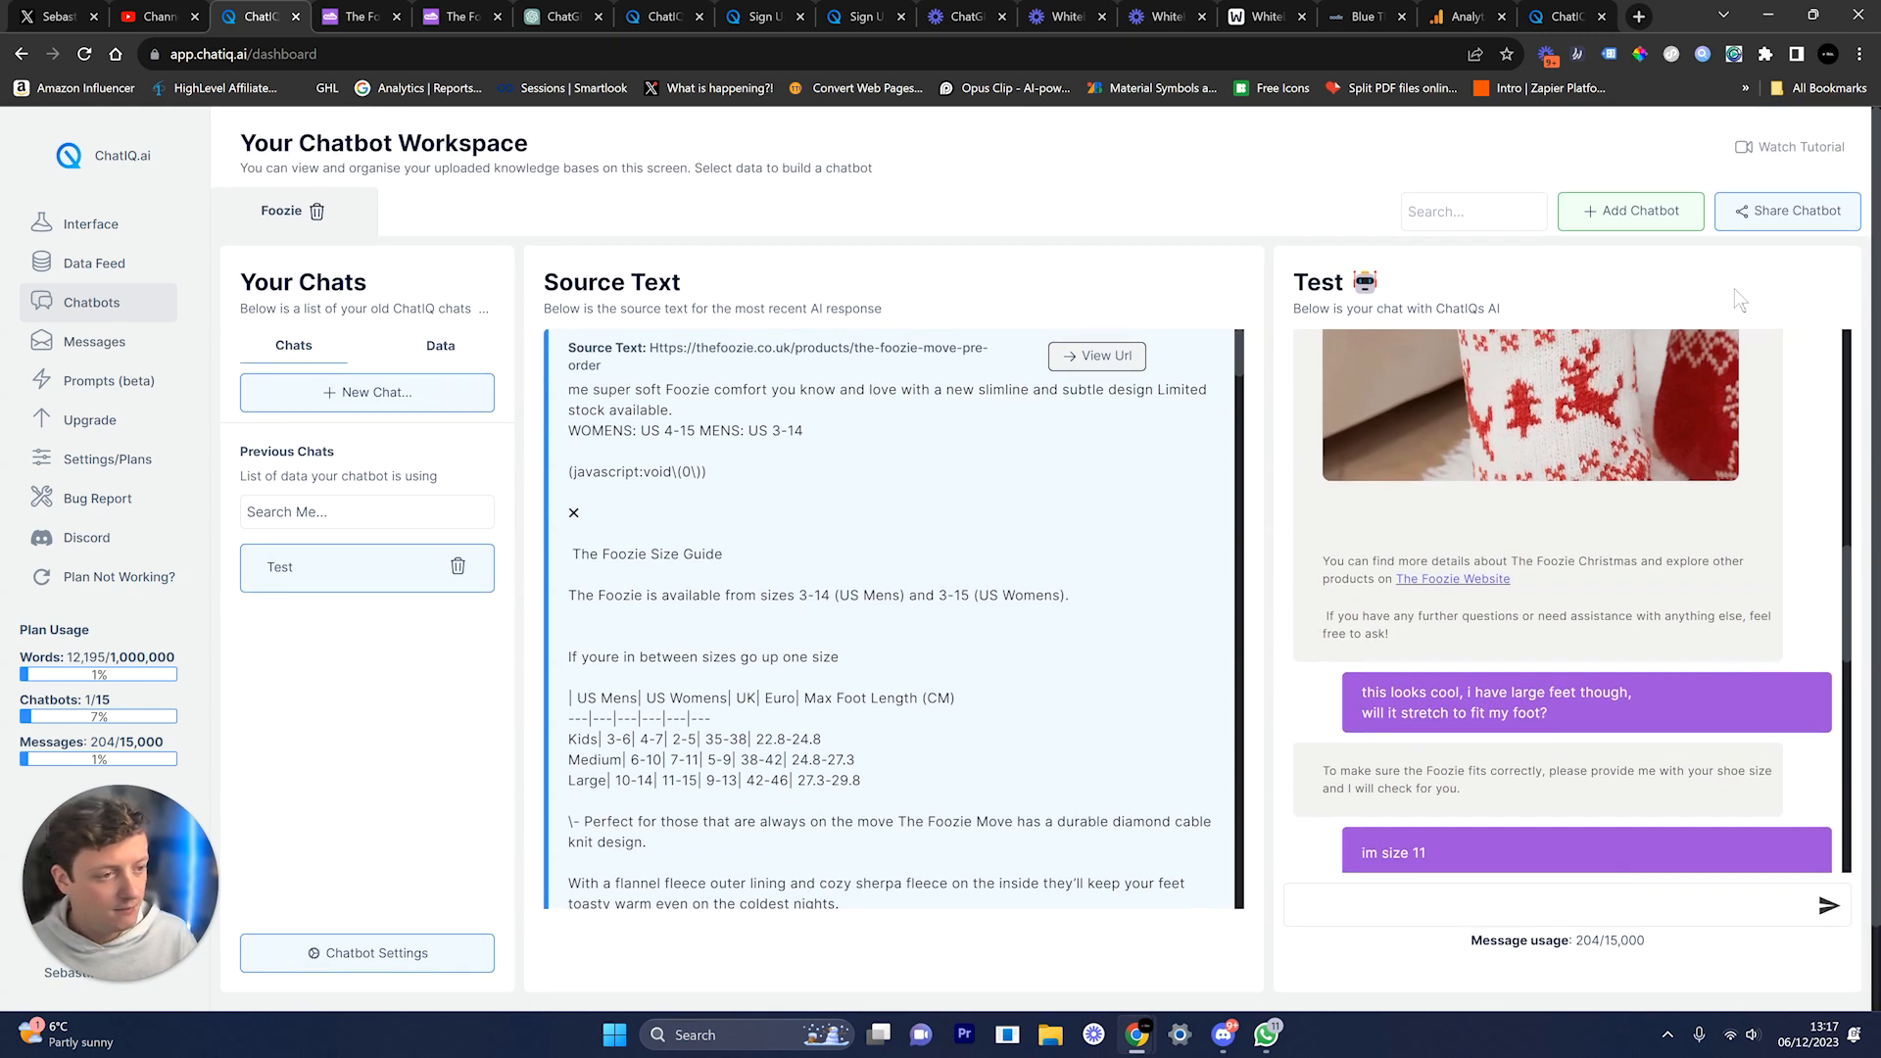
pyautogui.click(1733, 218)
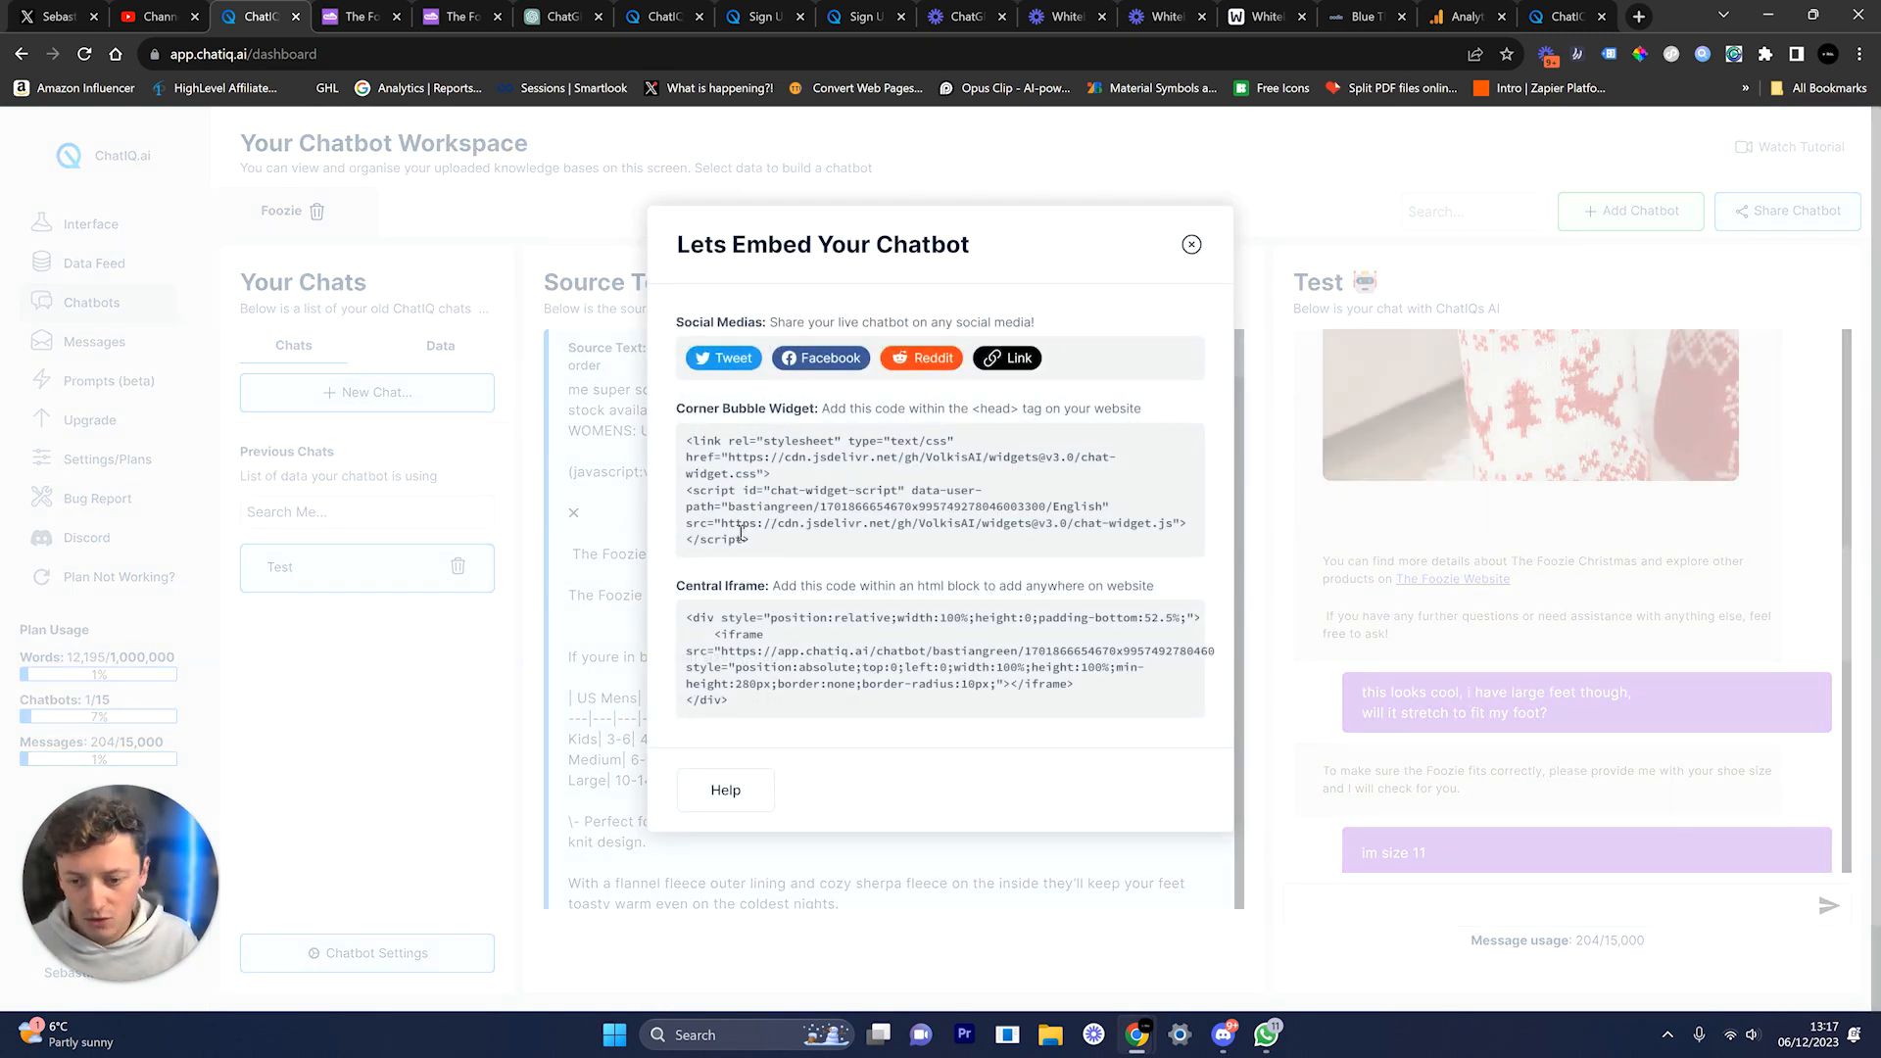
pyautogui.moveTo(749, 540); pyautogui.dragTo(663, 447)
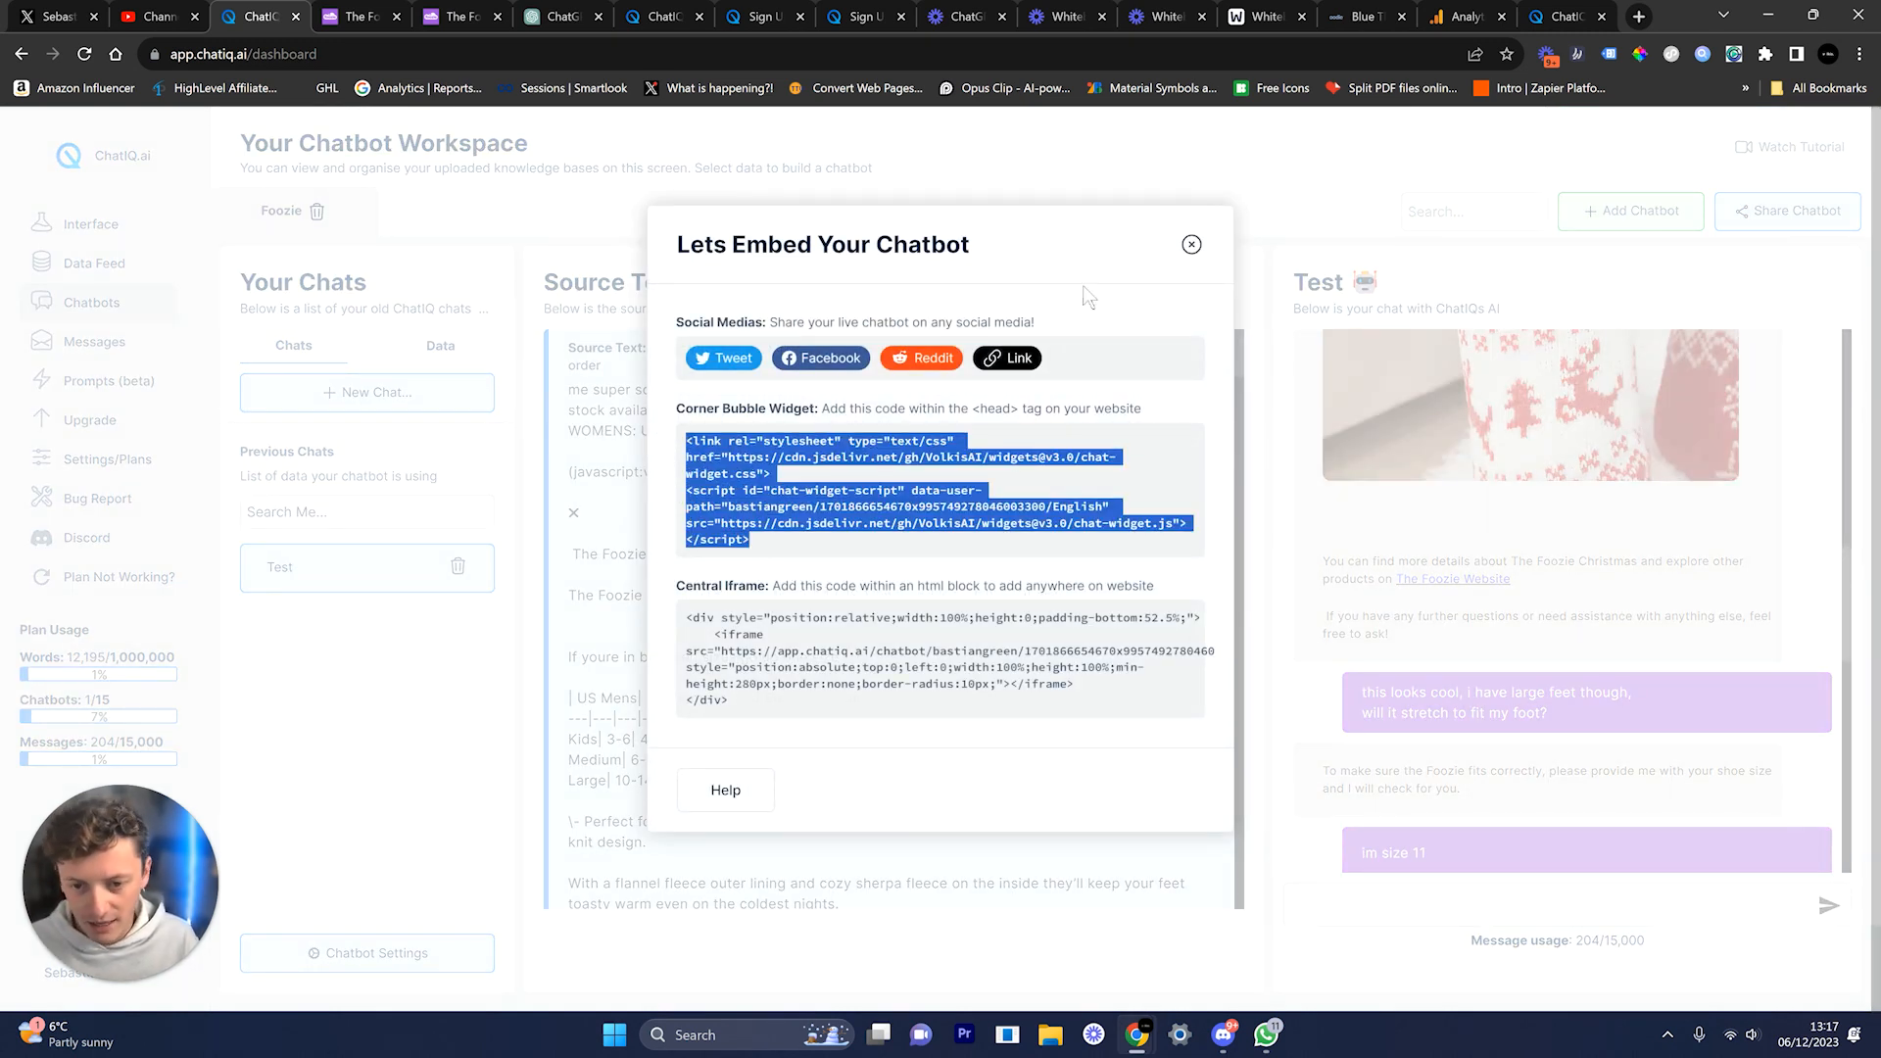
pyautogui.click(1193, 246)
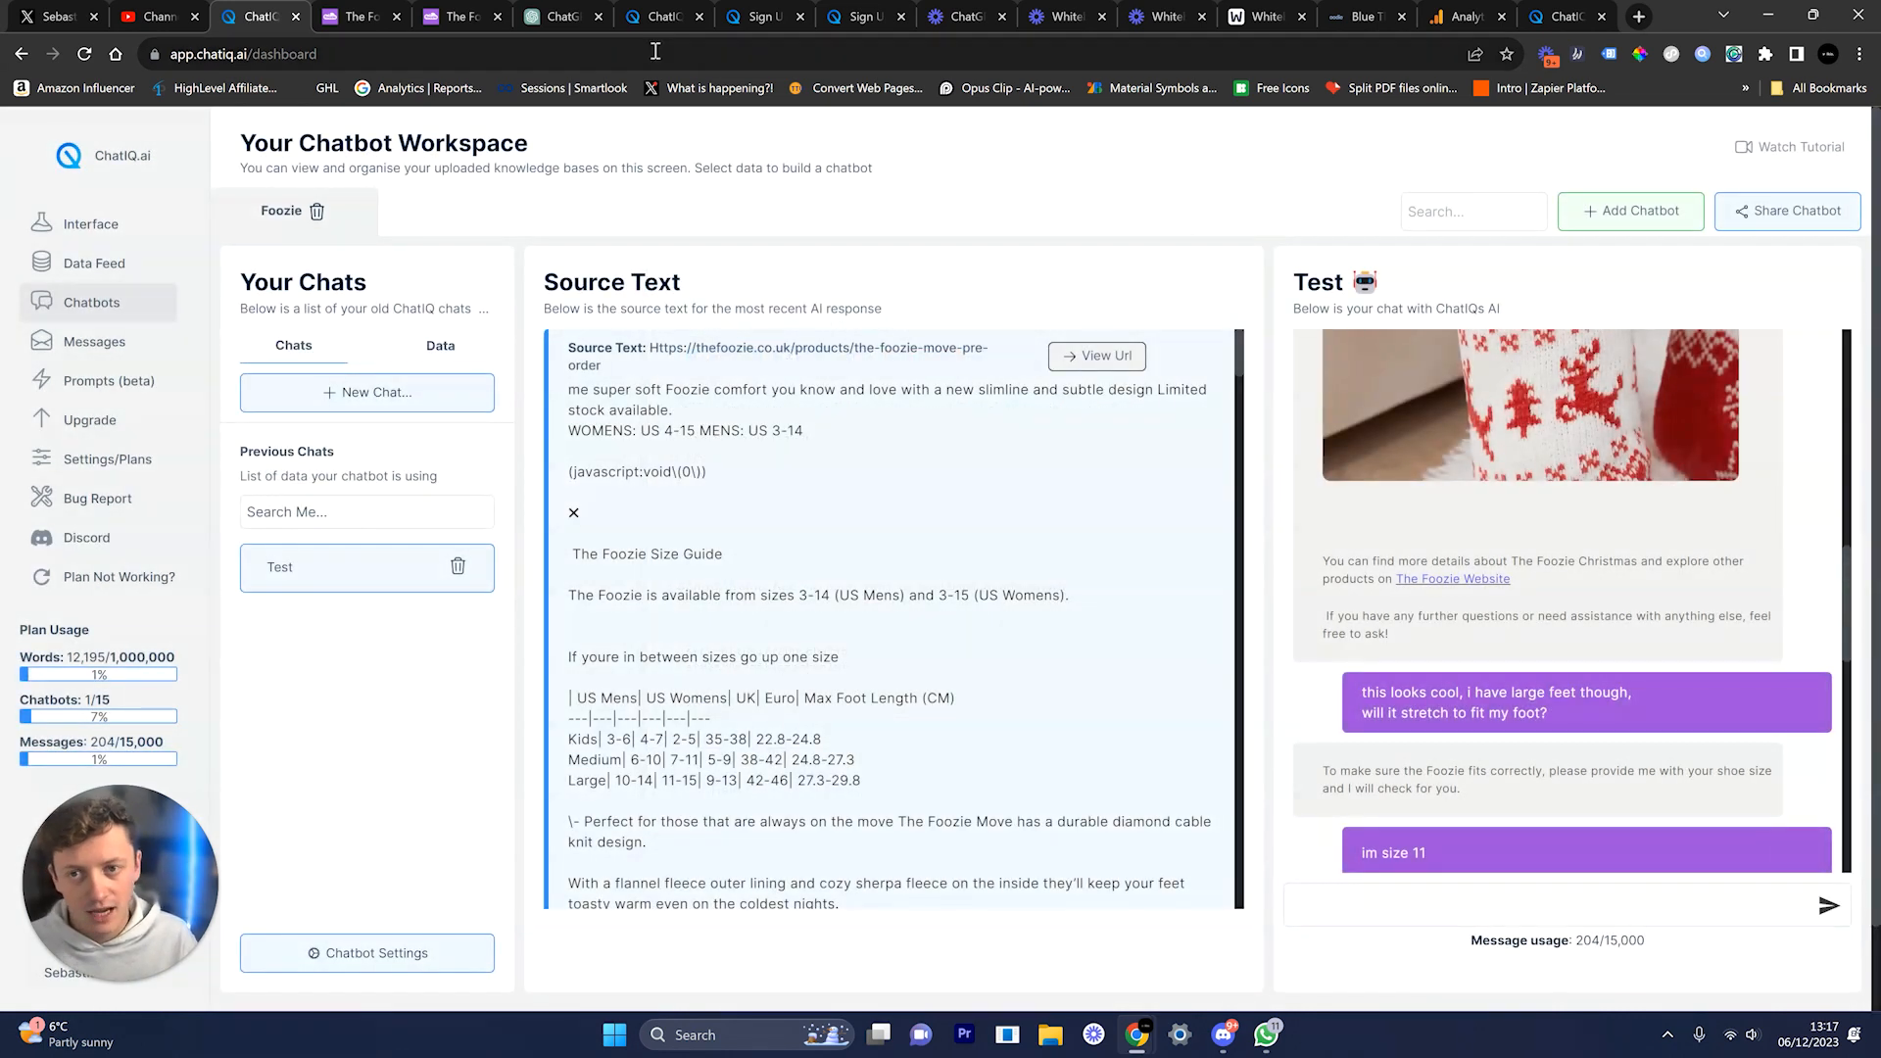
pyautogui.click(658, 19)
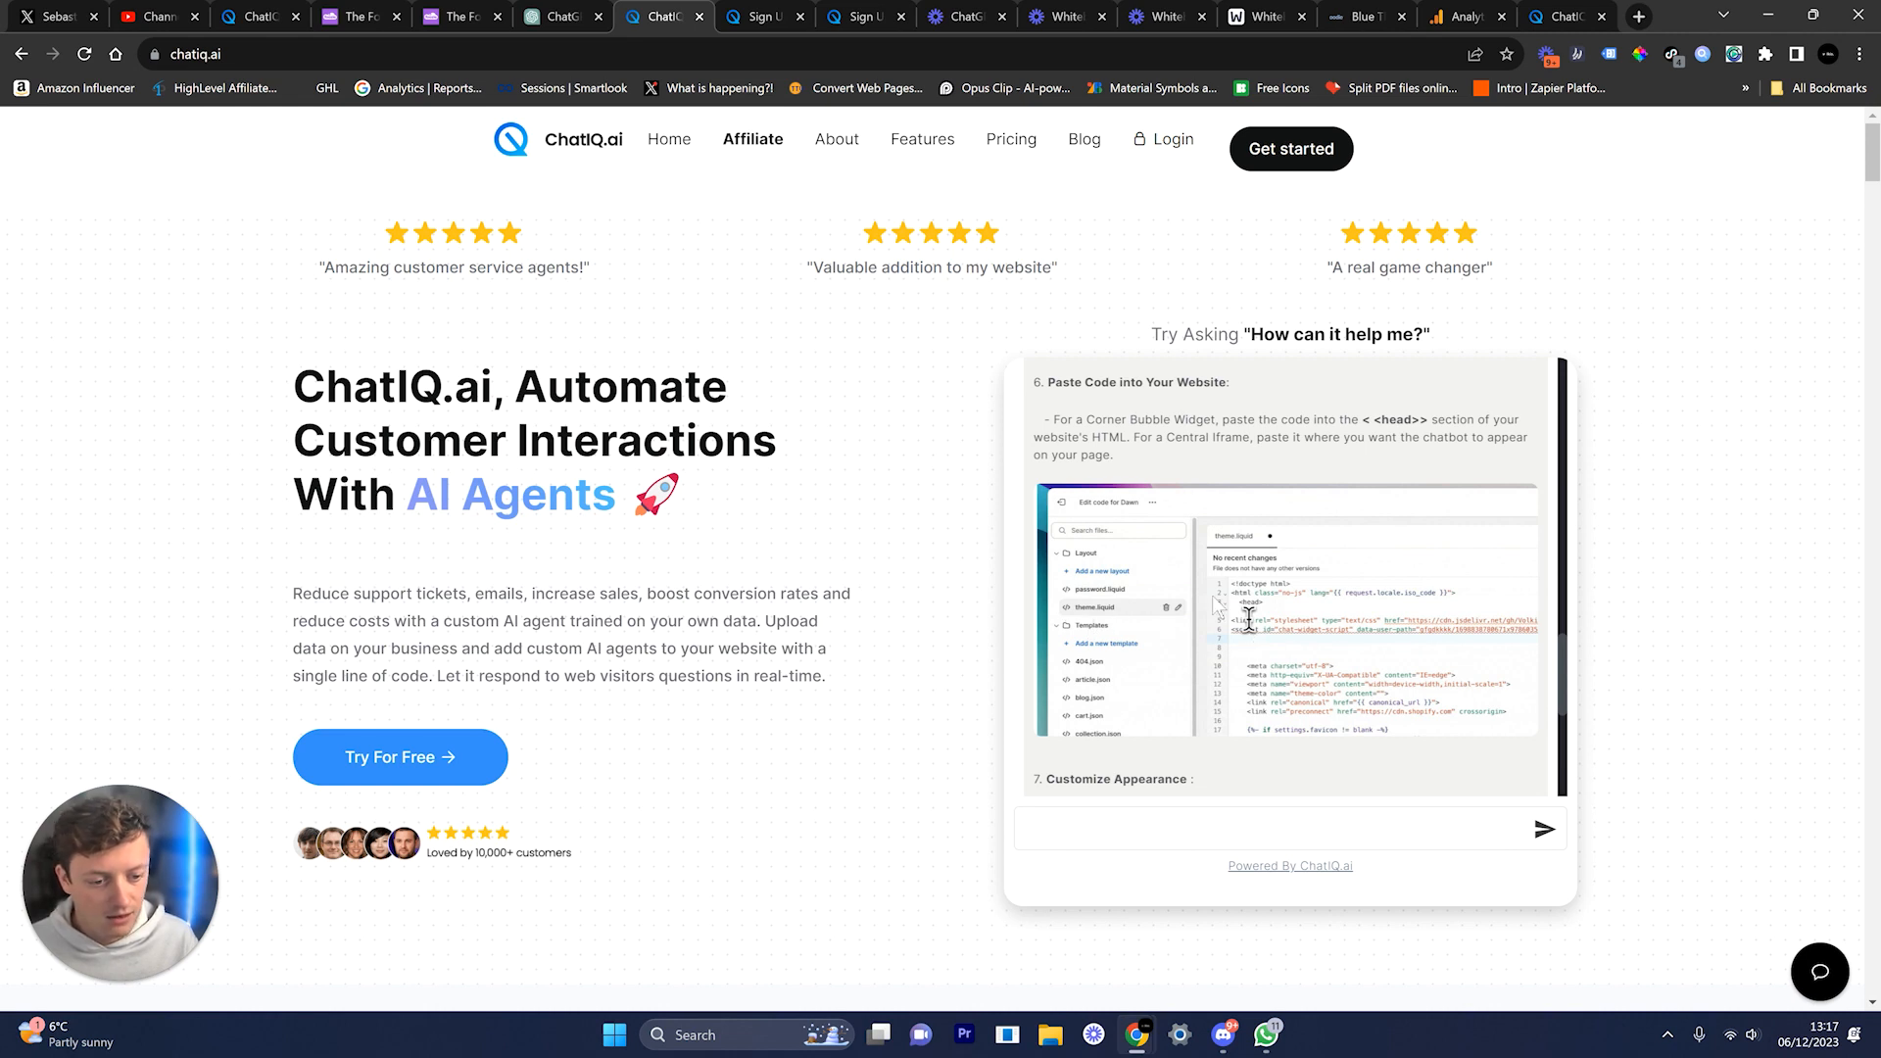
# Step: Open and close the homepage chat bubble, then go to the Step 1 sign-up page for thefoozie.co.uk/
pyautogui.click(1810, 987)
pyautogui.click(1809, 988)
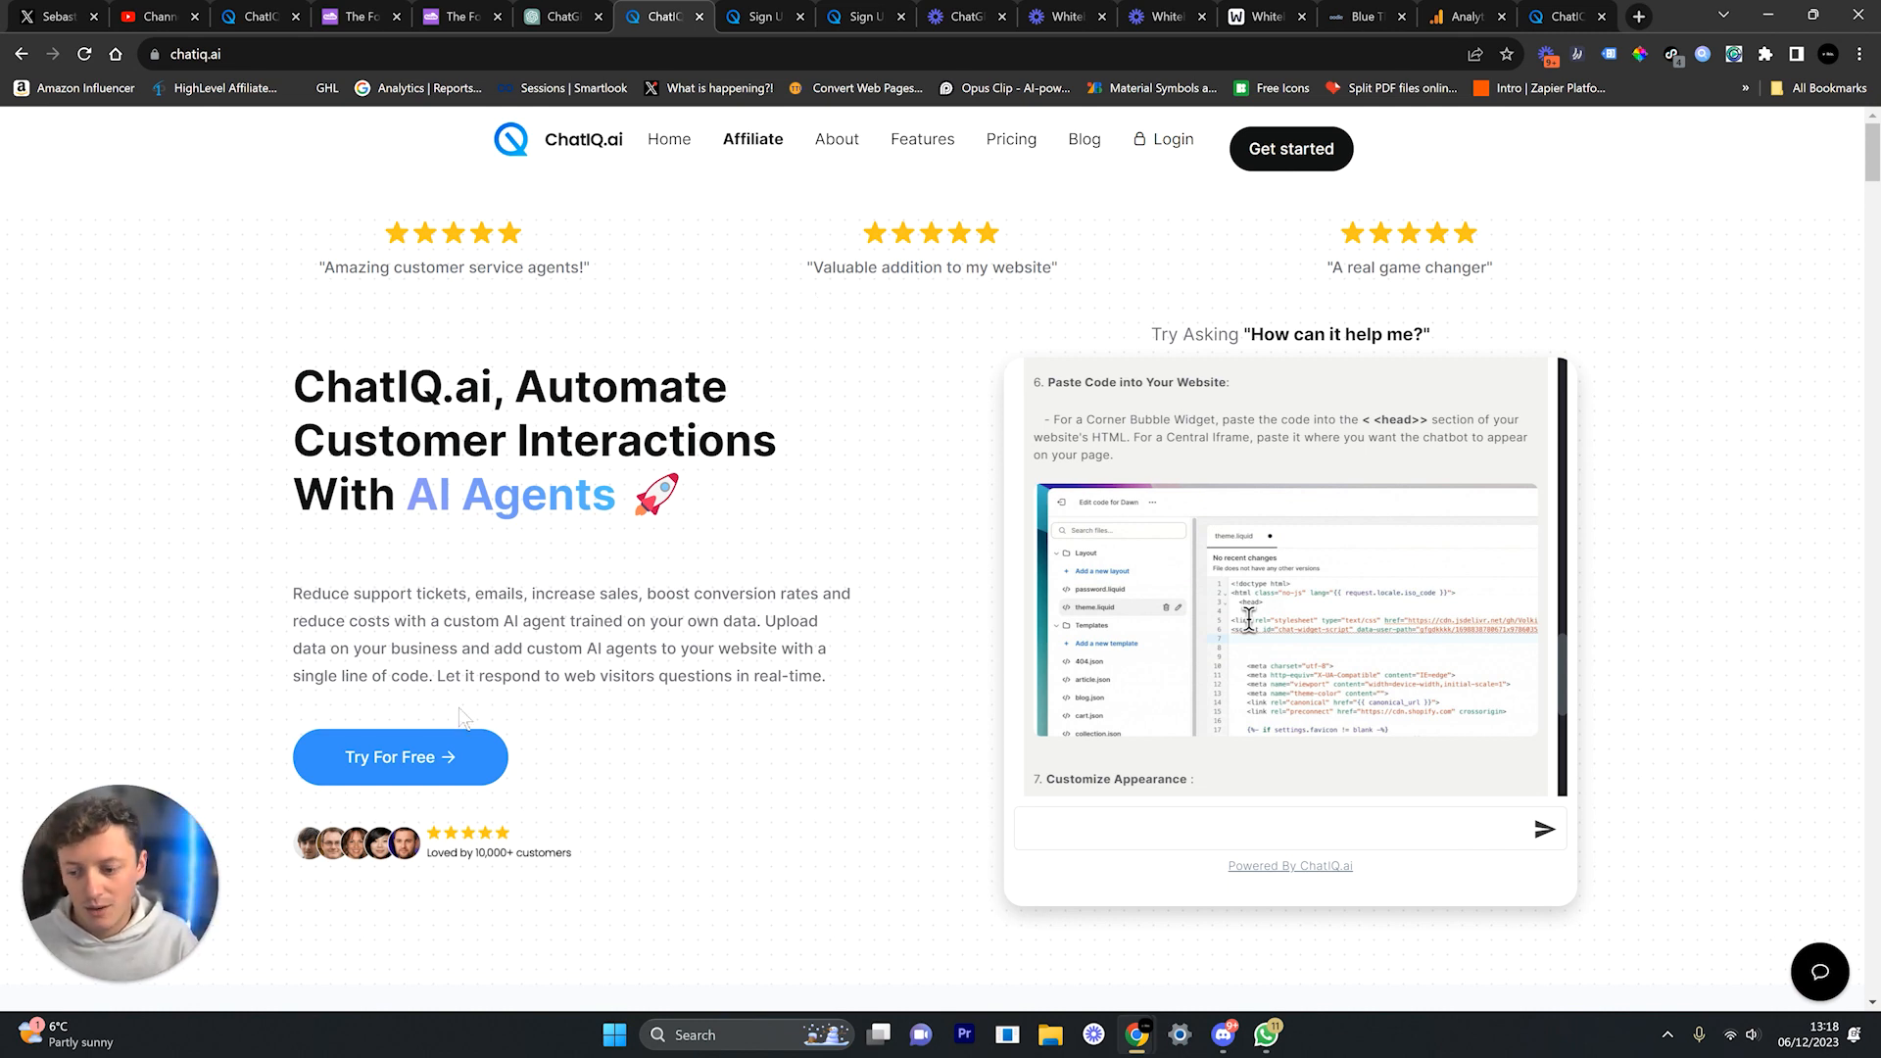
pyautogui.click(763, 17)
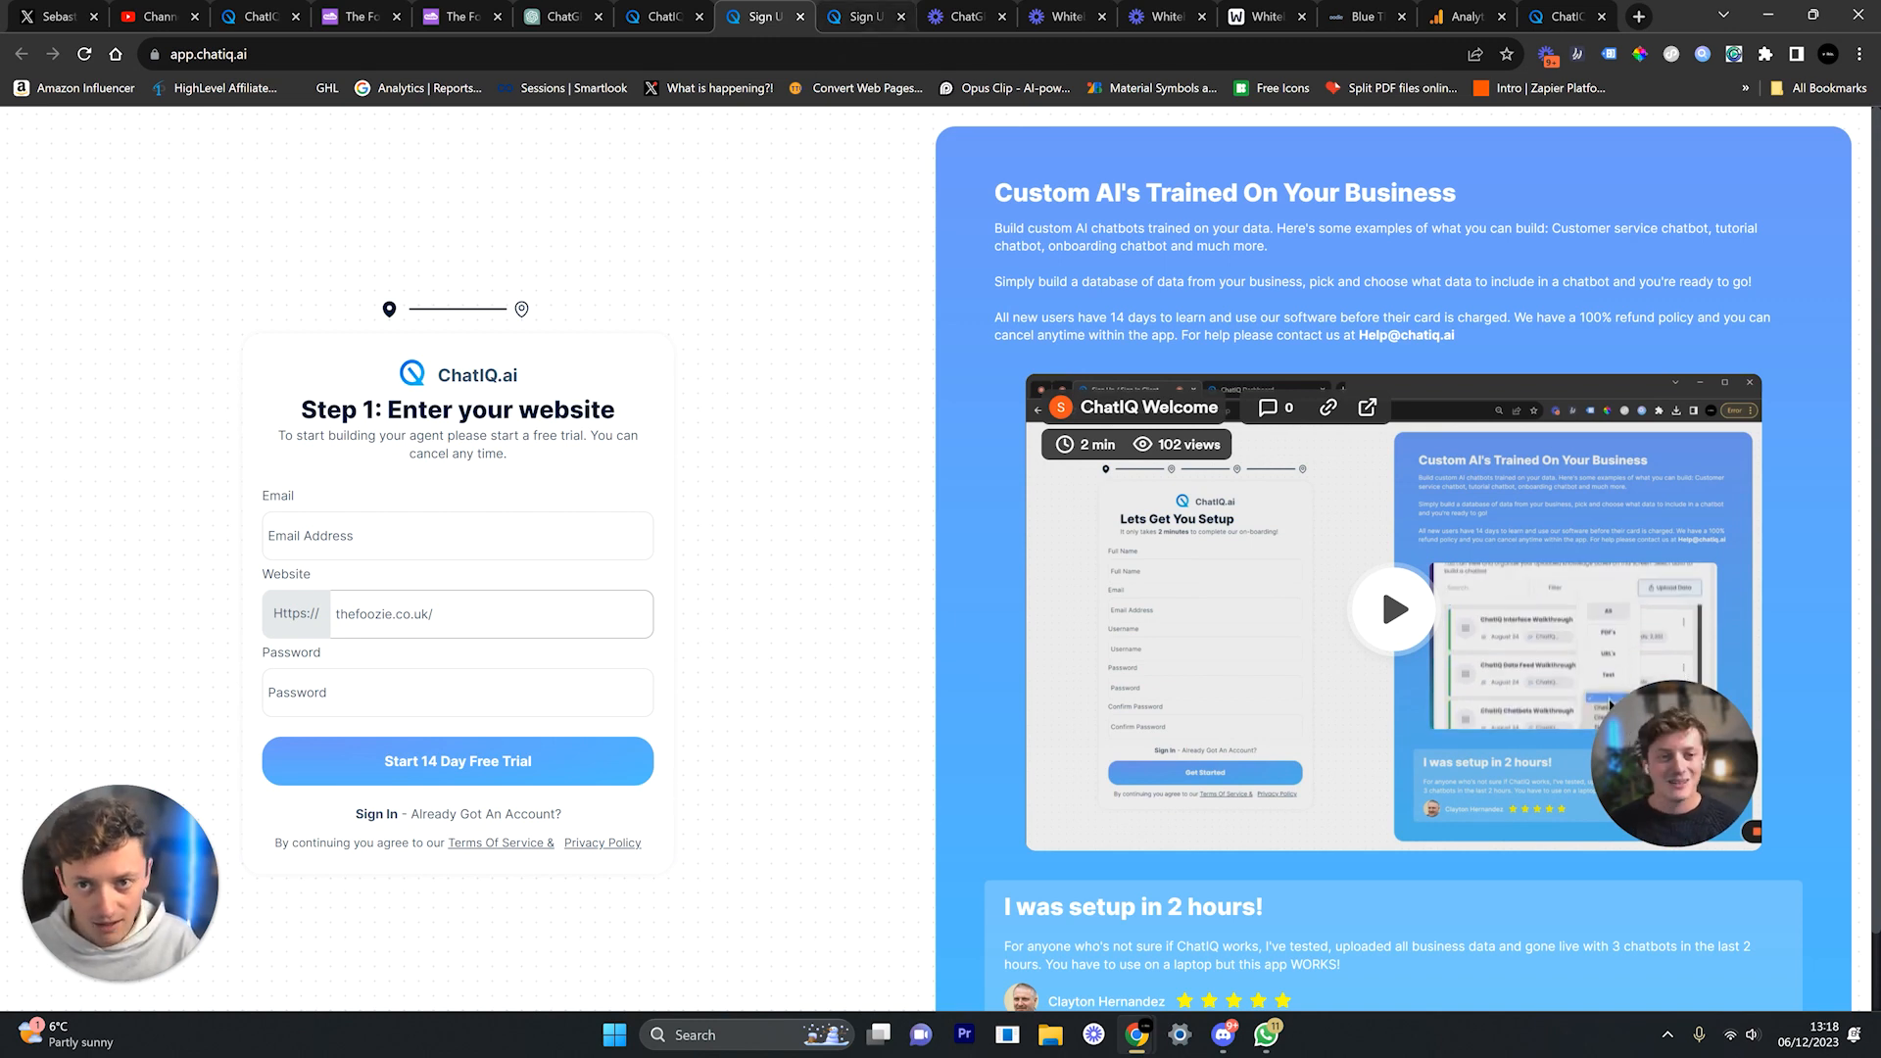
# Step: Review Foozie's Embed Your Chatbot code on the onboarding page, then return to the Foozie chatbot workspace
pyautogui.click(850, 16)
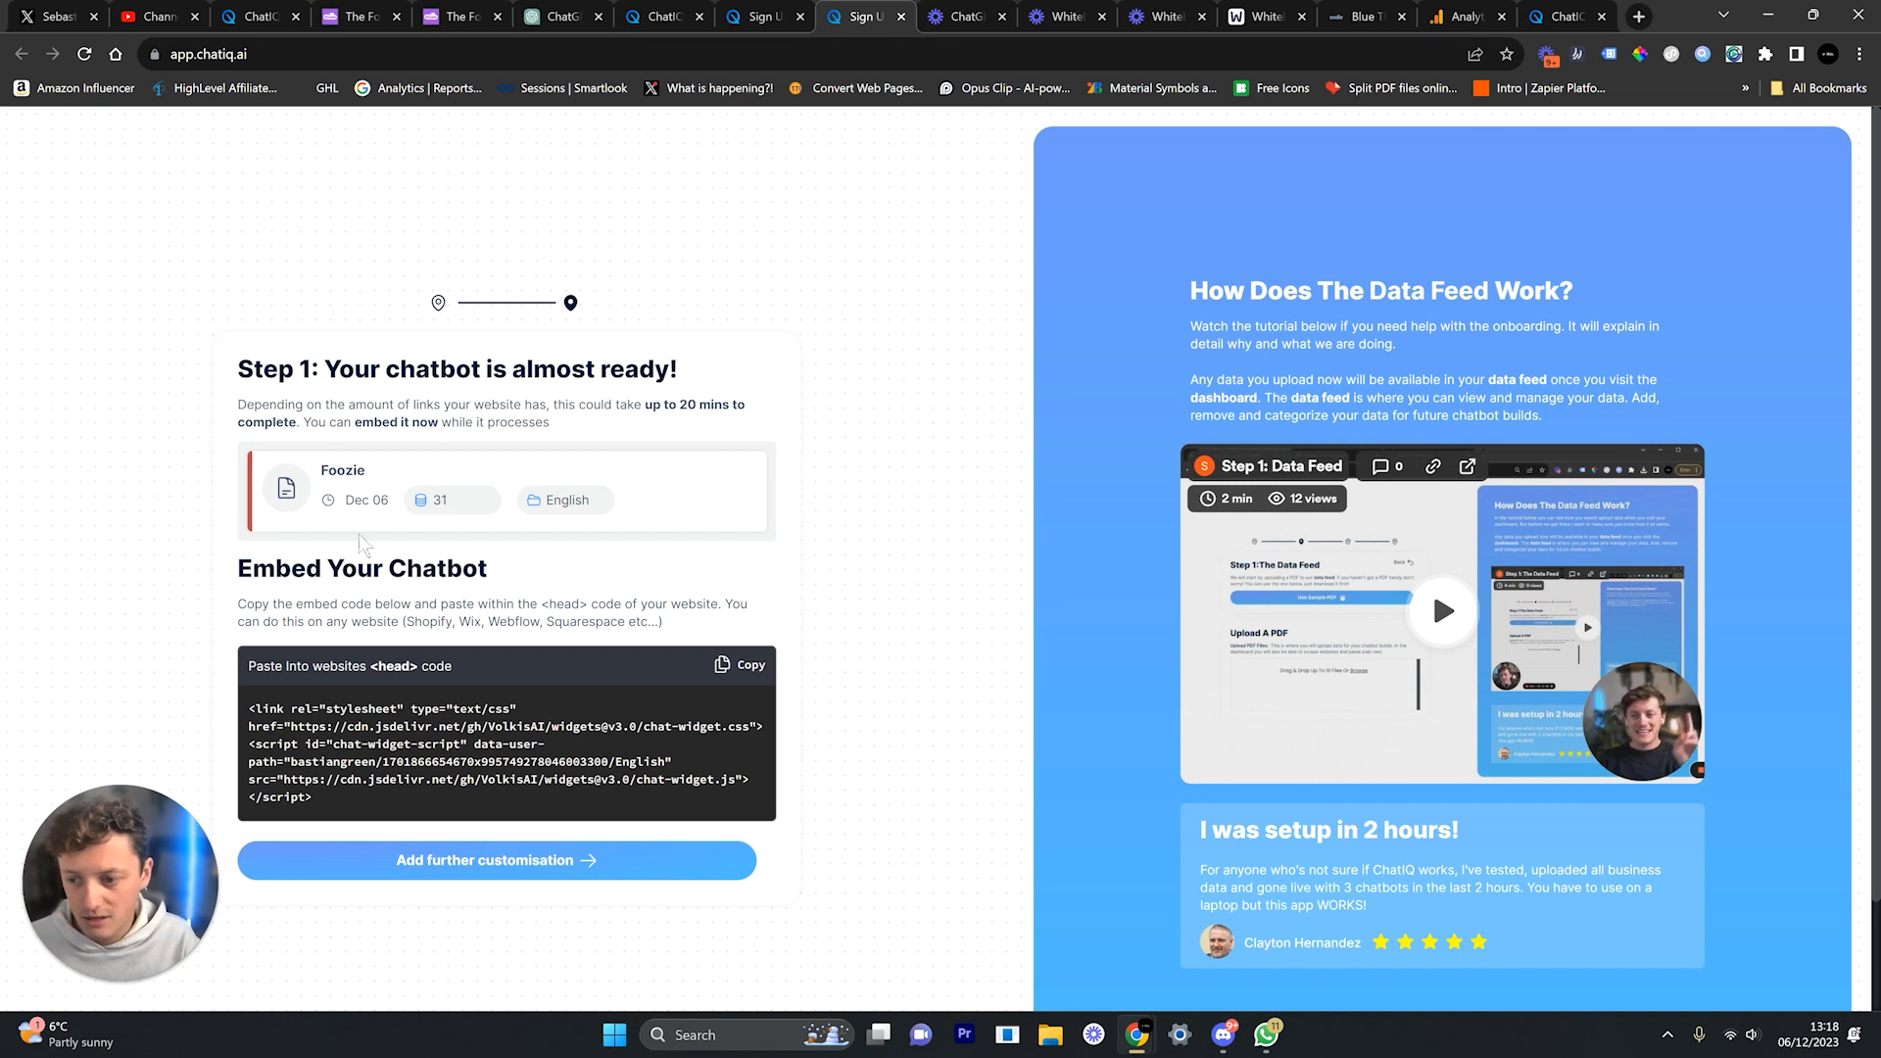
pyautogui.moveTo(314, 463); pyautogui.dragTo(414, 466)
pyautogui.click(419, 472)
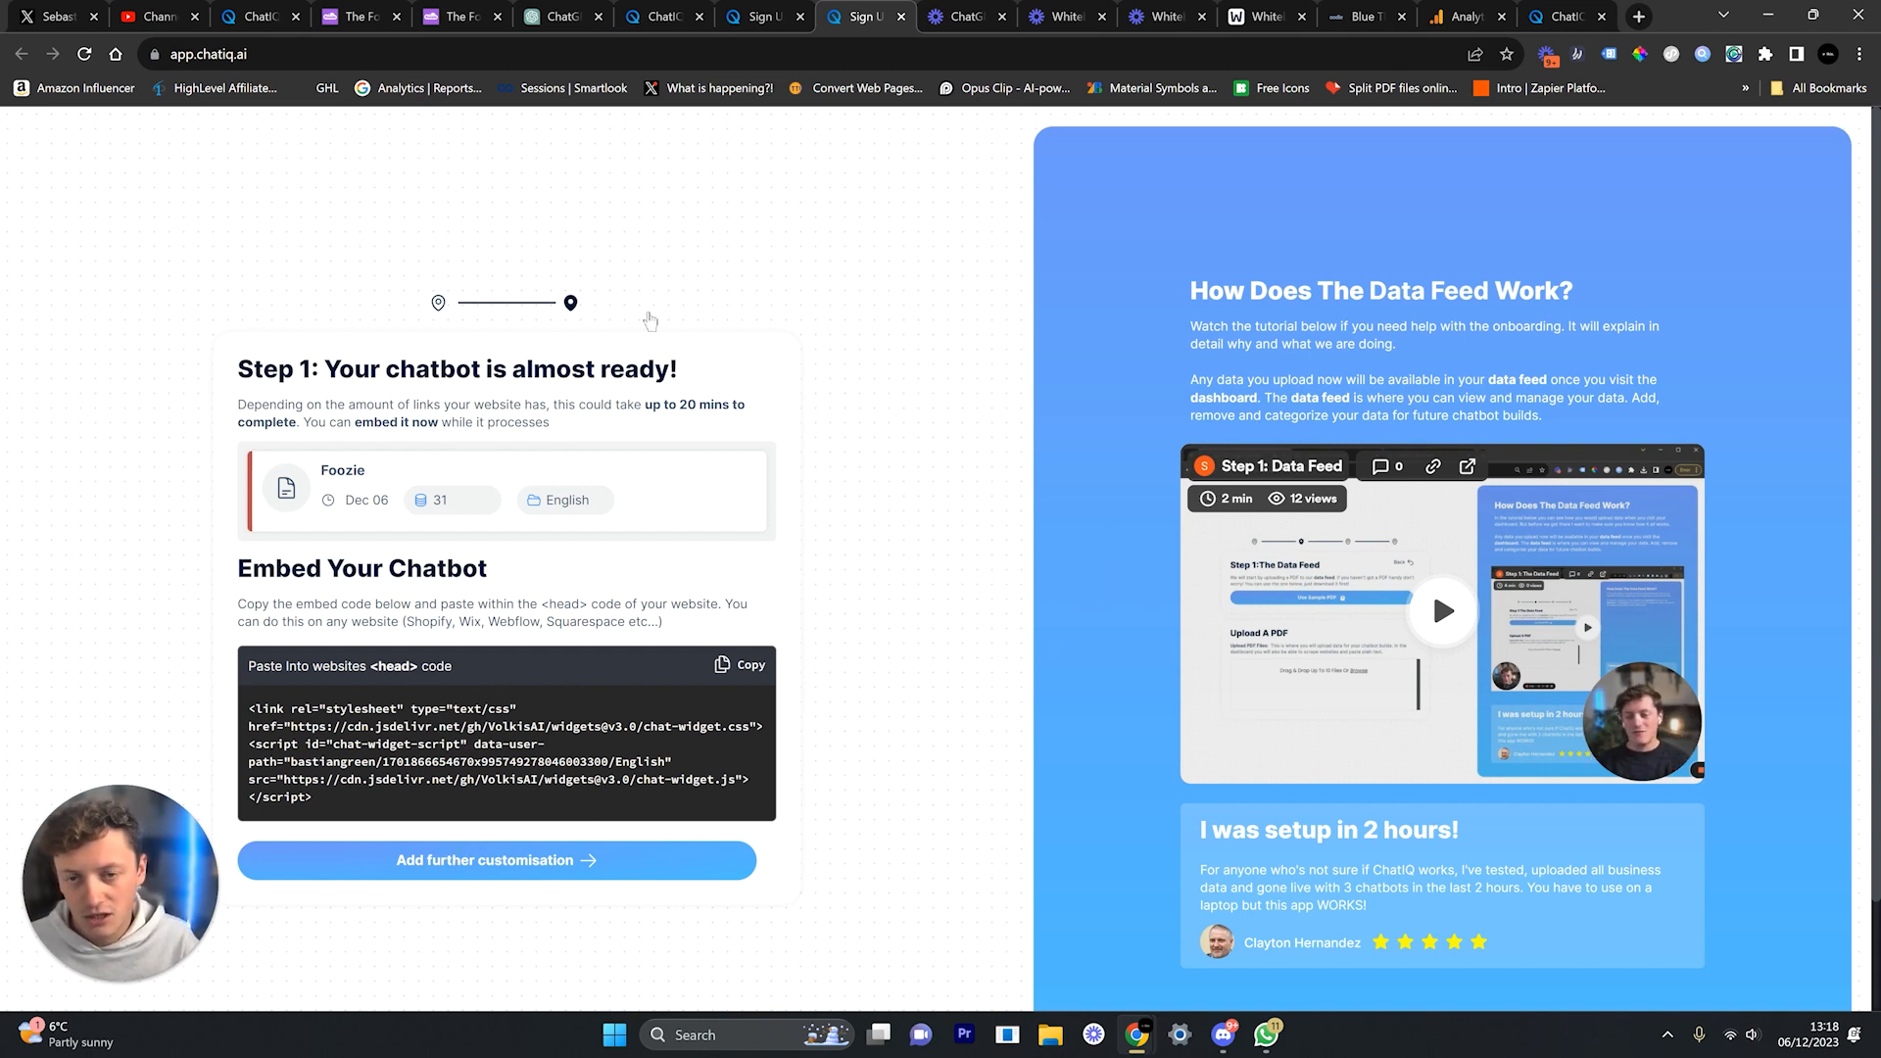
pyautogui.click(259, 17)
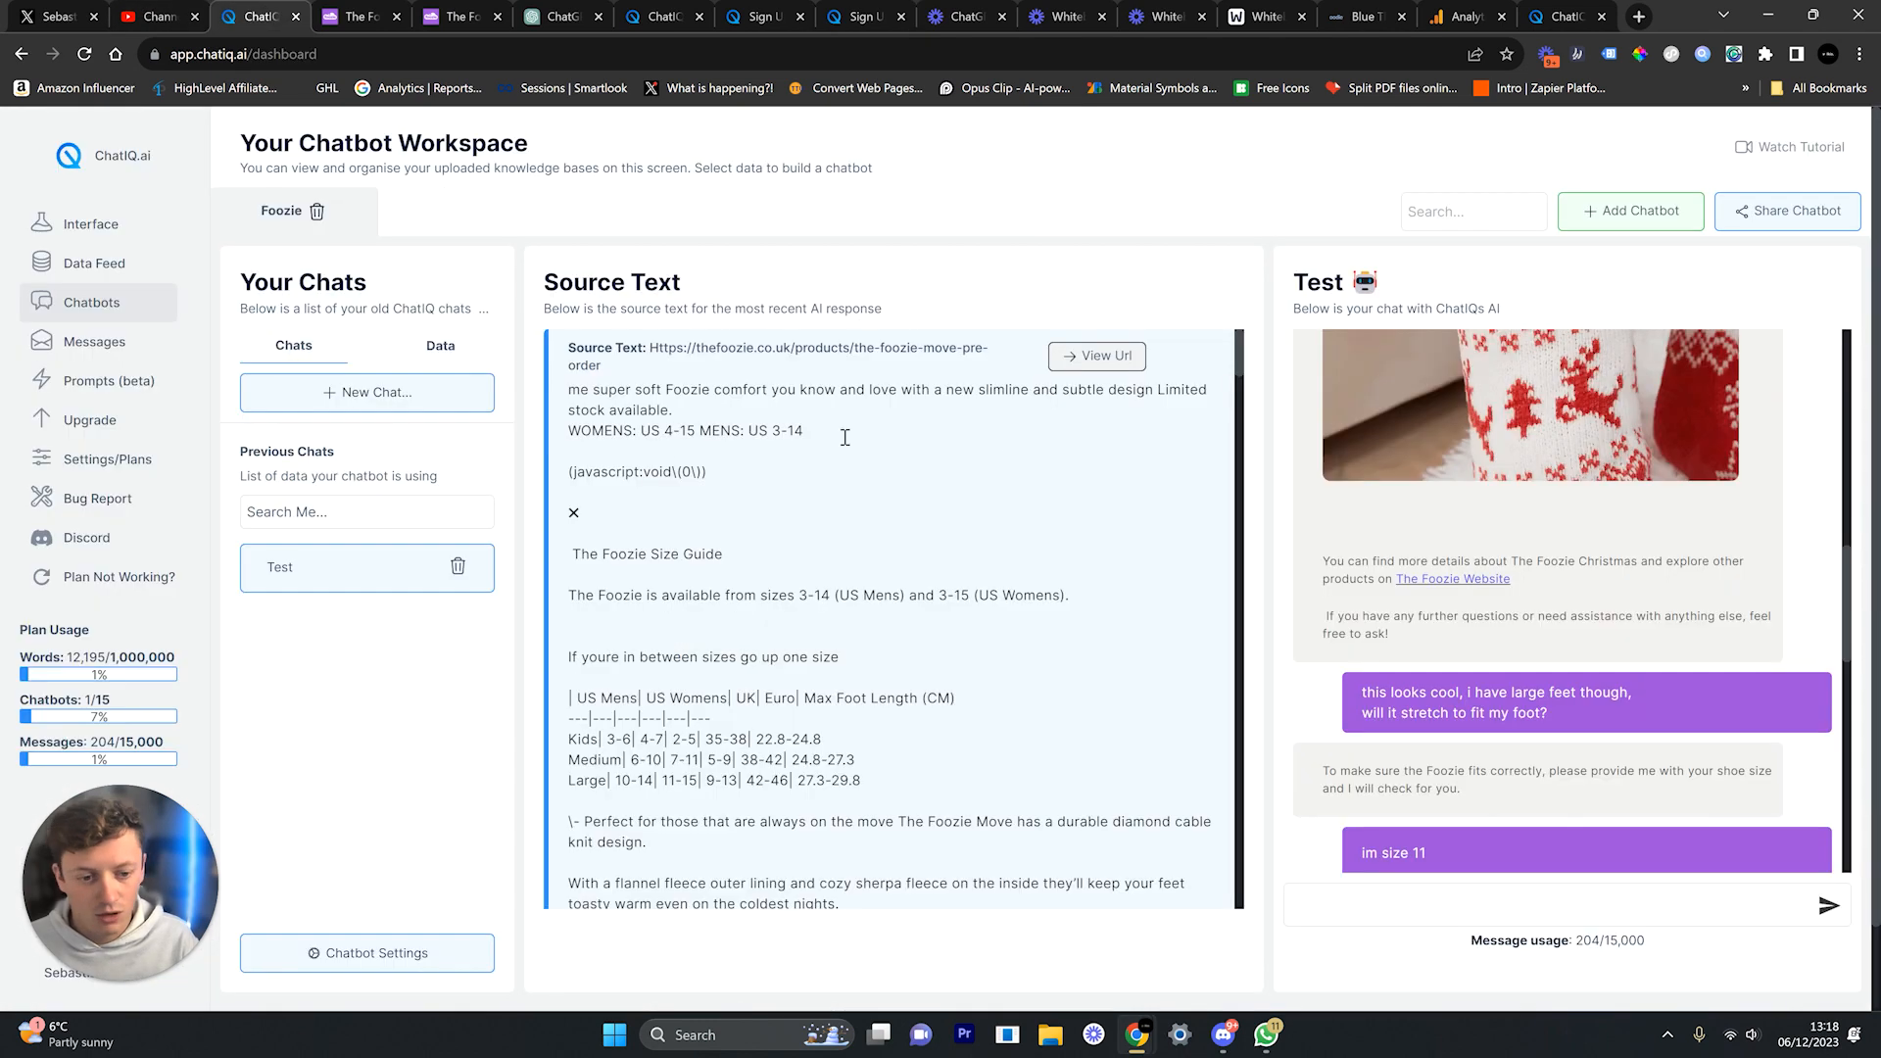